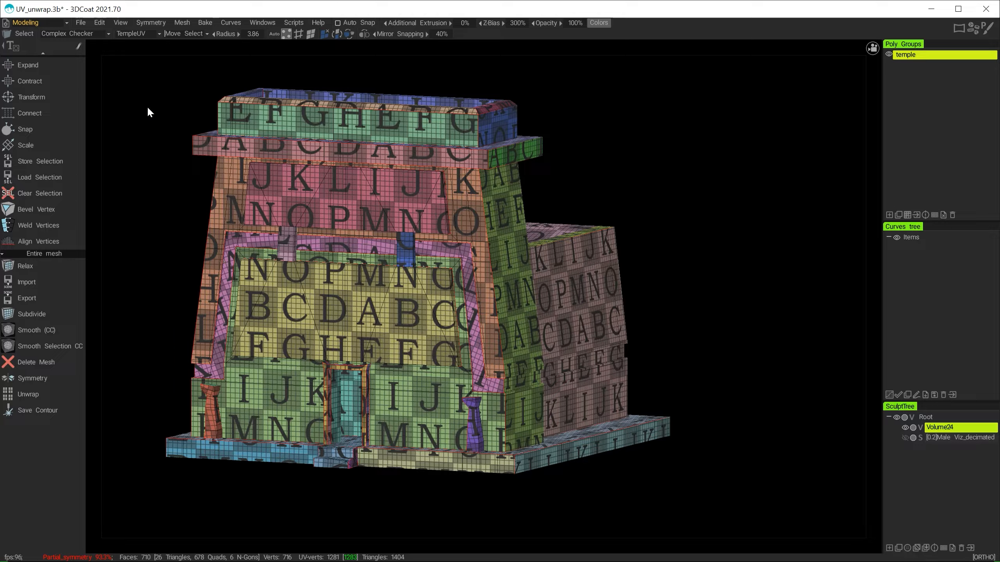
# Step: Send the temple mesh to per-pixel painting without baking, using the Blender normal map preset, Keep UV and a 2048 by 2048 texture
pyautogui.click(206, 22)
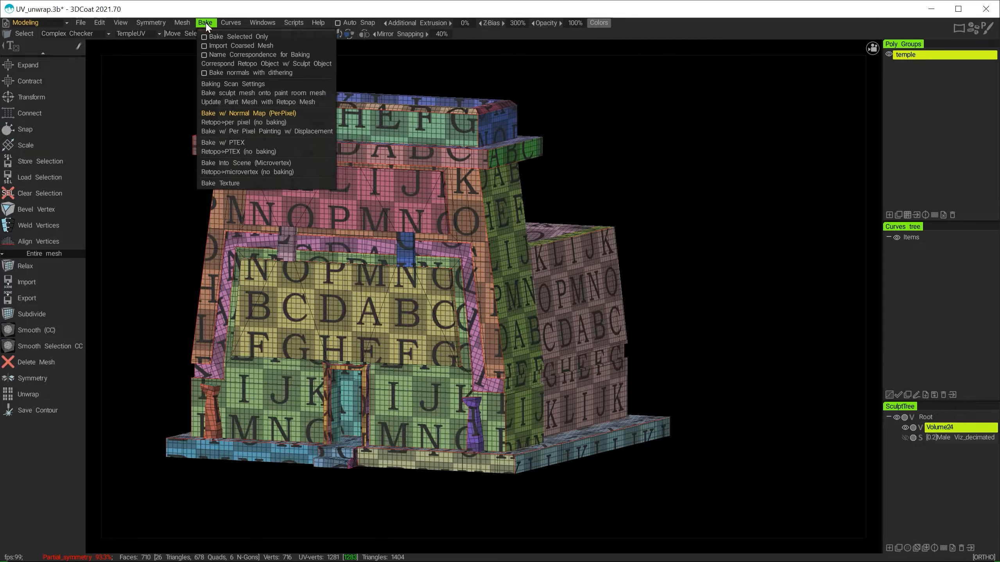
pyautogui.click(265, 123)
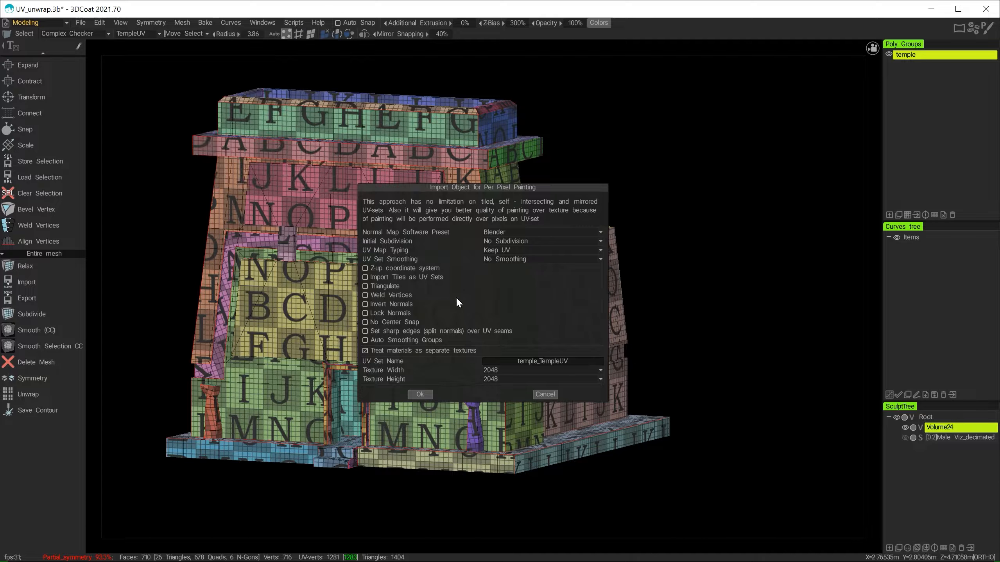
pyautogui.moveTo(415, 189); pyautogui.dragTo(448, 135)
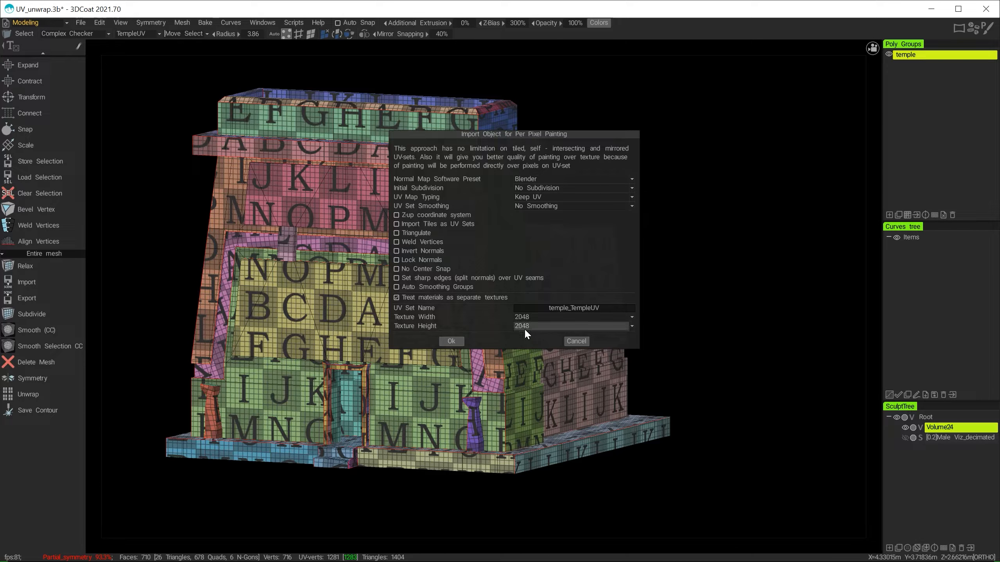
pyautogui.click(451, 341)
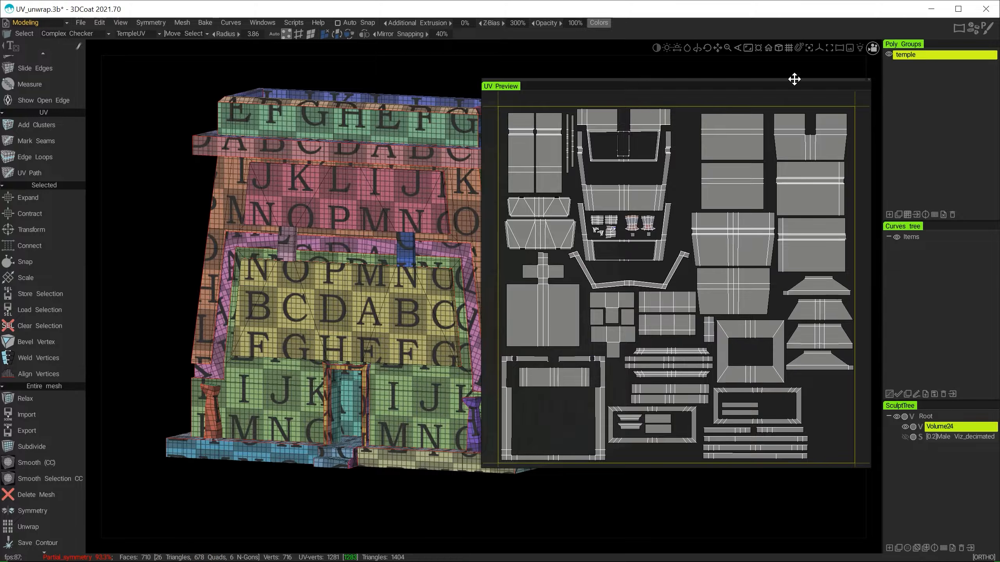
pyautogui.click(868, 78)
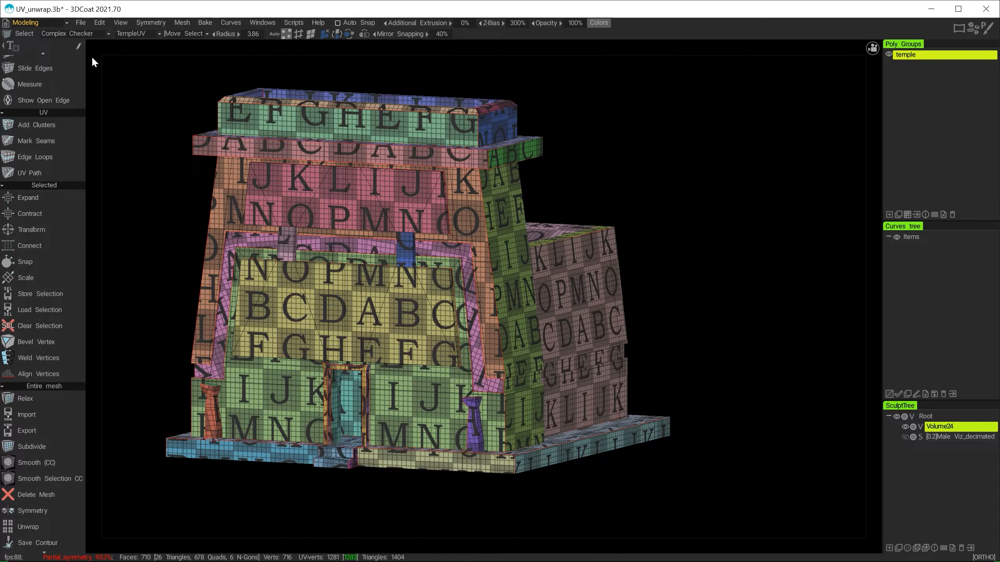
# Step: Switch to the Paint room and examine the temple's surface shading from several angles
pyautogui.click(50, 22)
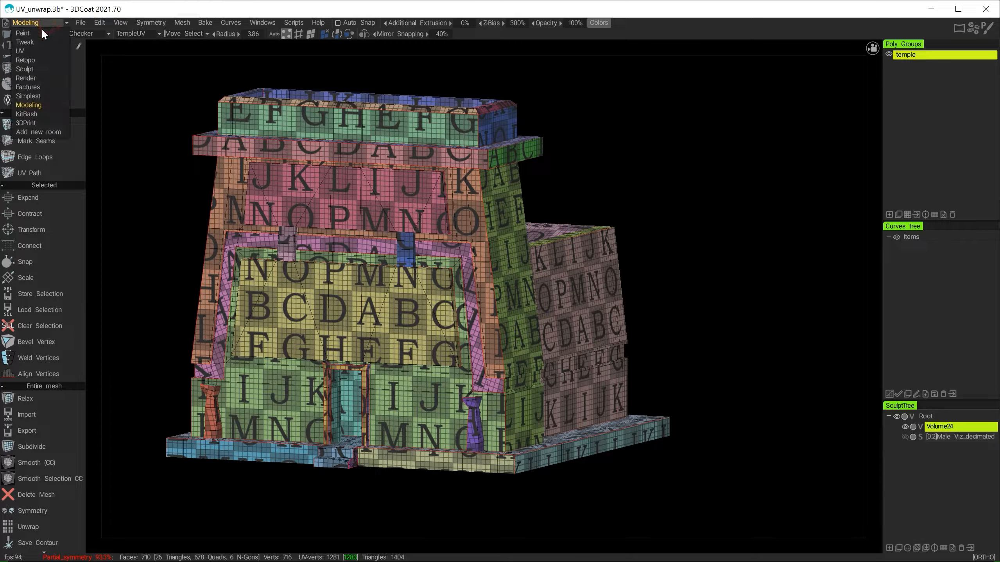
pyautogui.click(42, 33)
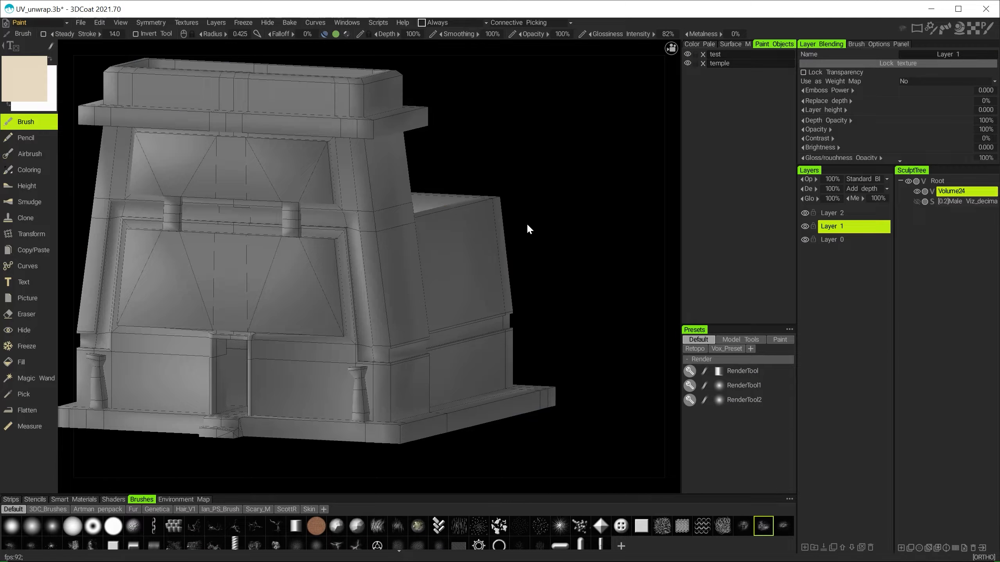
pyautogui.keyDown('alt'); pyautogui.moveTo(574, 218); pyautogui.dragTo(592, 231, button='middle'); pyautogui.keyUp('alt')
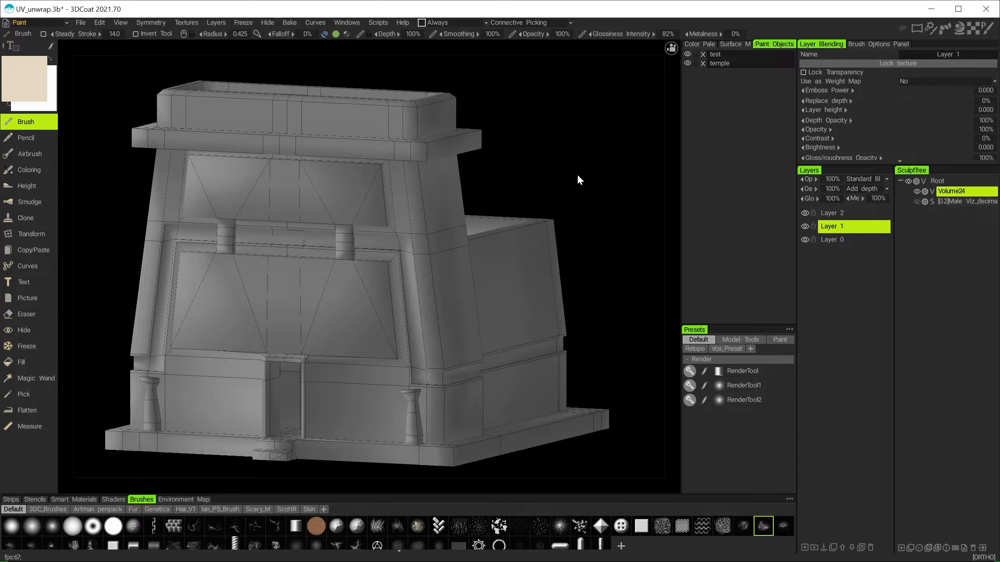
pyautogui.moveTo(511, 210)
pyautogui.keyDown('alt'); pyautogui.mouseDown()
pyautogui.moveTo(490, 202)
pyautogui.moveTo(480, 233)
pyautogui.moveTo(384, 226)
pyautogui.moveTo(502, 232)
pyautogui.moveTo(518, 206)
pyautogui.moveTo(509, 229)
pyautogui.moveTo(548, 242)
pyautogui.moveTo(545, 224)
pyautogui.moveTo(458, 264)
pyautogui.moveTo(481, 219)
pyautogui.moveTo(551, 300)
pyautogui.moveTo(584, 278)
pyautogui.moveTo(525, 309)
pyautogui.moveTo(471, 276)
pyautogui.moveTo(482, 259)
pyautogui.moveTo(464, 310)
pyautogui.moveTo(416, 255)
pyautogui.mouseUp(); pyautogui.keyUp('alt')
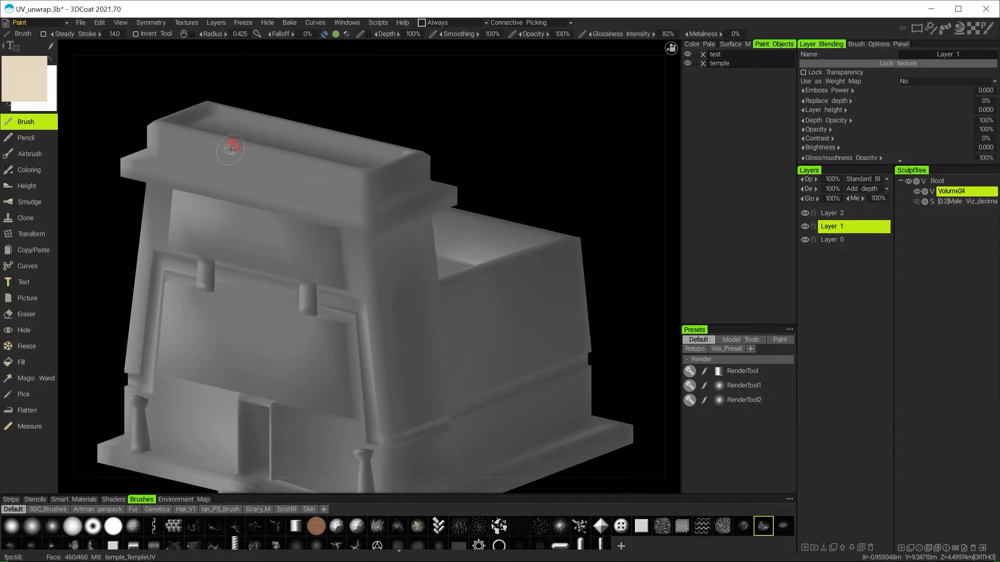
pyautogui.keyDown('alt'); pyautogui.moveTo(604, 225); pyautogui.dragTo(572, 323); pyautogui.keyUp('alt')
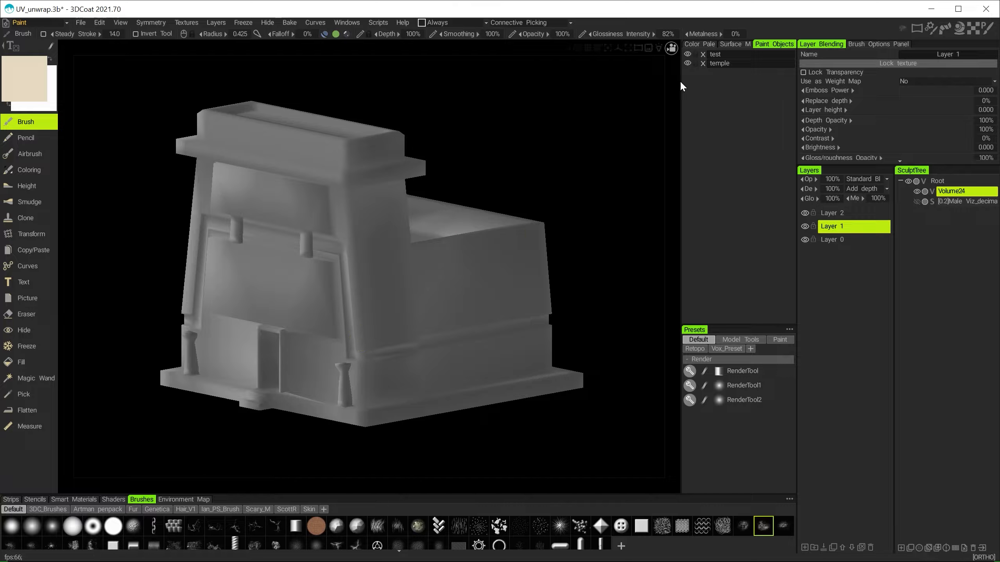
# Step: Delete the paint objects "test" and "temple" from the scene
pyautogui.click(703, 55)
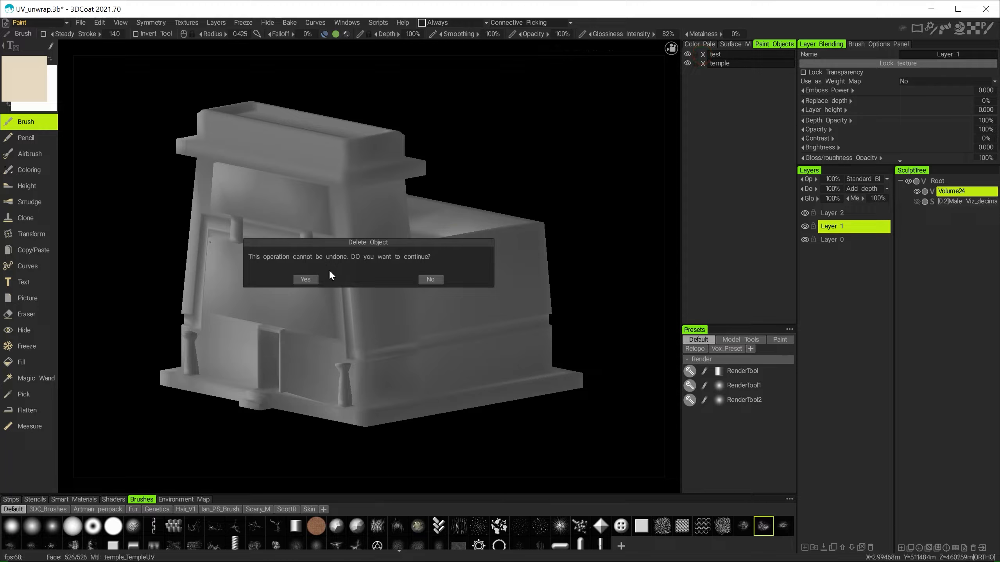
pyautogui.click(308, 282)
pyautogui.click(703, 54)
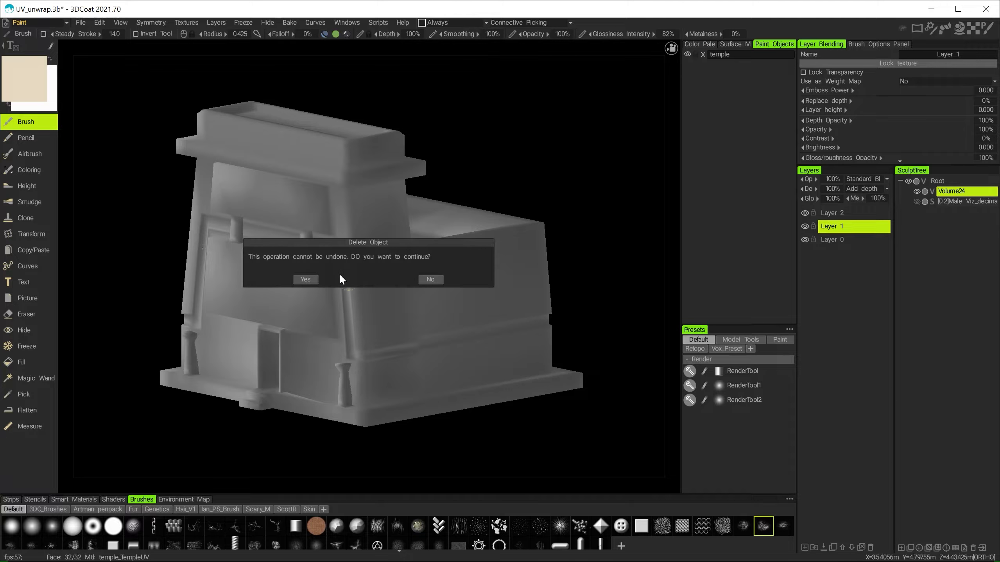
pyautogui.click(305, 279)
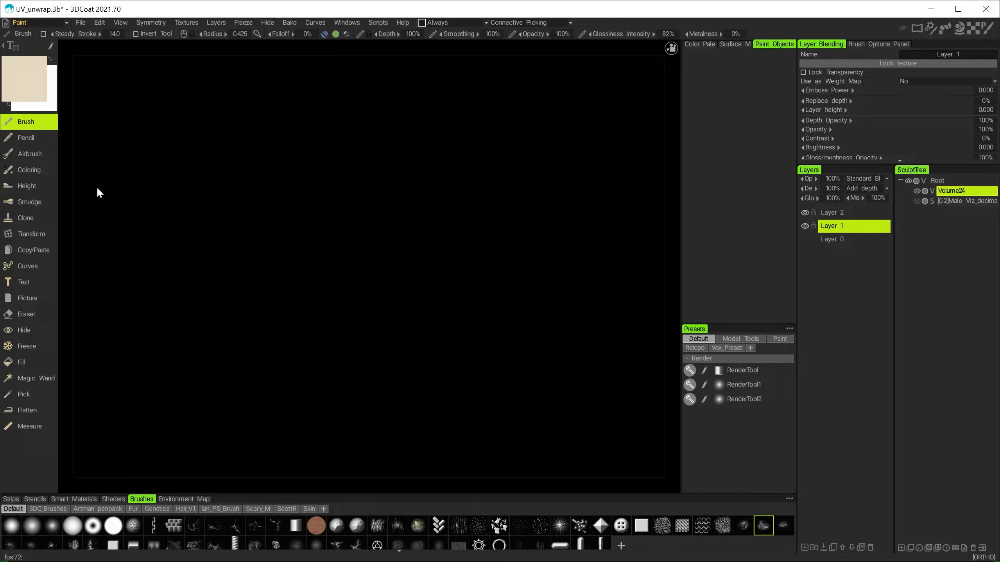
# Step: Return to the Modeling room, switch the Select tool to edge mode and move its tool options clear of the temple
pyautogui.click(31, 22)
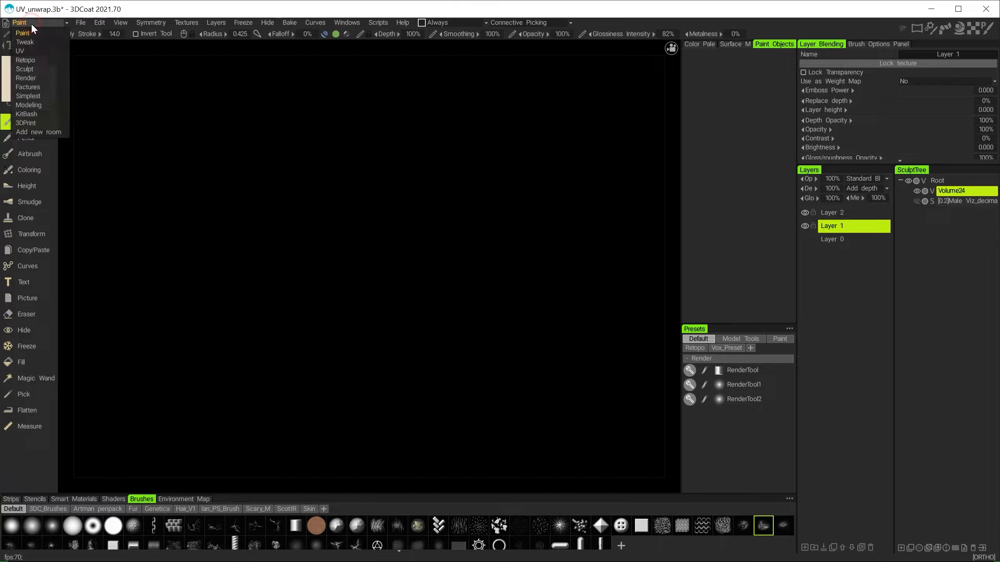
pyautogui.click(44, 105)
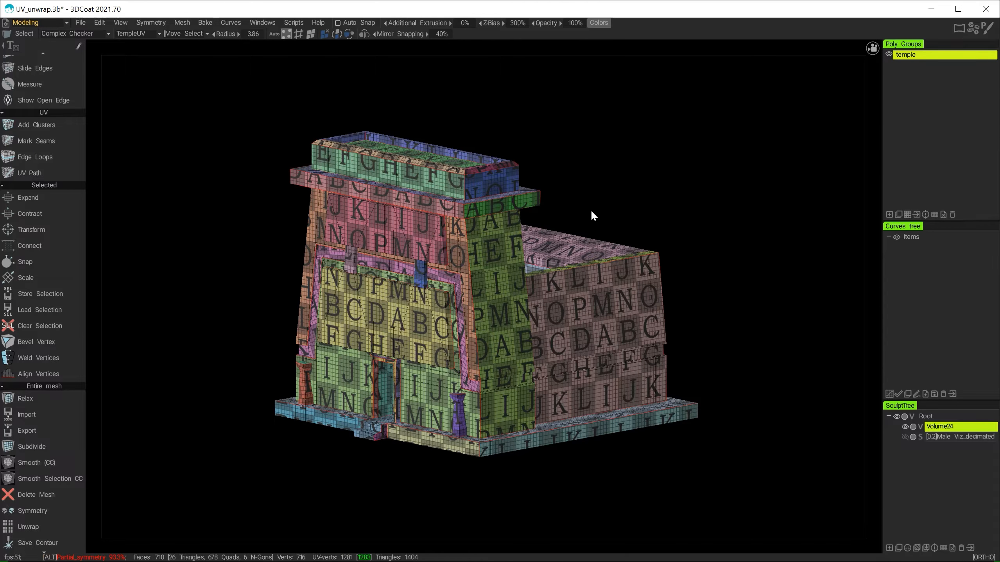
pyautogui.moveTo(593, 215); pyautogui.dragTo(474, 226)
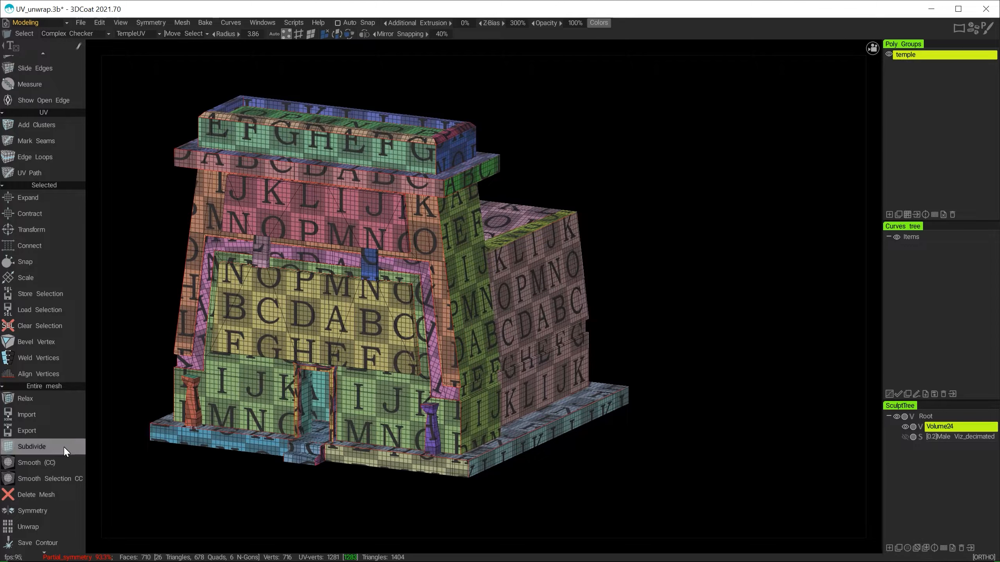
pyautogui.scroll(10, 73, 243)
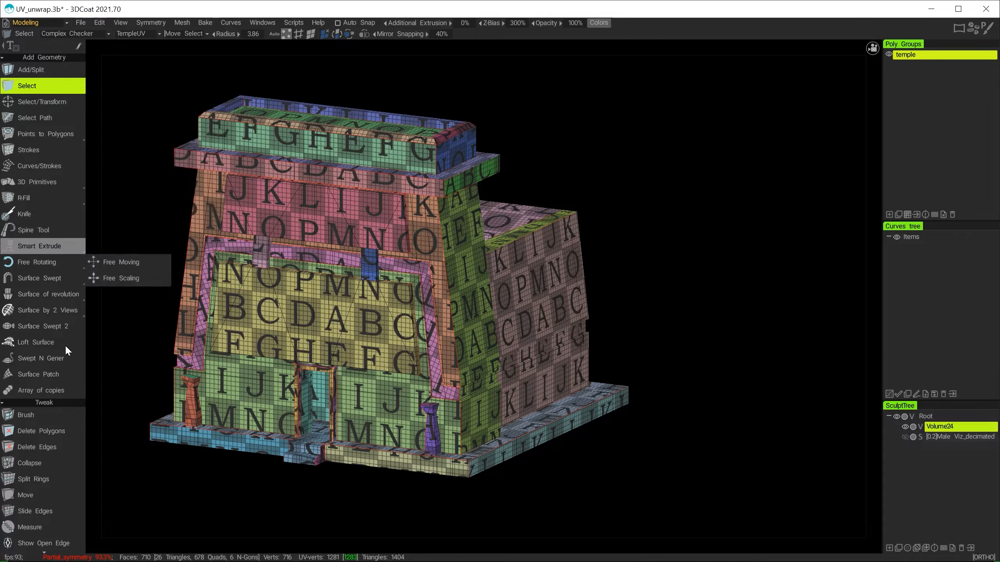
pyautogui.scroll(-10, 70, 433)
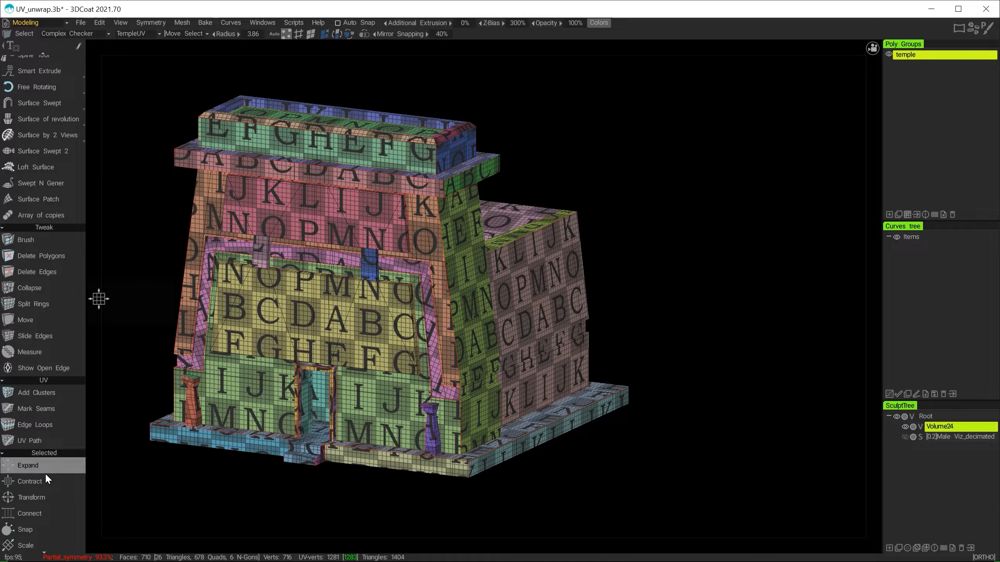
pyautogui.scroll(-5, 52, 465)
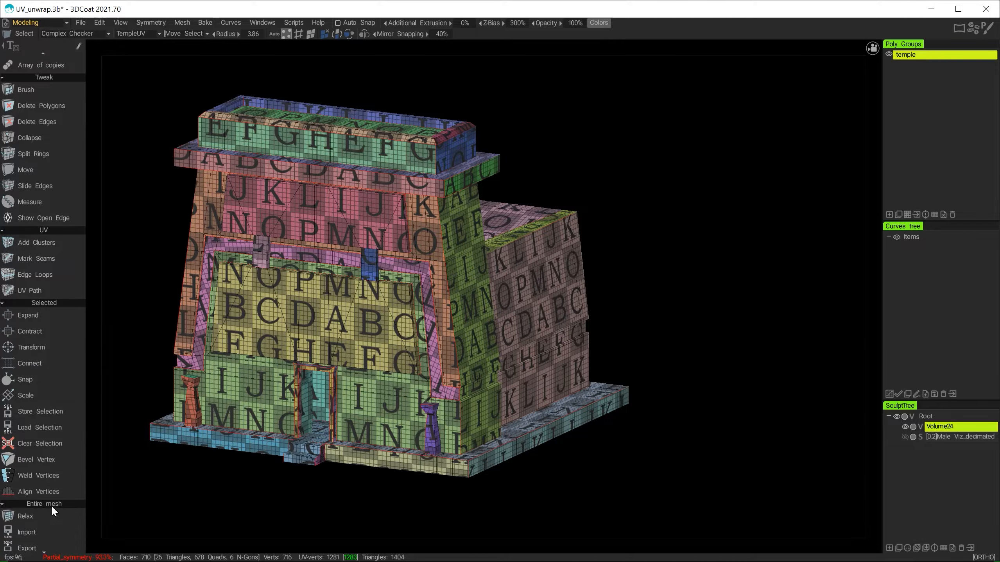
pyautogui.scroll(-3, 51, 505)
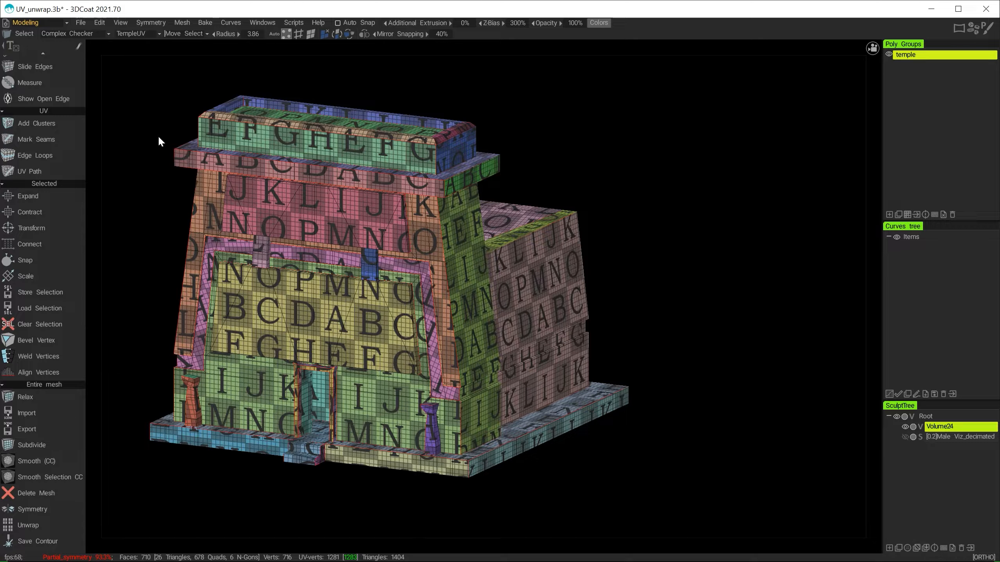
pyautogui.click(298, 34)
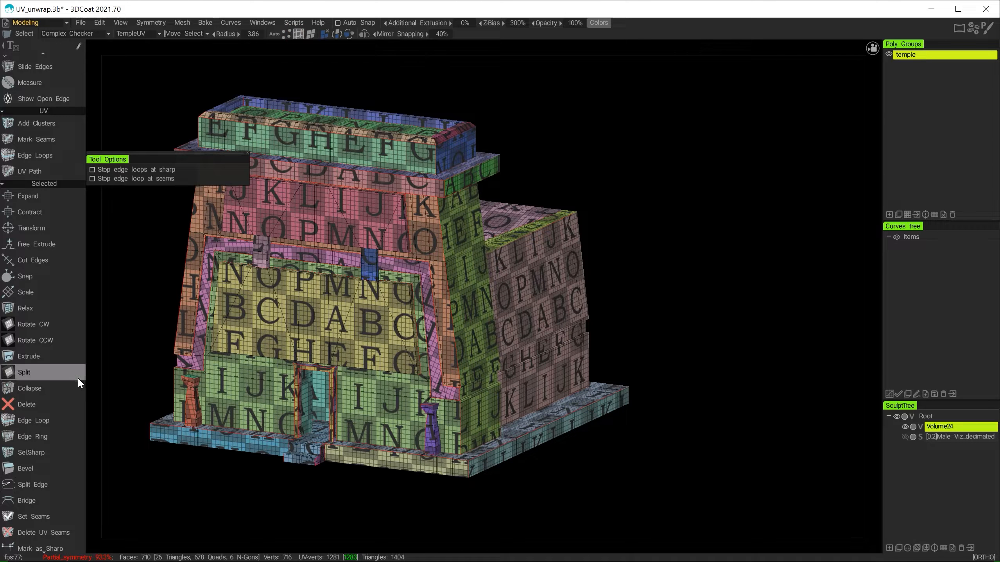
pyautogui.scroll(-3, 53, 444)
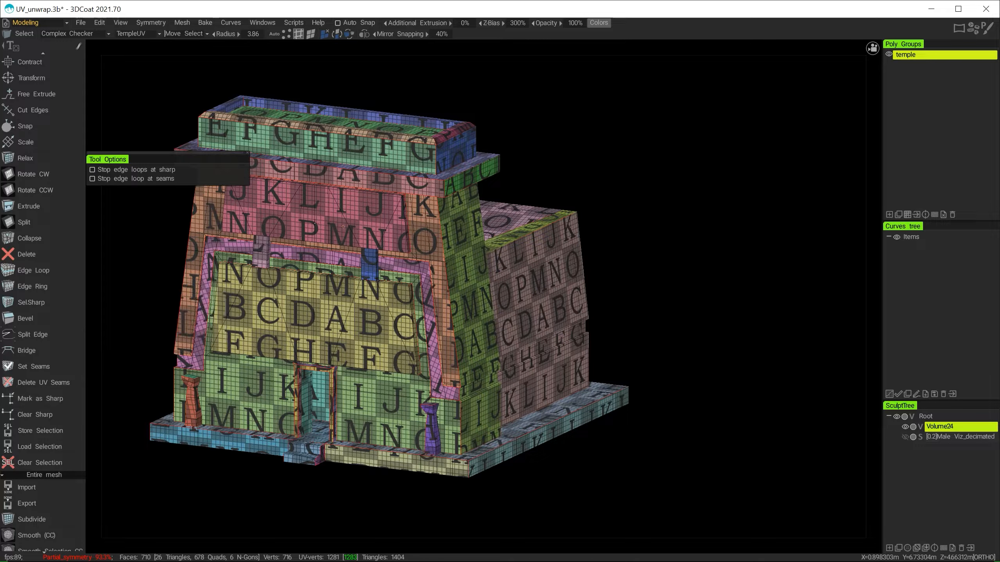
pyautogui.moveTo(159, 153); pyautogui.dragTo(587, 92)
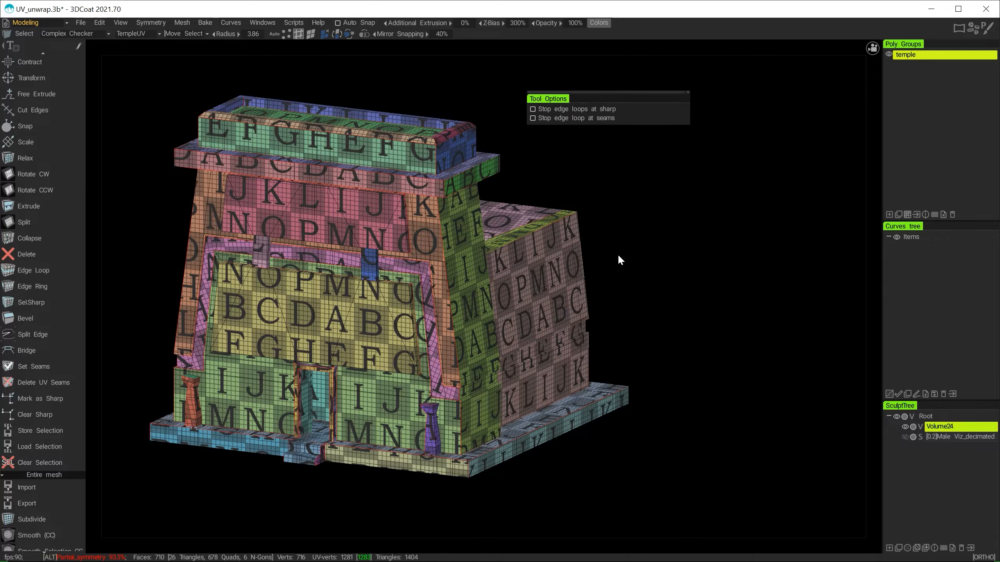
# Step: Select two adjacent edges along the lower border of the bevelled rim on the front of the temple's roof
pyautogui.keyDown('alt'); pyautogui.moveTo(618, 254); pyautogui.dragTo(623, 263, button='middle'); pyautogui.keyUp('alt')
pyautogui.keyDown('alt'); pyautogui.moveTo(613, 255); pyautogui.dragTo(650, 259, button='right'); pyautogui.keyUp('alt')
pyautogui.keyDown('alt'); pyautogui.moveTo(650, 258); pyautogui.dragTo(709, 305); pyautogui.keyUp('alt')
pyautogui.click(439, 164)
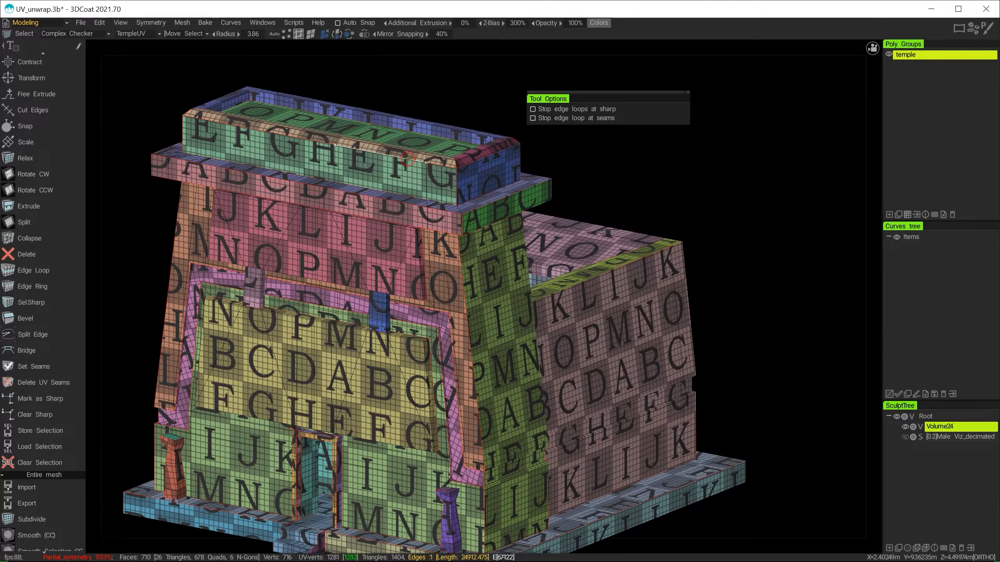
pyautogui.click(439, 164)
pyautogui.keyDown('alt'); pyautogui.moveTo(439, 209); pyautogui.dragTo(457, 268, button='middle'); pyautogui.keyUp('alt')
pyautogui.keyDown('alt'); pyautogui.moveTo(398, 174); pyautogui.dragTo(492, 213, button='right'); pyautogui.keyUp('alt')
pyautogui.keyDown('alt'); pyautogui.moveTo(492, 212); pyautogui.dragTo(625, 316, button='middle'); pyautogui.keyUp('alt')
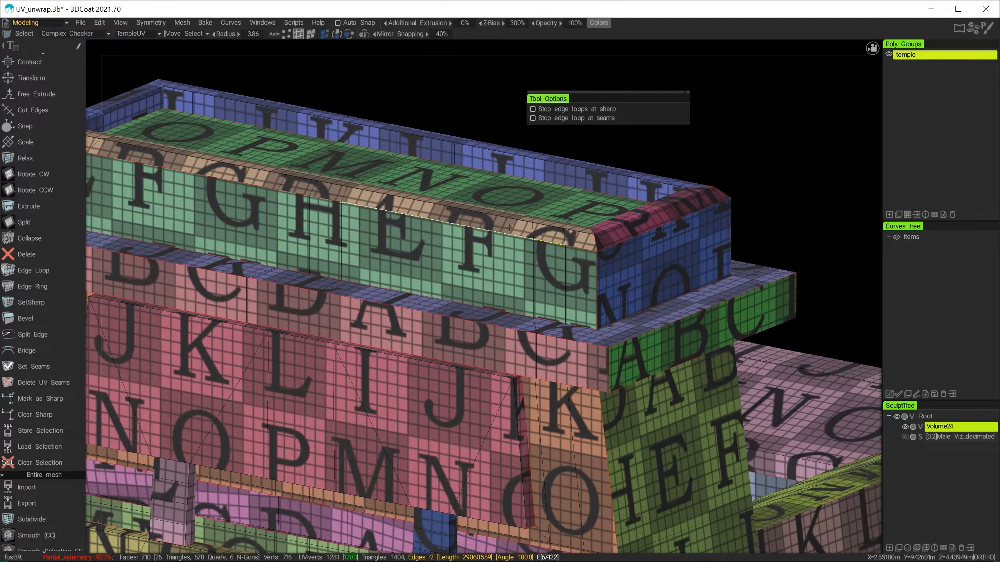
# Step: Set the mesh display to No Checker (Grey)
pyautogui.click(77, 33)
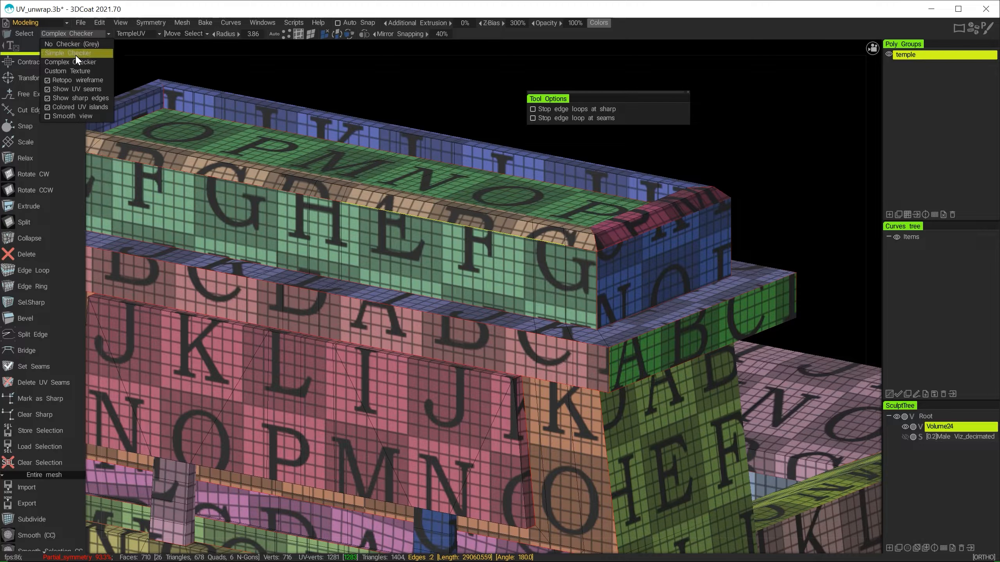
pyautogui.click(74, 44)
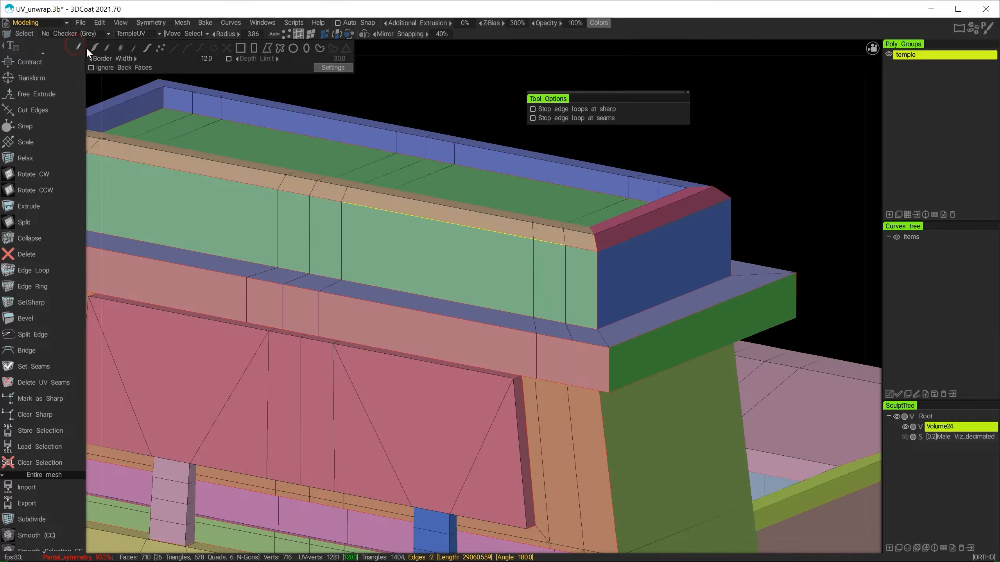
pyautogui.keyDown('alt'); pyautogui.moveTo(564, 333); pyautogui.dragTo(512, 323); pyautogui.keyUp('alt')
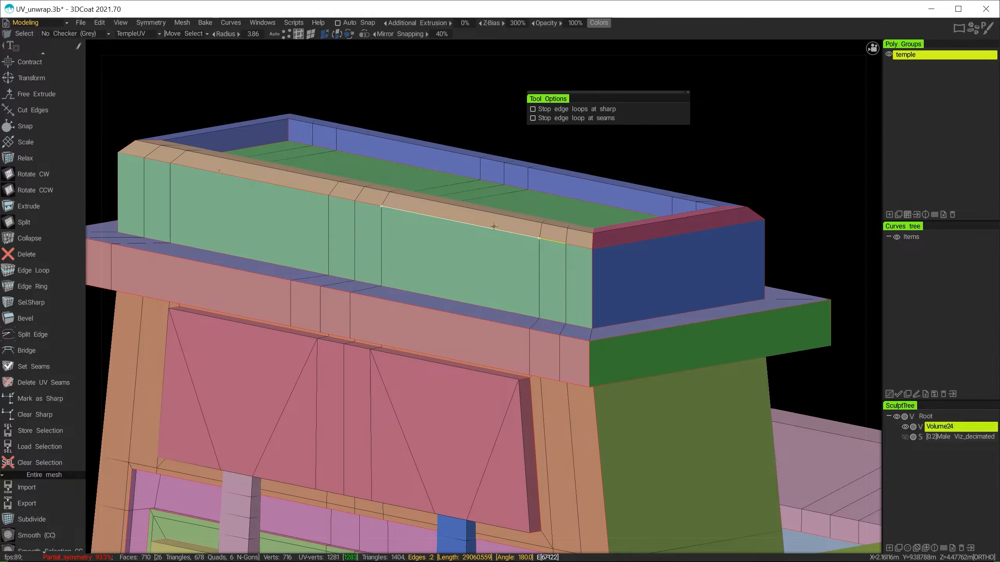
pyautogui.keyDown('alt'); pyautogui.moveTo(508, 284); pyautogui.dragTo(538, 308); pyautogui.keyUp('alt')
pyautogui.keyDown('alt'); pyautogui.moveTo(537, 306); pyautogui.dragTo(536, 318, button='middle'); pyautogui.keyUp('alt')
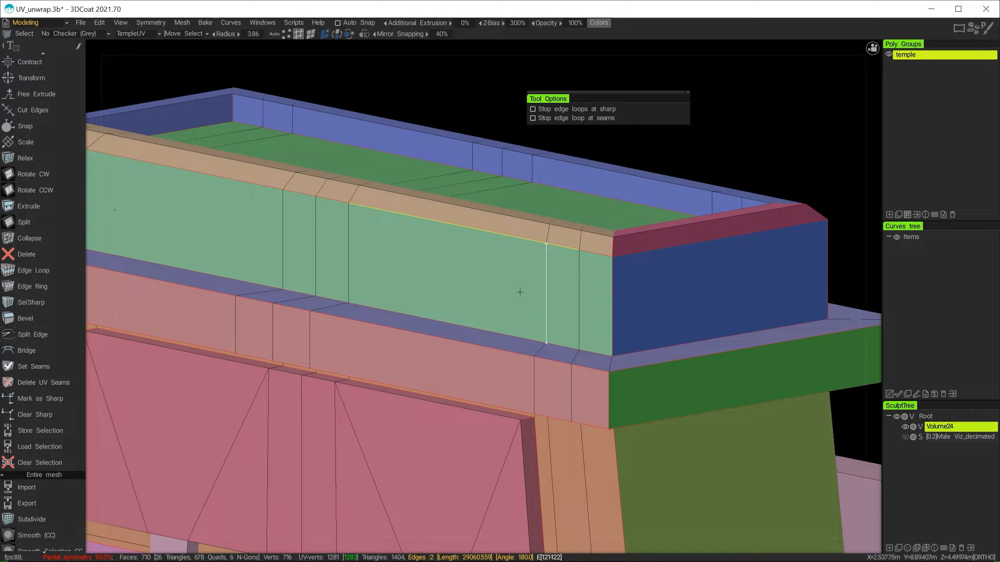
pyautogui.keyDown('alt'); pyautogui.moveTo(517, 290); pyautogui.dragTo(444, 190); pyautogui.keyUp('alt')
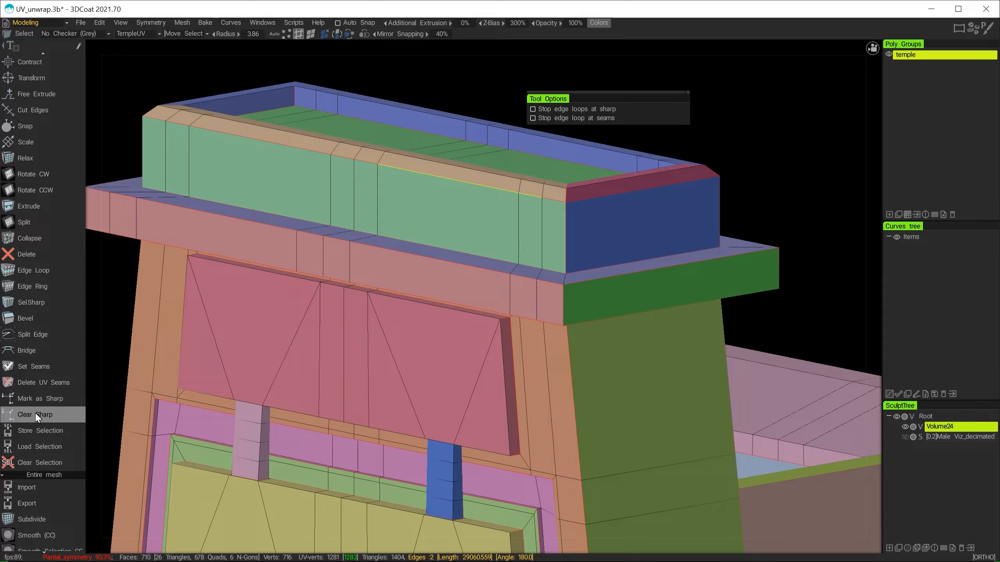
# Step: Extend the edge selection along the lower border of the roof rim, around its front, short side and rear corner
pyautogui.click(33, 398)
pyautogui.click(592, 202)
pyautogui.keyDown('alt'); pyautogui.moveTo(509, 301); pyautogui.dragTo(624, 267); pyautogui.keyUp('alt')
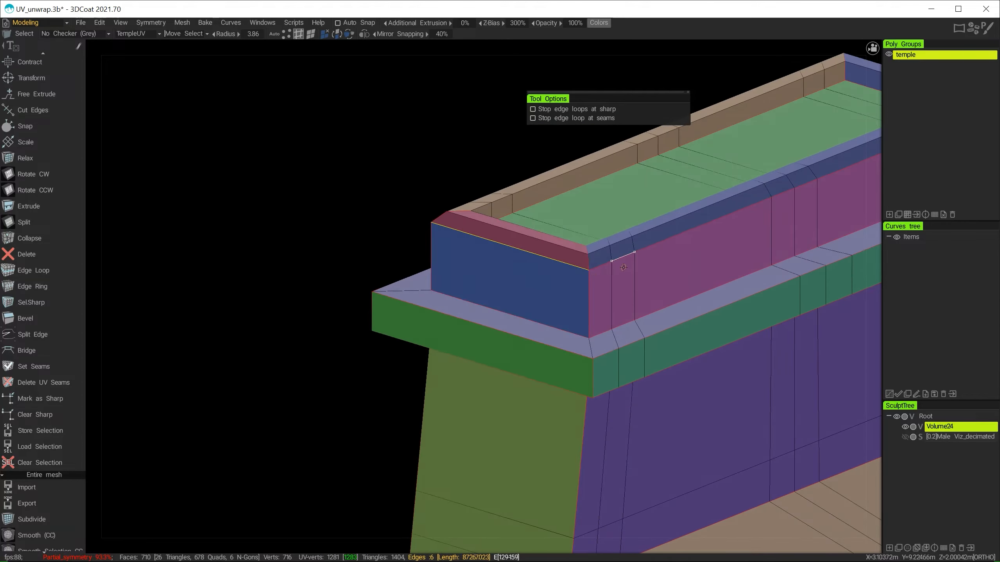
pyautogui.keyDown('shift'); pyautogui.click(603, 262); pyautogui.keyUp('shift')
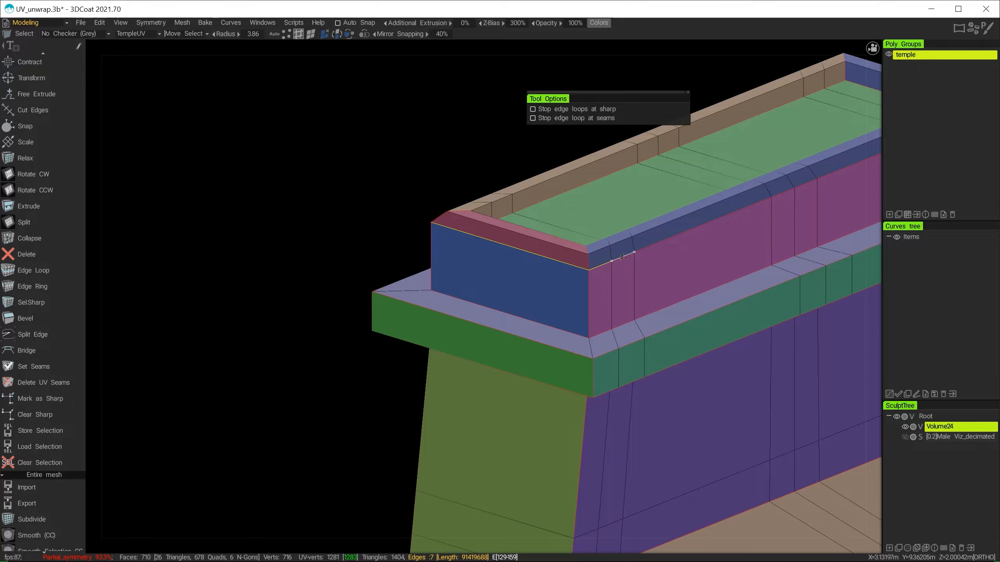
pyautogui.keyDown('alt'); pyautogui.moveTo(602, 262); pyautogui.dragTo(629, 276); pyautogui.keyUp('alt')
pyautogui.moveTo(629, 274); pyautogui.dragTo(721, 307, button='middle')
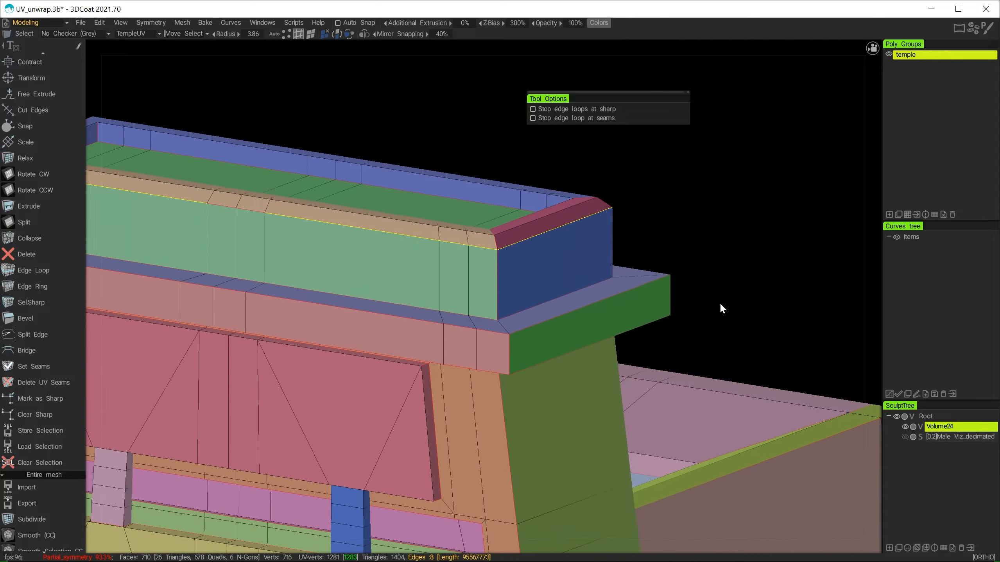
# Step: Undo all the edge selections made along the roof rim
pyautogui.hotkey('ctrl', 'z')
pyautogui.hotkey('ctrl', 'z')
pyautogui.hotkey('ctrl', 'z')
pyautogui.hotkey('ctrl', 'z')
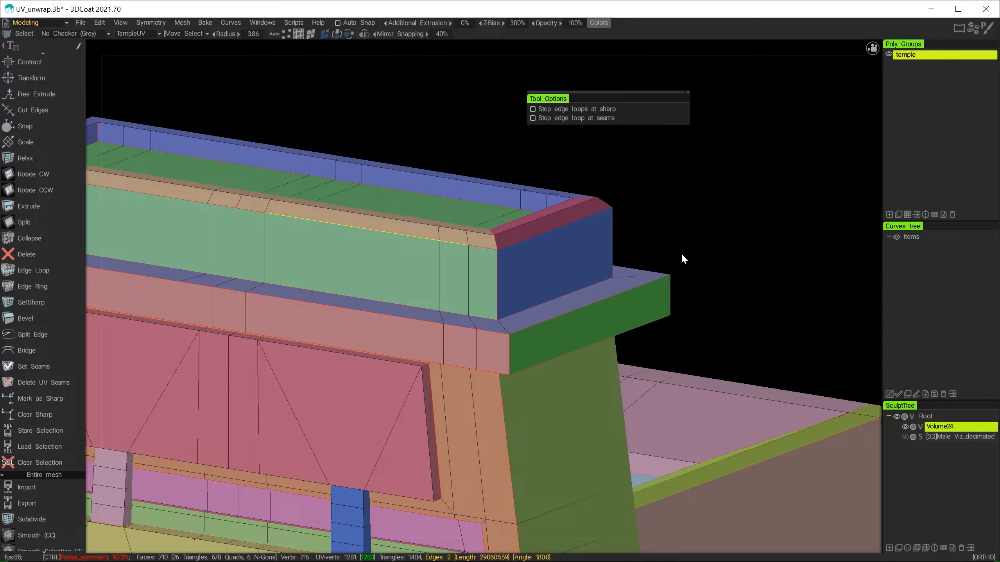
pyautogui.hotkey('ctrl', 'z')
pyautogui.keyDown('alt'); pyautogui.moveTo(590, 342); pyautogui.dragTo(602, 245); pyautogui.keyUp('alt')
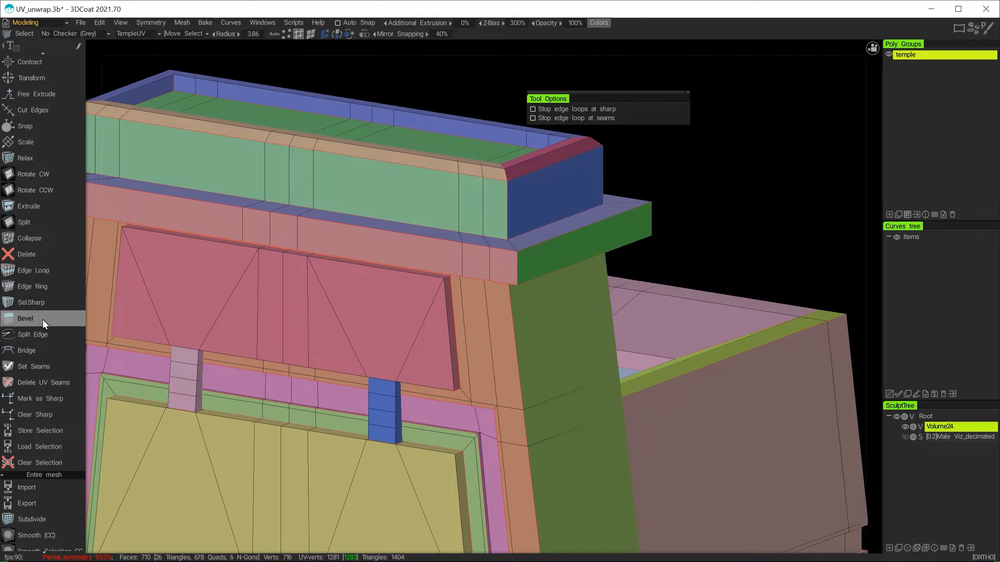
# Step: Select the temple's sharp edges at a crease angle of 60.0, without limiting the selection to the current group or UV-set
pyautogui.click(31, 302)
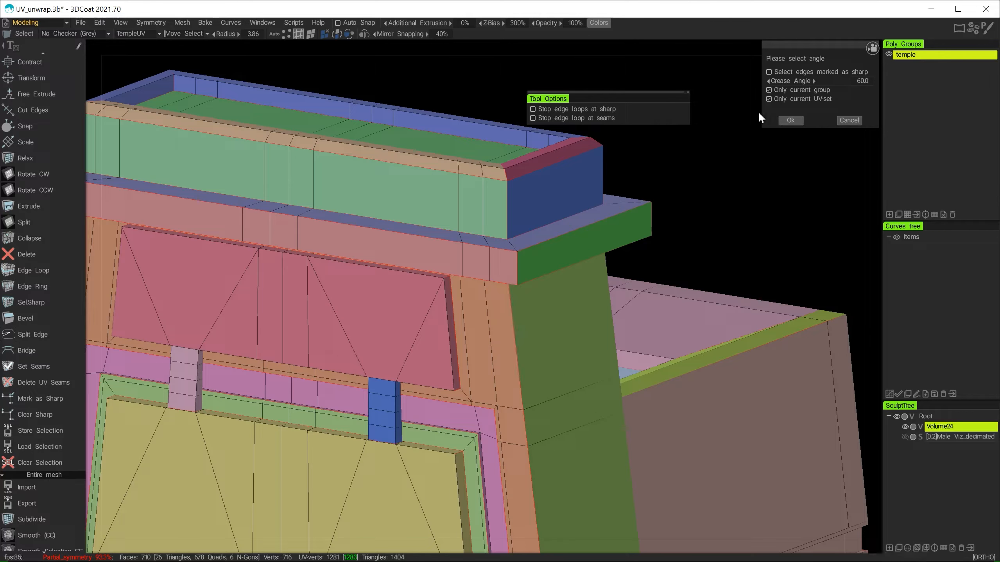
pyautogui.click(781, 90)
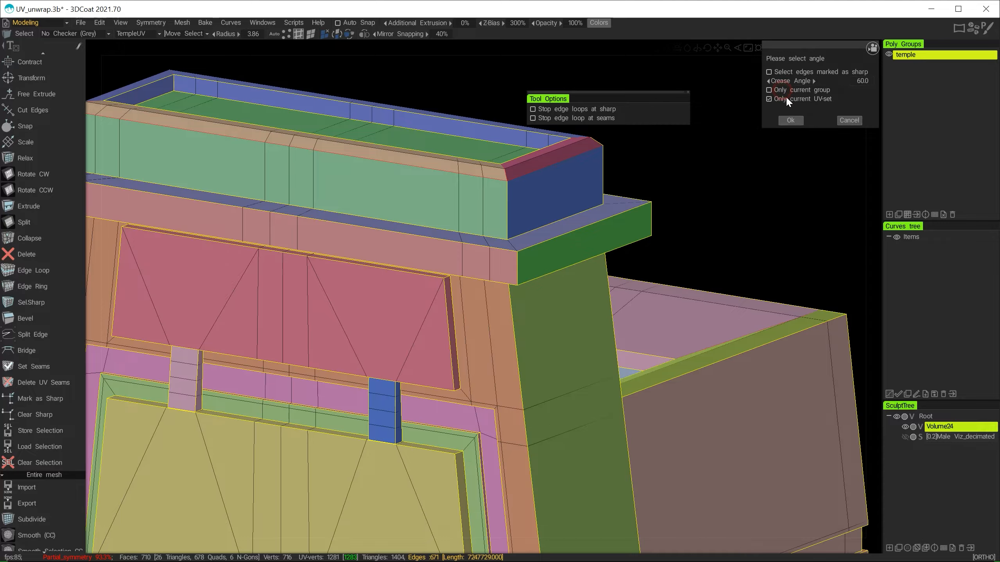
pyautogui.click(785, 99)
pyautogui.moveTo(791, 44); pyautogui.dragTo(722, 135)
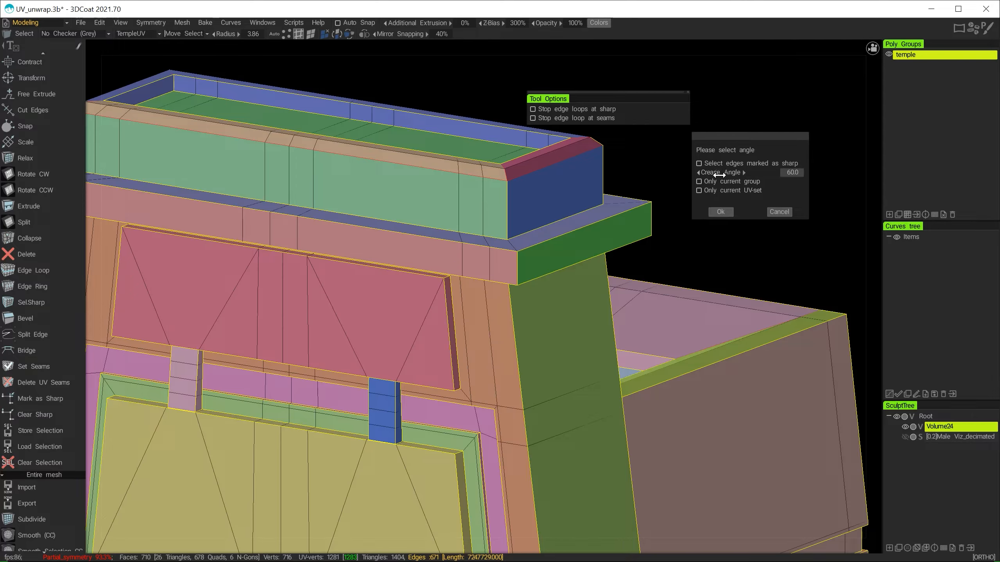
pyautogui.click(712, 161)
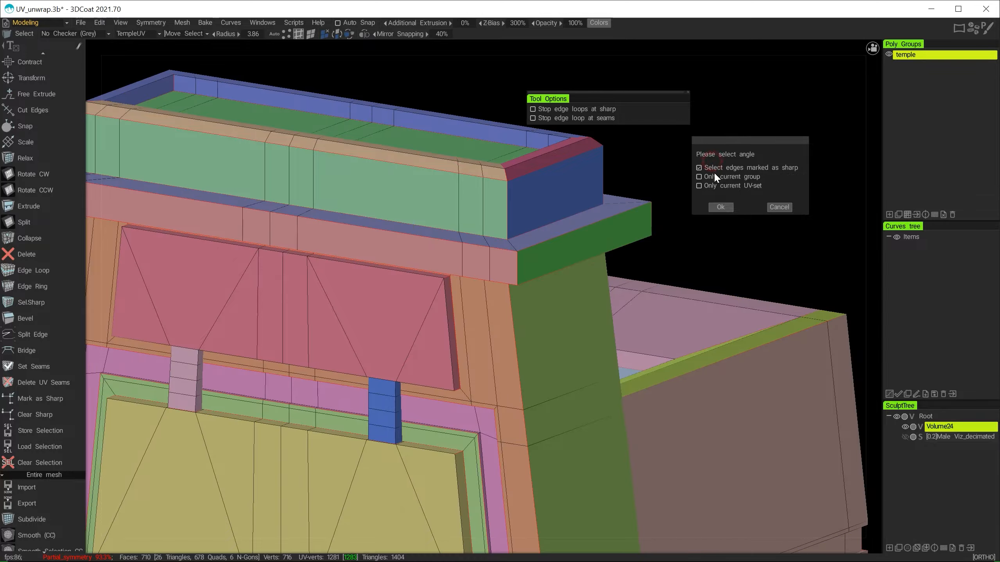
pyautogui.click(705, 168)
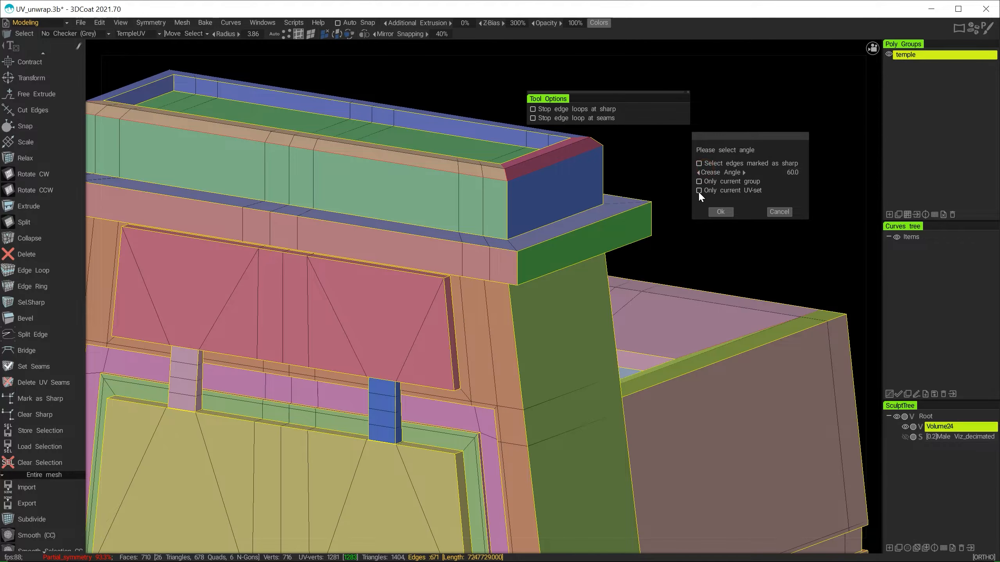
pyautogui.keyDown('alt'); pyautogui.moveTo(631, 202); pyautogui.dragTo(594, 217); pyautogui.keyUp('alt')
pyautogui.keyDown('alt'); pyautogui.moveTo(593, 218); pyautogui.dragTo(674, 194, button='right'); pyautogui.keyUp('alt')
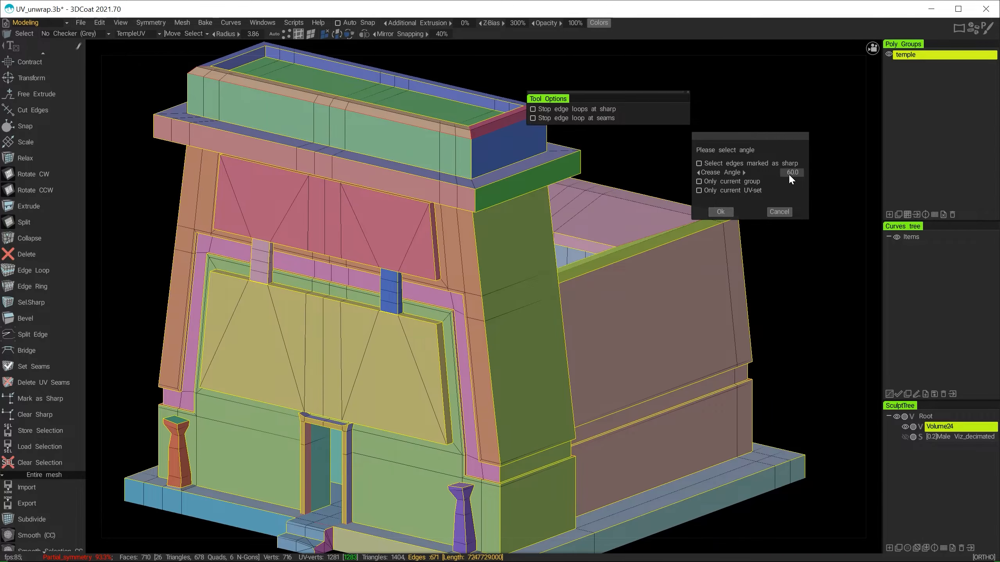
pyautogui.keyDown('alt'); pyautogui.moveTo(586, 244); pyautogui.dragTo(527, 346); pyautogui.keyUp('alt')
pyautogui.click(721, 211)
pyautogui.click(723, 211)
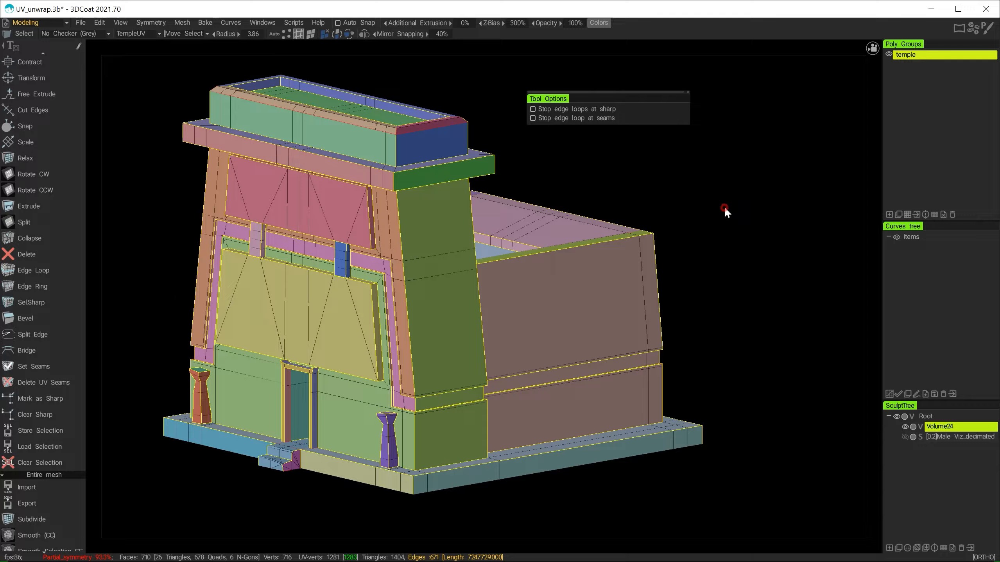
# Step: Send the temple mesh to per-pixel painting without baking, using Keep UV, No Smoothing and 2048 × 2048 textures, and switch to the Paint room
pyautogui.scroll(-3, 45, 403)
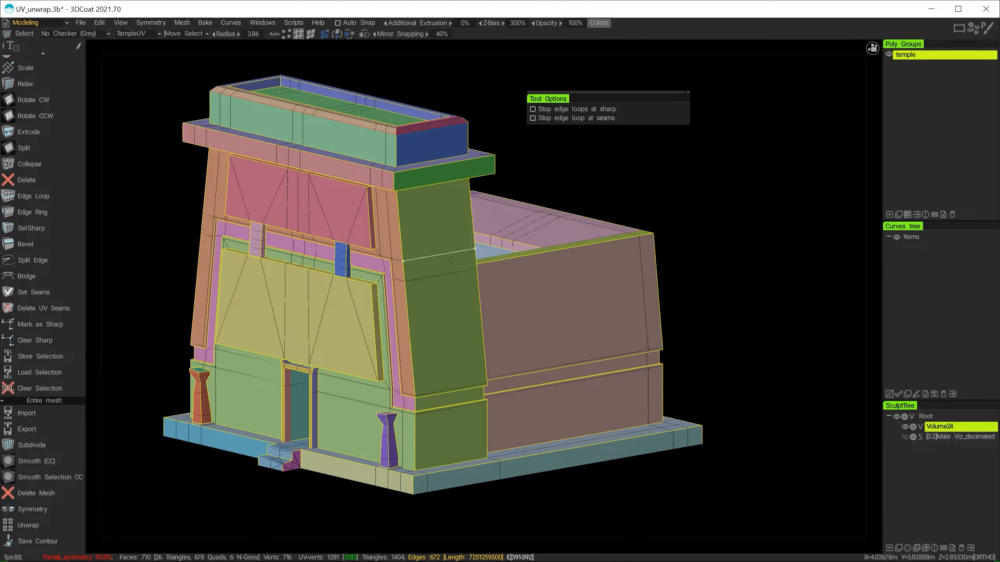
pyautogui.keyDown('alt'); pyautogui.moveTo(605, 177); pyautogui.dragTo(624, 193); pyautogui.keyUp('alt')
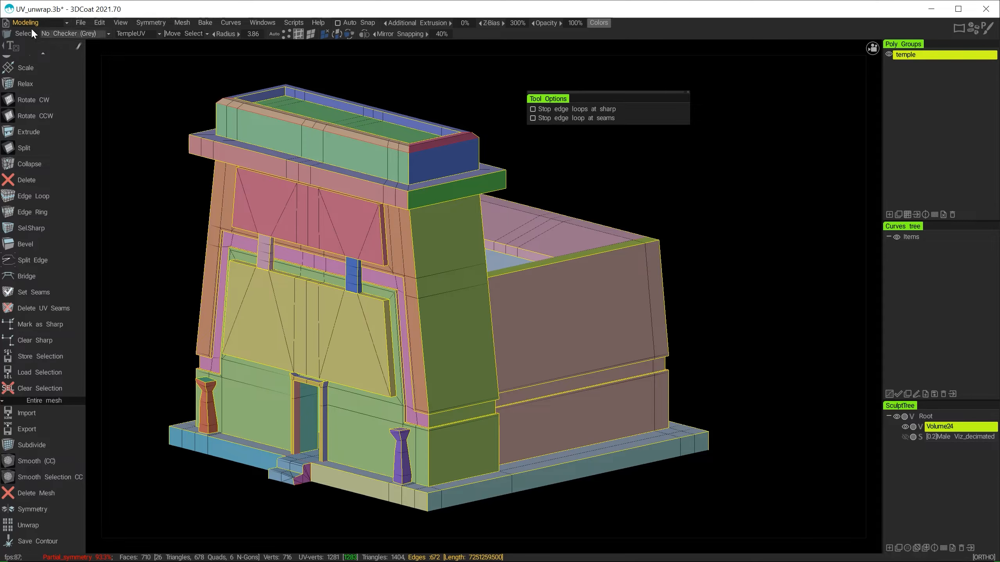
pyautogui.click(205, 23)
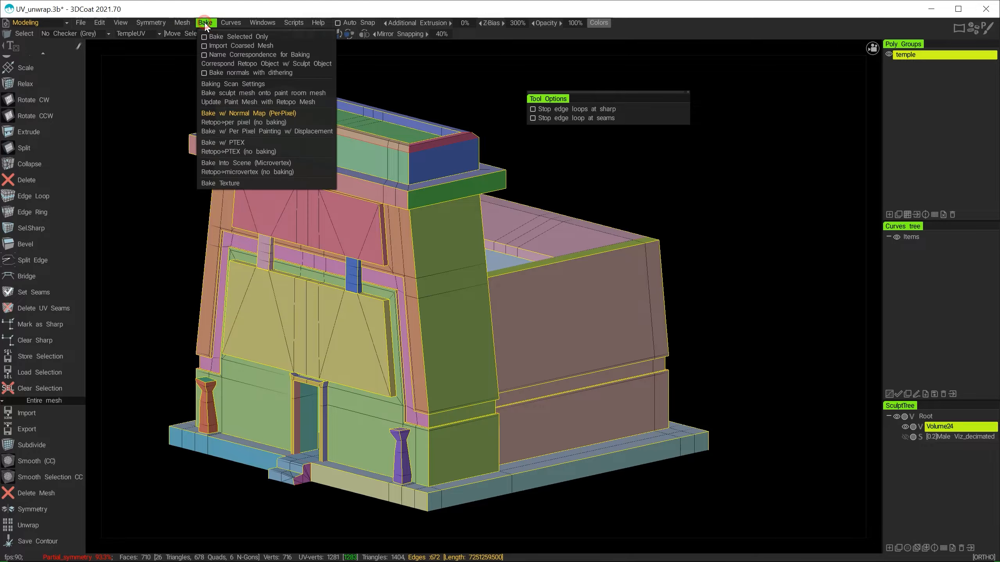
pyautogui.click(254, 122)
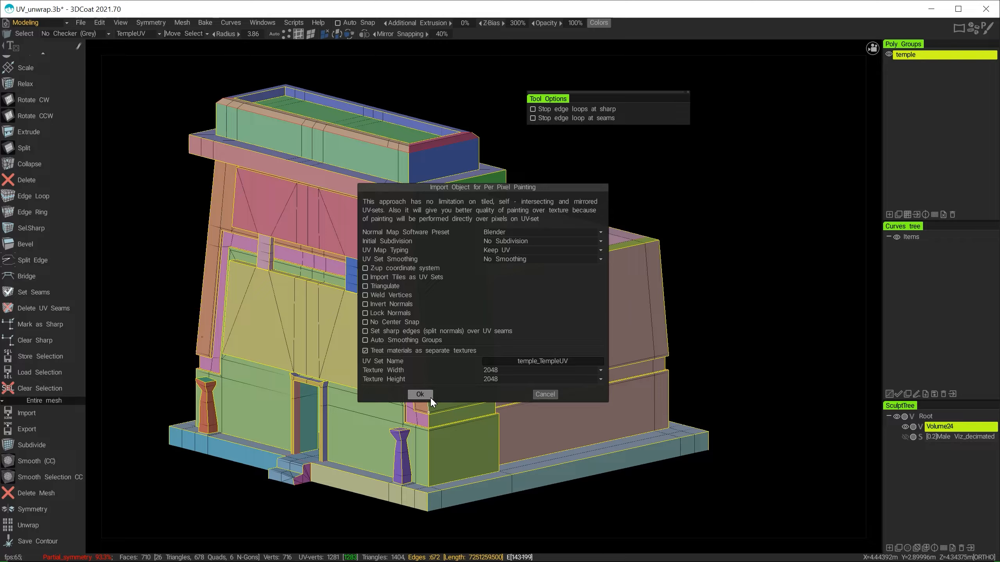
pyautogui.click(420, 394)
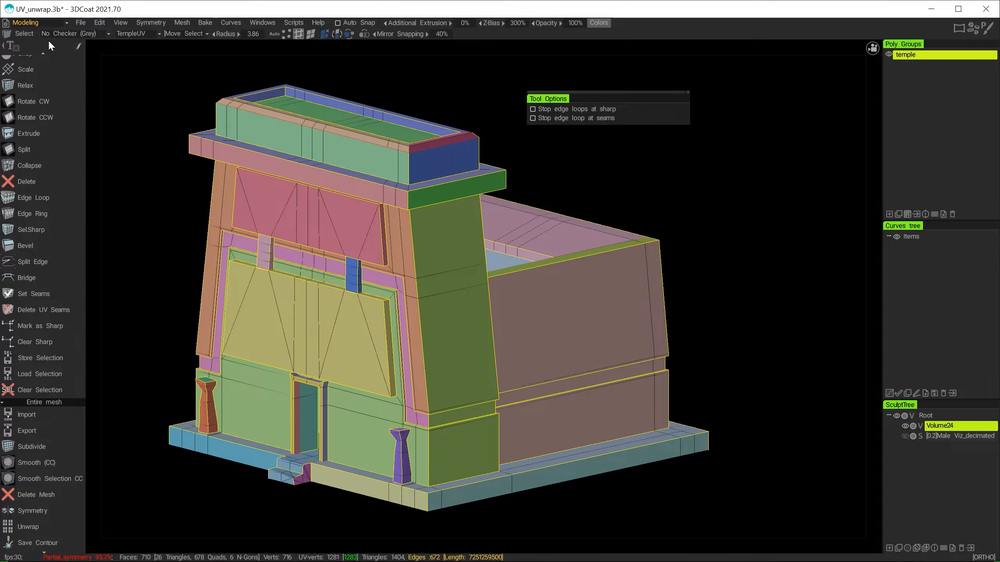
pyautogui.click(32, 21)
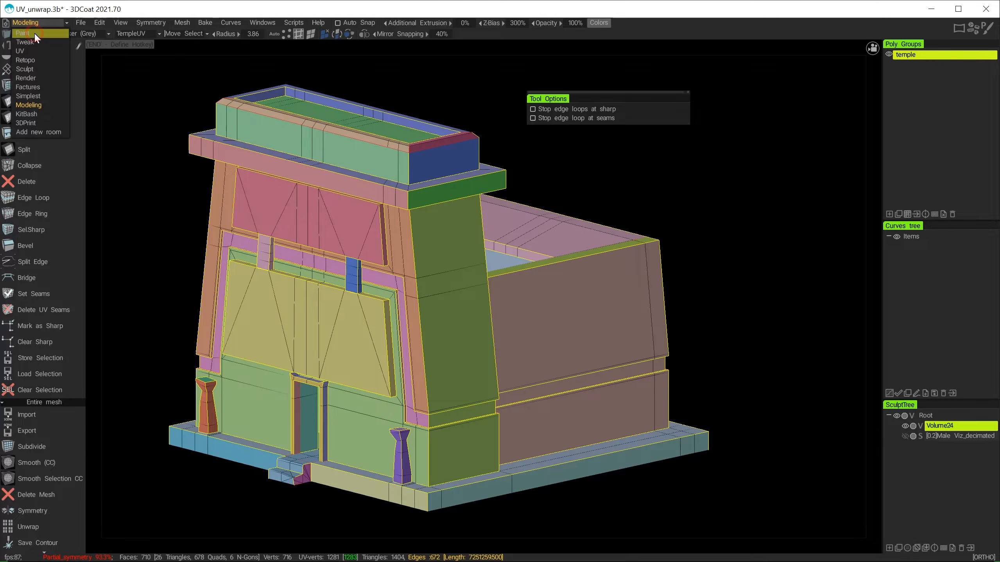
pyautogui.click(35, 34)
# Step: Examine the overall smooth shading on the temple's facade, side wall and roof
pyautogui.keyDown('alt'); pyautogui.moveTo(548, 207); pyautogui.dragTo(602, 177, button='middle'); pyautogui.keyUp('alt')
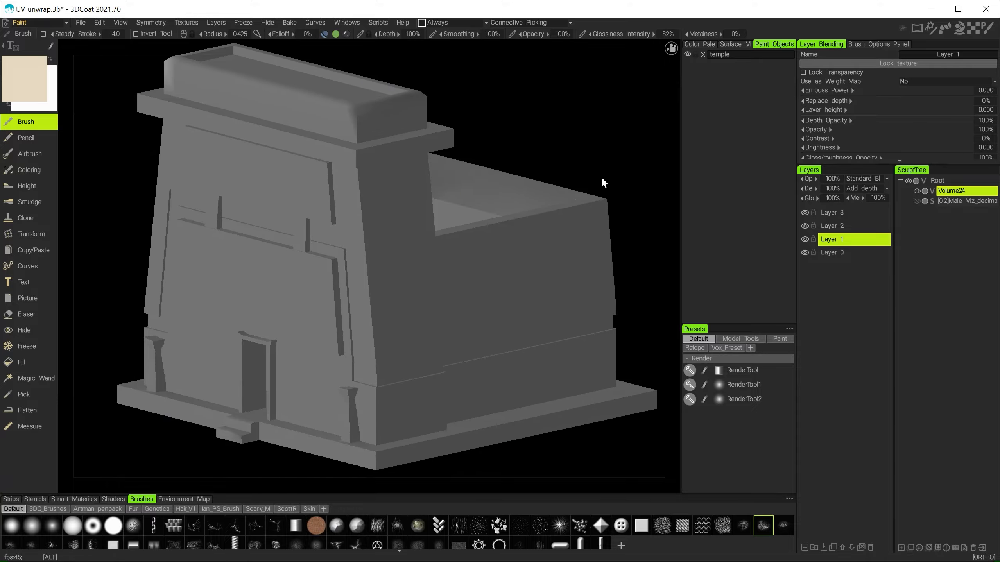
pyautogui.scroll(-3, 487, 210)
pyautogui.moveTo(488, 211)
pyautogui.keyDown('alt'); pyautogui.mouseDown()
pyautogui.moveTo(546, 189)
pyautogui.moveTo(492, 201)
pyautogui.moveTo(482, 219)
pyautogui.mouseUp(); pyautogui.keyUp('alt')
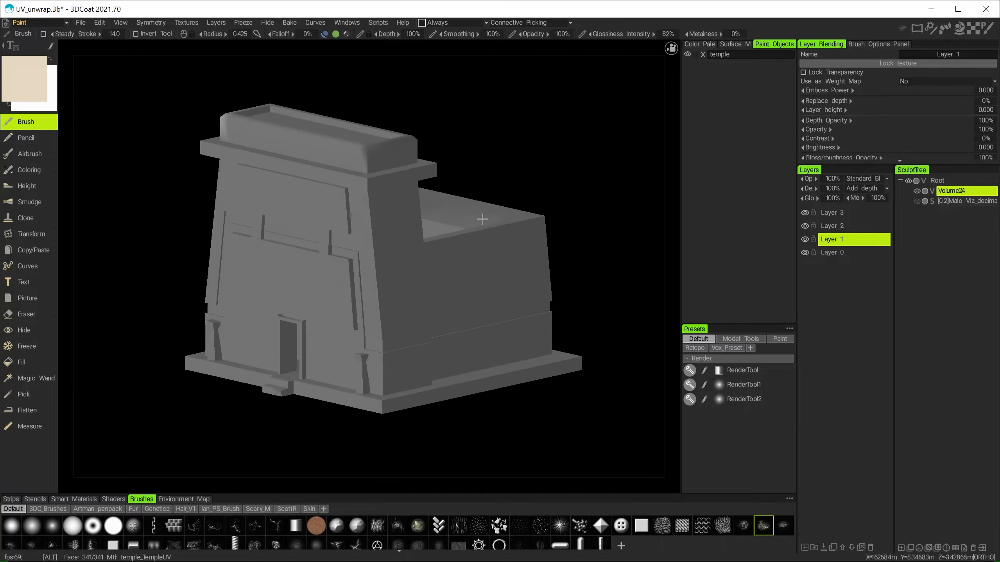
pyautogui.scroll(3, 526, 252)
pyautogui.keyDown('alt'); pyautogui.moveTo(527, 248); pyautogui.dragTo(496, 254); pyautogui.keyUp('alt')
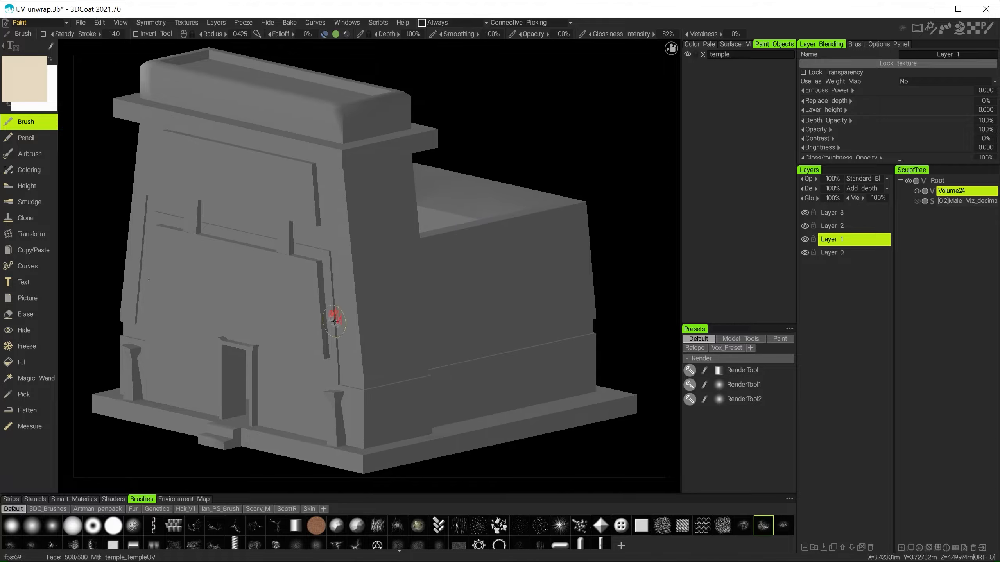
pyautogui.keyDown('alt'); pyautogui.moveTo(339, 374); pyautogui.dragTo(362, 414); pyautogui.keyUp('alt')
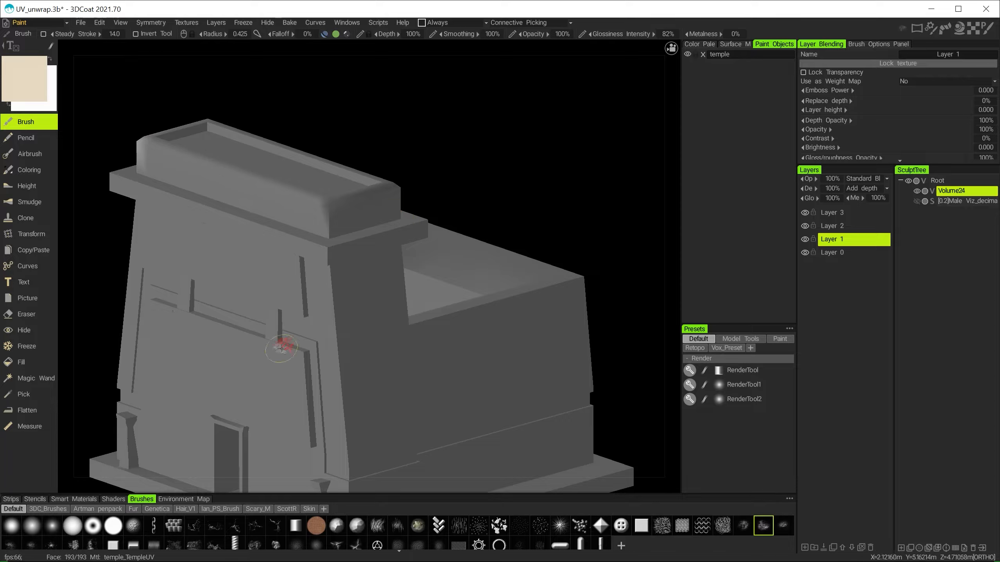
# Step: Choose the first soft round brush alpha and reduce the brush radius to 0.038 over the entrance steps
pyautogui.click(11, 526)
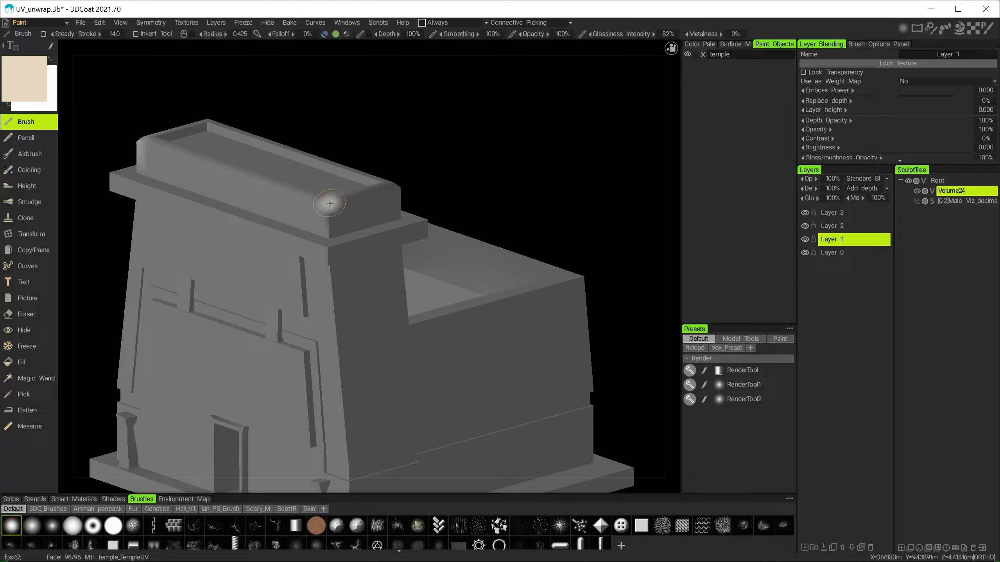
pyautogui.keyDown('alt'); pyautogui.moveTo(458, 157); pyautogui.dragTo(444, 190); pyautogui.keyUp('alt')
pyautogui.keyDown('alt'); pyautogui.moveTo(444, 191); pyautogui.dragTo(517, 249, button='right'); pyautogui.keyUp('alt')
pyautogui.keyDown('alt'); pyautogui.moveTo(518, 251); pyautogui.dragTo(537, 160); pyautogui.keyUp('alt')
pyautogui.moveTo(375, 330)
pyautogui.keyDown('alt'); pyautogui.mouseDown()
pyautogui.moveTo(366, 343)
pyautogui.moveTo(367, 319)
pyautogui.mouseUp(); pyautogui.keyUp('alt')
pyautogui.keyDown('alt'); pyautogui.moveTo(294, 400); pyautogui.dragTo(370, 446, button='right'); pyautogui.keyUp('alt')
pyautogui.keyDown('alt'); pyautogui.moveTo(243, 370); pyautogui.dragTo(318, 443); pyautogui.keyUp('alt')
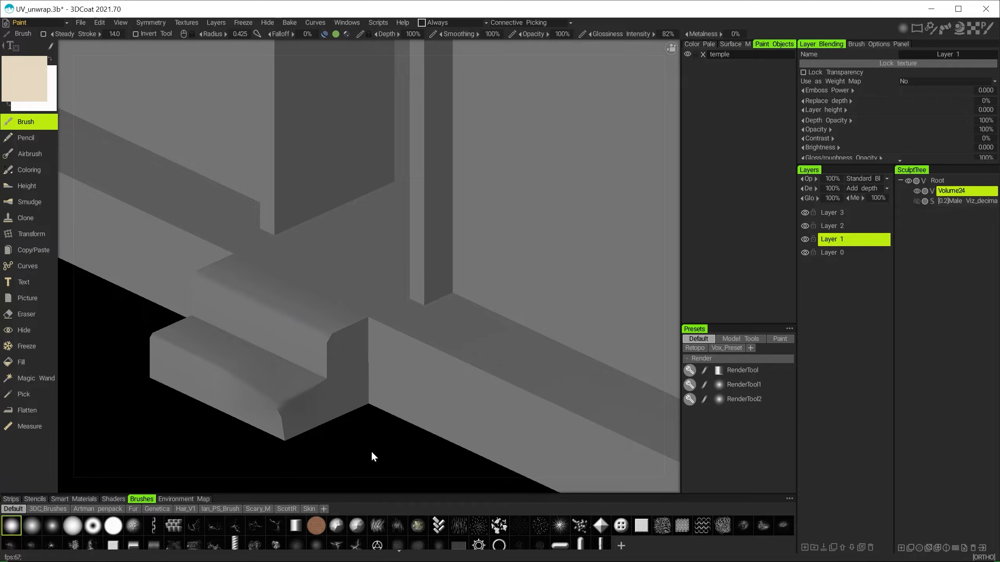
pyautogui.keyDown('alt'); pyautogui.moveTo(524, 384); pyautogui.dragTo(413, 398); pyautogui.keyUp('alt')
pyautogui.moveTo(334, 333); pyautogui.dragTo(259, 318, button='right')
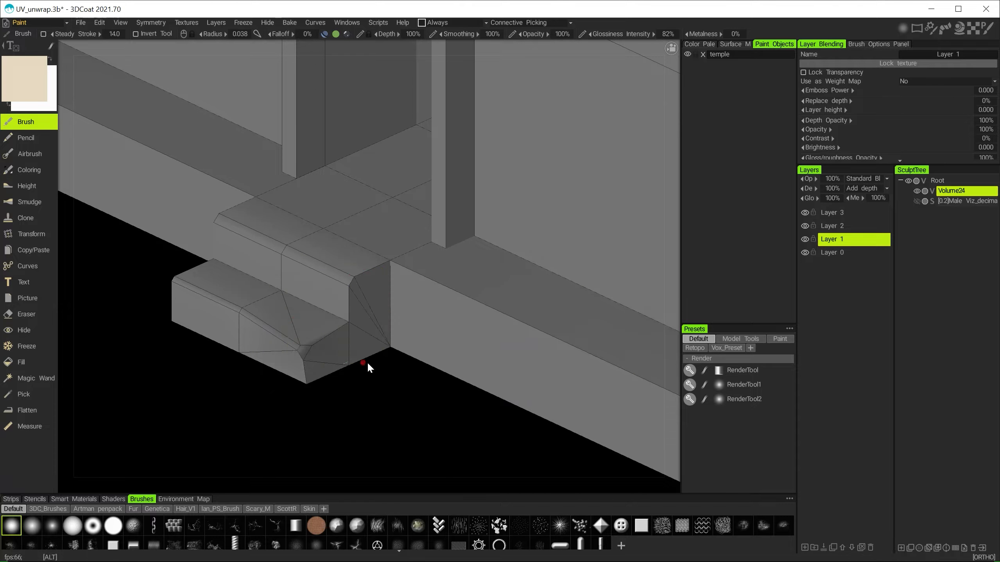
# Step: Examine the smooth shading and topology of the entrance steps and the shading along the bevelled roof rim
pyautogui.keyDown('alt'); pyautogui.moveTo(369, 368); pyautogui.dragTo(313, 364); pyautogui.keyUp('alt')
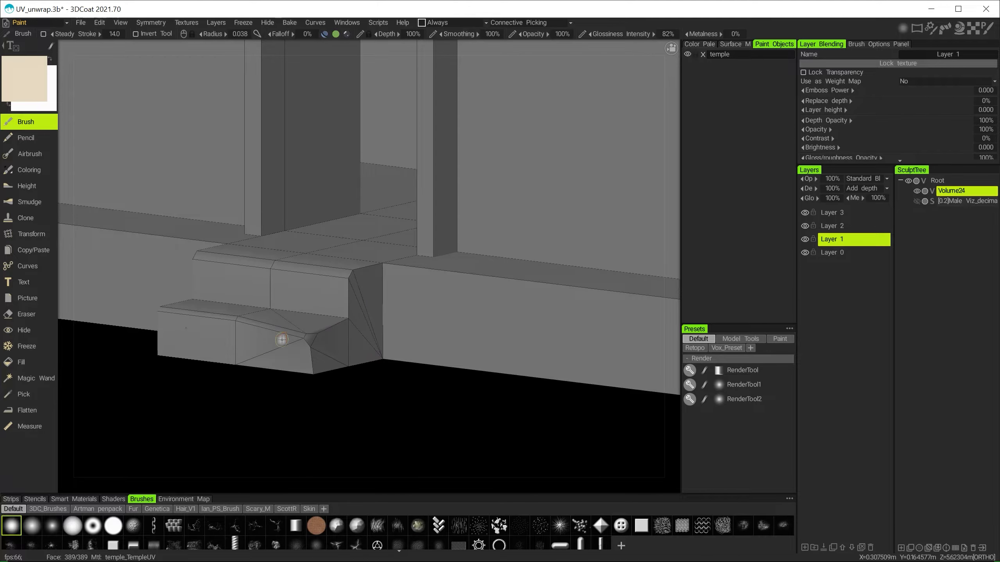
pyautogui.keyDown('alt'); pyautogui.moveTo(355, 400); pyautogui.dragTo(335, 411); pyautogui.keyUp('alt')
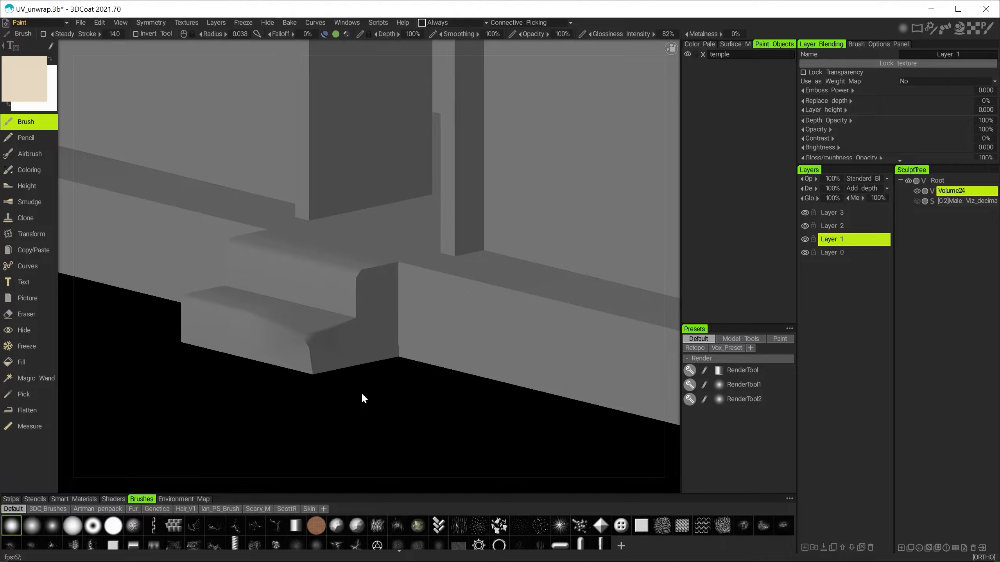
pyautogui.moveTo(258, 333)
pyautogui.keyDown('alt'); pyautogui.mouseDown()
pyautogui.moveTo(287, 369)
pyautogui.moveTo(304, 366)
pyautogui.moveTo(301, 358)
pyautogui.mouseUp(); pyautogui.keyUp('alt')
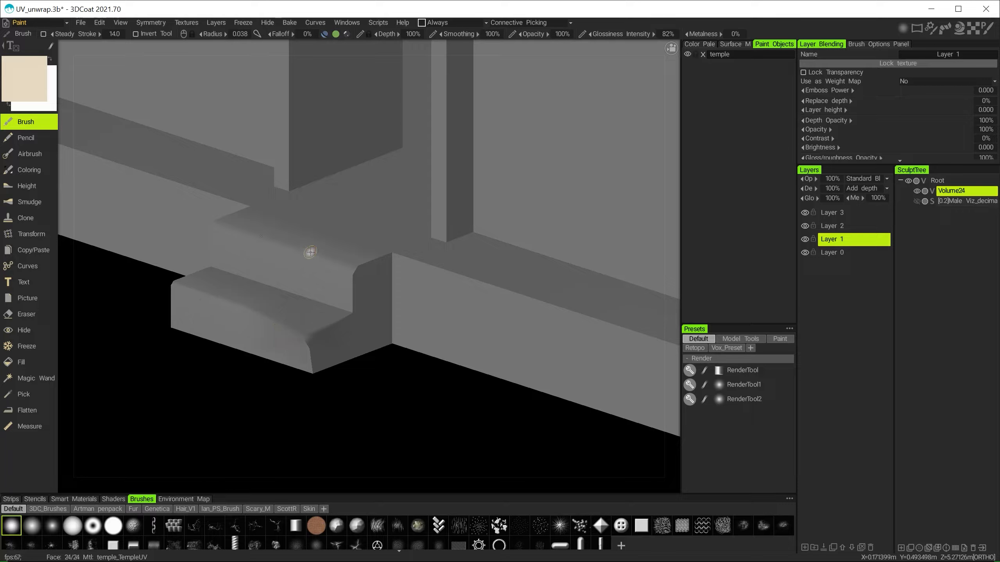
pyautogui.moveTo(306, 278)
pyautogui.keyDown('alt'); pyautogui.mouseDown()
pyautogui.moveTo(256, 281)
pyautogui.moveTo(324, 289)
pyautogui.moveTo(308, 255)
pyautogui.mouseUp(); pyautogui.keyUp('alt')
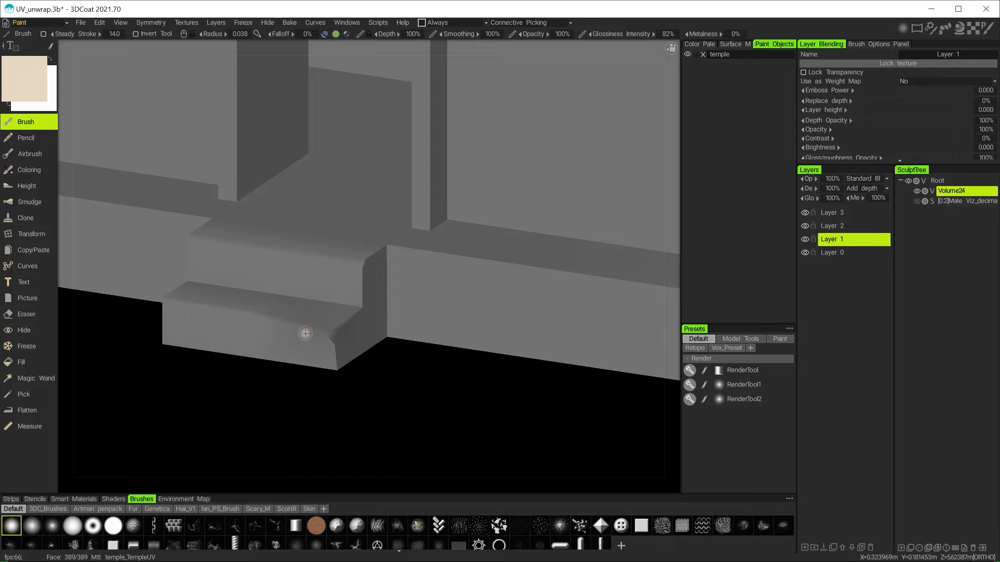
pyautogui.moveTo(235, 316)
pyautogui.keyDown('alt'); pyautogui.mouseDown()
pyautogui.moveTo(341, 319)
pyautogui.moveTo(301, 326)
pyautogui.moveTo(221, 312)
pyautogui.moveTo(260, 313)
pyautogui.mouseUp(); pyautogui.keyUp('alt')
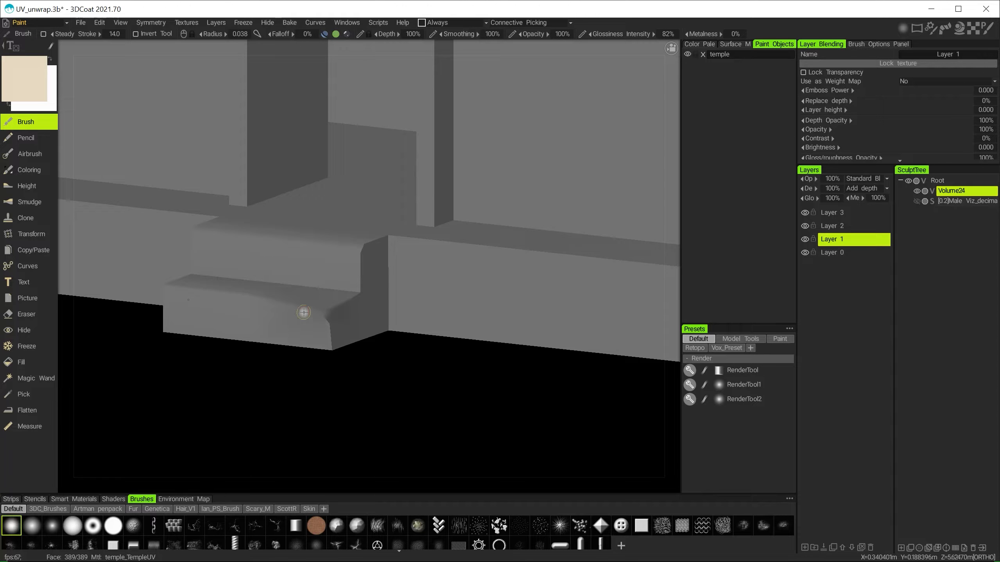
pyautogui.keyDown('alt'); pyautogui.moveTo(476, 344); pyautogui.dragTo(188, 252, button='right'); pyautogui.keyUp('alt')
pyautogui.keyDown('alt'); pyautogui.moveTo(408, 309); pyautogui.dragTo(422, 411, button='middle'); pyautogui.keyUp('alt')
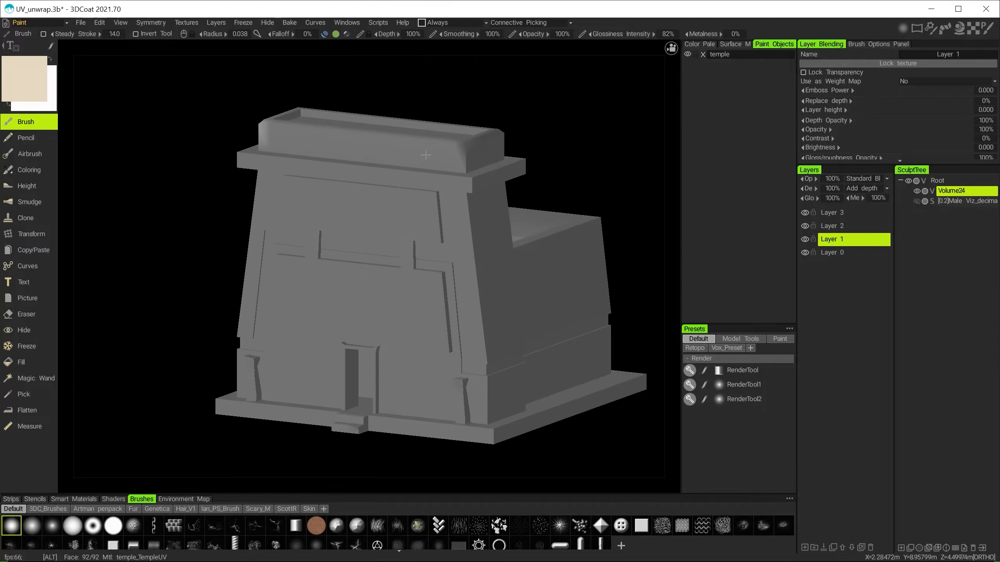
pyautogui.keyDown('alt'); pyautogui.moveTo(423, 411); pyautogui.dragTo(508, 216, button='right'); pyautogui.keyUp('alt')
pyautogui.keyDown('alt'); pyautogui.moveTo(508, 216); pyautogui.dragTo(439, 267); pyautogui.keyUp('alt')
pyautogui.keyDown('alt'); pyautogui.moveTo(410, 219); pyautogui.dragTo(492, 265); pyautogui.keyUp('alt')
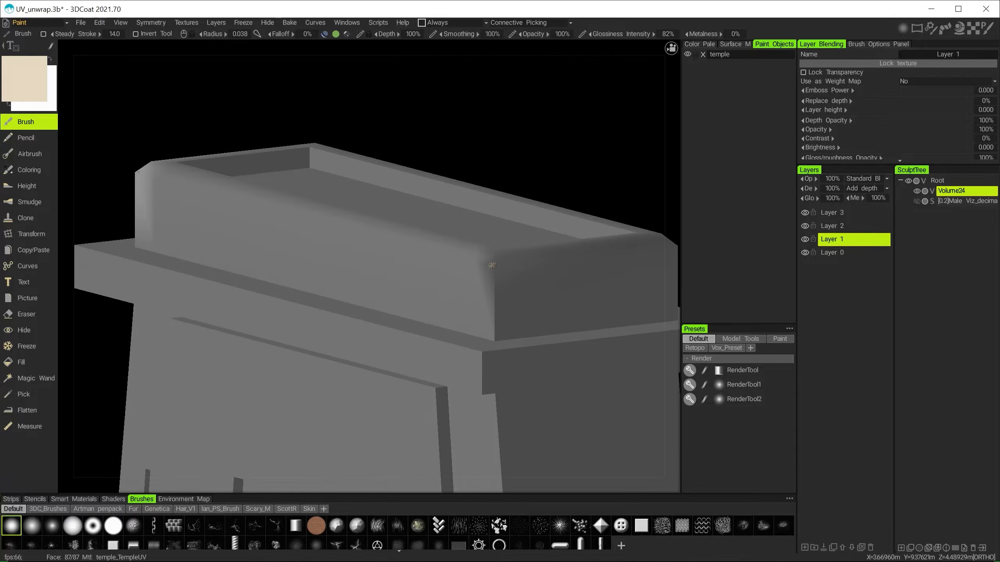
pyautogui.keyDown('alt'); pyautogui.moveTo(366, 254); pyautogui.dragTo(395, 290); pyautogui.keyUp('alt')
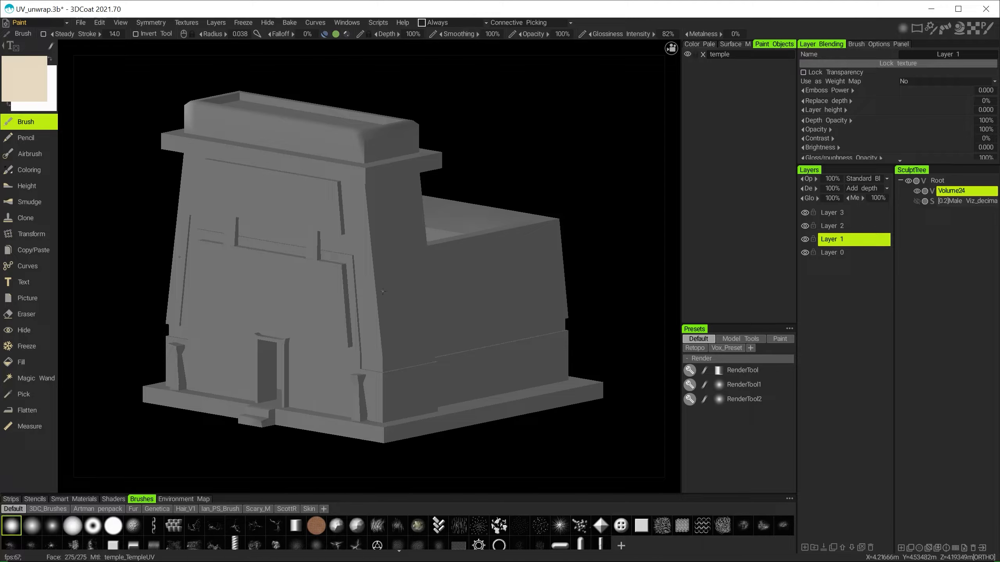
# Step: Delete the temple paint object and return to the Modeling room
pyautogui.click(703, 54)
pyautogui.click(305, 280)
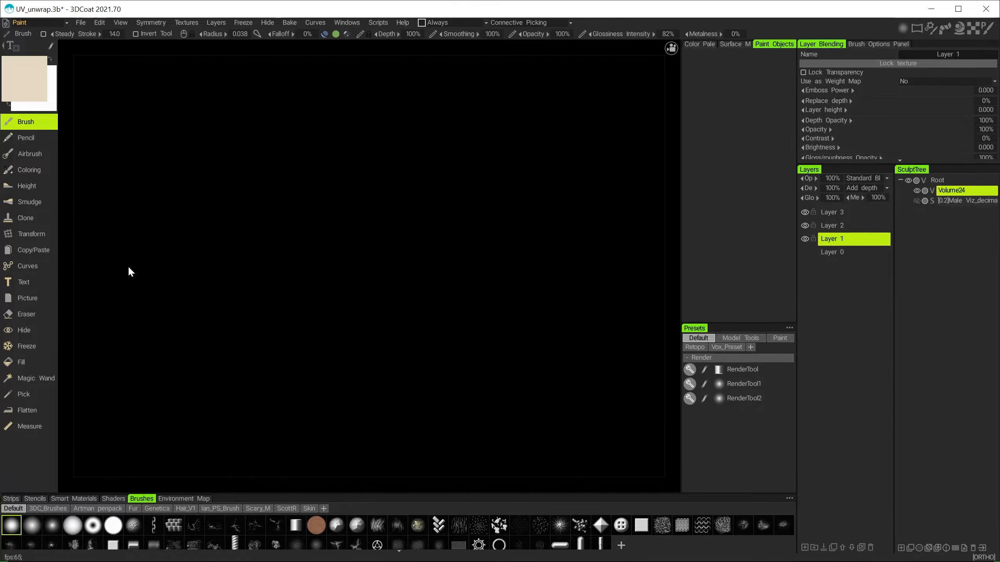
pyautogui.click(36, 22)
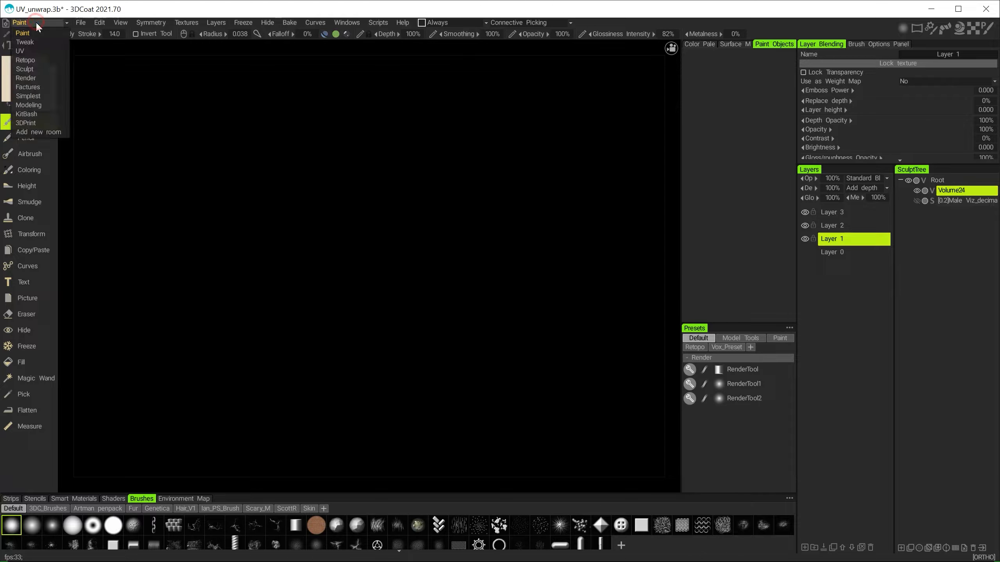
pyautogui.click(44, 104)
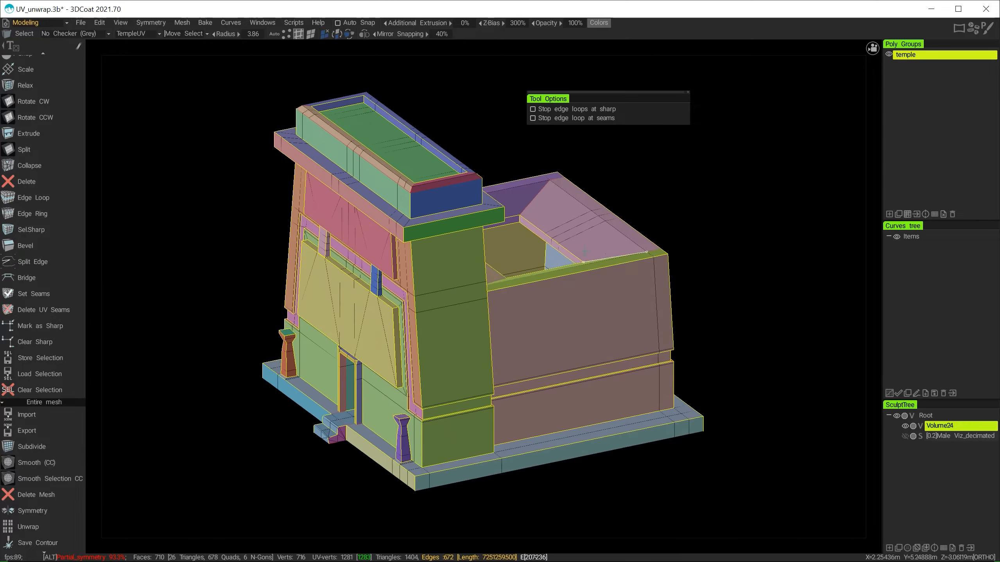
pyautogui.scroll(6, 603, 274)
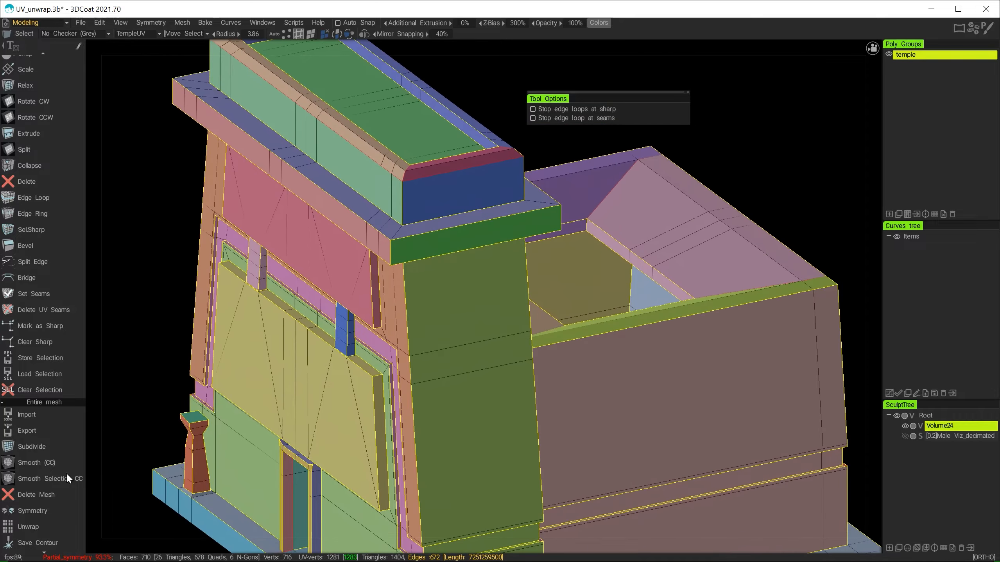
pyautogui.scroll(10, 46, 464)
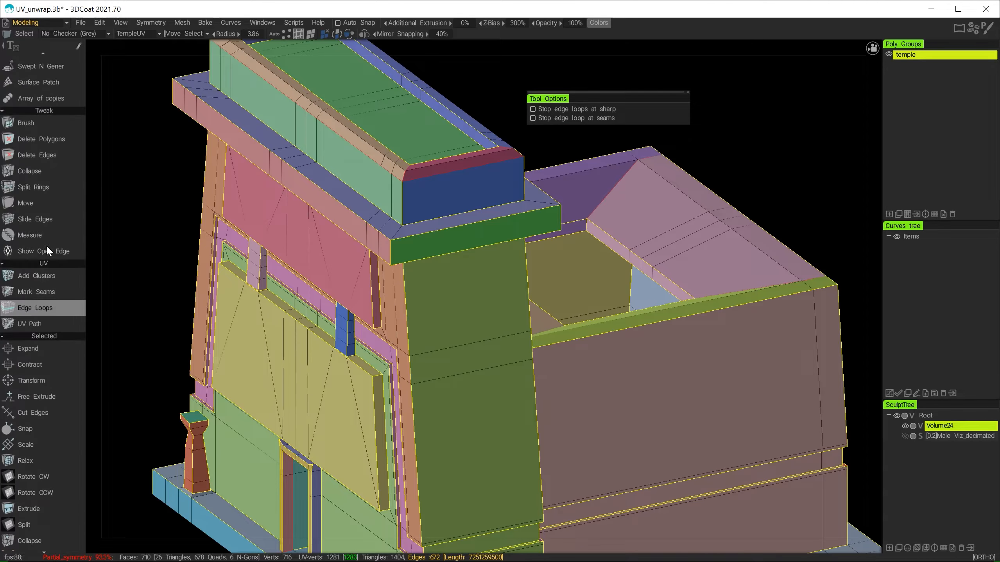
pyautogui.scroll(7, 44, 233)
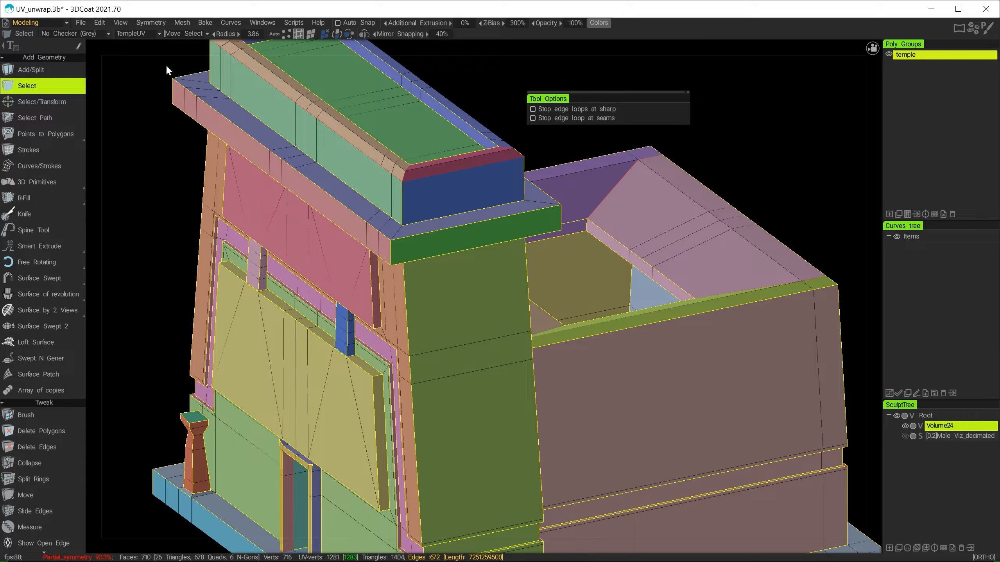
pyautogui.scroll(-11, 31, 350)
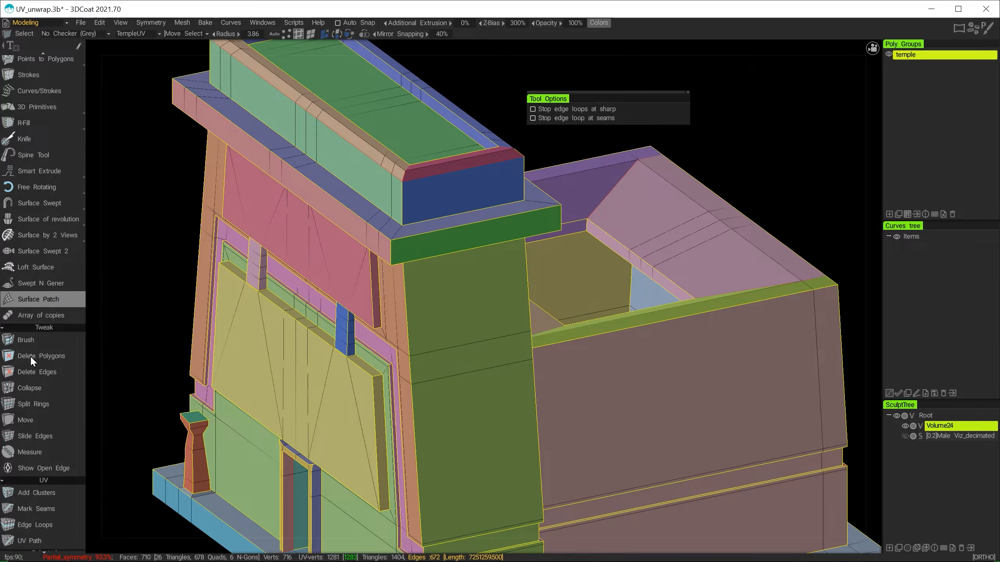
# Step: Mark the bevel edges around the outer side of the temple's roof rim as hard edges
pyautogui.scroll(2, 453, 207)
pyautogui.scroll(5, 464, 209)
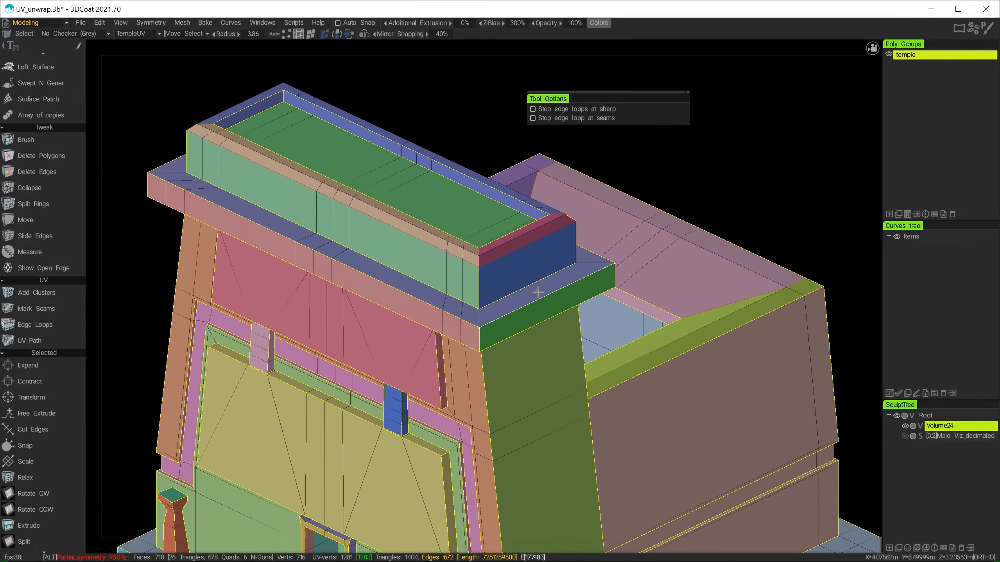
pyautogui.keyDown('alt'); pyautogui.moveTo(524, 281); pyautogui.dragTo(464, 285); pyautogui.keyUp('alt')
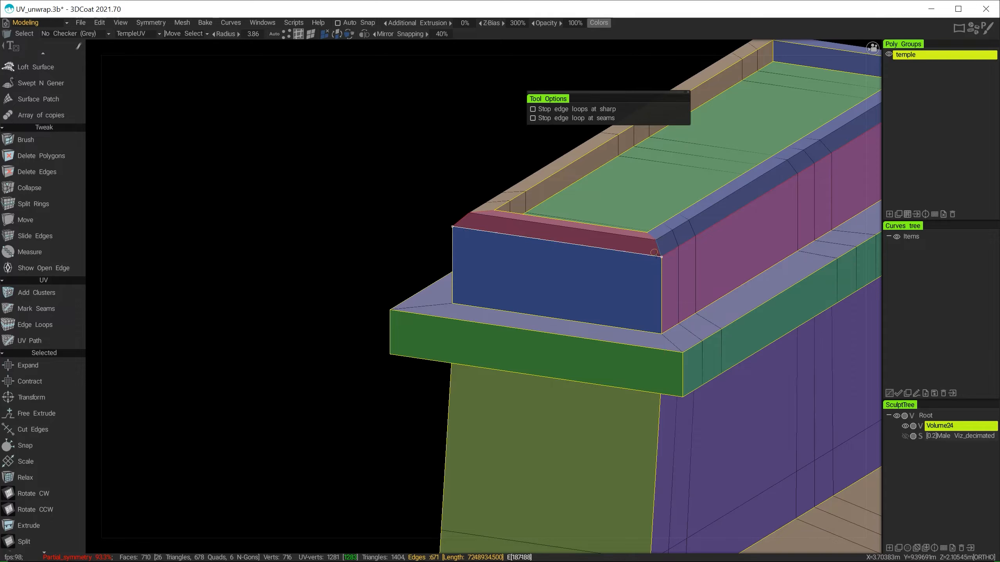
pyautogui.keyDown('alt'); pyautogui.moveTo(654, 252); pyautogui.dragTo(532, 256); pyautogui.keyUp('alt')
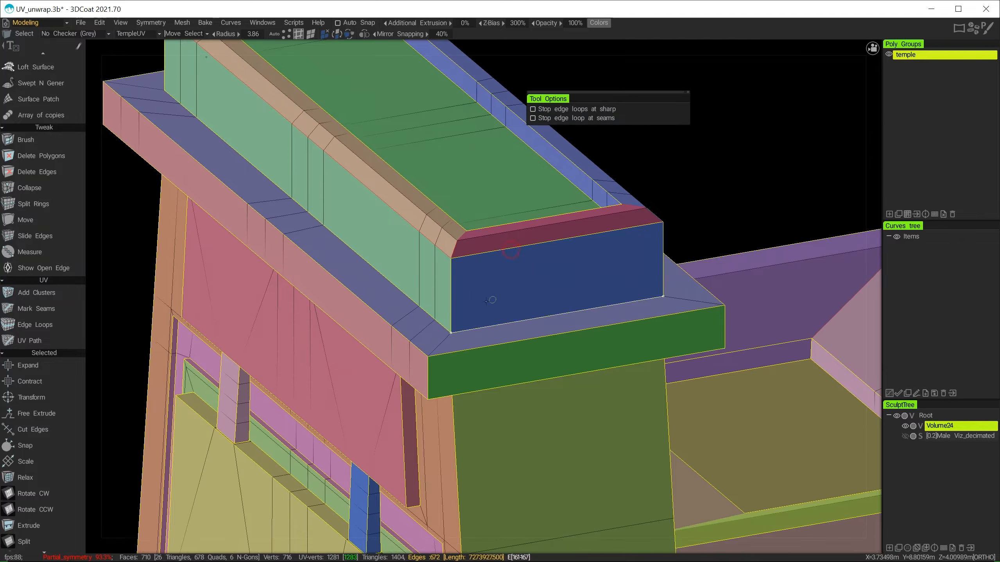
pyautogui.keyDown('alt'); pyautogui.moveTo(488, 301); pyautogui.dragTo(576, 264); pyautogui.keyUp('alt')
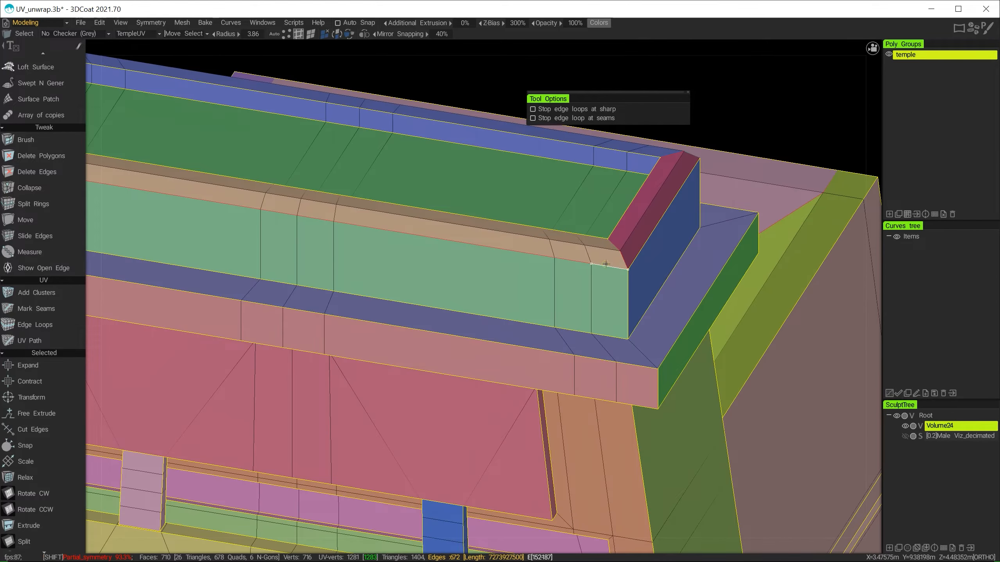
pyautogui.click(571, 260)
pyautogui.keyDown('alt'); pyautogui.moveTo(425, 307); pyautogui.dragTo(596, 330, button='middle'); pyautogui.keyUp('alt')
pyautogui.keyDown('alt'); pyautogui.moveTo(357, 254); pyautogui.dragTo(425, 262); pyautogui.keyUp('alt')
pyautogui.click(438, 193)
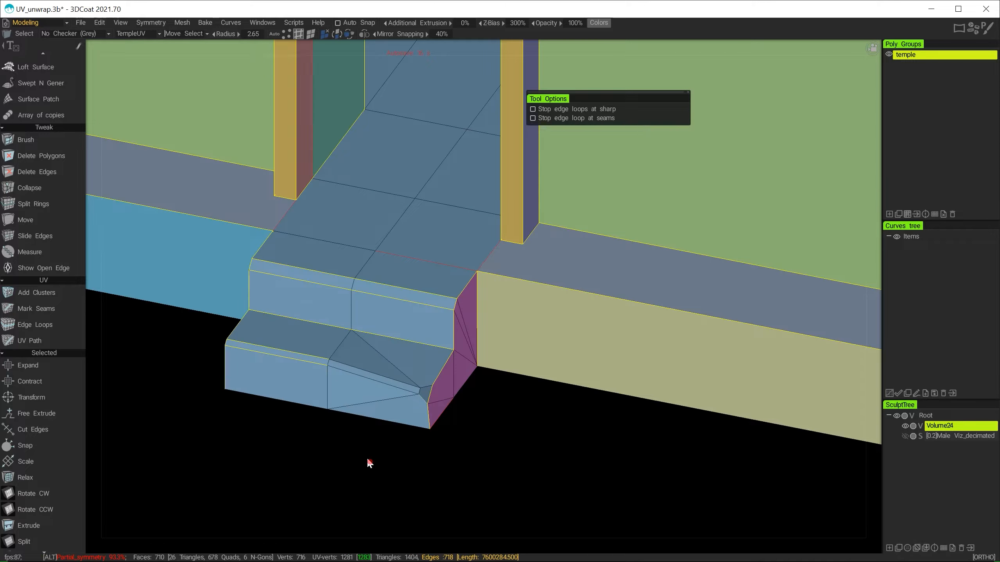
# Step: Add the missing bevel edges on the lower entrance step to the temple's hard edges
pyautogui.moveTo(369, 462)
pyautogui.mouseDown()
pyautogui.moveTo(315, 440)
pyautogui.moveTo(372, 453)
pyautogui.mouseUp()
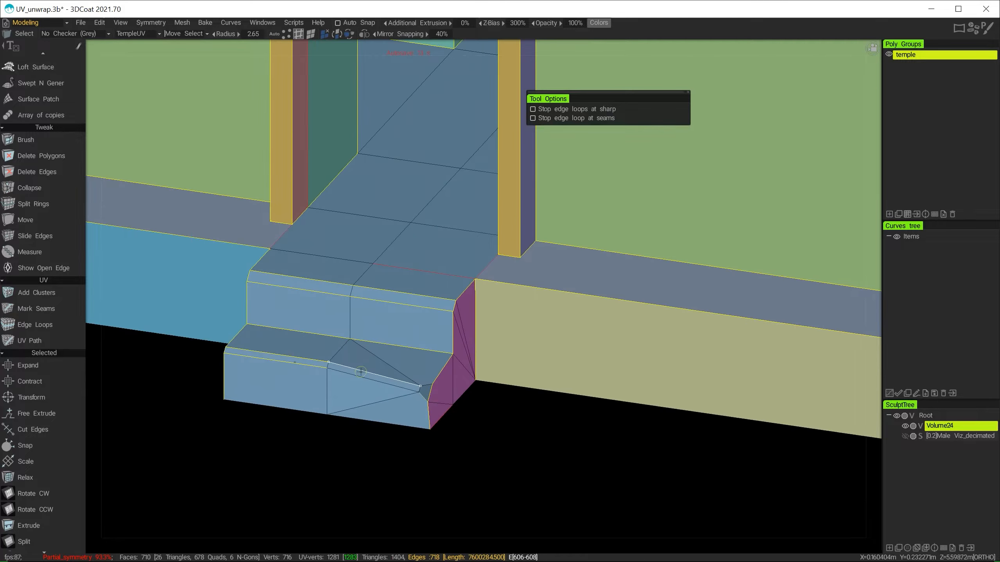
pyautogui.keyDown('alt'); pyautogui.moveTo(274, 459); pyautogui.dragTo(281, 456); pyautogui.keyUp('alt')
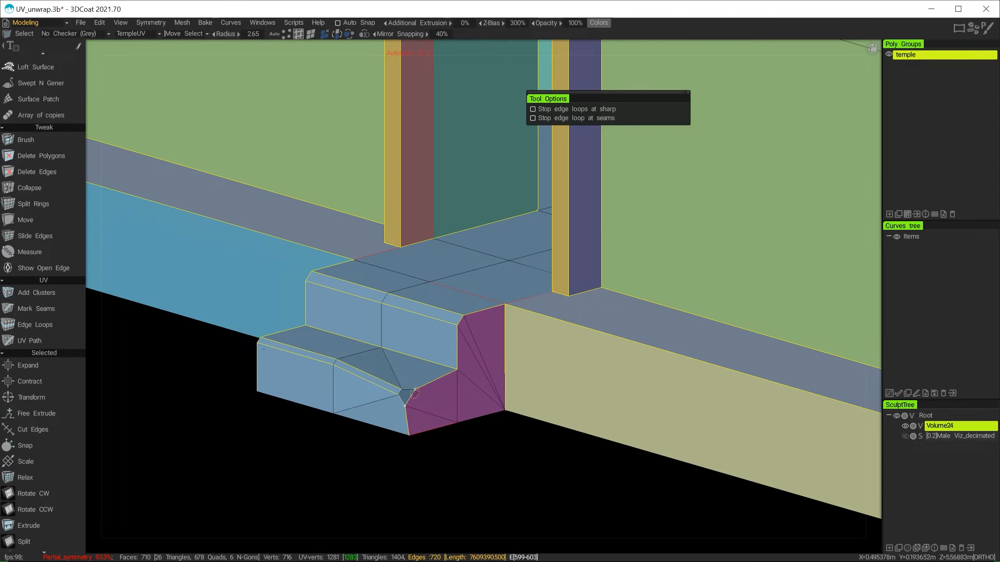
pyautogui.keyDown('alt'); pyautogui.moveTo(397, 412); pyautogui.dragTo(201, 444); pyautogui.keyUp('alt')
pyautogui.scroll(-5, 37, 460)
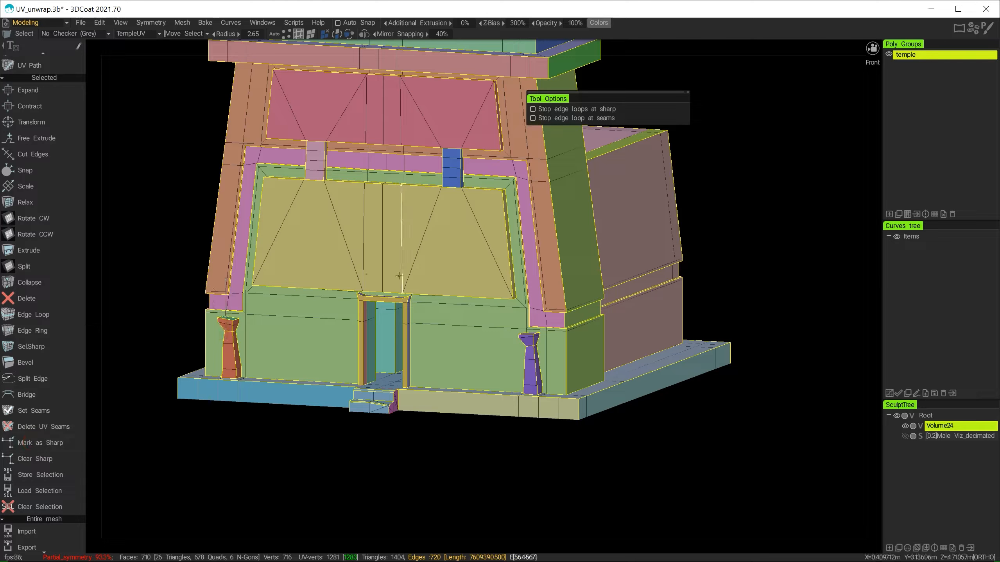
# Step: Send the temple to per-pixel painting without baking, with the texture width and height set to 4096
pyautogui.keyDown('alt'); pyautogui.moveTo(612, 462); pyautogui.dragTo(469, 417); pyautogui.keyUp('alt')
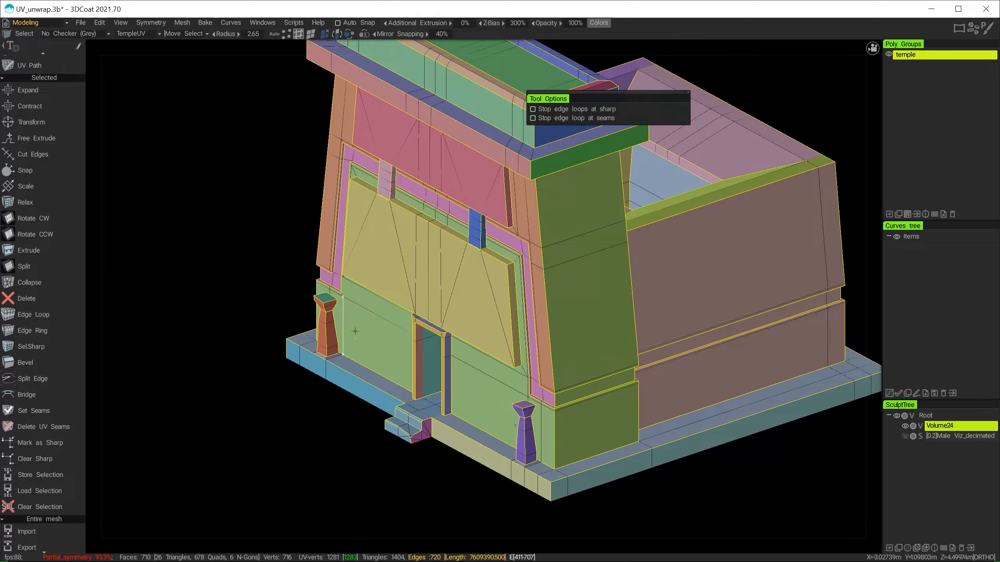
pyautogui.click(205, 21)
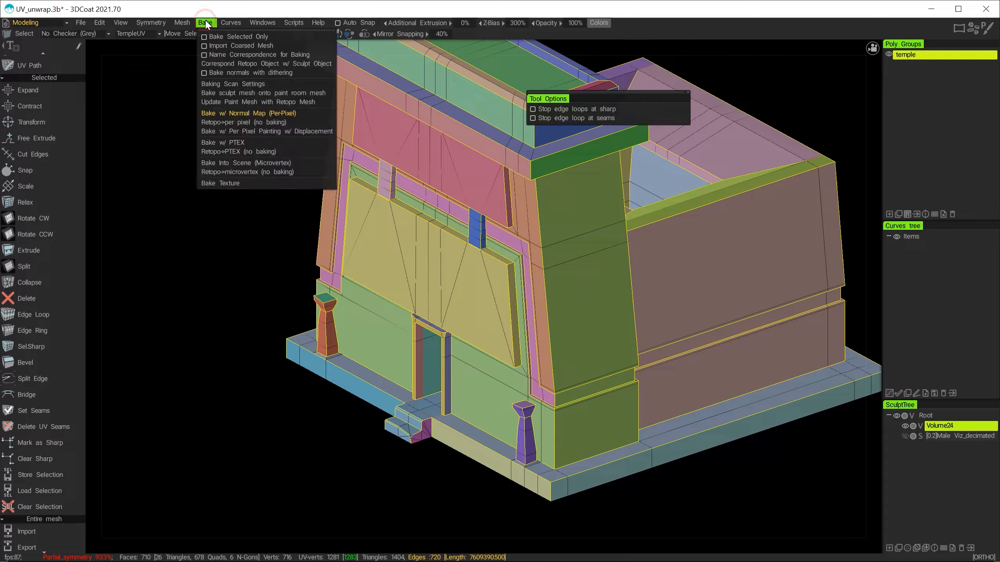
pyautogui.click(239, 123)
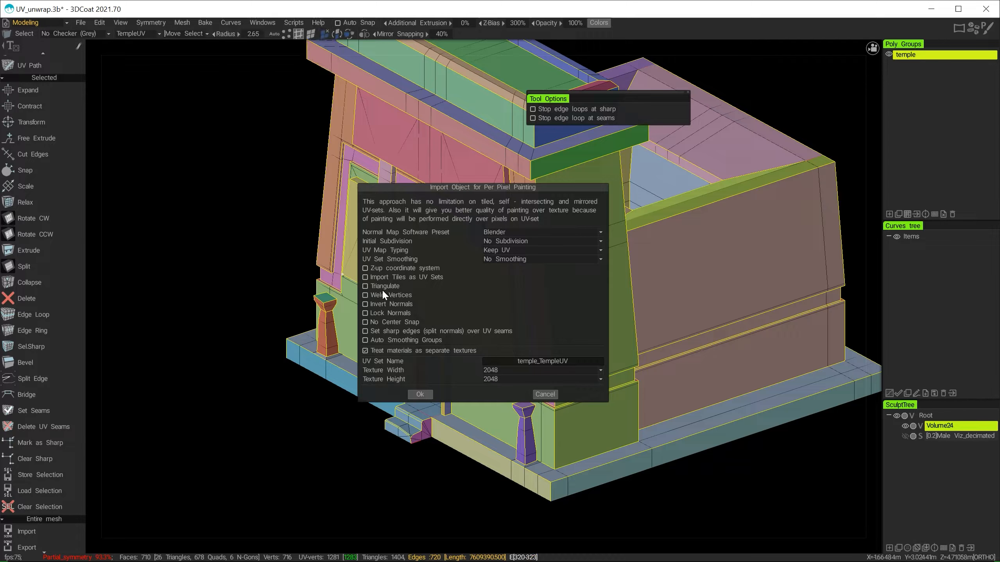
pyautogui.click(507, 370)
pyautogui.click(506, 442)
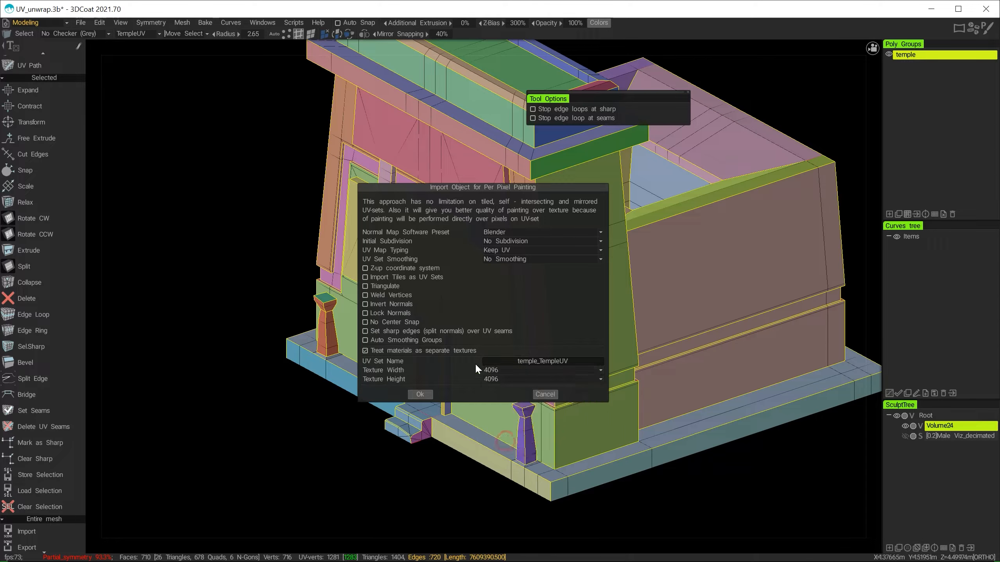
pyautogui.click(419, 395)
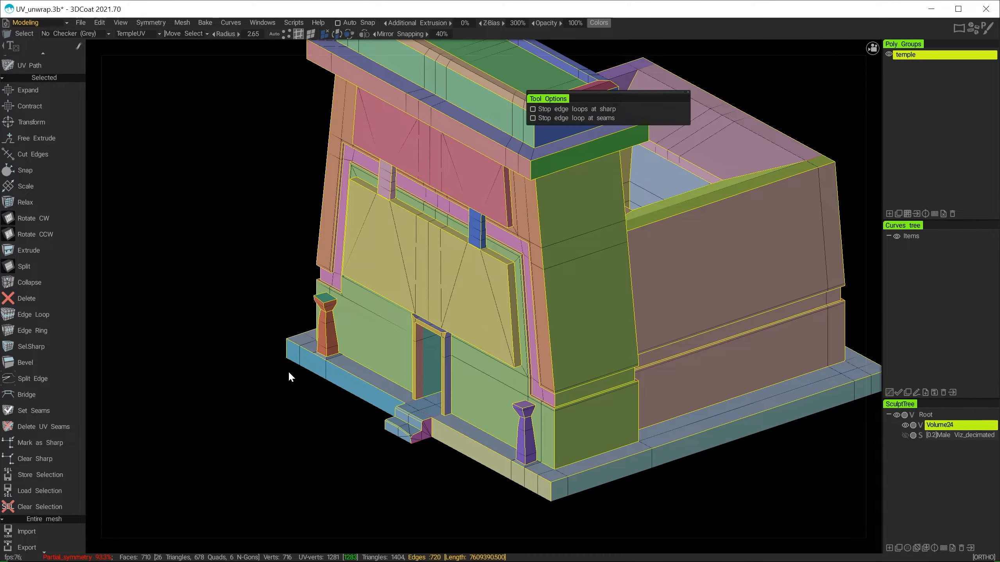
# Step: Switch to the Paint room and examine the temple's shading from several sides
pyautogui.click(25, 23)
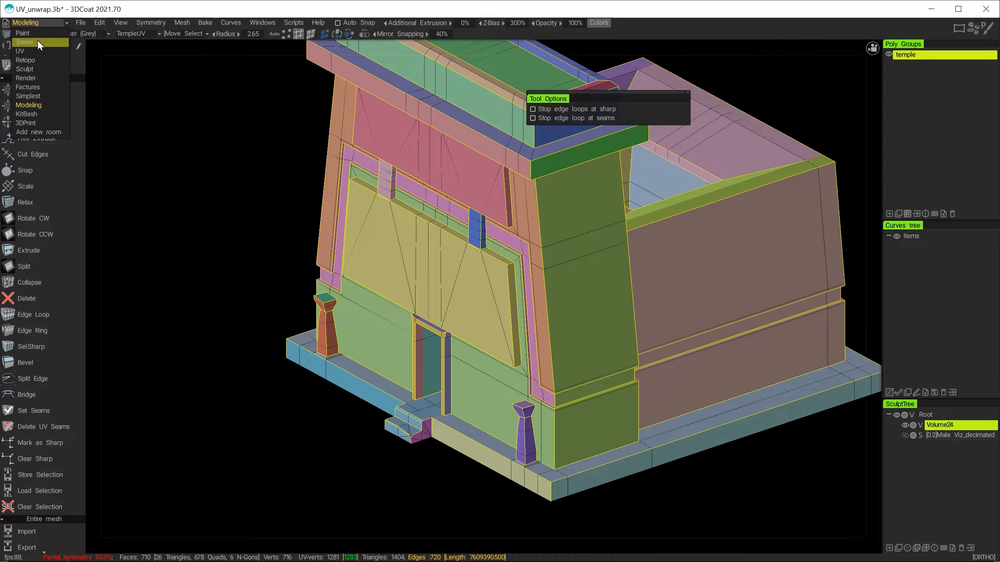
pyautogui.click(34, 33)
pyautogui.keyDown('alt'); pyautogui.moveTo(243, 368); pyautogui.dragTo(268, 354); pyautogui.keyUp('alt')
pyautogui.keyDown('alt'); pyautogui.moveTo(456, 334); pyautogui.dragTo(470, 457, button='middle'); pyautogui.keyUp('alt')
pyautogui.keyDown('alt'); pyautogui.moveTo(476, 402); pyautogui.dragTo(318, 401); pyautogui.keyUp('alt')
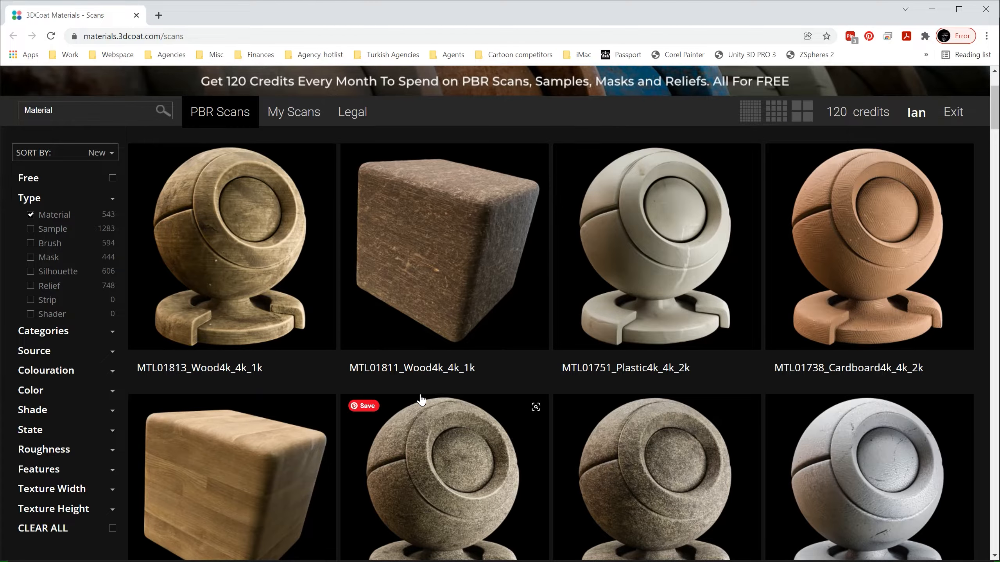
# Step: Browse the material scans on the 3DCoat Materials website, including the wood, metal and ground scans
pyautogui.scroll(-10, 421, 398)
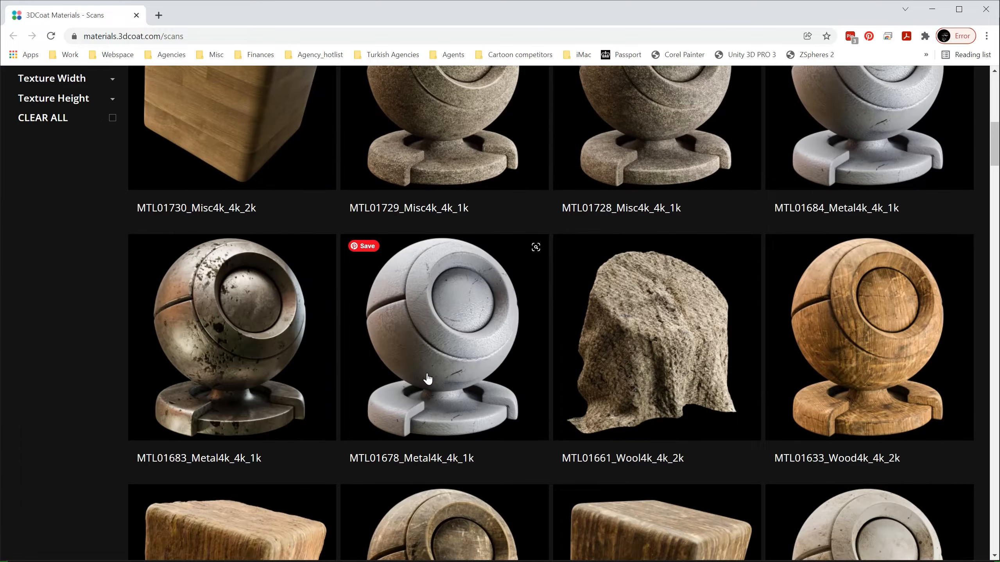
pyautogui.scroll(-7, 428, 379)
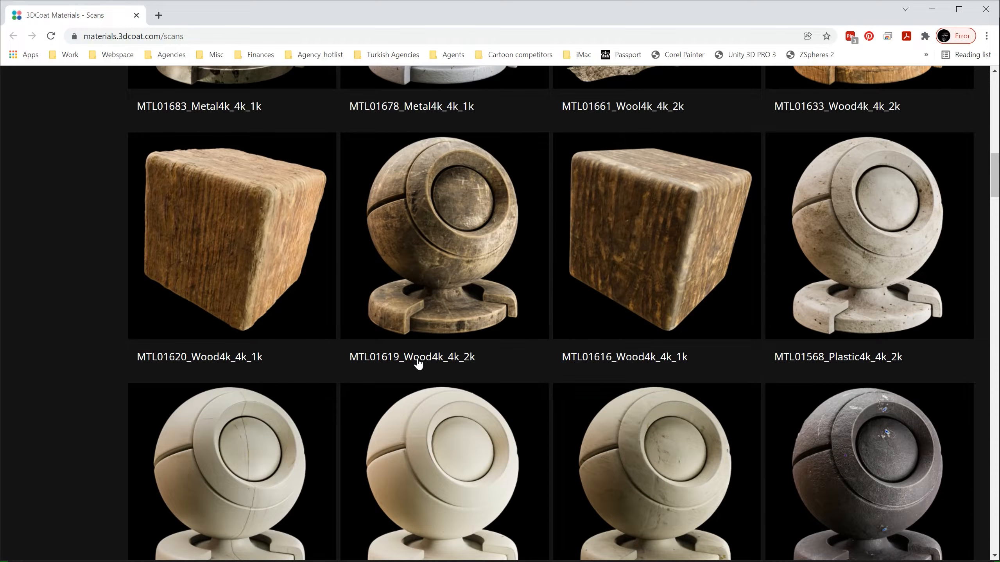
pyautogui.scroll(-20, 419, 360)
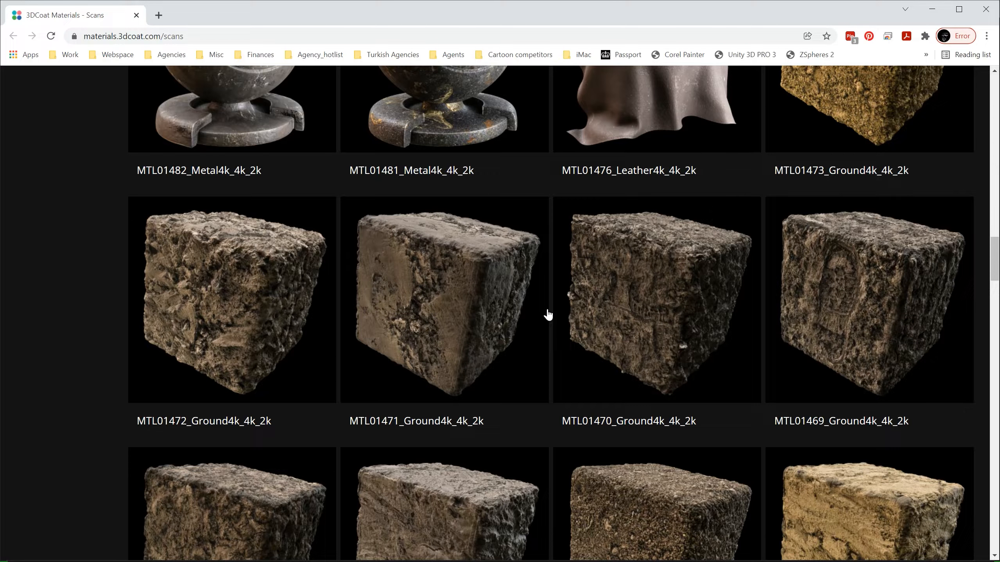
pyautogui.scroll(-5, 547, 313)
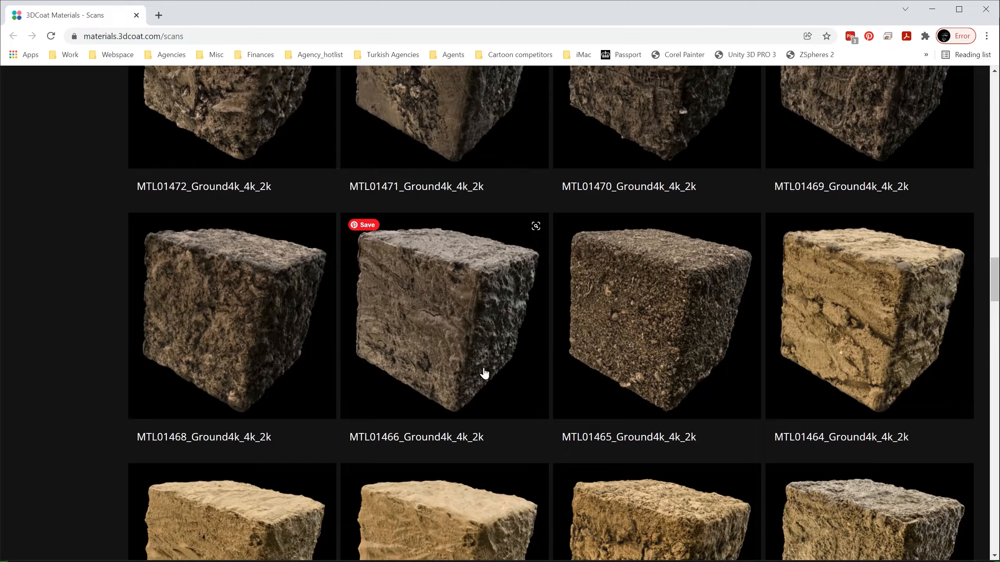
pyautogui.scroll(-10, 488, 344)
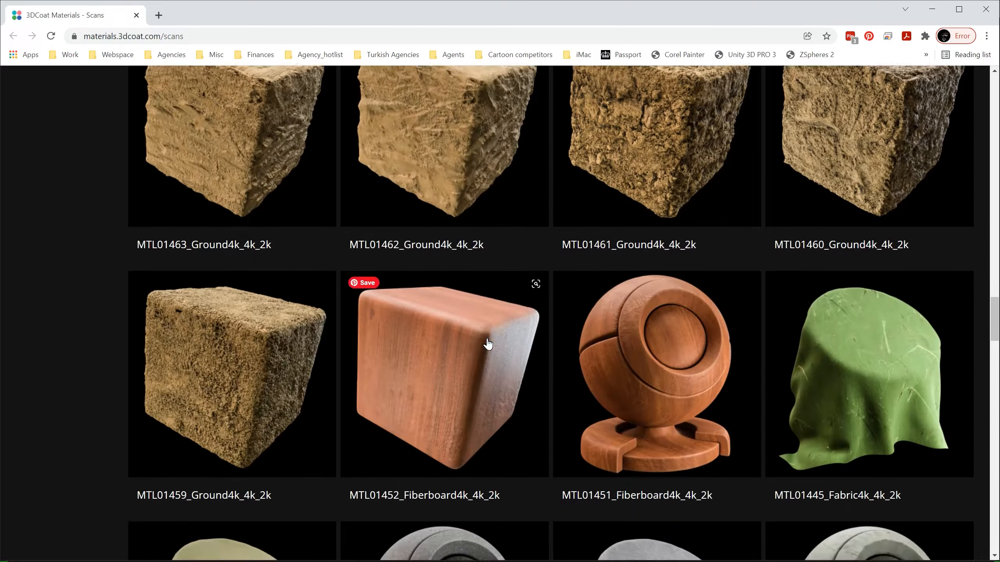
pyautogui.scroll(20, 486, 340)
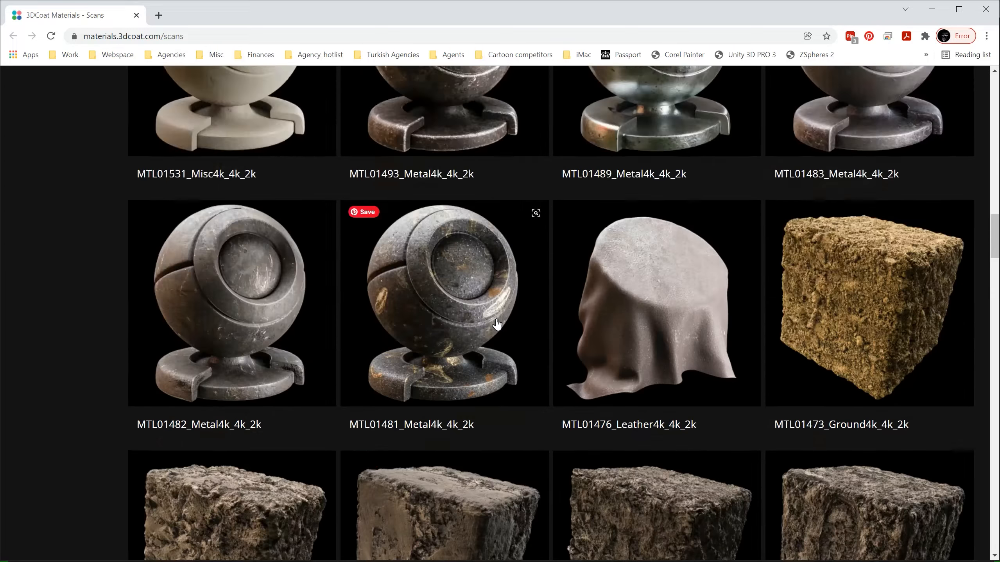
pyautogui.scroll(15, 497, 324)
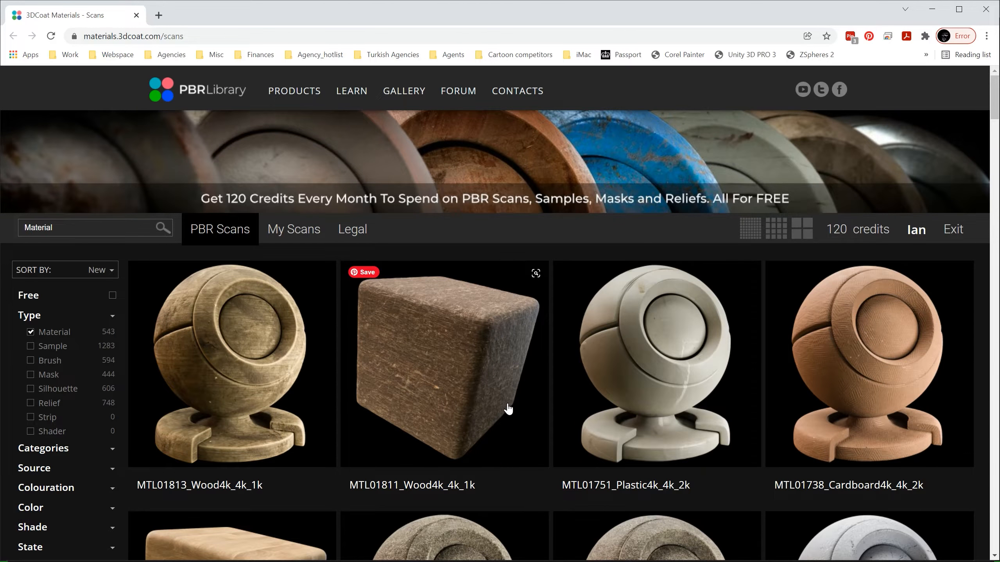
pyautogui.scroll(-20, 512, 412)
pyautogui.scroll(-9, 517, 399)
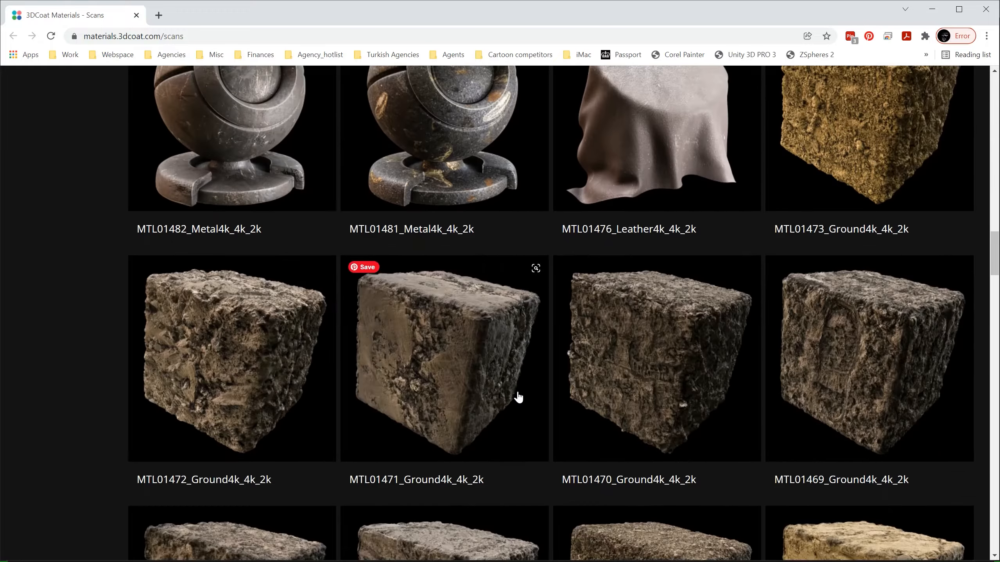
pyautogui.scroll(-9, 441, 433)
pyautogui.scroll(-4, 430, 408)
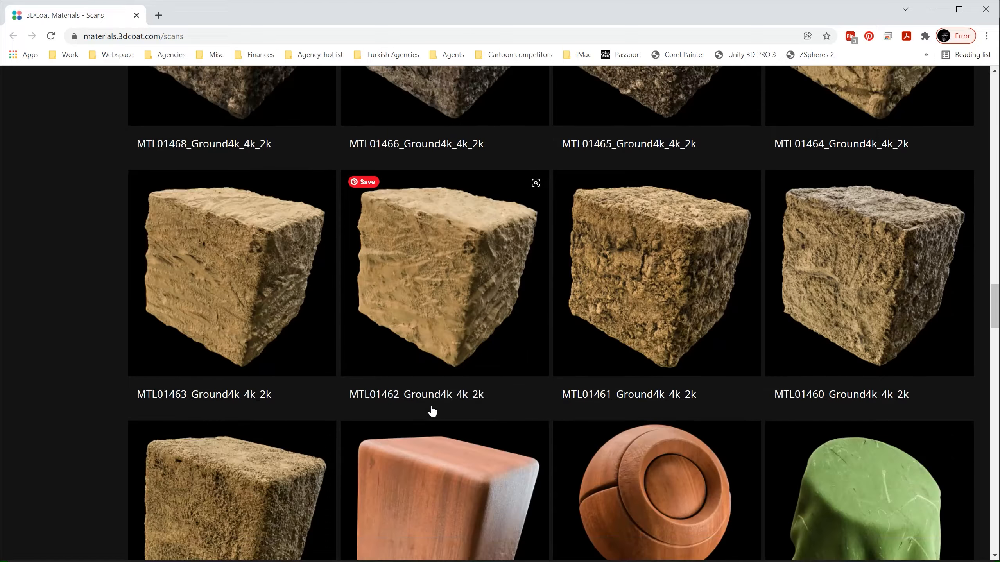
pyautogui.scroll(8, 468, 400)
pyautogui.scroll(20, 469, 399)
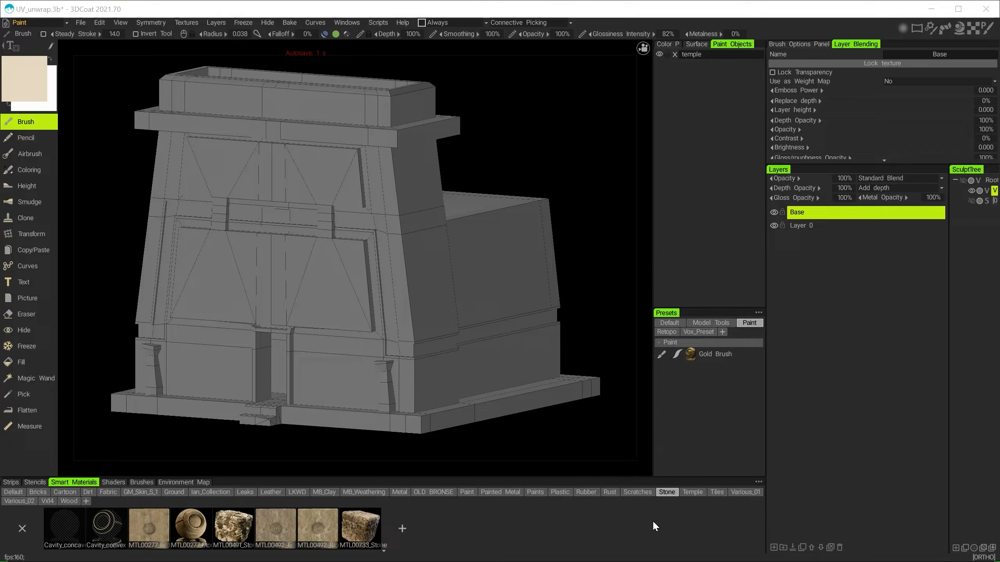
pyautogui.click(347, 24)
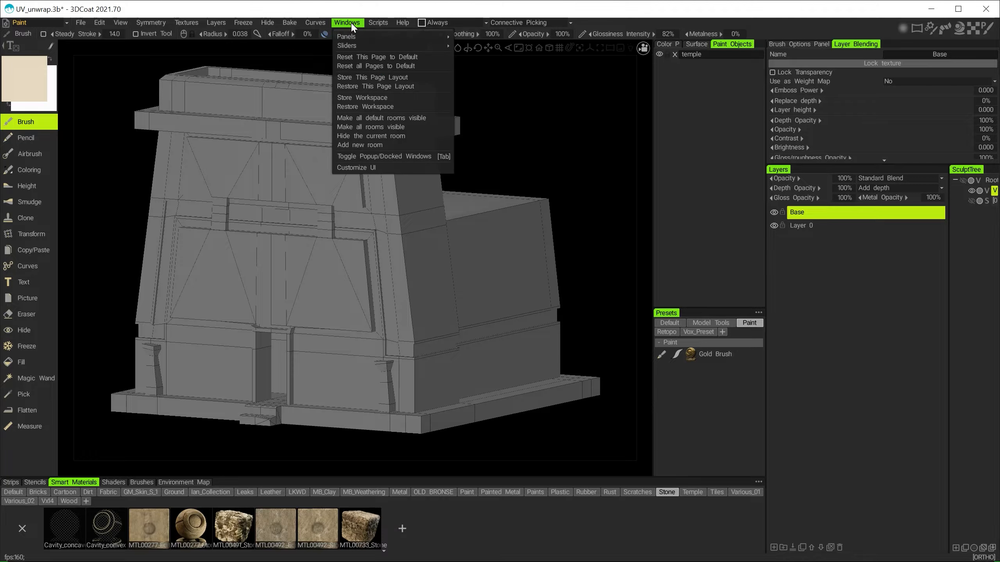
pyautogui.moveTo(348, 38)
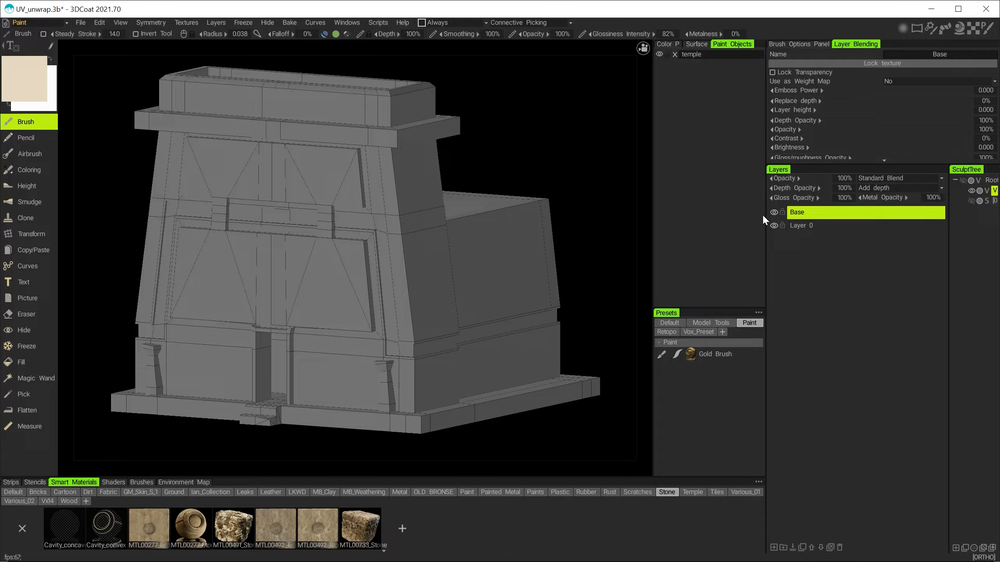
pyautogui.doubleClick(797, 215)
pyautogui.click(886, 213)
pyautogui.click(870, 179)
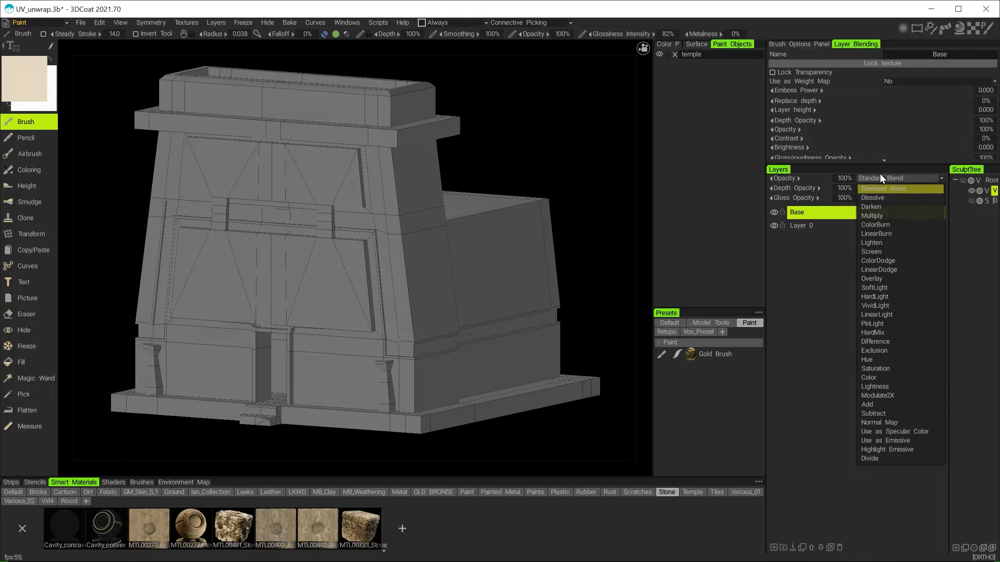
pyautogui.click(820, 338)
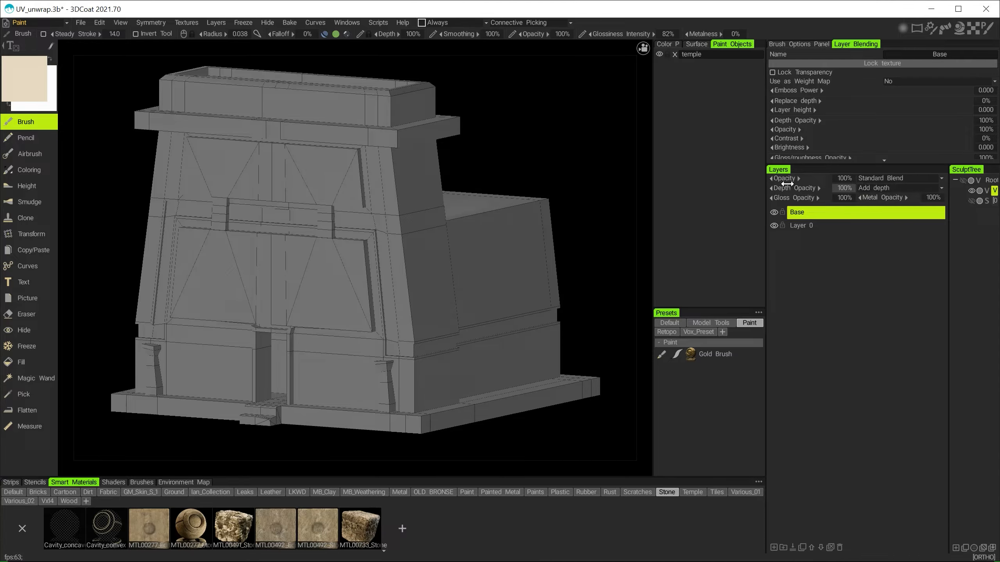
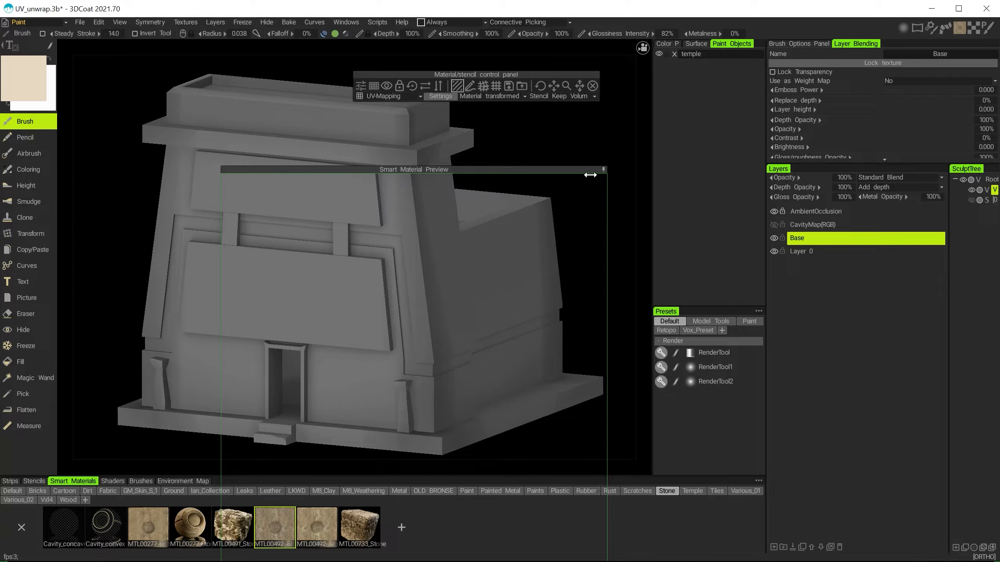
# Step: Collapse the Smart Material Preview window and move it up, clear of the temple
pyautogui.moveTo(575, 177); pyautogui.dragTo(485, 136)
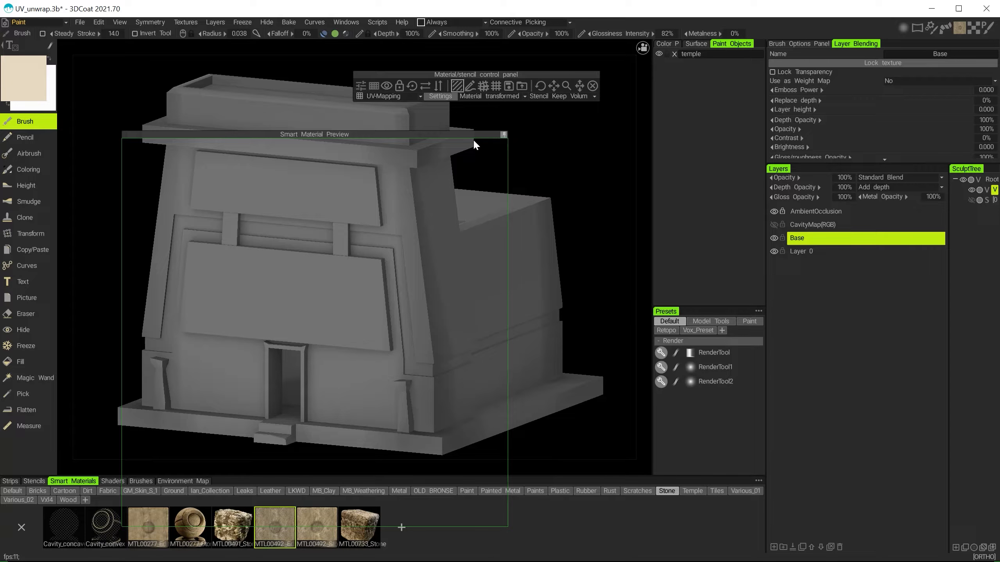
pyautogui.click(504, 135)
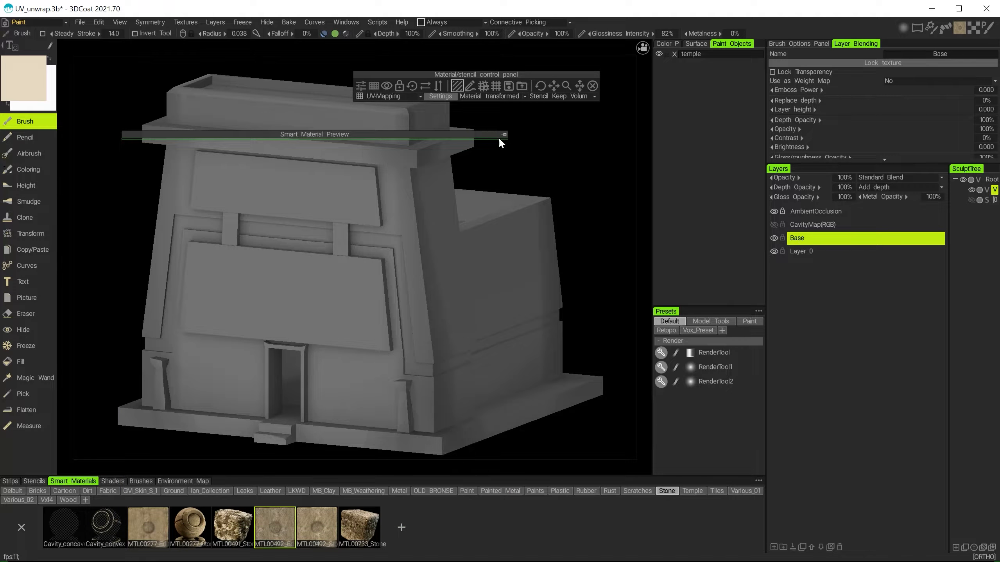
pyautogui.moveTo(493, 135); pyautogui.dragTo(444, 62)
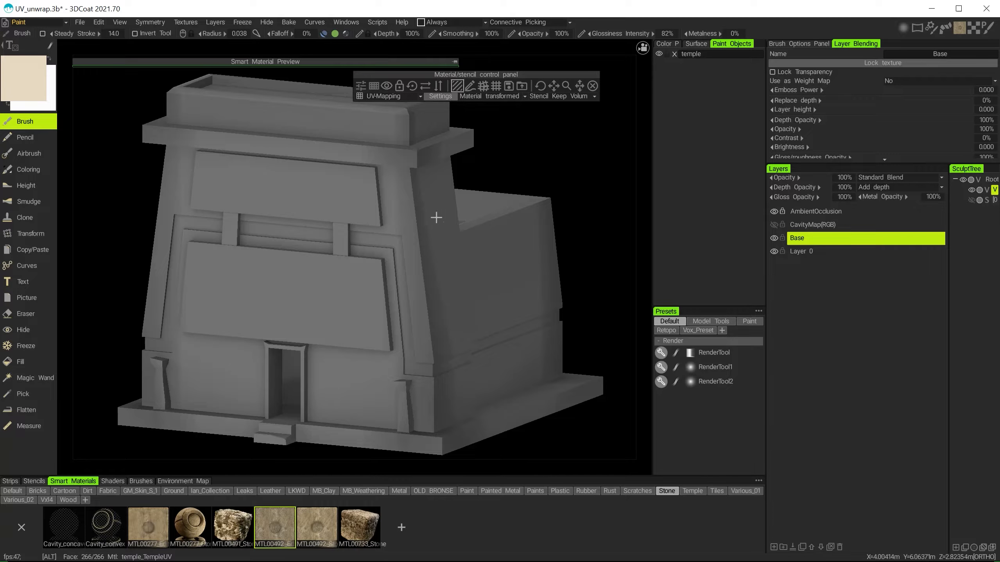
pyautogui.keyDown('alt'); pyautogui.moveTo(436, 216); pyautogui.dragTo(513, 116); pyautogui.keyUp('alt')
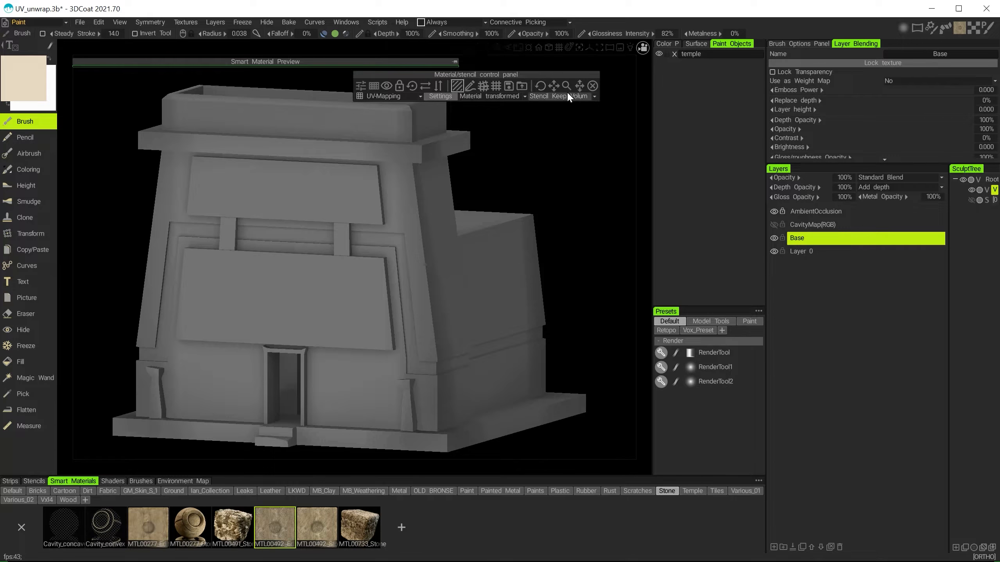
pyautogui.moveTo(566, 86); pyautogui.dragTo(565, 88)
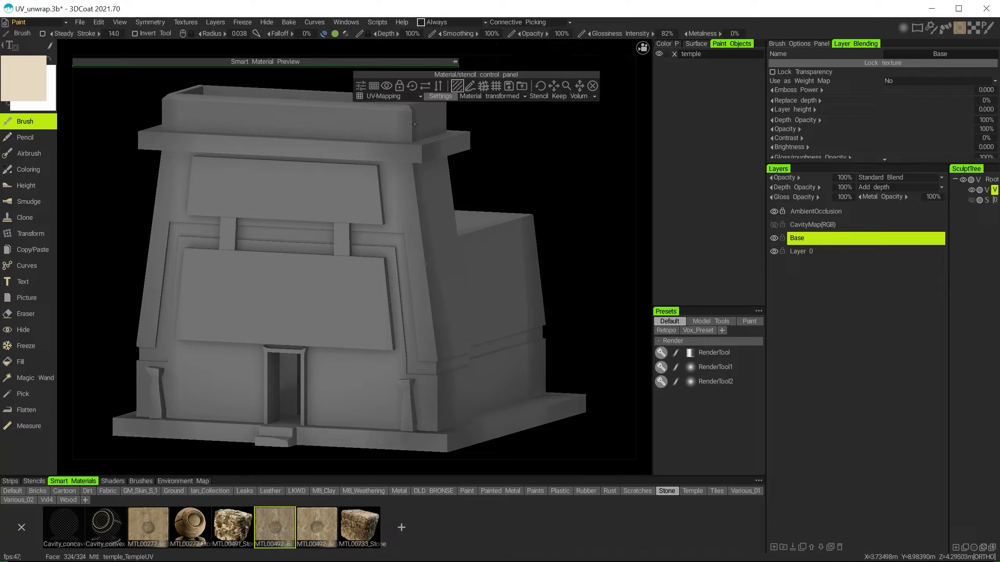
# Step: Move the Material/stencil control panel and preview the UV-mapped stone material on the temple
pyautogui.click(377, 97)
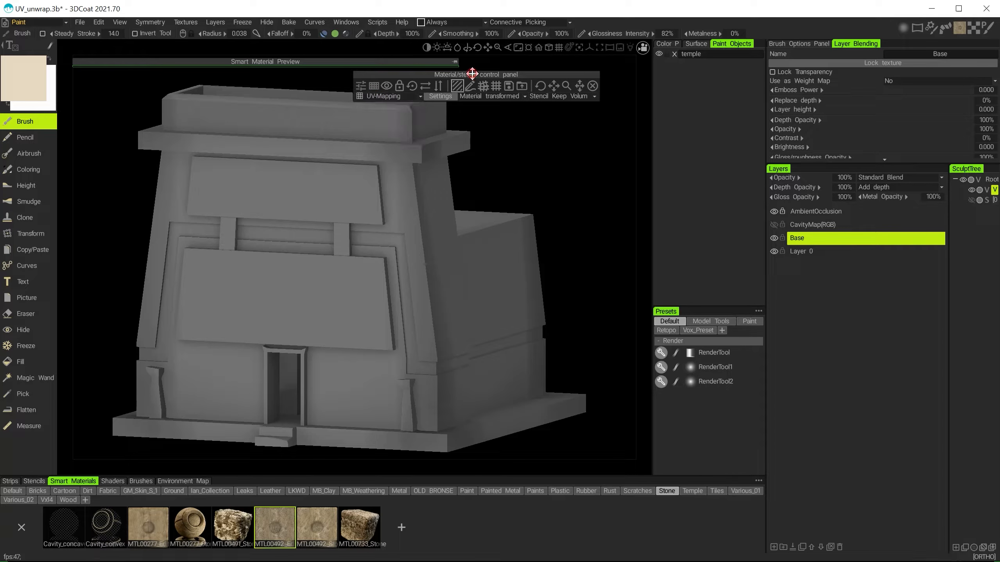
pyautogui.moveTo(472, 74); pyautogui.dragTo(486, 76)
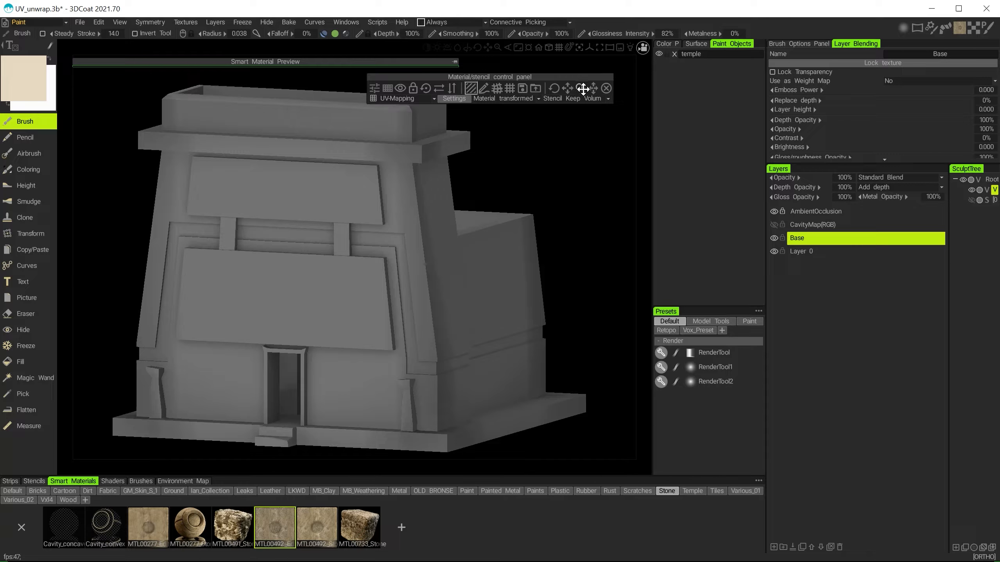
pyautogui.moveTo(582, 89); pyautogui.dragTo(581, 90)
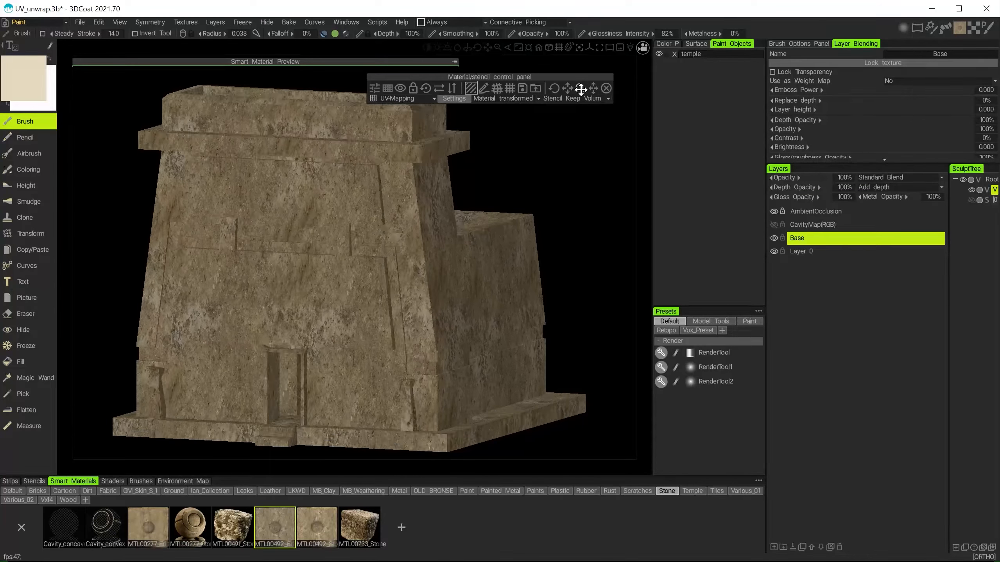
pyautogui.moveTo(581, 89); pyautogui.dragTo(535, 79)
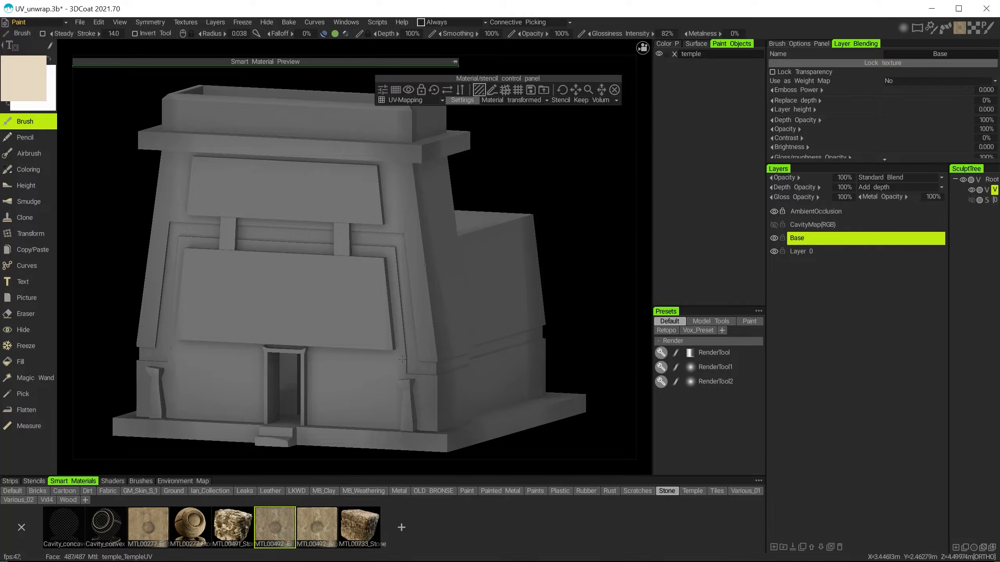
# Step: Fill the entire Base layer with the selected MTL00492 stone smart material using the Fill tool
pyautogui.click(21, 362)
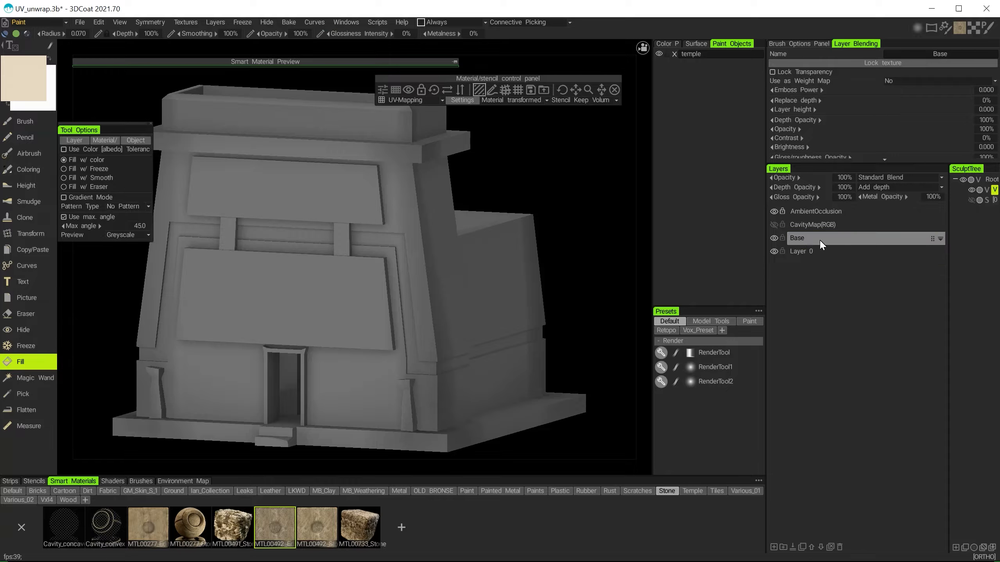
pyautogui.click(793, 238)
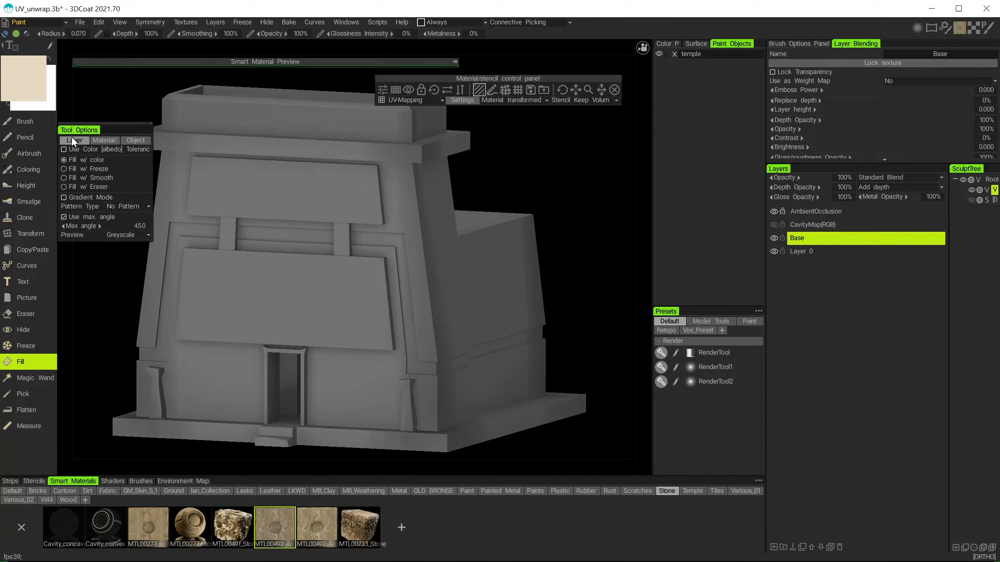
pyautogui.moveTo(94, 127); pyautogui.dragTo(118, 155)
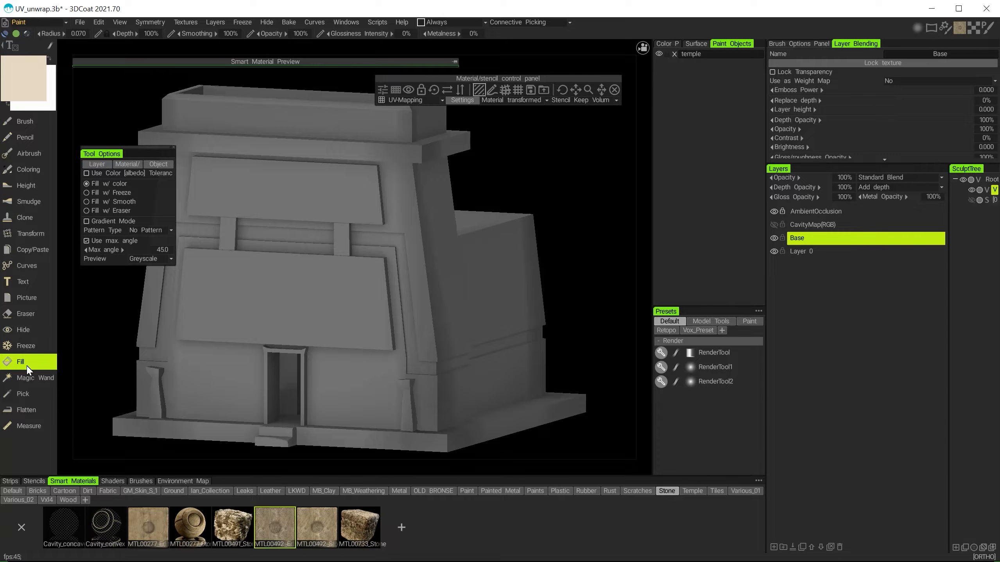
pyautogui.click(104, 163)
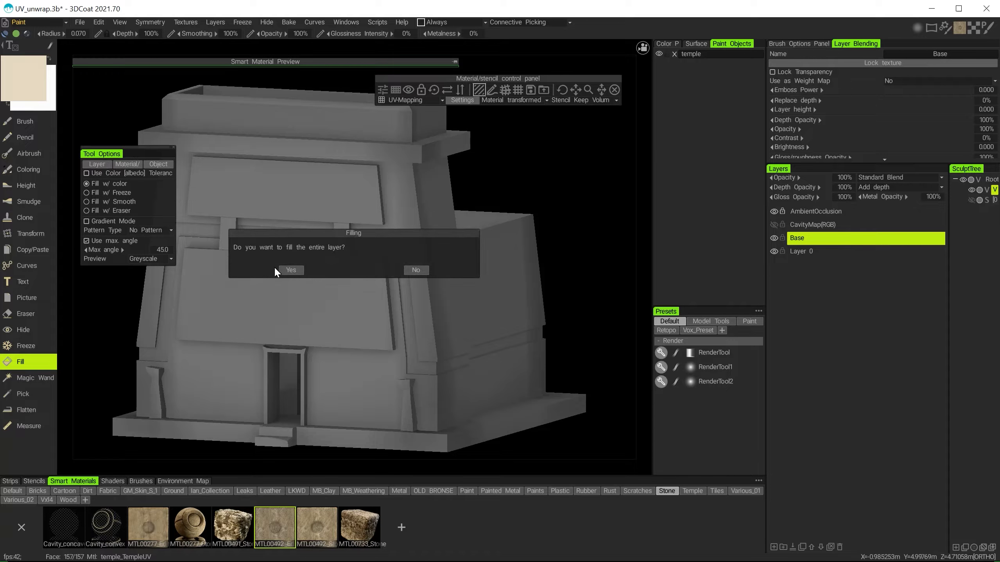
pyautogui.click(289, 272)
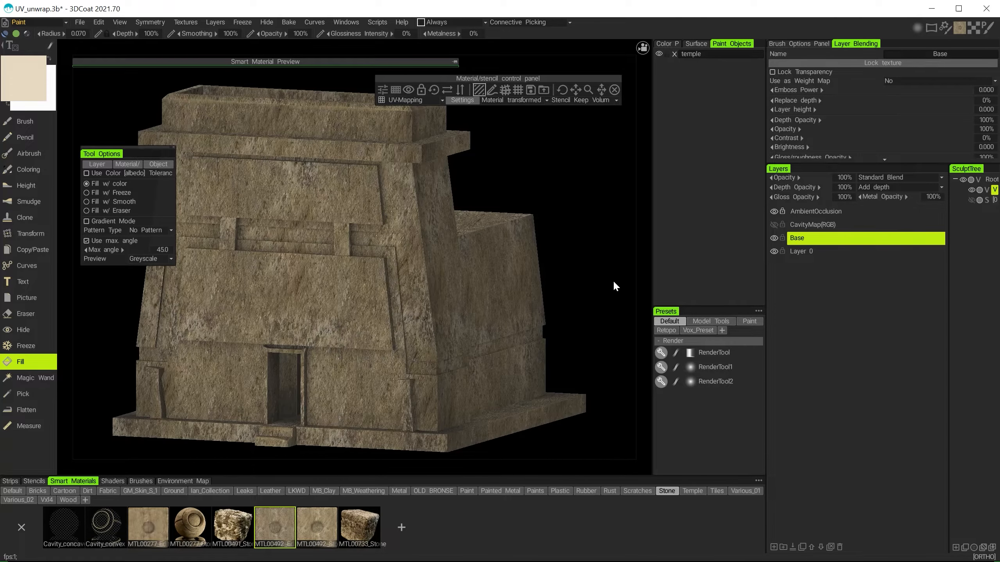
# Step: Switch back to the Brush tool and examine the stone texture from several sides of the temple
pyautogui.moveTo(613, 281)
pyautogui.keyDown('alt'); pyautogui.mouseDown()
pyautogui.moveTo(586, 246)
pyautogui.moveTo(522, 240)
pyautogui.moveTo(420, 261)
pyautogui.moveTo(588, 247)
pyautogui.mouseUp(); pyautogui.keyUp('alt')
pyautogui.click(22, 121)
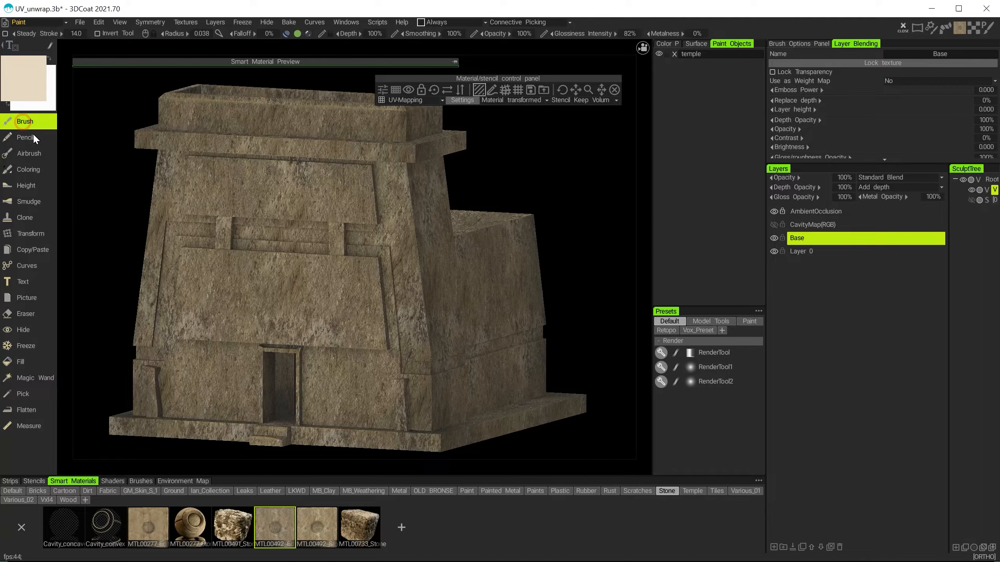
pyautogui.keyDown('alt'); pyautogui.moveTo(393, 173); pyautogui.dragTo(527, 187); pyautogui.keyUp('alt')
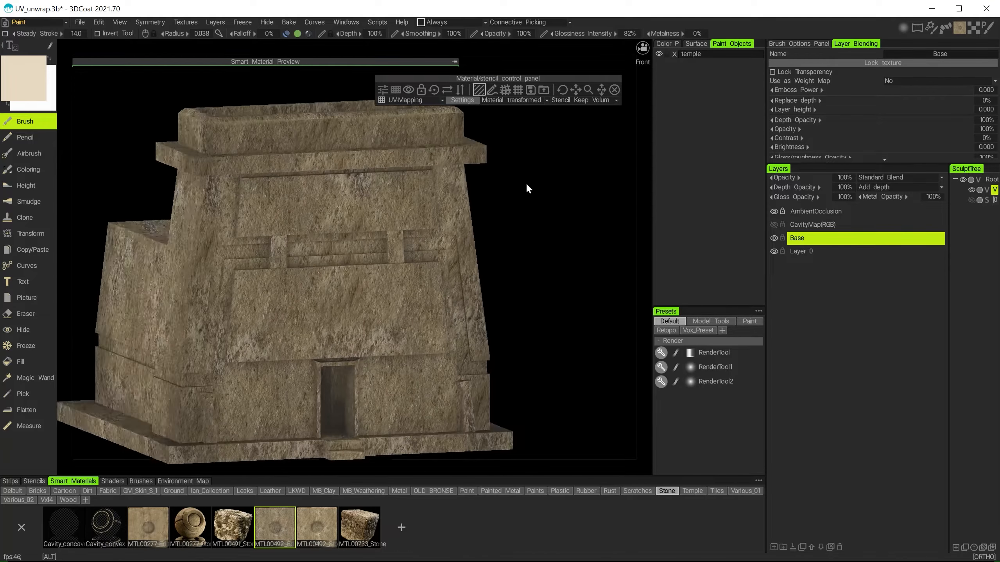
pyautogui.keyDown('alt'); pyautogui.moveTo(528, 188); pyautogui.dragTo(536, 264, button='right'); pyautogui.keyUp('alt')
pyautogui.keyDown('alt'); pyautogui.moveTo(536, 264); pyautogui.dragTo(448, 351); pyautogui.keyUp('alt')
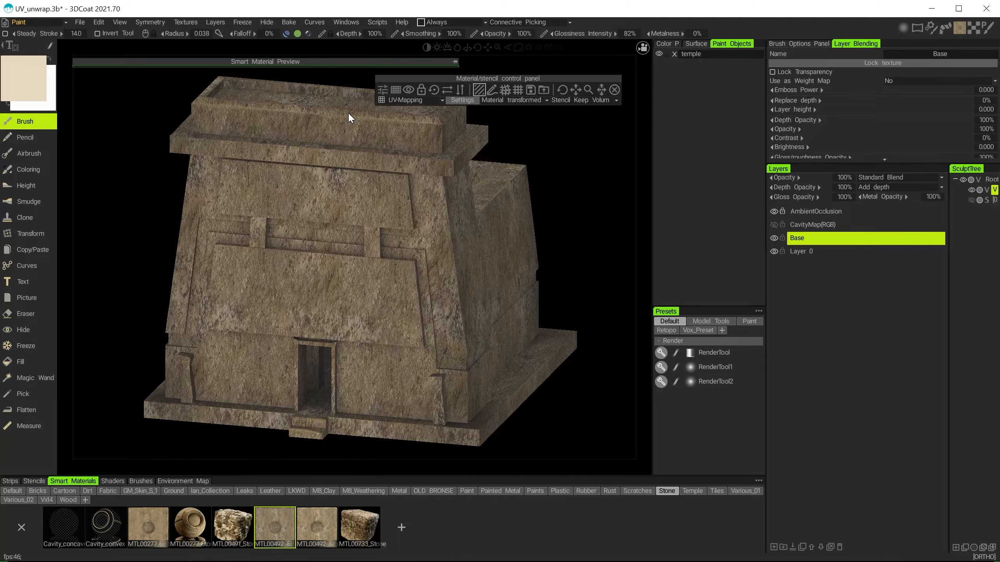
pyautogui.keyDown('alt'); pyautogui.moveTo(347, 116); pyautogui.dragTo(375, 212, button='right'); pyautogui.keyUp('alt')
pyautogui.keyDown('alt'); pyautogui.moveTo(375, 212); pyautogui.dragTo(409, 289, button='middle'); pyautogui.keyUp('alt')
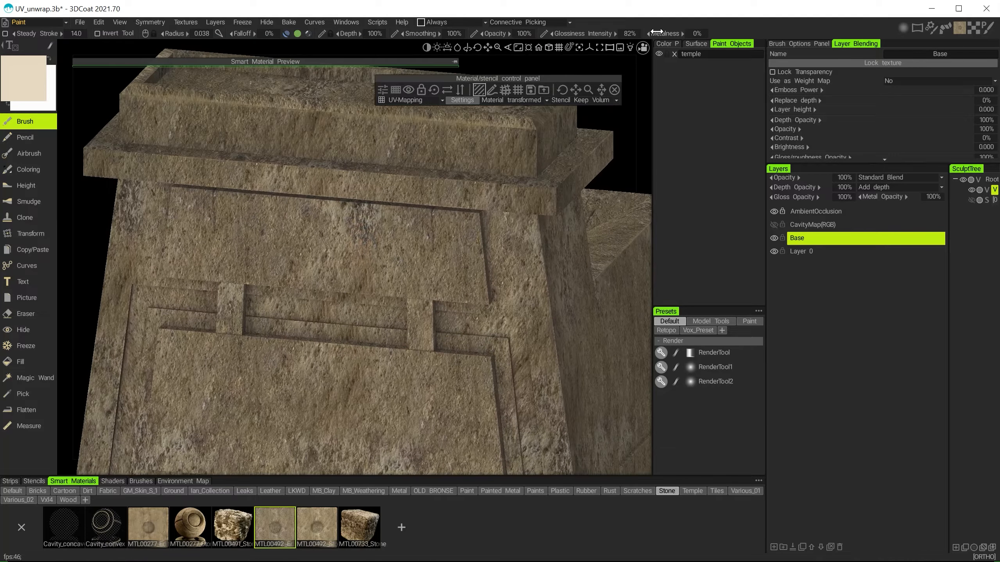
# Step: Close the material control panel to deselect the smart material and inspect the temple's roof and upper ledges
pyautogui.click(614, 89)
pyautogui.keyDown('alt'); pyautogui.moveTo(307, 122); pyautogui.dragTo(384, 139); pyautogui.keyUp('alt')
pyautogui.keyDown('alt'); pyautogui.moveTo(384, 139); pyautogui.dragTo(463, 213, button='middle'); pyautogui.keyUp('alt')
pyautogui.keyDown('alt'); pyautogui.moveTo(284, 131); pyautogui.dragTo(312, 156, button='right'); pyautogui.keyUp('alt')
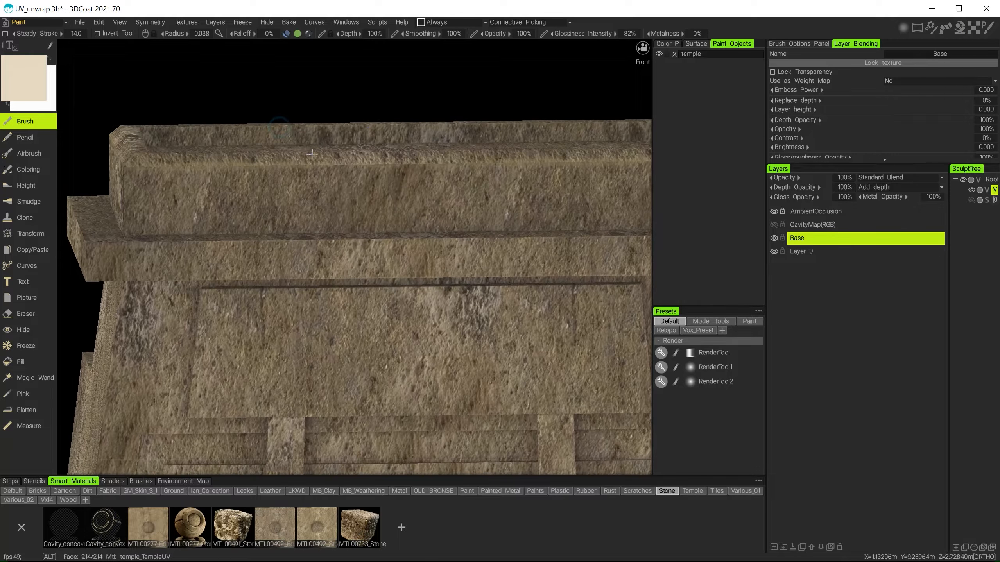
pyautogui.keyDown('alt'); pyautogui.moveTo(313, 156); pyautogui.dragTo(383, 209); pyautogui.keyUp('alt')
pyautogui.moveTo(293, 36)
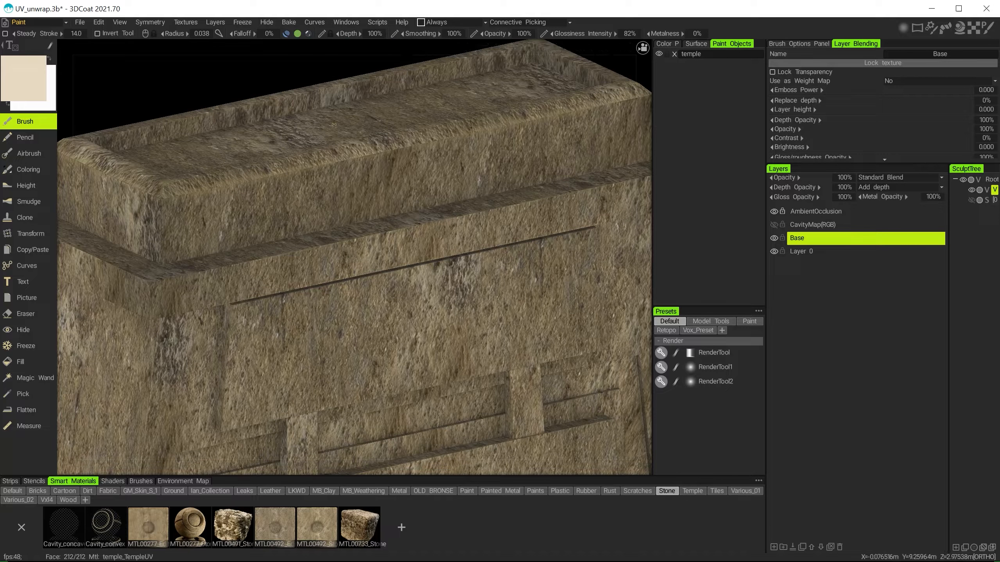
pyautogui.click(297, 34)
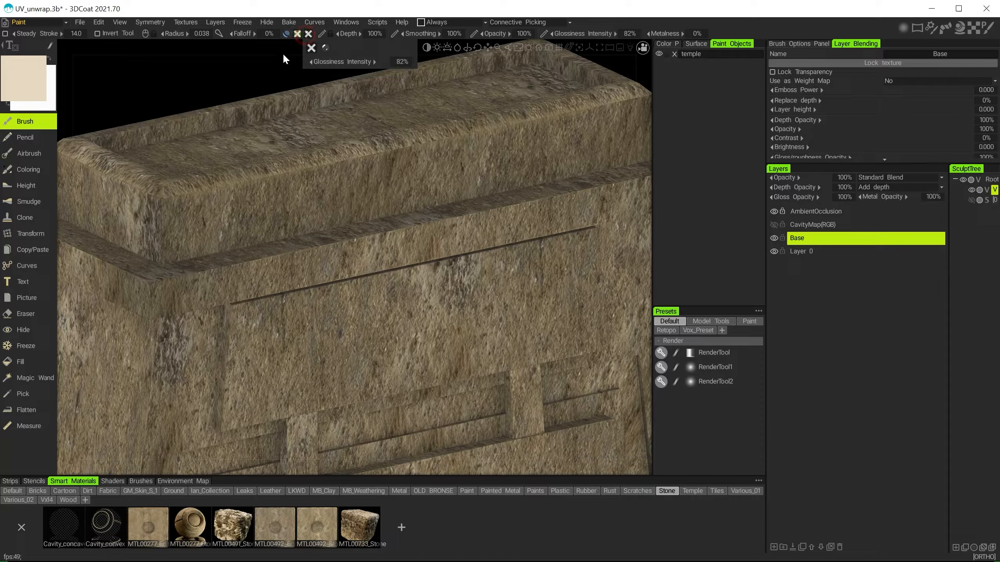
pyautogui.click(298, 34)
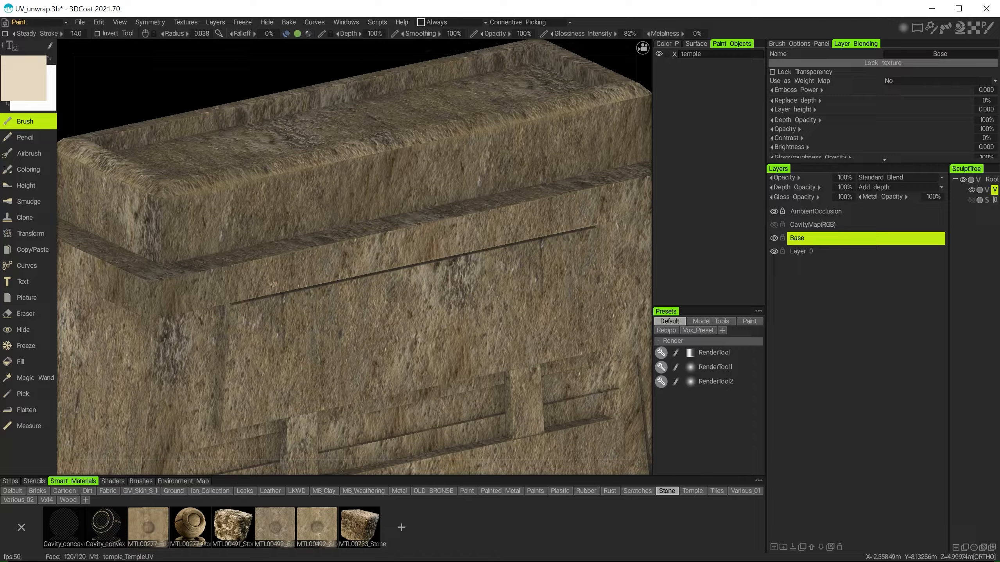
# Step: Display the temple in Relief Only mode and examine the surface depth on the facade, door and corner
pyautogui.click(124, 22)
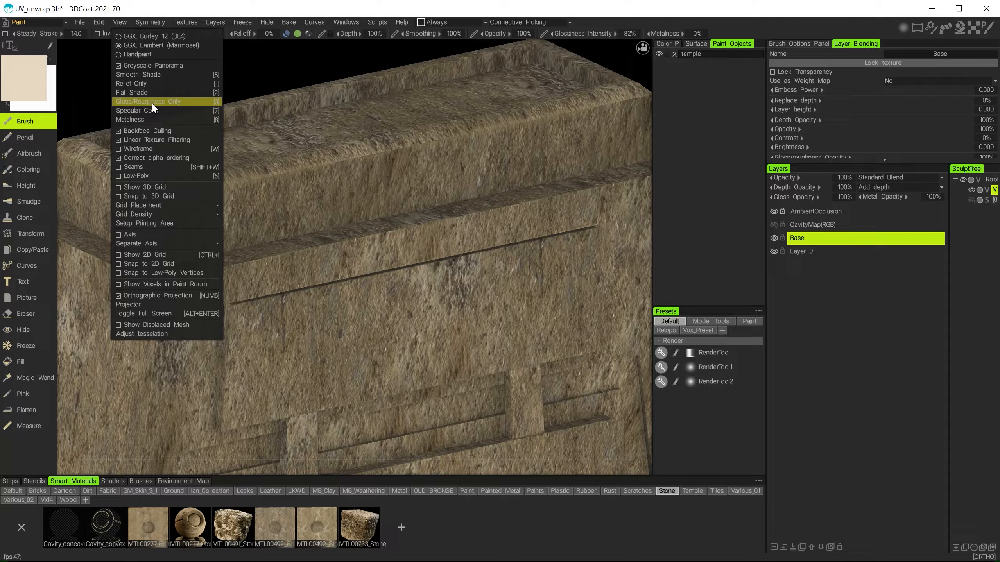
pyautogui.click(131, 84)
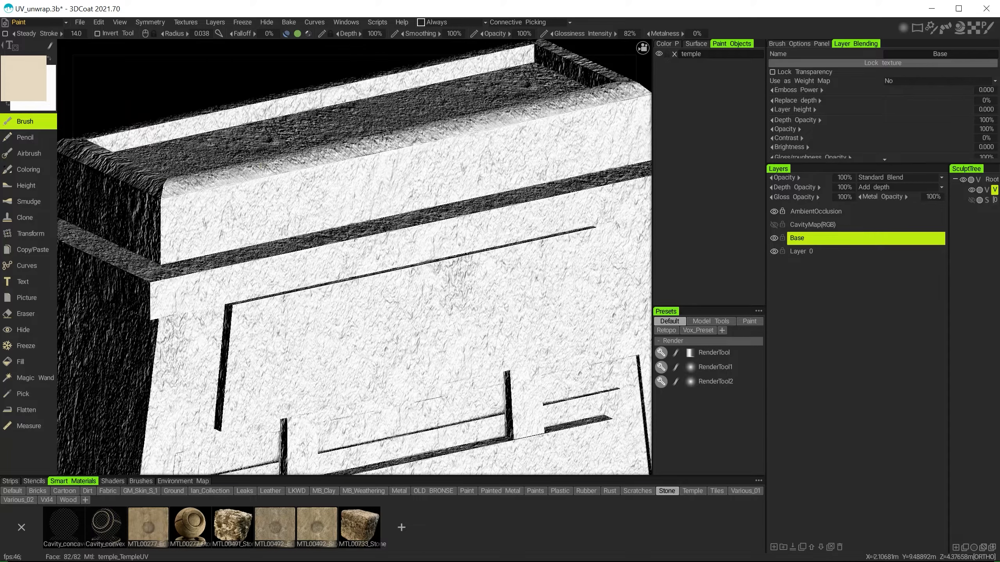
pyautogui.keyDown('alt'); pyautogui.moveTo(370, 230); pyautogui.dragTo(307, 220, button='right'); pyautogui.keyUp('alt')
pyautogui.keyDown('alt'); pyautogui.moveTo(408, 264); pyautogui.dragTo(408, 130, button='middle'); pyautogui.keyUp('alt')
pyautogui.keyDown('alt'); pyautogui.moveTo(407, 214); pyautogui.dragTo(359, 212, button='right'); pyautogui.keyUp('alt')
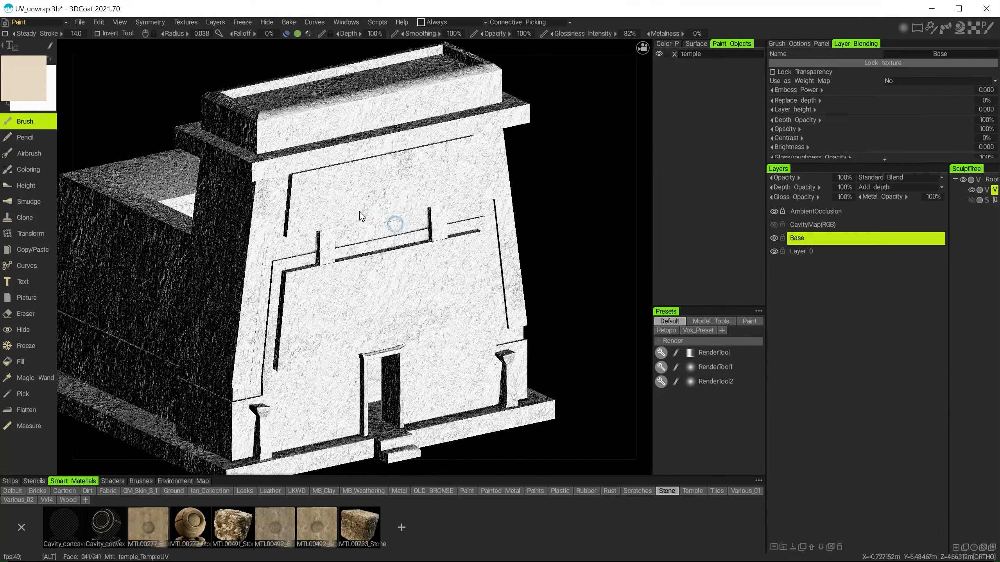
pyautogui.moveTo(360, 212)
pyautogui.keyDown('alt'); pyautogui.mouseDown()
pyautogui.moveTo(353, 265)
pyautogui.moveTo(380, 259)
pyautogui.moveTo(397, 271)
pyautogui.mouseUp(); pyautogui.keyUp('alt')
pyautogui.keyDown('alt'); pyautogui.moveTo(412, 291); pyautogui.dragTo(491, 335, button='right'); pyautogui.keyUp('alt')
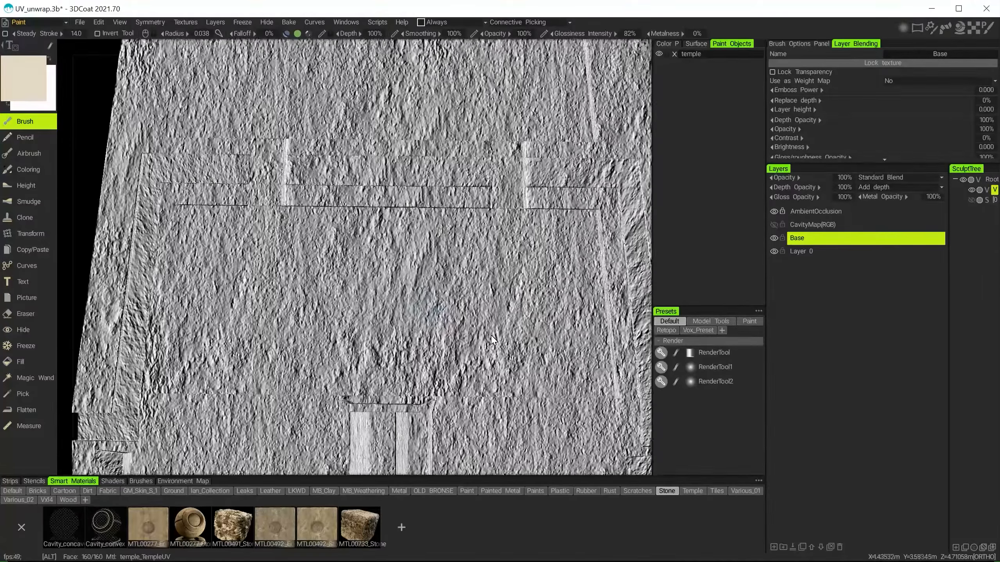
pyautogui.moveTo(491, 334)
pyautogui.keyDown('alt'); pyautogui.mouseDown()
pyautogui.moveTo(360, 159)
pyautogui.moveTo(372, 221)
pyautogui.moveTo(422, 225)
pyautogui.moveTo(484, 250)
pyautogui.moveTo(391, 242)
pyautogui.moveTo(378, 226)
pyautogui.moveTo(427, 234)
pyautogui.moveTo(369, 225)
pyautogui.mouseUp(); pyautogui.keyUp('alt')
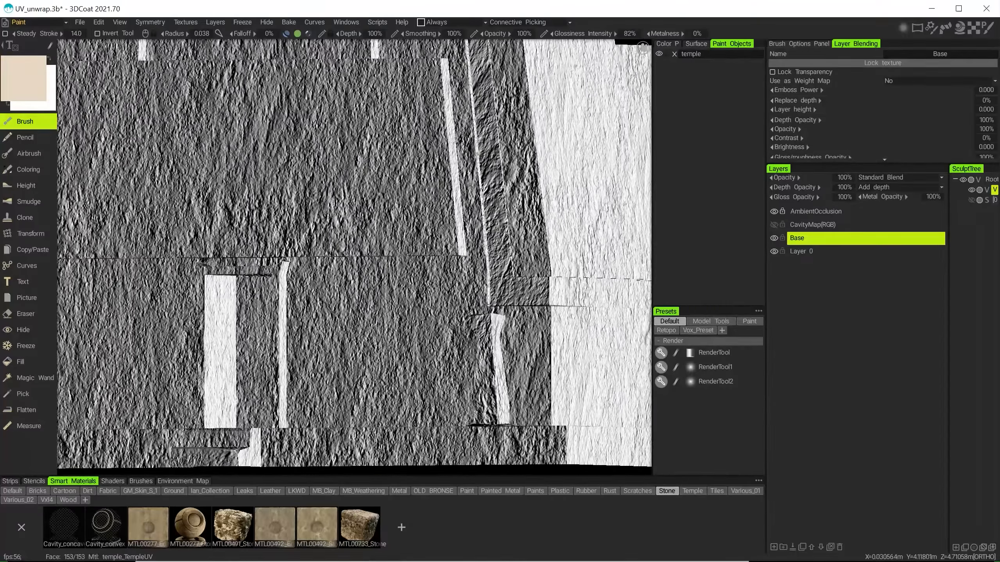
# Step: Switch the display to Flat Shade and examine the unlit stone color on the temple
pyautogui.click(120, 23)
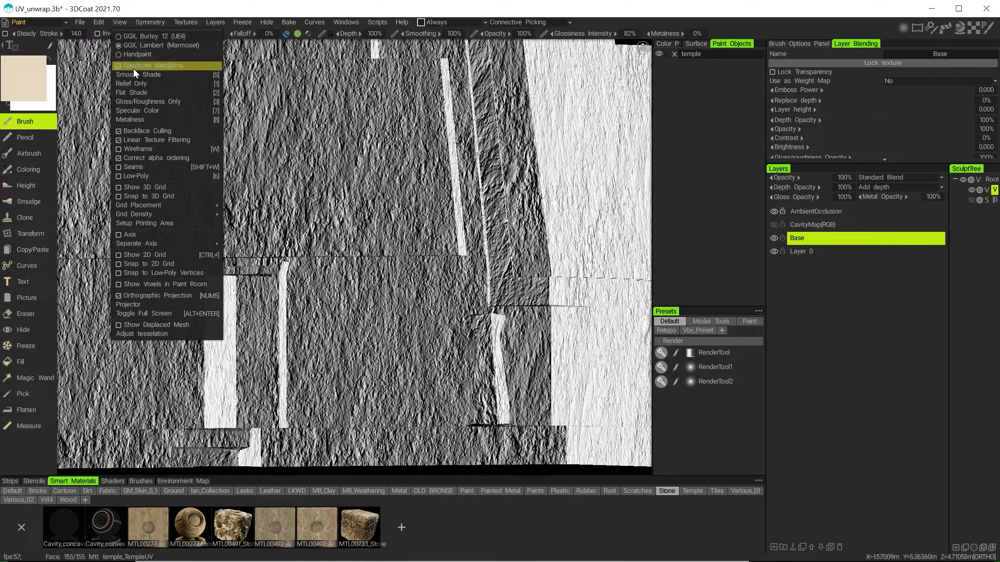
pyautogui.click(140, 94)
pyautogui.keyDown('alt'); pyautogui.moveTo(340, 211); pyautogui.dragTo(134, 65); pyautogui.keyUp('alt')
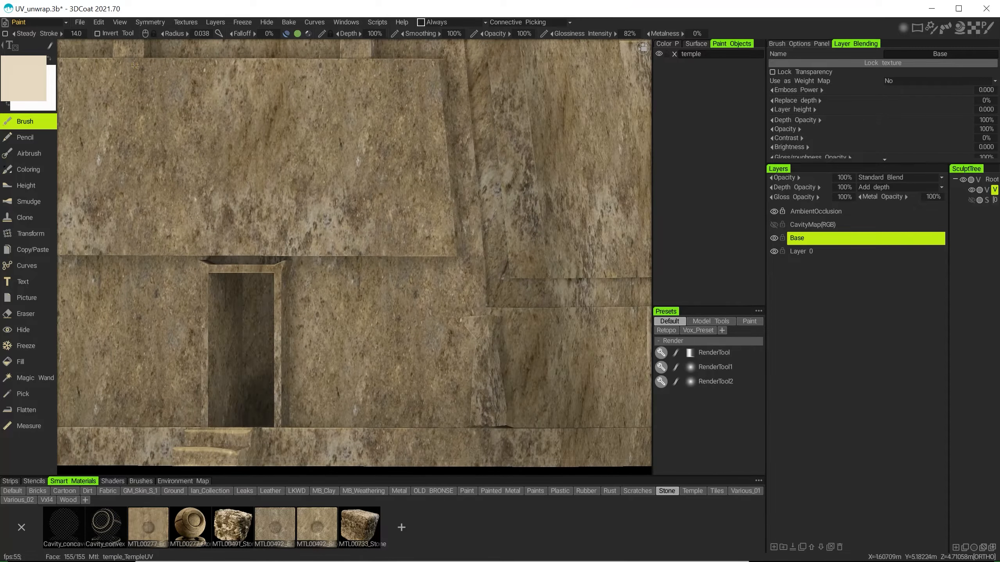
# Step: Switch the display to Gloss/Roughness Only and examine the temple's glossiness
pyautogui.click(125, 21)
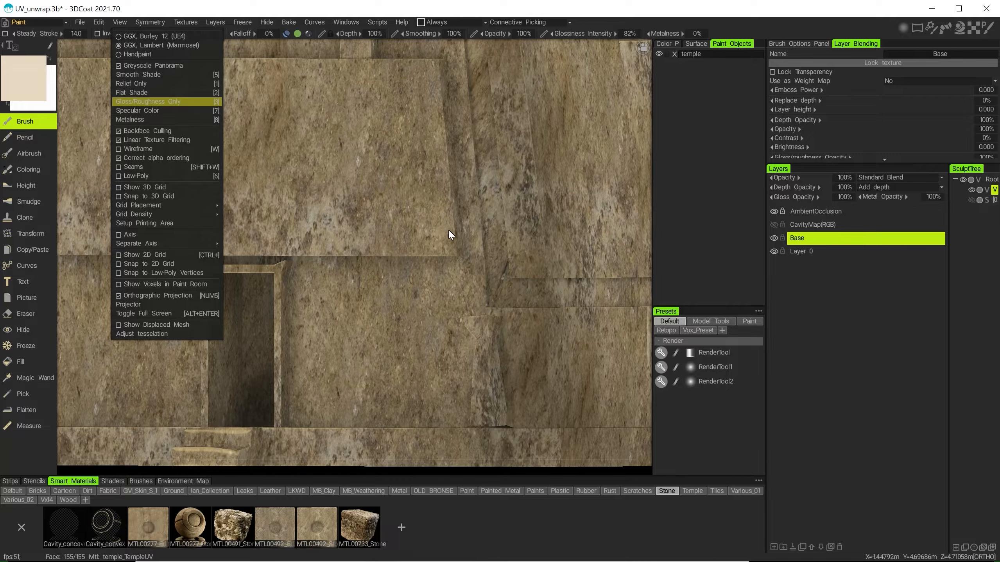
pyautogui.press('3')
pyautogui.keyDown('alt'); pyautogui.moveTo(435, 203); pyautogui.dragTo(259, 438); pyautogui.keyUp('alt')
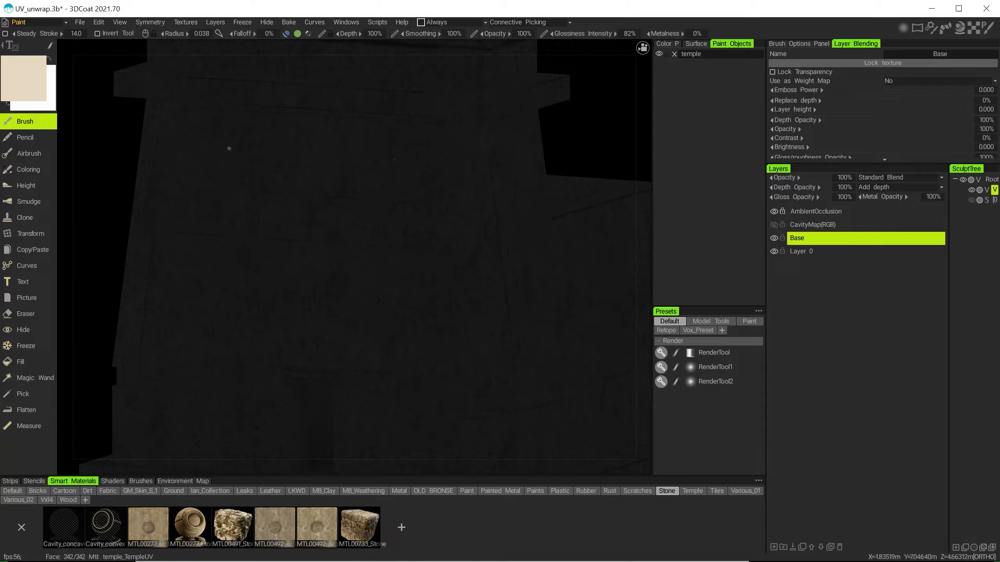
# Step: Return to Relief Only display and check the depth details across the temple's front
pyautogui.click(121, 22)
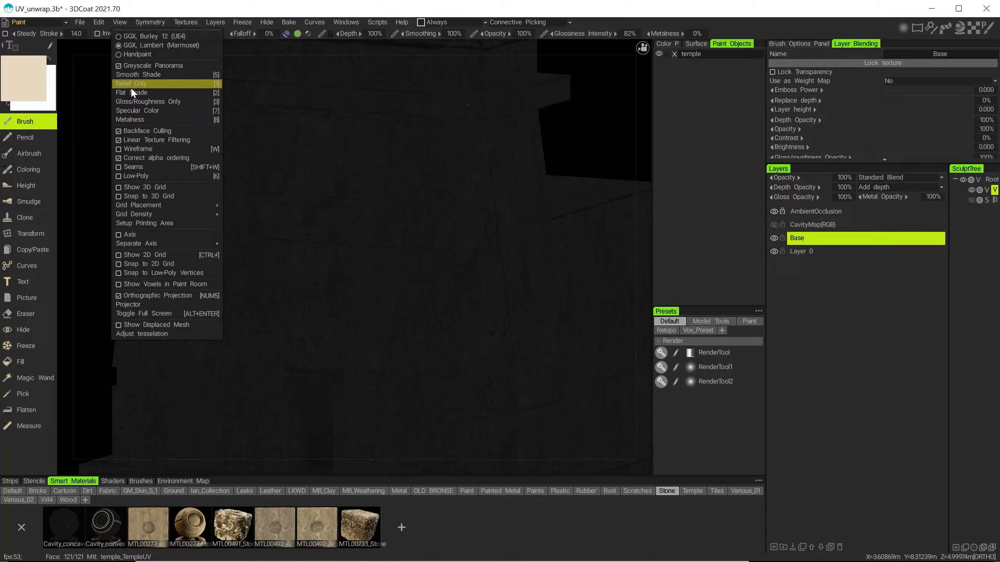
pyautogui.click(152, 83)
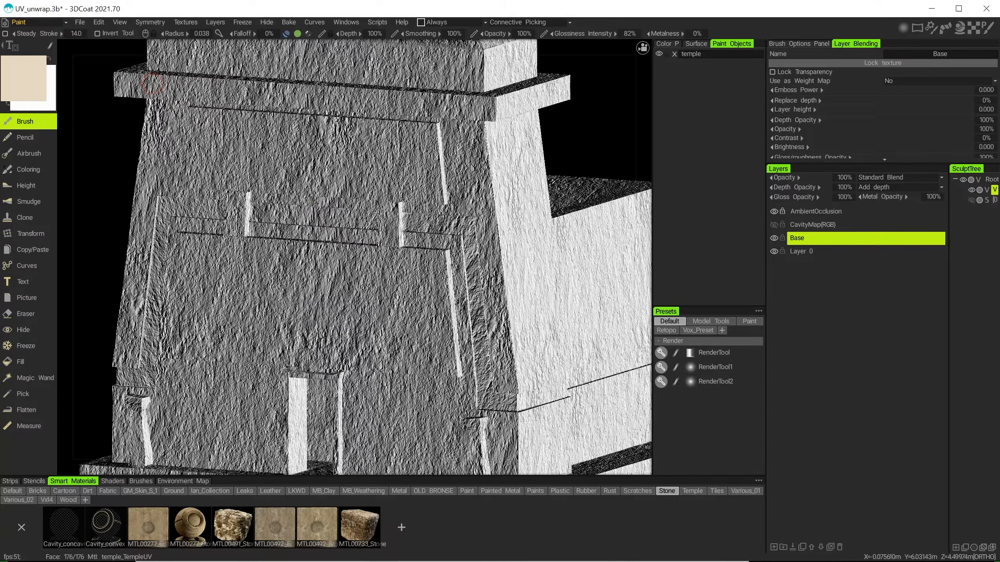
pyautogui.moveTo(152, 84)
pyautogui.keyDown('alt'); pyautogui.mouseDown()
pyautogui.moveTo(356, 188)
pyautogui.moveTo(291, 184)
pyautogui.moveTo(303, 175)
pyautogui.moveTo(291, 210)
pyautogui.moveTo(319, 179)
pyautogui.mouseUp(); pyautogui.keyUp('alt')
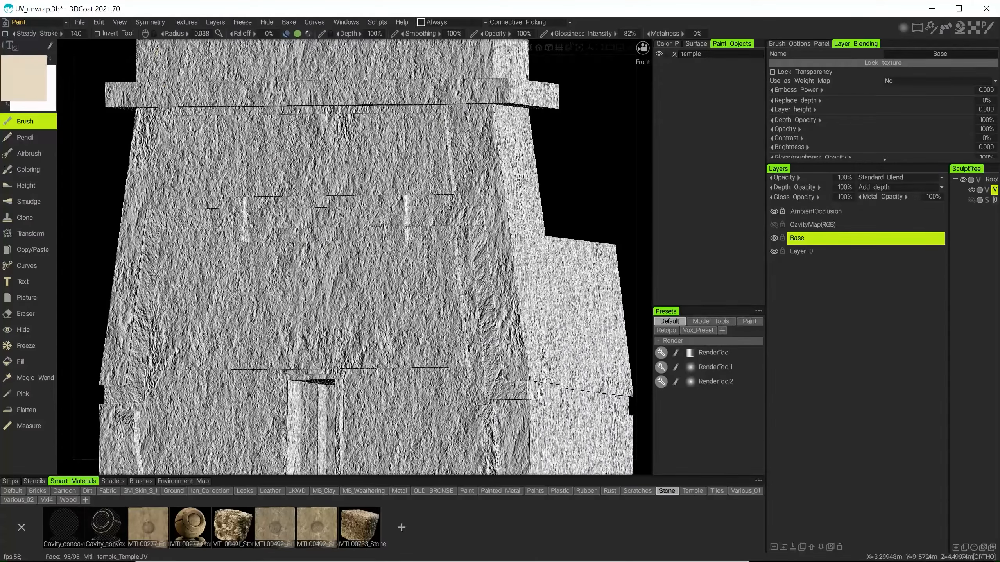
pyautogui.click(150, 23)
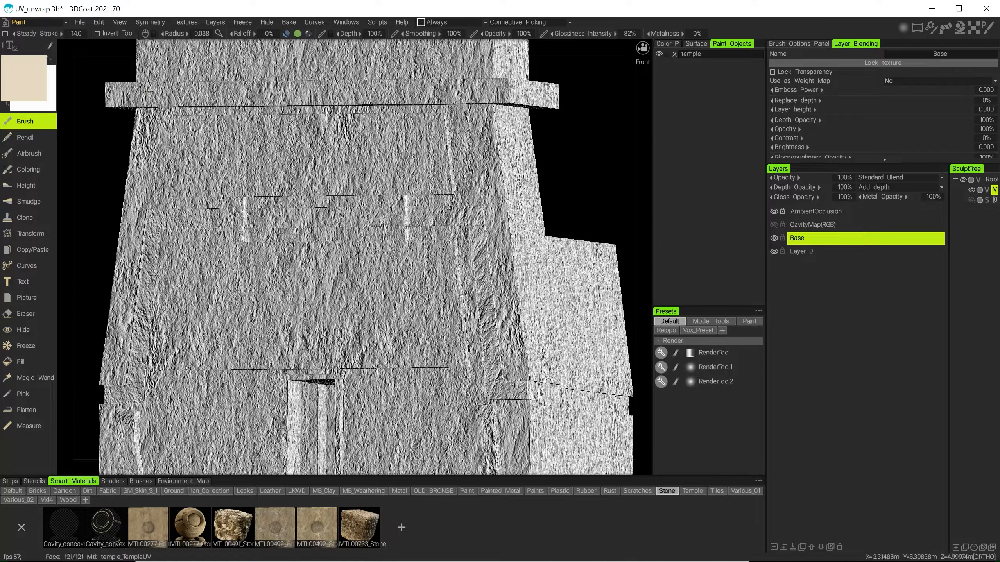
# Step: Restore the Smooth Shade display and examine the finished stone texture on the temple's front
pyautogui.click(120, 22)
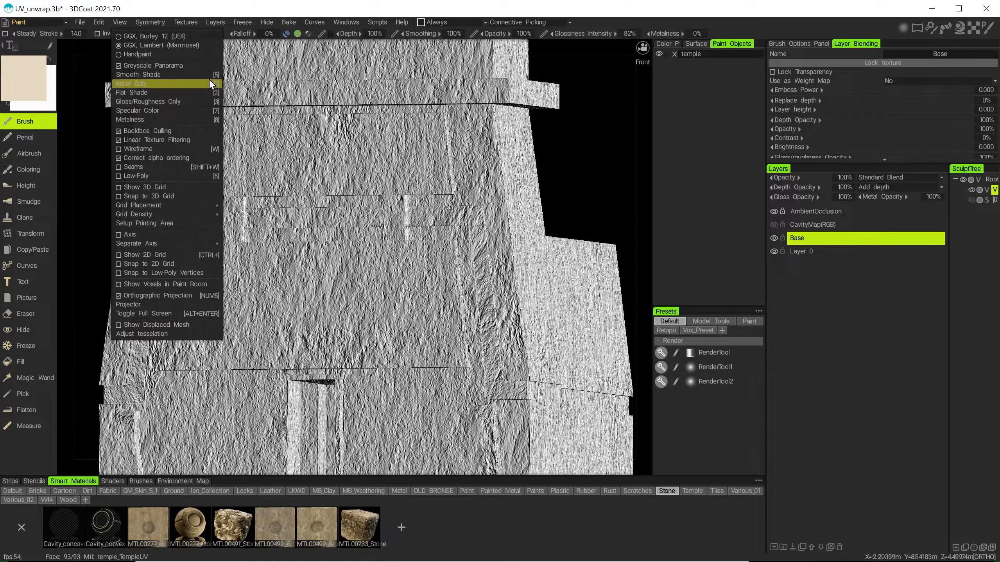
pyautogui.click(185, 74)
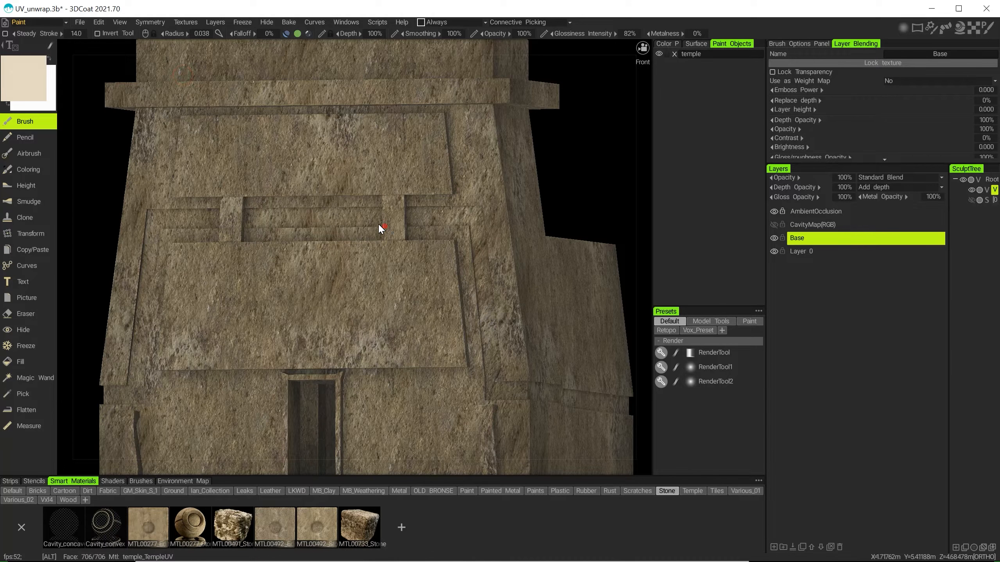
pyautogui.keyDown('alt'); pyautogui.moveTo(378, 223); pyautogui.dragTo(394, 242); pyautogui.keyUp('alt')
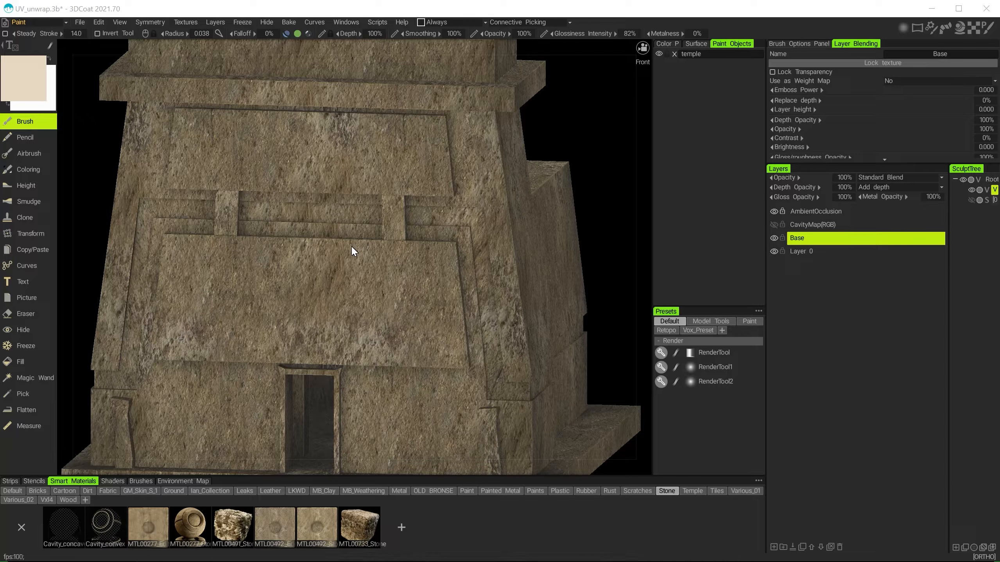
pyautogui.hotkey('ctrl', 's')
pyautogui.moveTo(354, 294)
pyautogui.keyDown('alt'); pyautogui.mouseDown()
pyautogui.moveTo(320, 280)
pyautogui.moveTo(365, 306)
pyautogui.mouseUp(); pyautogui.keyUp('alt')
pyautogui.keyDown('alt'); pyautogui.moveTo(365, 306); pyautogui.dragTo(333, 358, button='right'); pyautogui.keyUp('alt')
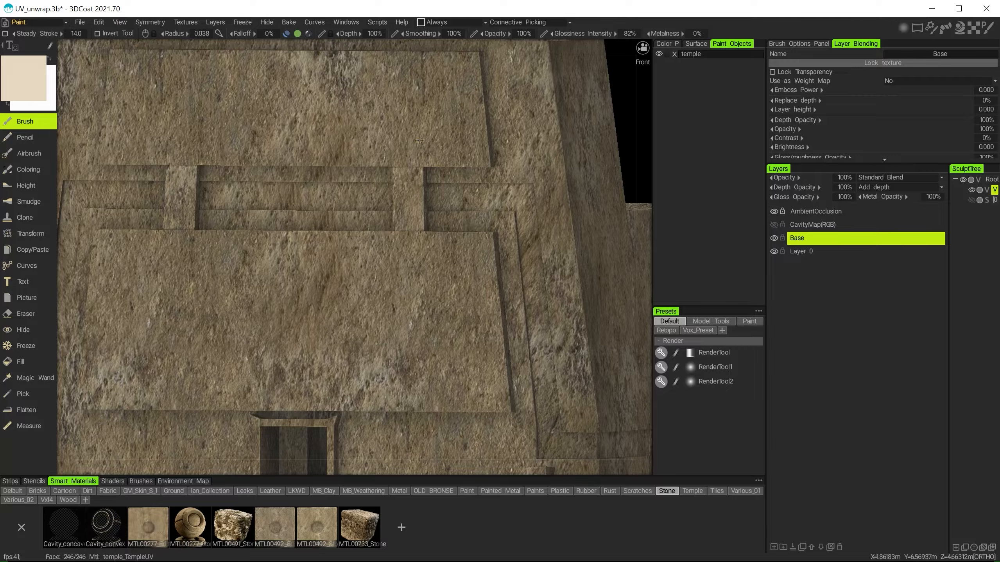
pyautogui.keyDown('alt'); pyautogui.moveTo(365, 310); pyautogui.dragTo(367, 308); pyautogui.keyUp('alt')
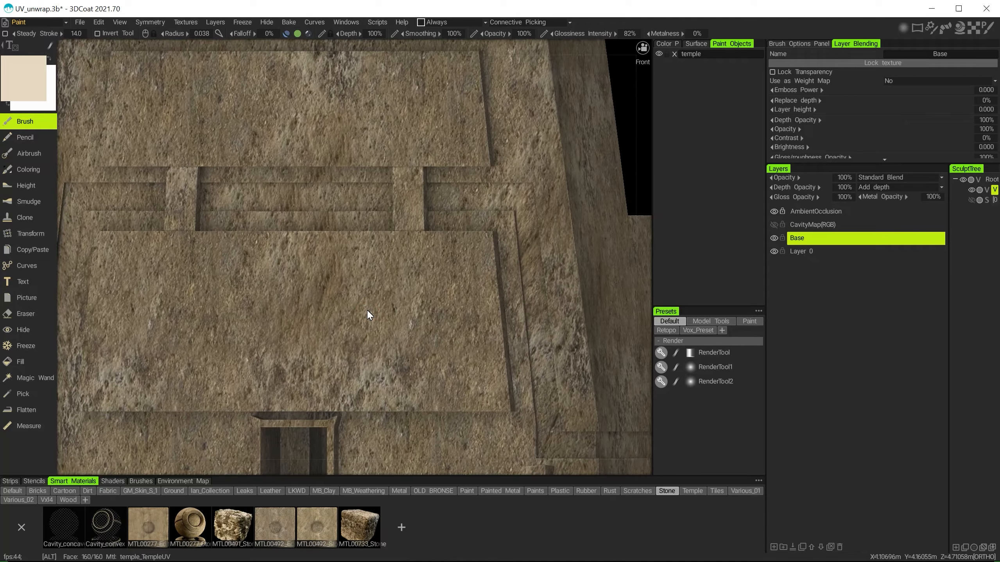
# Step: Add a new paint layer above the Base layer and name it Smooth Outer
pyautogui.click(774, 224)
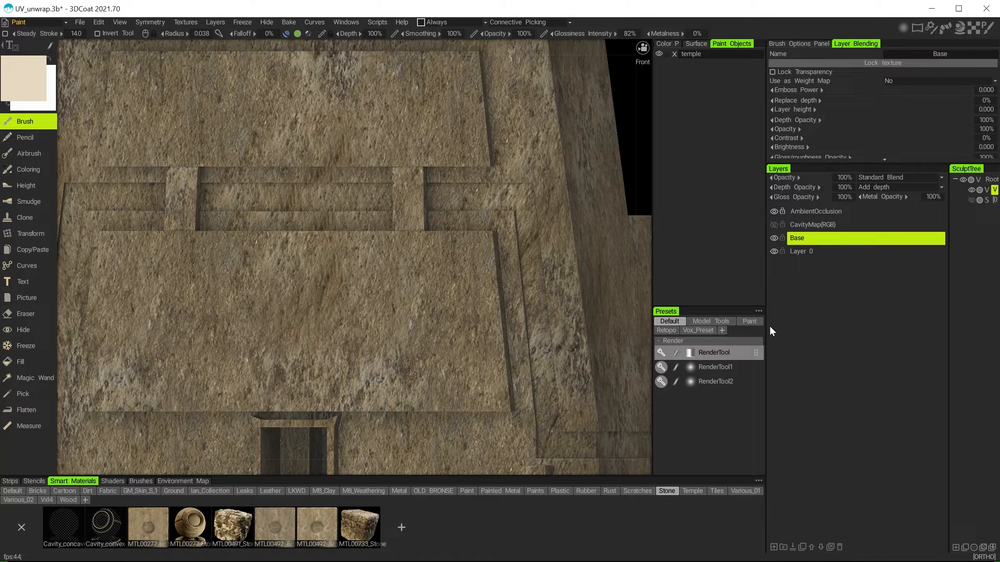
pyautogui.click(774, 546)
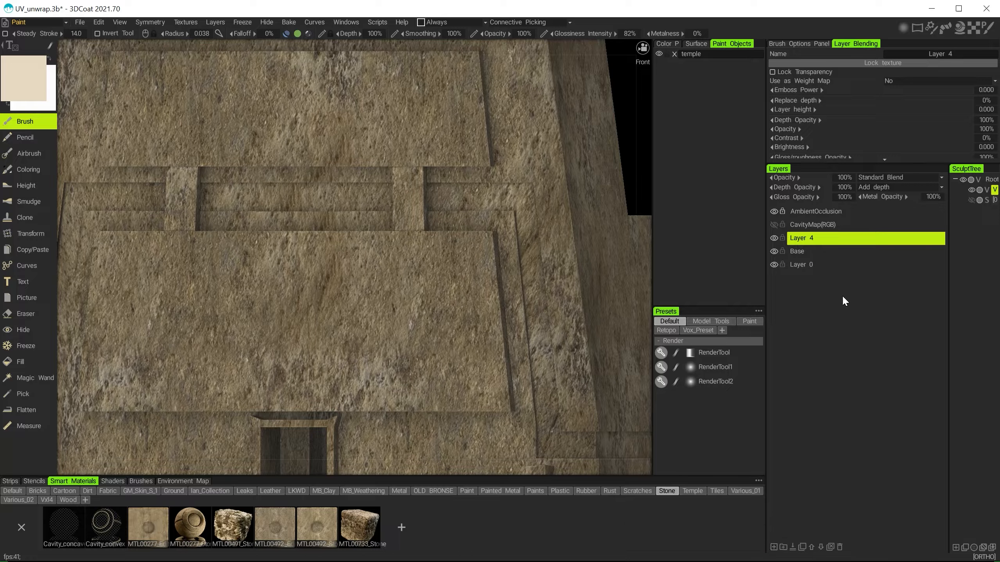
pyautogui.doubleClick(799, 238)
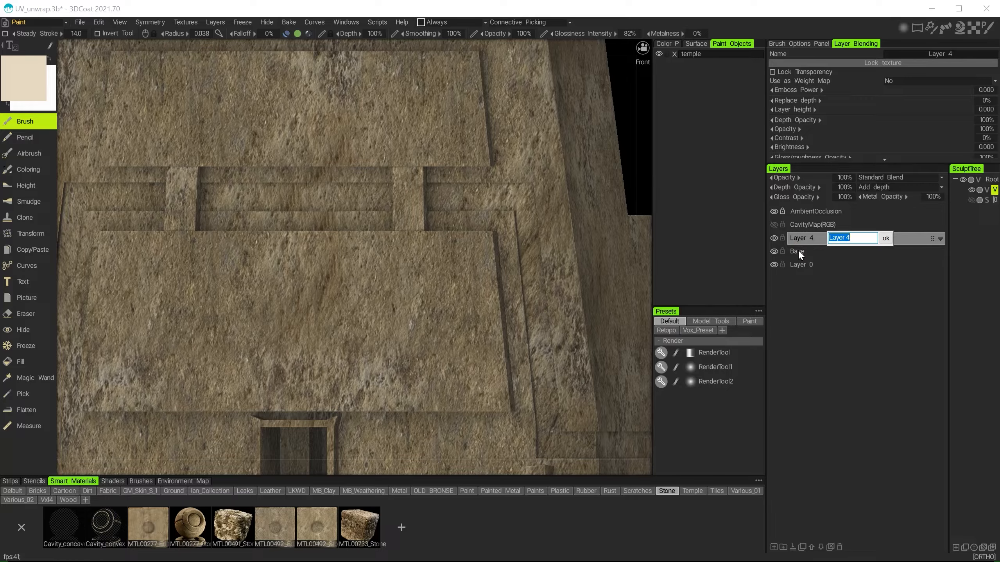
pyautogui.write('Smooth Outer')
pyautogui.press('Return')
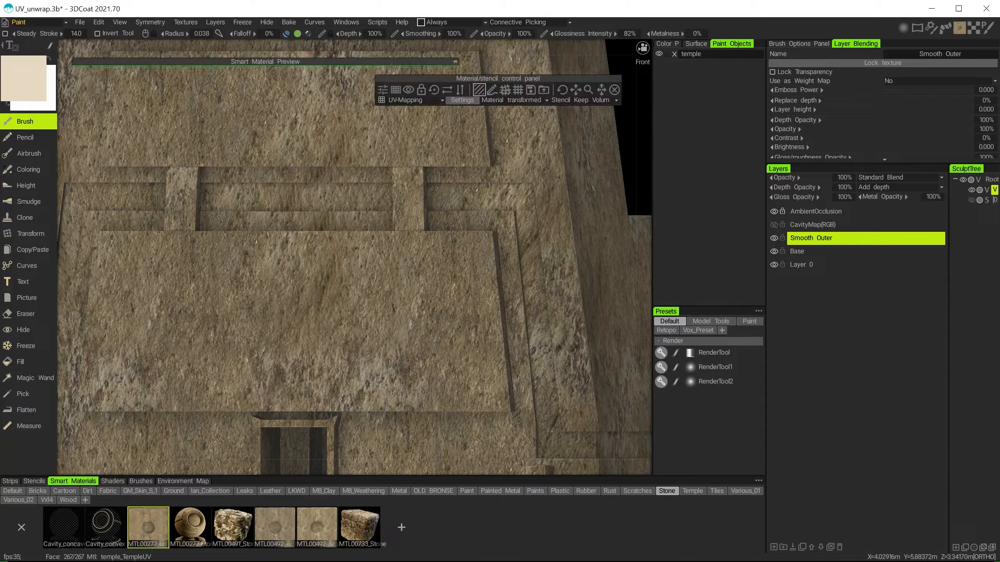
# Step: Adjust the scale and placement of the UV-mapped MTL00277 stone smart material in its preview on the temple
pyautogui.moveTo(593, 90); pyautogui.dragTo(591, 90)
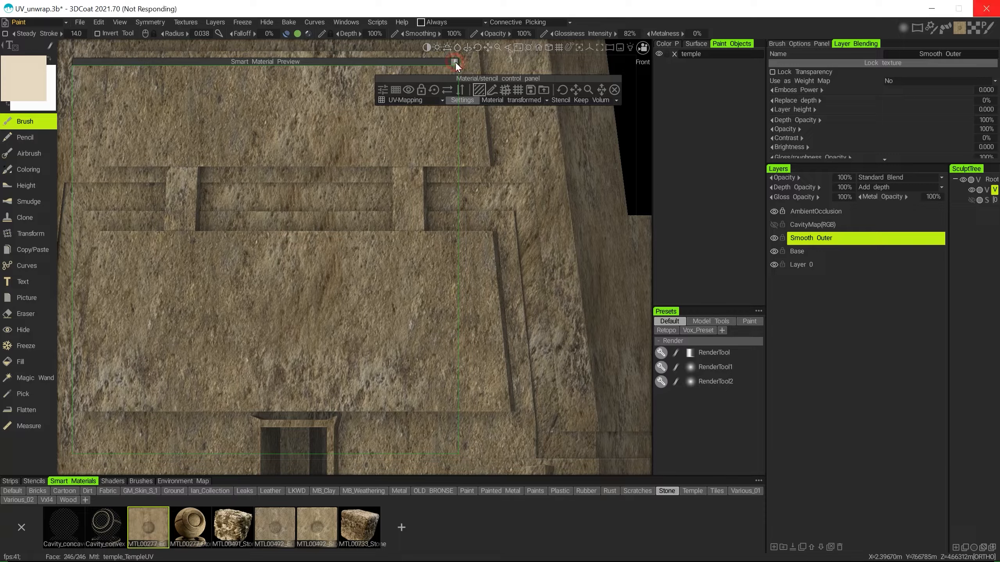
pyautogui.moveTo(597, 95); pyautogui.dragTo(591, 91)
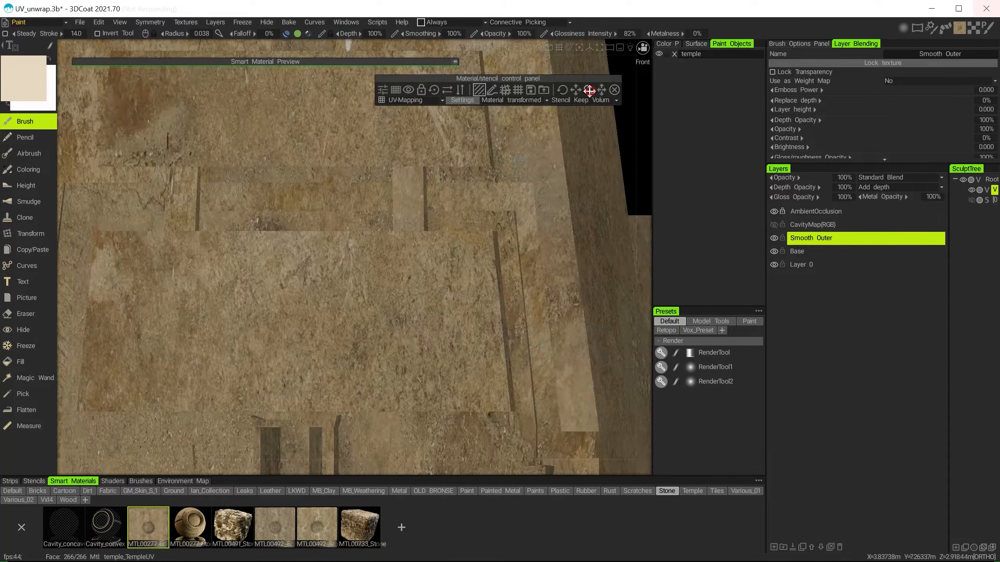
pyautogui.keyDown('alt'); pyautogui.moveTo(505, 294); pyautogui.dragTo(435, 258, button='right'); pyautogui.keyUp('alt')
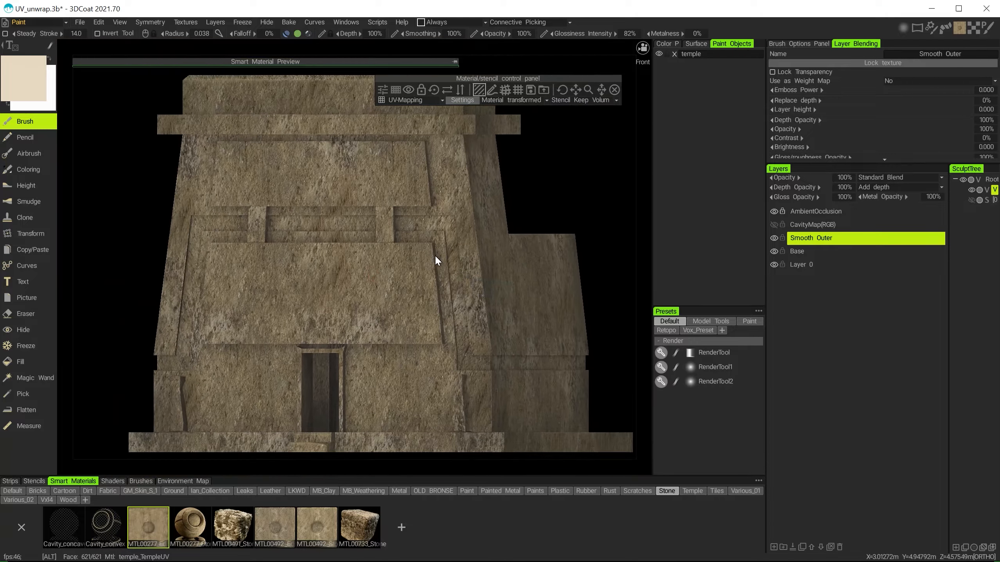
pyautogui.keyDown('alt'); pyautogui.moveTo(435, 258); pyautogui.dragTo(443, 285); pyautogui.keyUp('alt')
pyautogui.keyDown('alt'); pyautogui.moveTo(443, 285); pyautogui.dragTo(545, 248, button='middle'); pyautogui.keyUp('alt')
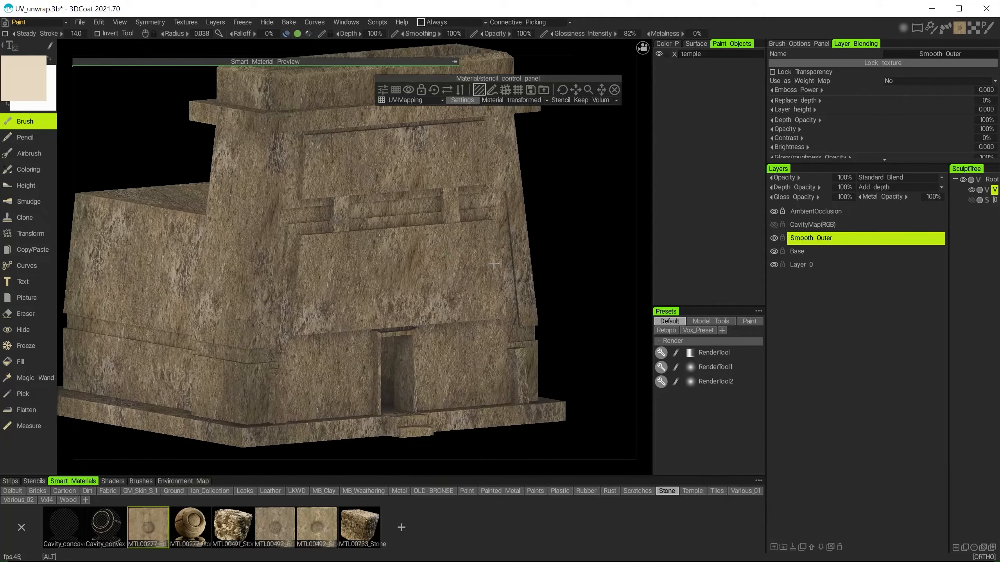
pyautogui.keyDown('alt'); pyautogui.moveTo(546, 248); pyautogui.dragTo(492, 249); pyautogui.keyUp('alt')
pyautogui.moveTo(589, 88); pyautogui.dragTo(562, 92)
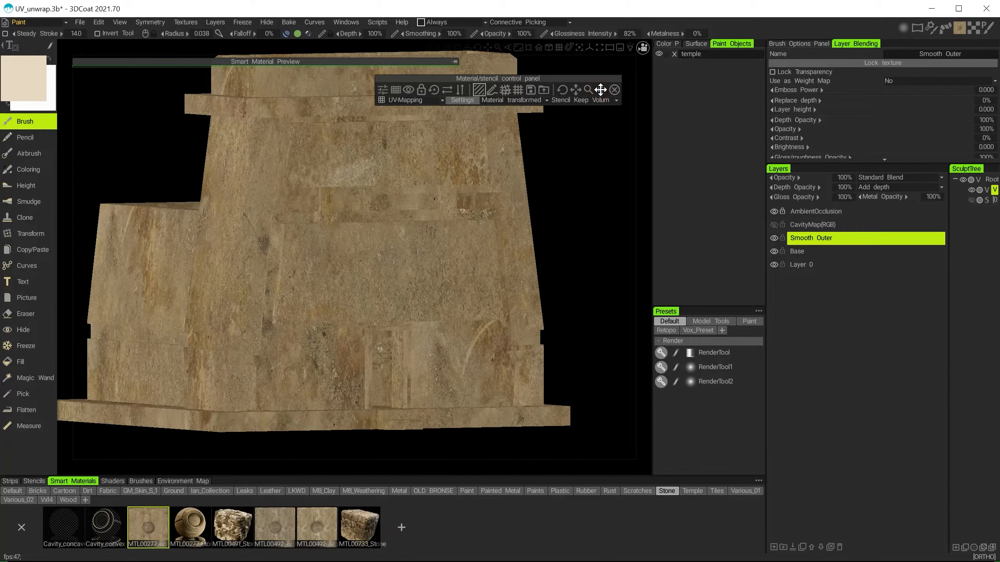
pyautogui.moveTo(600, 90)
pyautogui.mouseDown()
pyautogui.moveTo(588, 118)
pyautogui.moveTo(586, 90)
pyautogui.mouseUp()
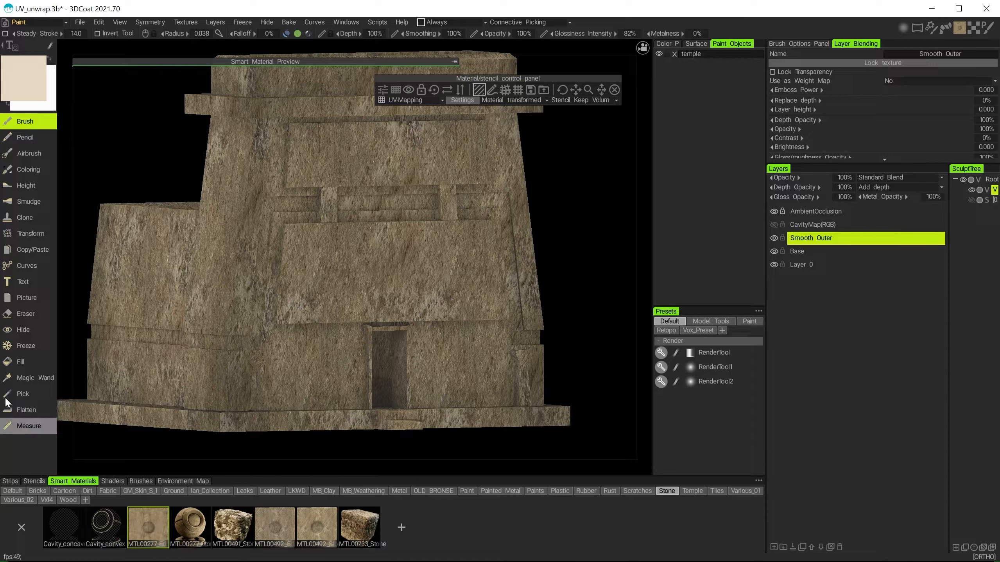
# Step: Fill the entire Smooth Outer layer with the MTL00277 stone smart material
pyautogui.click(30, 363)
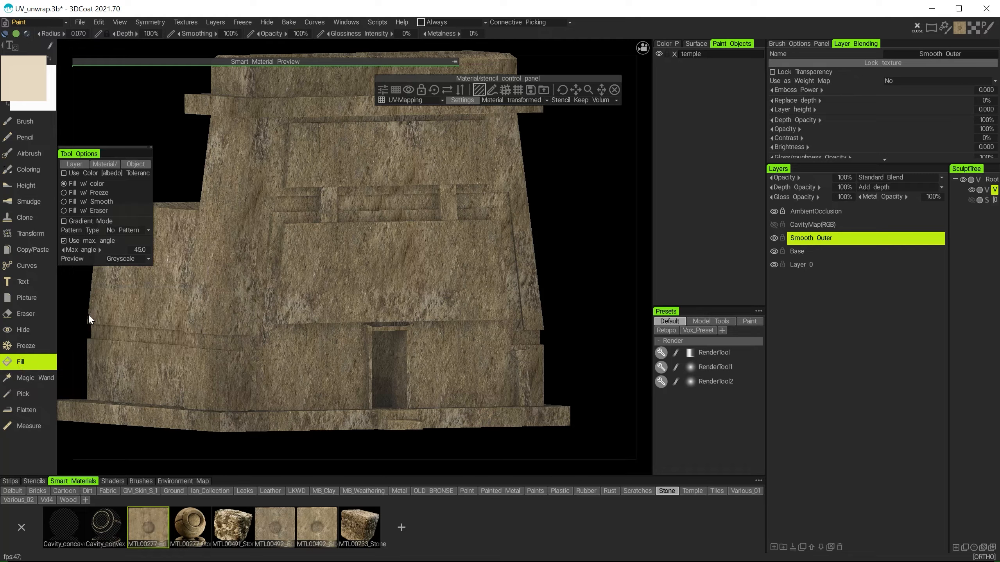
pyautogui.click(74, 164)
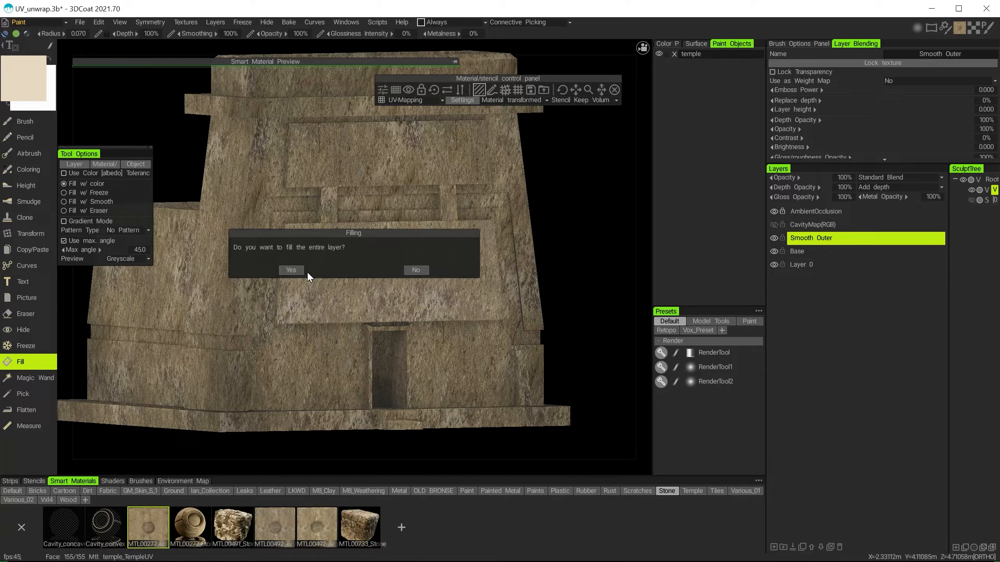
pyautogui.click(290, 269)
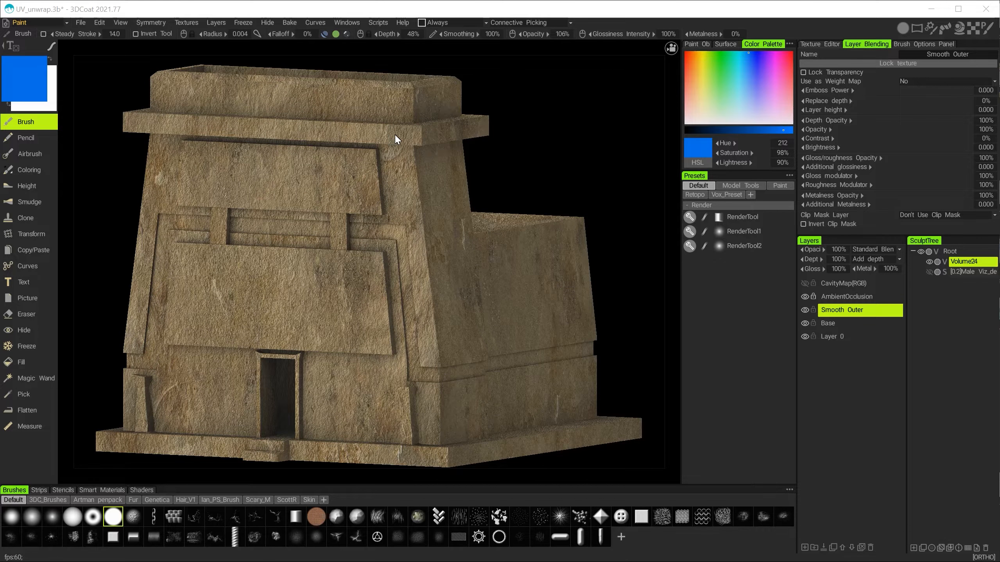
# Step: Examine the filled stone texture on the temple's upper front corner and switch the display to Relief Only
pyautogui.keyDown('alt'); pyautogui.moveTo(397, 139); pyautogui.dragTo(549, 194, button='right'); pyautogui.keyUp('alt')
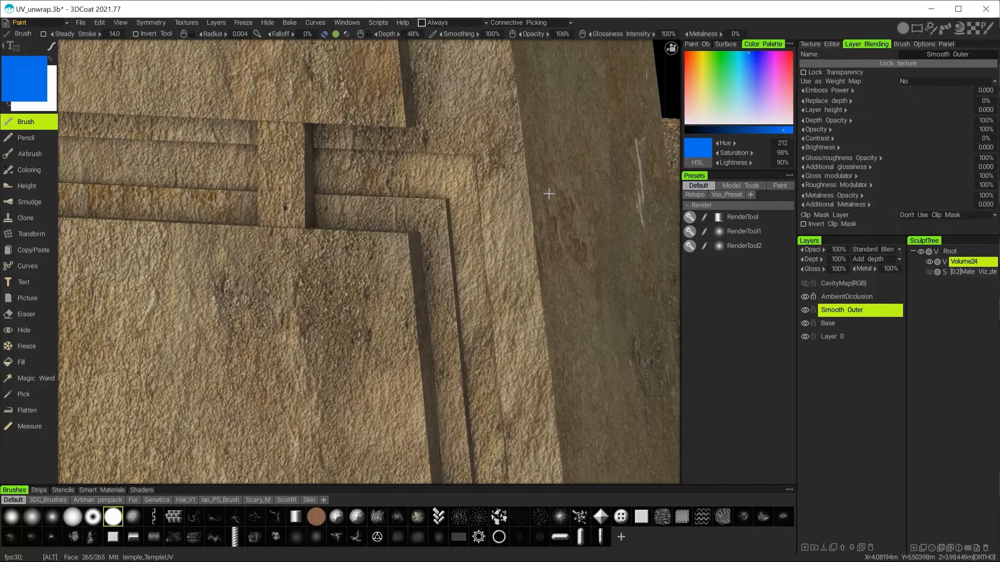
pyautogui.keyDown('alt'); pyautogui.moveTo(549, 194); pyautogui.dragTo(445, 366); pyautogui.keyUp('alt')
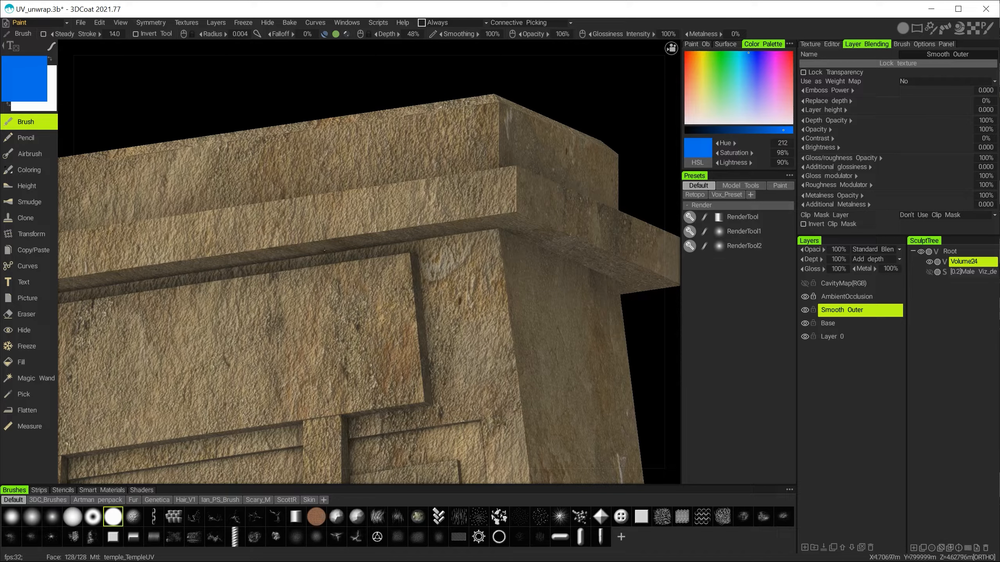
pyautogui.keyDown('alt'); pyautogui.moveTo(422, 272); pyautogui.dragTo(445, 292, button='right'); pyautogui.keyUp('alt')
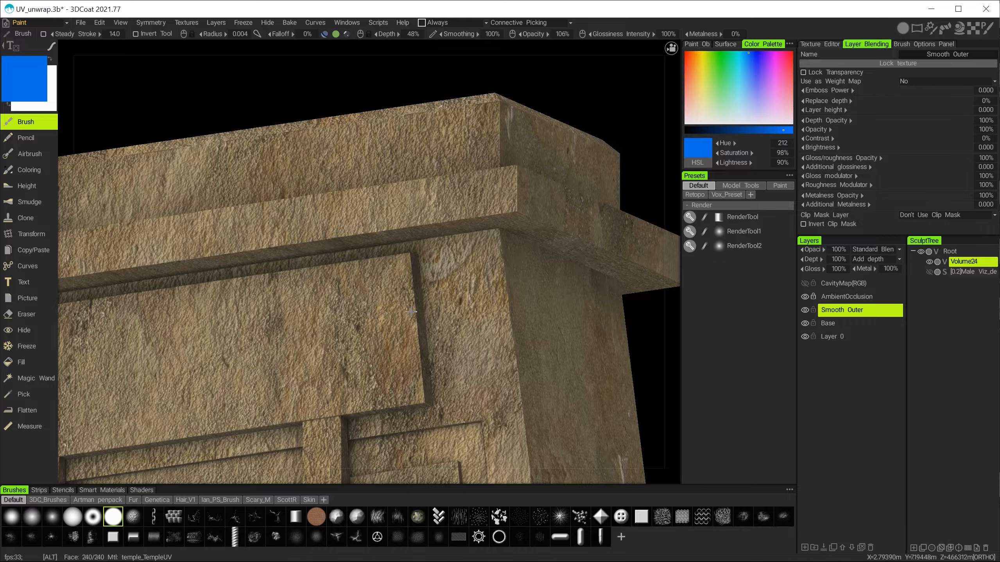
pyautogui.keyDown('alt'); pyautogui.moveTo(387, 300); pyautogui.dragTo(294, 243); pyautogui.keyUp('alt')
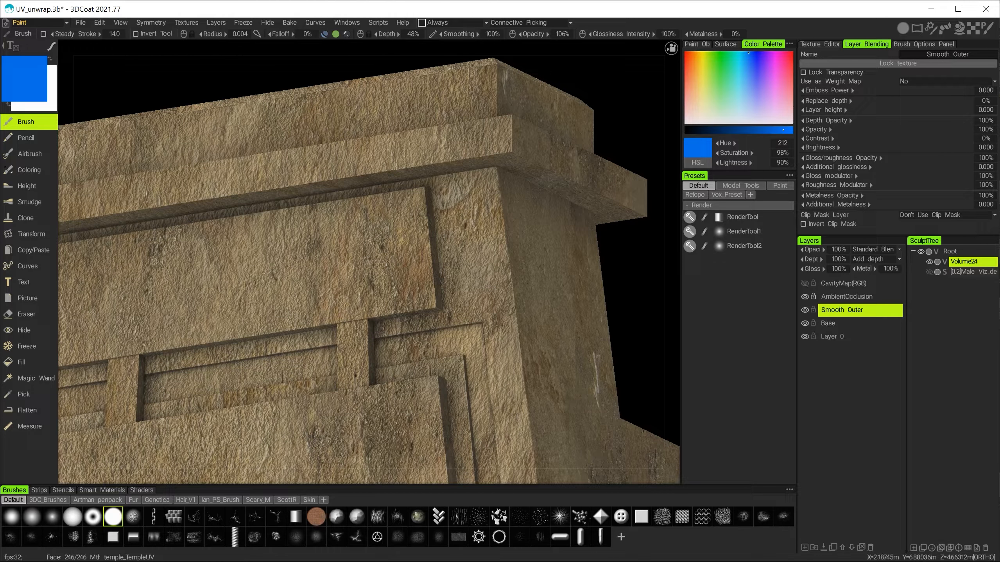
pyautogui.click(124, 23)
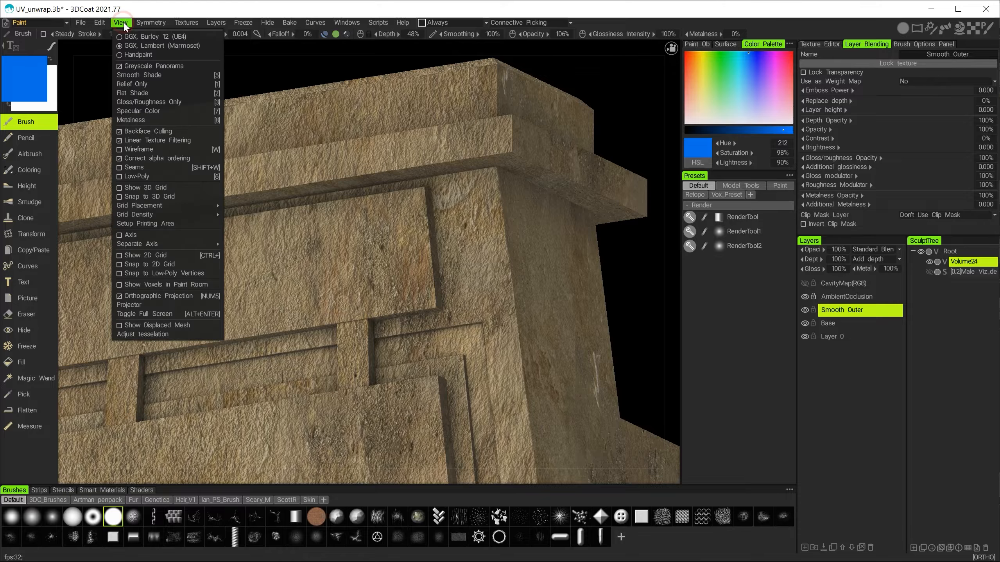
pyautogui.click(135, 84)
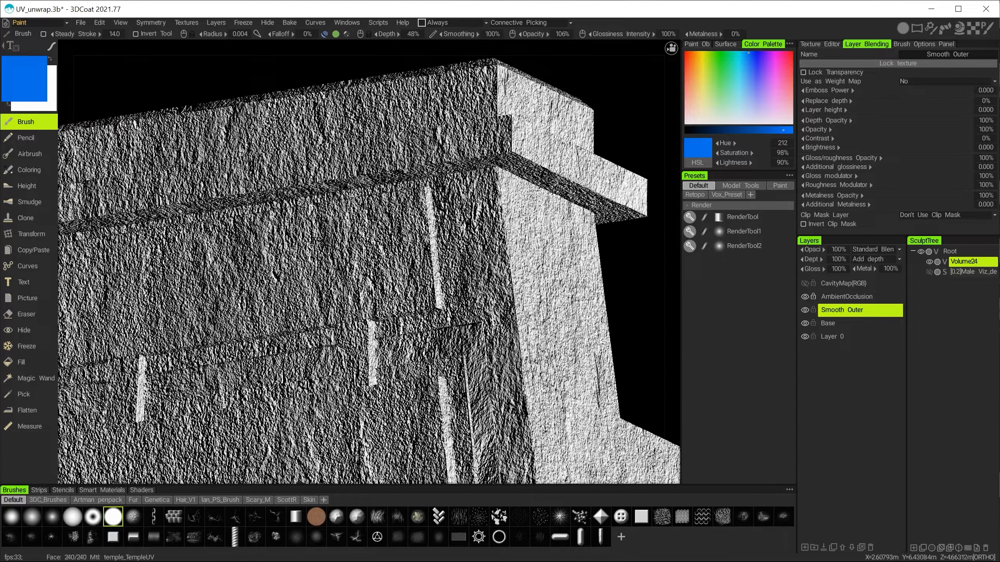
# Step: Hide the Base layer and set the Smooth Outer layer's depth opacity to 15%
pyautogui.click(805, 322)
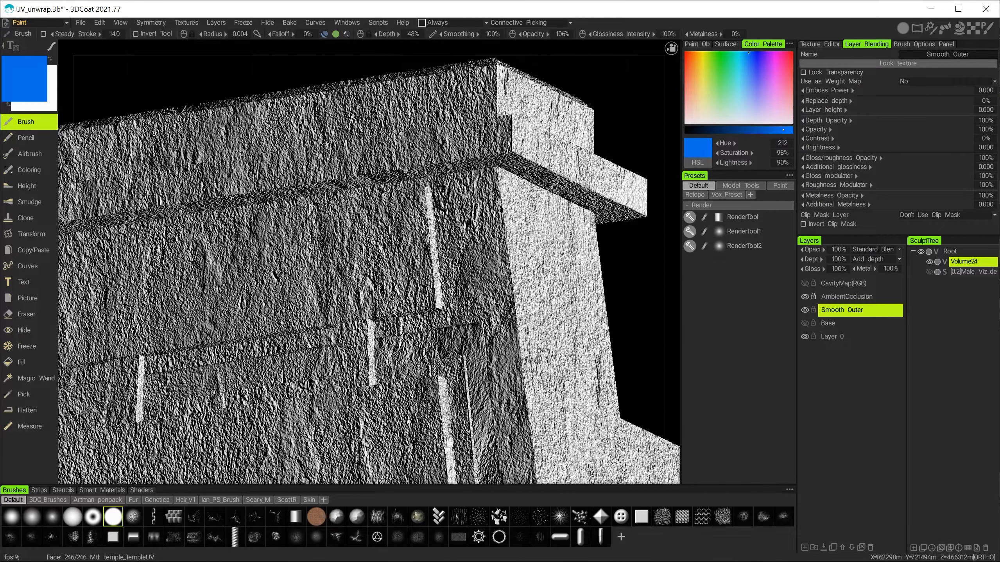
pyautogui.keyDown('alt'); pyautogui.moveTo(389, 246); pyautogui.dragTo(433, 246, button='middle'); pyautogui.keyUp('alt')
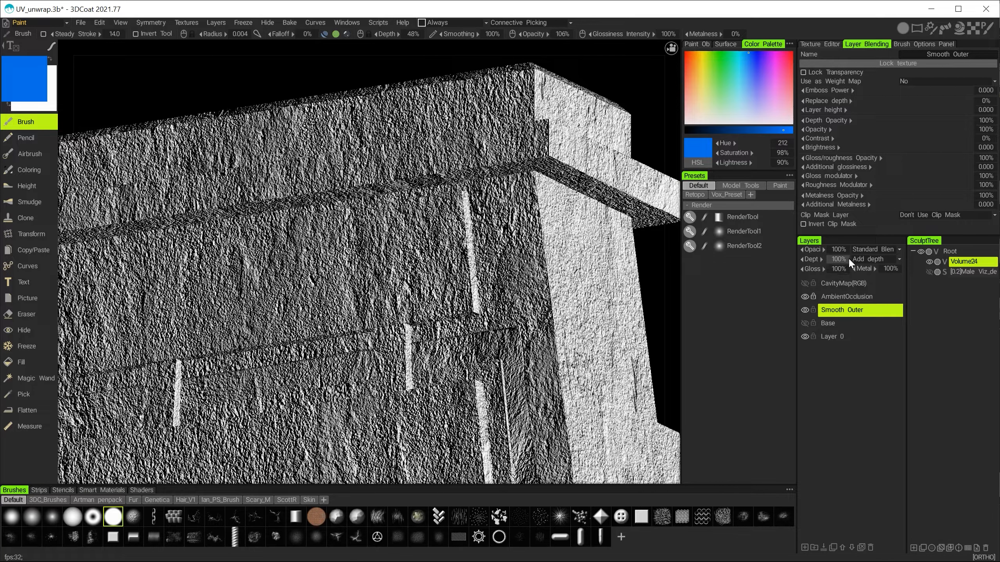
pyautogui.click(836, 259)
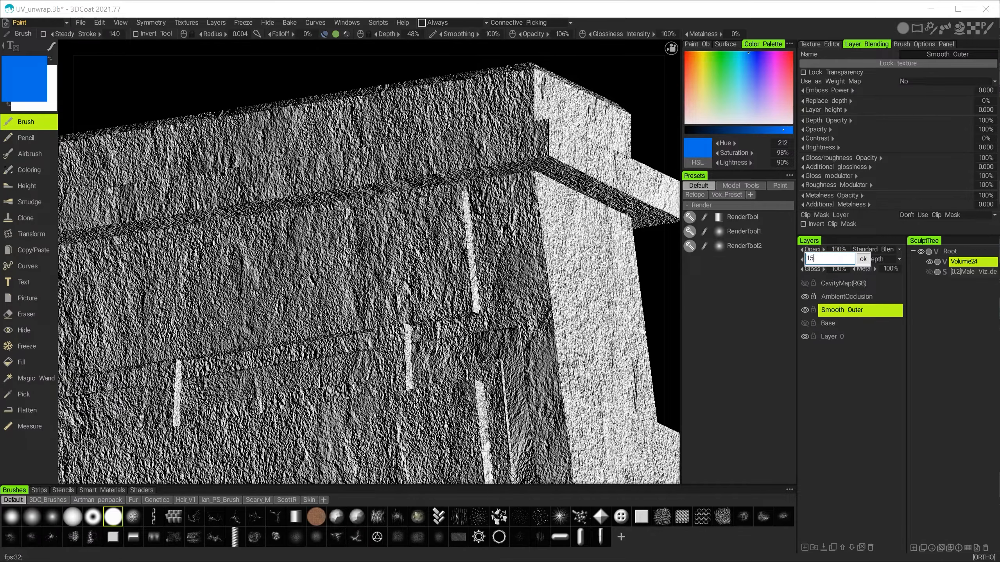
pyautogui.press('Return')
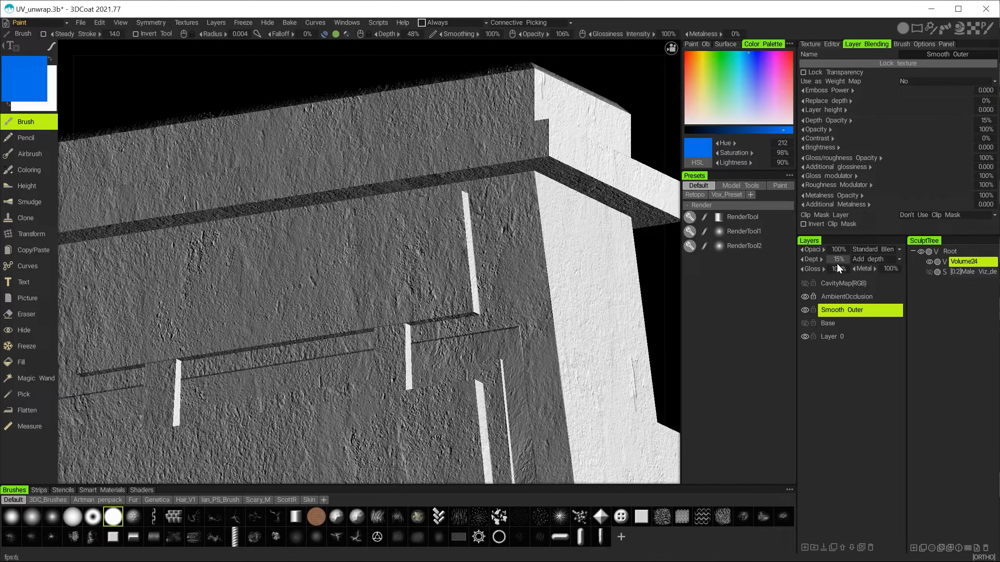
# Step: Erase an oval patch of the Smooth Outer layer on the temple's upper front panel with a 0.252 radius eraser
pyautogui.moveTo(350, 277)
pyautogui.keyDown('alt'); pyautogui.mouseDown(button='middle')
pyautogui.moveTo(405, 232)
pyautogui.moveTo(352, 250)
pyautogui.moveTo(347, 287)
pyautogui.mouseUp(button='middle'); pyautogui.keyUp('alt')
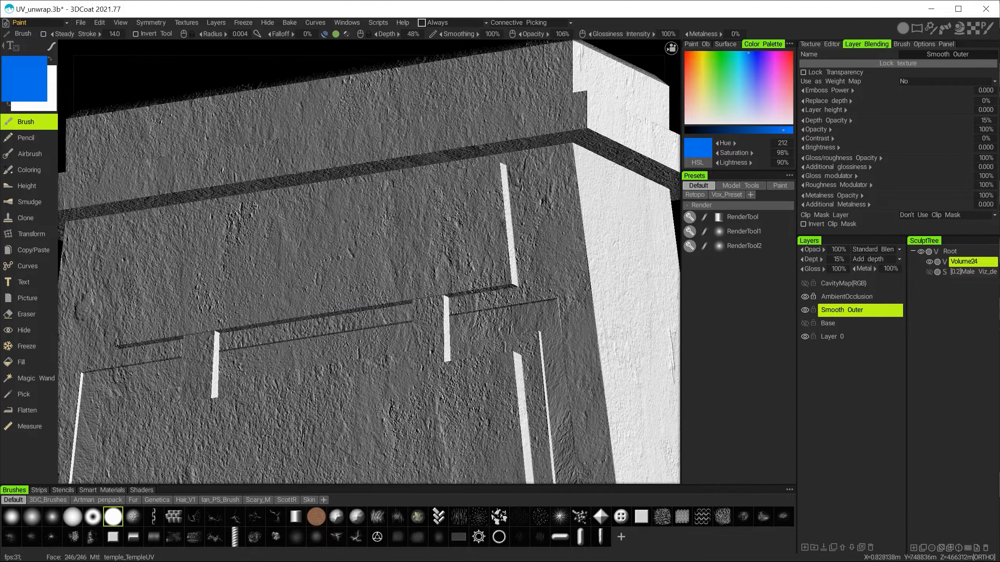
pyautogui.keyDown('alt'); pyautogui.moveTo(343, 272); pyautogui.dragTo(442, 259, button='right'); pyautogui.keyUp('alt')
pyautogui.keyDown('alt'); pyautogui.moveTo(443, 263); pyautogui.dragTo(486, 294, button='middle'); pyautogui.keyUp('alt')
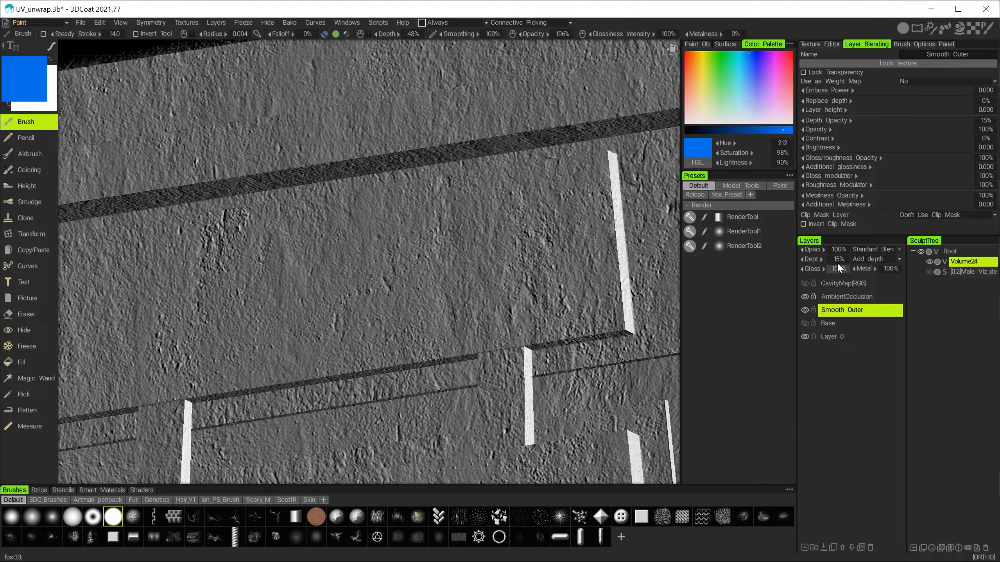
pyautogui.keyDown('alt'); pyautogui.moveTo(455, 283); pyautogui.dragTo(462, 302); pyautogui.keyUp('alt')
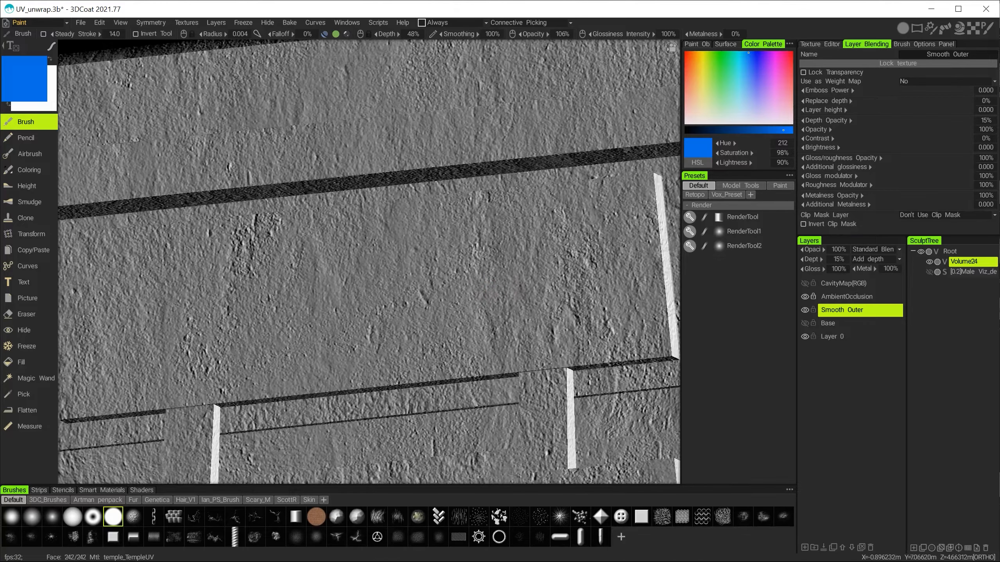
pyautogui.click(21, 321)
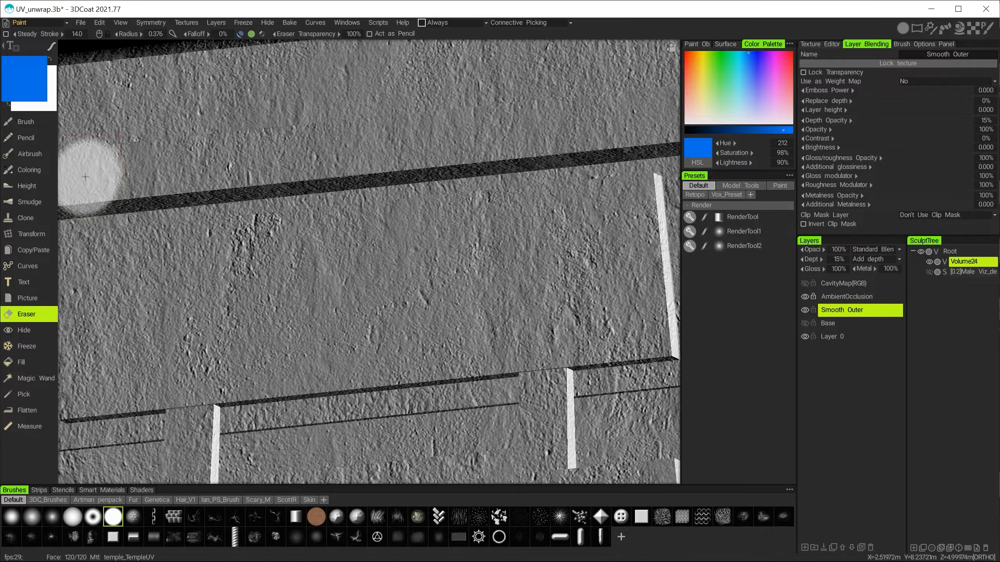
pyautogui.moveTo(54, 50)
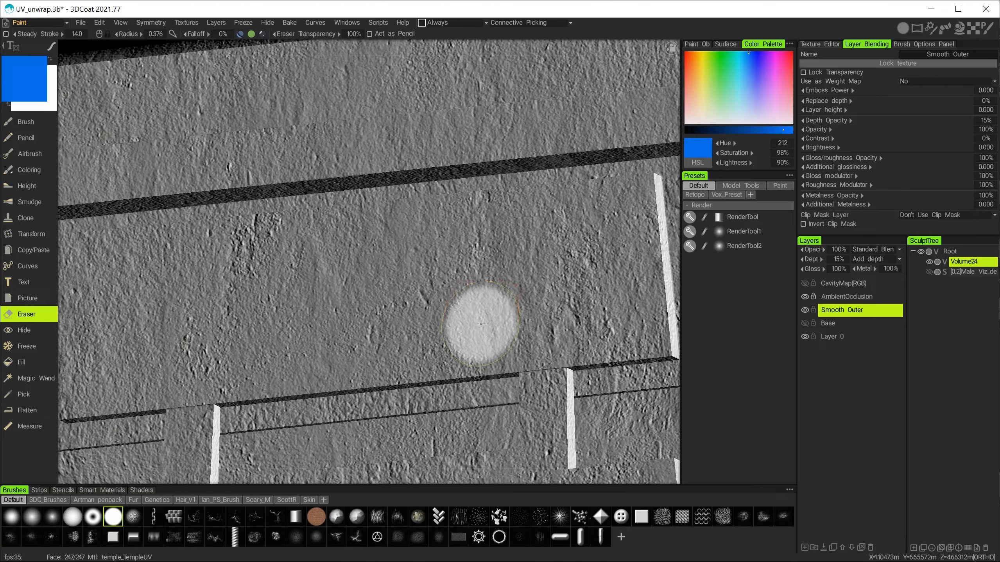
pyautogui.moveTo(438, 290); pyautogui.dragTo(400, 287, button='right')
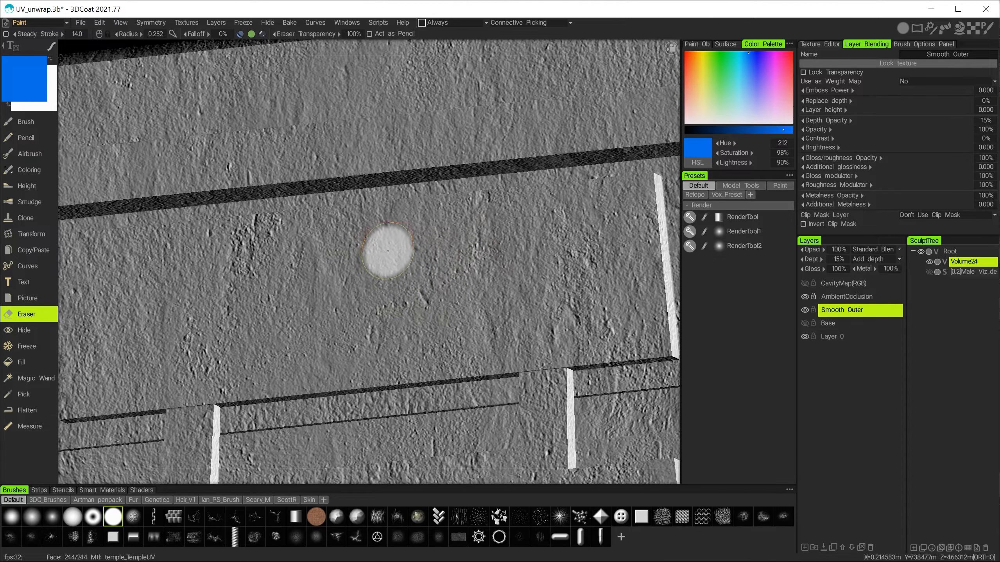
pyautogui.moveTo(390, 248)
pyautogui.mouseDown()
pyautogui.moveTo(335, 299)
pyautogui.moveTo(394, 272)
pyautogui.moveTo(396, 295)
pyautogui.mouseUp()
pyautogui.press('s')
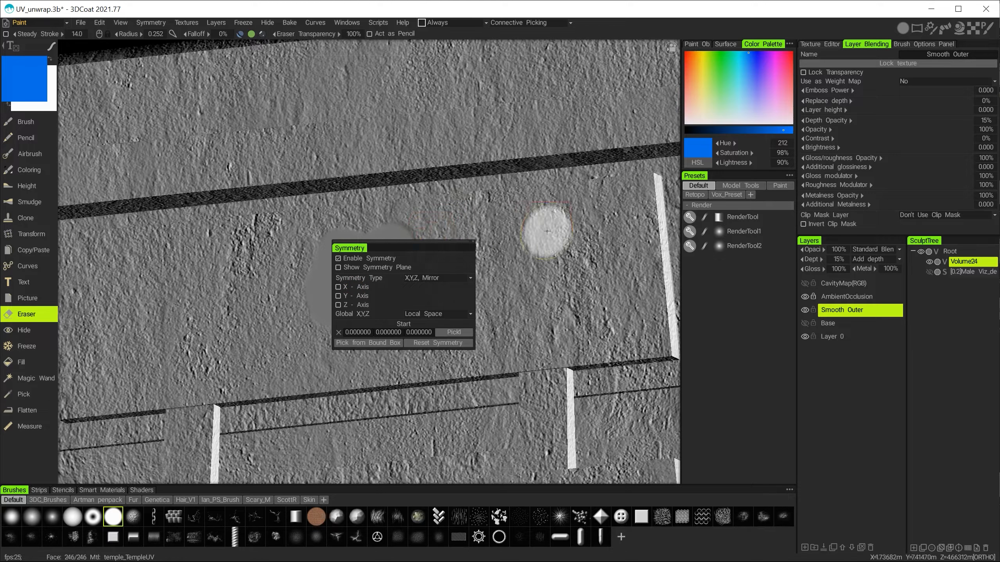
pyautogui.moveTo(452, 252)
pyautogui.mouseDown()
pyautogui.moveTo(418, 254)
pyautogui.moveTo(420, 230)
pyautogui.moveTo(287, 312)
pyautogui.moveTo(368, 321)
pyautogui.moveTo(433, 301)
pyautogui.moveTo(461, 252)
pyautogui.moveTo(425, 248)
pyautogui.mouseUp()
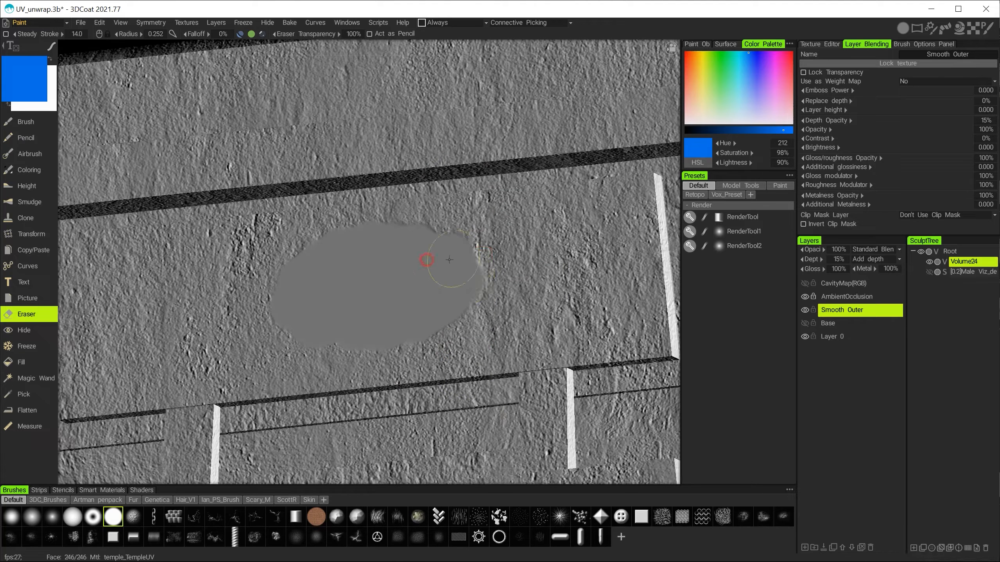
pyautogui.moveTo(481, 274); pyautogui.dragTo(474, 308)
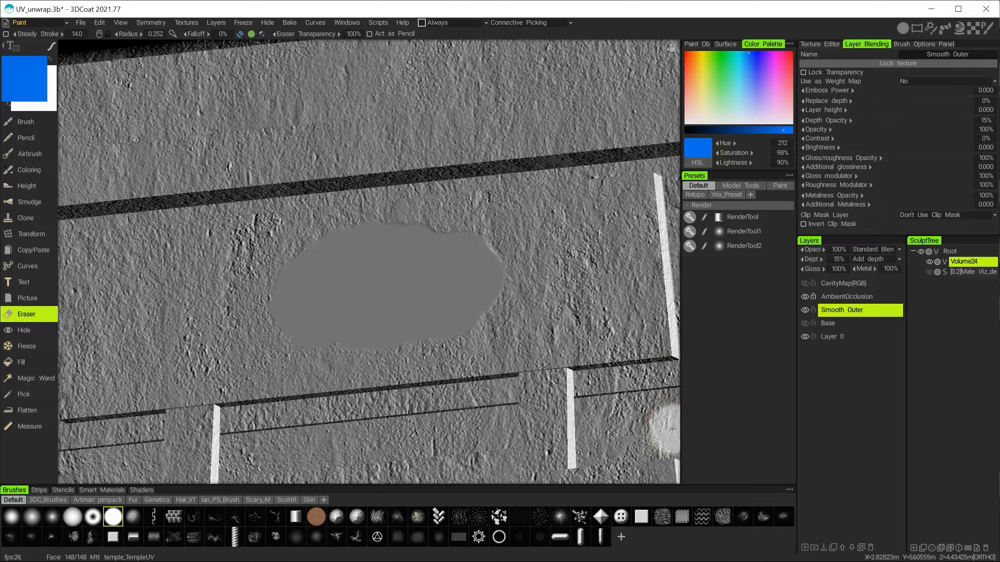
# Step: Show the Base layer again beneath the erased patch and make it the current layer
pyautogui.click(795, 324)
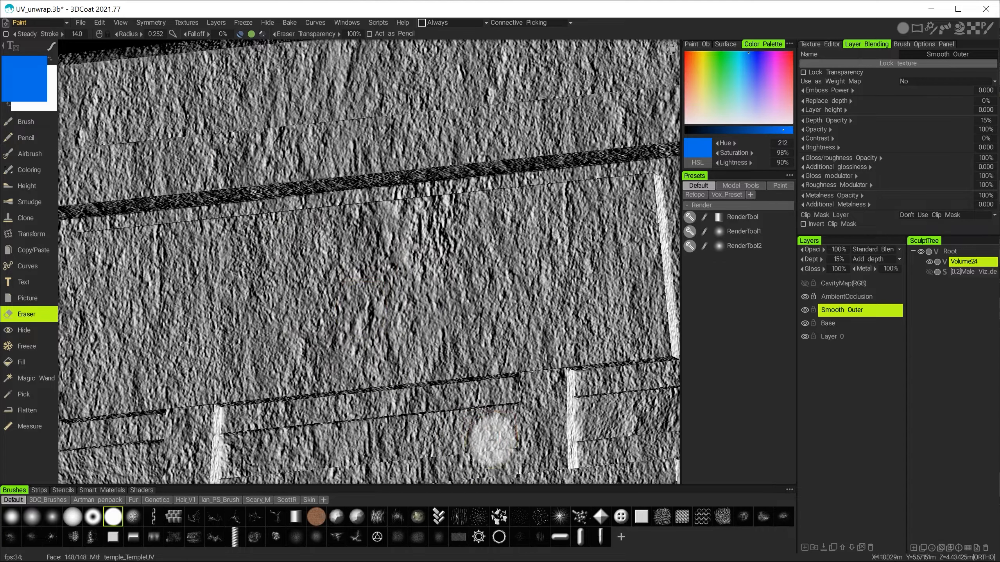
pyautogui.moveTo(394, 350)
pyautogui.keyDown('alt'); pyautogui.mouseDown()
pyautogui.moveTo(368, 345)
pyautogui.moveTo(417, 349)
pyautogui.moveTo(389, 335)
pyautogui.moveTo(396, 354)
pyautogui.moveTo(391, 343)
pyautogui.mouseUp(); pyautogui.keyUp('alt')
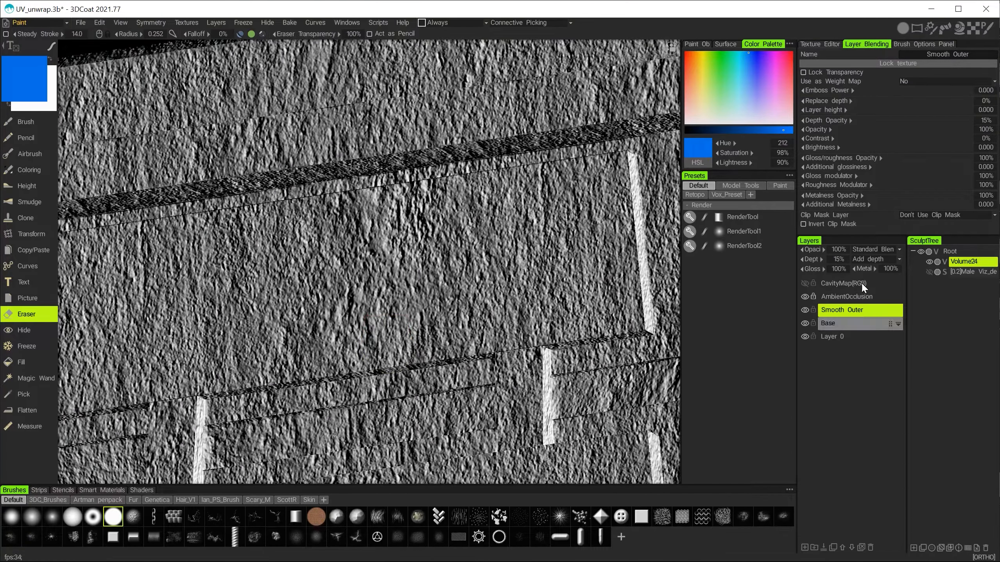
pyautogui.click(827, 323)
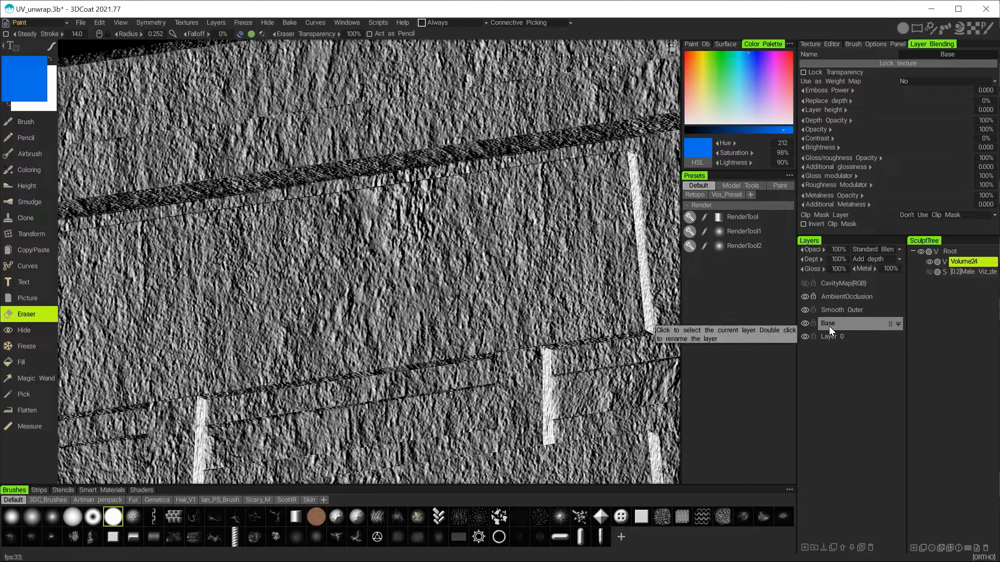
# Step: Set the Base layer's clip mask layer to Smooth Outer and invert the clip mask
pyautogui.click(907, 215)
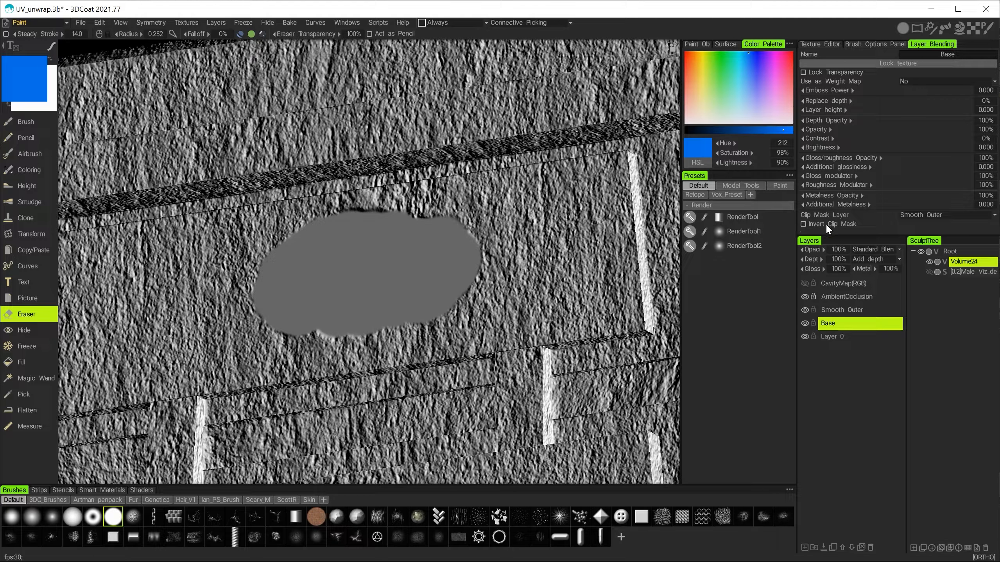
pyautogui.click(803, 223)
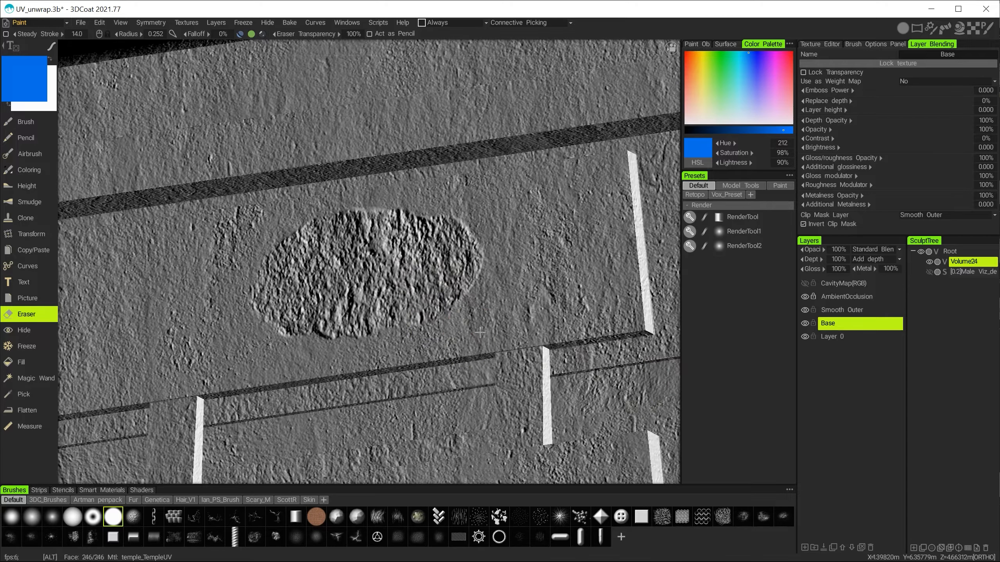
pyautogui.moveTo(457, 339)
pyautogui.keyDown('alt'); pyautogui.mouseDown()
pyautogui.moveTo(444, 360)
pyautogui.moveTo(479, 334)
pyautogui.mouseUp(); pyautogui.keyUp('alt')
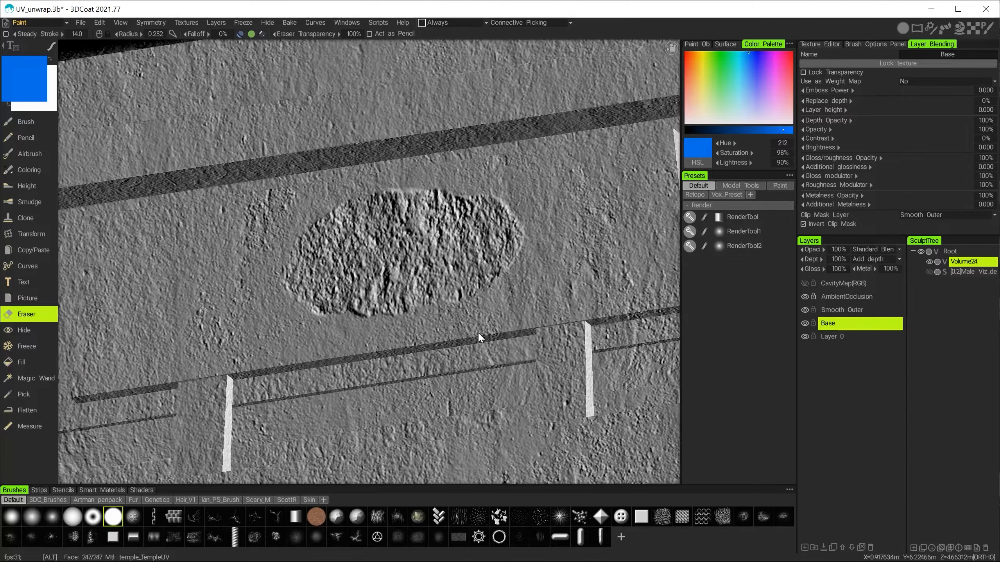
# Step: Make Smooth Outer the current layer and erase more of it along both ends of the oval patch
pyautogui.click(832, 310)
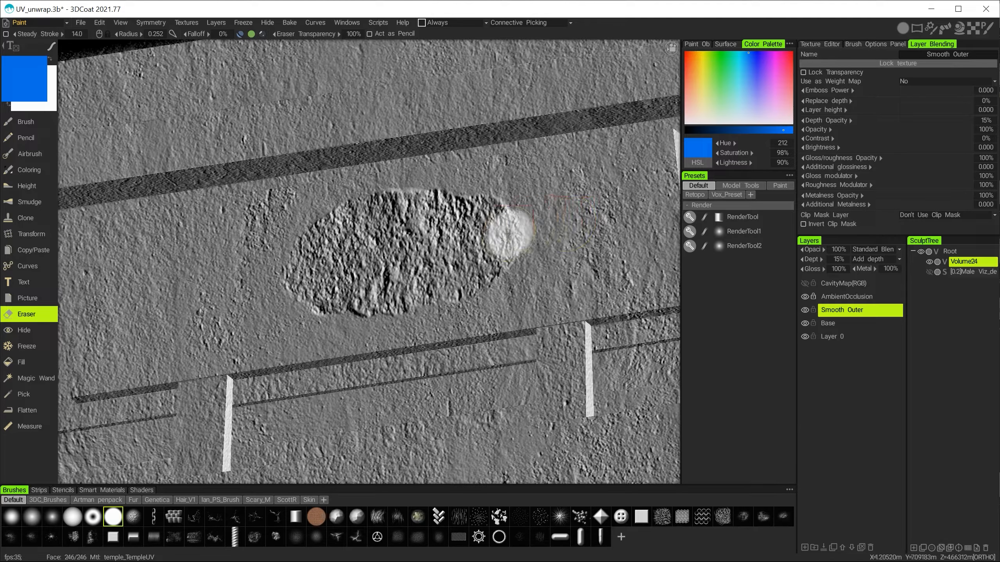
pyautogui.moveTo(576, 190); pyautogui.dragTo(556, 201)
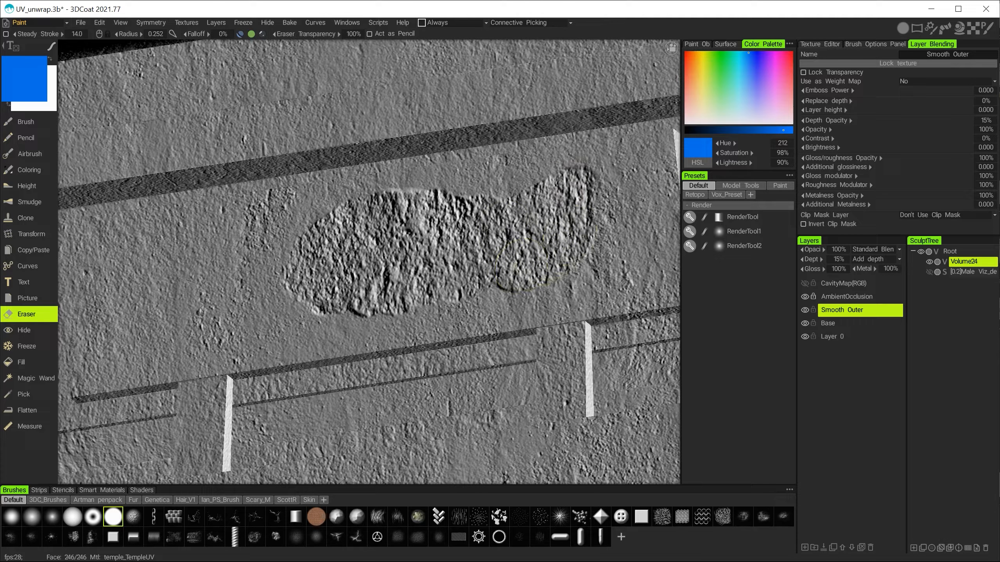
pyautogui.moveTo(315, 270); pyautogui.dragTo(268, 265)
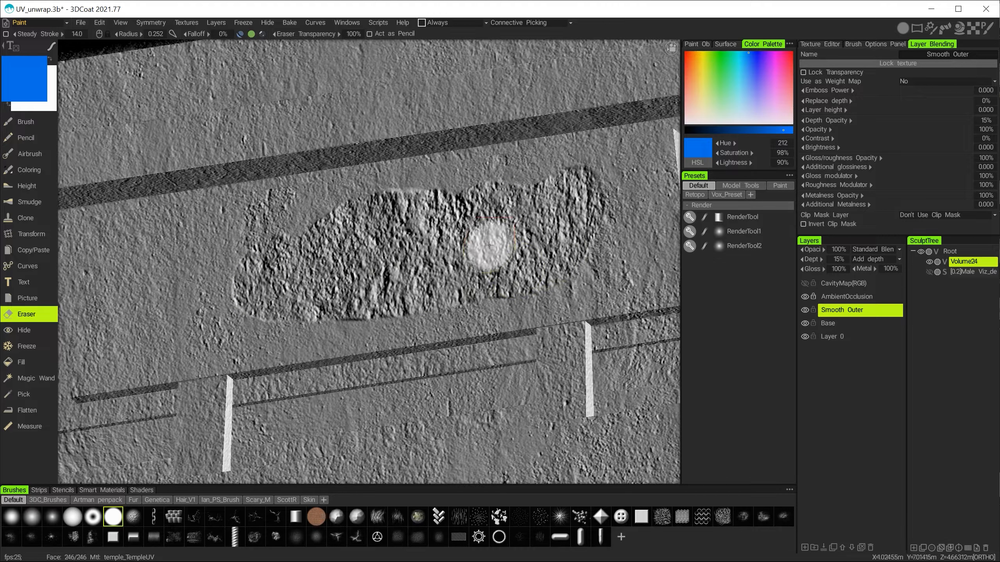
pyautogui.moveTo(283, 313)
pyautogui.keyDown('alt'); pyautogui.mouseDown()
pyautogui.moveTo(294, 291)
pyautogui.moveTo(303, 291)
pyautogui.moveTo(282, 307)
pyautogui.moveTo(417, 275)
pyautogui.moveTo(406, 277)
pyautogui.moveTo(392, 320)
pyautogui.moveTo(397, 259)
pyautogui.moveTo(400, 273)
pyautogui.mouseUp(); pyautogui.keyUp('alt')
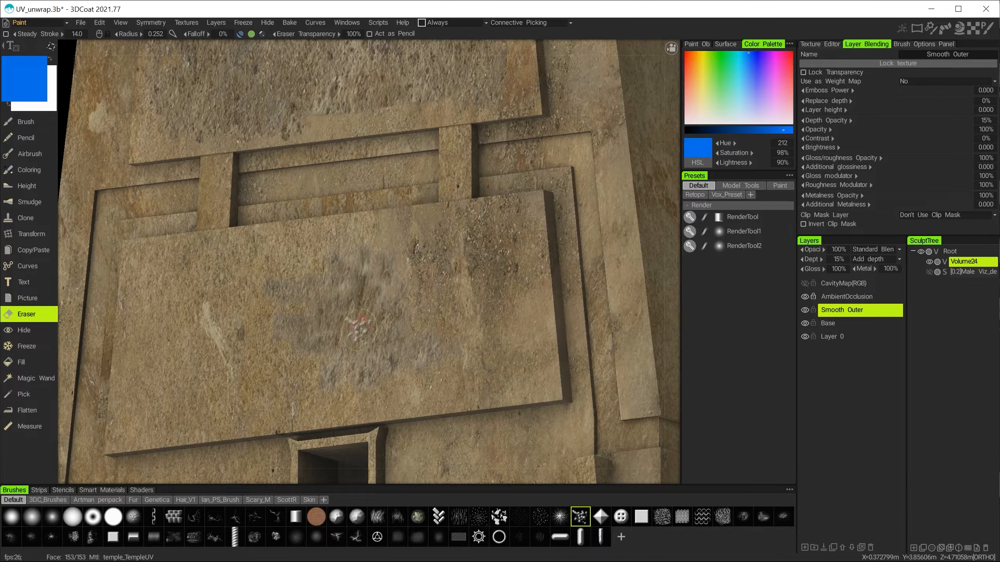
# Step: Examine the erased gray patch on the panel above the doorway and the surrounding stone from several angles
pyautogui.moveTo(358, 330)
pyautogui.keyDown('alt'); pyautogui.mouseDown()
pyautogui.moveTo(330, 363)
pyautogui.moveTo(390, 350)
pyautogui.moveTo(418, 373)
pyautogui.moveTo(356, 349)
pyautogui.mouseUp(); pyautogui.keyUp('alt')
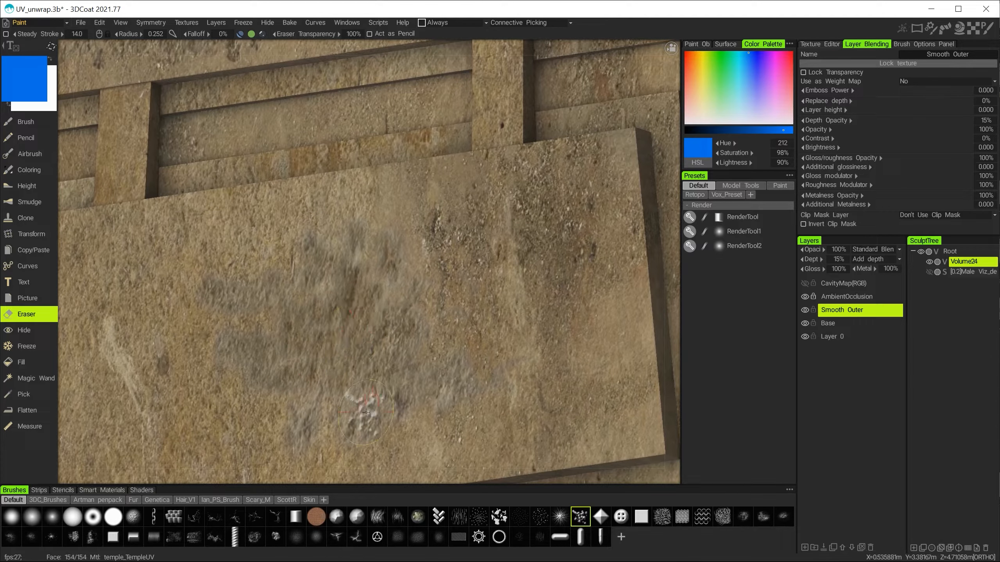
pyautogui.click(112, 23)
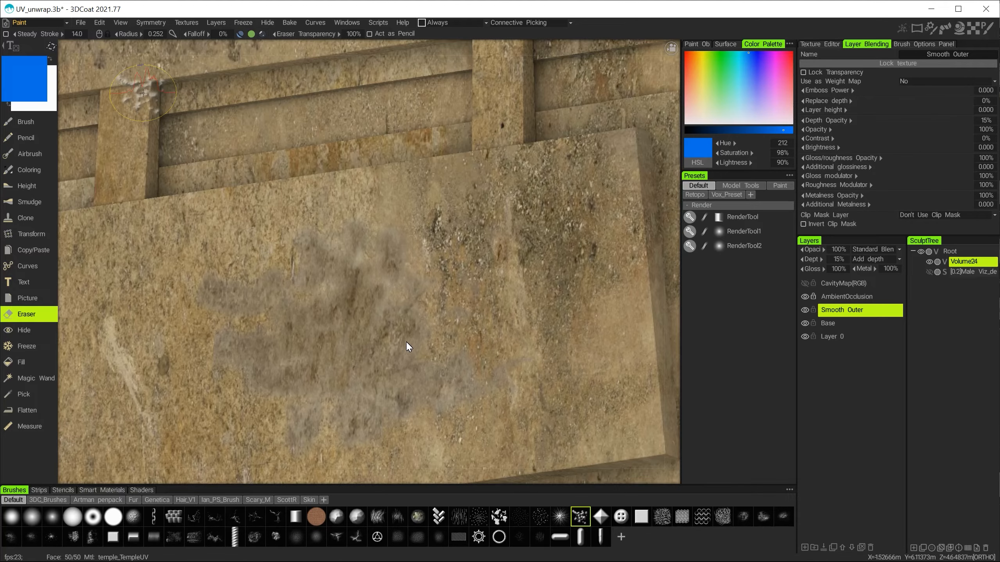
pyautogui.moveTo(444, 308)
pyautogui.keyDown('alt'); pyautogui.mouseDown(button='right')
pyautogui.moveTo(392, 243)
pyautogui.moveTo(411, 255)
pyautogui.moveTo(351, 319)
pyautogui.mouseUp(button='right'); pyautogui.keyUp('alt')
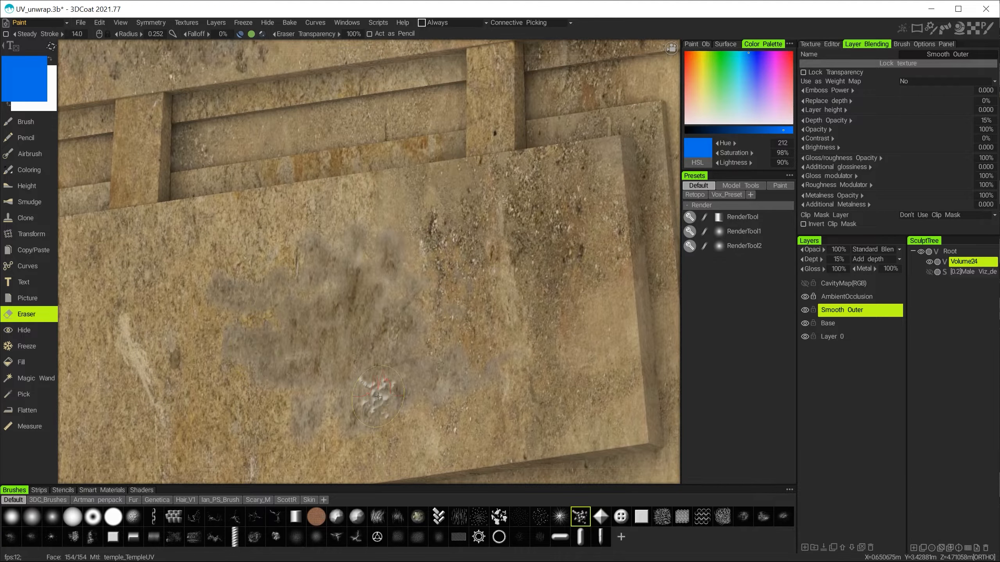
pyautogui.moveTo(379, 366)
pyautogui.keyDown('alt'); pyautogui.mouseDown()
pyautogui.moveTo(374, 310)
pyautogui.moveTo(359, 319)
pyautogui.moveTo(357, 301)
pyautogui.mouseUp(); pyautogui.keyUp('alt')
pyautogui.keyDown('alt'); pyautogui.moveTo(449, 165); pyautogui.dragTo(317, 245); pyautogui.keyUp('alt')
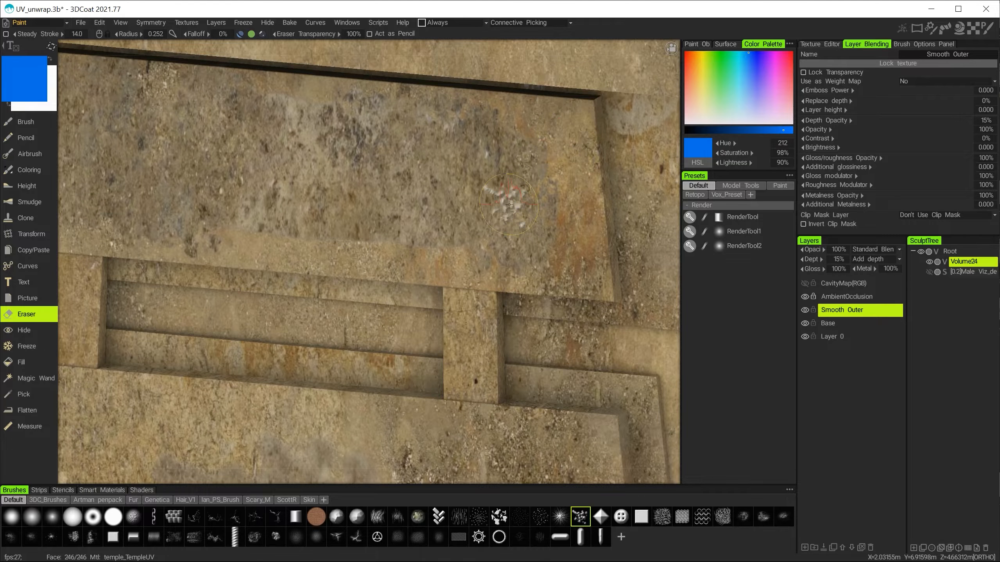
pyautogui.keyDown('alt'); pyautogui.moveTo(458, 185); pyautogui.dragTo(416, 87, button='middle'); pyautogui.keyUp('alt')
pyautogui.keyDown('alt'); pyautogui.moveTo(382, 205); pyautogui.dragTo(272, 173, button='right'); pyautogui.keyUp('alt')
pyautogui.keyDown('alt'); pyautogui.moveTo(347, 276); pyautogui.dragTo(351, 319, button='middle'); pyautogui.keyUp('alt')
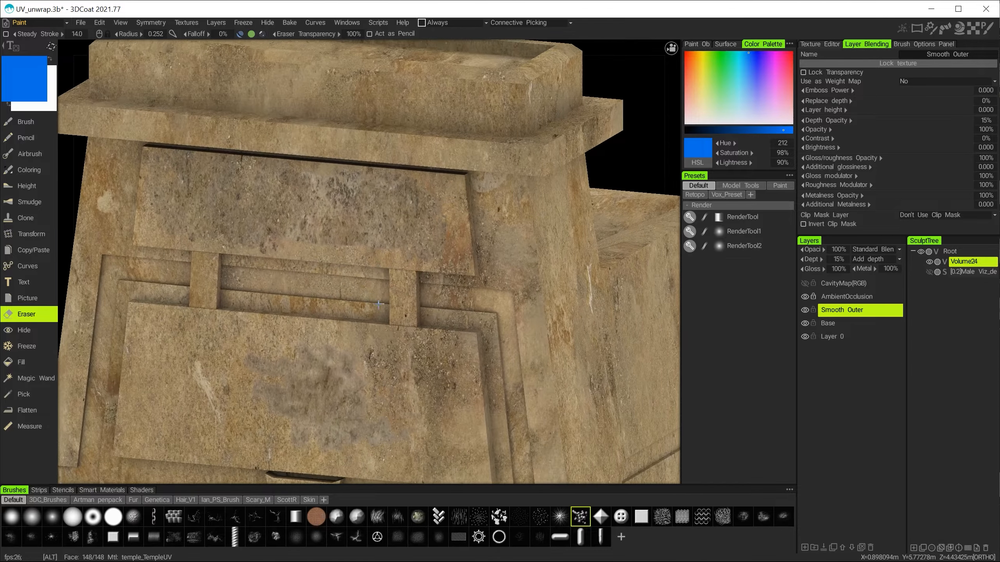
pyautogui.moveTo(351, 319)
pyautogui.keyDown('alt'); pyautogui.mouseDown()
pyautogui.moveTo(398, 268)
pyautogui.moveTo(376, 262)
pyautogui.moveTo(340, 289)
pyautogui.mouseUp(); pyautogui.keyUp('alt')
pyautogui.keyDown('alt'); pyautogui.moveTo(340, 290); pyautogui.dragTo(394, 344, button='right'); pyautogui.keyUp('alt')
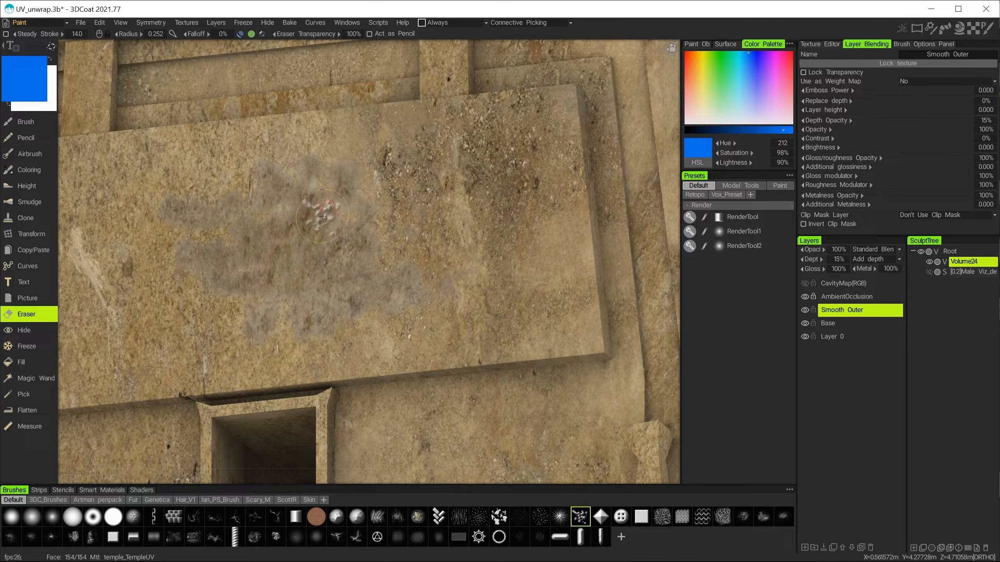
pyautogui.click(118, 22)
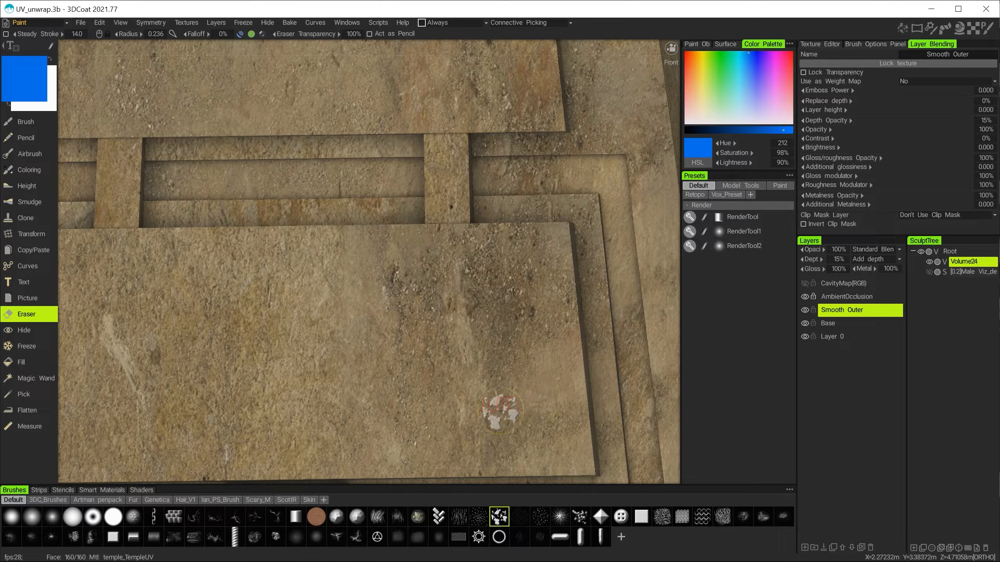
# Step: Try erasing a patch of the Smooth Outer layer near the upper right corner of the panel above the doorway, using a 0.236 radius eraser
pyautogui.moveTo(490, 290)
pyautogui.keyDown('alt'); pyautogui.mouseDown()
pyautogui.moveTo(480, 297)
pyautogui.moveTo(488, 292)
pyautogui.mouseUp(); pyautogui.keyUp('alt')
pyautogui.moveTo(469, 235)
pyautogui.keyDown('alt'); pyautogui.mouseDown(button='right')
pyautogui.moveTo(384, 222)
pyautogui.moveTo(464, 240)
pyautogui.mouseUp(button='right'); pyautogui.keyUp('alt')
pyautogui.moveTo(465, 239)
pyautogui.keyDown('alt'); pyautogui.mouseDown()
pyautogui.moveTo(440, 263)
pyautogui.moveTo(548, 218)
pyautogui.moveTo(441, 193)
pyautogui.moveTo(459, 201)
pyautogui.mouseUp(); pyautogui.keyUp('alt')
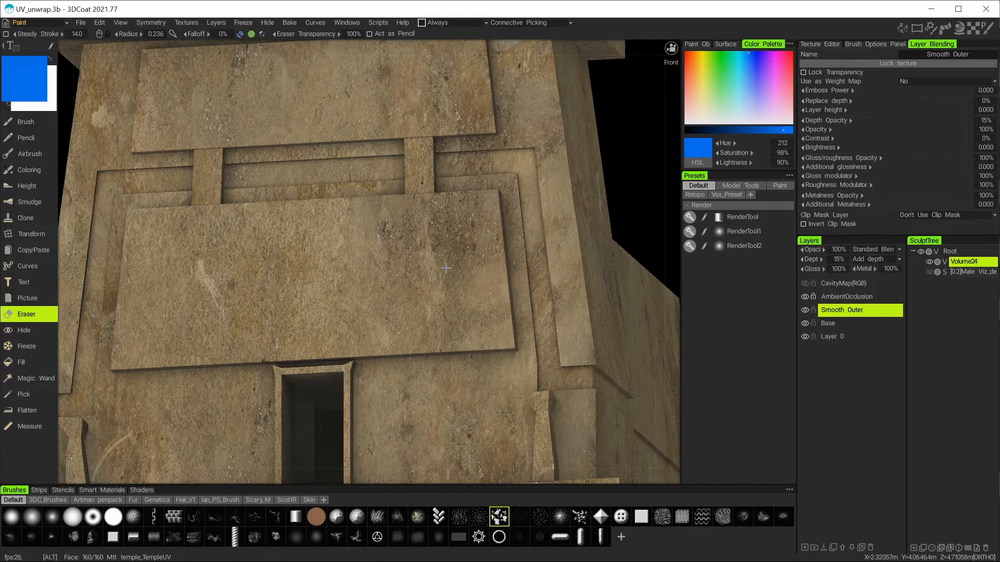
pyautogui.moveTo(446, 268)
pyautogui.keyDown('alt'); pyautogui.mouseDown(button='right')
pyautogui.moveTo(474, 282)
pyautogui.moveTo(512, 343)
pyautogui.mouseUp(button='right'); pyautogui.keyUp('alt')
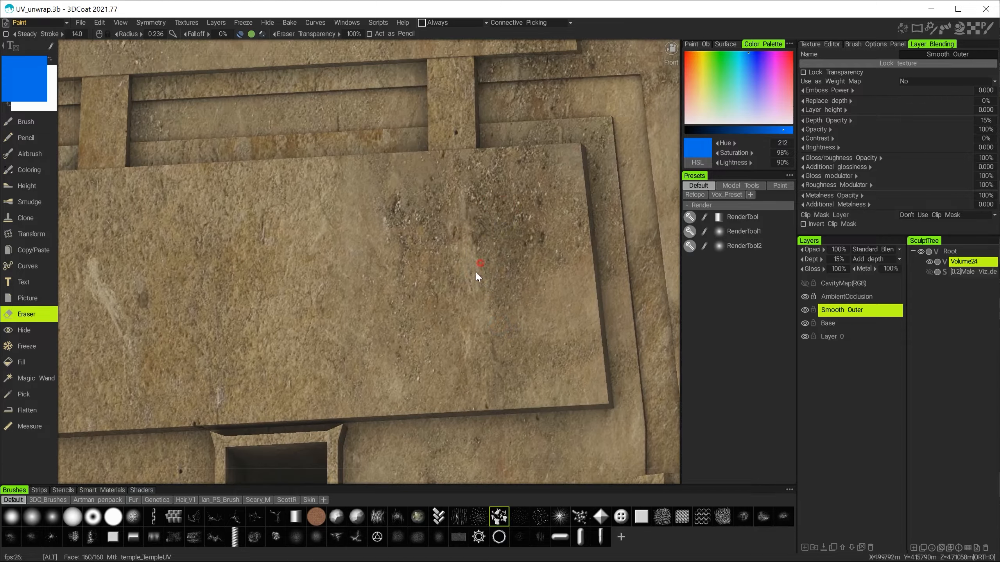
pyautogui.keyDown('alt'); pyautogui.moveTo(476, 272); pyautogui.dragTo(482, 267); pyautogui.keyUp('alt')
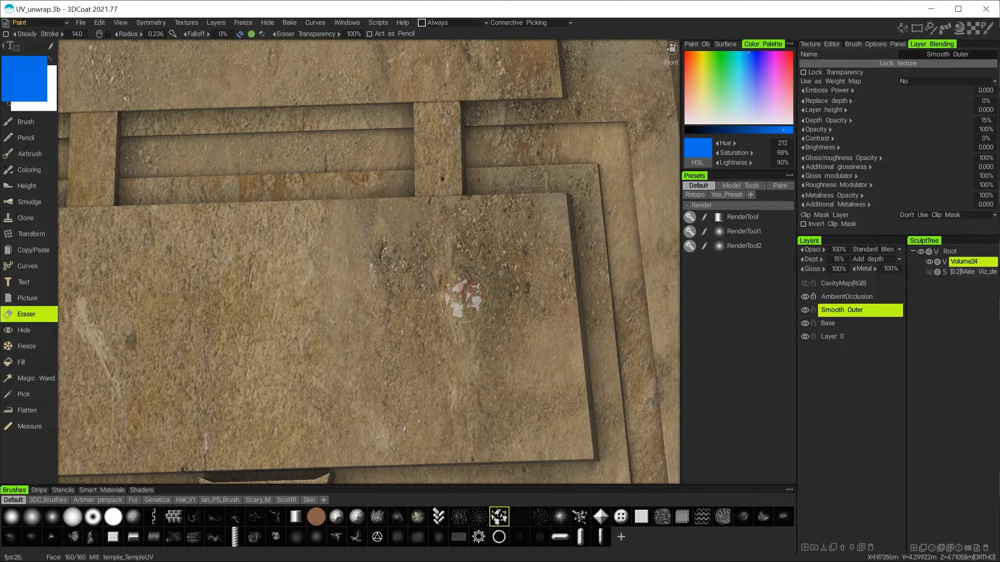
pyautogui.keyDown('alt'); pyautogui.moveTo(475, 258); pyautogui.dragTo(520, 267); pyautogui.keyUp('alt')
pyautogui.keyDown('alt'); pyautogui.moveTo(519, 262); pyautogui.dragTo(533, 275, button='right'); pyautogui.keyUp('alt')
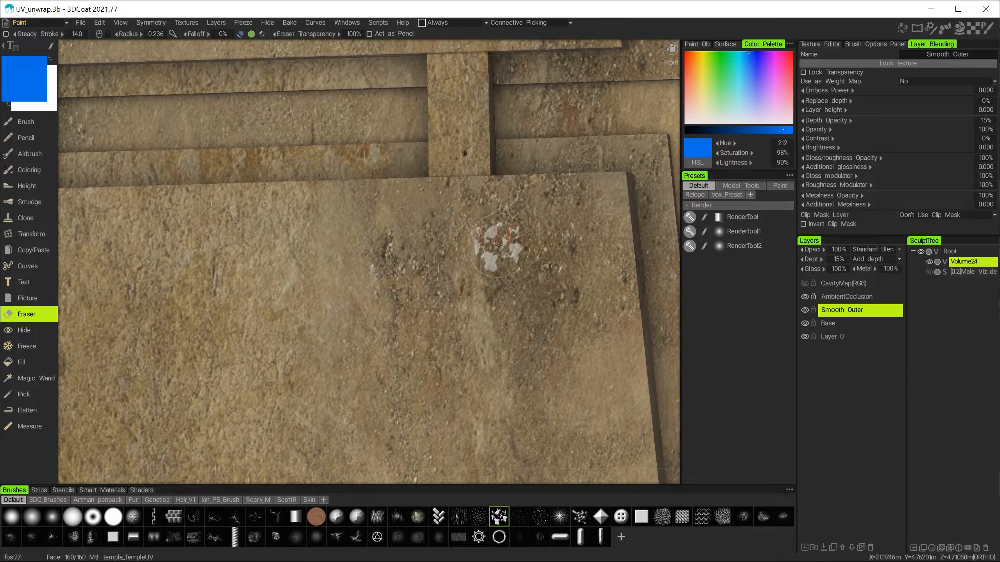
pyautogui.moveTo(499, 277)
pyautogui.mouseDown()
pyautogui.moveTo(500, 234)
pyautogui.moveTo(540, 232)
pyautogui.moveTo(521, 260)
pyautogui.mouseUp()
pyautogui.moveTo(494, 228); pyautogui.dragTo(515, 234)
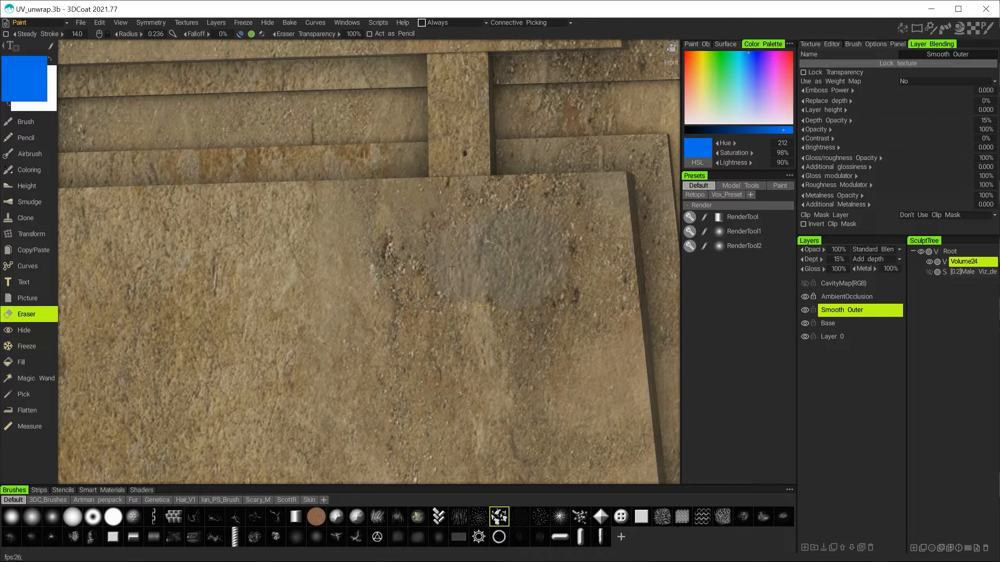
# Step: Undo the mirrored eraser strokes and turn off X-axis symmetry
pyautogui.moveTo(452, 267)
pyautogui.keyDown('alt'); pyautogui.mouseDown(button='right')
pyautogui.moveTo(254, 279)
pyautogui.moveTo(356, 321)
pyautogui.moveTo(324, 303)
pyautogui.moveTo(377, 276)
pyautogui.mouseUp(button='right'); pyautogui.keyUp('alt')
pyautogui.keyDown('alt'); pyautogui.moveTo(377, 276); pyautogui.dragTo(439, 249, button='middle'); pyautogui.keyUp('alt')
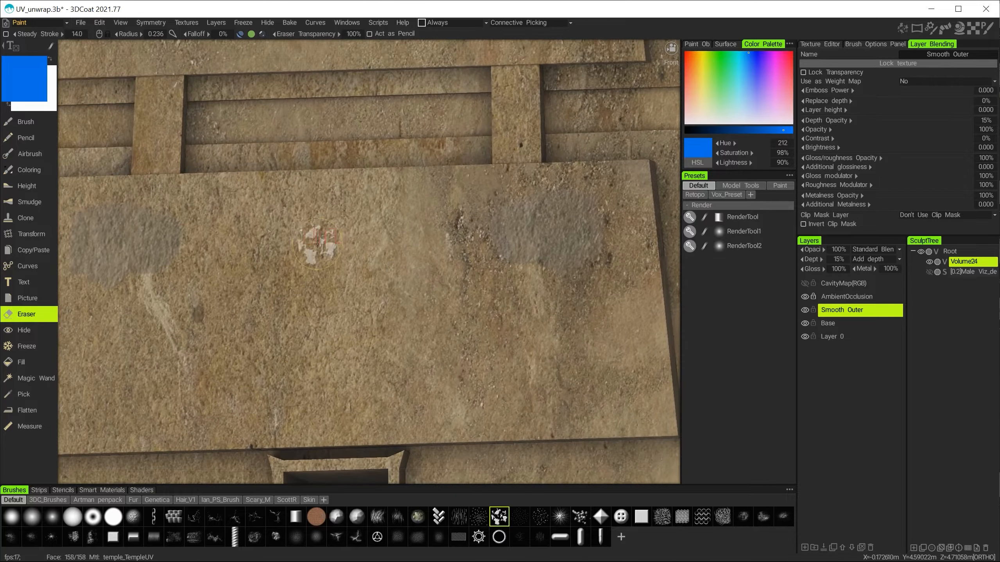
pyautogui.press('s')
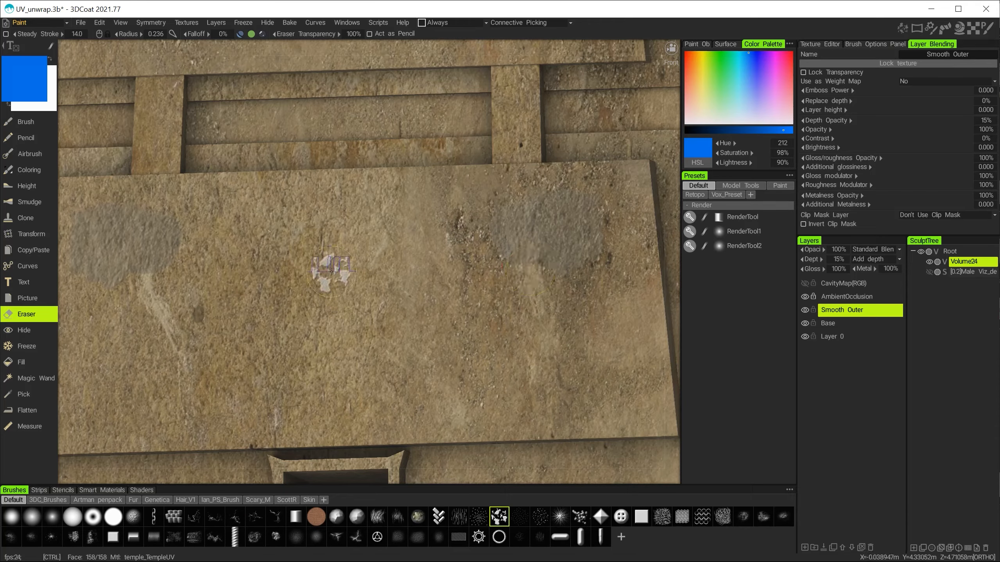
pyautogui.press('s')
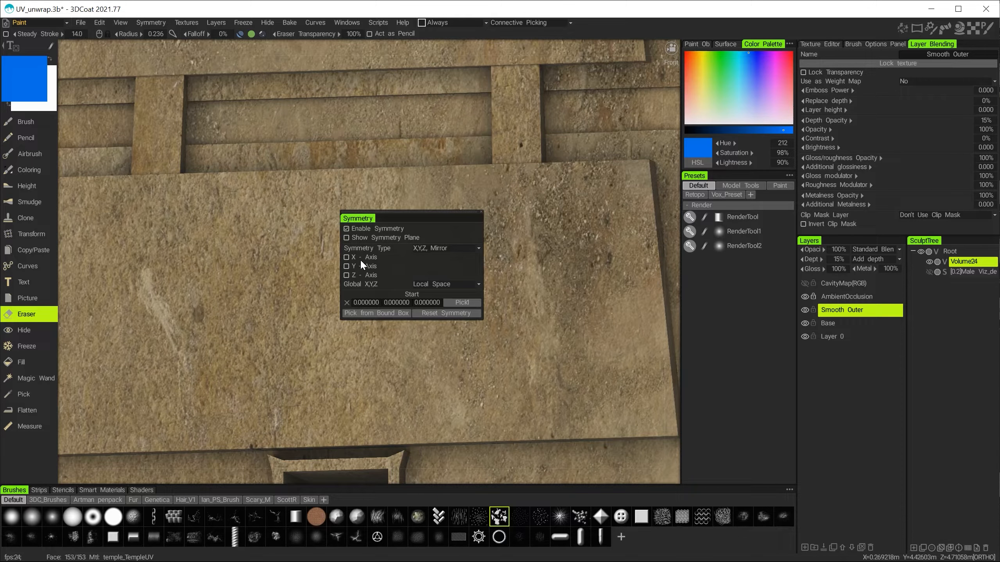
# Step: Erase an irregular vertical patch of the Smooth Outer layer near the upper right corner of the panel above the doorway
pyautogui.keyDown('alt'); pyautogui.moveTo(546, 240); pyautogui.dragTo(587, 225, button='right'); pyautogui.keyUp('alt')
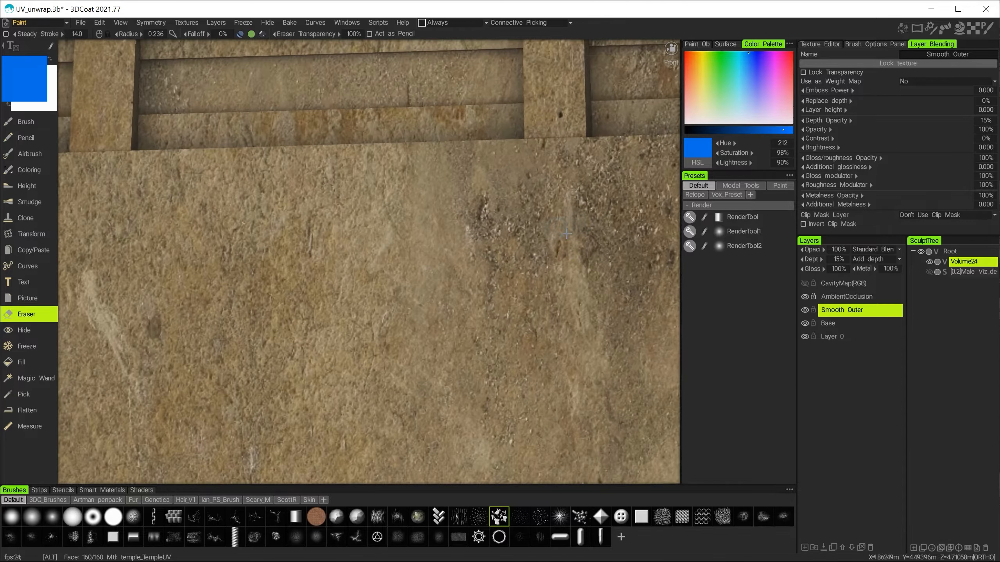
pyautogui.moveTo(587, 225)
pyautogui.keyDown('alt'); pyautogui.mouseDown(button='middle')
pyautogui.moveTo(532, 200)
pyautogui.moveTo(640, 219)
pyautogui.mouseUp(button='middle'); pyautogui.keyUp('alt')
pyautogui.keyDown('alt'); pyautogui.moveTo(452, 216); pyautogui.dragTo(397, 236, button='right'); pyautogui.keyUp('alt')
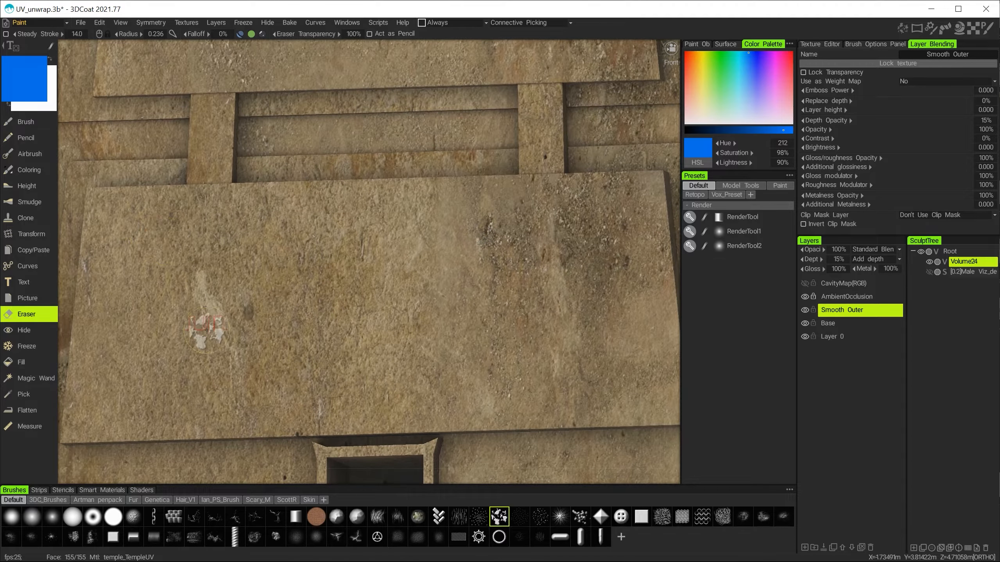
pyautogui.keyDown('alt'); pyautogui.moveTo(553, 229); pyautogui.dragTo(642, 252, button='right'); pyautogui.keyUp('alt')
pyautogui.moveTo(579, 221)
pyautogui.keyDown('alt'); pyautogui.mouseDown(button='middle')
pyautogui.moveTo(367, 205)
pyautogui.moveTo(313, 236)
pyautogui.mouseUp(button='middle'); pyautogui.keyUp('alt')
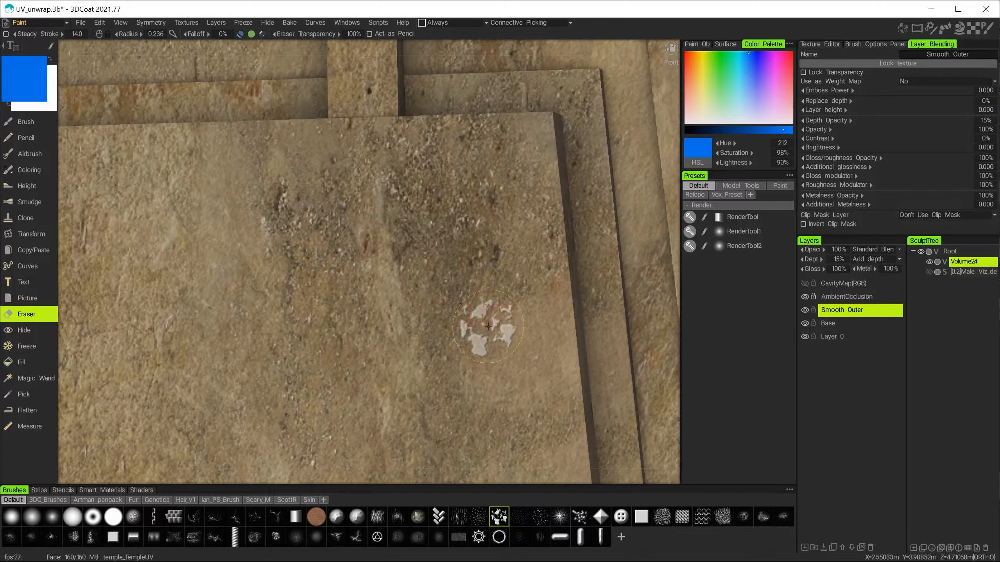
pyautogui.keyDown('alt'); pyautogui.moveTo(414, 220); pyautogui.dragTo(446, 240, button='right'); pyautogui.keyUp('alt')
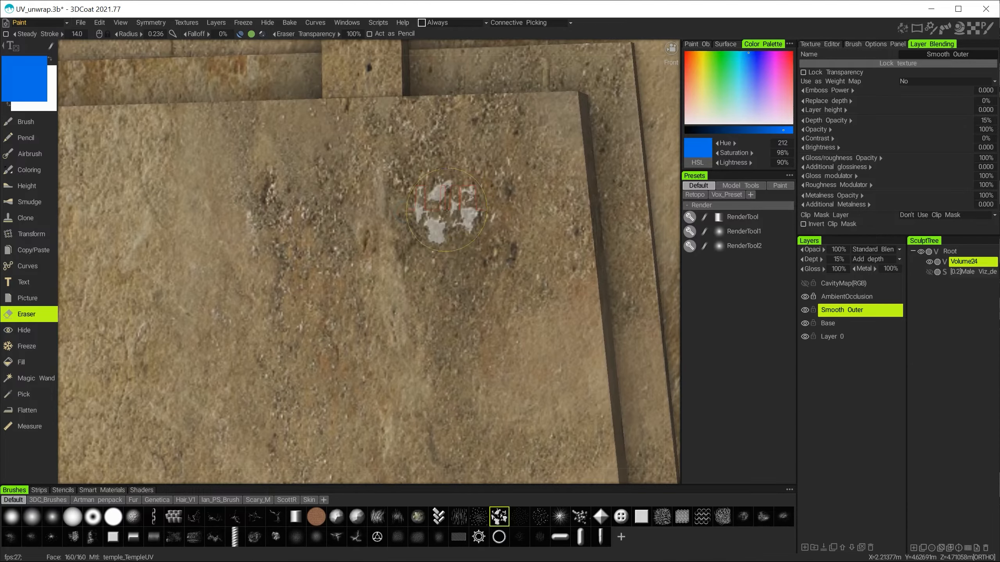
pyautogui.moveTo(438, 183); pyautogui.dragTo(436, 189)
pyautogui.moveTo(473, 223); pyautogui.dragTo(451, 253)
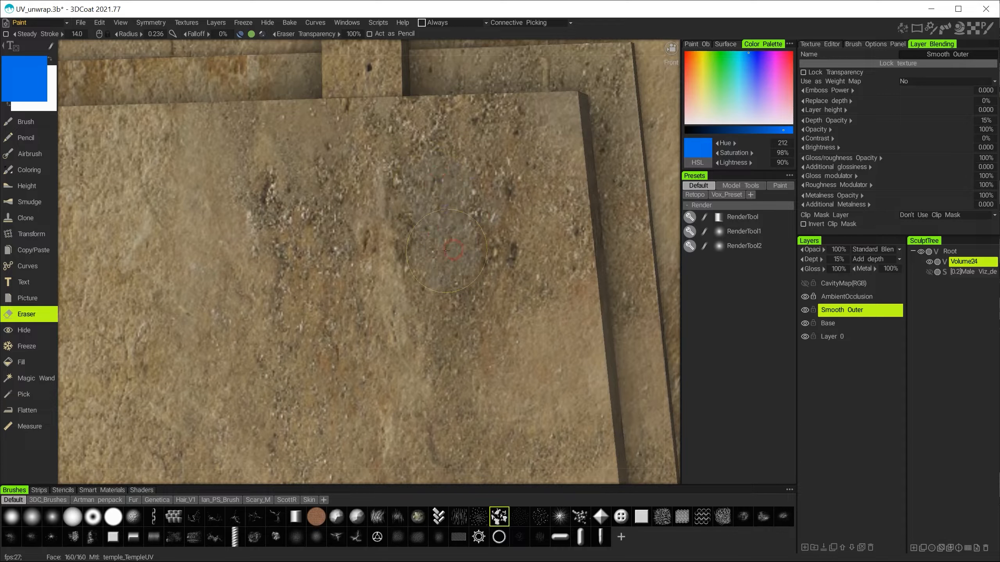
pyautogui.click(452, 294)
pyautogui.moveTo(456, 300); pyautogui.dragTo(473, 287)
pyautogui.moveTo(474, 199); pyautogui.dragTo(453, 169)
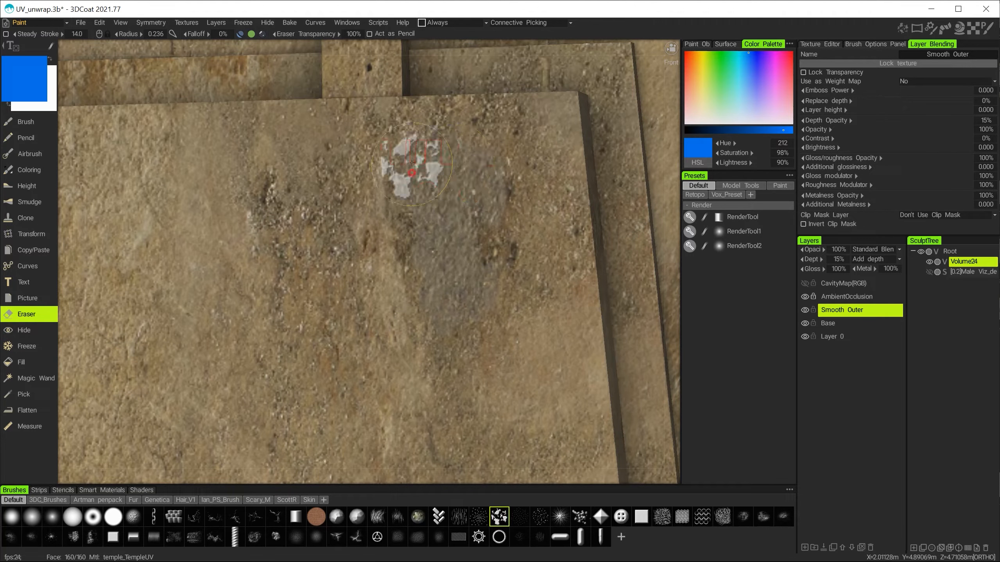
pyautogui.click(416, 198)
# Step: Erase a second irregular patch of the Smooth Outer layer left of the first, joining the two along their upper ends
pyautogui.click(319, 219)
pyautogui.moveTo(287, 210); pyautogui.dragTo(309, 252)
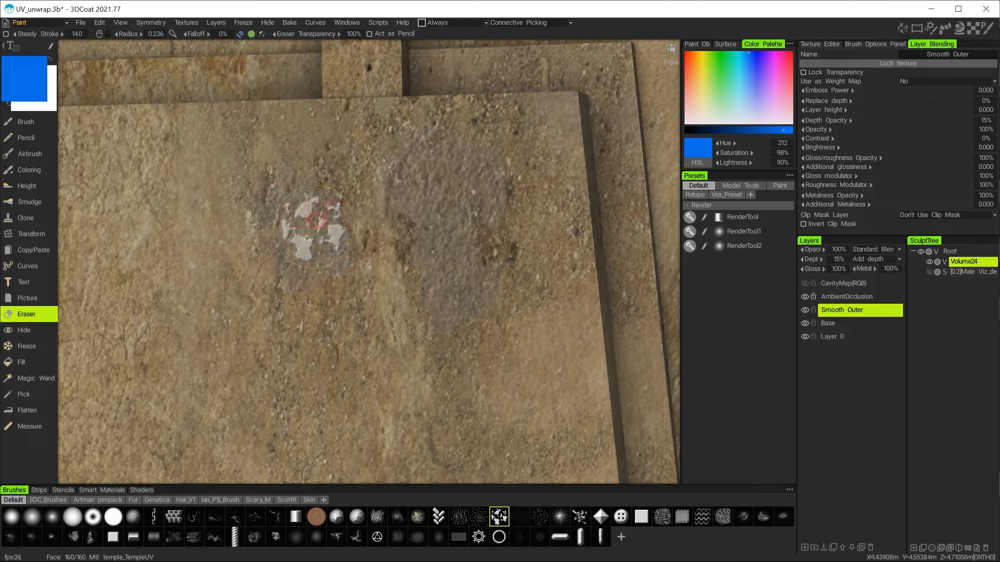
pyautogui.click(319, 186)
pyautogui.moveTo(319, 185); pyautogui.dragTo(339, 170)
pyautogui.click(305, 232)
pyautogui.click(295, 303)
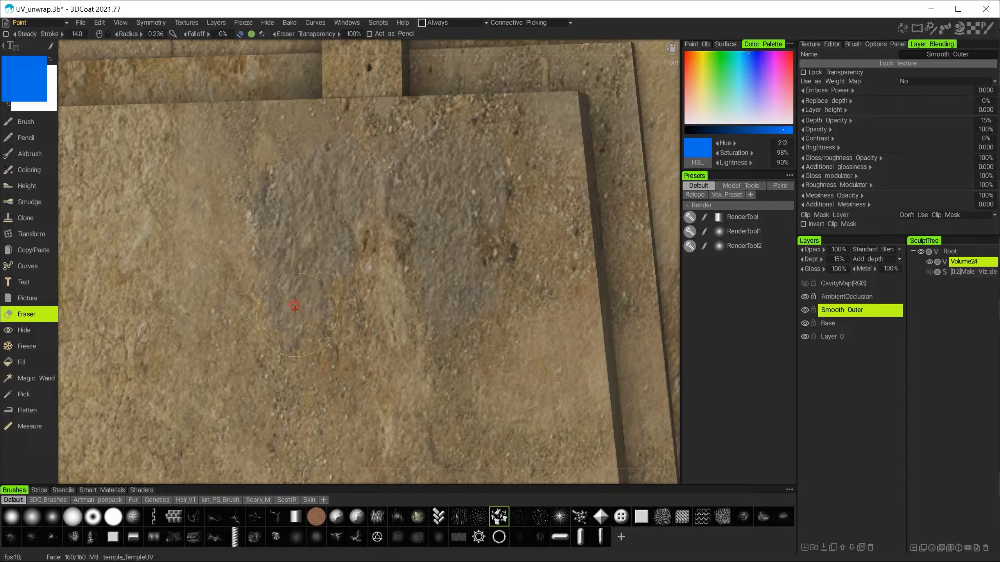
pyautogui.click(285, 315)
# Step: Extend the right erased patch farther down the panel and up toward its upper right corner
pyautogui.moveTo(456, 244)
pyautogui.keyDown('alt'); pyautogui.mouseDown()
pyautogui.moveTo(432, 247)
pyautogui.moveTo(452, 239)
pyautogui.moveTo(406, 321)
pyautogui.mouseUp(); pyautogui.keyUp('alt')
pyautogui.click(450, 270)
pyautogui.click(410, 400)
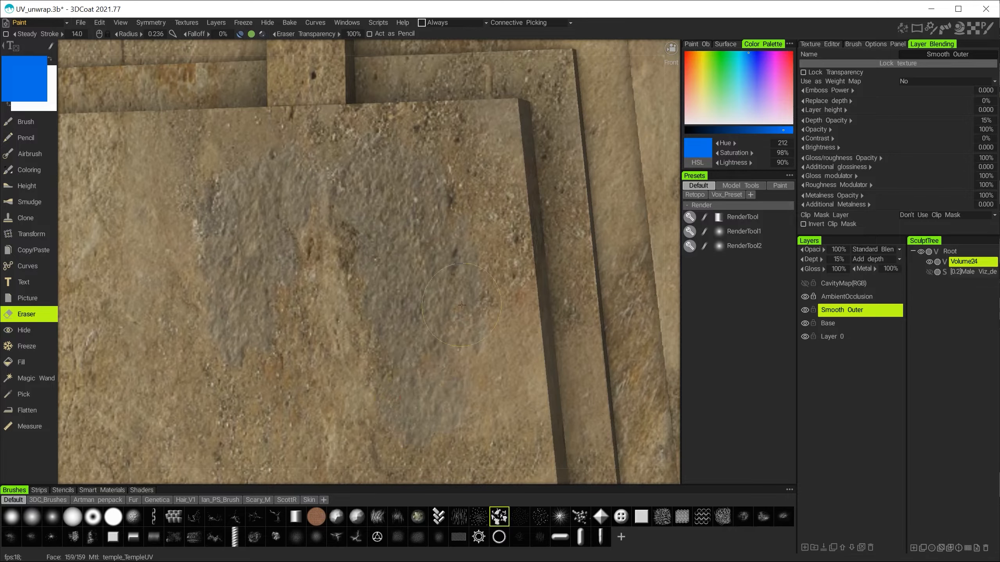
pyautogui.click(438, 147)
pyautogui.moveTo(354, 189); pyautogui.dragTo(423, 195)
pyautogui.click(454, 194)
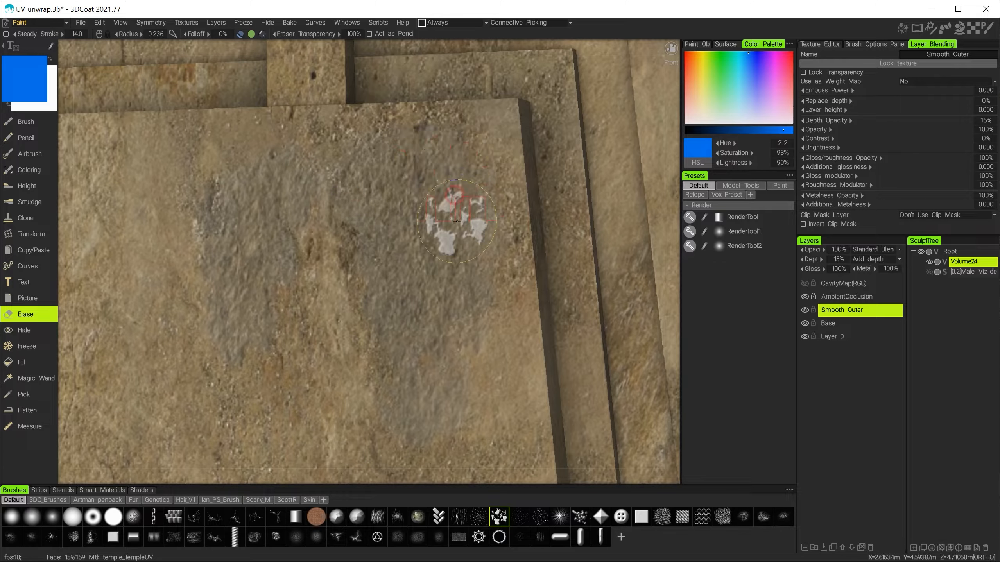
pyautogui.moveTo(371, 212); pyautogui.dragTo(433, 262)
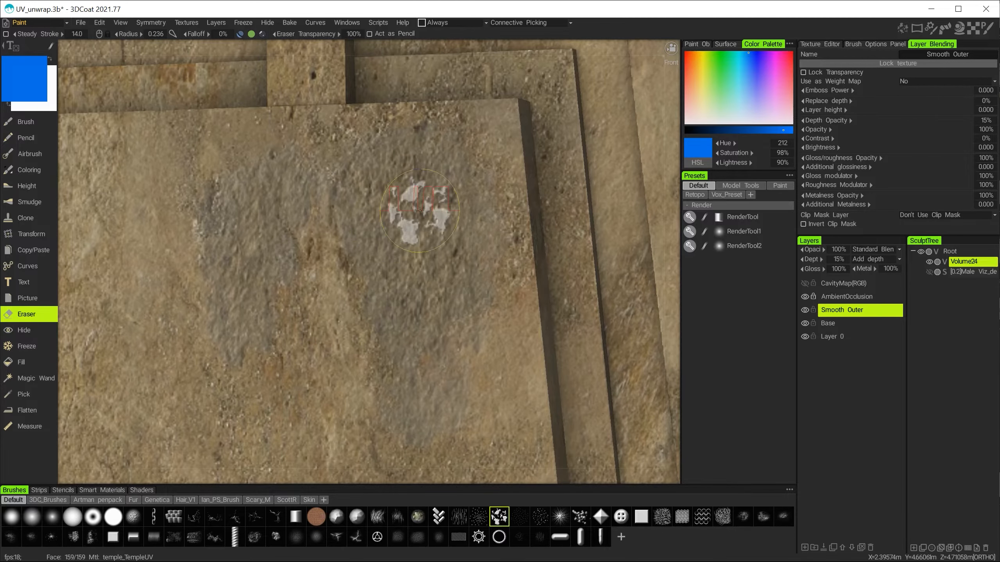
# Step: Erase irregular patches of the Smooth Outer layer along the lower wall between the doorway and the small right-hand pillar
pyautogui.keyDown('alt'); pyautogui.moveTo(422, 221); pyautogui.dragTo(296, 223, button='right'); pyautogui.keyUp('alt')
pyautogui.keyDown('alt'); pyautogui.moveTo(296, 222); pyautogui.dragTo(440, 350, button='middle'); pyautogui.keyUp('alt')
pyautogui.keyDown('alt'); pyautogui.moveTo(440, 350); pyautogui.dragTo(425, 265); pyautogui.keyUp('alt')
pyautogui.keyDown('alt'); pyautogui.moveTo(425, 264); pyautogui.dragTo(314, 32, button='middle'); pyautogui.keyUp('alt')
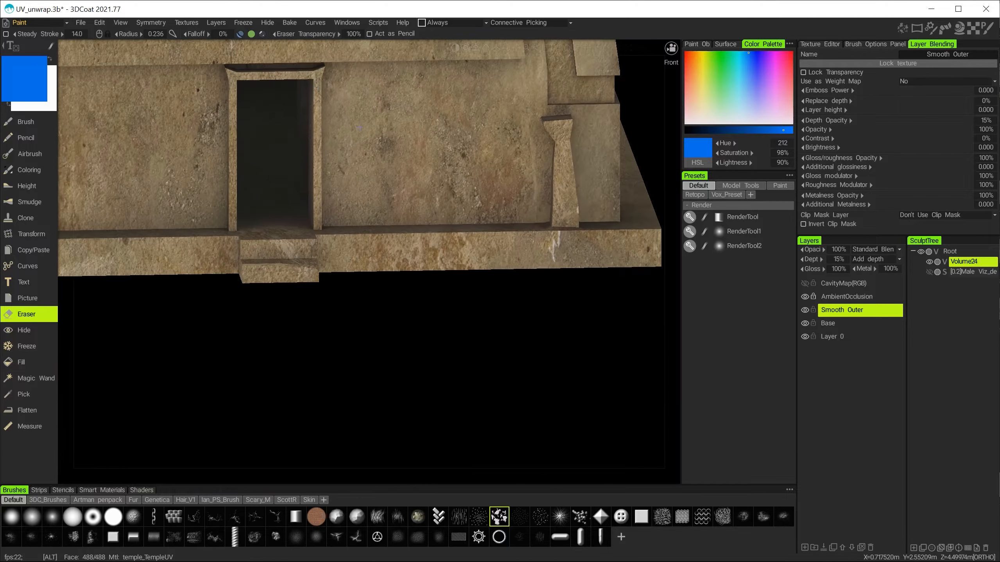
pyautogui.keyDown('alt'); pyautogui.moveTo(464, 220); pyautogui.dragTo(385, 288); pyautogui.keyUp('alt')
pyautogui.keyDown('alt'); pyautogui.moveTo(386, 289); pyautogui.dragTo(418, 269, button='right'); pyautogui.keyUp('alt')
pyautogui.keyDown('alt'); pyautogui.moveTo(417, 270); pyautogui.dragTo(508, 139, button='middle'); pyautogui.keyUp('alt')
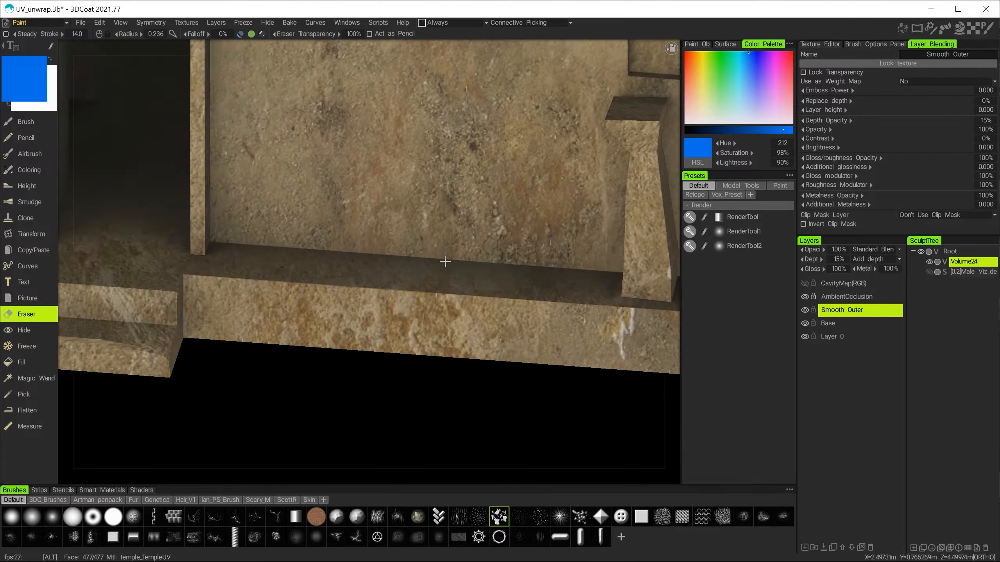
pyautogui.keyDown('alt'); pyautogui.moveTo(444, 261); pyautogui.dragTo(441, 299); pyautogui.keyUp('alt')
pyautogui.moveTo(330, 297)
pyautogui.mouseDown()
pyautogui.moveTo(313, 331)
pyautogui.moveTo(328, 328)
pyautogui.mouseUp()
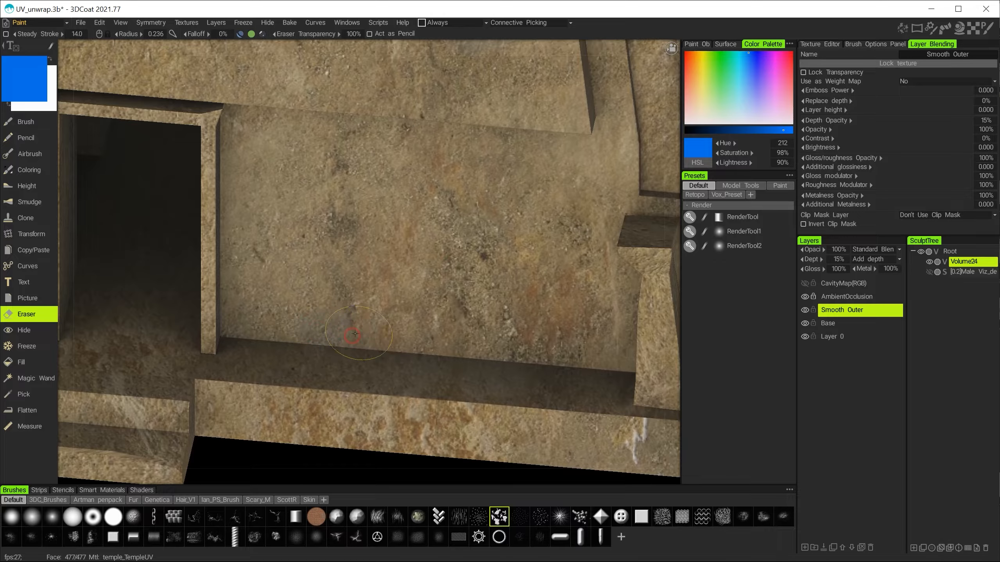
pyautogui.moveTo(376, 285); pyautogui.dragTo(372, 290)
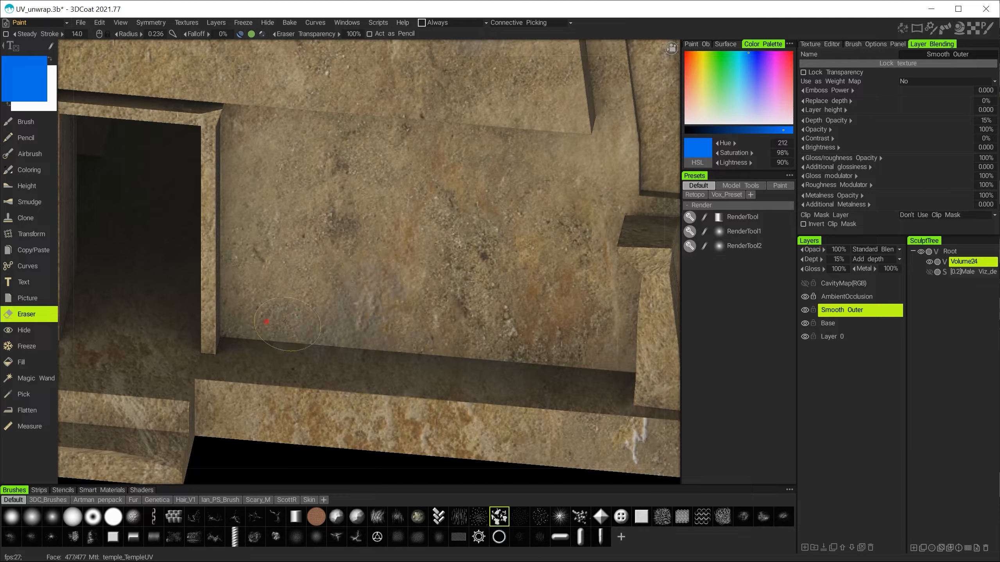
pyautogui.moveTo(285, 321)
pyautogui.mouseDown()
pyautogui.moveTo(488, 332)
pyautogui.moveTo(504, 311)
pyautogui.moveTo(426, 285)
pyautogui.mouseUp()
# Step: Extend the erased area along the foot of that wall and onto the ledge toward the small pillar
pyautogui.moveTo(427, 284)
pyautogui.keyDown('alt'); pyautogui.mouseDown(button='middle')
pyautogui.moveTo(514, 95)
pyautogui.moveTo(398, 268)
pyautogui.mouseUp(button='middle'); pyautogui.keyUp('alt')
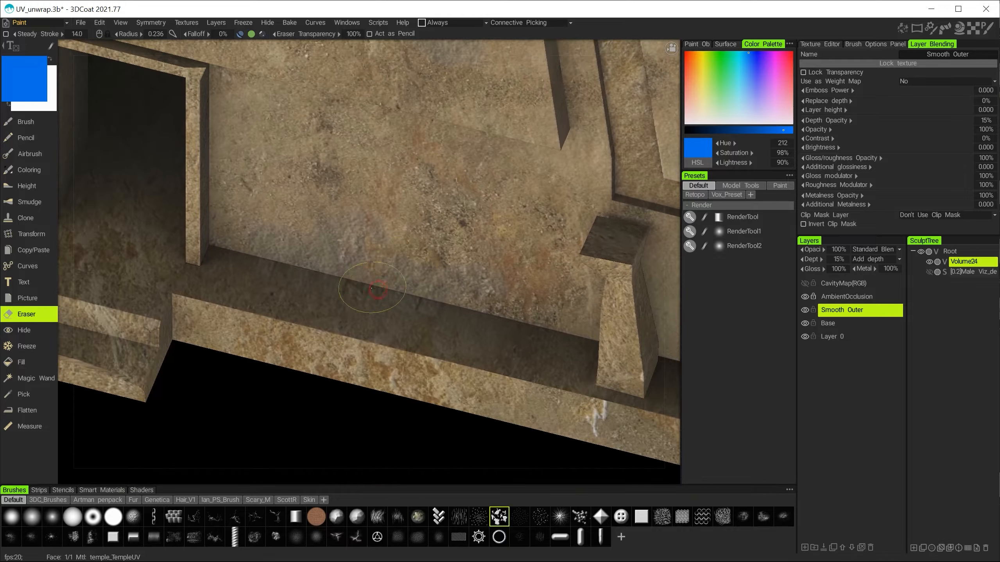
pyautogui.click(421, 302)
pyautogui.click(471, 306)
pyautogui.click(520, 311)
pyautogui.click(447, 253)
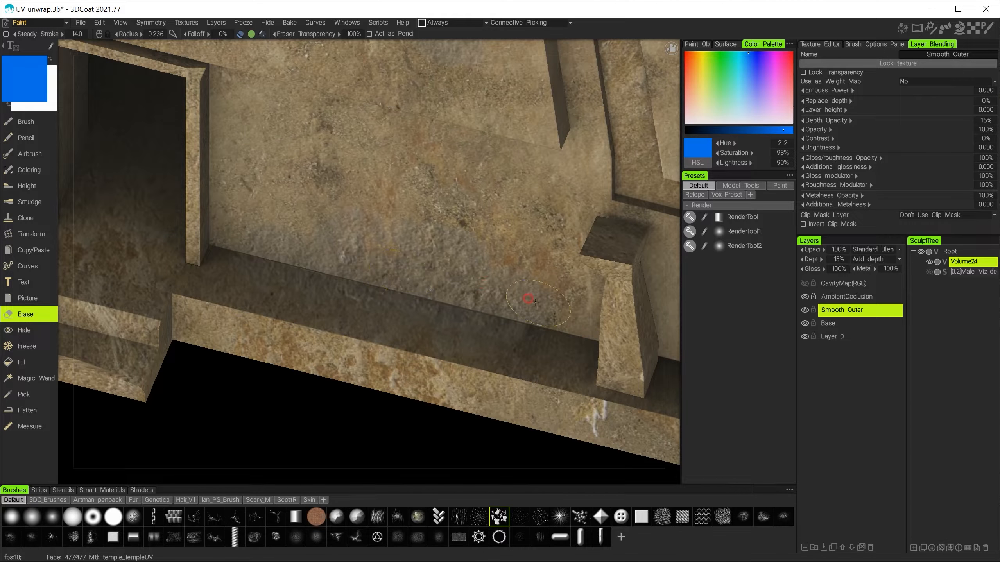
# Step: Erase Smooth Outer patches on the wall left of the doorway, reducing the eraser radius to 0.192
pyautogui.keyDown('alt'); pyautogui.moveTo(547, 318); pyautogui.dragTo(433, 226, button='middle'); pyautogui.keyUp('alt')
pyautogui.keyDown('alt'); pyautogui.moveTo(433, 226); pyautogui.dragTo(454, 192); pyautogui.keyUp('alt')
pyautogui.keyDown('alt'); pyautogui.moveTo(415, 264); pyautogui.dragTo(296, 371, button='middle'); pyautogui.keyUp('alt')
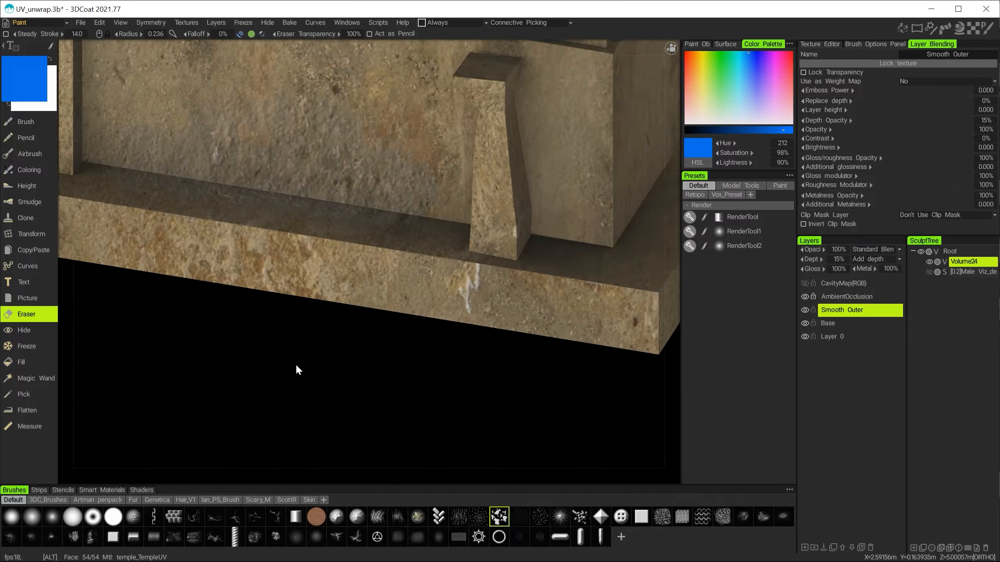
pyautogui.keyDown('alt'); pyautogui.moveTo(385, 195); pyautogui.dragTo(321, 343, button='middle'); pyautogui.keyUp('alt')
pyautogui.keyDown('alt'); pyautogui.moveTo(321, 343); pyautogui.dragTo(315, 374, button='right'); pyautogui.keyUp('alt')
pyautogui.keyDown('alt'); pyautogui.moveTo(315, 374); pyautogui.dragTo(537, 468, button='middle'); pyautogui.keyUp('alt')
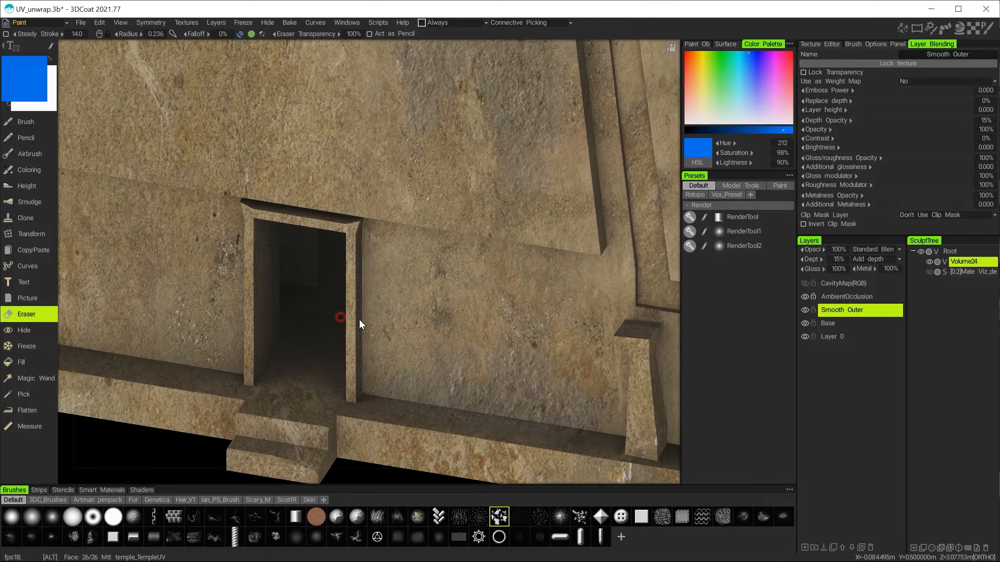
pyautogui.keyDown('alt'); pyautogui.moveTo(359, 318); pyautogui.dragTo(388, 308); pyautogui.keyUp('alt')
pyautogui.keyDown('alt'); pyautogui.moveTo(391, 311); pyautogui.dragTo(357, 309, button='middle'); pyautogui.keyUp('alt')
pyautogui.click(331, 341)
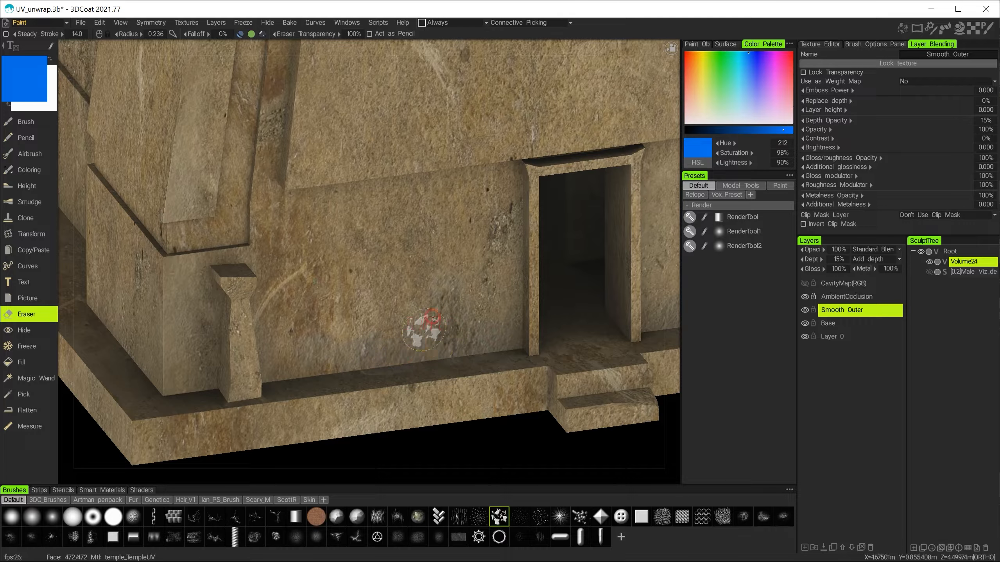
pyautogui.scroll(5, 433, 317)
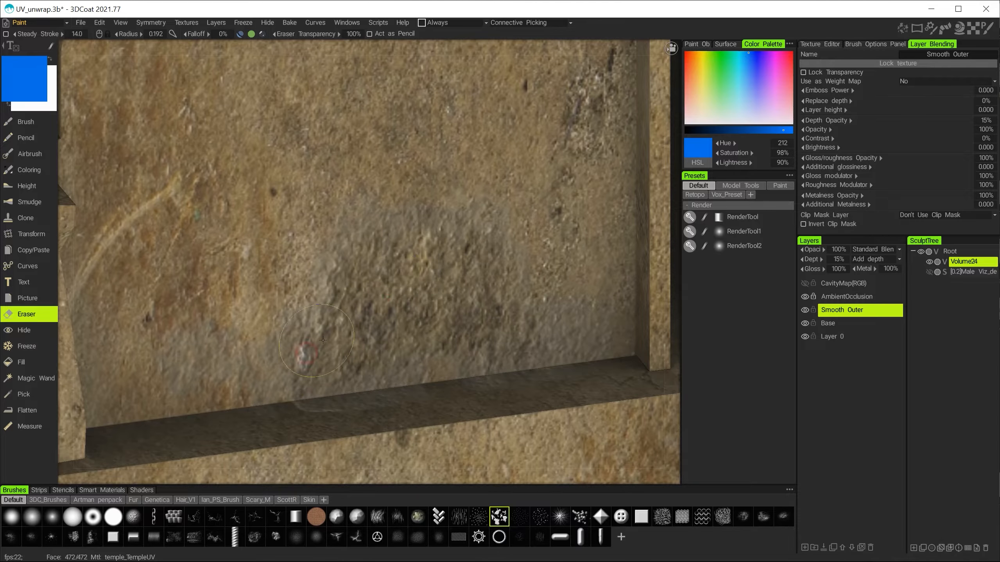
pyautogui.keyDown('alt'); pyautogui.moveTo(323, 340); pyautogui.dragTo(320, 246); pyautogui.keyUp('alt')
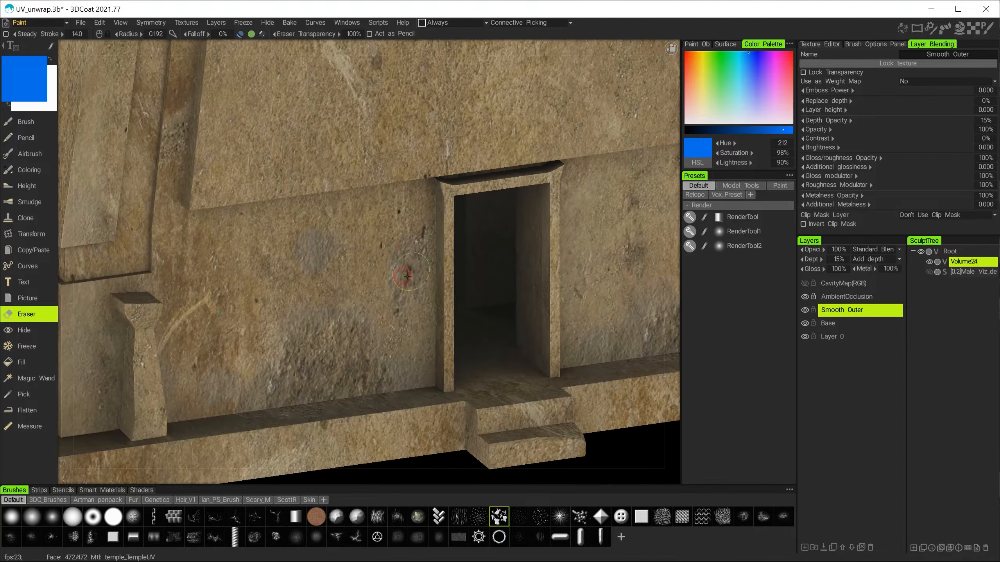
# Step: Erase Smooth Outer patches on the upper wall right of the doorway and across the uppermost front panel
pyautogui.keyDown('alt'); pyautogui.moveTo(394, 261); pyautogui.dragTo(398, 252); pyautogui.keyUp('alt')
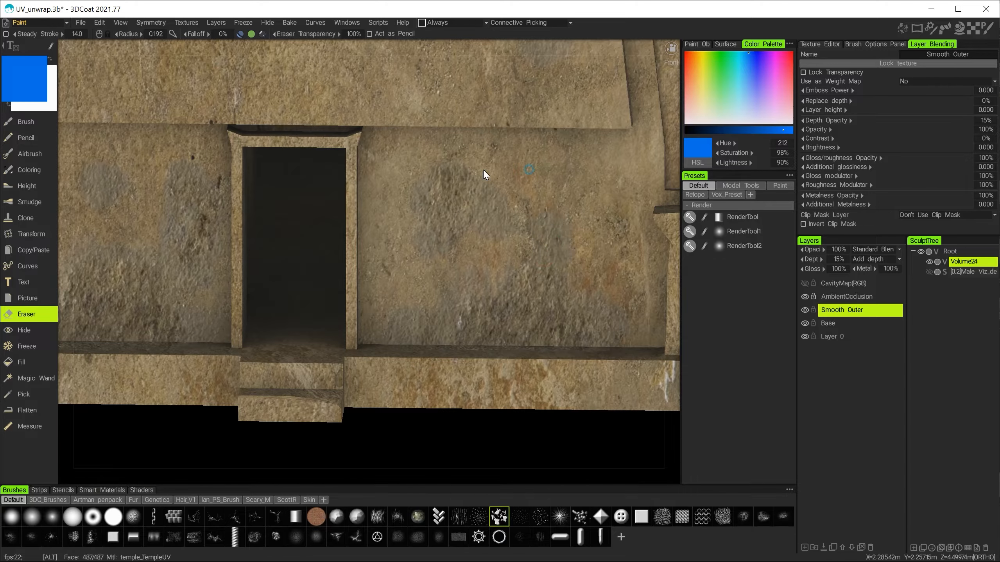
pyautogui.keyDown('alt'); pyautogui.moveTo(484, 172); pyautogui.dragTo(376, 261); pyautogui.keyUp('alt')
pyautogui.scroll(2, 376, 261)
pyautogui.scroll(2, 543, 264)
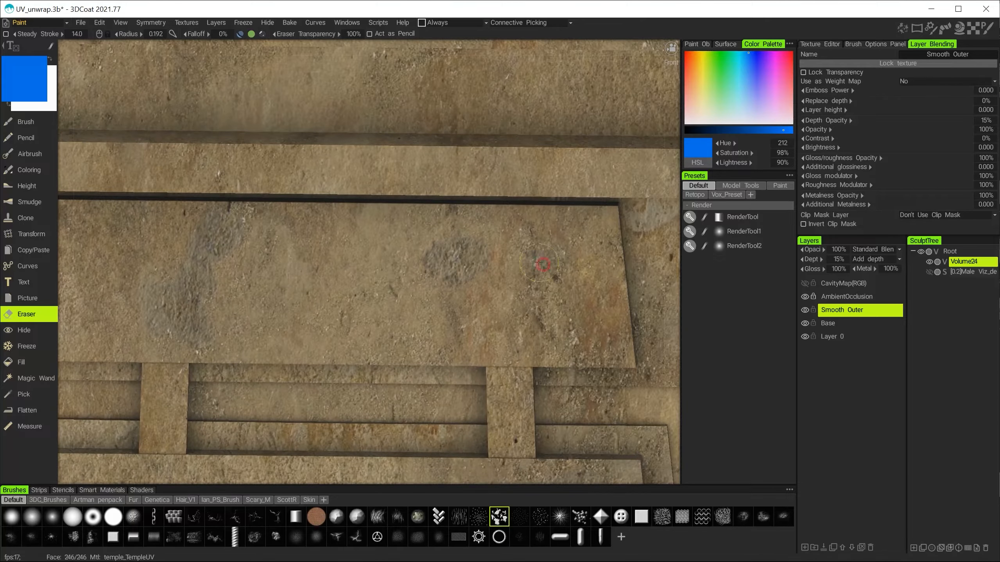
pyautogui.keyDown('alt'); pyautogui.moveTo(582, 345); pyautogui.dragTo(308, 212); pyautogui.keyUp('alt')
# Step: Erase Smooth Outer patches near the upper edge of the temple's right side wall, on both sides of the step
pyautogui.scroll(5, 238, 312)
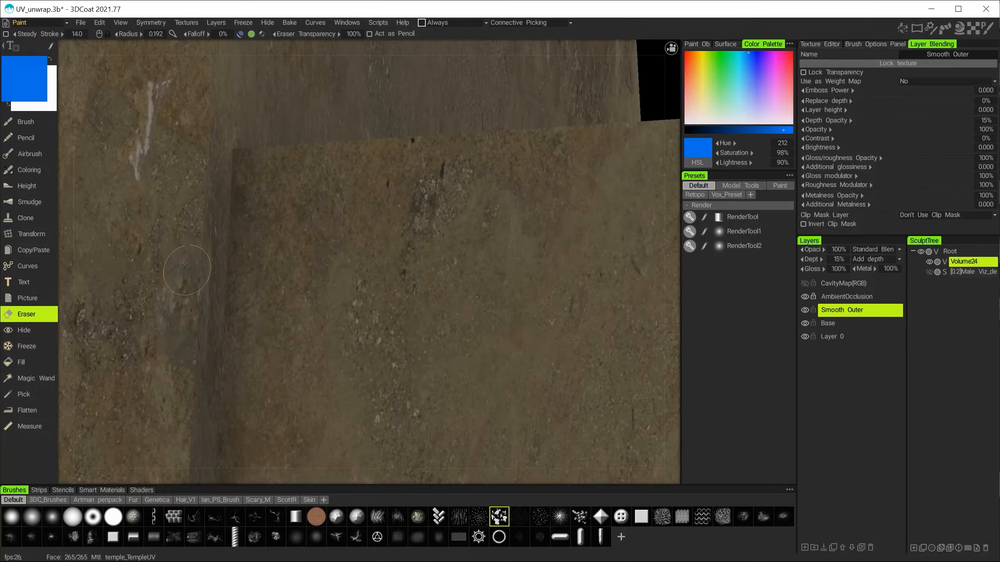
pyautogui.keyDown('alt'); pyautogui.moveTo(239, 313); pyautogui.dragTo(441, 187); pyautogui.keyUp('alt')
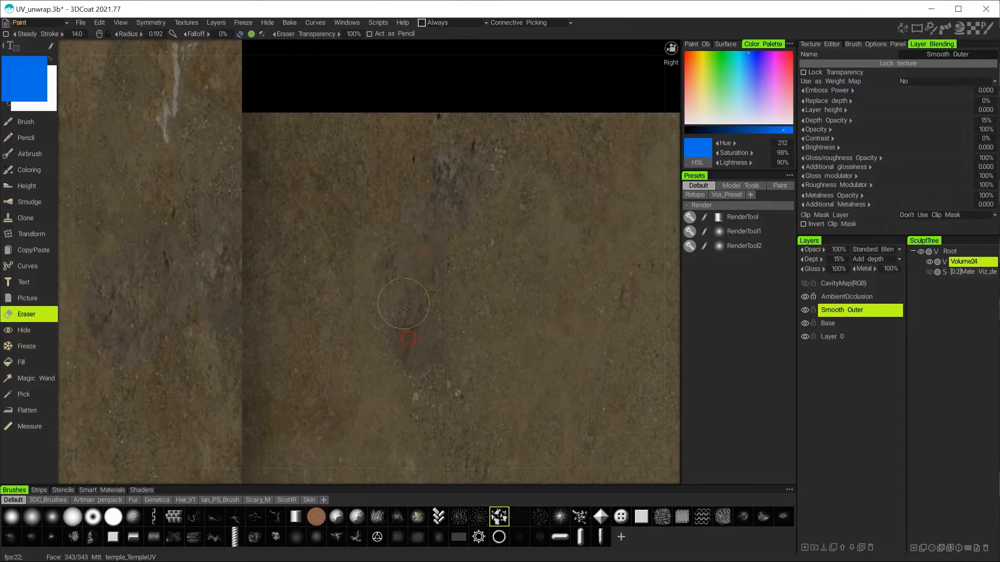
pyautogui.scroll(-5, 279, 123)
# Step: Erase the Smooth Outer layer along the foot and ledge of the right side wall, changing to a speckled splatter alpha
pyautogui.keyDown('alt'); pyautogui.moveTo(279, 123); pyautogui.dragTo(460, 364); pyautogui.keyUp('alt')
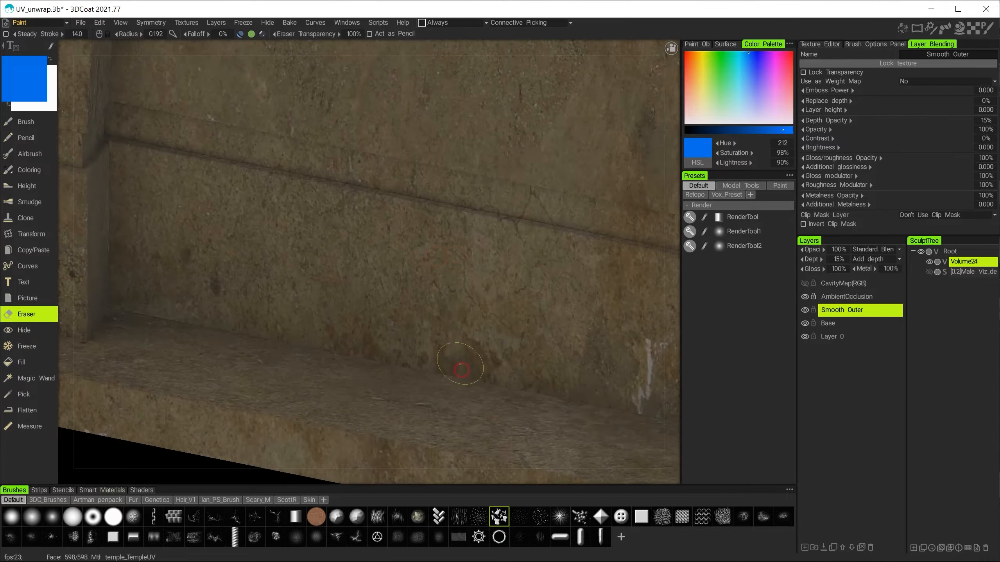
pyautogui.keyDown('alt'); pyautogui.moveTo(376, 351); pyautogui.dragTo(340, 357); pyautogui.keyUp('alt')
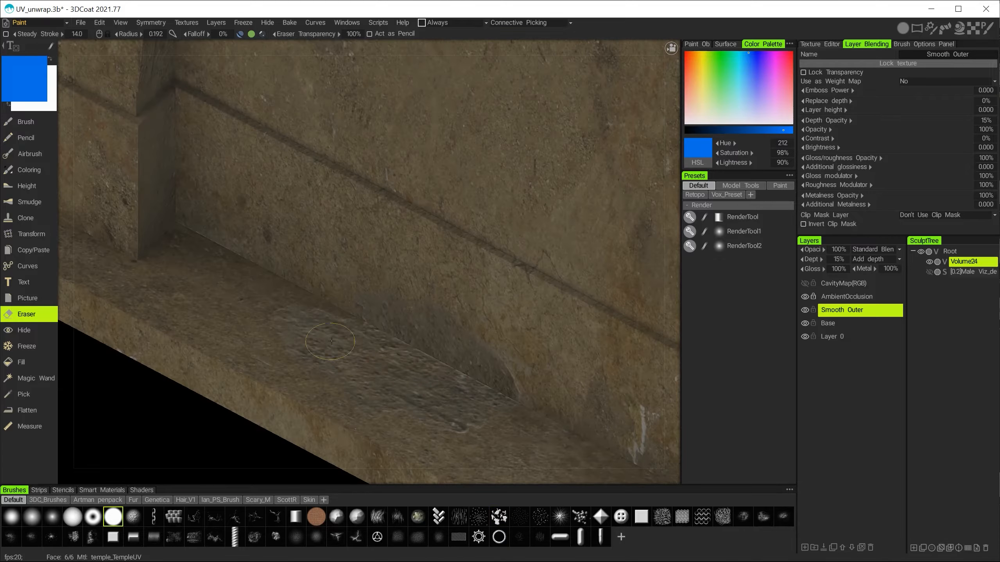
pyautogui.keyDown('alt'); pyautogui.moveTo(317, 262); pyautogui.dragTo(356, 316); pyautogui.keyUp('alt')
pyautogui.keyDown('alt'); pyautogui.moveTo(279, 305); pyautogui.dragTo(275, 284); pyautogui.keyUp('alt')
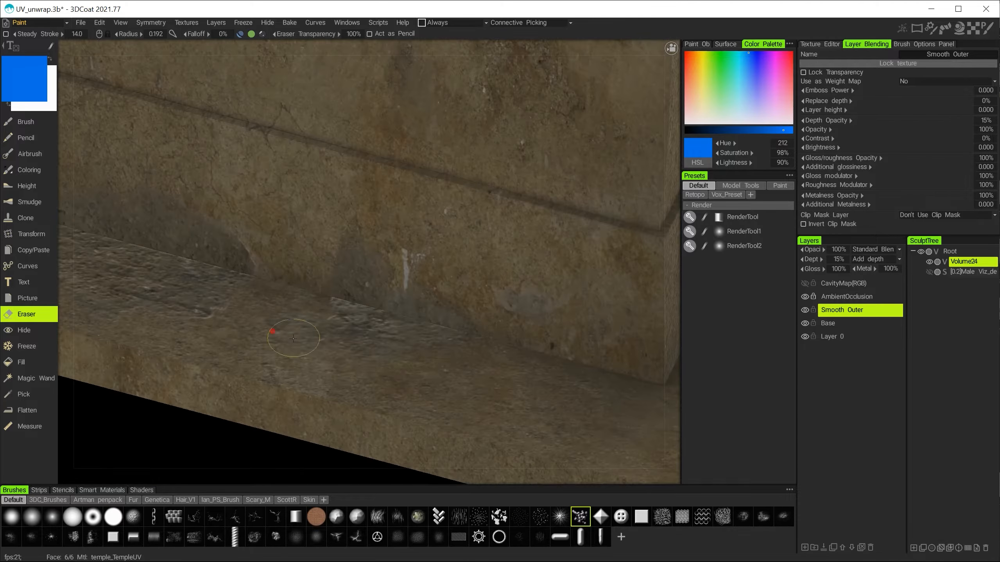
pyautogui.click(234, 320)
pyautogui.moveTo(234, 319)
pyautogui.keyDown('alt'); pyautogui.mouseDown()
pyautogui.moveTo(242, 174)
pyautogui.moveTo(401, 261)
pyautogui.moveTo(395, 273)
pyautogui.mouseUp(); pyautogui.keyUp('alt')
pyautogui.scroll(3, 391, 276)
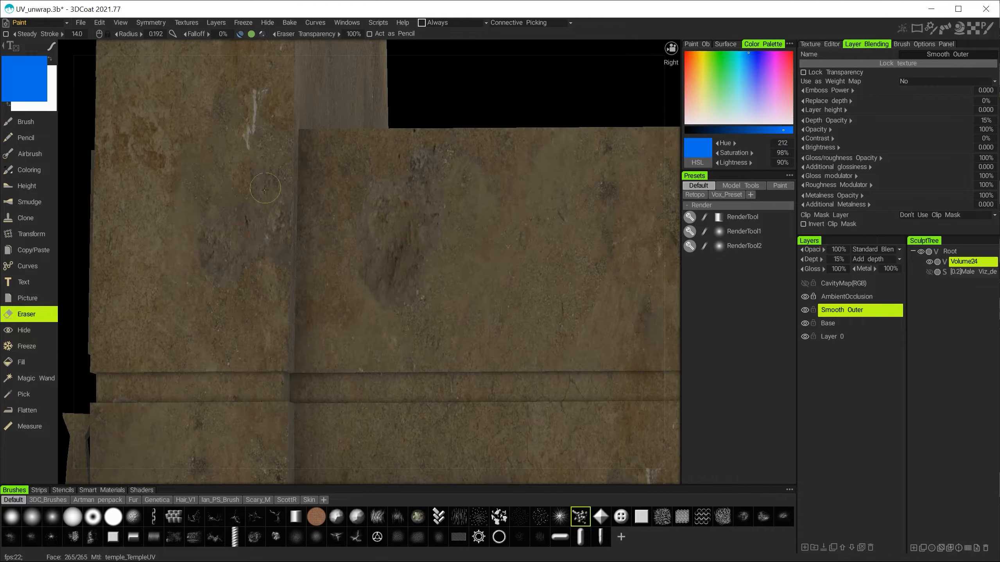
# Step: Try other eraser alphas, then set a rough chipped alpha with freehand strokes and a radius of 0.192
pyautogui.keyDown('alt'); pyautogui.moveTo(265, 190); pyautogui.dragTo(457, 241); pyautogui.keyUp('alt')
pyautogui.keyDown('alt'); pyautogui.moveTo(544, 258); pyautogui.dragTo(260, 460); pyautogui.keyUp('alt')
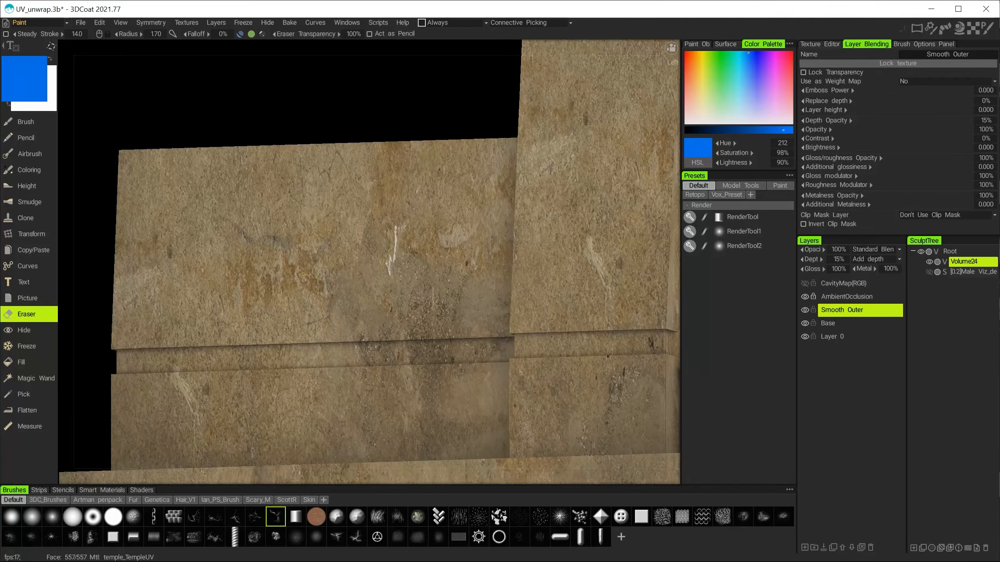
pyautogui.keyDown('alt'); pyautogui.moveTo(367, 249); pyautogui.dragTo(307, 275); pyautogui.keyUp('alt')
pyautogui.keyDown('alt'); pyautogui.moveTo(411, 302); pyautogui.dragTo(470, 259); pyautogui.keyUp('alt')
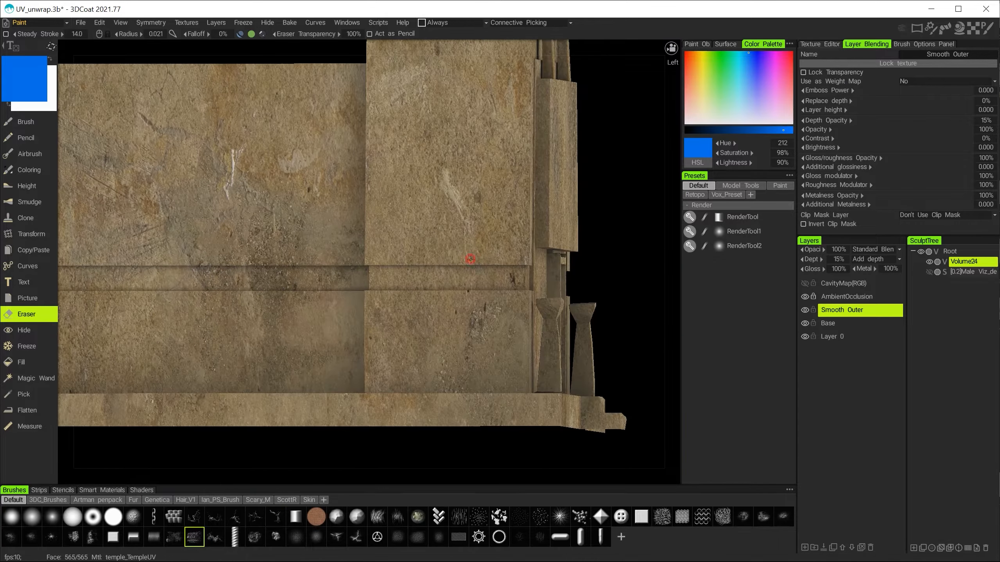
pyautogui.keyDown('alt'); pyautogui.moveTo(385, 190); pyautogui.dragTo(579, 244); pyautogui.keyUp('alt')
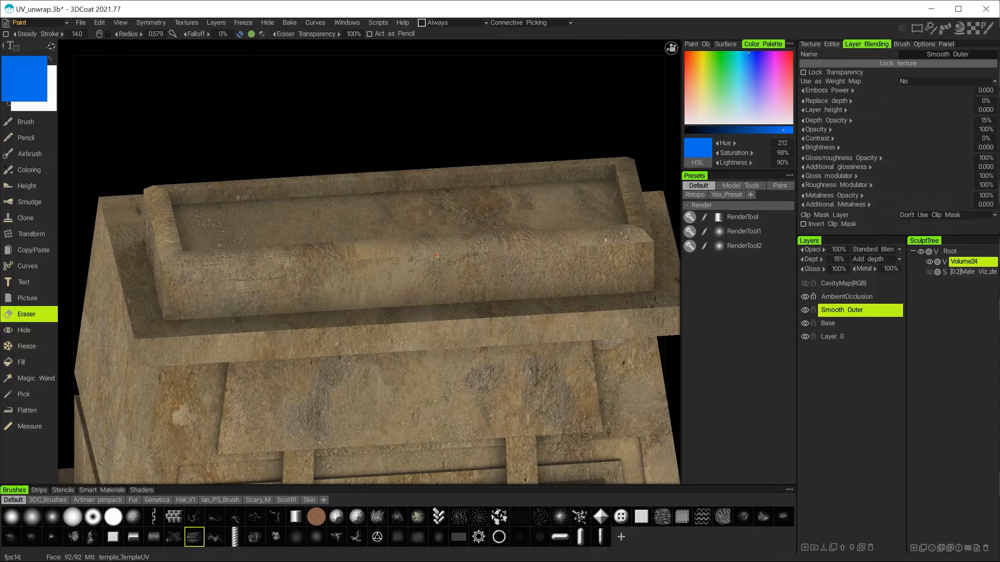
pyautogui.keyDown('alt'); pyautogui.moveTo(436, 256); pyautogui.dragTo(314, 468); pyautogui.keyUp('alt')
pyautogui.click(93, 536)
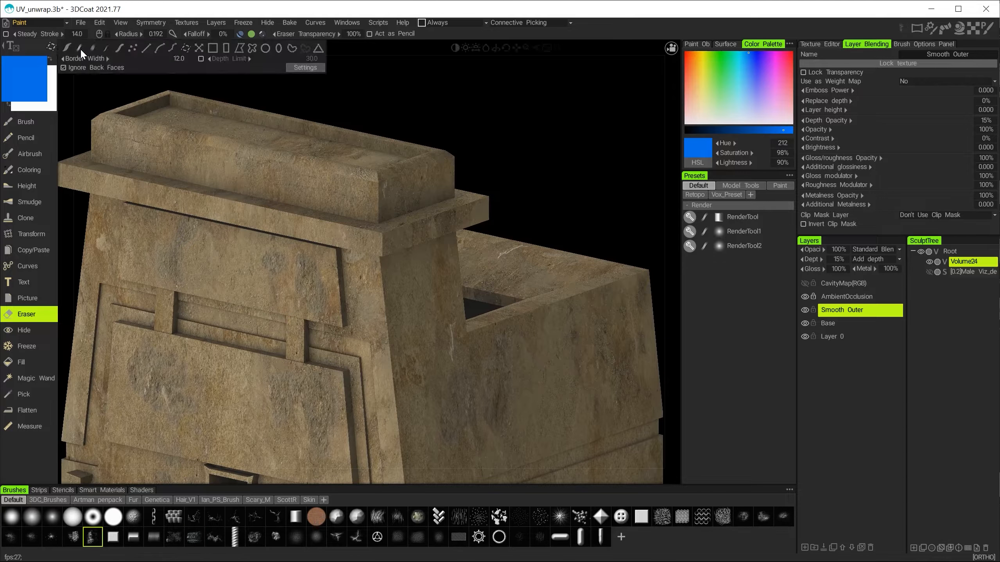
# Step: Erase Smooth Outer patches along the edges and corners of the rooftop block
pyautogui.scroll(3, 352, 98)
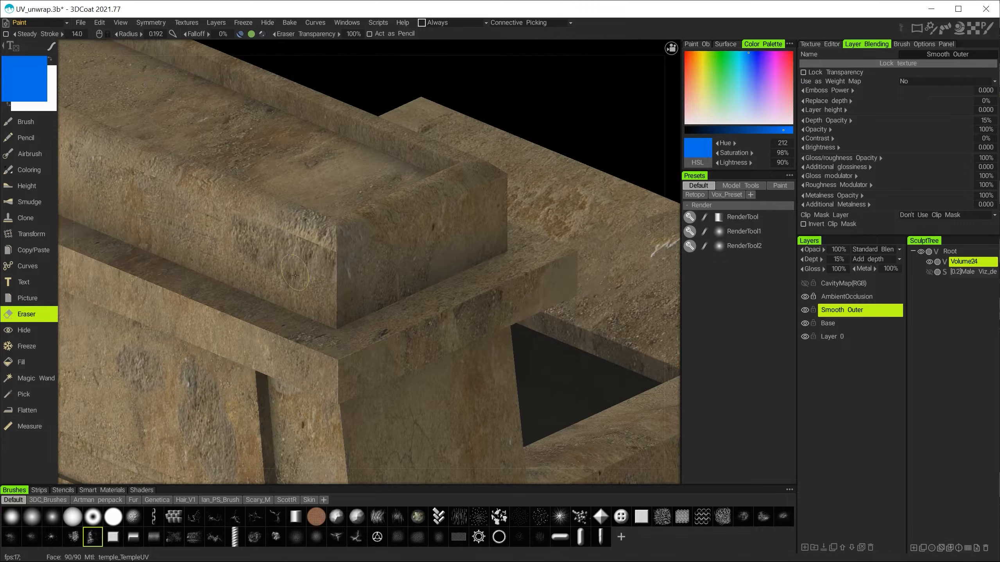
pyautogui.scroll(3, 321, 364)
pyautogui.keyDown('alt'); pyautogui.moveTo(497, 410); pyautogui.dragTo(382, 300); pyautogui.keyUp('alt')
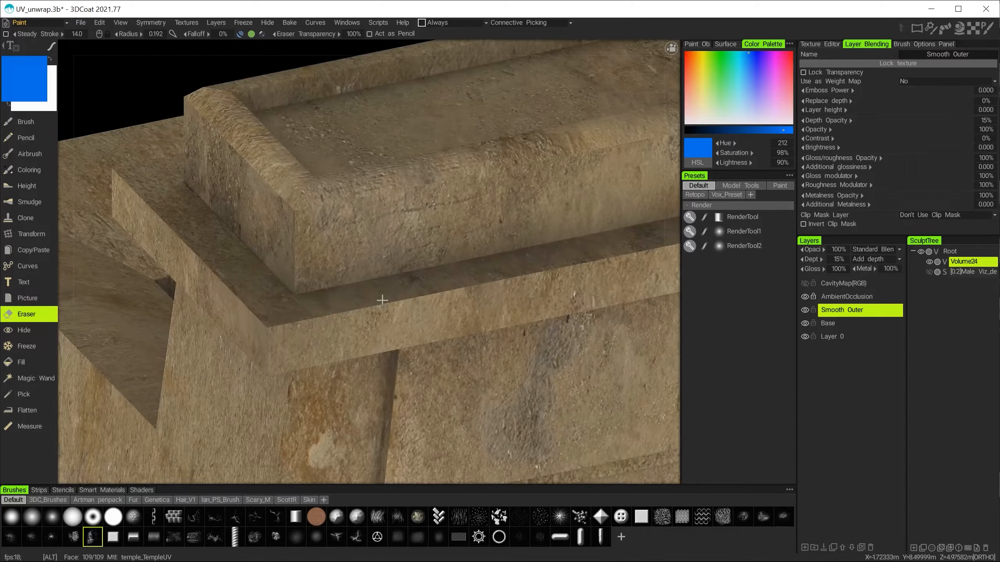
pyautogui.keyDown('alt'); pyautogui.moveTo(293, 329); pyautogui.dragTo(344, 256); pyautogui.keyUp('alt')
pyautogui.keyDown('alt'); pyautogui.moveTo(428, 271); pyautogui.dragTo(387, 261); pyautogui.keyUp('alt')
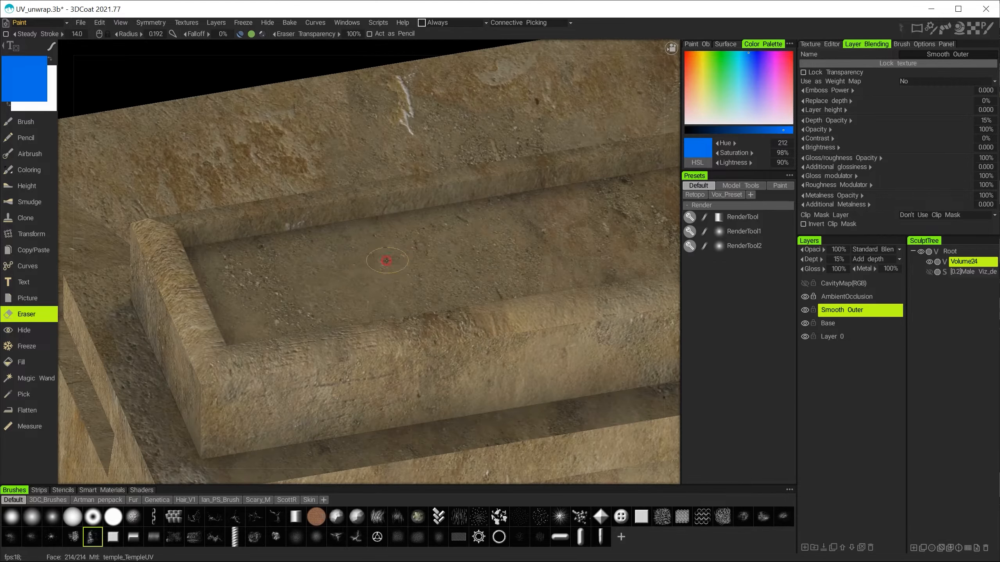
# Step: Erase Smooth Outer patches across the rooftop block's recessed top and along the surrounding cornice
pyautogui.keyDown('alt'); pyautogui.moveTo(276, 260); pyautogui.dragTo(481, 312); pyautogui.keyUp('alt')
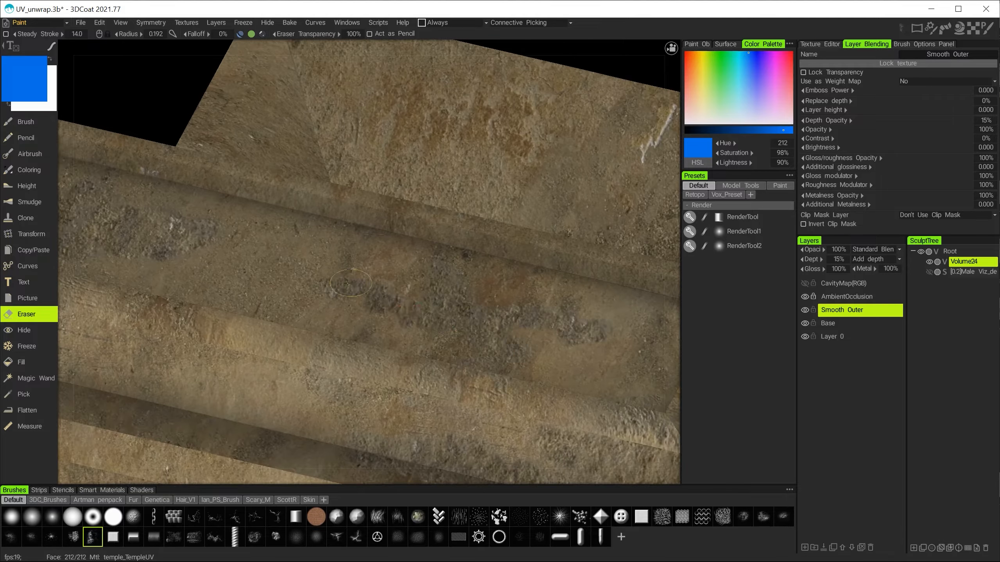
pyautogui.keyDown('alt'); pyautogui.moveTo(282, 267); pyautogui.dragTo(389, 235); pyautogui.keyUp('alt')
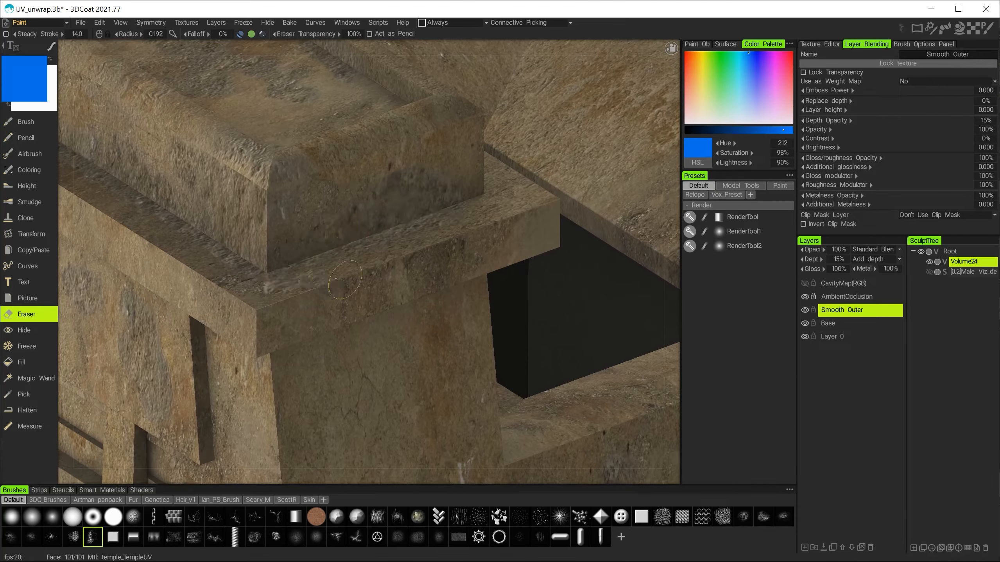
pyautogui.keyDown('alt'); pyautogui.moveTo(296, 203); pyautogui.dragTo(287, 221); pyautogui.keyUp('alt')
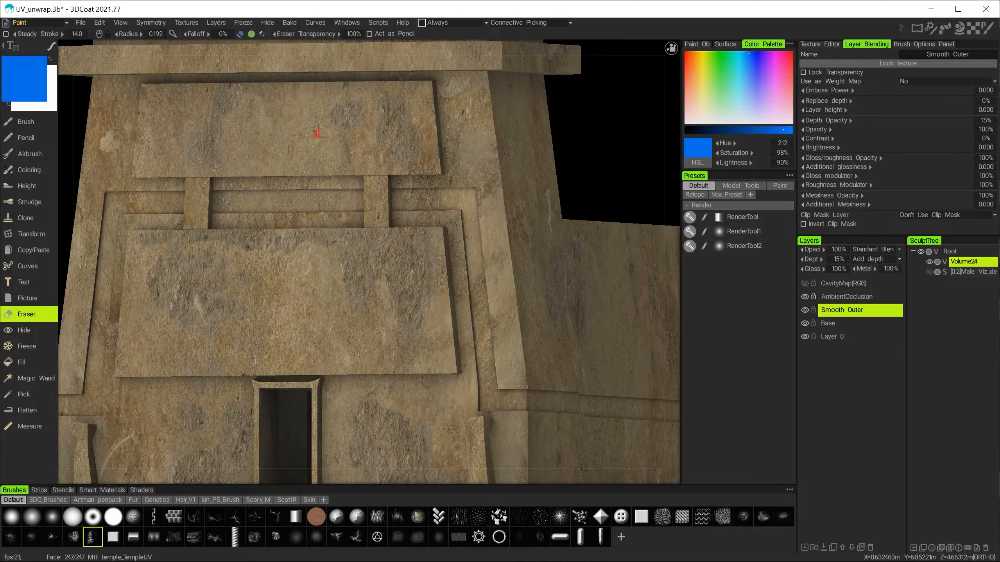
# Step: Erase Smooth Outer patches along the top edge of the panel above the doorway, on the right pillar and the front cornice
pyautogui.scroll(-5, 432, 168)
pyautogui.scroll(8, 460, 402)
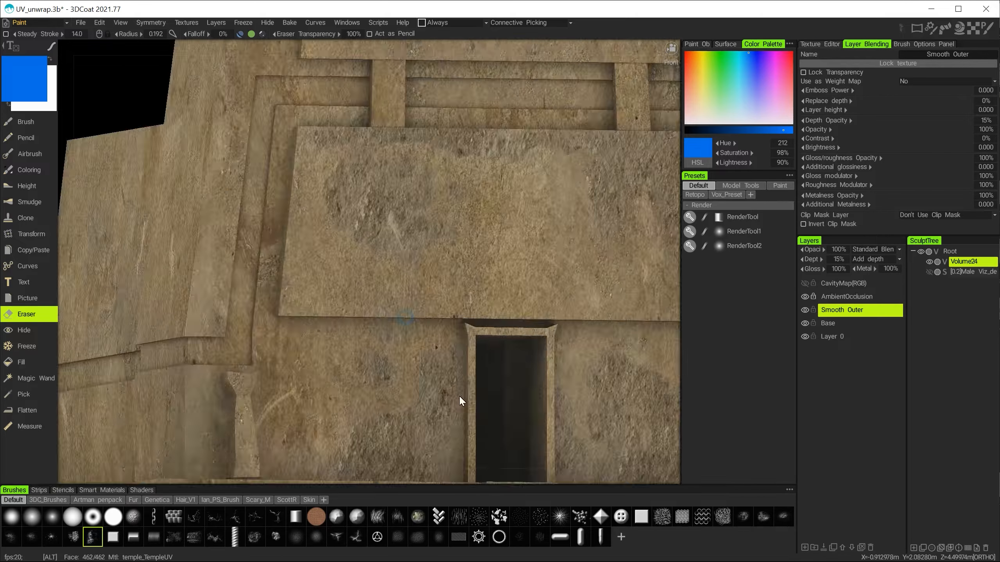
pyautogui.keyDown('alt'); pyautogui.moveTo(267, 155); pyautogui.dragTo(407, 167); pyautogui.keyUp('alt')
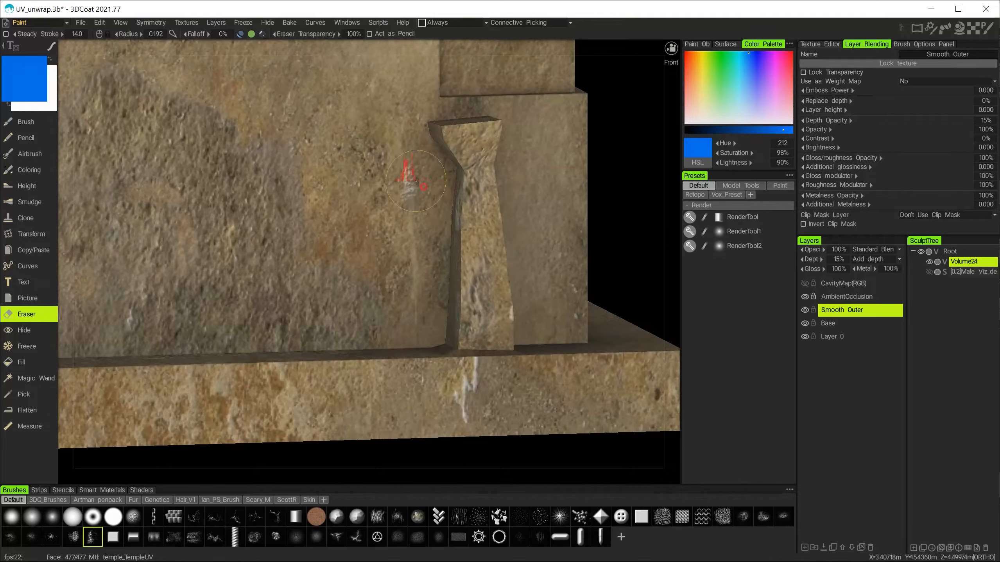
pyautogui.scroll(4, 315, 292)
pyautogui.moveTo(316, 292); pyautogui.dragTo(257, 149)
pyautogui.keyDown('alt'); pyautogui.moveTo(317, 238); pyautogui.dragTo(393, 345); pyautogui.keyUp('alt')
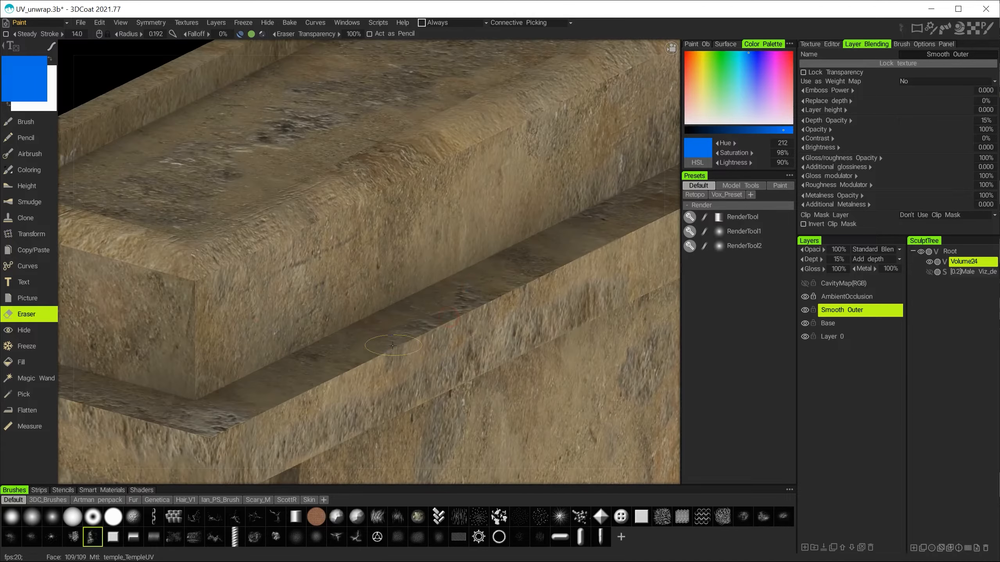
# Step: Erase Smooth Outer patches on the upper and lower sections of the temple's left side wall
pyautogui.keyDown('alt'); pyautogui.moveTo(603, 257); pyautogui.dragTo(284, 375); pyautogui.keyUp('alt')
pyautogui.keyDown('alt'); pyautogui.moveTo(283, 374); pyautogui.dragTo(238, 287, button='right'); pyautogui.keyUp('alt')
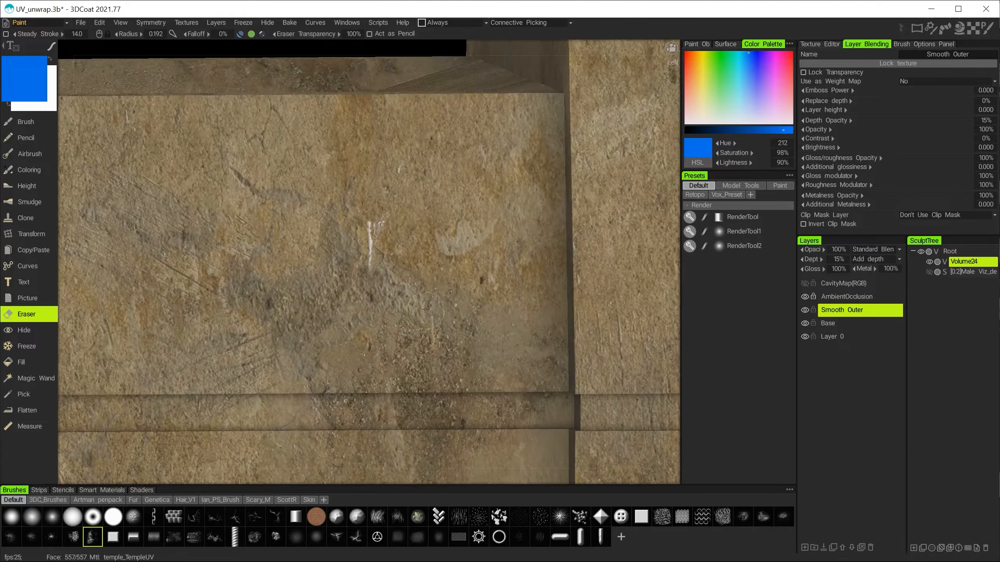
pyautogui.keyDown('alt'); pyautogui.moveTo(272, 313); pyautogui.dragTo(387, 217); pyautogui.keyUp('alt')
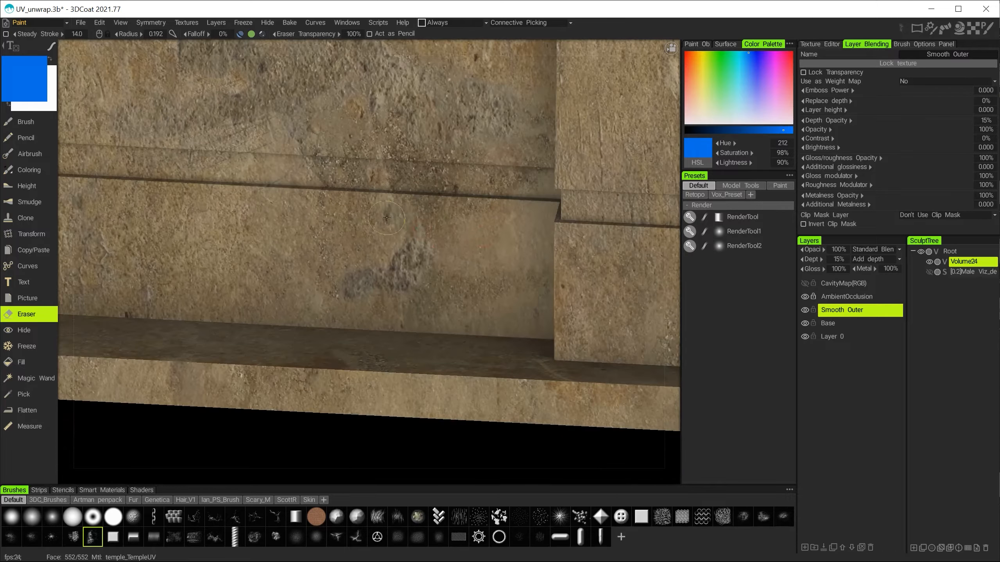
# Step: Erase the Smooth Outer layer along the foot of the left side wall and the adjoining ledge
pyautogui.keyDown('alt'); pyautogui.moveTo(475, 293); pyautogui.dragTo(480, 307); pyautogui.keyUp('alt')
pyautogui.keyDown('alt'); pyautogui.moveTo(518, 227); pyautogui.dragTo(387, 282); pyautogui.keyUp('alt')
pyautogui.keyDown('alt'); pyautogui.moveTo(449, 263); pyautogui.dragTo(497, 231); pyautogui.keyUp('alt')
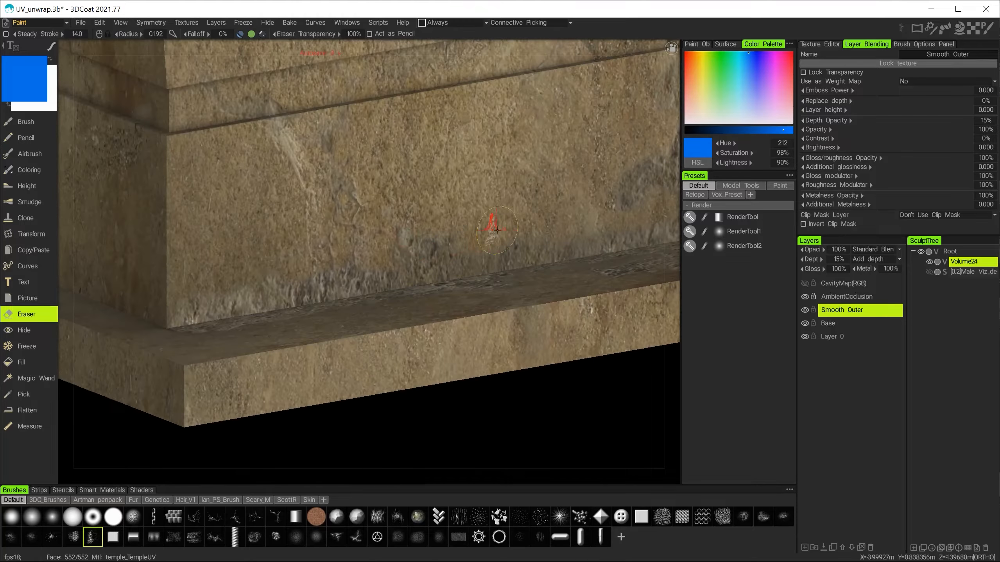
# Step: Erase Smooth Outer patches around the foot of the wall and along the ledge at the temple's rear corner
pyautogui.keyDown('alt'); pyautogui.moveTo(384, 217); pyautogui.dragTo(313, 330); pyautogui.keyUp('alt')
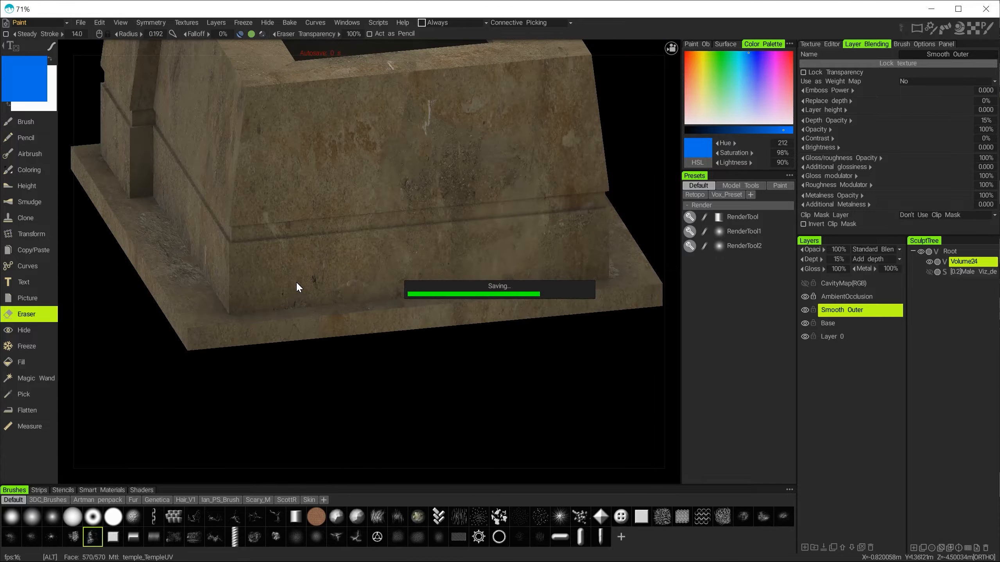
pyautogui.keyDown('alt'); pyautogui.moveTo(252, 340); pyautogui.dragTo(294, 306); pyautogui.keyUp('alt')
pyautogui.keyDown('alt'); pyautogui.moveTo(295, 306); pyautogui.dragTo(345, 429, button='right'); pyautogui.keyUp('alt')
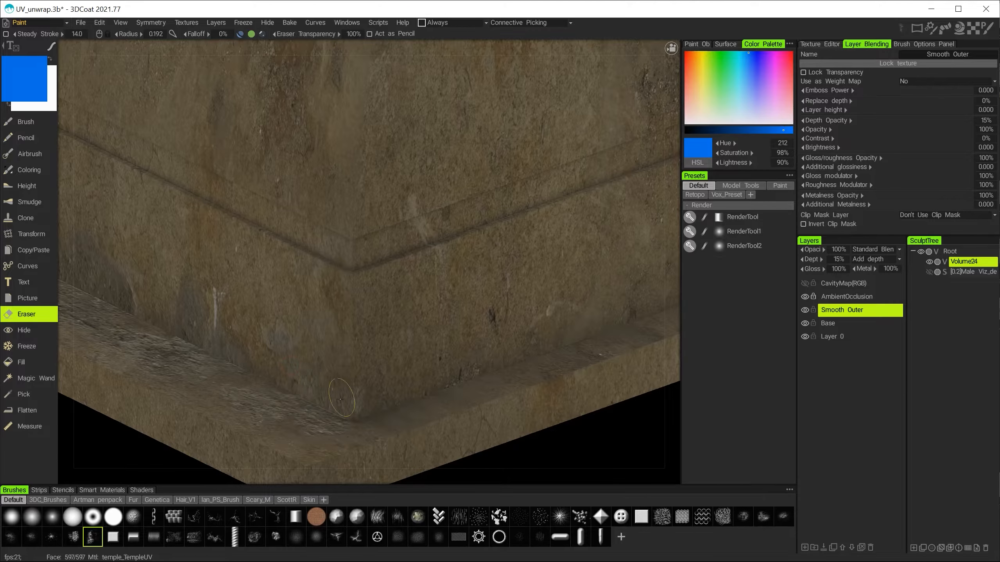
pyautogui.keyDown('alt'); pyautogui.moveTo(340, 399); pyautogui.dragTo(454, 279); pyautogui.keyUp('alt')
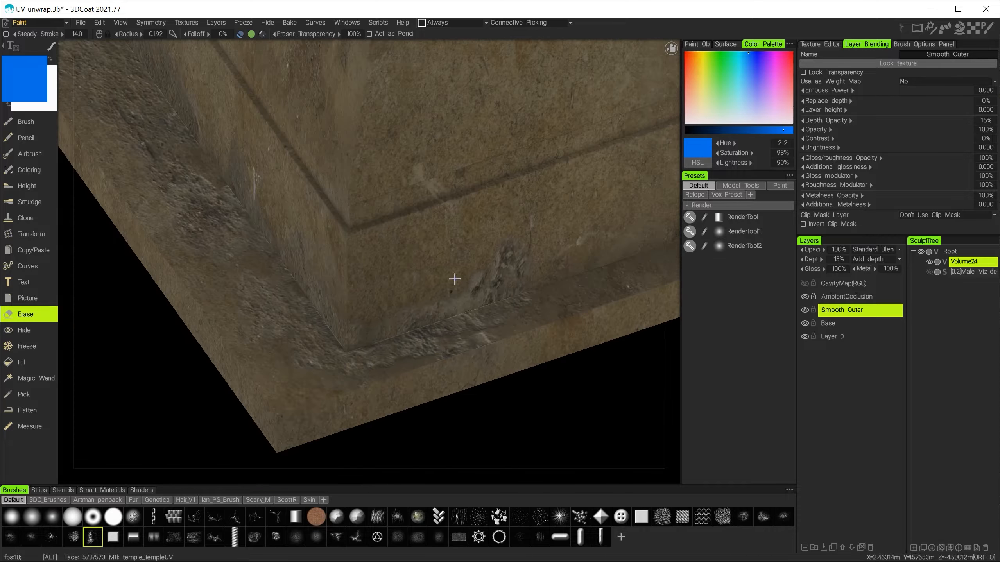
pyautogui.keyDown('alt'); pyautogui.moveTo(419, 366); pyautogui.dragTo(373, 330, button='right'); pyautogui.keyUp('alt')
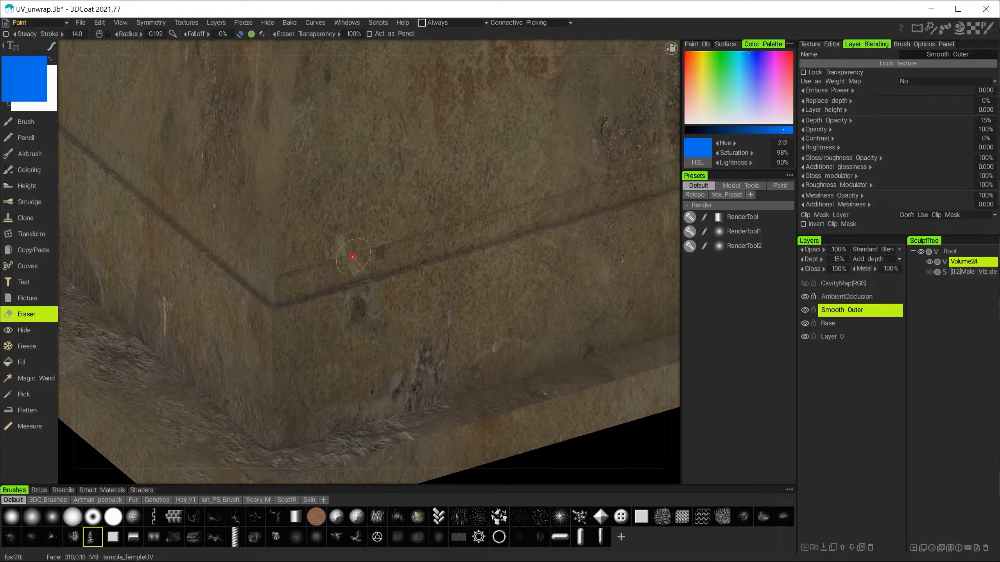
# Step: Erase Smooth Outer patches on the temple's rear wall, above and below its horizontal band
pyautogui.keyDown('alt'); pyautogui.moveTo(352, 257); pyautogui.dragTo(405, 261); pyautogui.keyUp('alt')
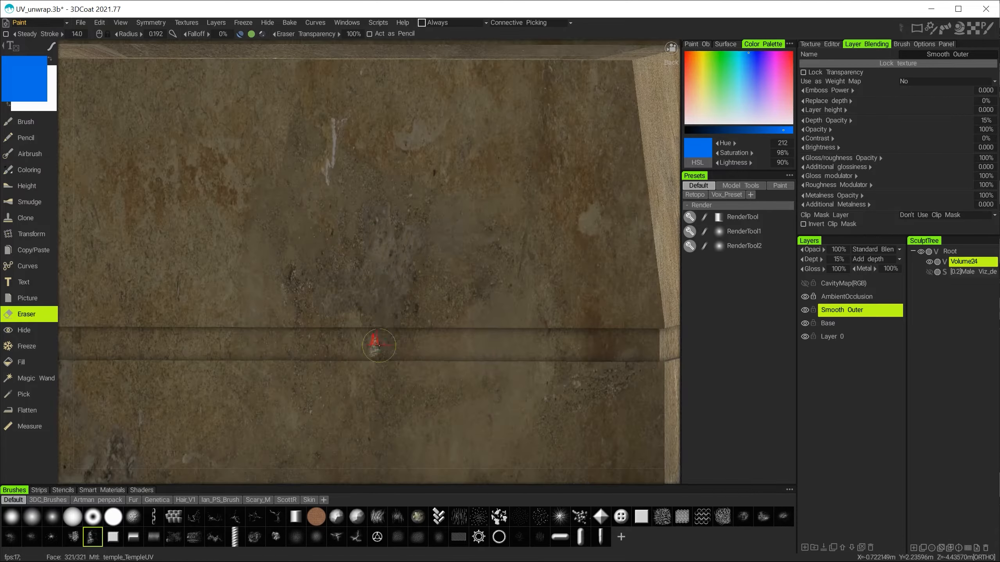
pyautogui.moveTo(379, 346)
pyautogui.keyDown('alt'); pyautogui.mouseDown()
pyautogui.moveTo(412, 476)
pyautogui.moveTo(393, 371)
pyautogui.moveTo(384, 196)
pyautogui.moveTo(430, 333)
pyautogui.mouseUp(); pyautogui.keyUp('alt')
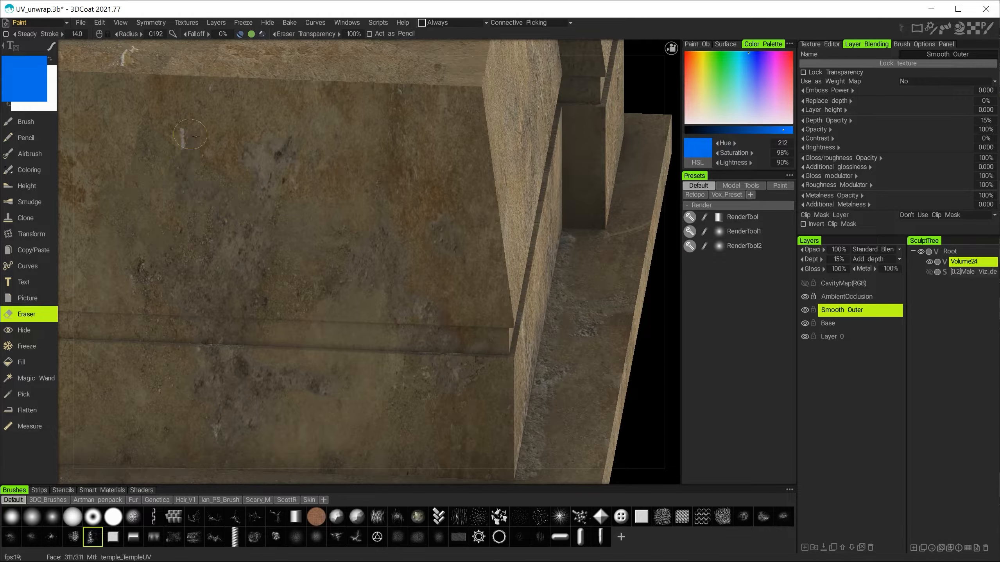
pyautogui.moveTo(196, 136)
pyautogui.keyDown('alt'); pyautogui.mouseDown()
pyautogui.moveTo(339, 297)
pyautogui.moveTo(565, 279)
pyautogui.moveTo(453, 161)
pyautogui.moveTo(482, 284)
pyautogui.mouseUp(); pyautogui.keyUp('alt')
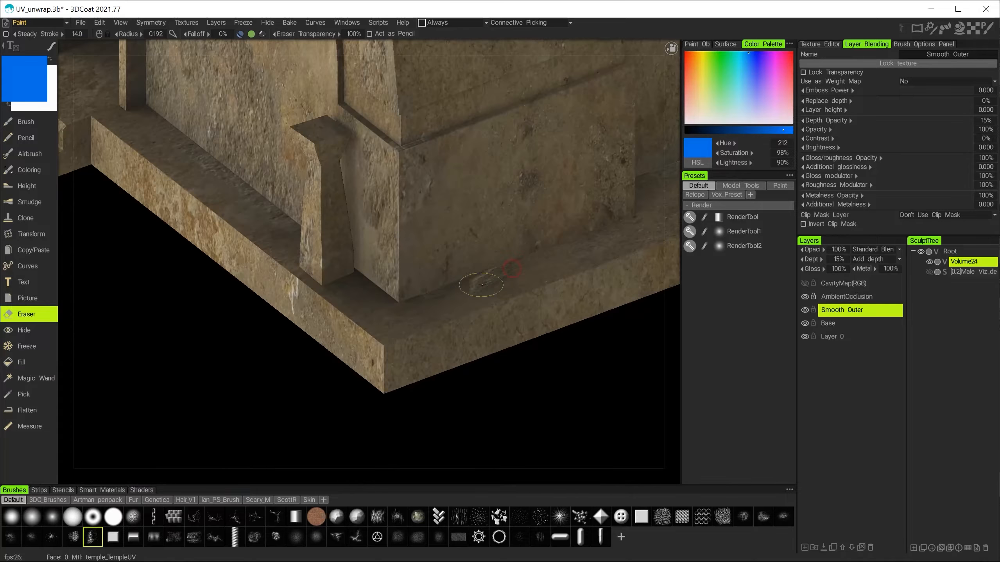
# Step: Erase Smooth Outer patches on the base ledge around the front corners, beside the small pillars
pyautogui.keyDown('alt'); pyautogui.moveTo(496, 230); pyautogui.dragTo(492, 315); pyautogui.keyUp('alt')
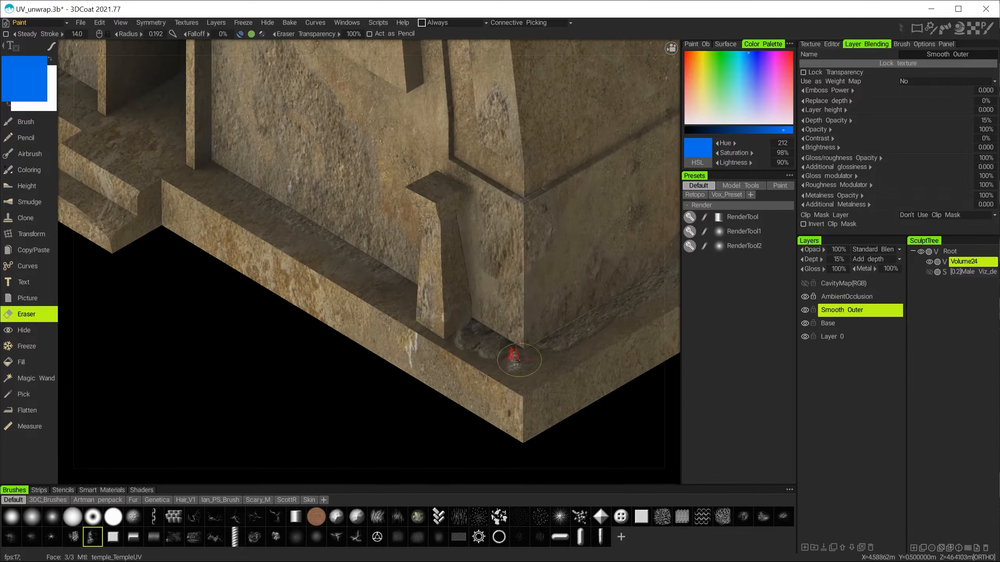
pyautogui.moveTo(417, 294)
pyautogui.keyDown('alt'); pyautogui.mouseDown()
pyautogui.moveTo(486, 308)
pyautogui.moveTo(429, 341)
pyautogui.mouseUp(); pyautogui.keyUp('alt')
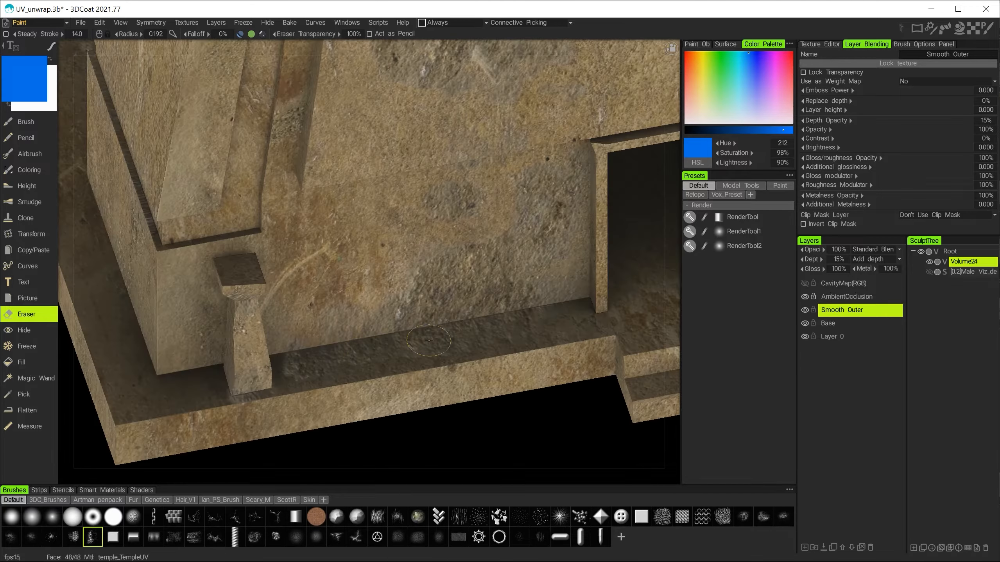
pyautogui.keyDown('alt'); pyautogui.moveTo(369, 330); pyautogui.dragTo(379, 328); pyautogui.keyUp('alt')
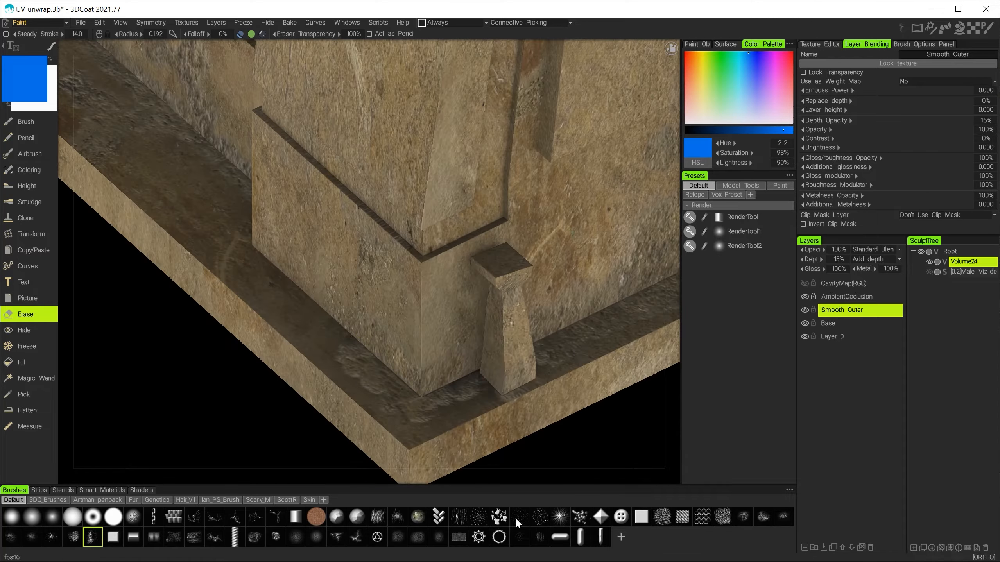
# Step: Switch the Eraser to the broken-patches brush alpha and erase Smooth Outer spots on the upper rear wall below the cornice
pyautogui.keyDown('alt'); pyautogui.moveTo(300, 357); pyautogui.dragTo(485, 168); pyautogui.keyUp('alt')
pyautogui.keyDown('alt'); pyautogui.moveTo(432, 225); pyautogui.dragTo(663, 177); pyautogui.keyUp('alt')
pyautogui.keyDown('alt'); pyautogui.moveTo(662, 177); pyautogui.dragTo(412, 307, button='right'); pyautogui.keyUp('alt')
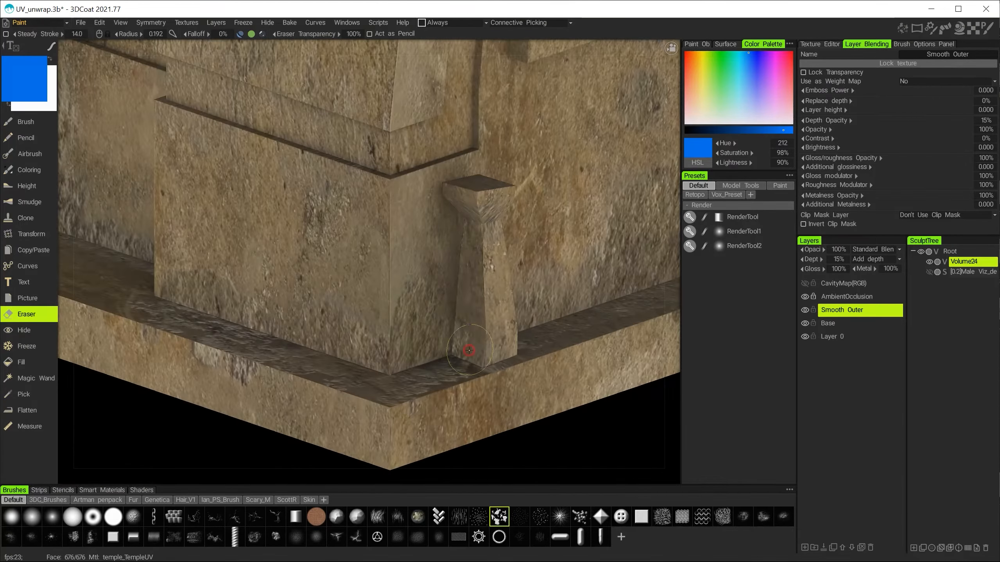
pyautogui.keyDown('alt'); pyautogui.moveTo(484, 276); pyautogui.dragTo(376, 307, button='middle'); pyautogui.keyUp('alt')
pyautogui.moveTo(376, 307)
pyautogui.keyDown('alt'); pyautogui.mouseDown()
pyautogui.moveTo(332, 201)
pyautogui.moveTo(478, 309)
pyautogui.mouseUp(); pyautogui.keyUp('alt')
pyautogui.keyDown('alt'); pyautogui.moveTo(479, 309); pyautogui.dragTo(484, 319, button='right'); pyautogui.keyUp('alt')
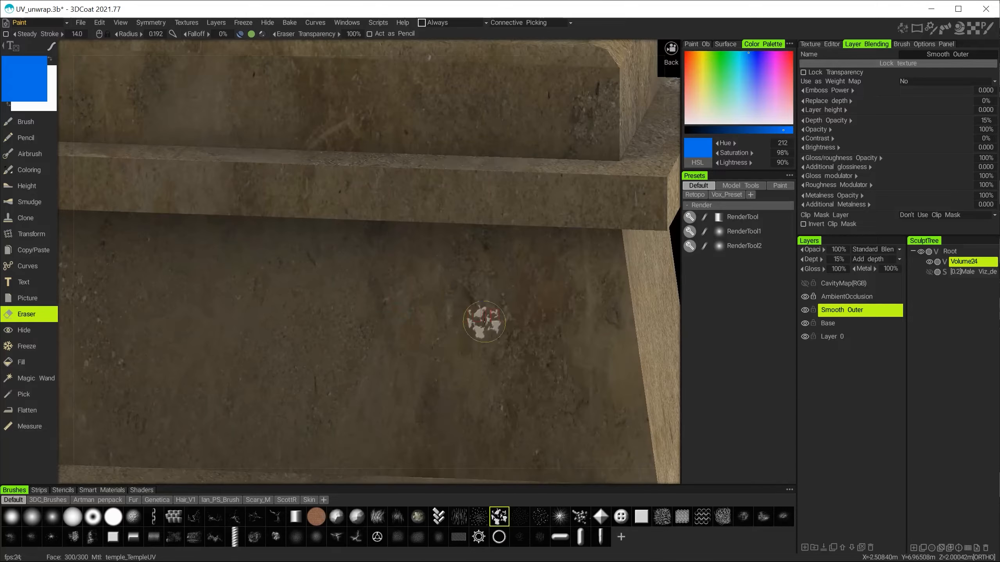
pyautogui.moveTo(484, 320)
pyautogui.mouseDown()
pyautogui.moveTo(593, 416)
pyautogui.moveTo(421, 392)
pyautogui.moveTo(357, 352)
pyautogui.mouseUp()
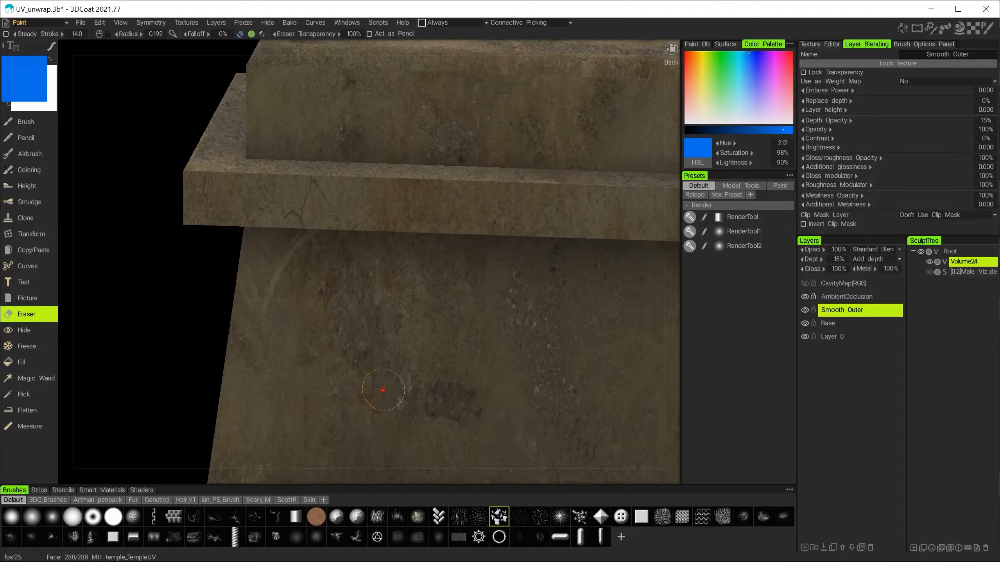
pyautogui.keyDown('alt'); pyautogui.moveTo(471, 431); pyautogui.dragTo(401, 285); pyautogui.keyUp('alt')
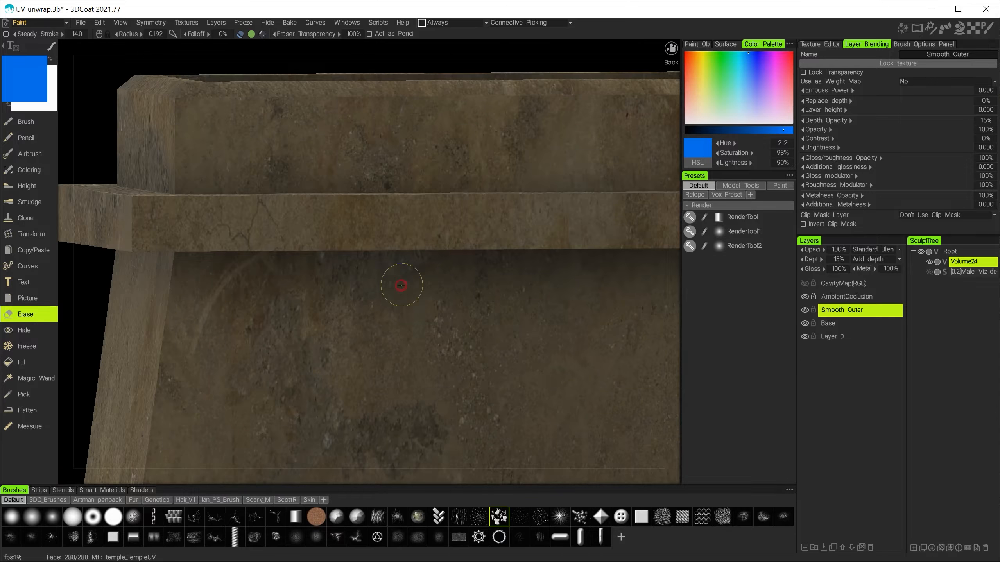
# Step: Erase Smooth Outer patches on the rear face of the rooftop block above the cornice
pyautogui.keyDown('alt'); pyautogui.moveTo(160, 242); pyautogui.dragTo(226, 223, button='middle'); pyautogui.keyUp('alt')
pyautogui.keyDown('alt'); pyautogui.moveTo(431, 132); pyautogui.dragTo(231, 241, button='middle'); pyautogui.keyUp('alt')
pyautogui.keyDown('alt'); pyautogui.moveTo(382, 235); pyautogui.dragTo(555, 289); pyautogui.keyUp('alt')
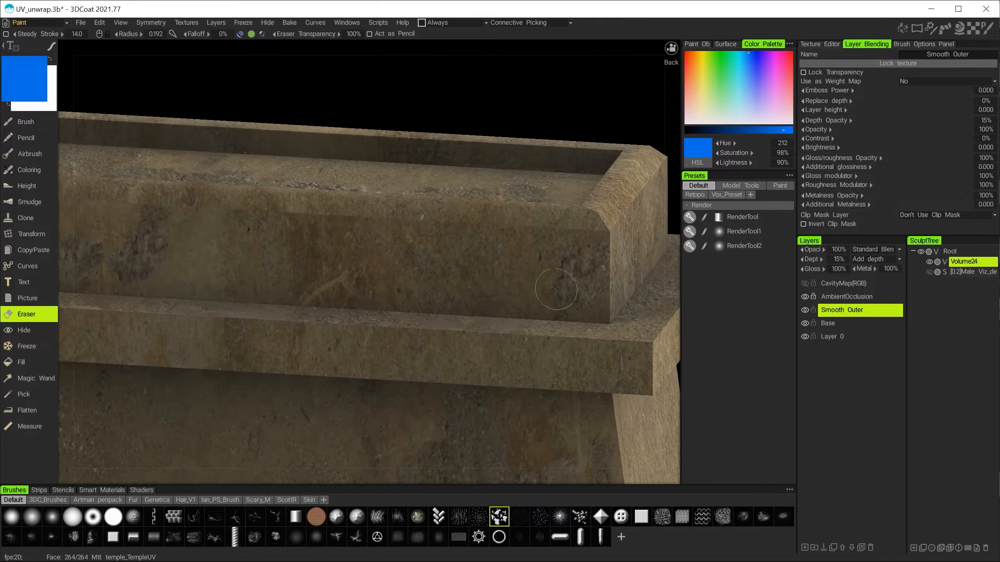
pyautogui.keyDown('alt'); pyautogui.moveTo(479, 297); pyautogui.dragTo(475, 423); pyautogui.keyUp('alt')
pyautogui.keyDown('alt'); pyautogui.moveTo(216, 354); pyautogui.dragTo(299, 338); pyautogui.keyUp('alt')
# Step: Enlarge the Eraser radius to 0.440 and erase a Smooth Outer patch on the front panel above the doorway
pyautogui.keyDown('alt'); pyautogui.moveTo(295, 214); pyautogui.dragTo(407, 250); pyautogui.keyUp('alt')
pyautogui.keyDown('alt'); pyautogui.moveTo(406, 246); pyautogui.dragTo(197, 357, button='right'); pyautogui.keyUp('alt')
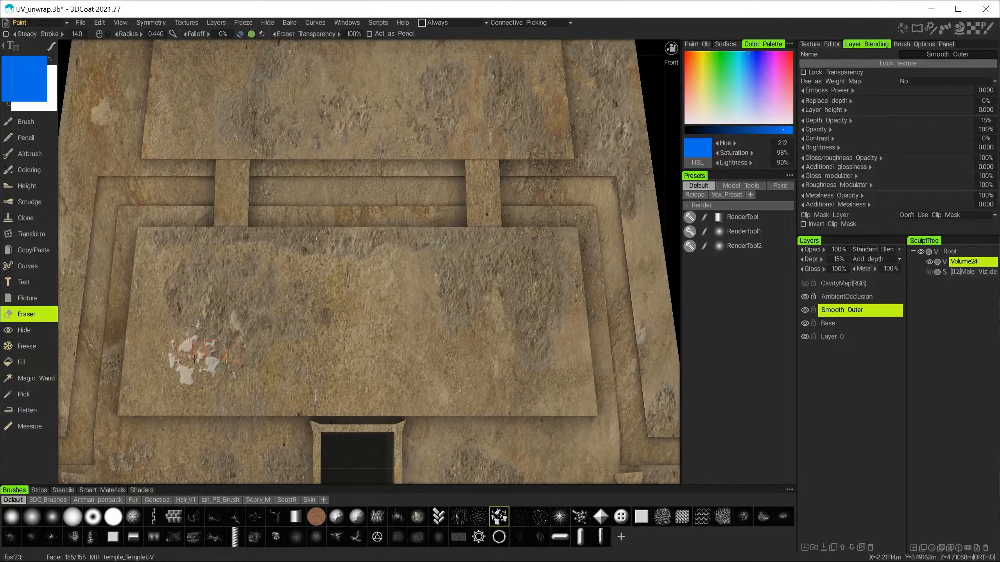
pyautogui.click(409, 280)
pyautogui.moveTo(517, 337)
pyautogui.keyDown('alt'); pyautogui.mouseDown(button='right')
pyautogui.moveTo(350, 235)
pyautogui.moveTo(570, 230)
pyautogui.mouseUp(button='right'); pyautogui.keyUp('alt')
pyautogui.keyDown('alt'); pyautogui.moveTo(594, 285); pyautogui.dragTo(512, 295, button='right'); pyautogui.keyUp('alt')
# Step: Erase larger Smooth Outer patches on the left side wall, above and below its horizontal band
pyautogui.keyDown('alt'); pyautogui.moveTo(512, 295); pyautogui.dragTo(275, 299); pyautogui.keyUp('alt')
pyautogui.keyDown('alt'); pyautogui.moveTo(275, 299); pyautogui.dragTo(376, 240, button='right'); pyautogui.keyUp('alt')
pyautogui.keyDown('alt'); pyautogui.moveTo(314, 371); pyautogui.dragTo(343, 292, button='middle'); pyautogui.keyUp('alt')
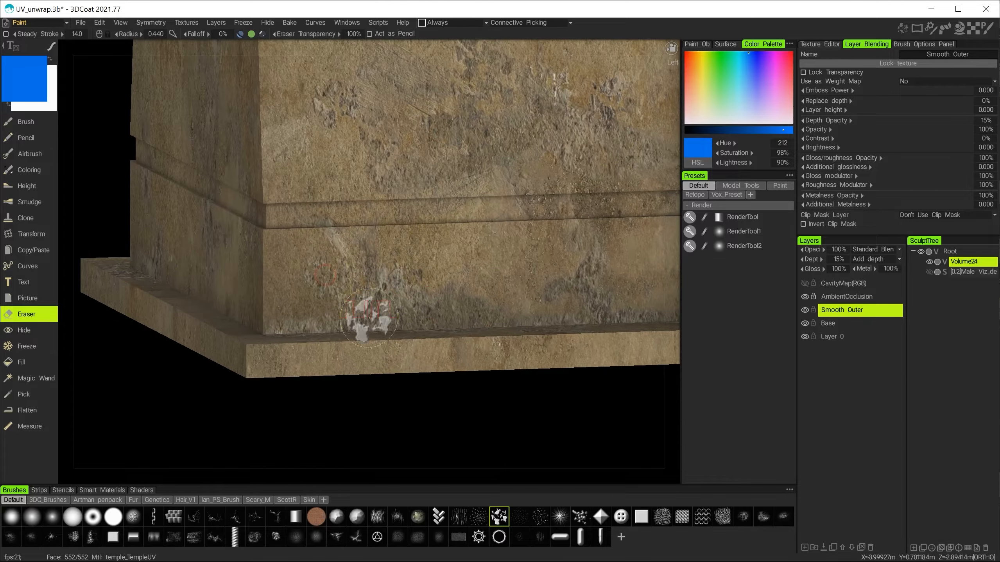
pyautogui.keyDown('alt'); pyautogui.moveTo(567, 271); pyautogui.dragTo(335, 228, button='right'); pyautogui.keyUp('alt')
pyautogui.keyDown('alt'); pyautogui.moveTo(334, 228); pyautogui.dragTo(368, 248); pyautogui.keyUp('alt')
pyautogui.keyDown('alt'); pyautogui.moveTo(369, 248); pyautogui.dragTo(408, 240, button='middle'); pyautogui.keyUp('alt')
pyautogui.keyDown('alt'); pyautogui.moveTo(315, 287); pyautogui.dragTo(526, 331); pyautogui.keyUp('alt')
# Step: Erase larger Smooth Outer patches on the right side wall and the cornice above it
pyautogui.keyDown('alt'); pyautogui.moveTo(518, 350); pyautogui.dragTo(394, 276, button='right'); pyautogui.keyUp('alt')
pyautogui.keyDown('alt'); pyautogui.moveTo(252, 394); pyautogui.dragTo(547, 331); pyautogui.keyUp('alt')
pyautogui.keyDown('alt'); pyautogui.moveTo(323, 315); pyautogui.dragTo(397, 299, button='middle'); pyautogui.keyUp('alt')
pyautogui.keyDown('alt'); pyautogui.moveTo(398, 300); pyautogui.dragTo(492, 220); pyautogui.keyUp('alt')
pyautogui.moveTo(492, 221)
pyautogui.keyDown('alt'); pyautogui.mouseDown(button='right')
pyautogui.moveTo(450, 241)
pyautogui.moveTo(480, 223)
pyautogui.mouseUp(button='right'); pyautogui.keyUp('alt')
pyautogui.keyDown('alt'); pyautogui.moveTo(398, 295); pyautogui.dragTo(354, 303, button='right'); pyautogui.keyUp('alt')
pyautogui.keyDown('alt'); pyautogui.moveTo(354, 303); pyautogui.dragTo(302, 301); pyautogui.keyUp('alt')
pyautogui.keyDown('alt'); pyautogui.moveTo(302, 301); pyautogui.dragTo(443, 303, button='right'); pyautogui.keyUp('alt')
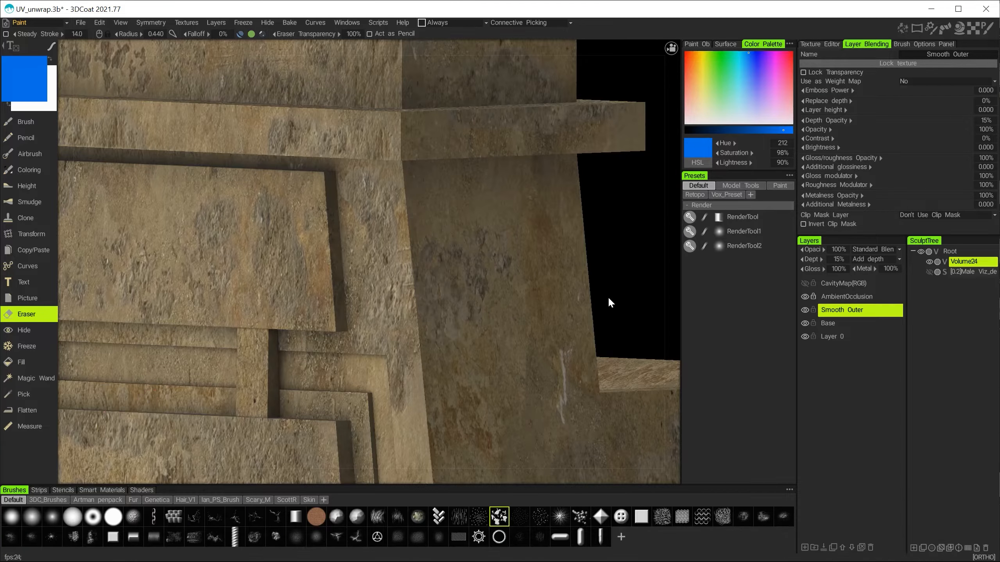
# Step: Examine the textured temple's front and left side for the distribution of rough stone patches
pyautogui.keyDown('alt'); pyautogui.moveTo(608, 296); pyautogui.dragTo(444, 275, button='right'); pyautogui.keyUp('alt')
pyautogui.keyDown('alt'); pyautogui.moveTo(378, 248); pyautogui.dragTo(455, 271); pyautogui.keyUp('alt')
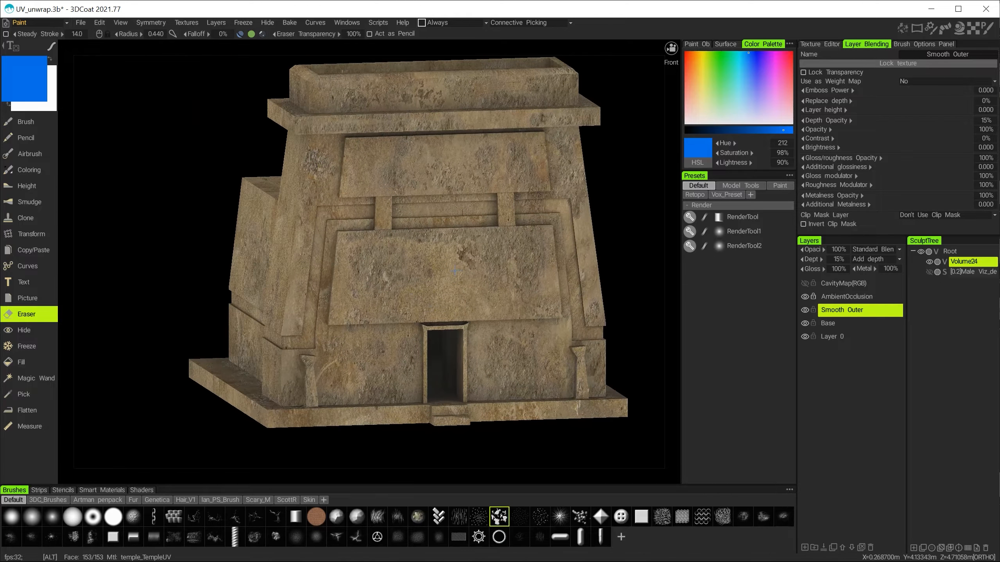
pyautogui.keyDown('alt'); pyautogui.moveTo(416, 294); pyautogui.dragTo(416, 337, button='right'); pyautogui.keyUp('alt')
pyautogui.keyDown('alt'); pyautogui.moveTo(441, 296); pyautogui.dragTo(399, 394, button='middle'); pyautogui.keyUp('alt')
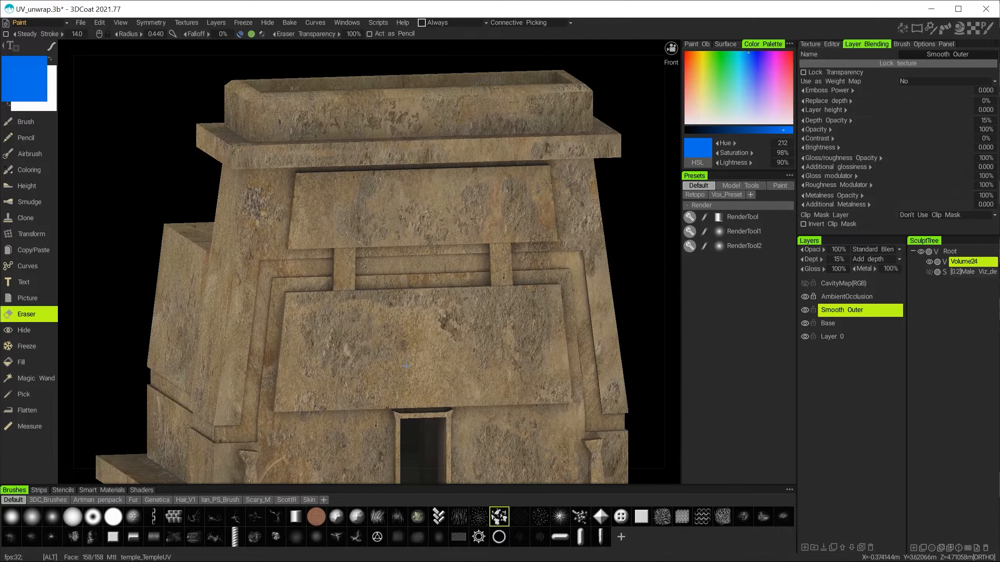
pyautogui.keyDown('alt'); pyautogui.moveTo(392, 258); pyautogui.dragTo(430, 248); pyautogui.keyUp('alt')
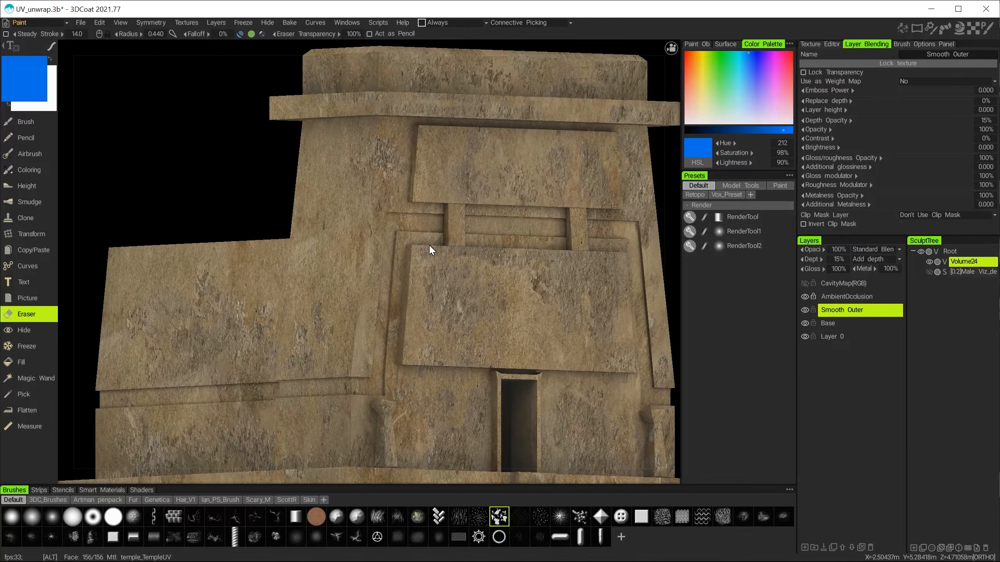
pyautogui.moveTo(435, 329)
pyautogui.keyDown('alt'); pyautogui.mouseDown(button='right')
pyautogui.moveTo(469, 357)
pyautogui.moveTo(503, 280)
pyautogui.mouseUp(button='right'); pyautogui.keyUp('alt')
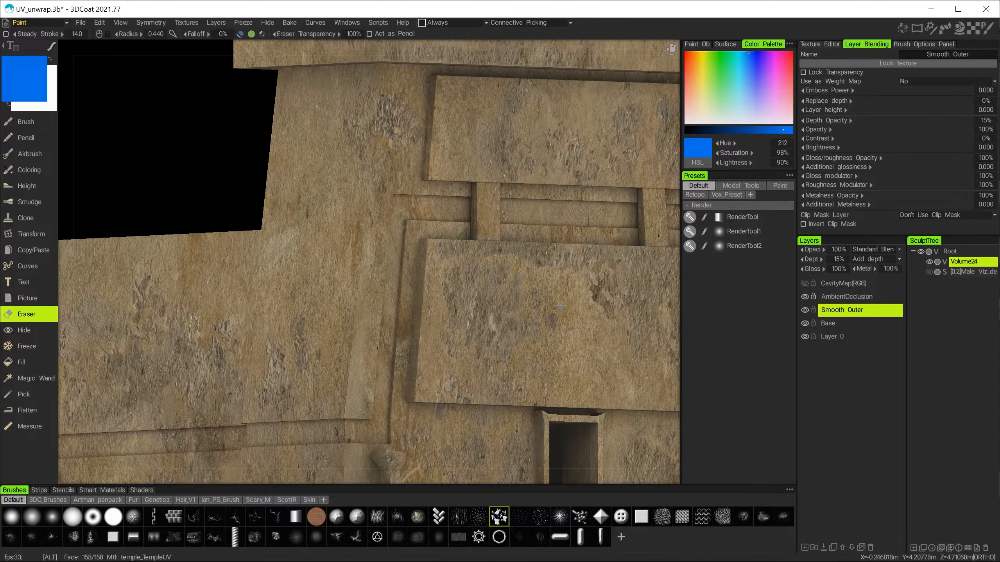
pyautogui.keyDown('alt'); pyautogui.moveTo(561, 305); pyautogui.dragTo(479, 239, button='middle'); pyautogui.keyUp('alt')
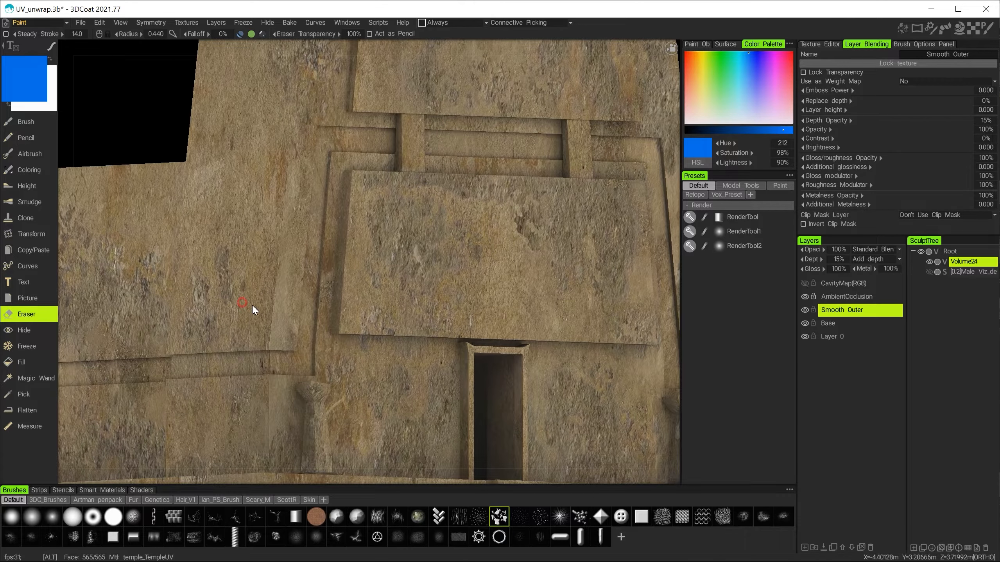
pyautogui.keyDown('alt'); pyautogui.moveTo(252, 305); pyautogui.dragTo(187, 305); pyautogui.keyUp('alt')
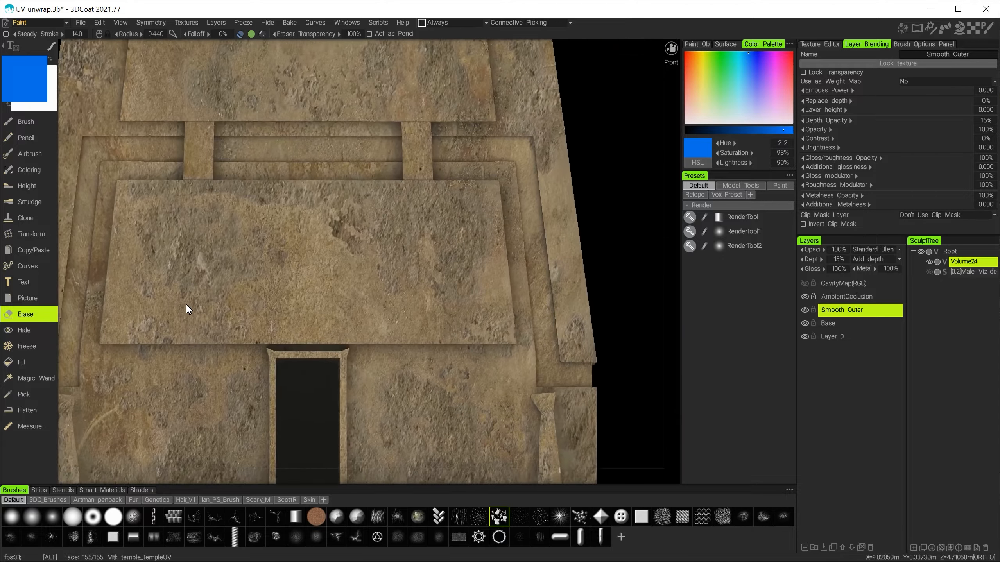
pyautogui.keyDown('alt'); pyautogui.moveTo(185, 302); pyautogui.dragTo(202, 333, button='middle'); pyautogui.keyUp('alt')
pyautogui.click(363, 318)
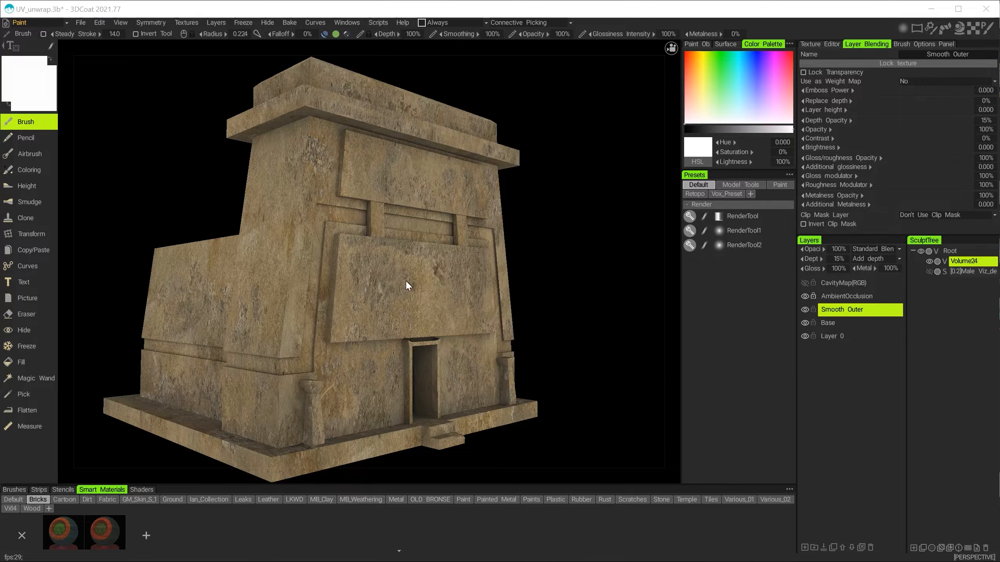
pyautogui.moveTo(404, 250)
pyautogui.keyDown('alt'); pyautogui.mouseDown()
pyautogui.moveTo(318, 241)
pyautogui.moveTo(459, 240)
pyautogui.moveTo(441, 257)
pyautogui.moveTo(397, 266)
pyautogui.mouseUp(); pyautogui.keyUp('alt')
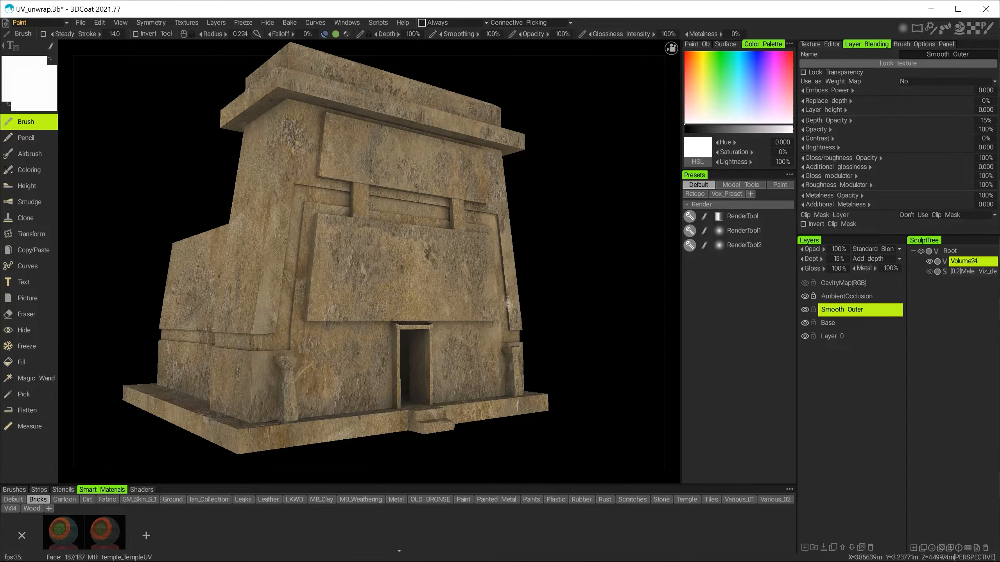
# Step: Switch to the Render room and turn on Realtime Render to preview the textured temple with lighting and shadows
pyautogui.click(31, 19)
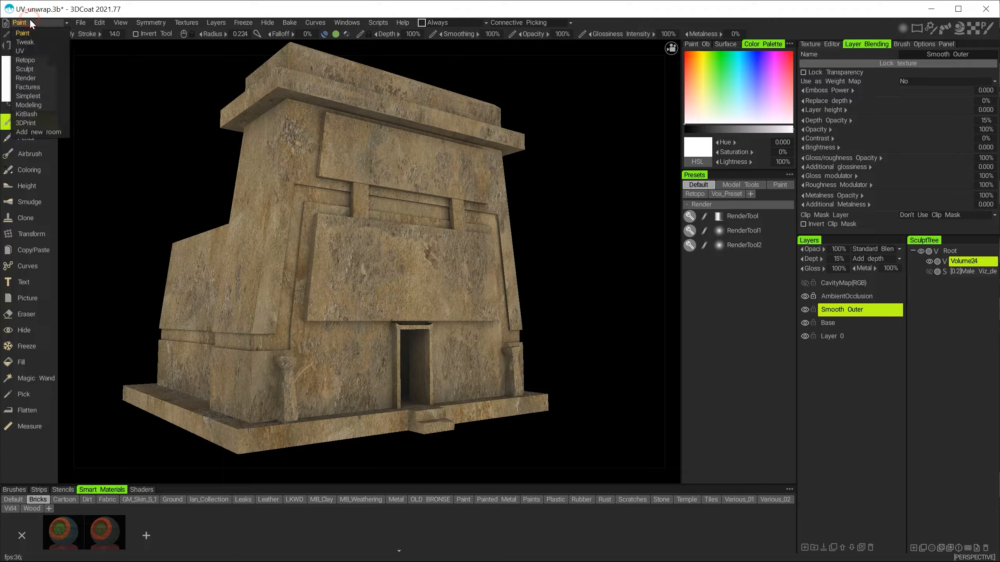
pyautogui.click(35, 77)
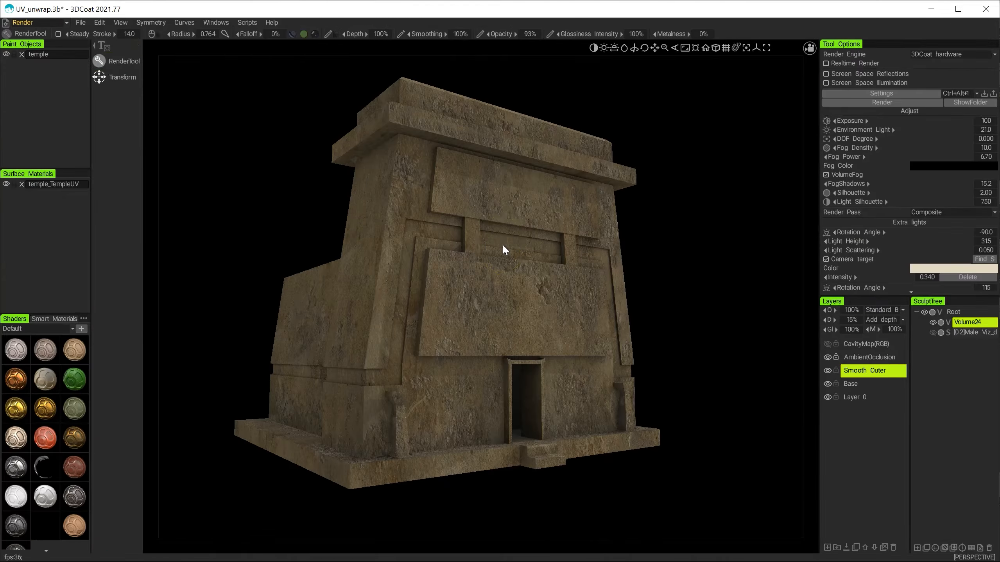
pyautogui.keyDown('alt'); pyautogui.moveTo(654, 301); pyautogui.dragTo(661, 294); pyautogui.keyUp('alt')
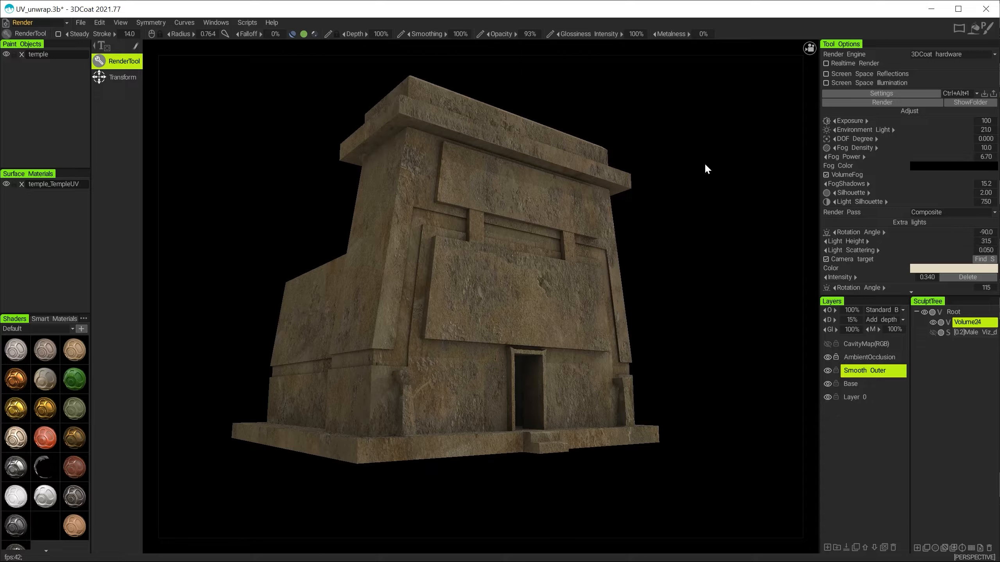
pyautogui.keyDown('alt'); pyautogui.moveTo(650, 259); pyautogui.dragTo(671, 265, button='right'); pyautogui.keyUp('alt')
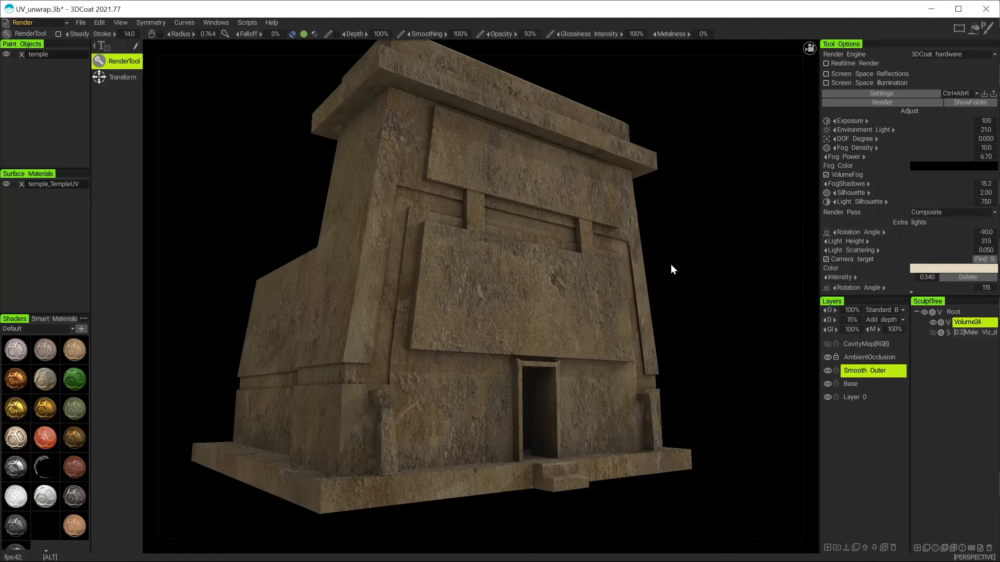
pyautogui.keyDown('alt'); pyautogui.moveTo(672, 265); pyautogui.dragTo(662, 267); pyautogui.keyUp('alt')
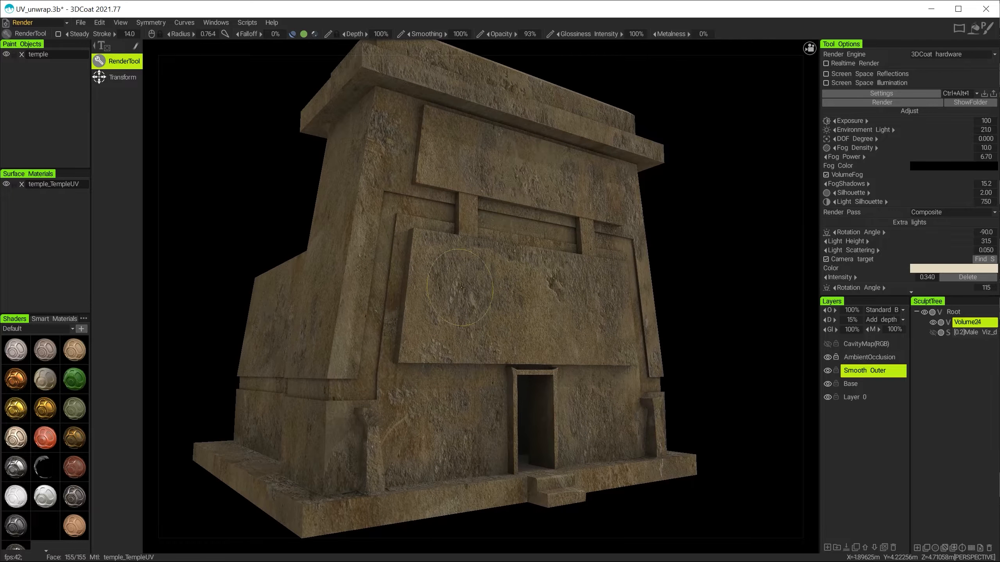
pyautogui.click(825, 63)
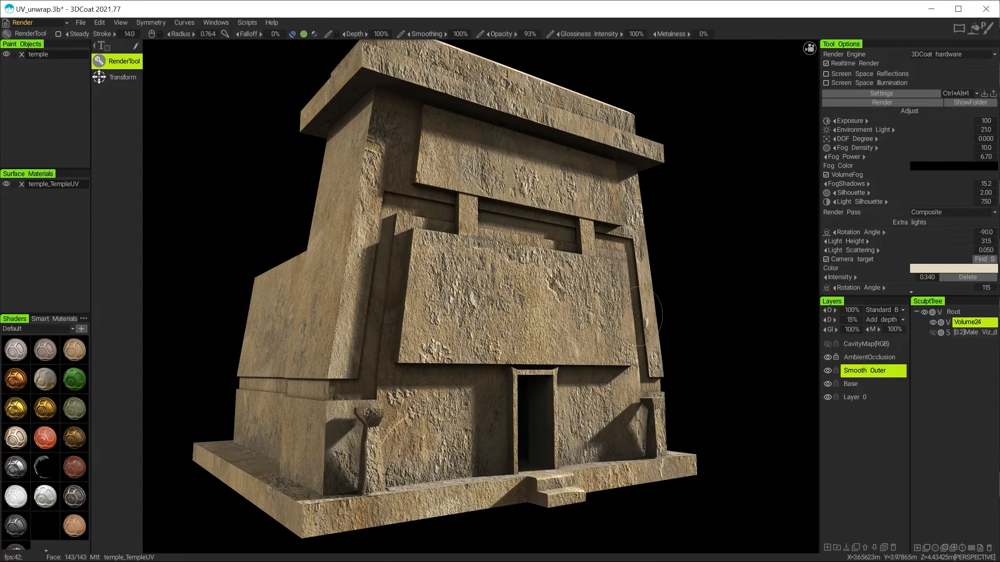
pyautogui.keyDown('alt'); pyautogui.moveTo(603, 336); pyautogui.dragTo(616, 331, button='right'); pyautogui.keyUp('alt')
pyautogui.keyDown('alt'); pyautogui.moveTo(616, 331); pyautogui.dragTo(646, 321); pyautogui.keyUp('alt')
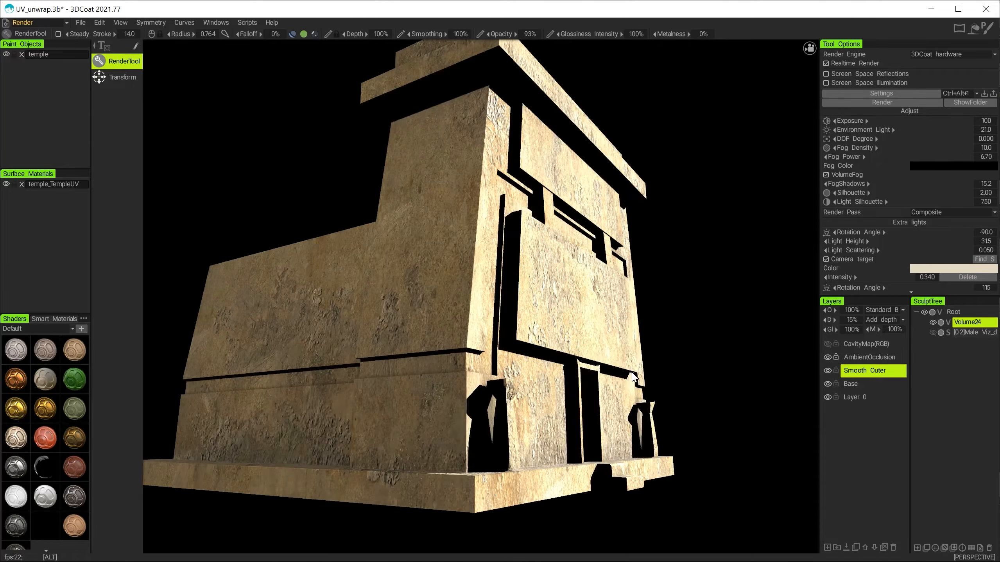
pyautogui.keyDown('alt'); pyautogui.moveTo(614, 371); pyautogui.dragTo(523, 355); pyautogui.keyUp('alt')
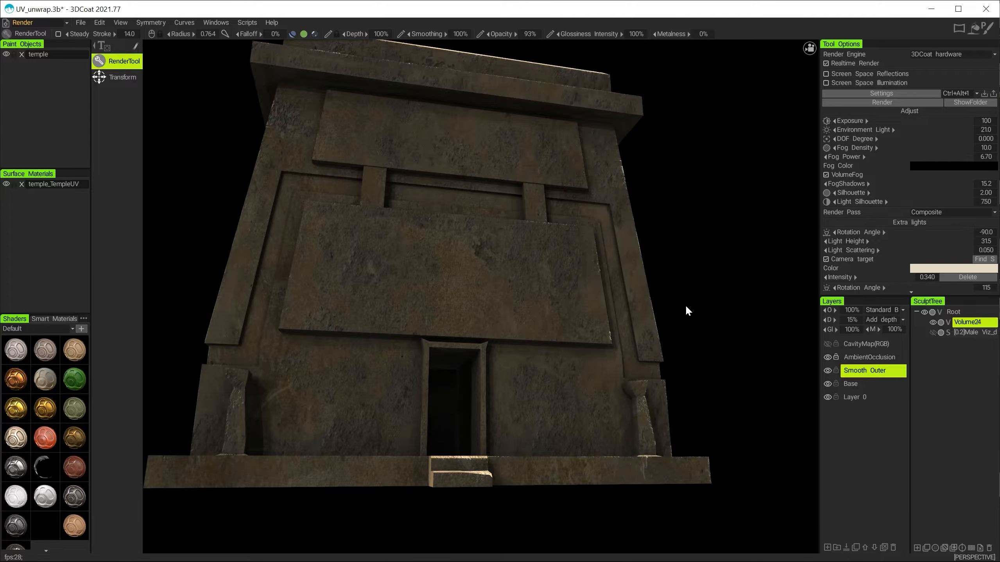
pyautogui.keyDown('alt'); pyautogui.moveTo(692, 302); pyautogui.dragTo(619, 341); pyautogui.keyUp('alt')
pyautogui.moveTo(621, 339)
pyautogui.mouseDown()
pyautogui.moveTo(616, 321)
pyautogui.moveTo(641, 317)
pyautogui.moveTo(574, 333)
pyautogui.moveTo(683, 337)
pyautogui.moveTo(629, 326)
pyautogui.moveTo(653, 346)
pyautogui.moveTo(622, 364)
pyautogui.moveTo(699, 359)
pyautogui.mouseUp()
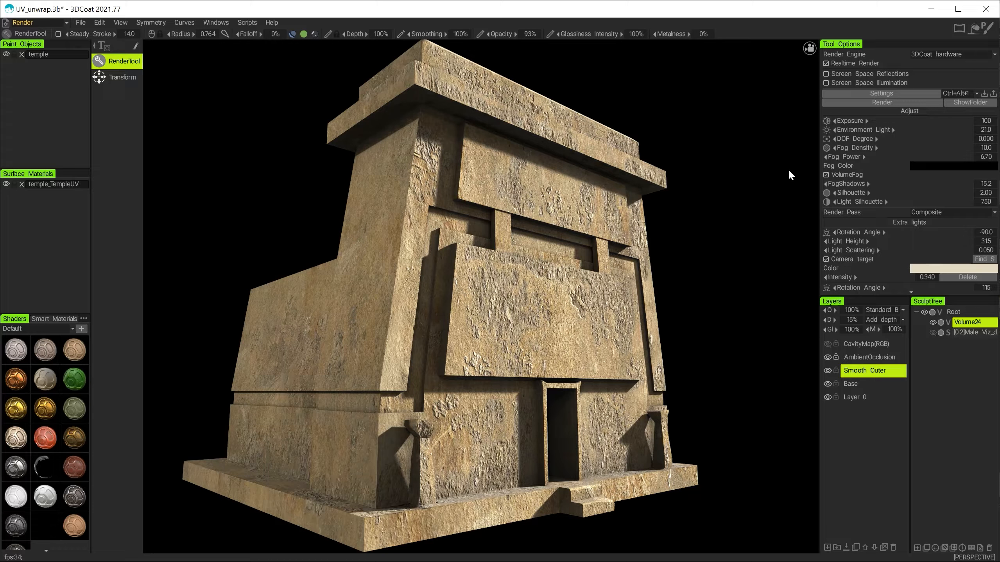
# Step: Turn off Realtime Render and return to the Paint room
pyautogui.click(825, 63)
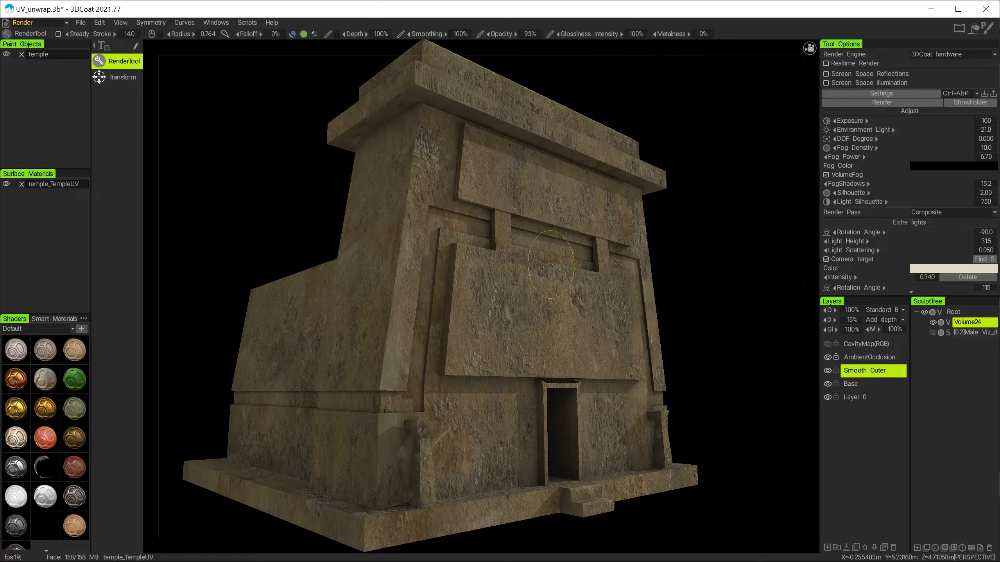
pyautogui.click(40, 21)
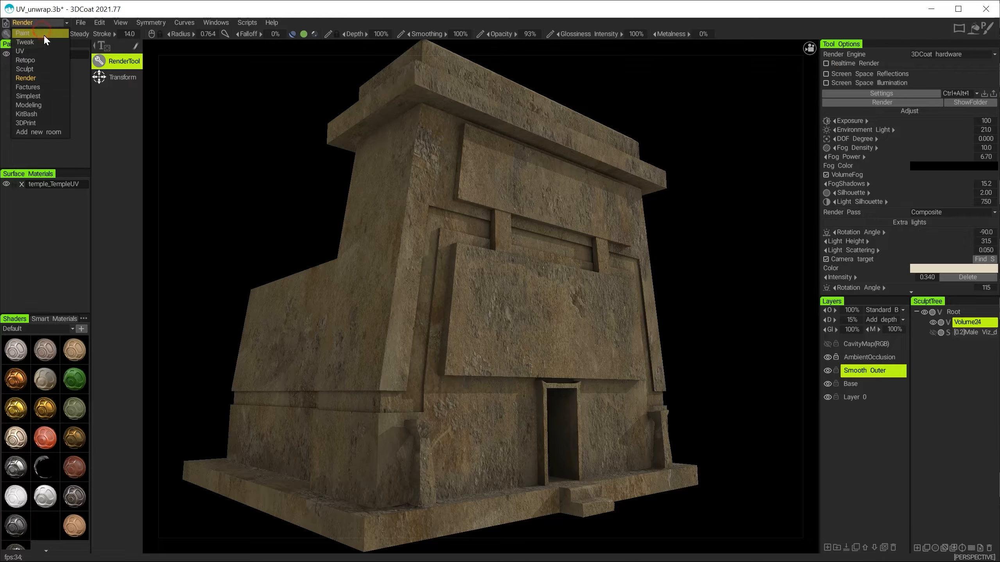
pyautogui.click(44, 35)
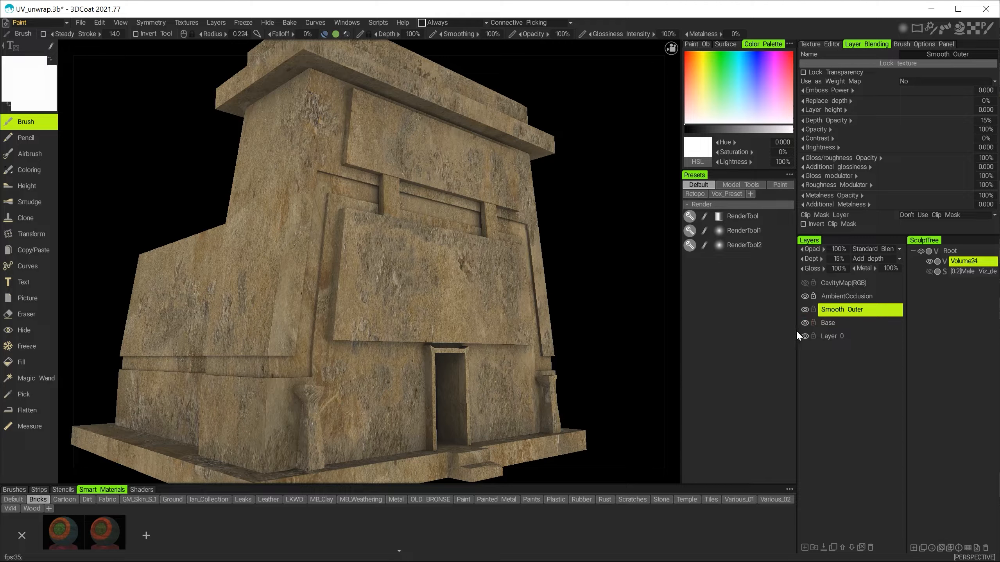
# Step: Add a paint layer named Stone directly above Layer 0, with the Smooth Outer and Base layers hidden
pyautogui.click(833, 340)
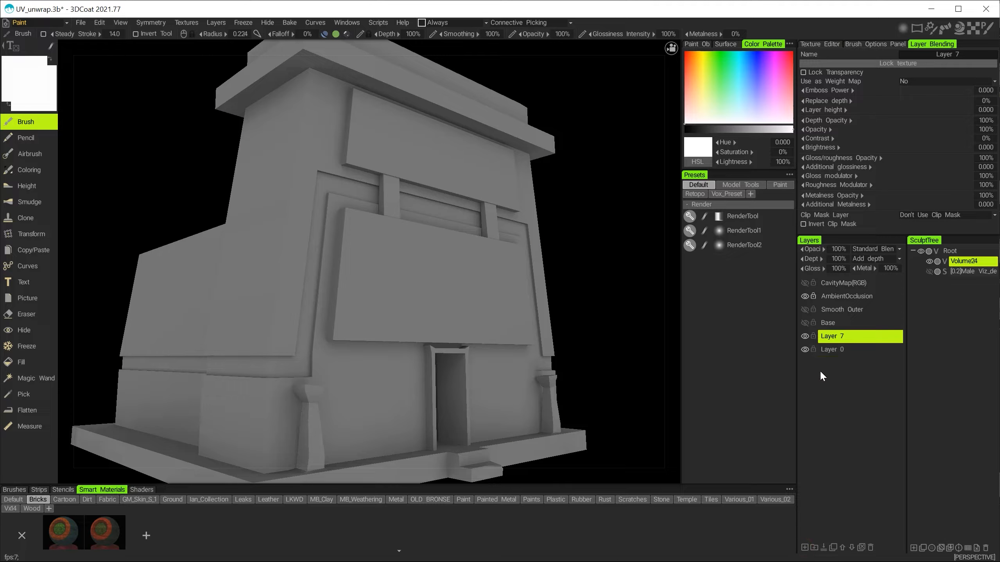
pyautogui.doubleClick(833, 337)
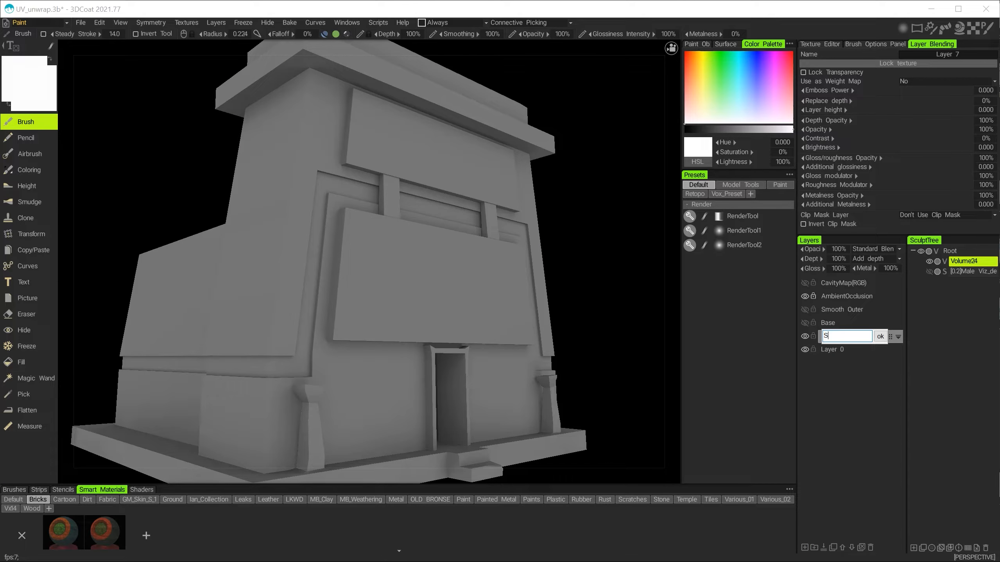
pyautogui.press('Return')
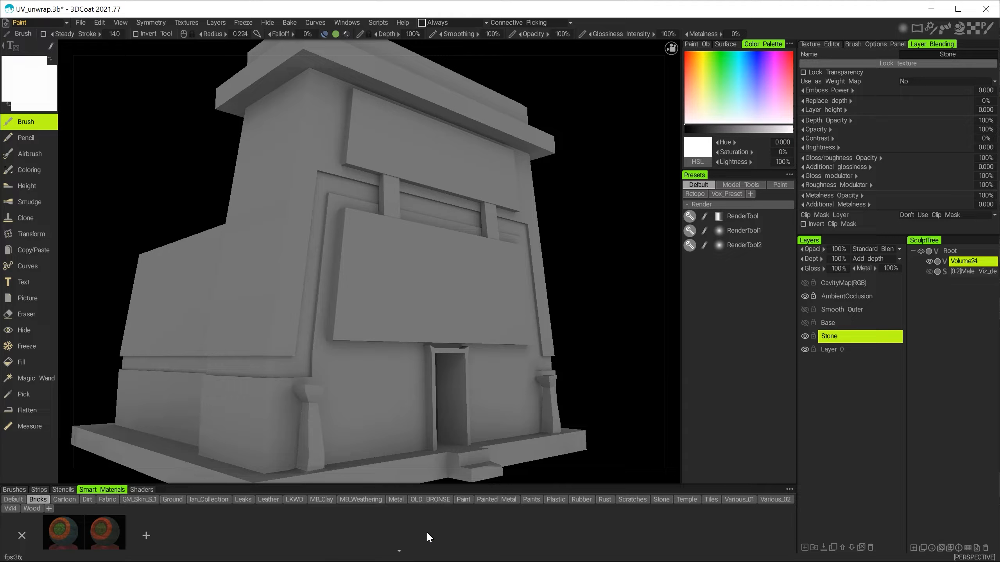
# Step: Choose the brown stone-block smart material from the Temple set, apply Cube Mapping, and clear its floating panels from the temple
pyautogui.click(685, 500)
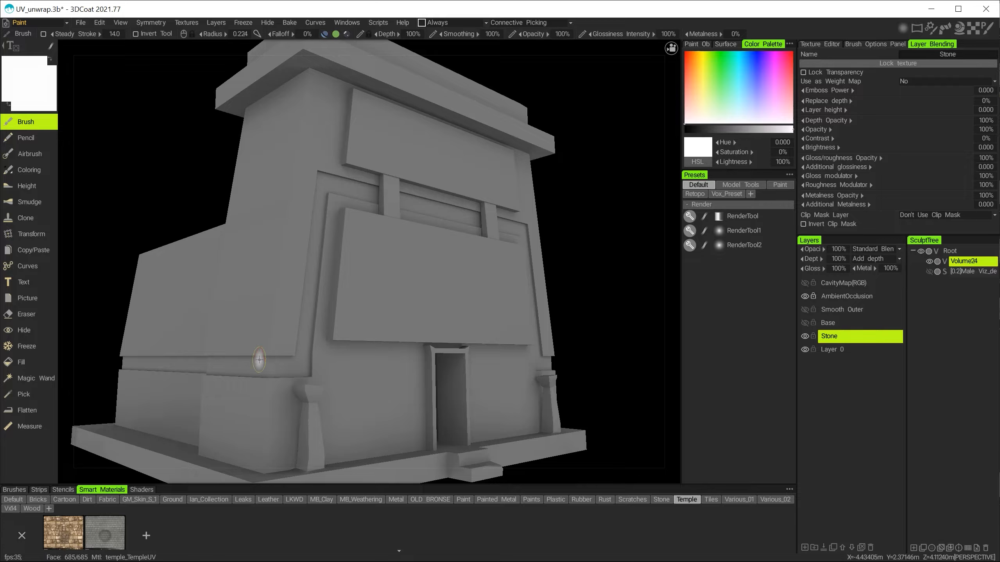
pyautogui.keyDown('alt'); pyautogui.moveTo(259, 357); pyautogui.dragTo(386, 331); pyautogui.keyUp('alt')
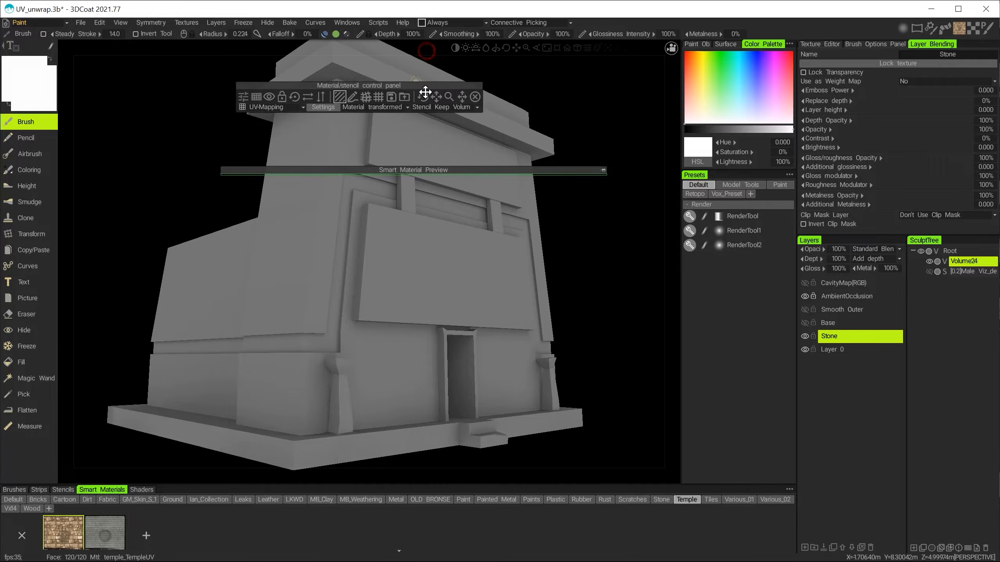
pyautogui.moveTo(471, 96)
pyautogui.mouseDown()
pyautogui.moveTo(484, 99)
pyautogui.moveTo(469, 95)
pyautogui.mouseUp()
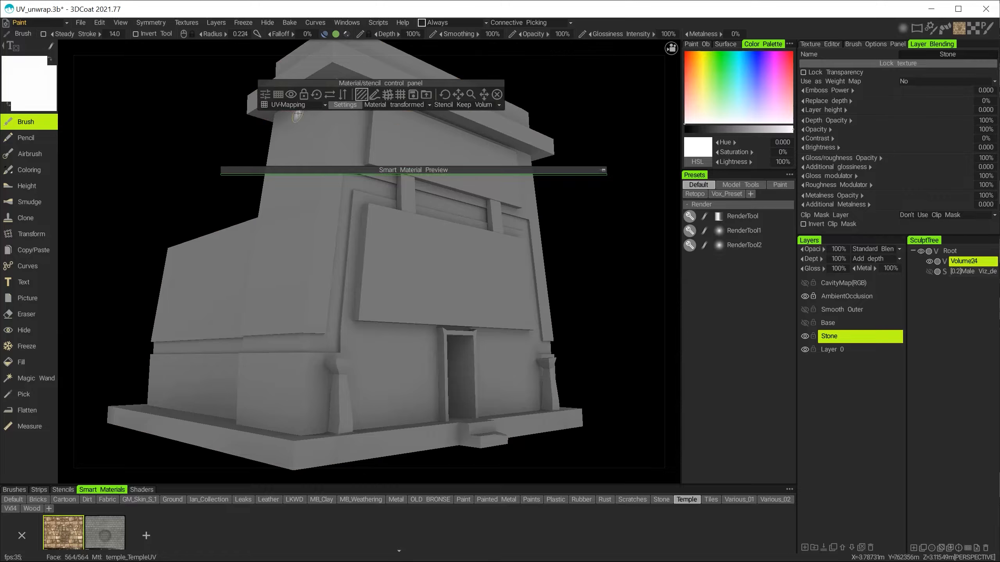
pyautogui.click(281, 104)
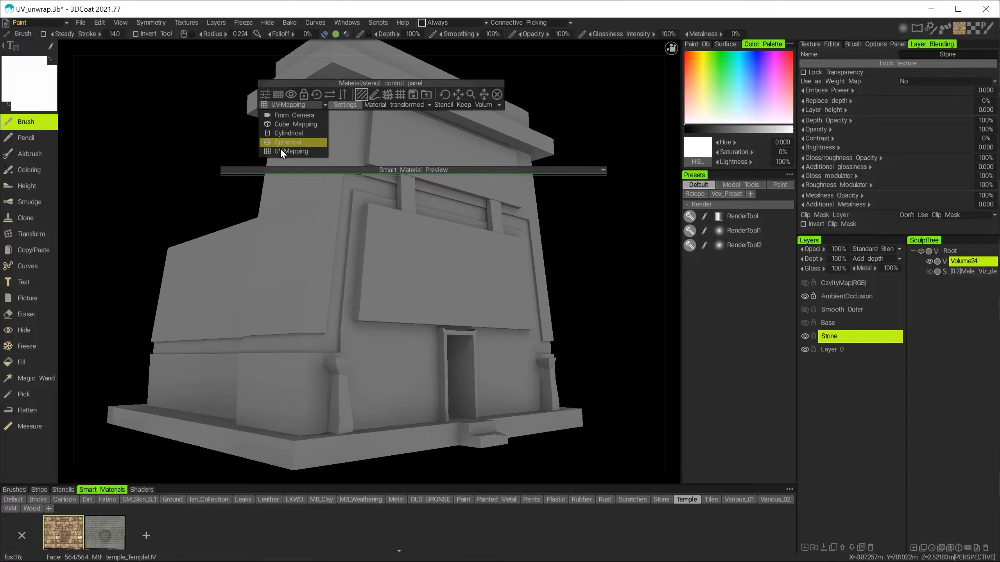
pyautogui.click(290, 125)
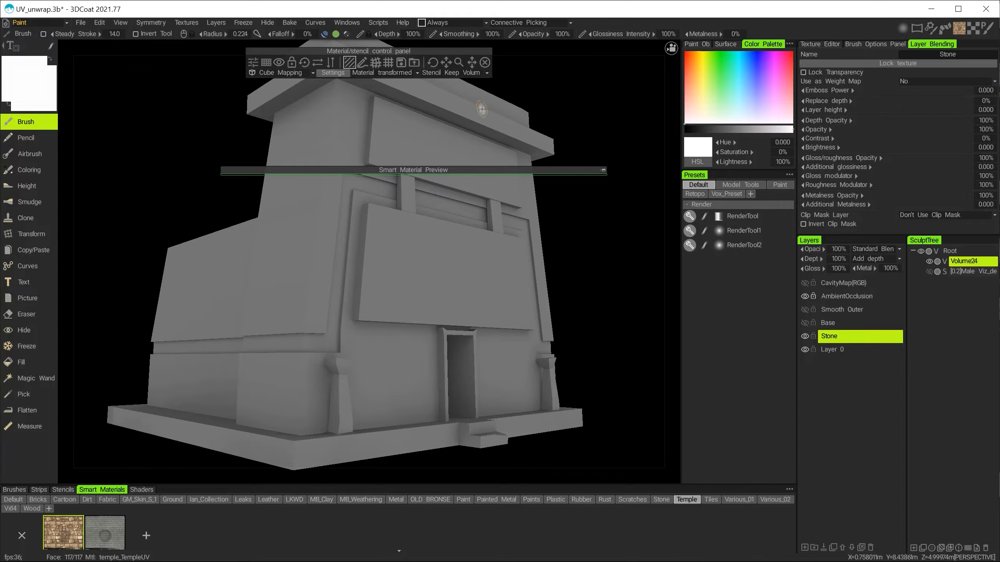
pyautogui.moveTo(459, 62)
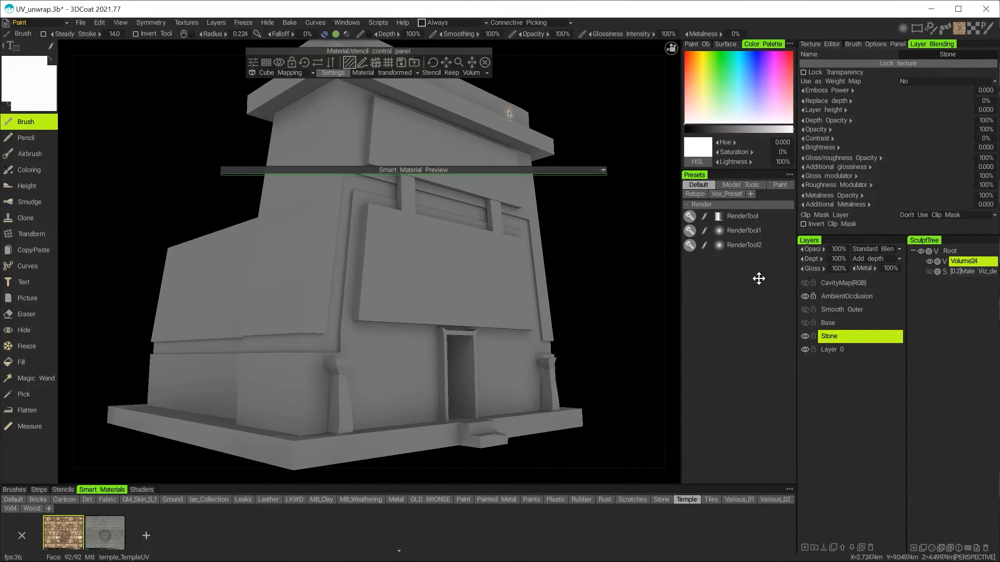
pyautogui.moveTo(558, 170); pyautogui.dragTo(538, 93)
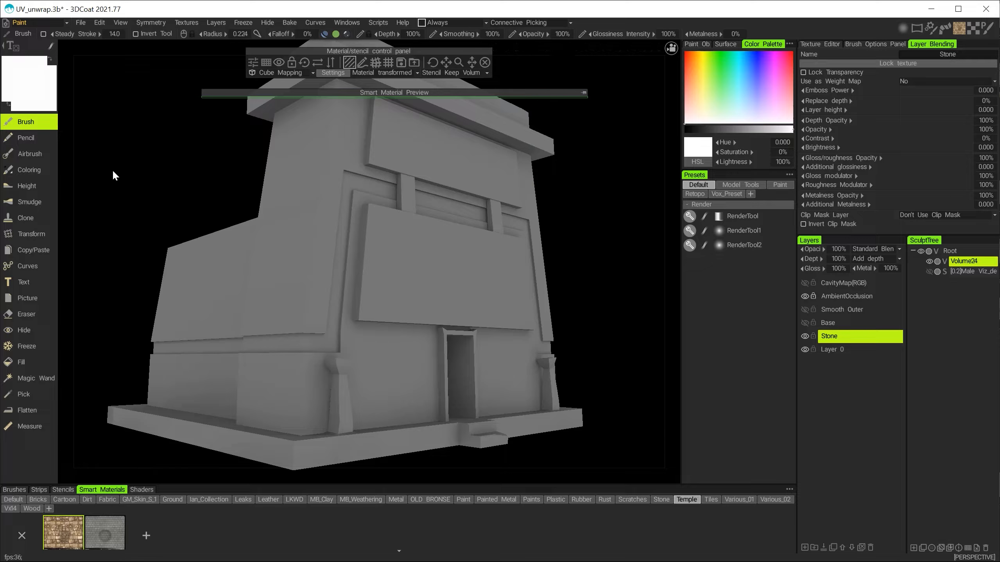
# Step: Set the brush to fill whole polygons and apply the stone material to the horizontal recess between the two front panels
pyautogui.click(52, 47)
pyautogui.click(318, 48)
pyautogui.moveTo(620, 233)
pyautogui.keyDown('alt'); pyautogui.mouseDown()
pyautogui.moveTo(597, 231)
pyautogui.moveTo(569, 274)
pyautogui.moveTo(546, 272)
pyautogui.mouseUp(); pyautogui.keyUp('alt')
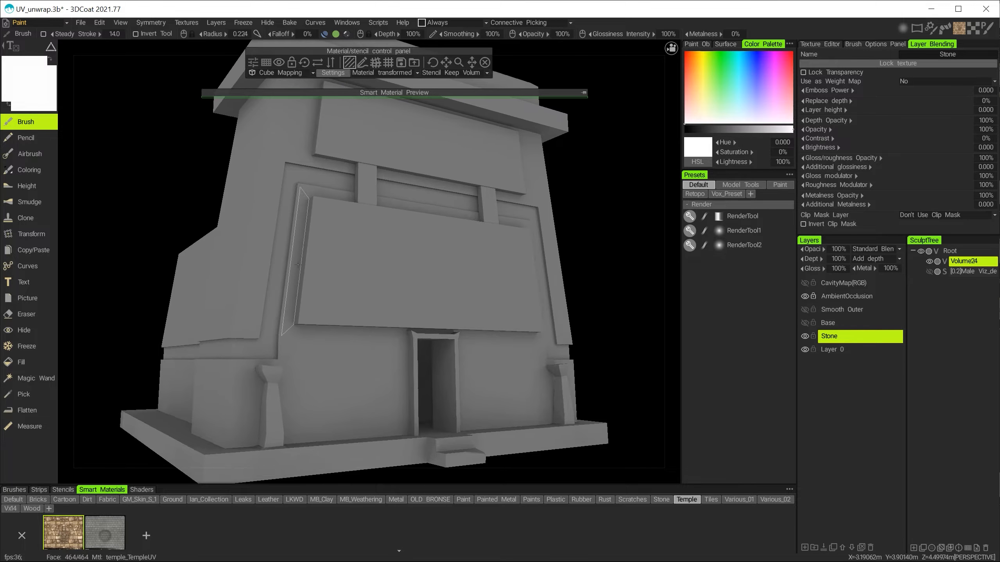
pyautogui.keyDown('alt'); pyautogui.moveTo(299, 219); pyautogui.dragTo(319, 208, button='right'); pyautogui.keyUp('alt')
pyautogui.moveTo(301, 210); pyautogui.dragTo(304, 192)
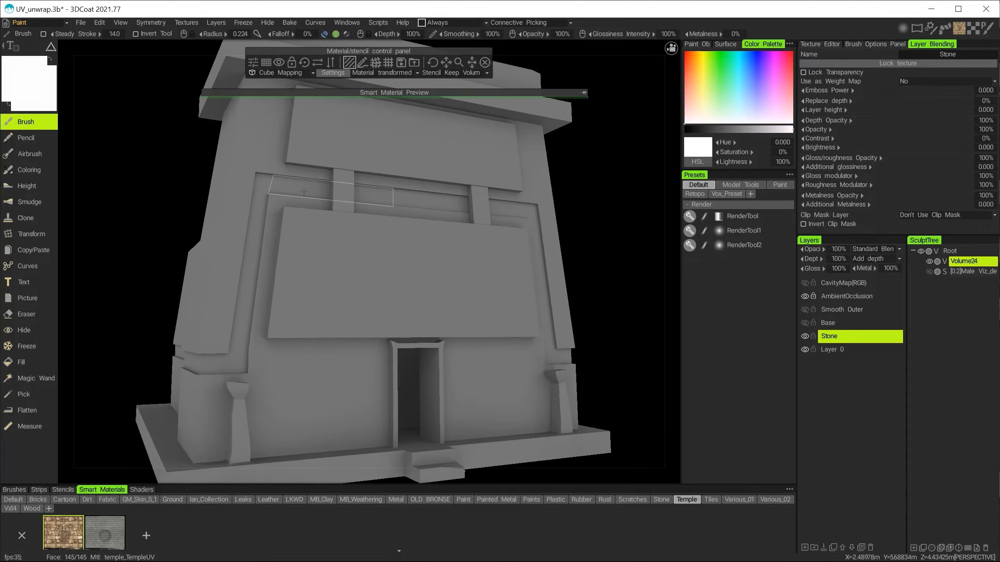
pyautogui.click(303, 190)
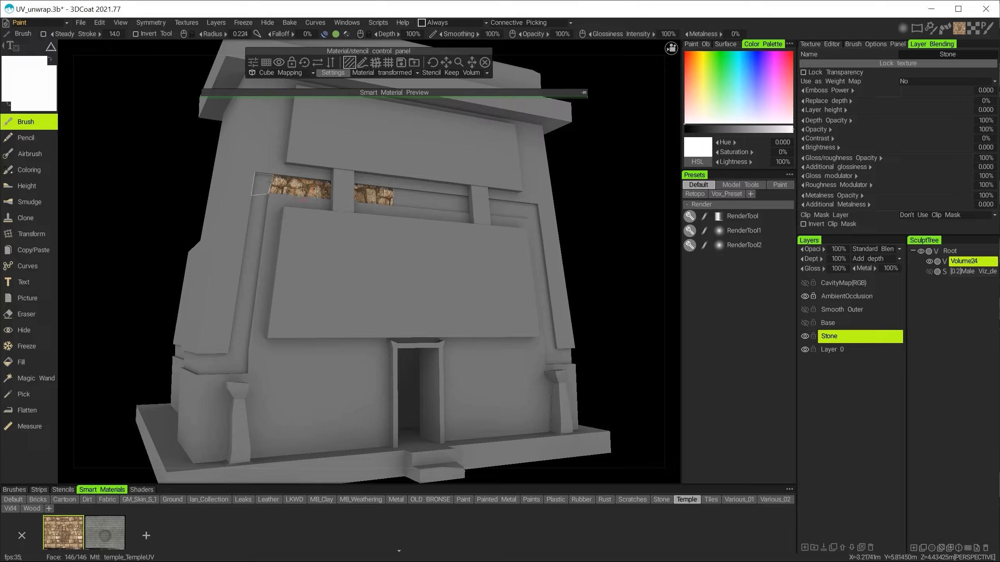
# Step: Fill the temple front's left vertical recess and the rest of its upper horizontal recess with the stone material
pyautogui.click(261, 215)
pyautogui.keyDown('alt'); pyautogui.moveTo(279, 273); pyautogui.dragTo(293, 250); pyautogui.keyUp('alt')
pyautogui.keyDown('alt'); pyautogui.moveTo(292, 249); pyautogui.dragTo(317, 253, button='right'); pyautogui.keyUp('alt')
pyautogui.moveTo(316, 253)
pyautogui.keyDown('alt'); pyautogui.mouseDown()
pyautogui.moveTo(334, 246)
pyautogui.moveTo(330, 255)
pyautogui.moveTo(308, 252)
pyautogui.moveTo(334, 257)
pyautogui.moveTo(321, 254)
pyautogui.mouseUp(); pyautogui.keyUp('alt')
pyautogui.click(458, 168)
pyautogui.click(493, 172)
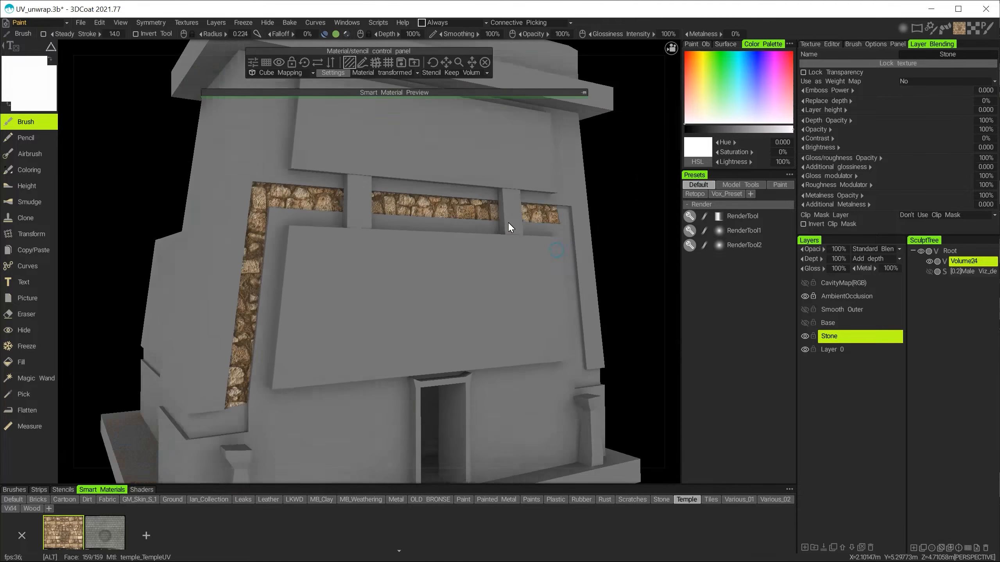
# Step: Fill the recessed horizontal band around the temple's side and rear walls with the stone material
pyautogui.keyDown('alt'); pyautogui.moveTo(508, 221); pyautogui.dragTo(475, 233); pyautogui.keyUp('alt')
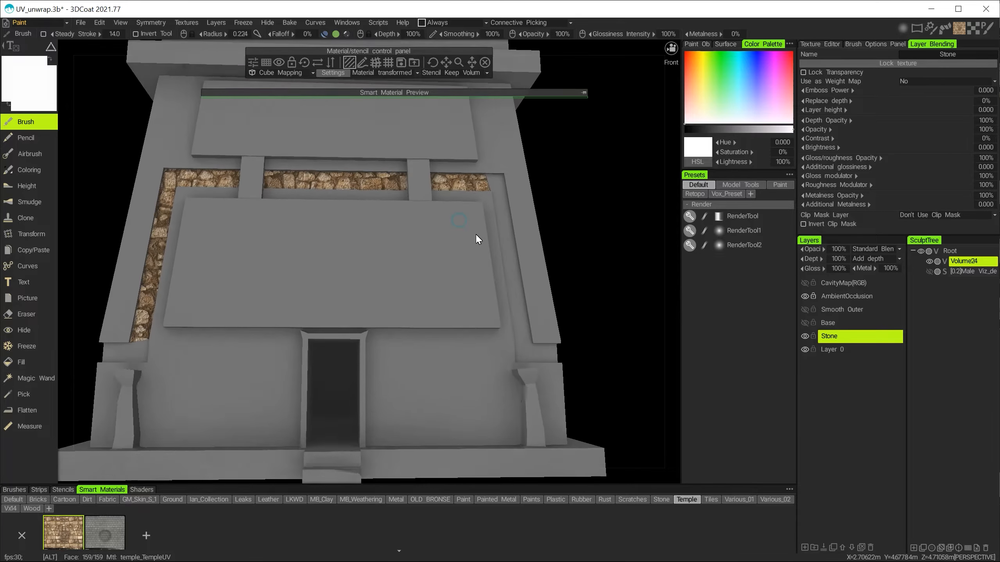
pyautogui.keyDown('alt'); pyautogui.moveTo(475, 233); pyautogui.dragTo(512, 244, button='right'); pyautogui.keyUp('alt')
pyautogui.keyDown('alt'); pyautogui.moveTo(445, 263); pyautogui.dragTo(512, 353); pyautogui.keyUp('alt')
pyautogui.keyDown('alt'); pyautogui.moveTo(513, 353); pyautogui.dragTo(387, 314, button='middle'); pyautogui.keyUp('alt')
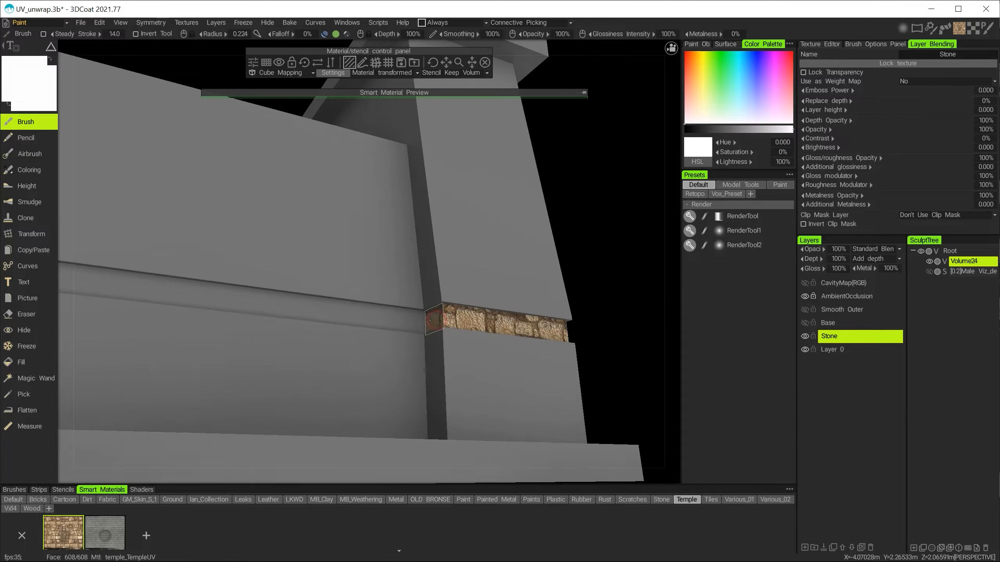
pyautogui.keyDown('alt'); pyautogui.moveTo(440, 319); pyautogui.dragTo(475, 341, button='right'); pyautogui.keyUp('alt')
pyautogui.keyDown('alt'); pyautogui.moveTo(475, 340); pyautogui.dragTo(497, 340); pyautogui.keyUp('alt')
pyautogui.click(340, 333)
pyautogui.keyDown('alt'); pyautogui.moveTo(340, 334); pyautogui.dragTo(276, 348); pyautogui.keyUp('alt')
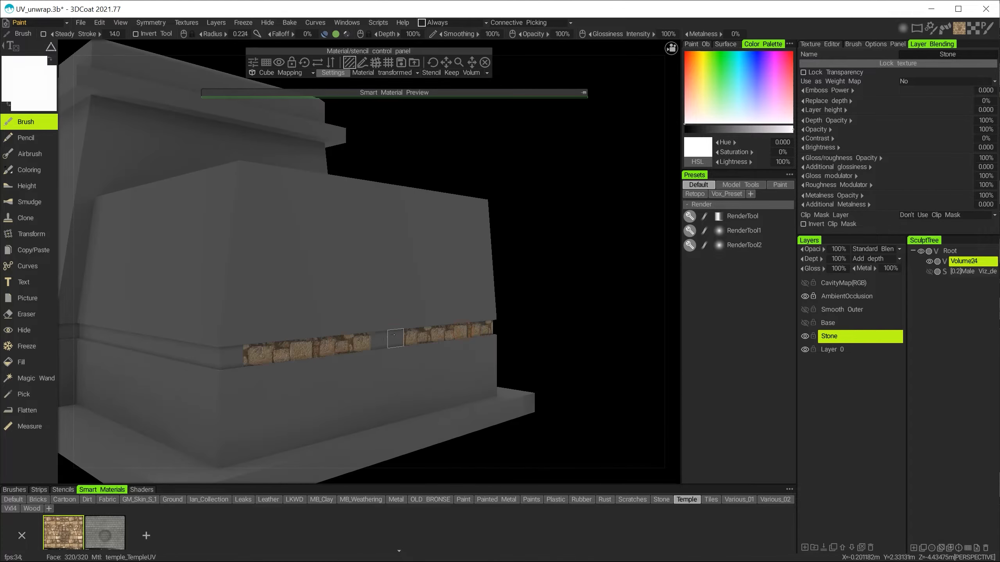
# Step: Fill the large lower panel above the temple doorway with the stone material
pyautogui.keyDown('alt'); pyautogui.moveTo(388, 338); pyautogui.dragTo(308, 300); pyautogui.keyUp('alt')
pyautogui.keyDown('alt'); pyautogui.moveTo(308, 300); pyautogui.dragTo(315, 252); pyautogui.keyUp('alt')
pyautogui.click(315, 256)
pyautogui.click(362, 299)
pyautogui.moveTo(403, 249); pyautogui.dragTo(465, 220)
pyautogui.keyDown('alt'); pyautogui.moveTo(465, 236); pyautogui.dragTo(321, 195); pyautogui.keyUp('alt')
pyautogui.keyDown('alt'); pyautogui.moveTo(321, 196); pyautogui.dragTo(414, 294, button='right'); pyautogui.keyUp('alt')
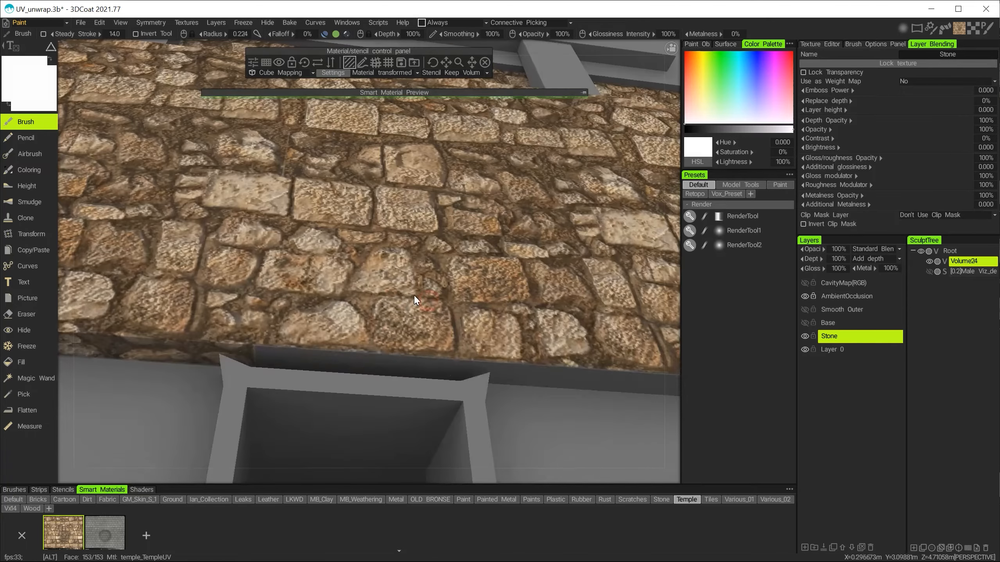
# Step: Examine the stone material on the large front panel's top ledge and face for coverage and stretching
pyautogui.keyDown('alt'); pyautogui.moveTo(490, 320); pyautogui.dragTo(447, 329, button='right'); pyautogui.keyUp('alt')
pyautogui.keyDown('alt'); pyautogui.moveTo(447, 328); pyautogui.dragTo(567, 272); pyautogui.keyUp('alt')
pyautogui.keyDown('alt'); pyautogui.moveTo(594, 261); pyautogui.dragTo(614, 299, button='right'); pyautogui.keyUp('alt')
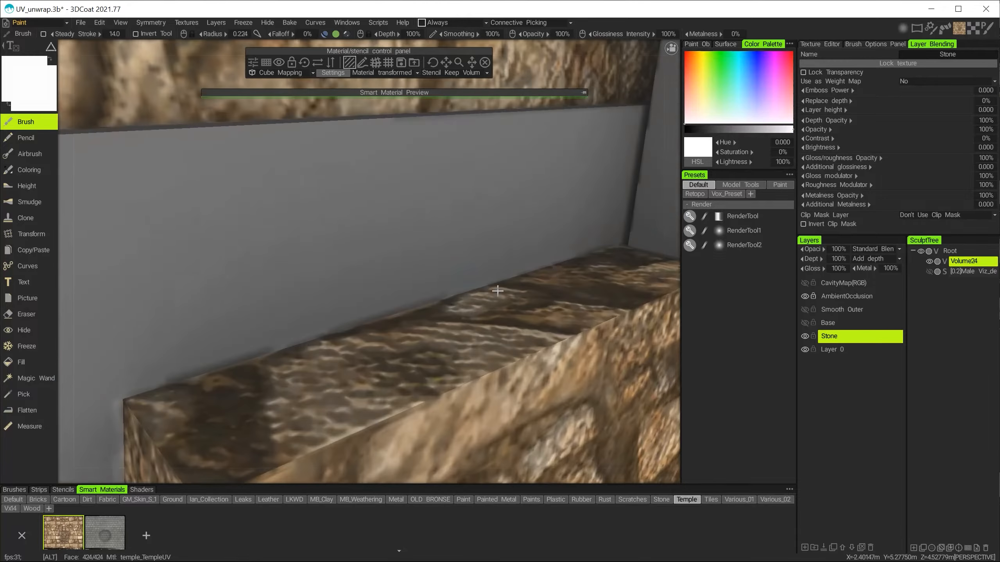
pyautogui.keyDown('alt'); pyautogui.moveTo(393, 283); pyautogui.dragTo(559, 288, button='middle'); pyautogui.keyUp('alt')
pyautogui.keyDown('alt'); pyautogui.moveTo(433, 288); pyautogui.dragTo(484, 300); pyautogui.keyUp('alt')
pyautogui.keyDown('alt'); pyautogui.moveTo(485, 299); pyautogui.dragTo(519, 372, button='middle'); pyautogui.keyUp('alt')
pyautogui.keyDown('alt'); pyautogui.moveTo(520, 372); pyautogui.dragTo(435, 161); pyautogui.keyUp('alt')
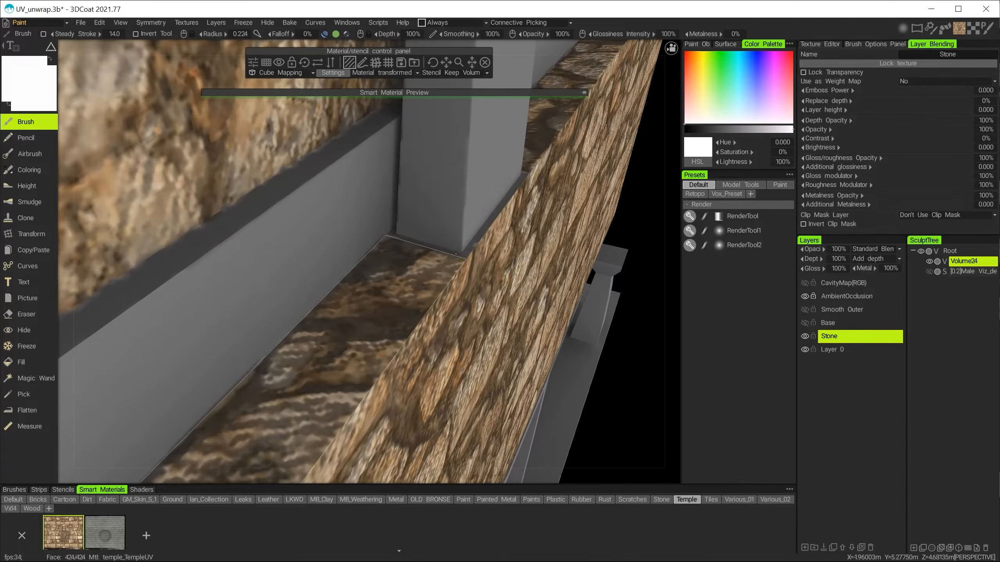
pyautogui.keyDown('alt'); pyautogui.moveTo(469, 242); pyautogui.dragTo(433, 252); pyautogui.keyUp('alt')
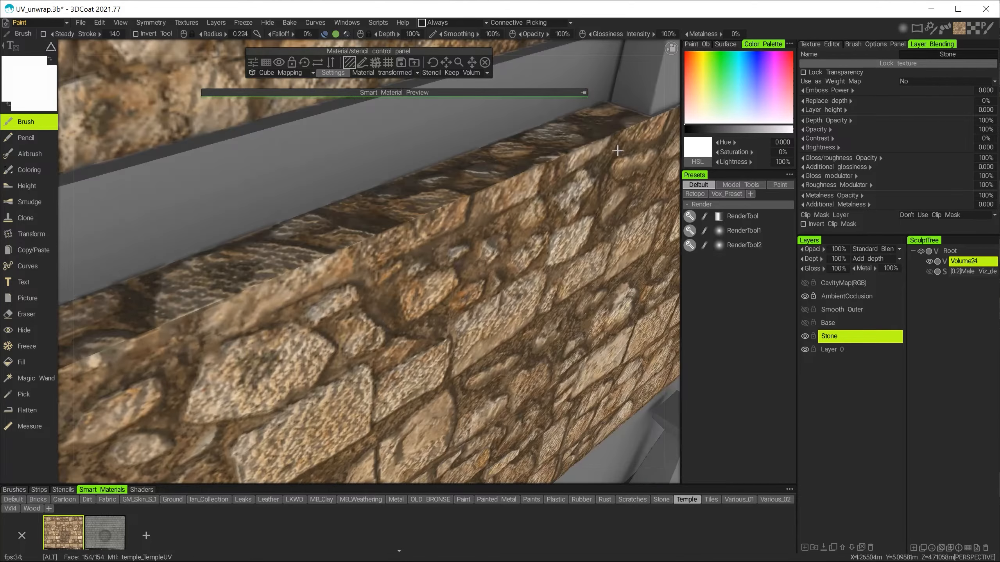
# Step: Fill the thin unpainted edge where the short pillar meets the large front panel with the stone material
pyautogui.keyDown('alt'); pyautogui.moveTo(433, 251); pyautogui.dragTo(421, 233, button='right'); pyautogui.keyUp('alt')
pyautogui.keyDown('alt'); pyautogui.moveTo(422, 232); pyautogui.dragTo(386, 260); pyautogui.keyUp('alt')
pyautogui.keyDown('alt'); pyautogui.moveTo(386, 261); pyautogui.dragTo(495, 227, button='right'); pyautogui.keyUp('alt')
pyautogui.keyDown('alt'); pyautogui.moveTo(495, 228); pyautogui.dragTo(397, 281, button='middle'); pyautogui.keyUp('alt')
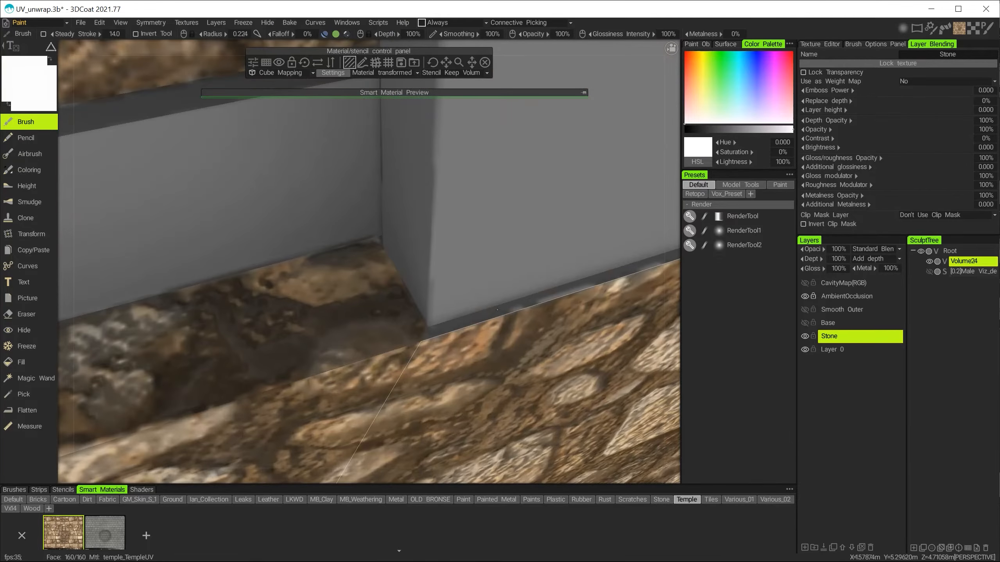
pyautogui.keyDown('alt'); pyautogui.moveTo(524, 303); pyautogui.dragTo(553, 221, button='right'); pyautogui.keyUp('alt')
pyautogui.keyDown('alt'); pyautogui.moveTo(554, 220); pyautogui.dragTo(501, 220); pyautogui.keyUp('alt')
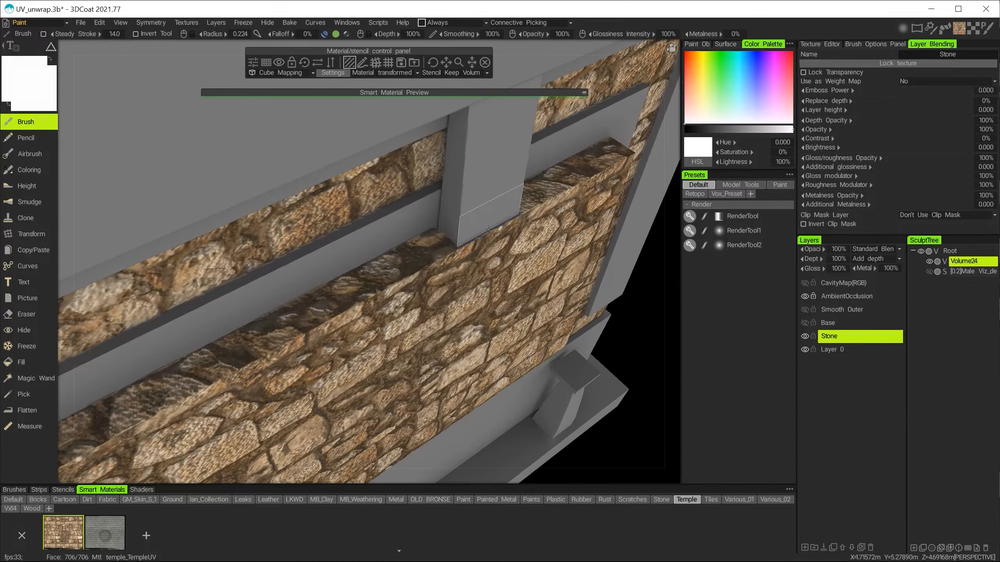
pyautogui.keyDown('alt'); pyautogui.moveTo(500, 220); pyautogui.dragTo(499, 227, button='right'); pyautogui.keyUp('alt')
pyautogui.keyDown('alt'); pyautogui.moveTo(498, 227); pyautogui.dragTo(436, 280, button='middle'); pyautogui.keyUp('alt')
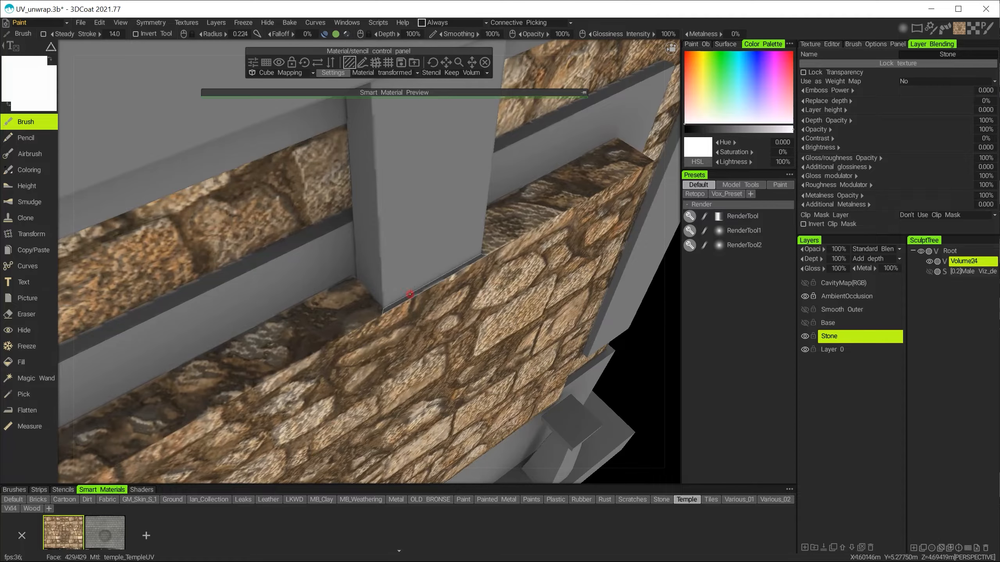
pyautogui.click(410, 294)
# Step: Set the Stone layer's depth opacity to 60%
pyautogui.moveTo(409, 294)
pyautogui.keyDown('alt'); pyautogui.mouseDown()
pyautogui.moveTo(286, 249)
pyautogui.moveTo(393, 286)
pyautogui.mouseUp(); pyautogui.keyUp('alt')
pyautogui.moveTo(392, 286)
pyautogui.keyDown('alt'); pyautogui.mouseDown(button='right')
pyautogui.moveTo(528, 307)
pyautogui.moveTo(380, 296)
pyautogui.mouseUp(button='right'); pyautogui.keyUp('alt')
pyautogui.moveTo(380, 296)
pyautogui.keyDown('alt'); pyautogui.mouseDown()
pyautogui.moveTo(462, 269)
pyautogui.moveTo(382, 304)
pyautogui.mouseUp(); pyautogui.keyUp('alt')
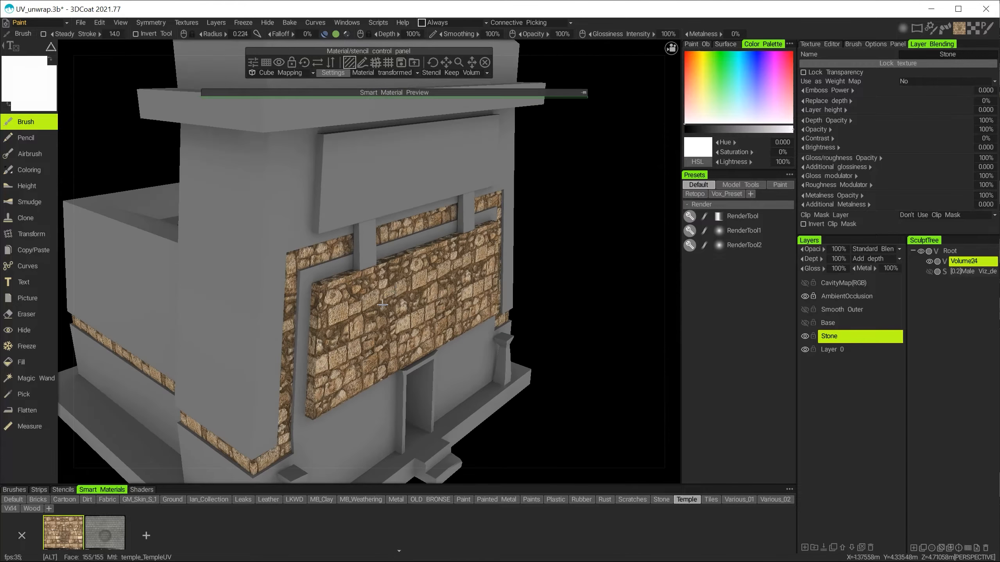
pyautogui.keyDown('alt'); pyautogui.moveTo(383, 304); pyautogui.dragTo(429, 306, button='right'); pyautogui.keyUp('alt')
pyautogui.keyDown('alt'); pyautogui.moveTo(429, 305); pyautogui.dragTo(424, 278); pyautogui.keyUp('alt')
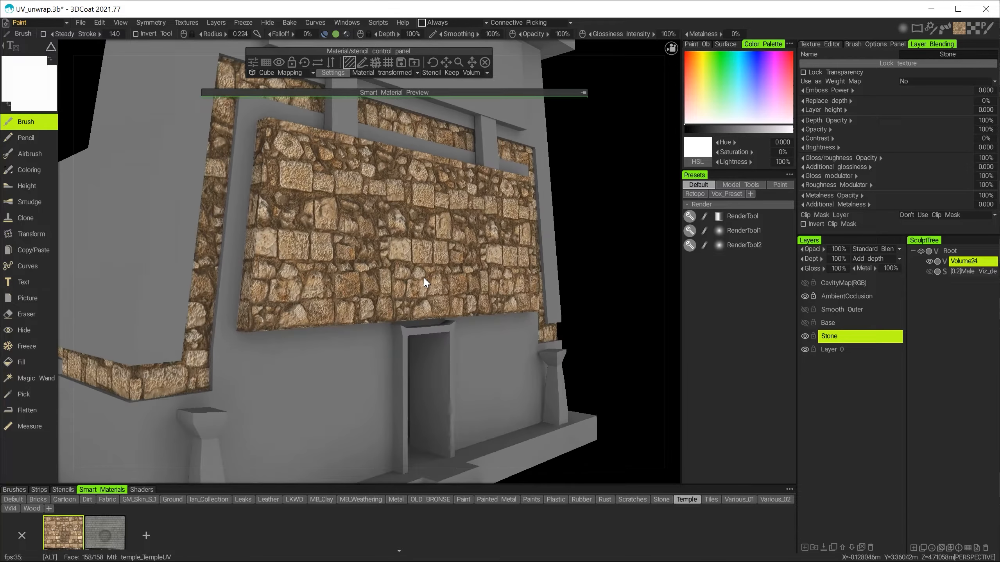
pyautogui.keyDown('alt'); pyautogui.moveTo(423, 278); pyautogui.dragTo(483, 291, button='right'); pyautogui.keyUp('alt')
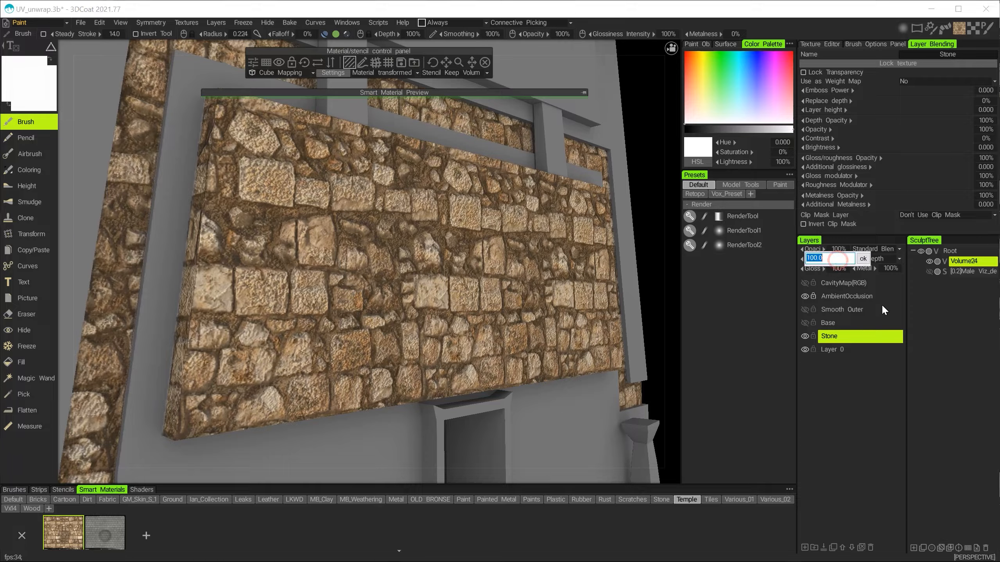
pyautogui.write('50')
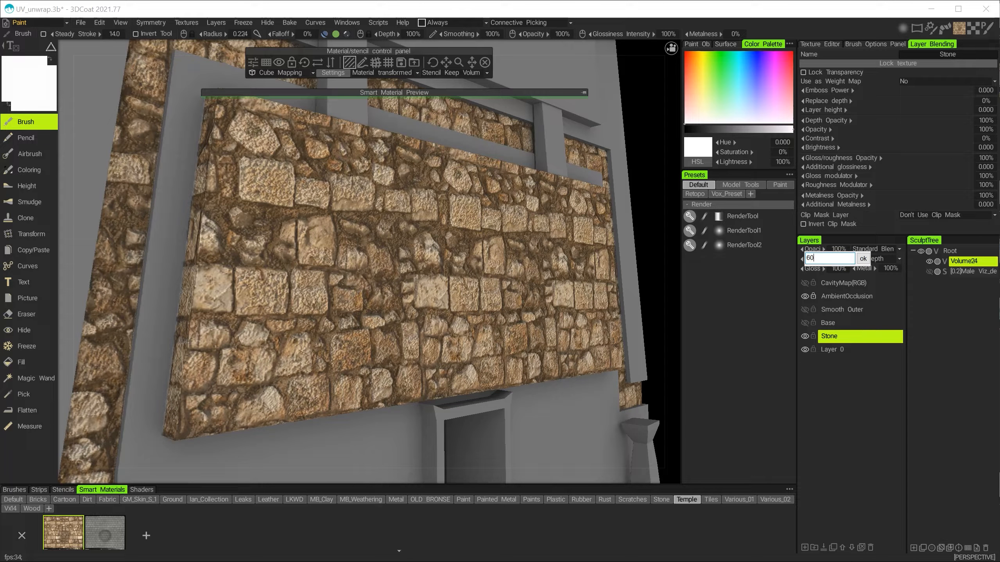
pyautogui.press('Return')
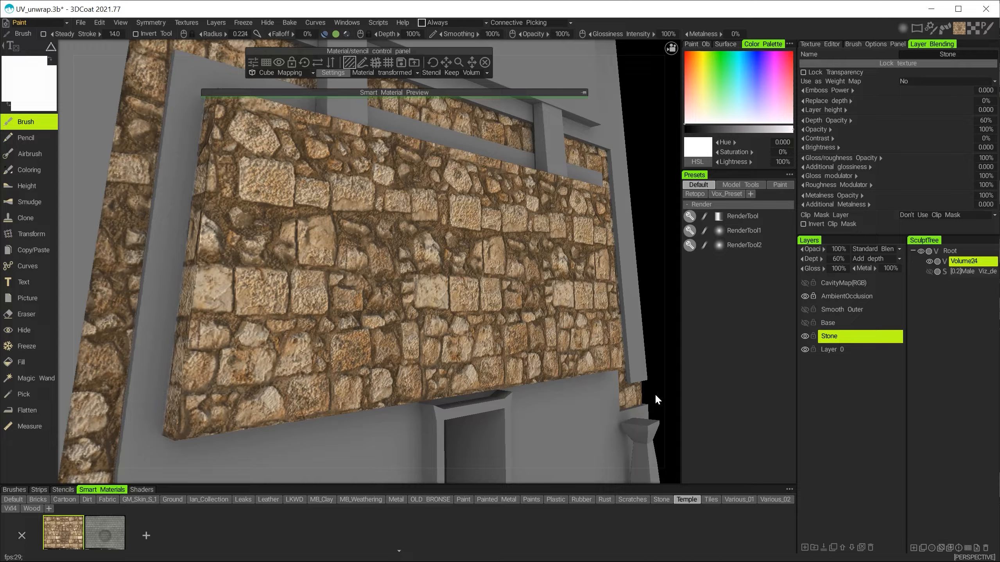
# Step: Reduce the Stone layer's depth opacity to 40%
pyautogui.click(839, 259)
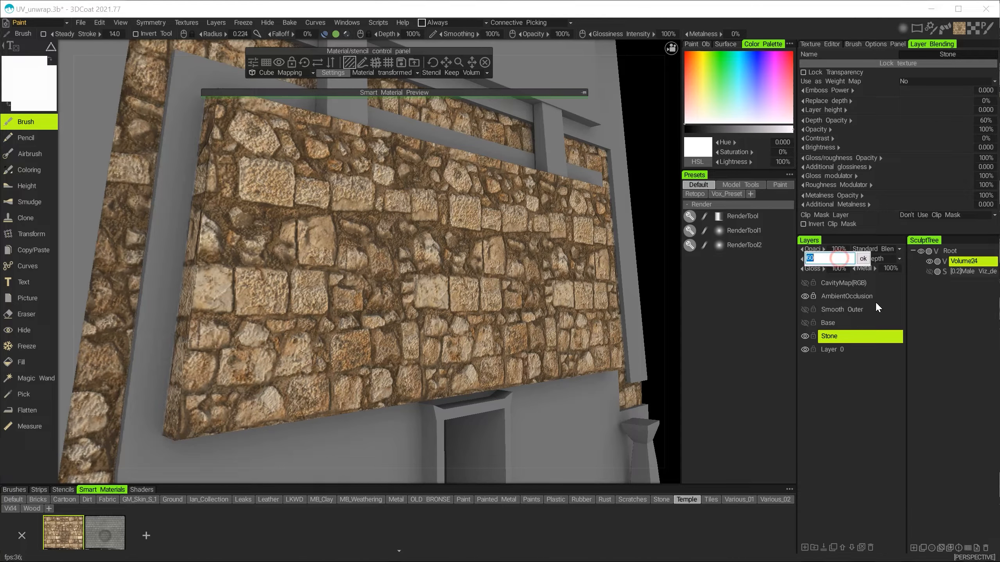
pyautogui.write('40')
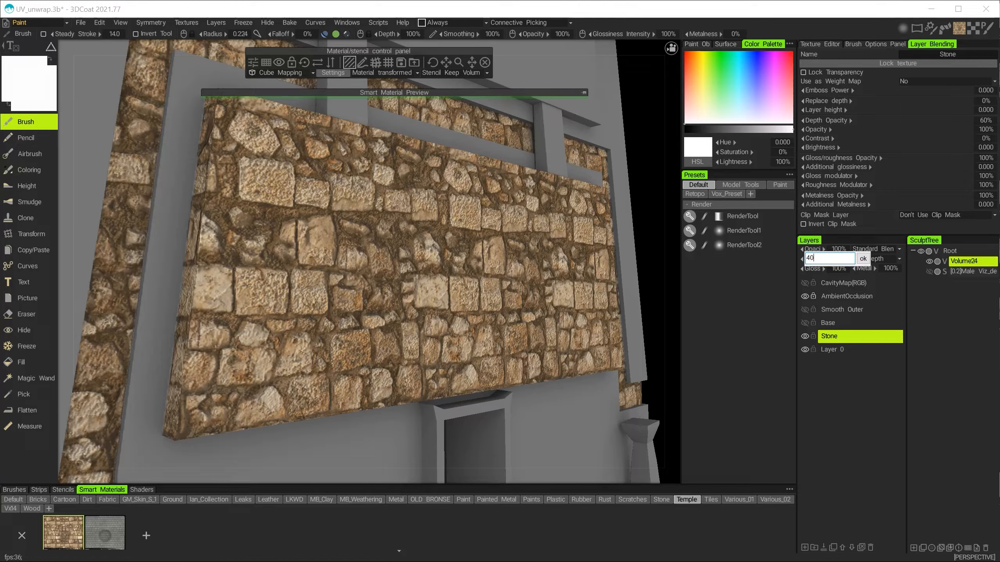
pyautogui.press('Return')
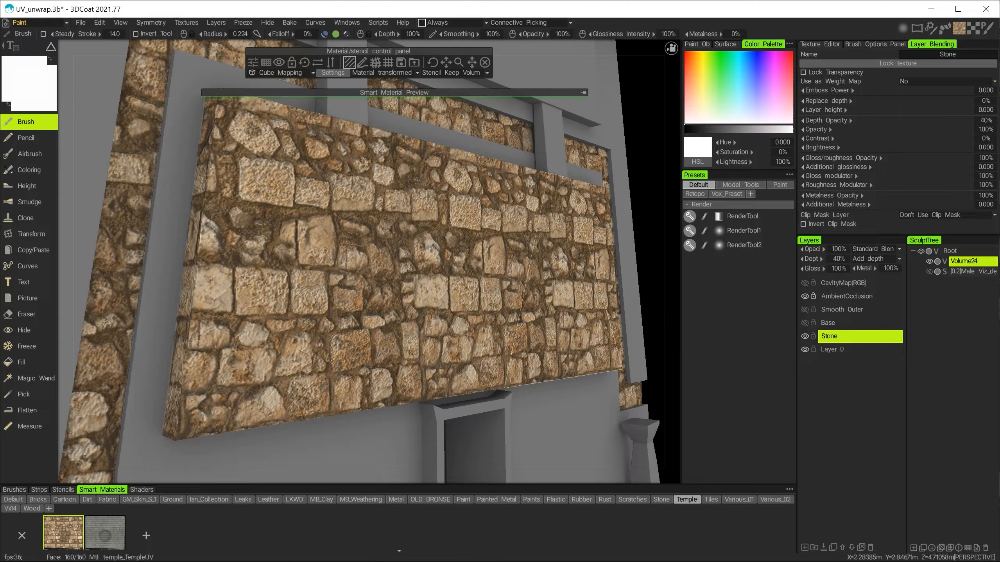
# Step: Set the Stone layer's depth opacity to 20%
pyautogui.keyDown('alt'); pyautogui.moveTo(456, 326); pyautogui.dragTo(496, 289); pyautogui.keyUp('alt')
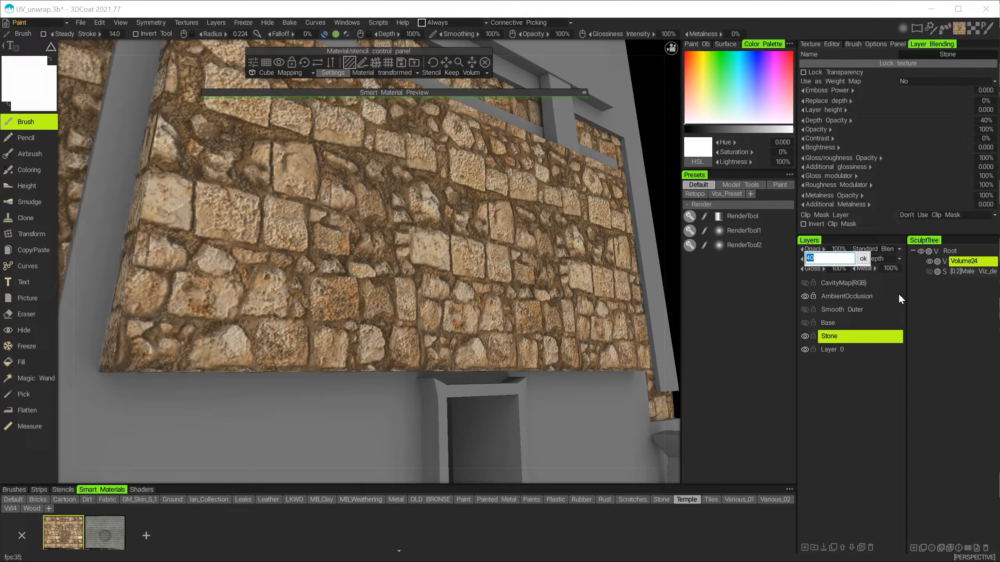
pyautogui.write('20')
pyautogui.press('Return')
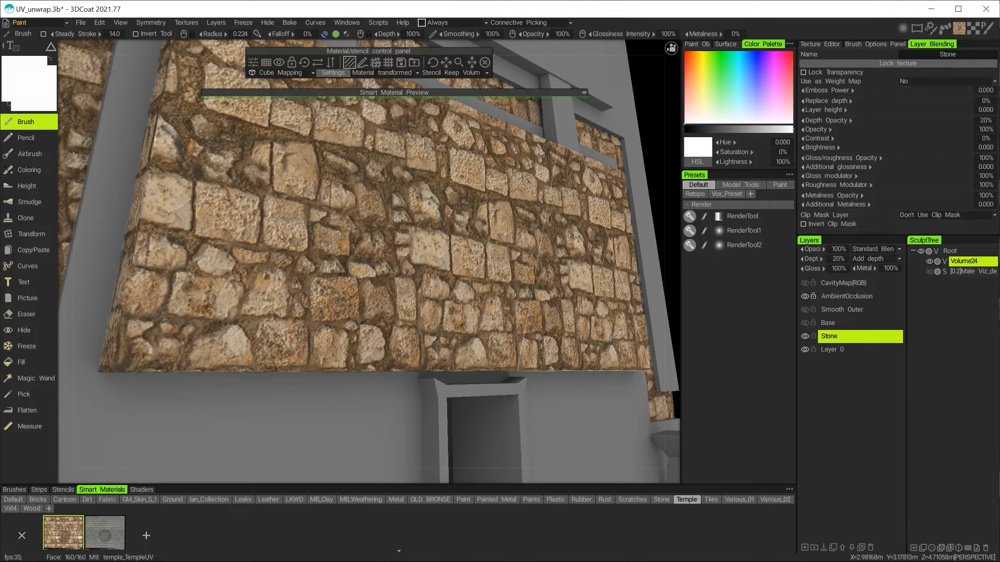
pyautogui.keyDown('alt'); pyautogui.moveTo(472, 260); pyautogui.dragTo(449, 327, button='right'); pyautogui.keyUp('alt')
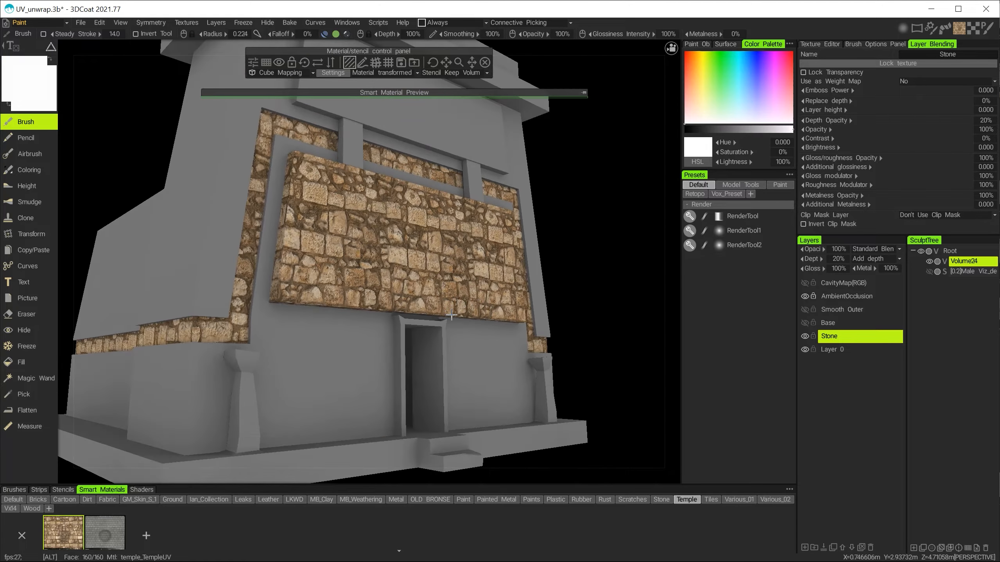
pyautogui.moveTo(449, 329)
pyautogui.keyDown('alt'); pyautogui.mouseDown()
pyautogui.moveTo(459, 343)
pyautogui.moveTo(403, 335)
pyautogui.moveTo(454, 343)
pyautogui.moveTo(440, 339)
pyautogui.mouseUp(); pyautogui.keyUp('alt')
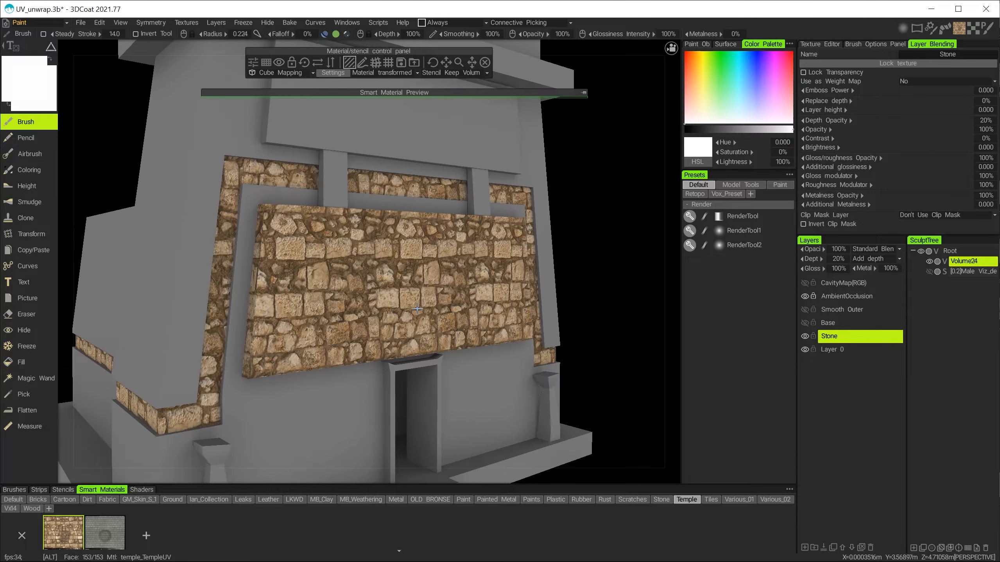
pyautogui.keyDown('alt'); pyautogui.moveTo(440, 340); pyautogui.dragTo(430, 318, button='right'); pyautogui.keyUp('alt')
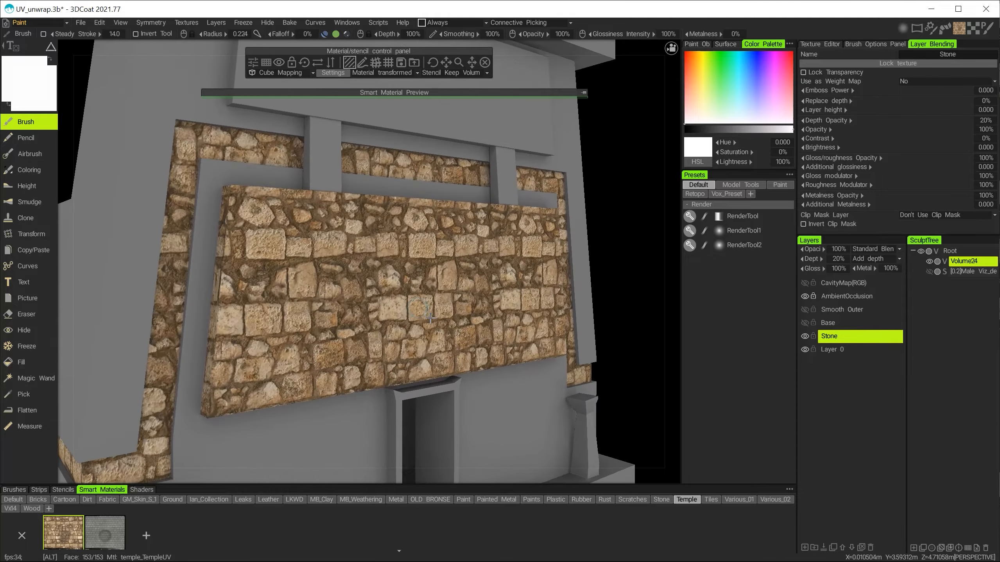
# Step: Deactivate the current smart material and make the Base and Smooth Outer layers visible over the Stone layer
pyautogui.click(485, 62)
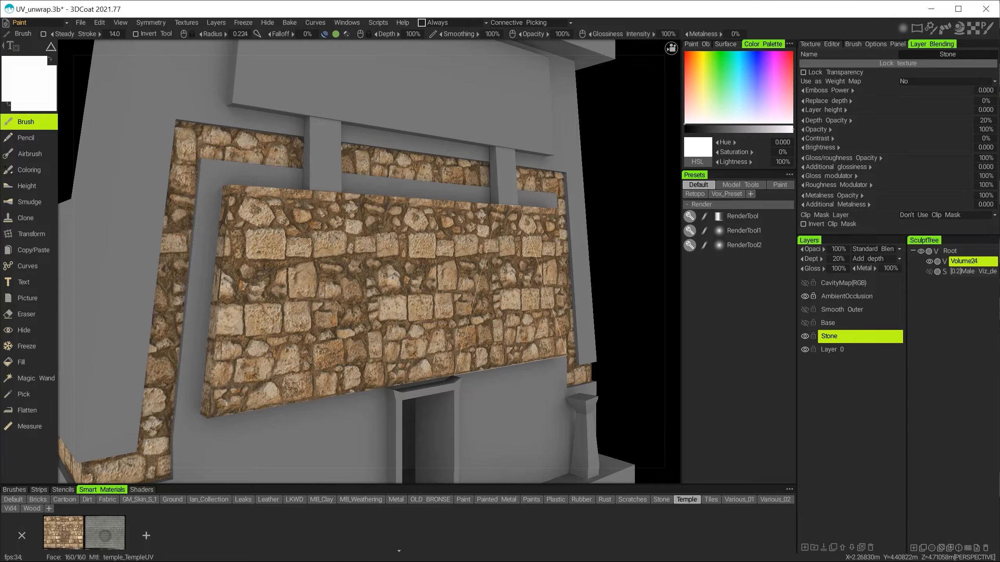
pyautogui.keyDown('alt'); pyautogui.moveTo(531, 260); pyautogui.dragTo(525, 275, button='right'); pyautogui.keyUp('alt')
pyautogui.keyDown('alt'); pyautogui.moveTo(525, 275); pyautogui.dragTo(578, 242, button='middle'); pyautogui.keyUp('alt')
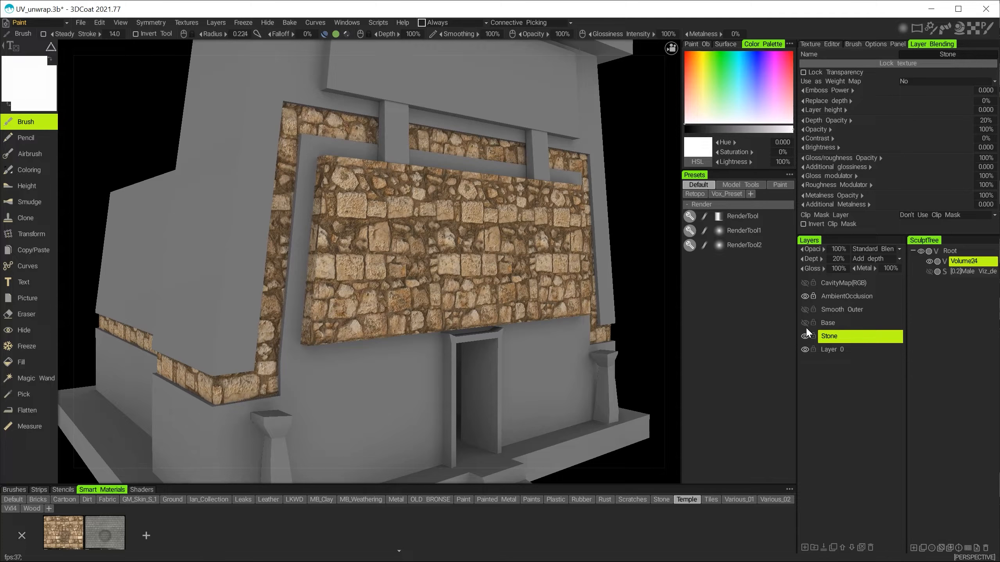
pyautogui.keyDown('alt'); pyautogui.moveTo(542, 295); pyautogui.dragTo(549, 314, button='right'); pyautogui.keyUp('alt')
pyautogui.keyDown('alt'); pyautogui.moveTo(548, 314); pyautogui.dragTo(527, 306, button='middle'); pyautogui.keyUp('alt')
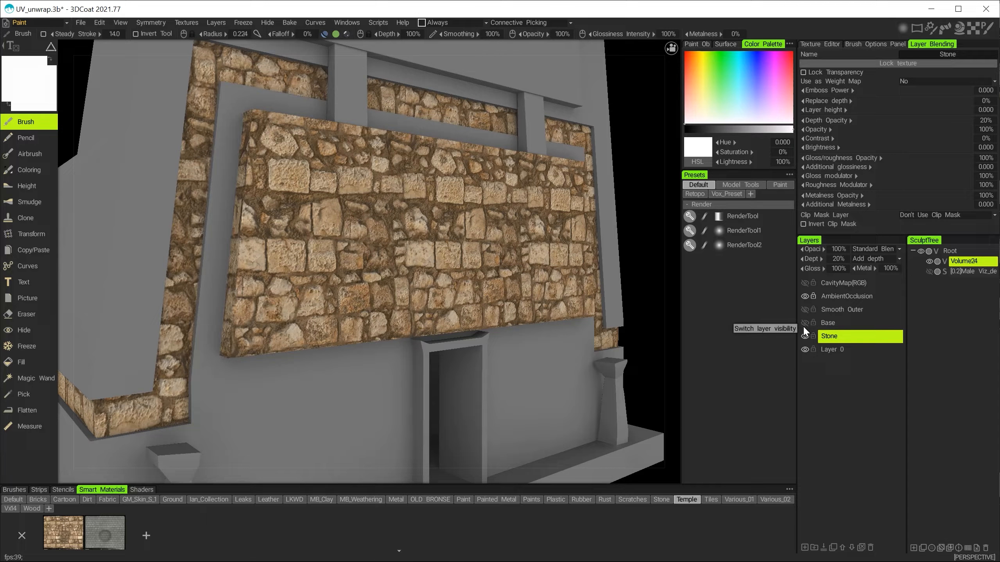
pyautogui.click(830, 334)
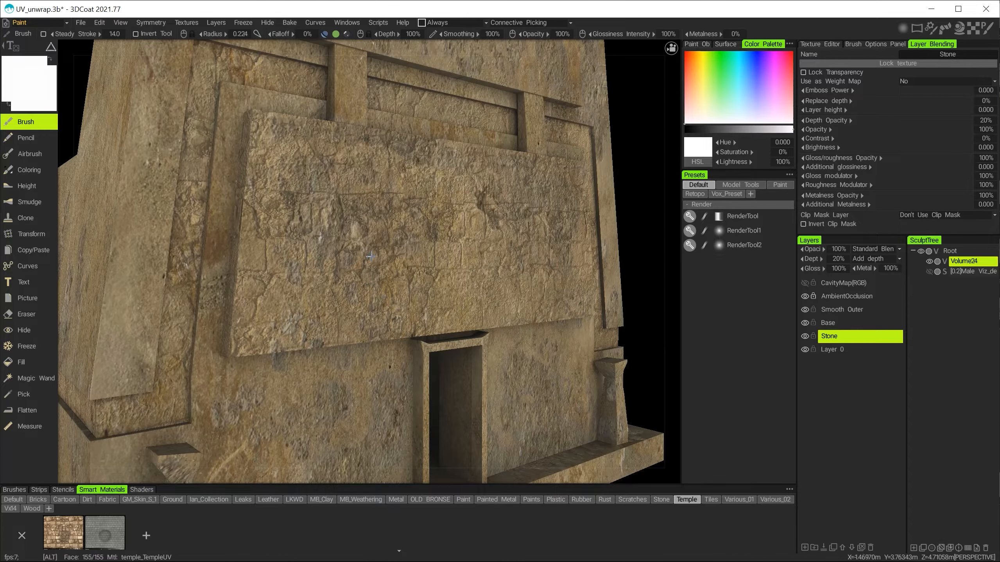
# Step: Use Base as the Stone layer's clip mask layer, with the clip mask inverted
pyautogui.keyDown('alt'); pyautogui.moveTo(365, 256); pyautogui.dragTo(383, 261, button='right'); pyautogui.keyUp('alt')
pyautogui.moveTo(383, 261)
pyautogui.keyDown('alt'); pyautogui.mouseDown()
pyautogui.moveTo(391, 284)
pyautogui.moveTo(448, 268)
pyautogui.mouseUp(); pyautogui.keyUp('alt')
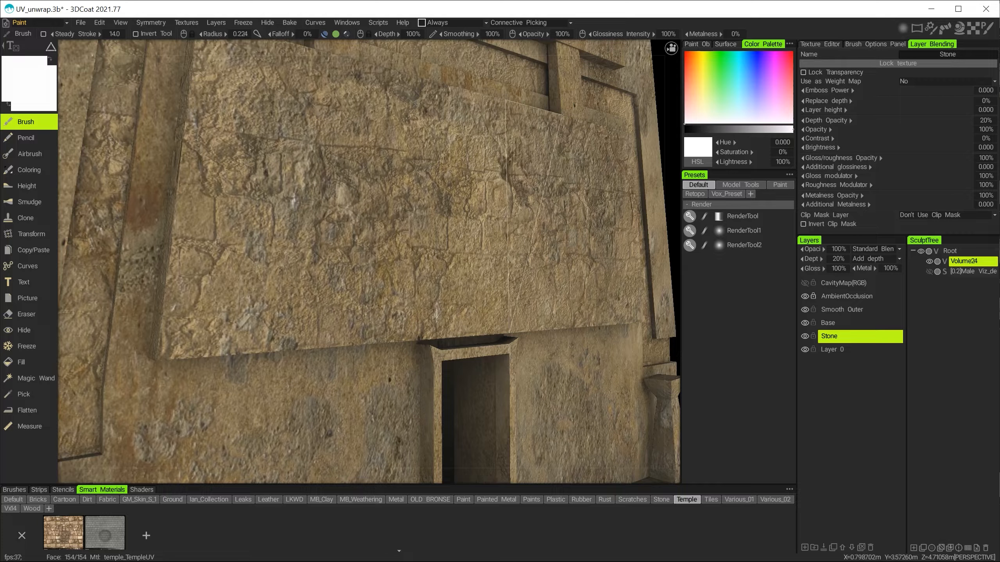
pyautogui.click(835, 338)
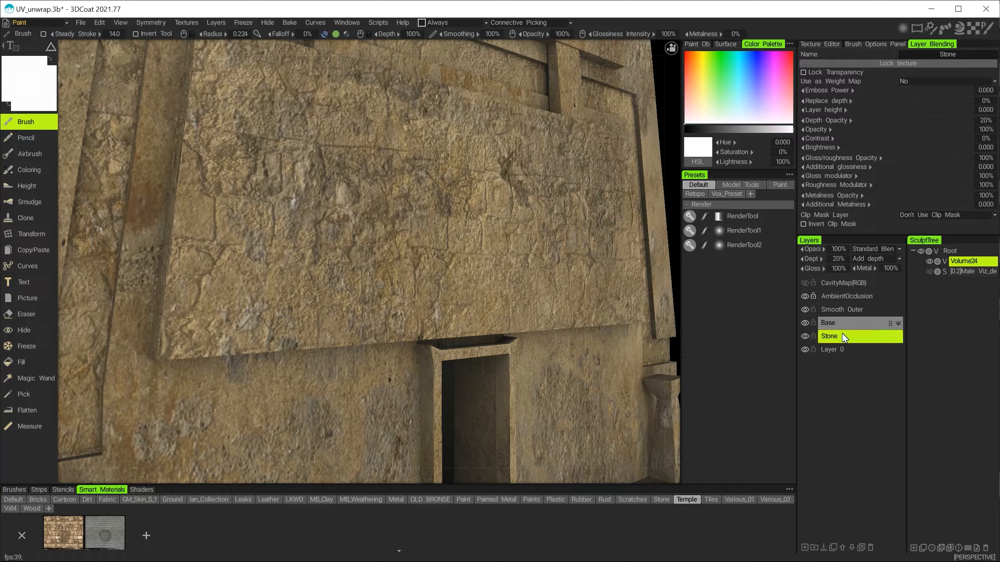
pyautogui.click(912, 214)
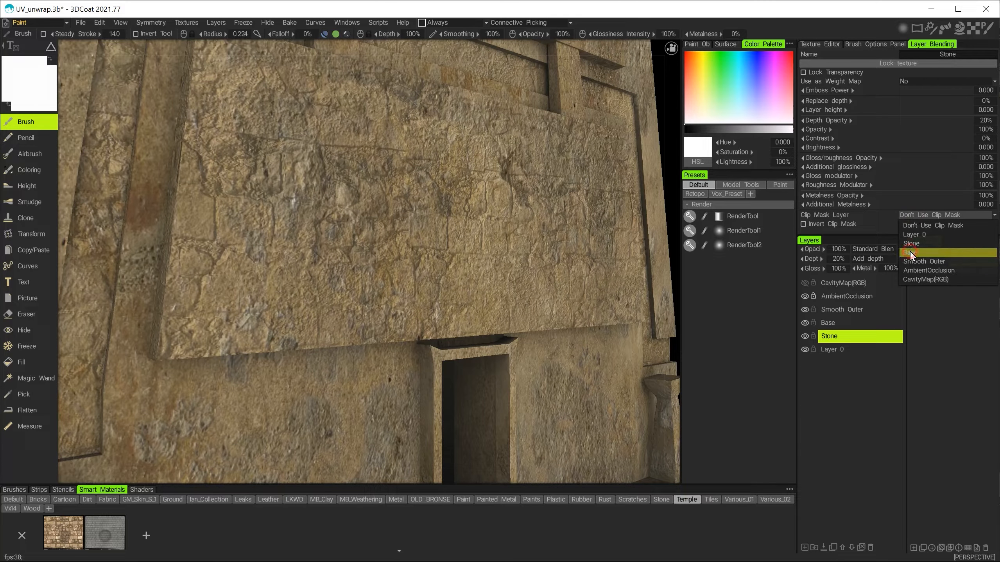
pyautogui.press('Return')
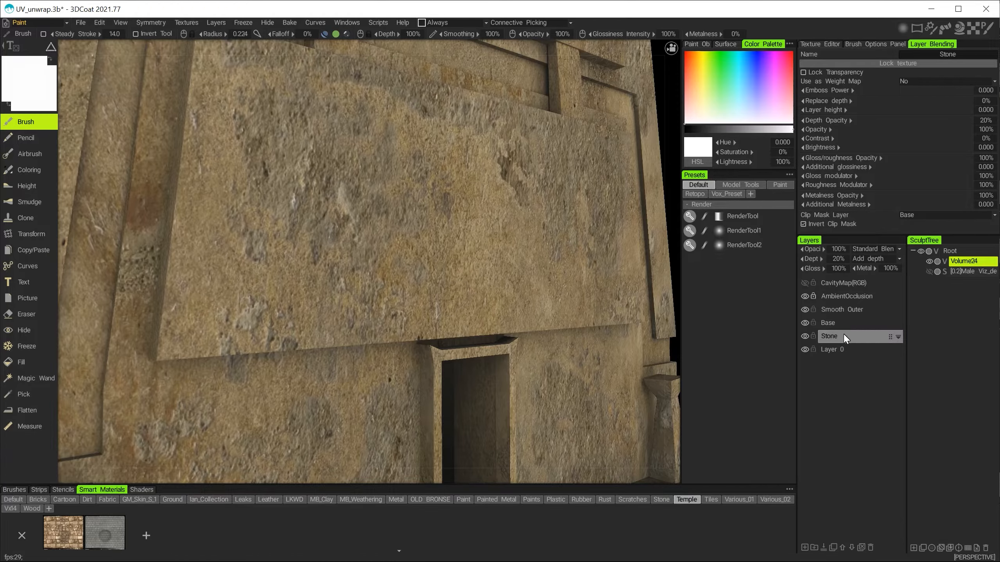
pyautogui.click(829, 336)
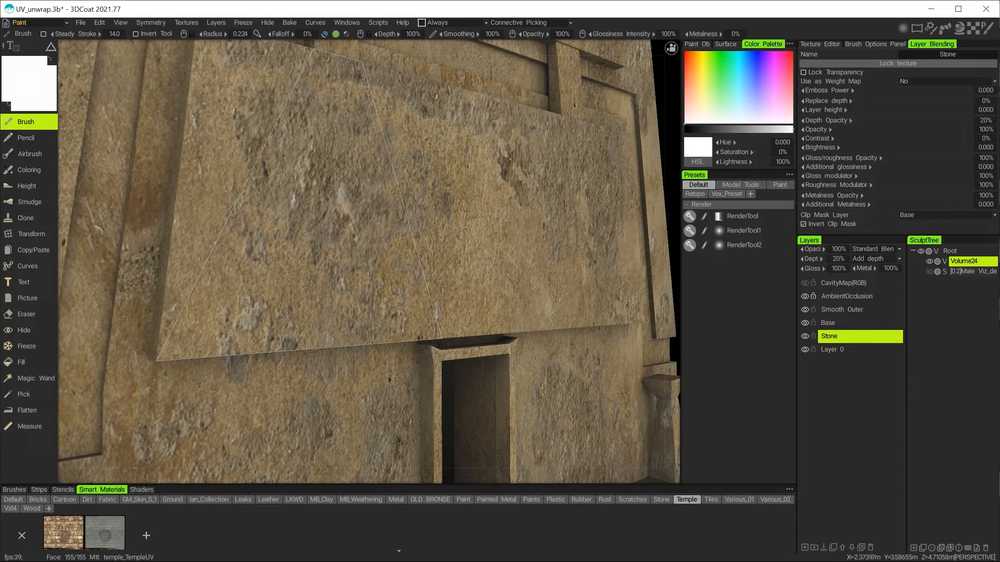
# Step: Set up the Eraser for the Base layer with a freehand brush stroke and a broken-chunk alpha from the Default brushes
pyautogui.click(844, 324)
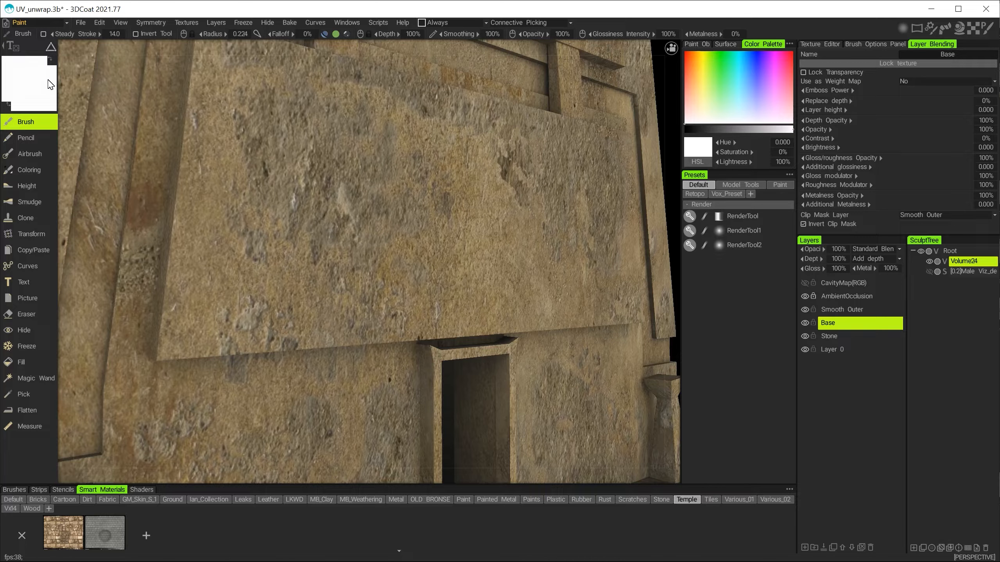
pyautogui.click(27, 315)
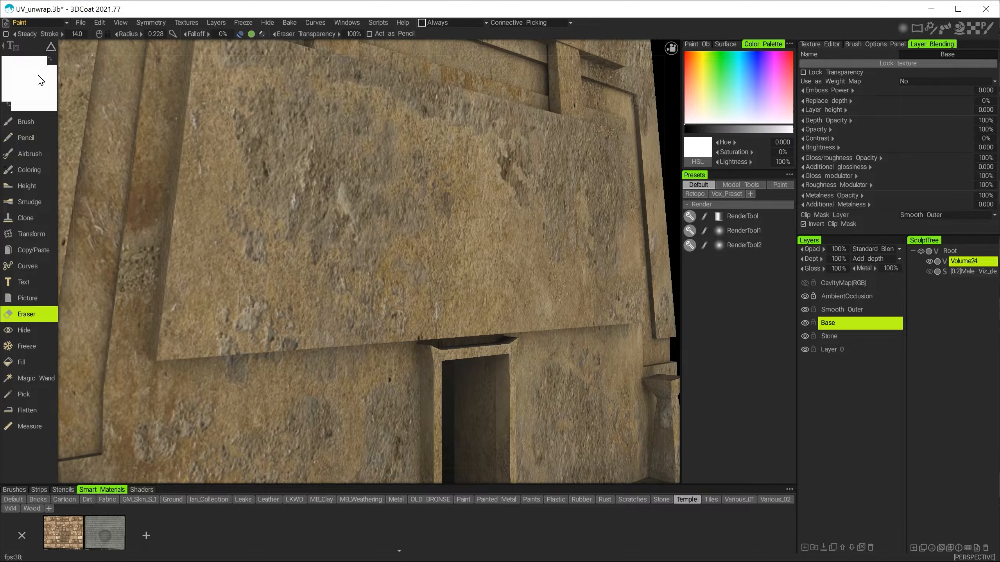
pyautogui.click(50, 48)
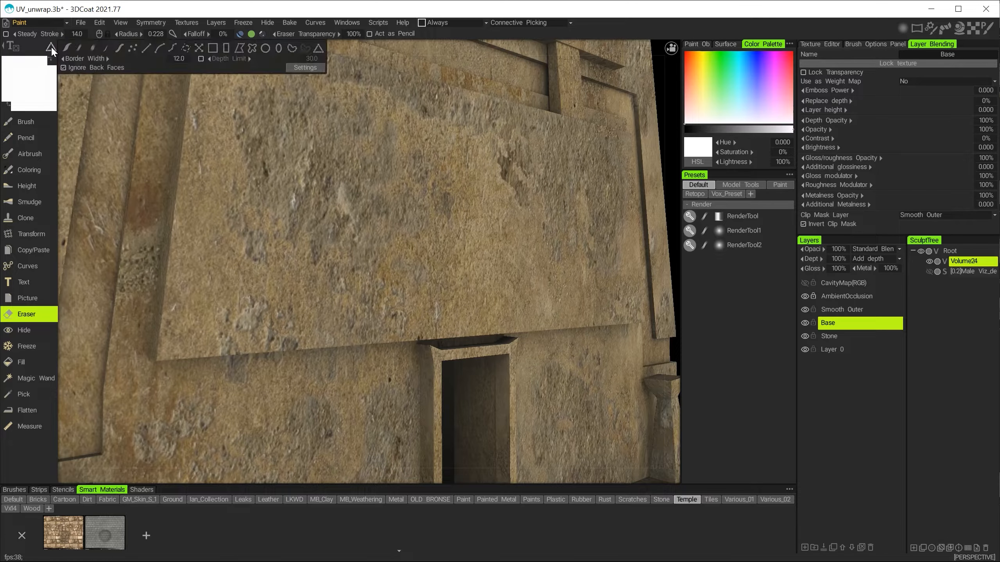
pyautogui.click(93, 49)
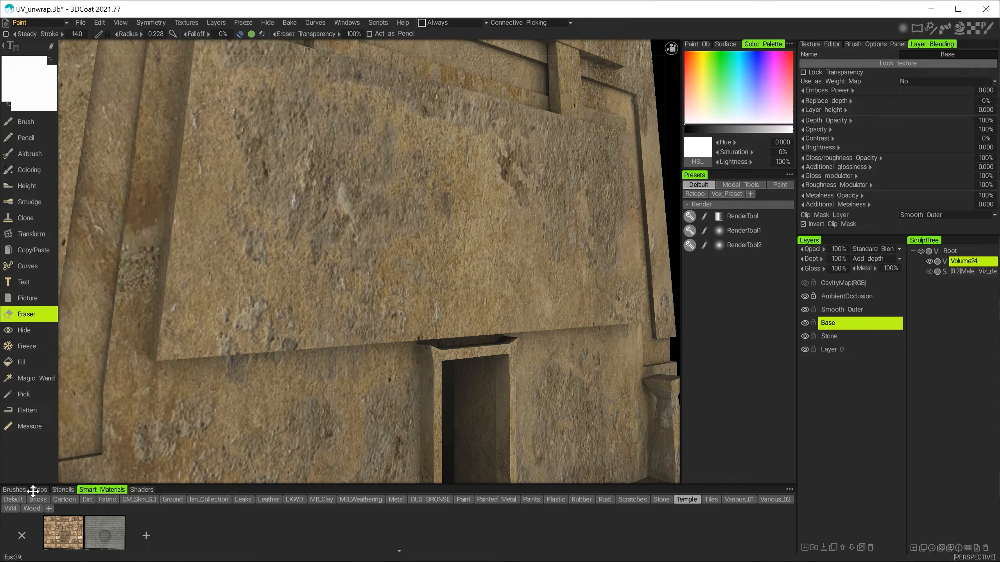
pyautogui.click(14, 489)
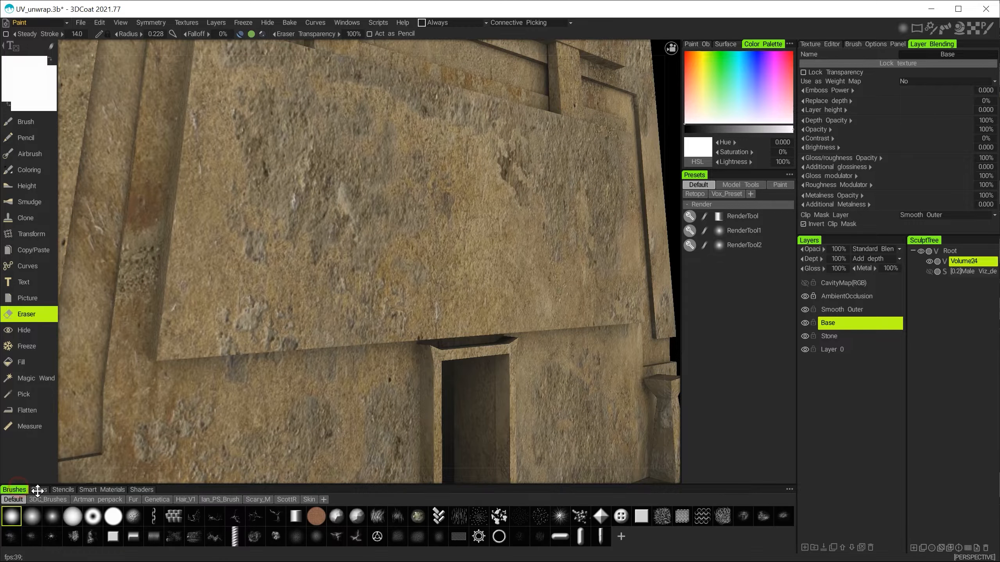
pyautogui.click(498, 516)
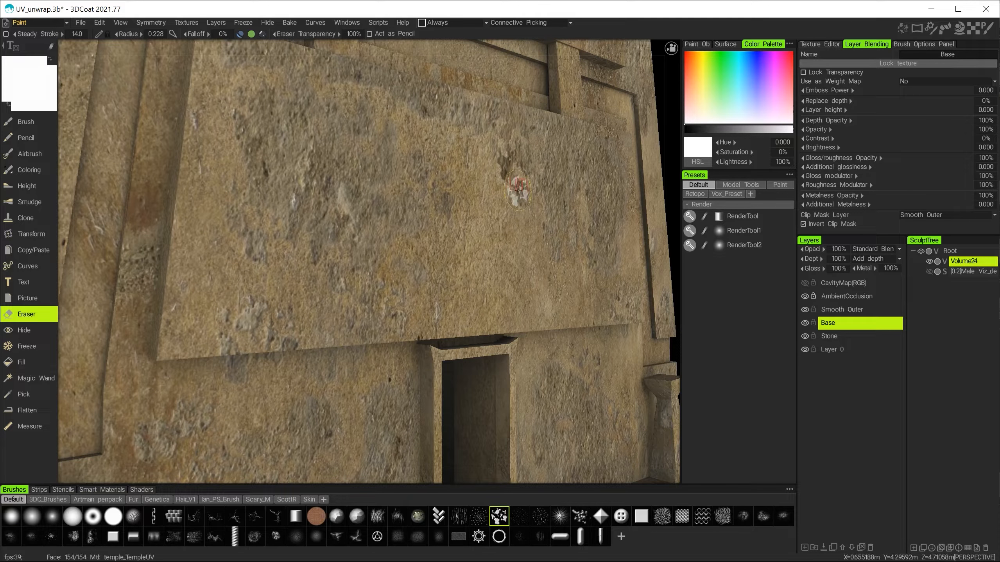
# Step: Erase an irregular patch of the Base layer on the large front panel's upper left area to expose the stone blocks
pyautogui.keyDown('alt'); pyautogui.moveTo(320, 185); pyautogui.dragTo(331, 195); pyautogui.keyUp('alt')
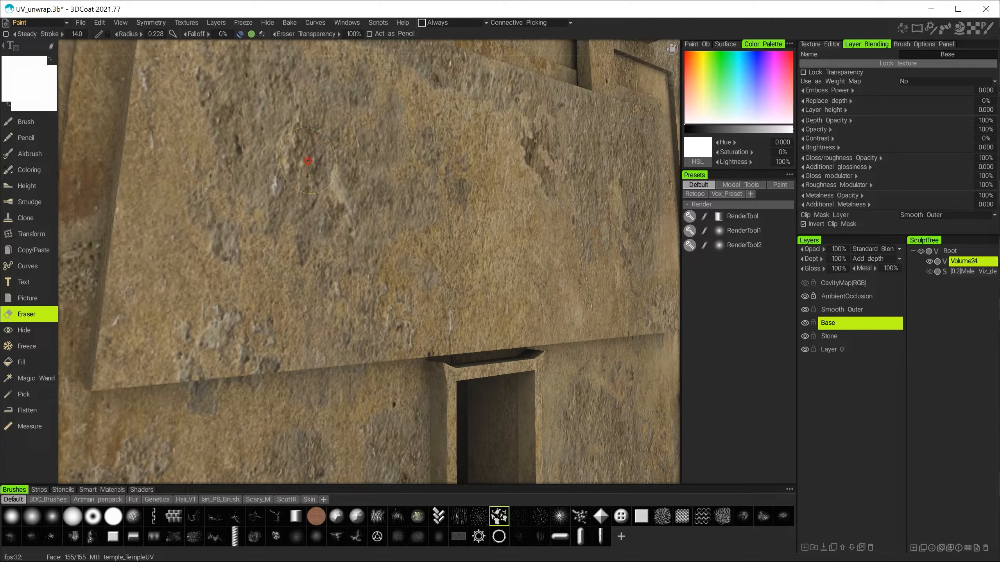
pyautogui.moveTo(328, 136)
pyautogui.mouseDown()
pyautogui.moveTo(337, 144)
pyautogui.moveTo(321, 122)
pyautogui.moveTo(368, 162)
pyautogui.moveTo(386, 152)
pyautogui.moveTo(383, 127)
pyautogui.mouseUp()
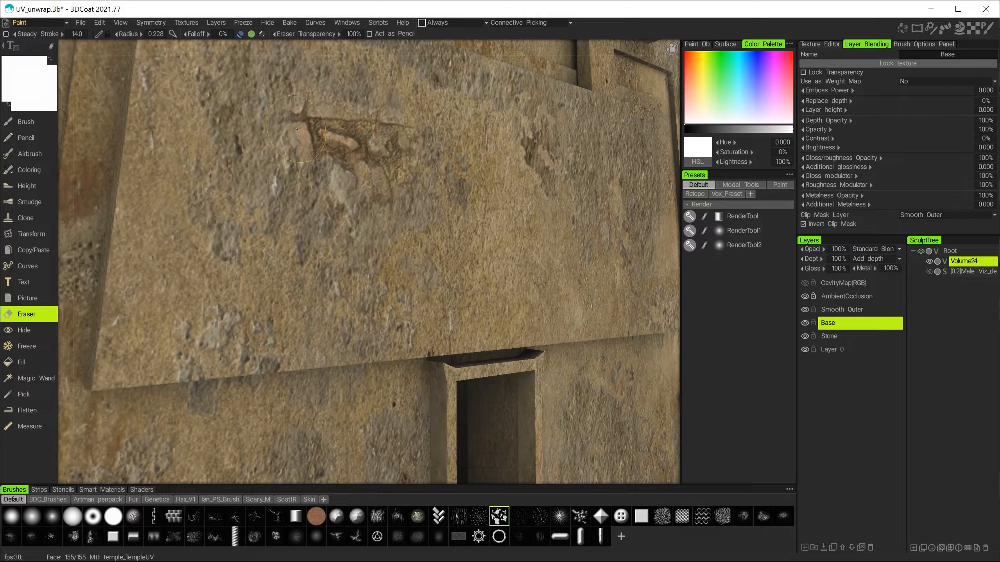
pyautogui.moveTo(297, 129)
pyautogui.mouseDown()
pyautogui.moveTo(286, 178)
pyautogui.moveTo(291, 130)
pyautogui.moveTo(303, 158)
pyautogui.moveTo(291, 196)
pyautogui.moveTo(378, 205)
pyautogui.moveTo(406, 193)
pyautogui.moveTo(351, 128)
pyautogui.mouseUp()
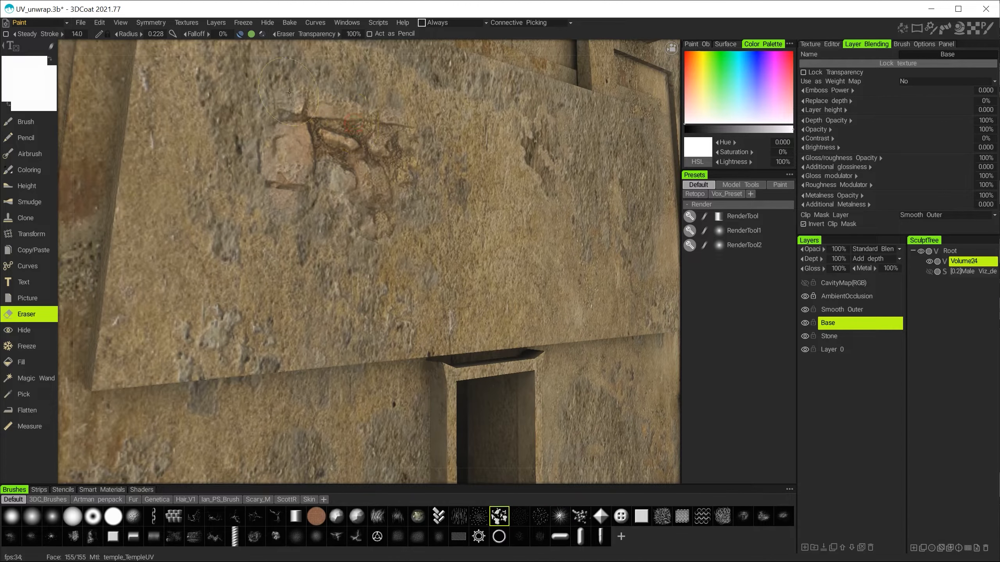
pyautogui.moveTo(311, 90)
pyautogui.keyDown('alt'); pyautogui.mouseDown(button='right')
pyautogui.moveTo(346, 109)
pyautogui.moveTo(355, 141)
pyautogui.moveTo(343, 238)
pyautogui.moveTo(360, 277)
pyautogui.moveTo(334, 291)
pyautogui.mouseUp(button='right'); pyautogui.keyUp('alt')
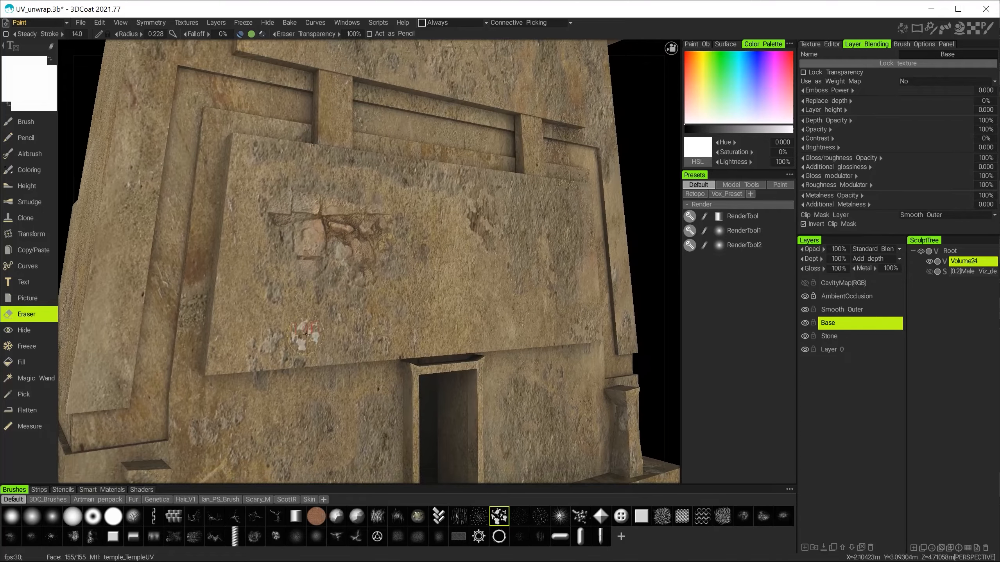
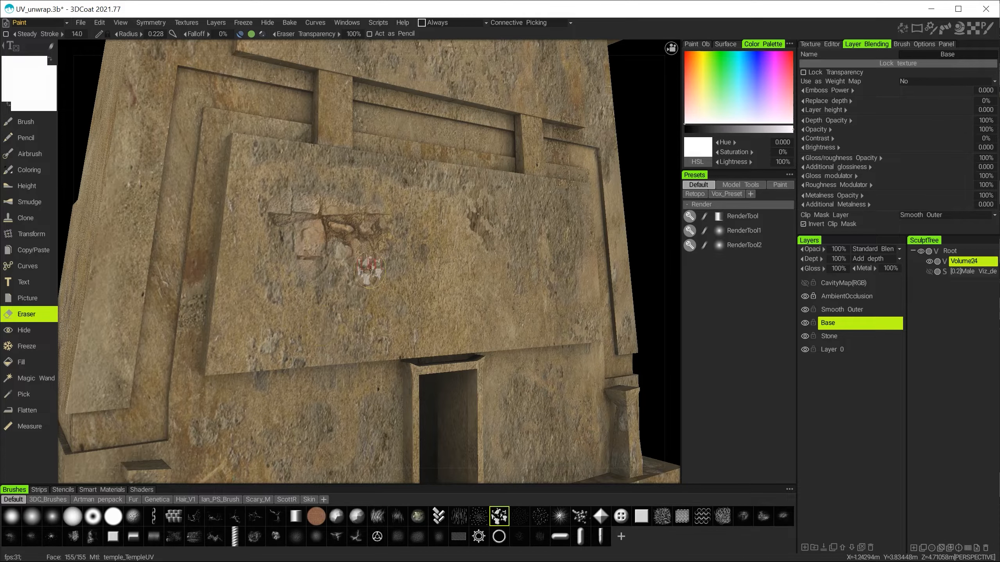
# Step: Erase irregular patches of the Base layer near the large front panel's upper right corner to expose the stone blocks
pyautogui.moveTo(429, 205)
pyautogui.keyDown('alt'); pyautogui.mouseDown()
pyautogui.moveTo(453, 188)
pyautogui.moveTo(402, 205)
pyautogui.mouseUp(); pyautogui.keyUp('alt')
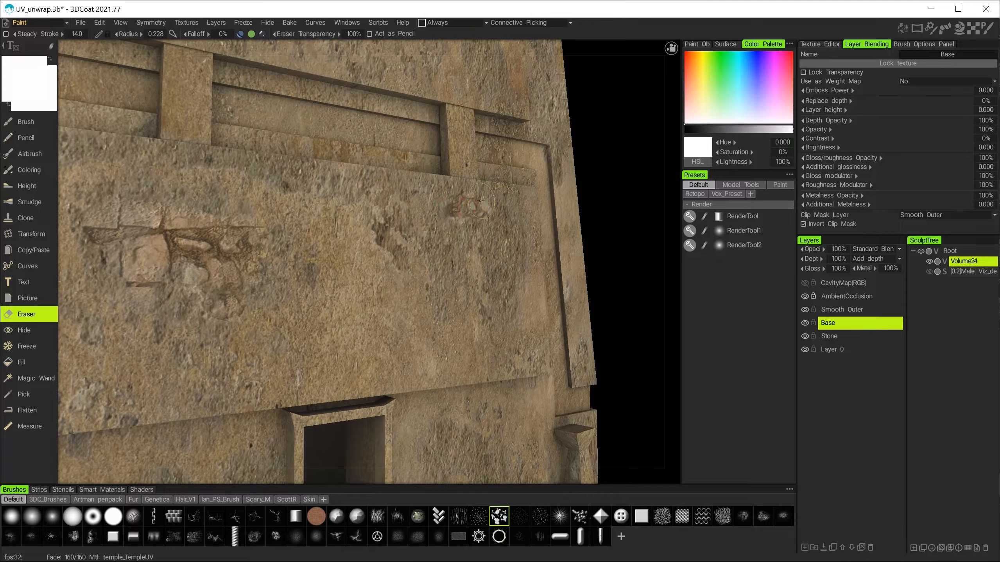
pyautogui.moveTo(481, 201)
pyautogui.mouseDown()
pyautogui.moveTo(483, 223)
pyautogui.moveTo(501, 238)
pyautogui.moveTo(498, 261)
pyautogui.mouseUp()
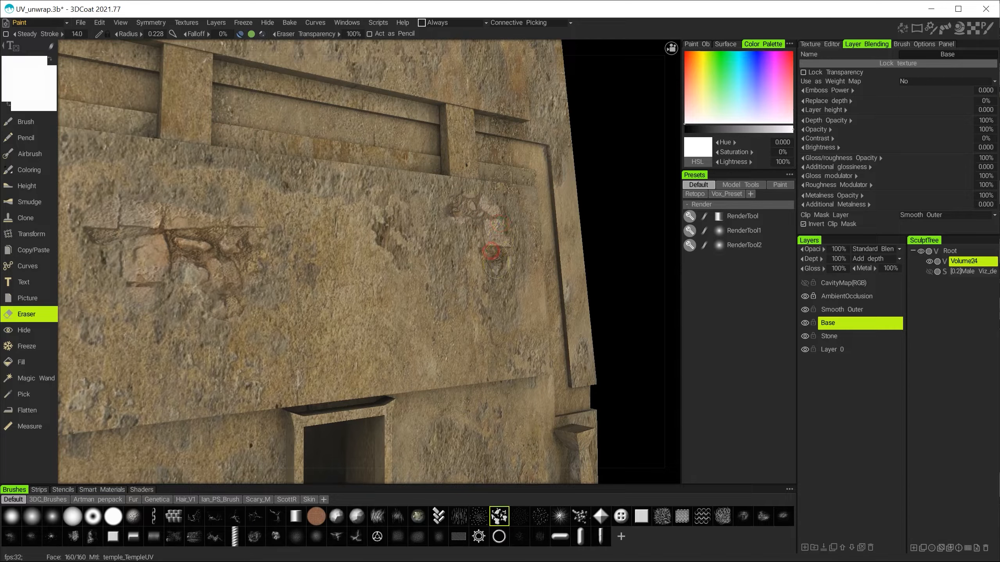
pyautogui.moveTo(436, 227)
pyautogui.mouseDown()
pyautogui.moveTo(439, 210)
pyautogui.moveTo(442, 252)
pyautogui.moveTo(472, 222)
pyautogui.mouseUp()
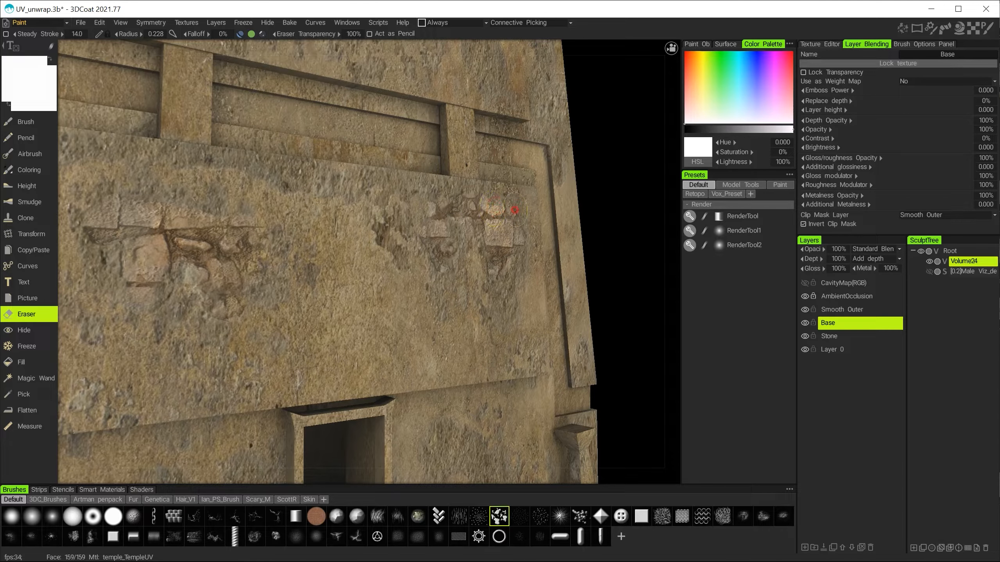
pyautogui.keyDown('alt'); pyautogui.moveTo(475, 191); pyautogui.dragTo(409, 197, button='right'); pyautogui.keyUp('alt')
pyautogui.keyDown('alt'); pyautogui.moveTo(409, 197); pyautogui.dragTo(439, 174, button='middle'); pyautogui.keyUp('alt')
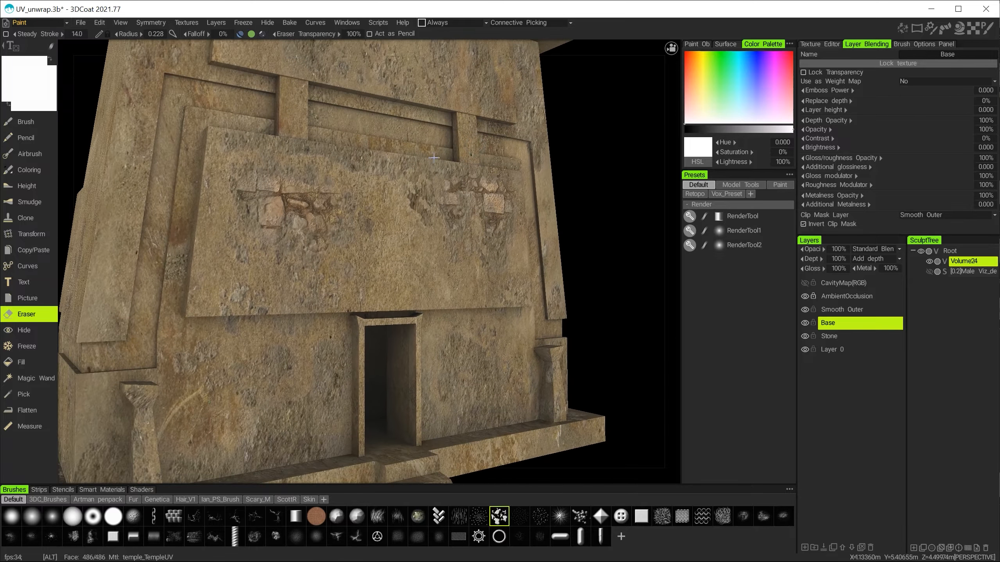
# Step: Erase a small spot of the Base layer from the lower wall to the left of the doorway
pyautogui.keyDown('alt'); pyautogui.moveTo(476, 178); pyautogui.dragTo(443, 189); pyautogui.keyUp('alt')
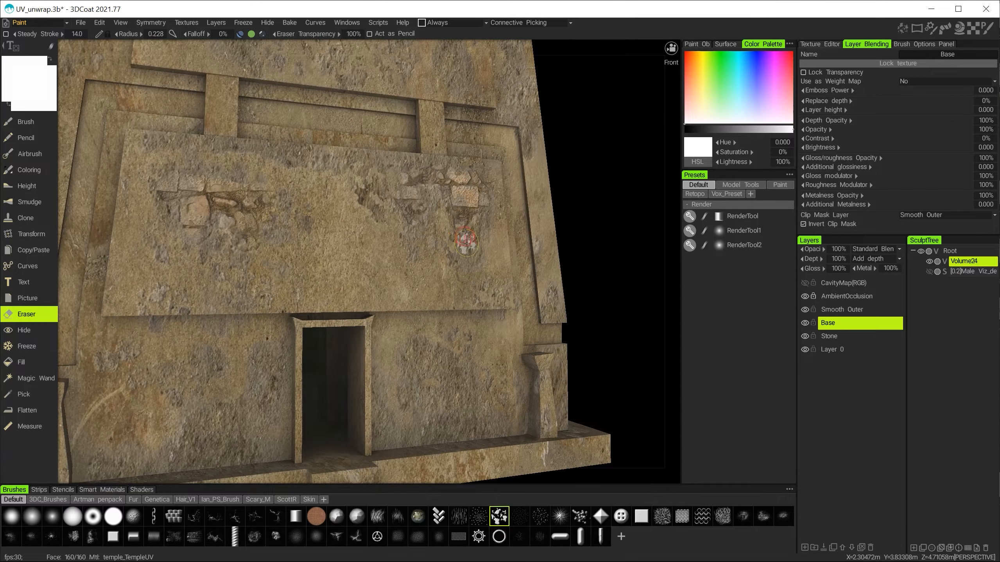
pyautogui.keyDown('alt'); pyautogui.moveTo(427, 179); pyautogui.dragTo(540, 170, button='middle'); pyautogui.keyUp('alt')
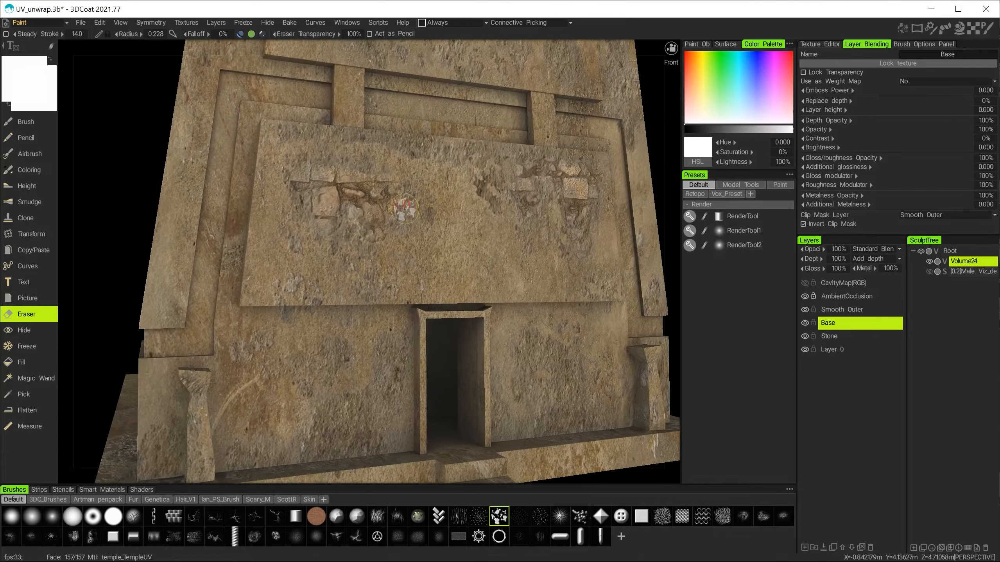
pyautogui.keyDown('alt'); pyautogui.moveTo(456, 207); pyautogui.dragTo(486, 220, button='right'); pyautogui.keyUp('alt')
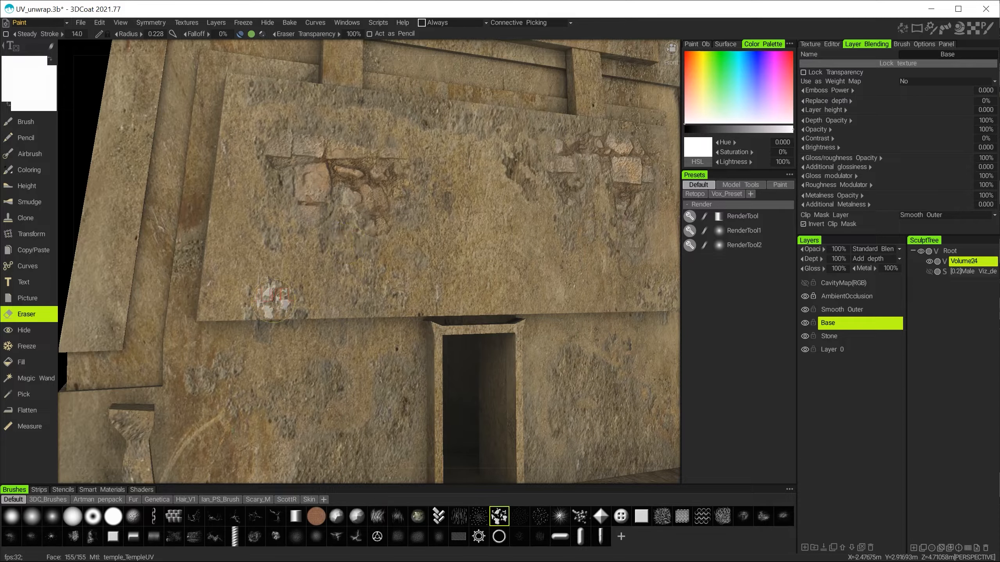
pyautogui.keyDown('alt'); pyautogui.moveTo(397, 185); pyautogui.dragTo(376, 118, button='middle'); pyautogui.keyUp('alt')
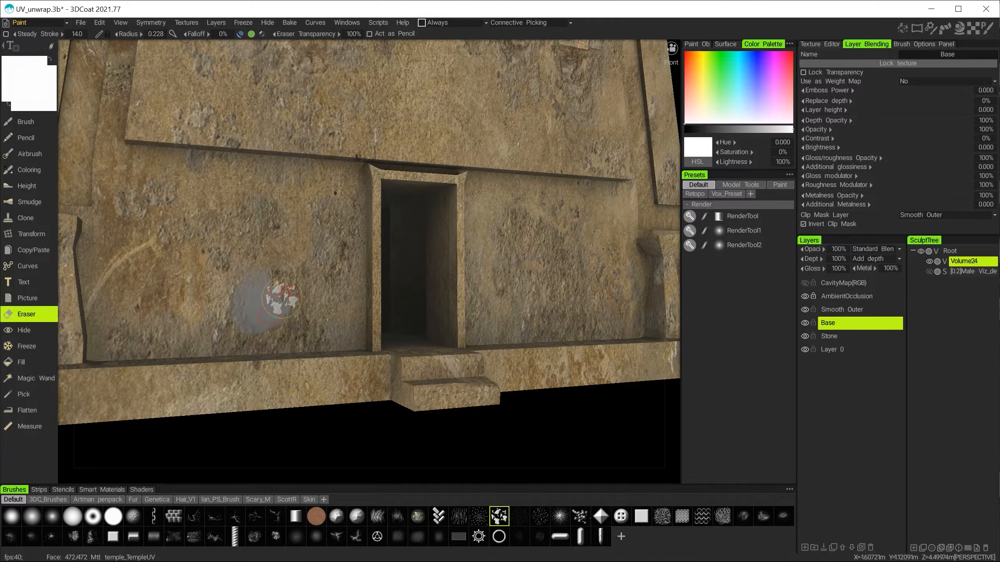
pyautogui.keyDown('alt'); pyautogui.moveTo(352, 230); pyautogui.dragTo(321, 245, button='right'); pyautogui.keyUp('alt')
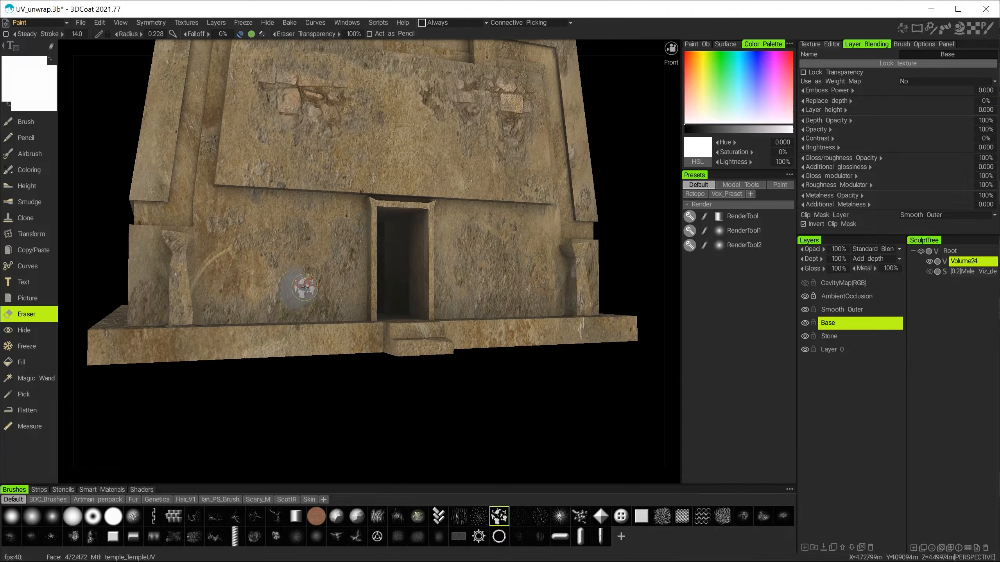
pyautogui.keyDown('alt'); pyautogui.moveTo(384, 196); pyautogui.dragTo(384, 230, button='middle'); pyautogui.keyUp('alt')
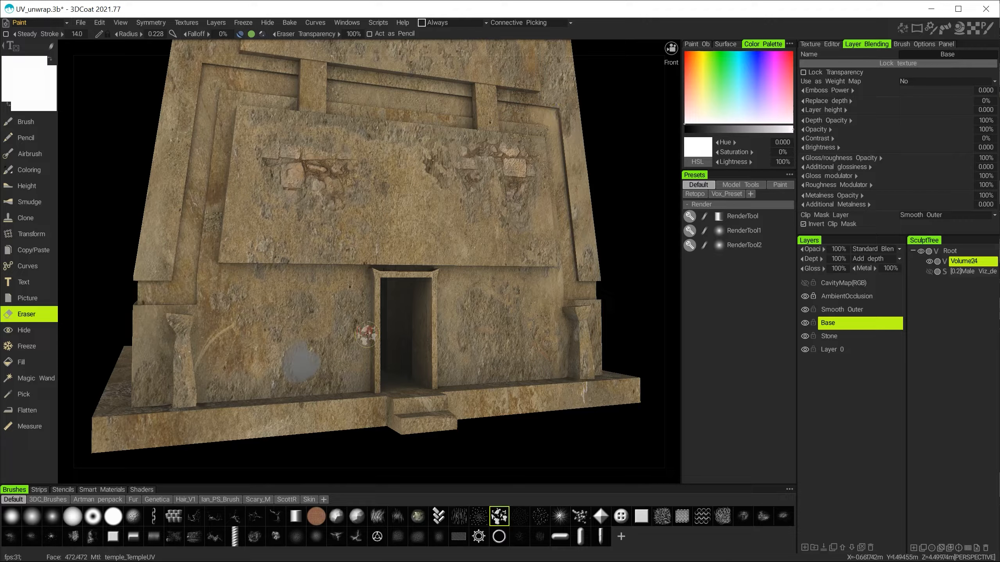
# Step: Undo the last erased spot on the lower wall beside the doorway
pyautogui.hotkey('ctrl', 'z')
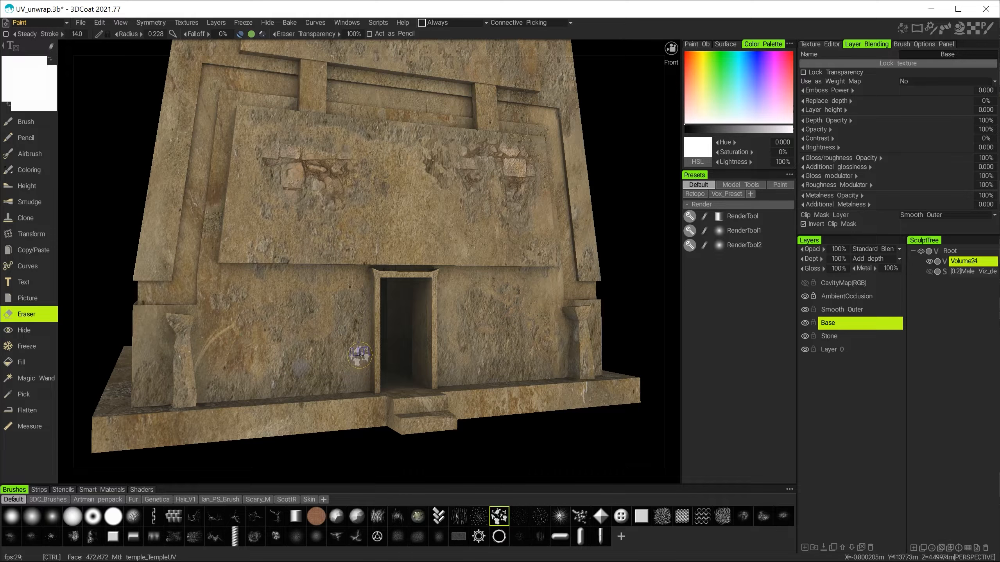
pyautogui.keyDown('alt'); pyautogui.moveTo(359, 345); pyautogui.dragTo(468, 202); pyautogui.keyUp('alt')
pyautogui.keyDown('alt'); pyautogui.moveTo(468, 201); pyautogui.dragTo(401, 241, button='right'); pyautogui.keyUp('alt')
pyautogui.keyDown('alt'); pyautogui.moveTo(401, 240); pyautogui.dragTo(437, 408, button='middle'); pyautogui.keyUp('alt')
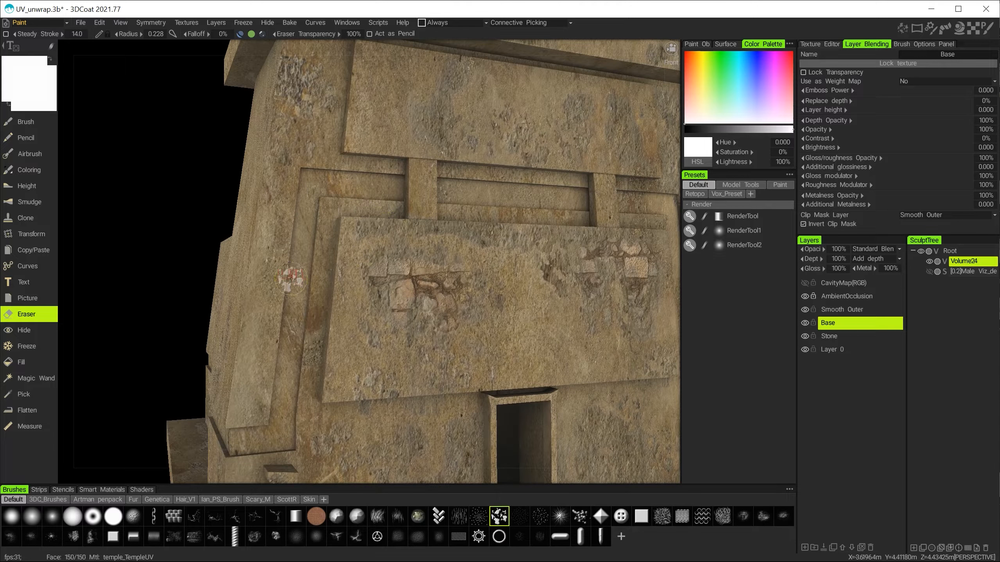
# Step: Erase the Smooth Outer layer in the upper left corner of the recessed frame around the large front panel
pyautogui.click(831, 310)
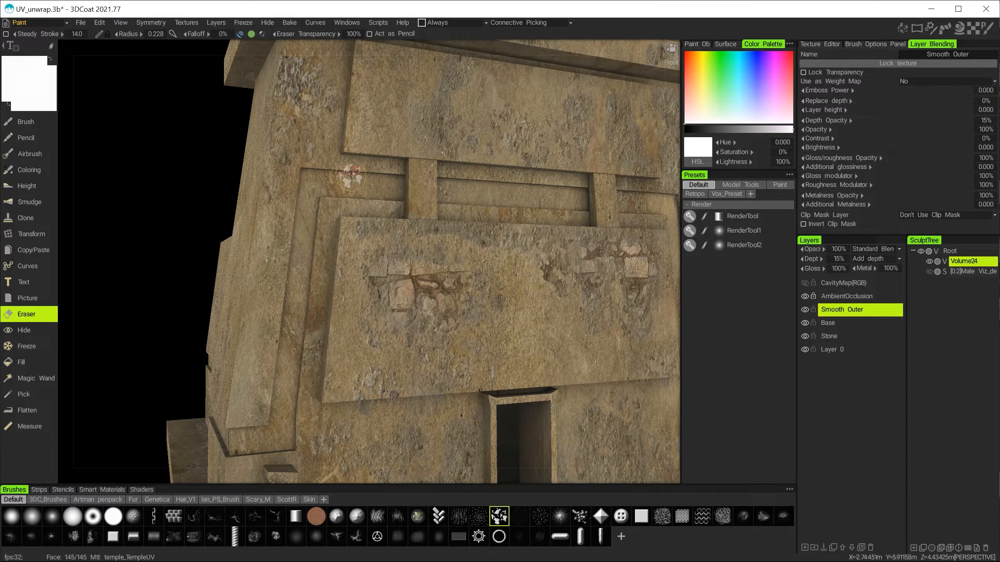
pyautogui.keyDown('alt'); pyautogui.moveTo(350, 174); pyautogui.dragTo(343, 159, button='right'); pyautogui.keyUp('alt')
pyautogui.keyDown('alt'); pyautogui.moveTo(343, 158); pyautogui.dragTo(408, 171, button='middle'); pyautogui.keyUp('alt')
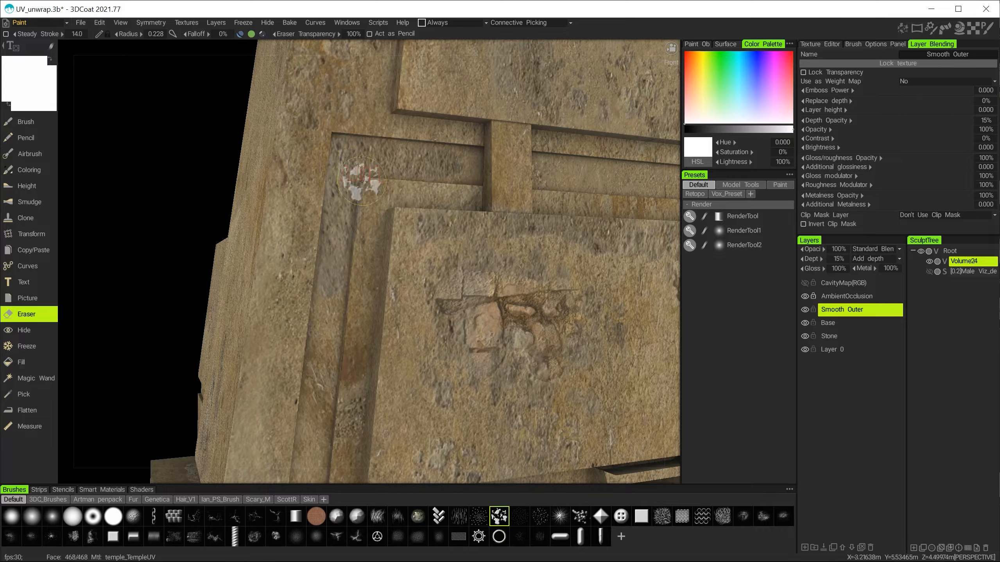
# Step: Erase the Base layer along the recessed frame's upper left stretch to expose the stone blocks
pyautogui.click(838, 322)
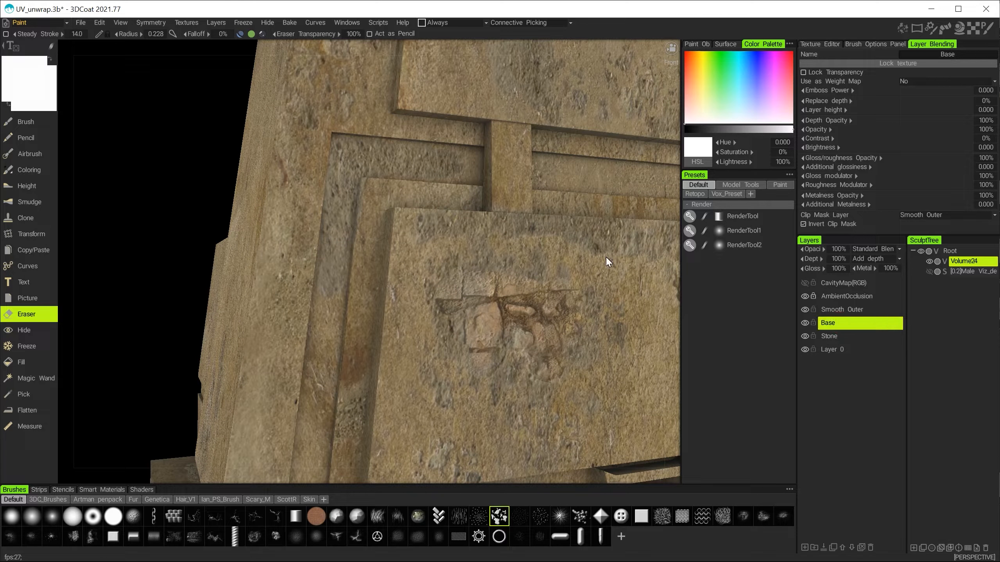
pyautogui.moveTo(350, 160); pyautogui.dragTo(391, 158)
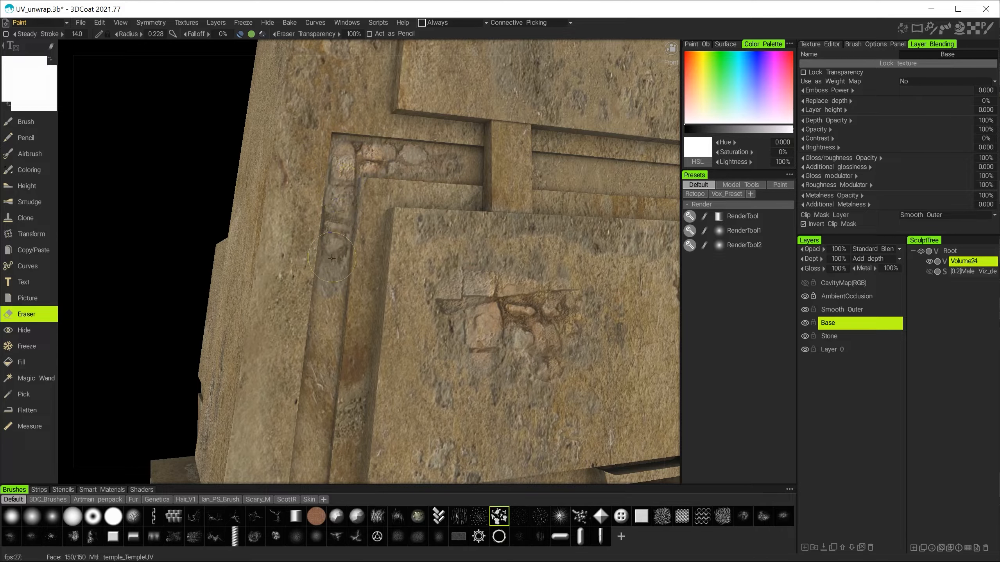
pyautogui.click(401, 158)
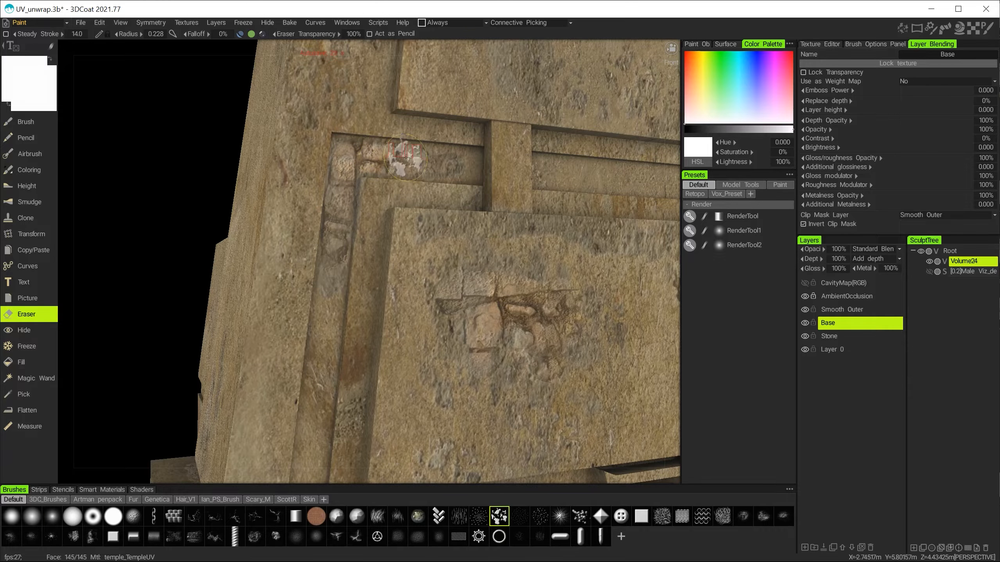
pyautogui.moveTo(402, 158)
pyautogui.keyDown('alt'); pyautogui.mouseDown(button='right')
pyautogui.moveTo(418, 174)
pyautogui.moveTo(413, 187)
pyautogui.mouseUp(button='right'); pyautogui.keyUp('alt')
pyautogui.keyDown('alt'); pyautogui.moveTo(402, 211); pyautogui.dragTo(437, 173, button='middle'); pyautogui.keyUp('alt')
pyautogui.moveTo(437, 173)
pyautogui.keyDown('alt'); pyautogui.mouseDown(button='right')
pyautogui.moveTo(464, 203)
pyautogui.moveTo(421, 232)
pyautogui.moveTo(418, 223)
pyautogui.mouseUp(button='right'); pyautogui.keyUp('alt')
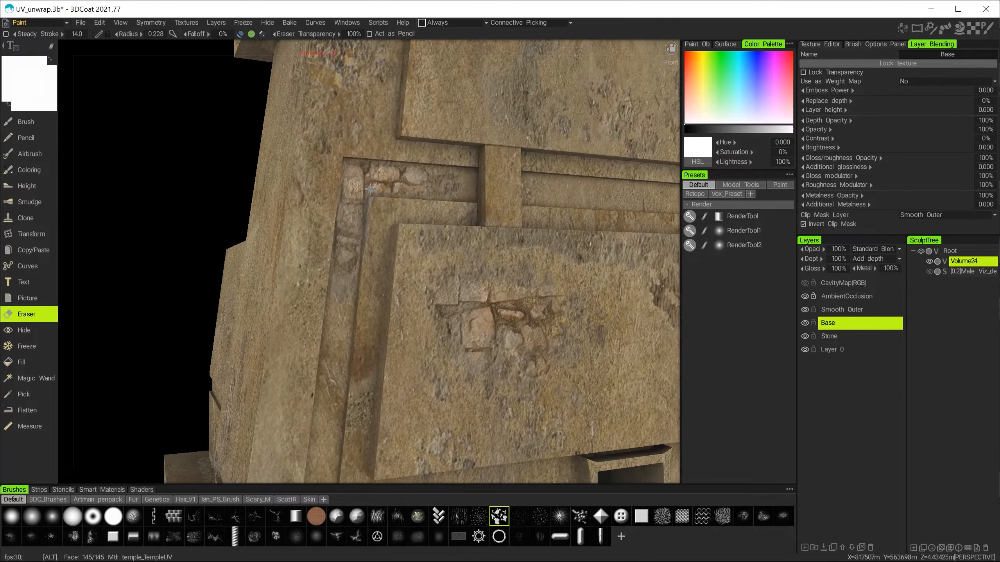
# Step: Erase more of the Base layer around the recessed frame's upper left corner and into its vertical left band
pyautogui.keyDown('alt'); pyautogui.moveTo(368, 185); pyautogui.dragTo(364, 146, button='right'); pyautogui.keyUp('alt')
pyautogui.keyDown('alt'); pyautogui.moveTo(364, 146); pyautogui.dragTo(356, 122); pyautogui.keyUp('alt')
pyautogui.click(352, 122)
pyautogui.moveTo(421, 121)
pyautogui.mouseDown()
pyautogui.moveTo(469, 130)
pyautogui.moveTo(435, 124)
pyautogui.moveTo(334, 172)
pyautogui.moveTo(344, 144)
pyautogui.moveTo(321, 201)
pyautogui.moveTo(348, 125)
pyautogui.moveTo(474, 126)
pyautogui.moveTo(453, 133)
pyautogui.moveTo(462, 136)
pyautogui.moveTo(376, 111)
pyautogui.moveTo(323, 189)
pyautogui.moveTo(343, 118)
pyautogui.moveTo(383, 134)
pyautogui.moveTo(338, 278)
pyautogui.mouseUp()
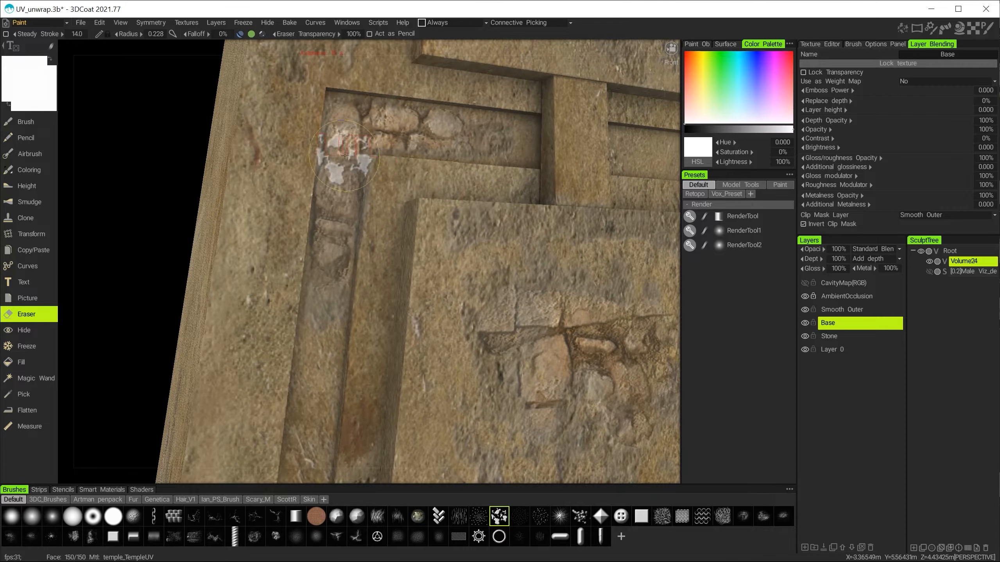
pyautogui.moveTo(407, 161)
pyautogui.keyDown('alt'); pyautogui.mouseDown()
pyautogui.moveTo(460, 131)
pyautogui.moveTo(441, 157)
pyautogui.mouseUp(); pyautogui.keyUp('alt')
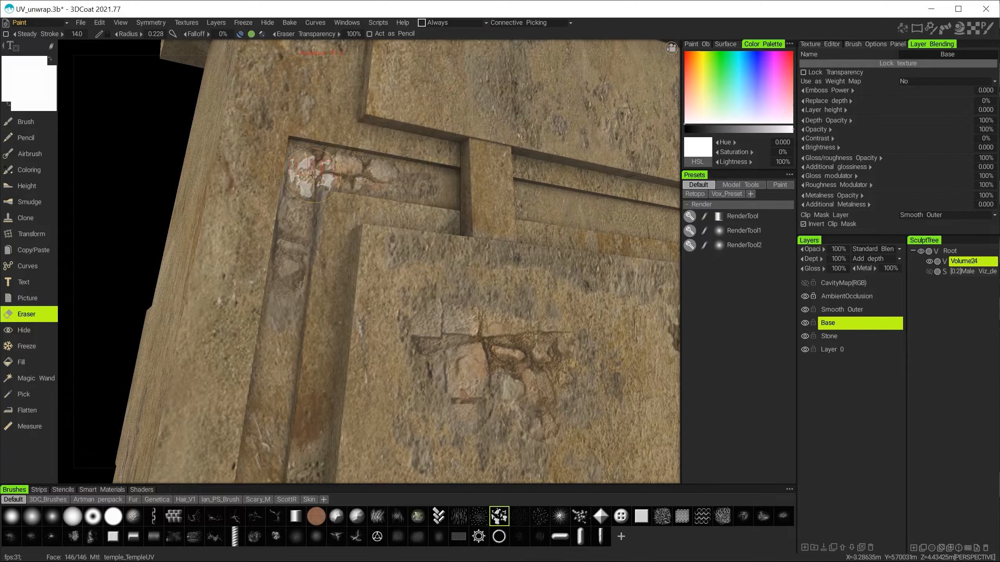
pyautogui.moveTo(391, 176)
pyautogui.keyDown('alt'); pyautogui.mouseDown(button='right')
pyautogui.moveTo(367, 172)
pyautogui.moveTo(403, 177)
pyautogui.mouseUp(button='right'); pyautogui.keyUp('alt')
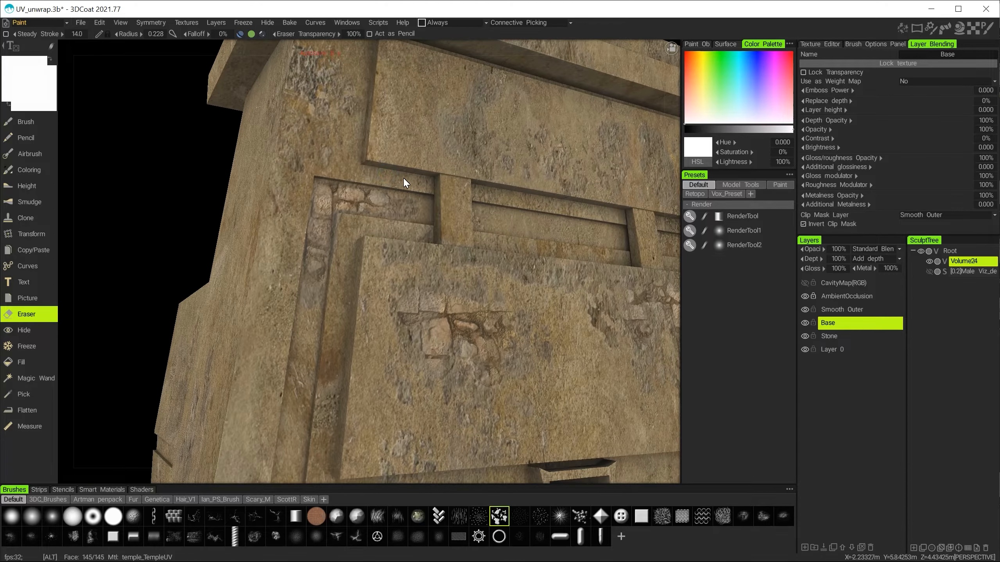
pyautogui.keyDown('alt'); pyautogui.moveTo(403, 177); pyautogui.dragTo(424, 147, button='middle'); pyautogui.keyUp('alt')
pyautogui.keyDown('alt'); pyautogui.moveTo(424, 147); pyautogui.dragTo(495, 202, button='right'); pyautogui.keyUp('alt')
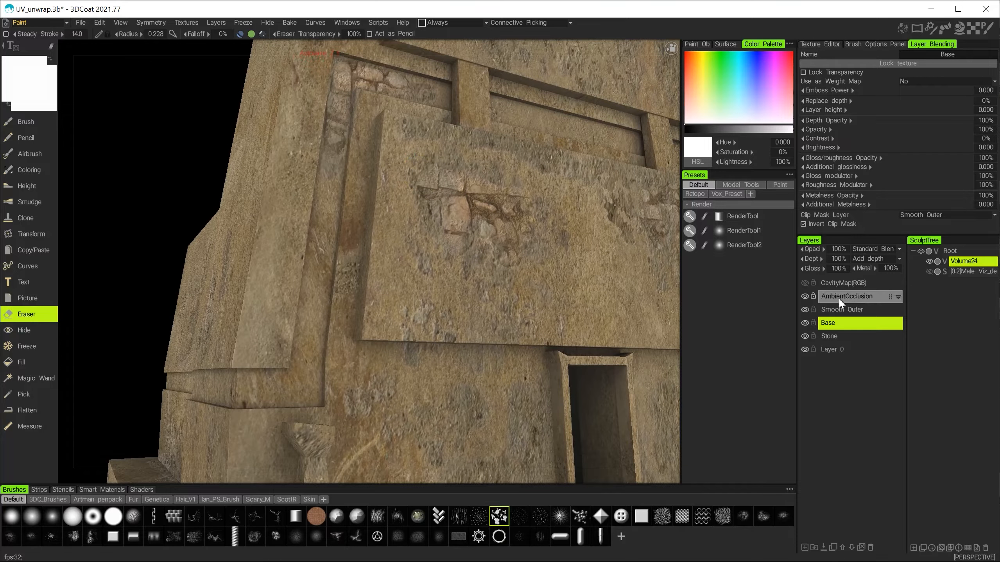
# Step: Erase the Smooth Outer layer down the recessed frame's vertical left band and into the horizontal groove at its foot
pyautogui.click(840, 309)
pyautogui.moveTo(324, 272)
pyautogui.keyDown('alt'); pyautogui.mouseDown(button='right')
pyautogui.moveTo(334, 277)
pyautogui.moveTo(326, 261)
pyautogui.mouseUp(button='right'); pyautogui.keyUp('alt')
pyautogui.moveTo(292, 275); pyautogui.dragTo(291, 224)
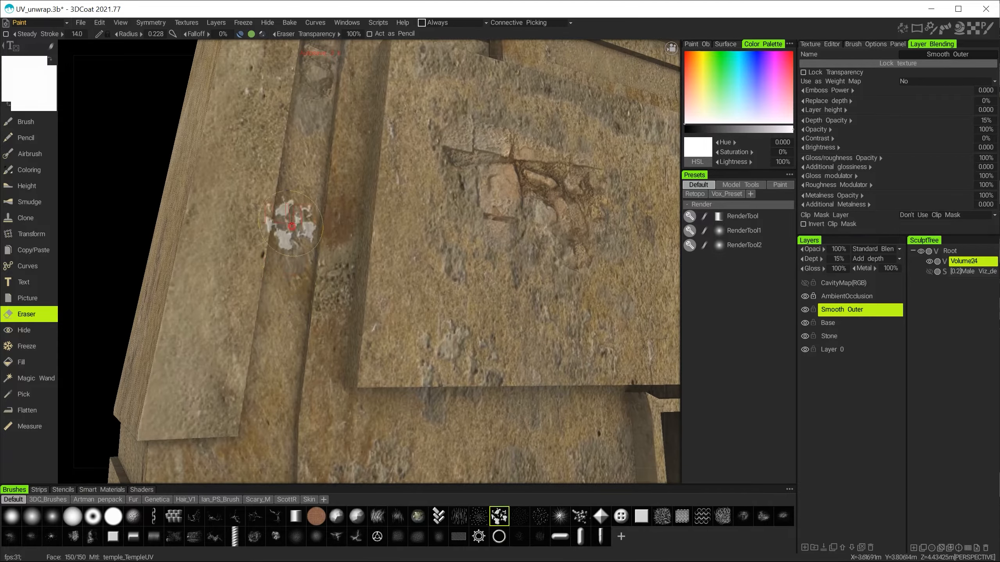
pyautogui.moveTo(289, 319); pyautogui.dragTo(278, 329)
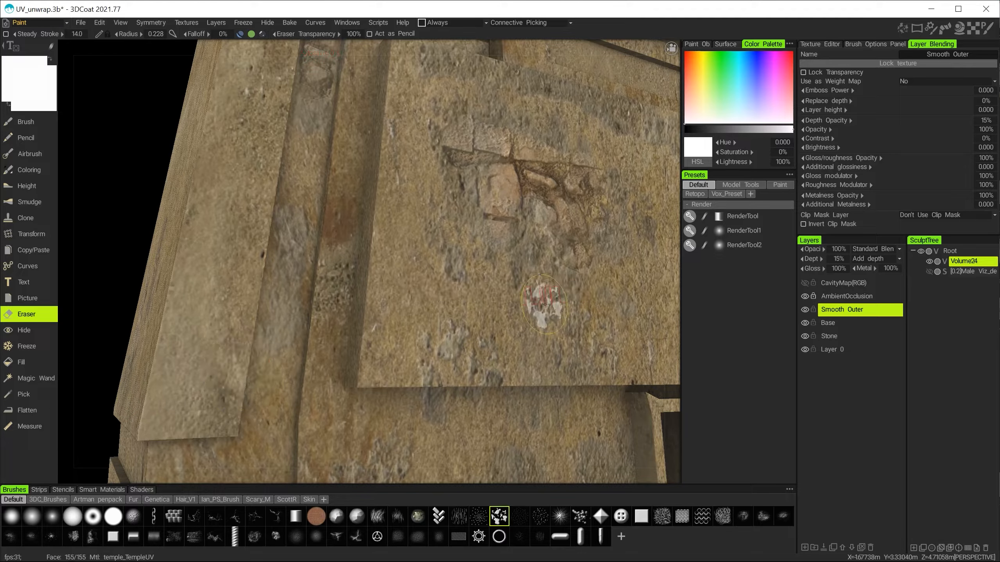
pyautogui.moveTo(268, 377); pyautogui.dragTo(269, 373)
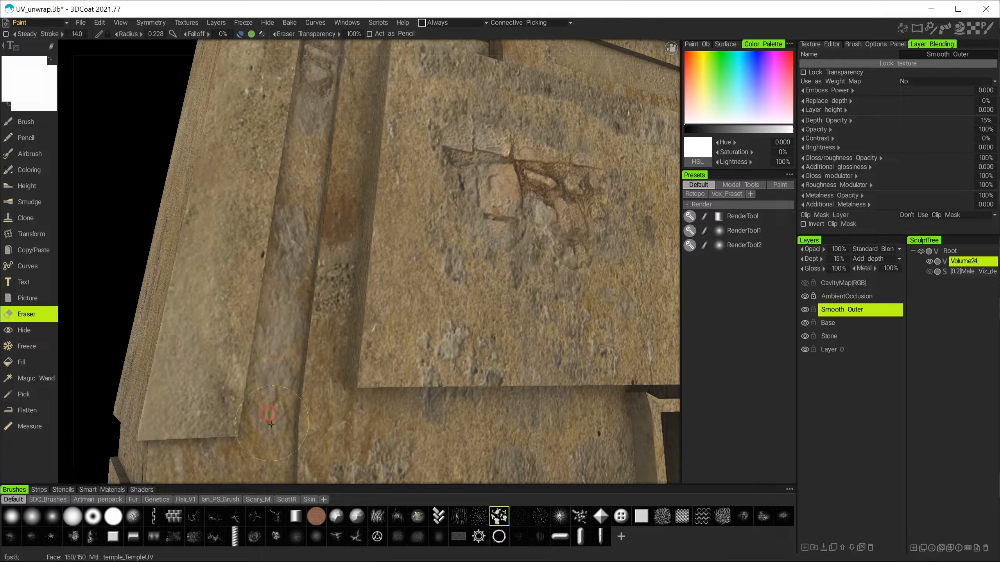
pyautogui.moveTo(271, 424)
pyautogui.mouseDown()
pyautogui.moveTo(265, 403)
pyautogui.moveTo(286, 362)
pyautogui.mouseUp()
pyautogui.moveTo(283, 317)
pyautogui.mouseDown(button='right')
pyautogui.moveTo(433, 199)
pyautogui.moveTo(378, 284)
pyautogui.mouseUp(button='right')
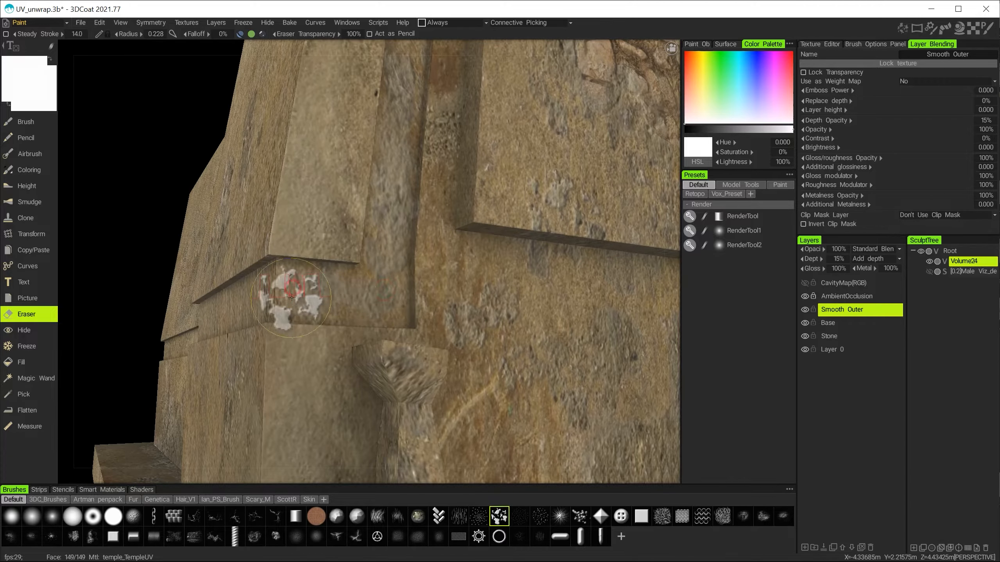
pyautogui.moveTo(381, 266)
pyautogui.keyDown('alt'); pyautogui.mouseDown(button='right')
pyautogui.moveTo(374, 303)
pyautogui.moveTo(295, 304)
pyautogui.mouseUp(button='right'); pyautogui.keyUp('alt')
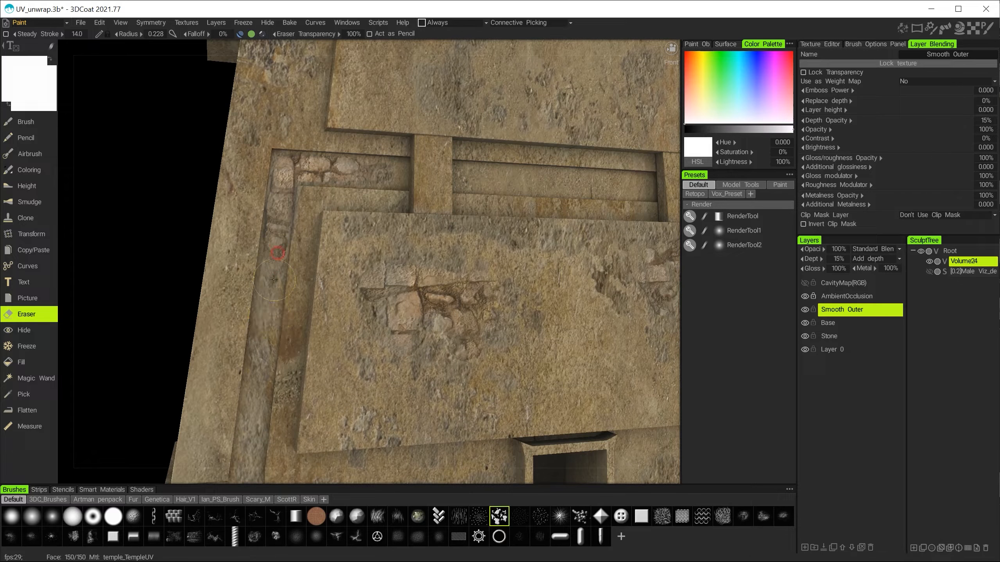
# Step: Erase the Smooth Outer layer in the recess between the two short pillars, using an eraser radius of 0.154
pyautogui.keyDown('alt'); pyautogui.moveTo(366, 272); pyautogui.dragTo(341, 290); pyautogui.keyUp('alt')
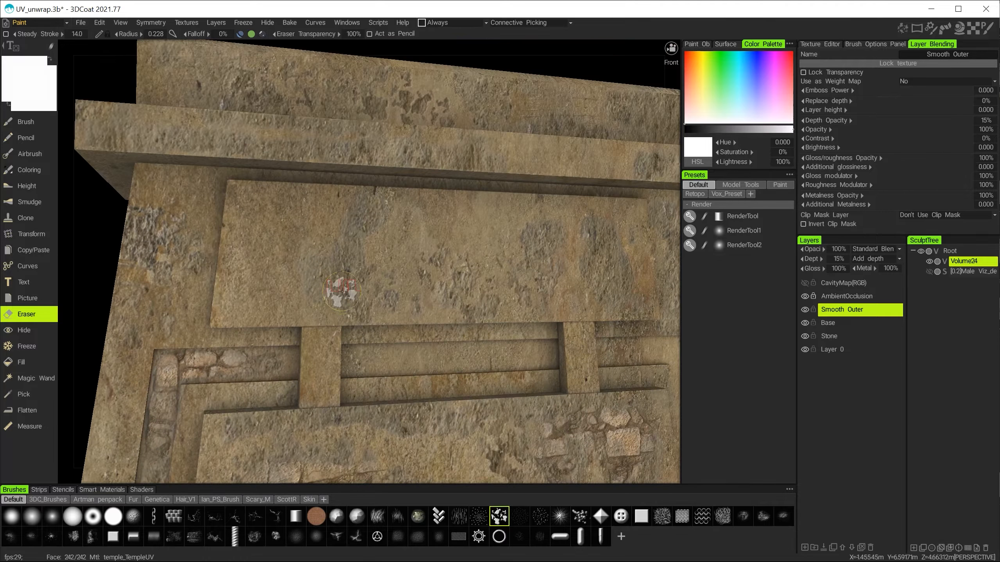
pyautogui.keyDown('alt'); pyautogui.moveTo(287, 366); pyautogui.dragTo(496, 175); pyautogui.keyUp('alt')
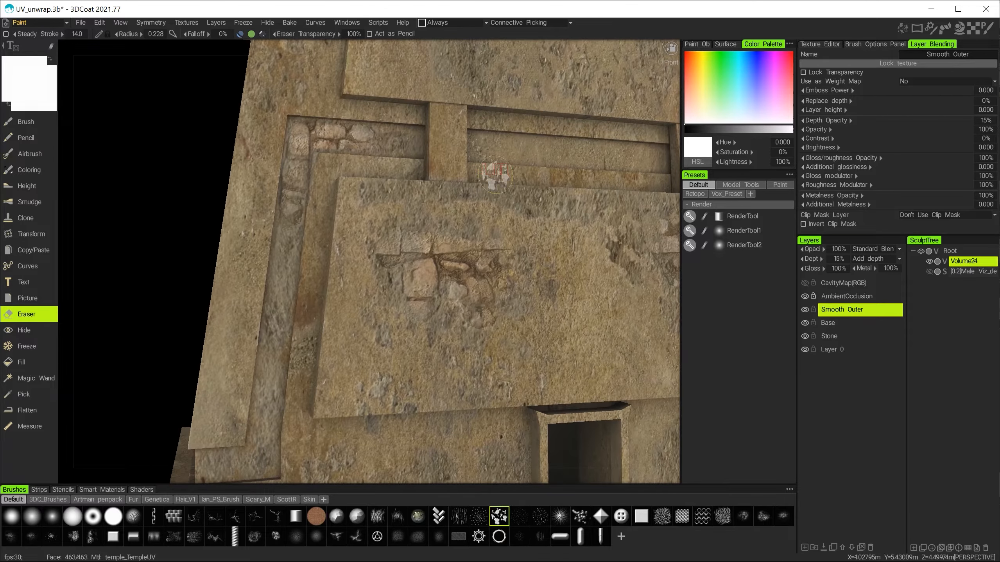
pyautogui.moveTo(534, 291)
pyautogui.keyDown('alt'); pyautogui.mouseDown()
pyautogui.moveTo(582, 232)
pyautogui.moveTo(665, 167)
pyautogui.moveTo(452, 248)
pyautogui.moveTo(569, 231)
pyautogui.moveTo(403, 239)
pyautogui.moveTo(401, 222)
pyautogui.moveTo(489, 197)
pyautogui.moveTo(515, 217)
pyautogui.moveTo(478, 221)
pyautogui.moveTo(518, 173)
pyautogui.moveTo(409, 163)
pyautogui.moveTo(402, 110)
pyautogui.moveTo(453, 158)
pyautogui.mouseUp(); pyautogui.keyUp('alt')
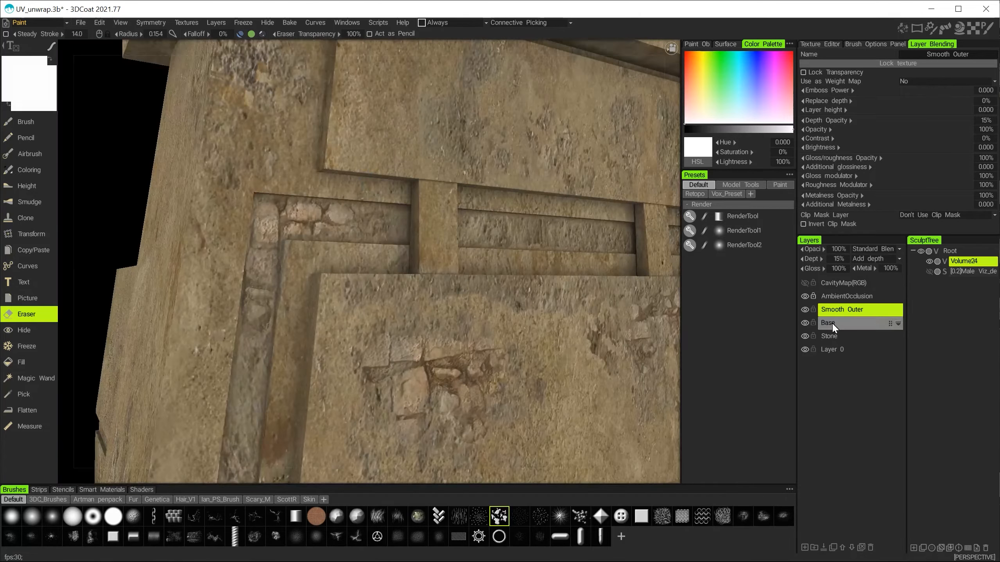
# Step: Erase the Base layer throughout the recessed frame and the horizontal side grooves to expose stone blocks, using a 0.184 radius on the grooves
pyautogui.click(832, 323)
pyautogui.click(386, 218)
pyautogui.moveTo(386, 218)
pyautogui.keyDown('alt'); pyautogui.mouseDown()
pyautogui.moveTo(323, 266)
pyautogui.moveTo(268, 250)
pyautogui.moveTo(384, 286)
pyautogui.moveTo(137, 134)
pyautogui.moveTo(336, 160)
pyautogui.moveTo(286, 230)
pyautogui.moveTo(372, 267)
pyautogui.mouseUp(); pyautogui.keyUp('alt')
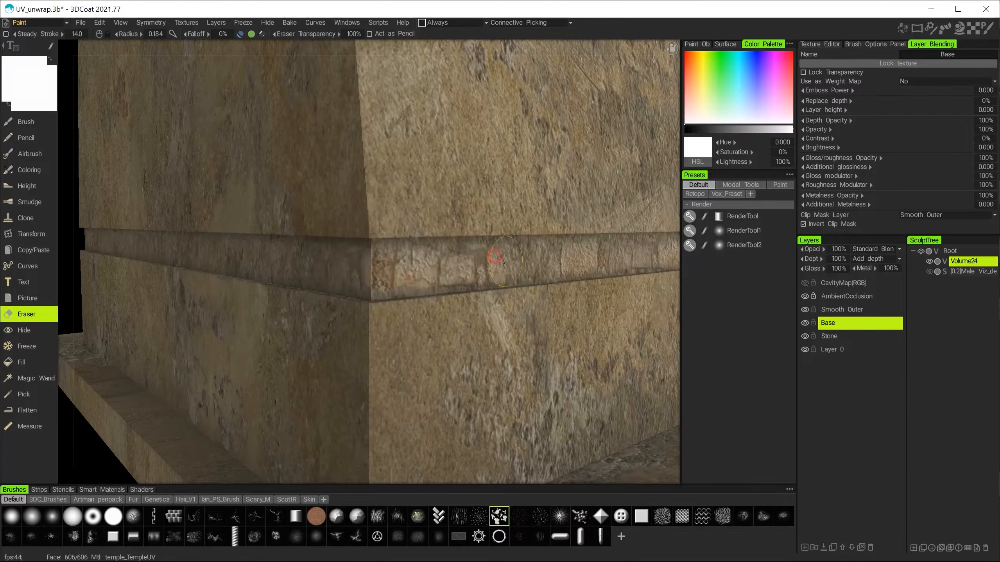
pyautogui.keyDown('alt'); pyautogui.moveTo(493, 263); pyautogui.dragTo(357, 217); pyautogui.keyUp('alt')
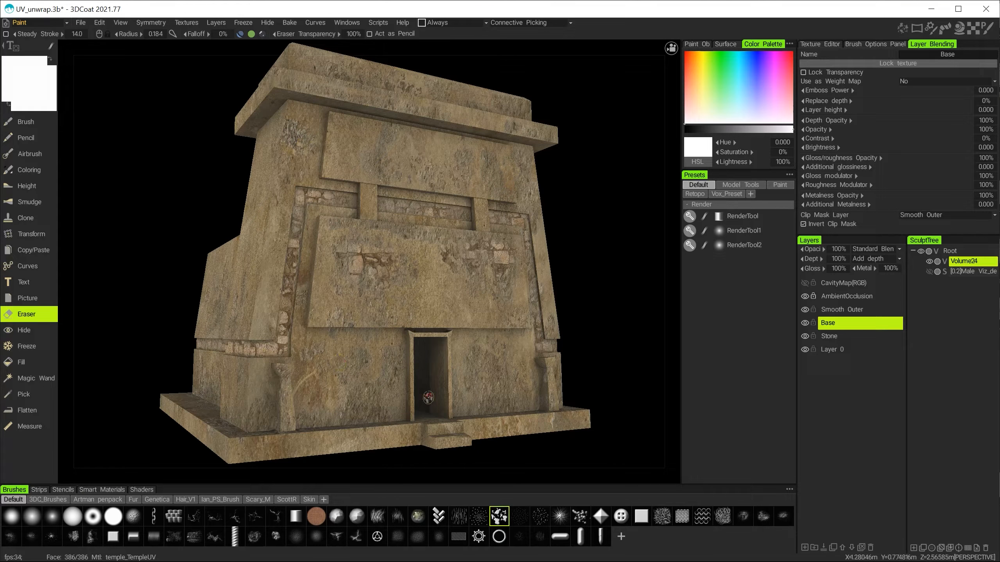
pyautogui.keyDown('alt'); pyautogui.moveTo(235, 344); pyautogui.dragTo(405, 337); pyautogui.keyUp('alt')
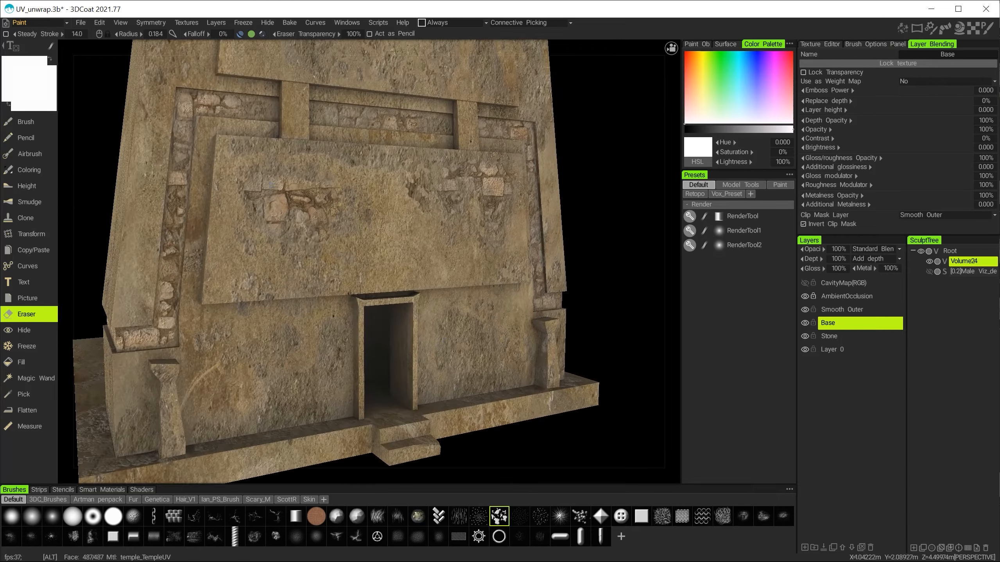
# Step: Switch to the Render room and turn on Realtime Render for the temple
pyautogui.click(44, 23)
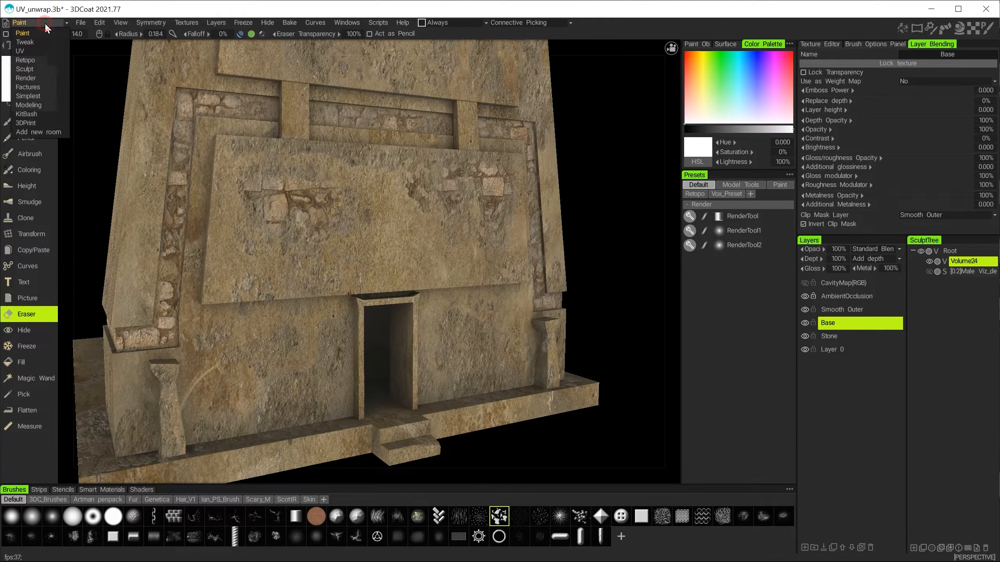
pyautogui.click(47, 77)
pyautogui.keyDown('alt'); pyautogui.moveTo(409, 351); pyautogui.dragTo(482, 302); pyautogui.keyUp('alt')
pyautogui.click(826, 63)
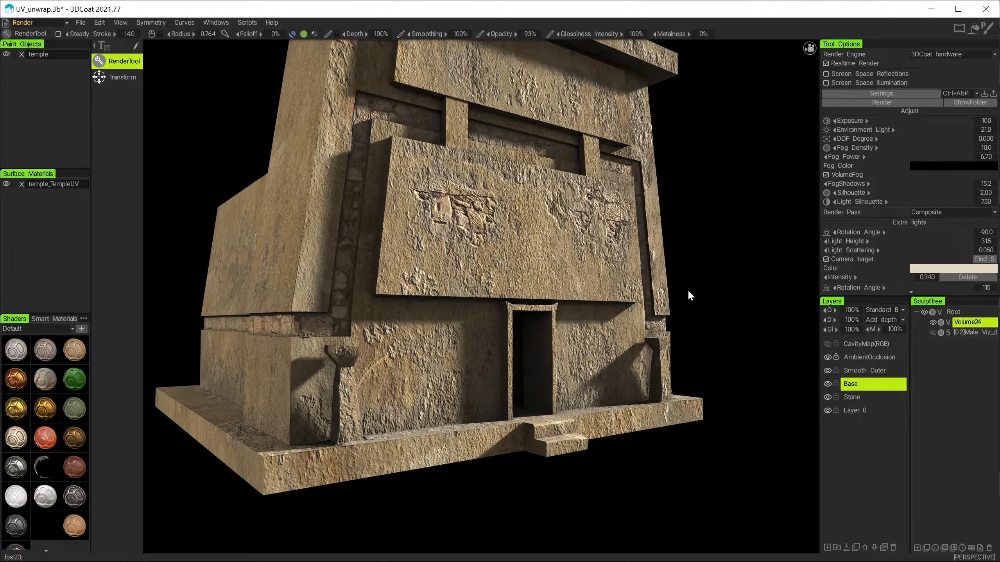
# Step: Examine the rendered temple's side and front walls from several angles to judge the exposed stone under the lights
pyautogui.keyDown('alt'); pyautogui.moveTo(703, 286); pyautogui.dragTo(594, 272); pyautogui.keyUp('alt')
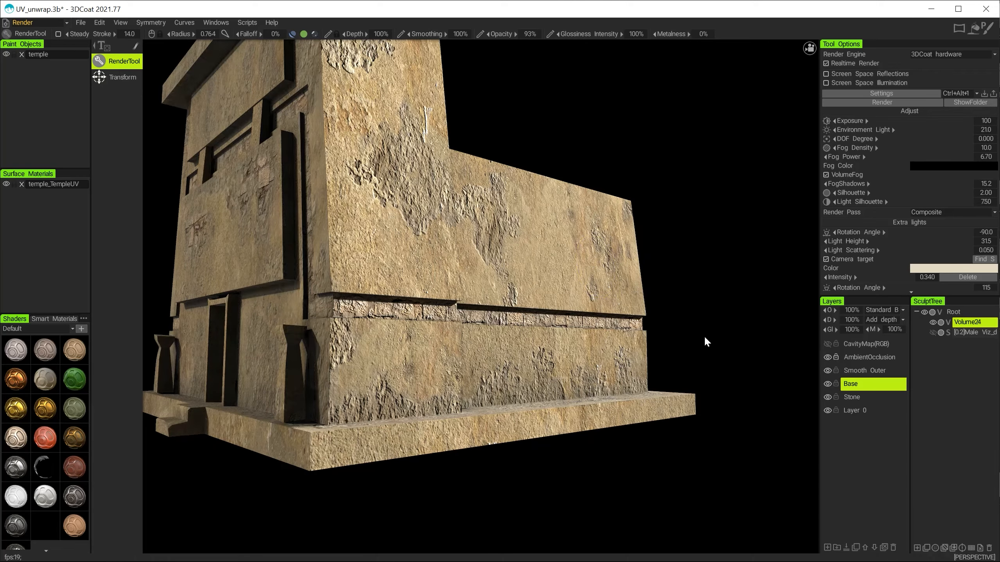
pyautogui.keyDown('alt'); pyautogui.moveTo(472, 381); pyautogui.dragTo(497, 365); pyautogui.keyUp('alt')
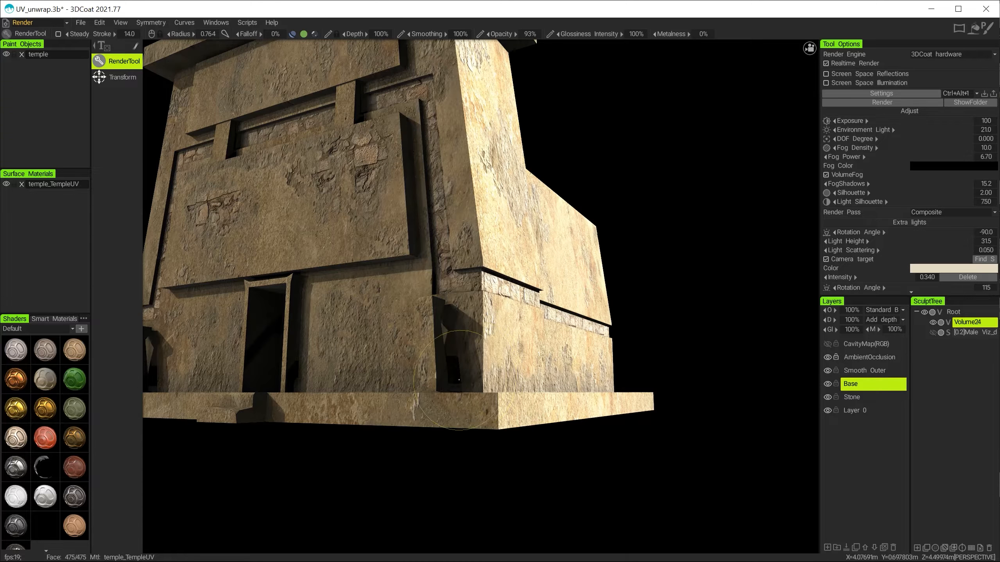
pyautogui.moveTo(417, 384)
pyautogui.keyDown('alt'); pyautogui.mouseDown()
pyautogui.moveTo(432, 386)
pyautogui.moveTo(335, 391)
pyautogui.mouseUp(); pyautogui.keyUp('alt')
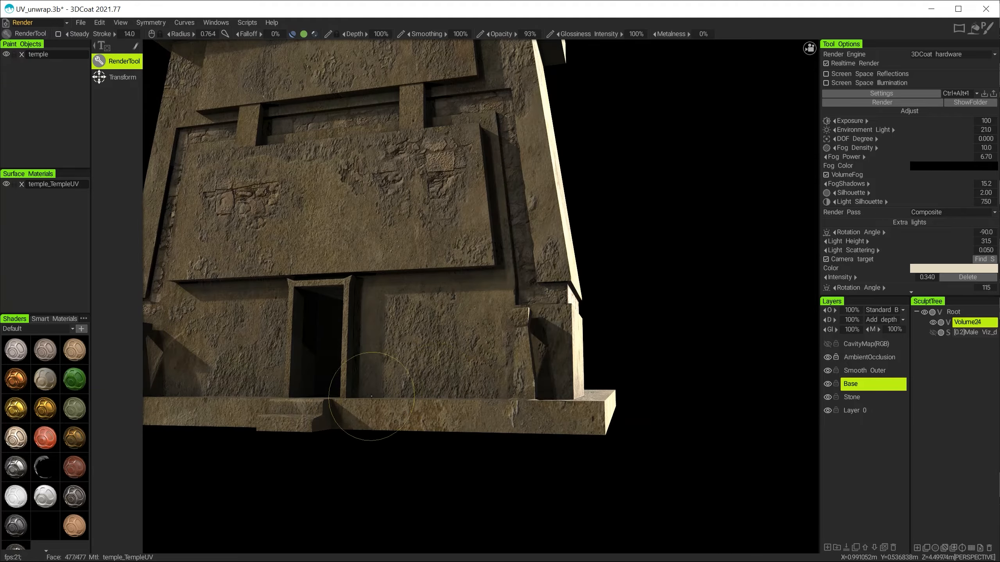
pyautogui.keyDown('alt'); pyautogui.moveTo(453, 348); pyautogui.dragTo(499, 381, button='middle'); pyautogui.keyUp('alt')
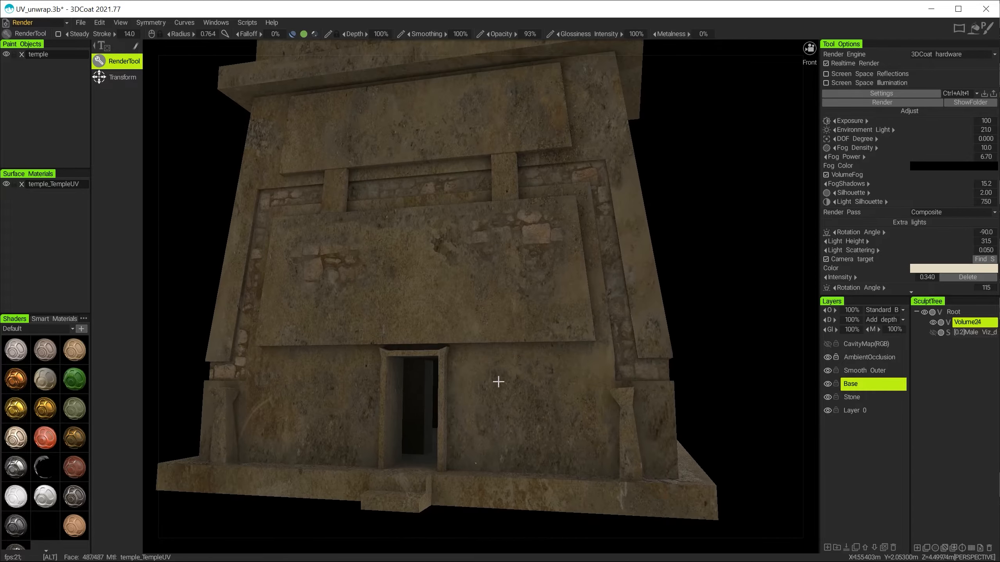
pyautogui.keyDown('alt'); pyautogui.moveTo(498, 381); pyautogui.dragTo(462, 387); pyautogui.keyUp('alt')
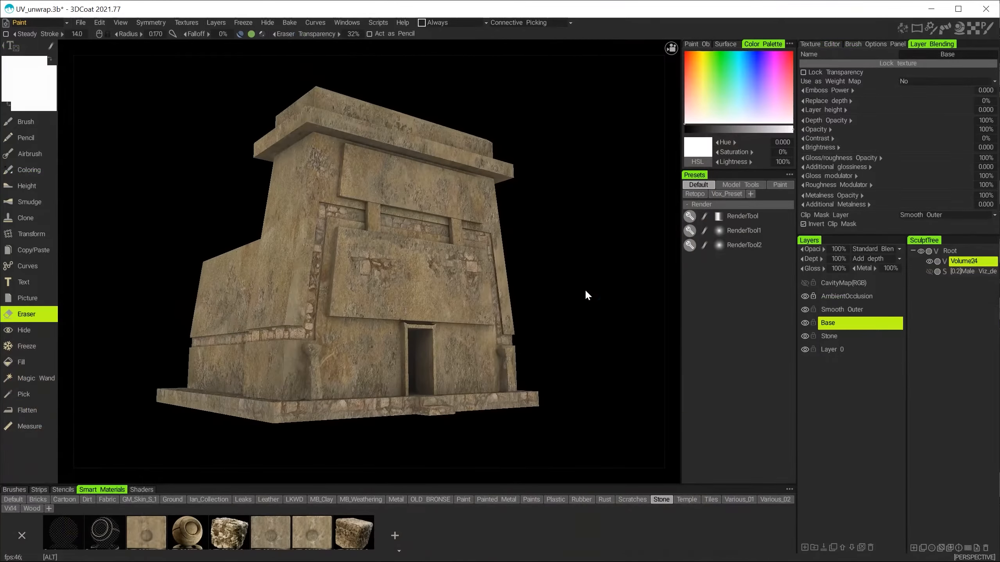
# Step: Examine the exposed stone blocks on the base platform, recessed frame and side grooves from several angles in the Paint room
pyautogui.keyDown('alt'); pyautogui.moveTo(585, 289); pyautogui.dragTo(591, 265, button='middle'); pyautogui.keyUp('alt')
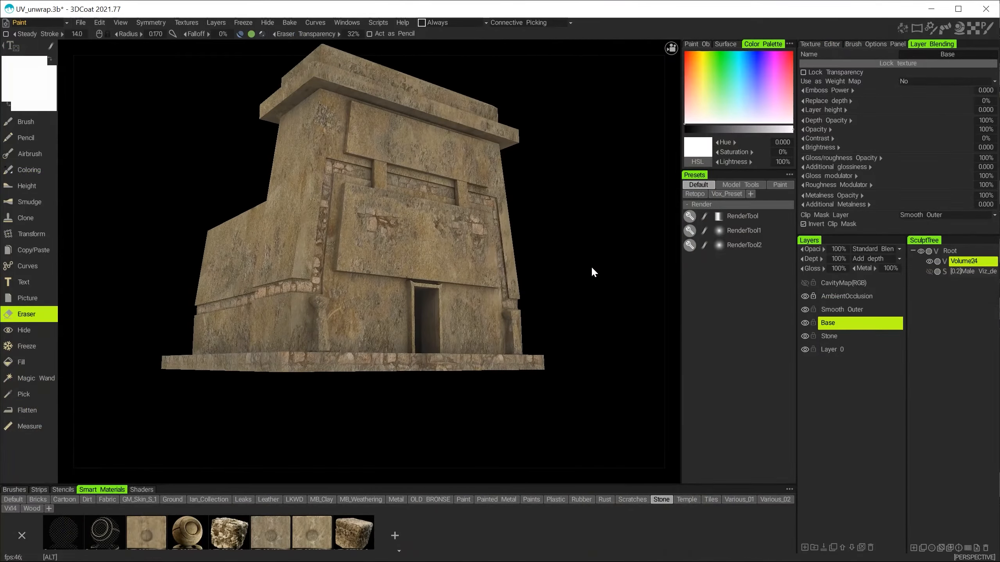
pyautogui.keyDown('alt'); pyautogui.moveTo(591, 266); pyautogui.dragTo(559, 346); pyautogui.keyUp('alt')
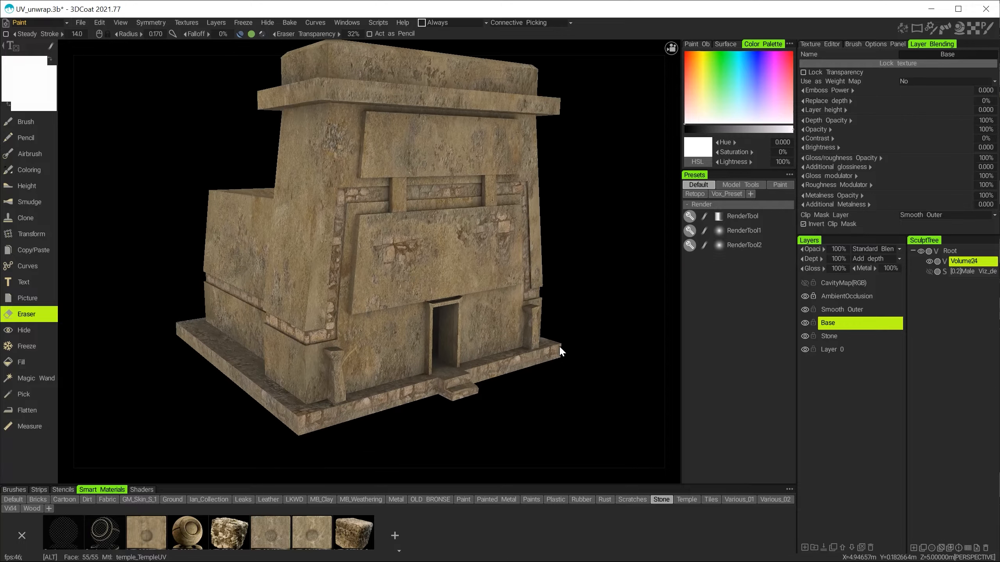
pyautogui.keyDown('alt'); pyautogui.moveTo(559, 346); pyautogui.dragTo(548, 345, button='right'); pyautogui.keyUp('alt')
pyautogui.keyDown('alt'); pyautogui.moveTo(294, 418); pyautogui.dragTo(338, 435, button='right'); pyautogui.keyUp('alt')
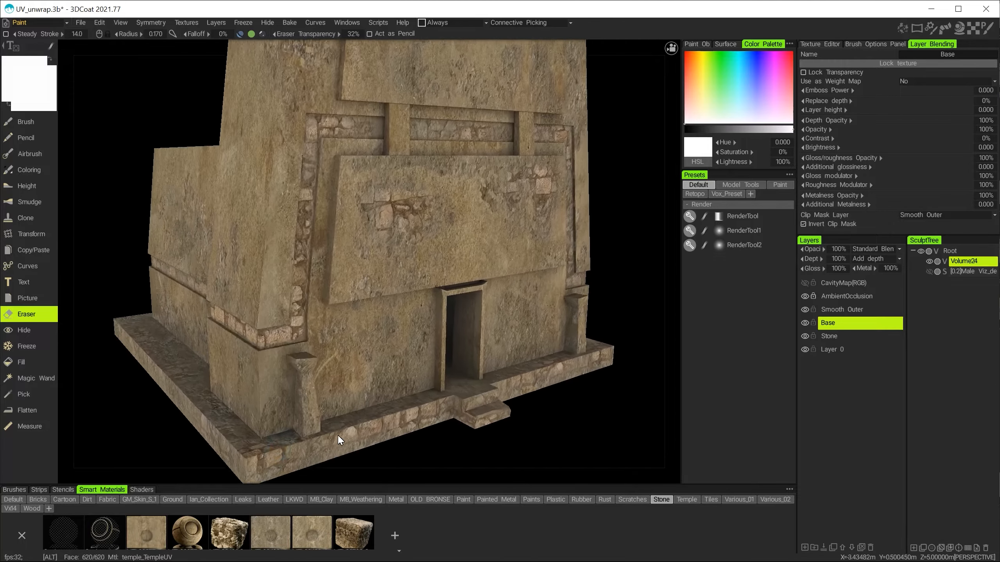
pyautogui.keyDown('alt'); pyautogui.moveTo(339, 437); pyautogui.dragTo(401, 383); pyautogui.keyUp('alt')
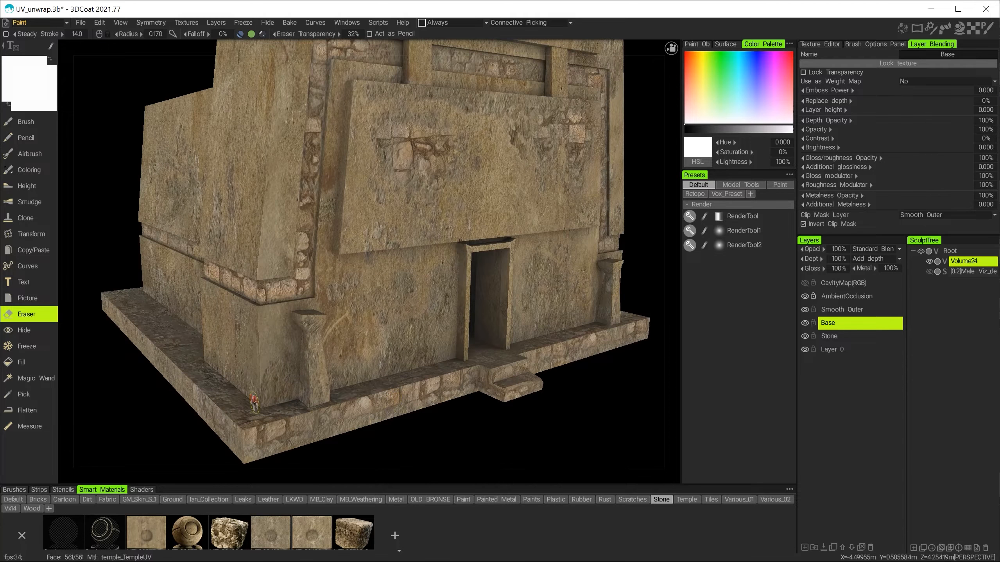
pyautogui.keyDown('alt'); pyautogui.moveTo(290, 368); pyautogui.dragTo(301, 283); pyautogui.keyUp('alt')
pyautogui.keyDown('alt'); pyautogui.moveTo(301, 283); pyautogui.dragTo(310, 351, button='middle'); pyautogui.keyUp('alt')
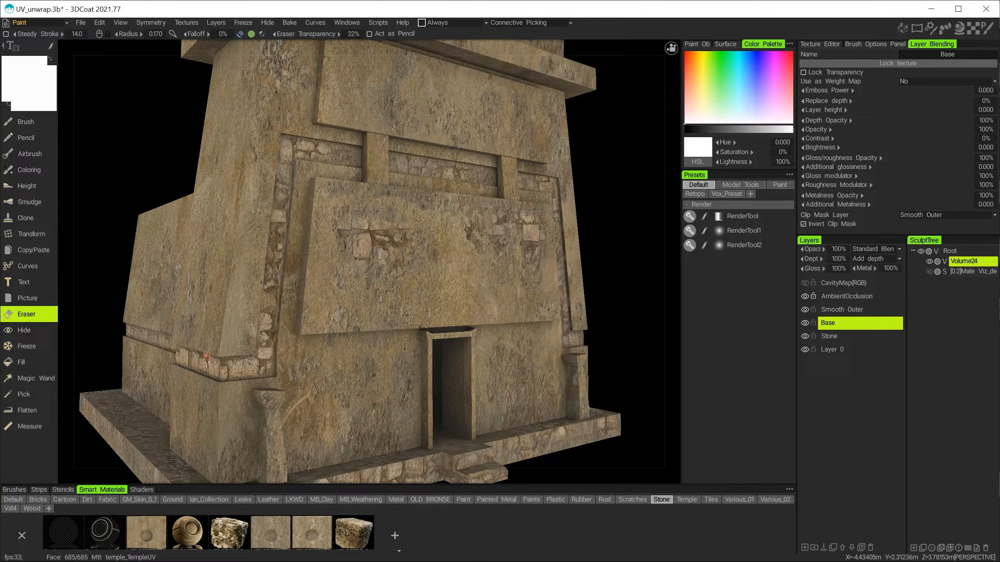
pyautogui.keyDown('alt'); pyautogui.moveTo(497, 280); pyautogui.dragTo(477, 346); pyautogui.keyUp('alt')
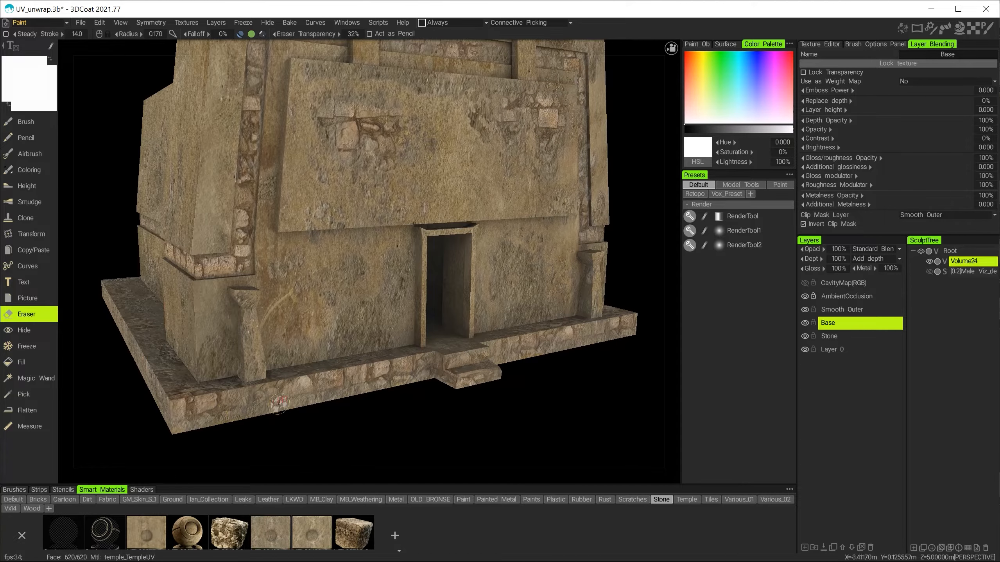
pyautogui.moveTo(540, 341)
pyautogui.keyDown('alt'); pyautogui.mouseDown()
pyautogui.moveTo(395, 340)
pyautogui.moveTo(473, 329)
pyautogui.moveTo(557, 345)
pyautogui.mouseUp(); pyautogui.keyUp('alt')
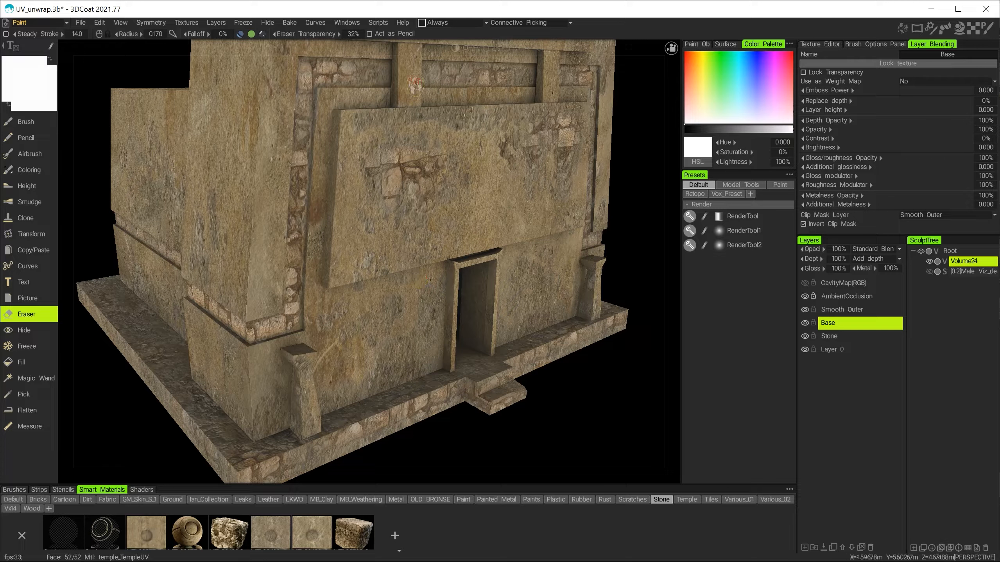
pyautogui.keyDown('alt'); pyautogui.moveTo(435, 203); pyautogui.dragTo(481, 325); pyautogui.keyUp('alt')
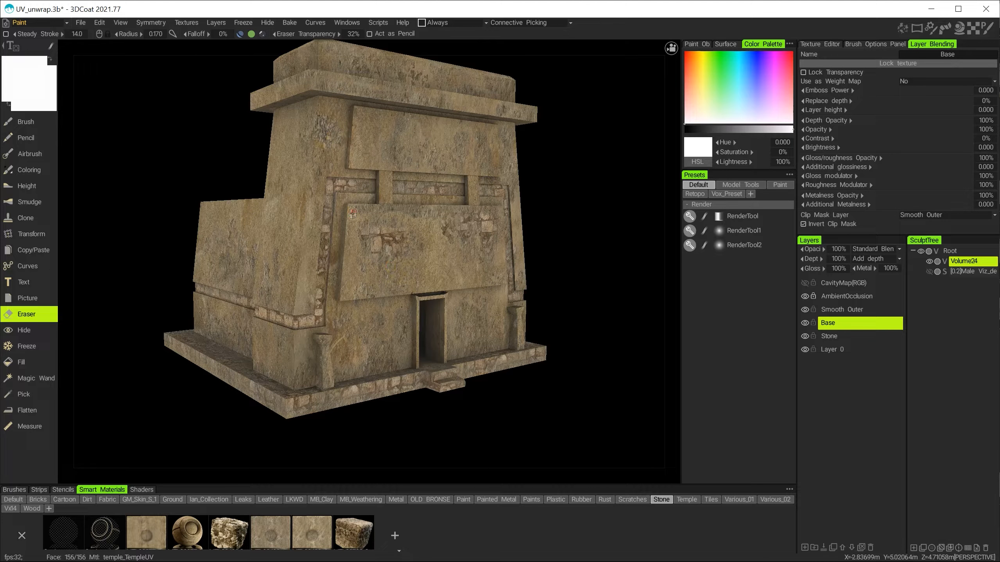
# Step: Choose the first smart material in the OLD BRONSE category for texturing the temple
pyautogui.keyDown('alt'); pyautogui.moveTo(436, 242); pyautogui.dragTo(416, 241); pyautogui.keyUp('alt')
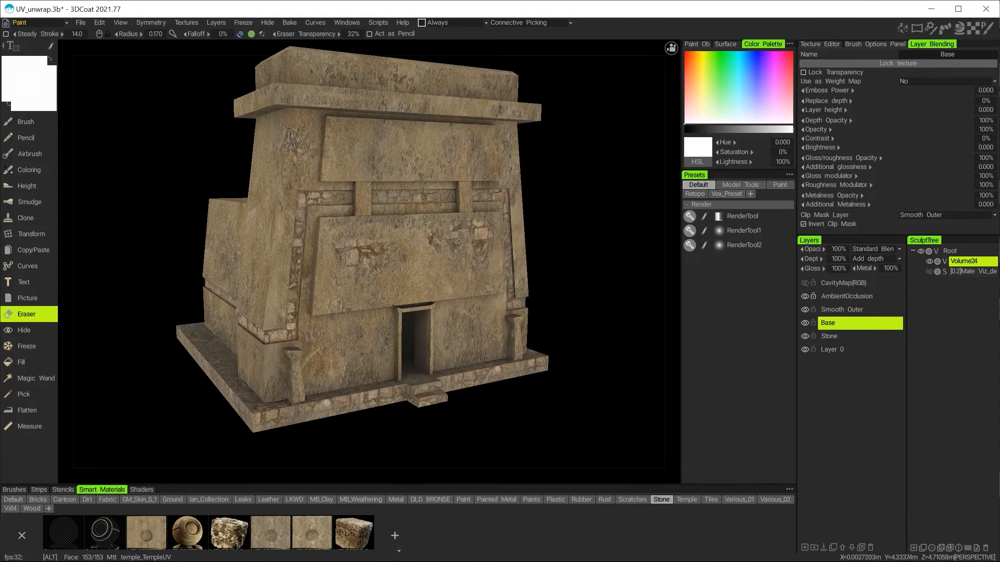
pyautogui.keyDown('alt'); pyautogui.moveTo(396, 190); pyautogui.dragTo(419, 205, button='right'); pyautogui.keyUp('alt')
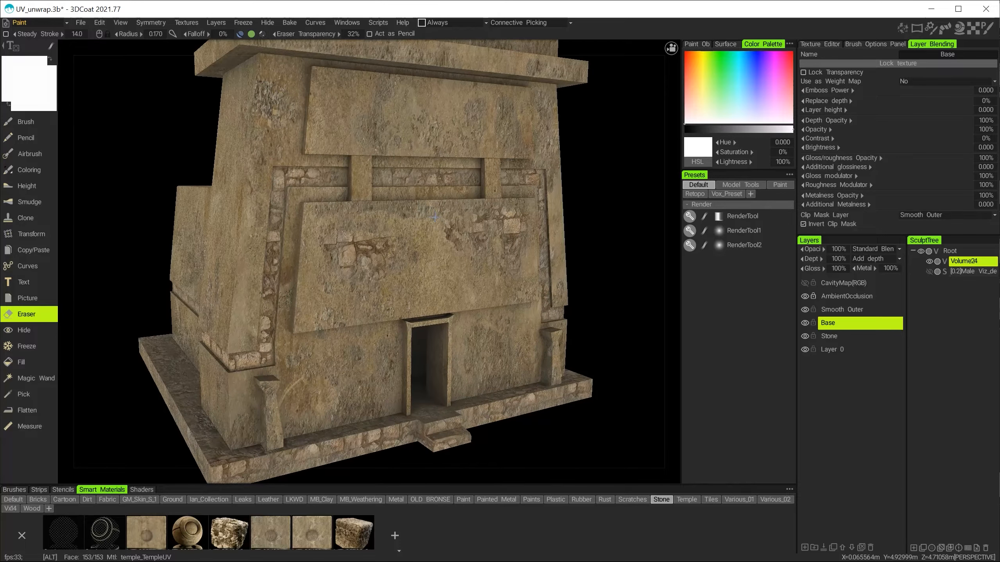
pyautogui.keyDown('alt'); pyautogui.moveTo(419, 205); pyautogui.dragTo(422, 181); pyautogui.keyUp('alt')
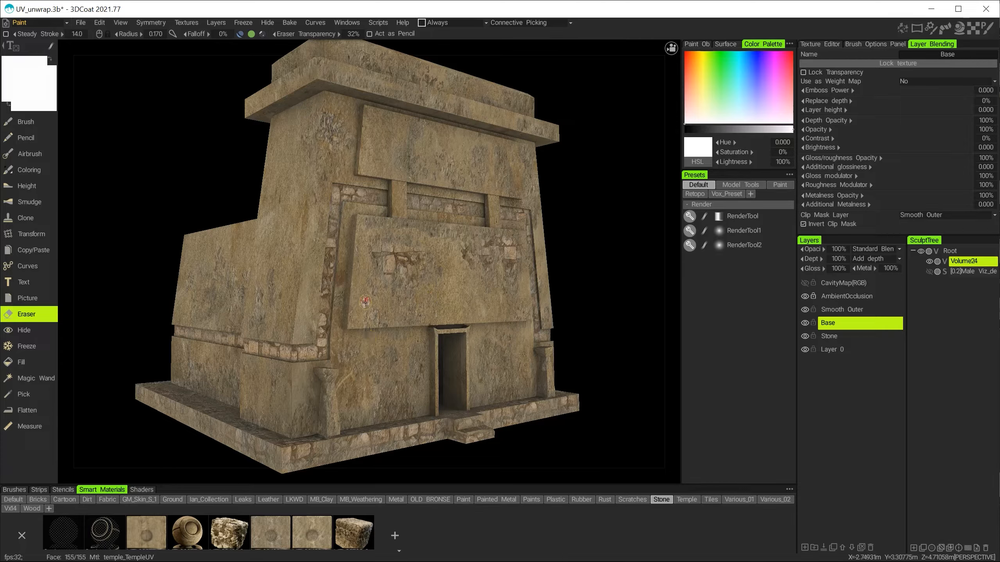
pyautogui.keyDown('alt'); pyautogui.moveTo(402, 142); pyautogui.dragTo(423, 168); pyautogui.keyUp('alt')
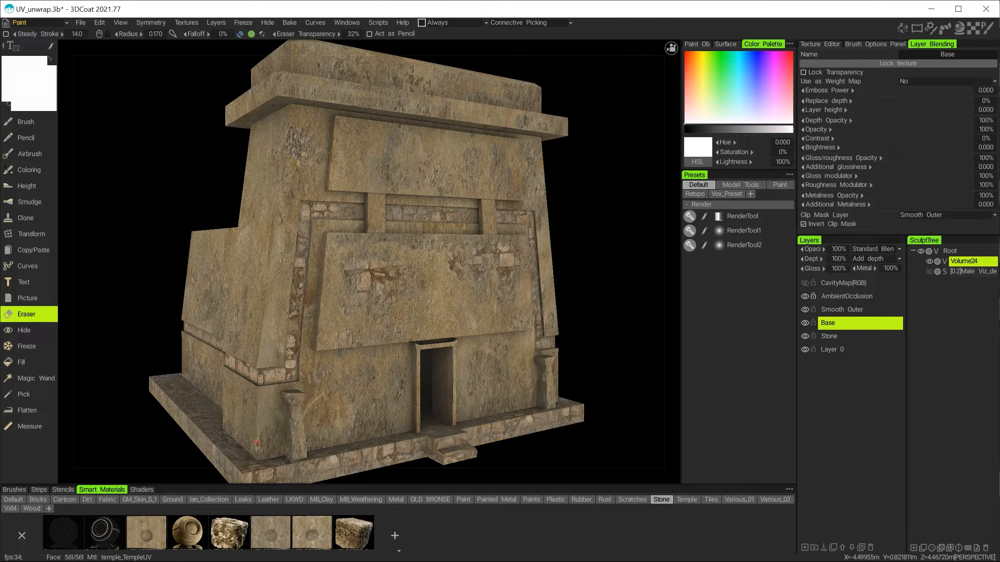
pyautogui.click(424, 500)
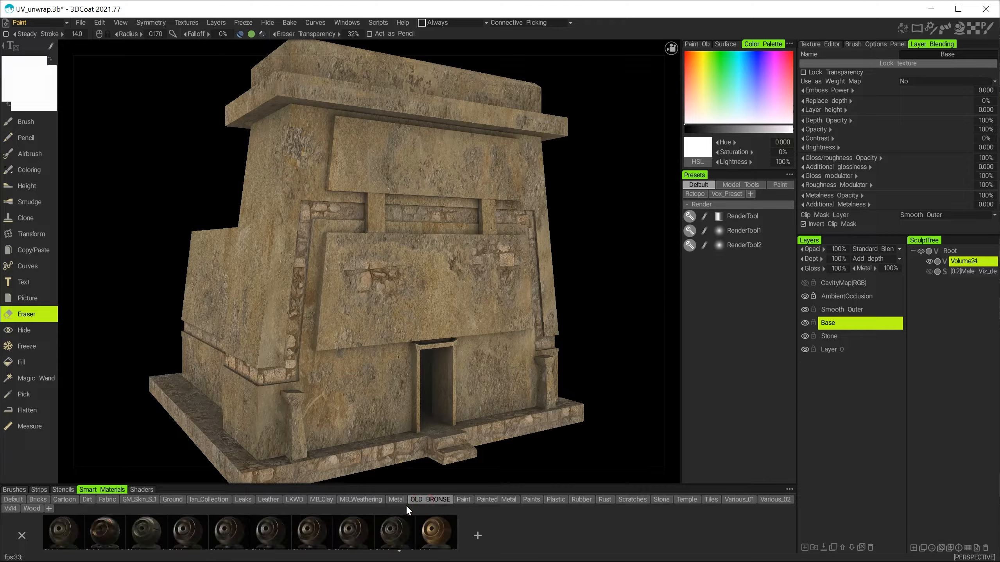
pyautogui.click(62, 540)
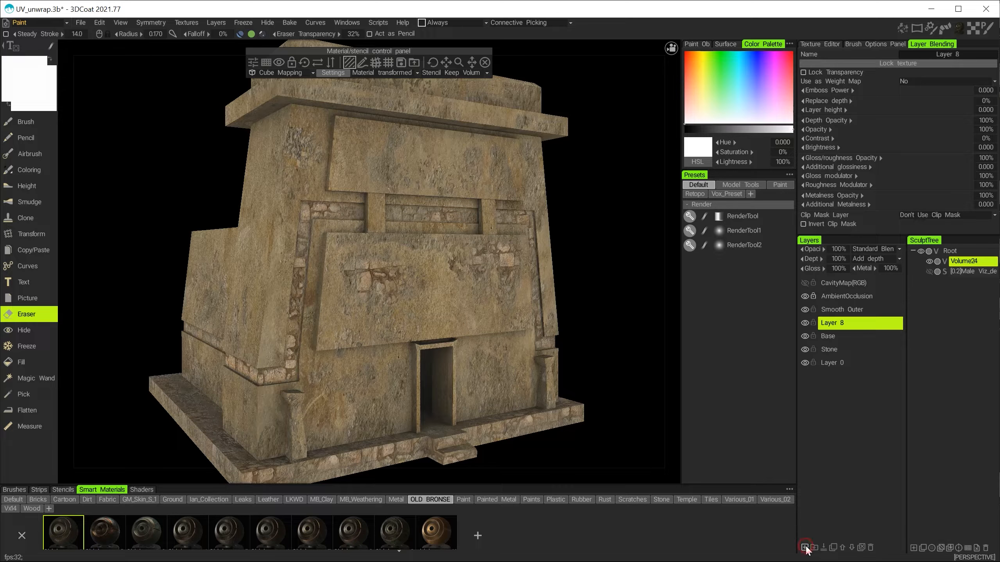
# Step: Add a new paint layer directly above the Base layer and name it Bronze
pyautogui.doubleClick(837, 323)
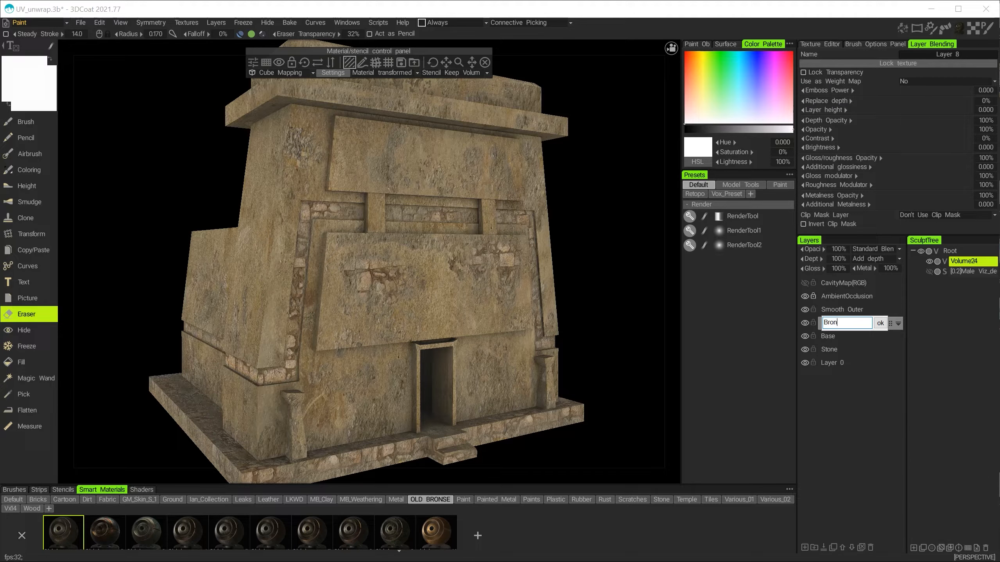
pyautogui.write('Bronze')
pyautogui.press('Return')
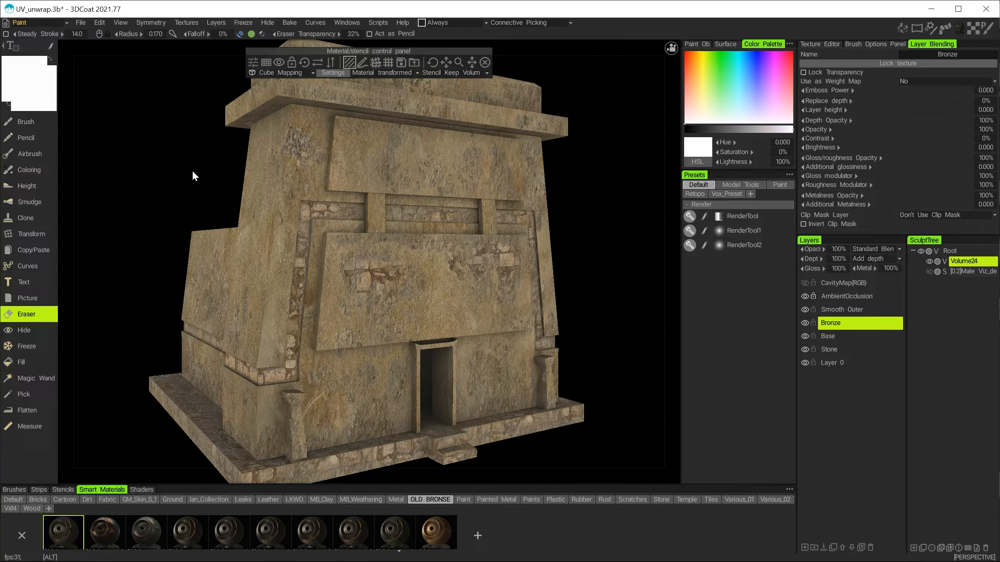
# Step: Activate the Brush tool and give it the broken, splatter-shaped alpha from the Default brush set
pyautogui.keyDown('alt'); pyautogui.moveTo(192, 172); pyautogui.dragTo(198, 171); pyautogui.keyUp('alt')
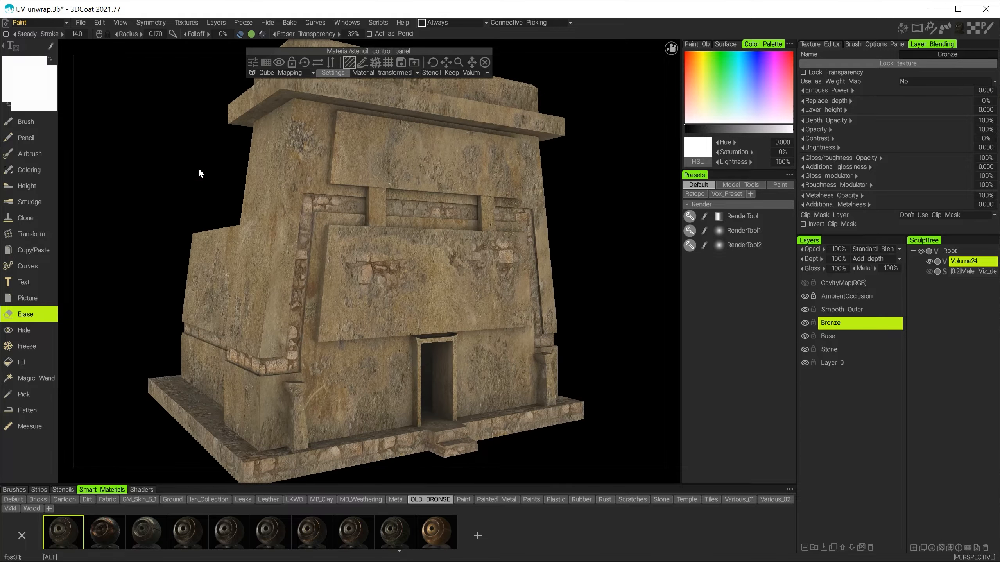
pyautogui.click(35, 122)
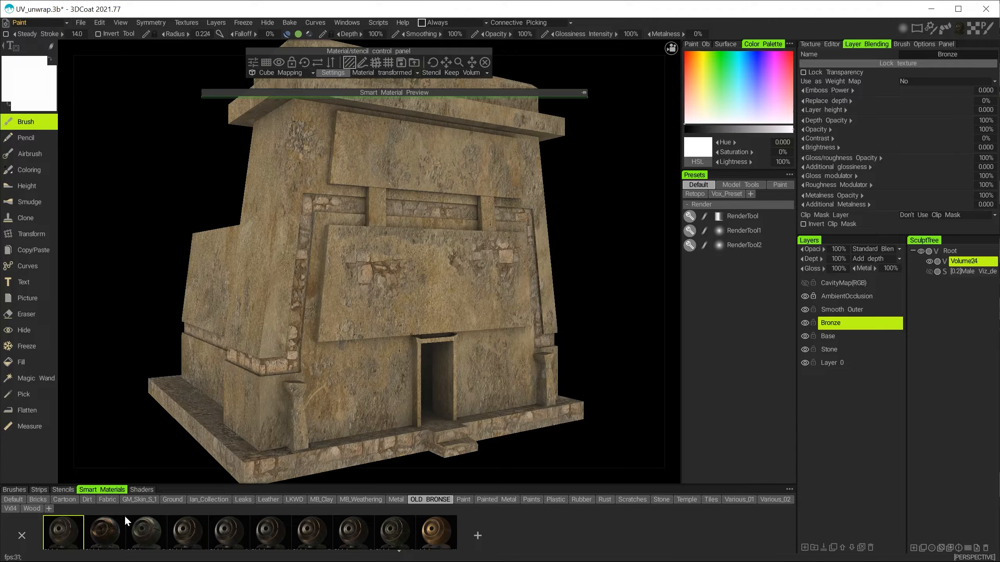
pyautogui.click(16, 490)
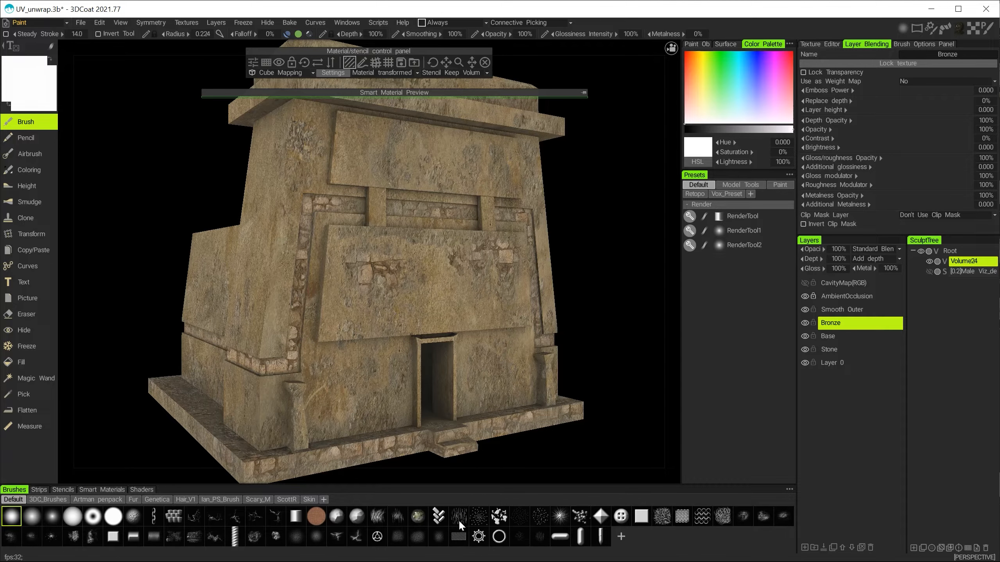
pyautogui.click(499, 516)
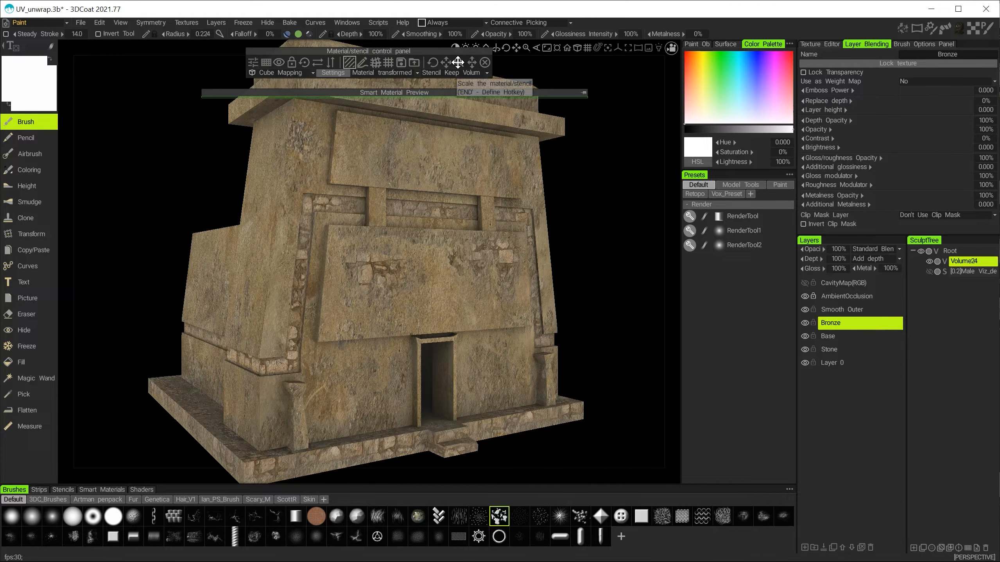
# Step: Adjust the scale of the ornamental bronze material's projection, judging it on the temple's upper front panel
pyautogui.moveTo(458, 62); pyautogui.dragTo(460, 62)
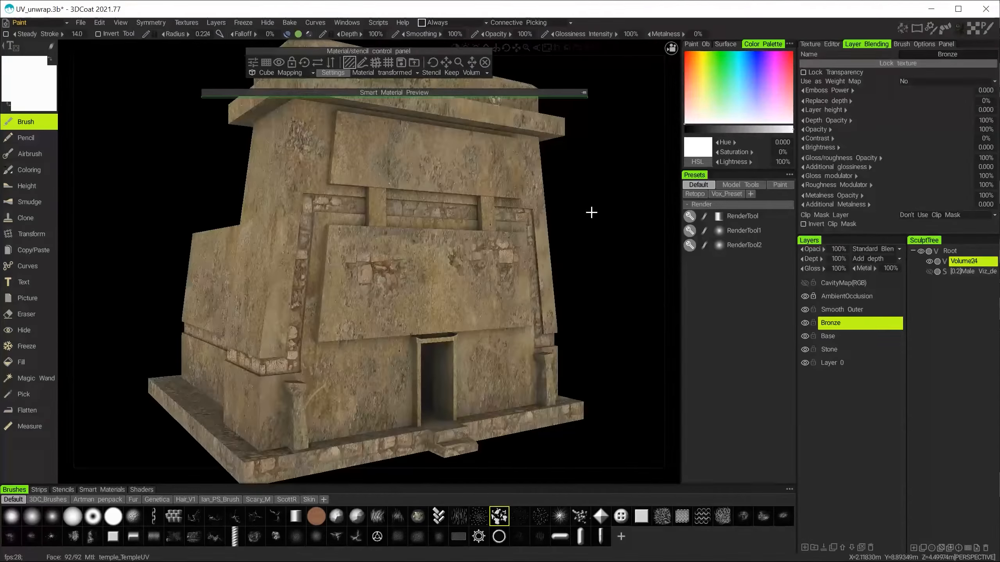
pyautogui.keyDown('alt'); pyautogui.moveTo(592, 213); pyautogui.dragTo(592, 292, button='middle'); pyautogui.keyUp('alt')
pyautogui.keyDown('alt'); pyautogui.moveTo(464, 246); pyautogui.dragTo(505, 271, button='right'); pyautogui.keyUp('alt')
pyautogui.keyDown('alt'); pyautogui.moveTo(505, 270); pyautogui.dragTo(433, 240); pyautogui.keyUp('alt')
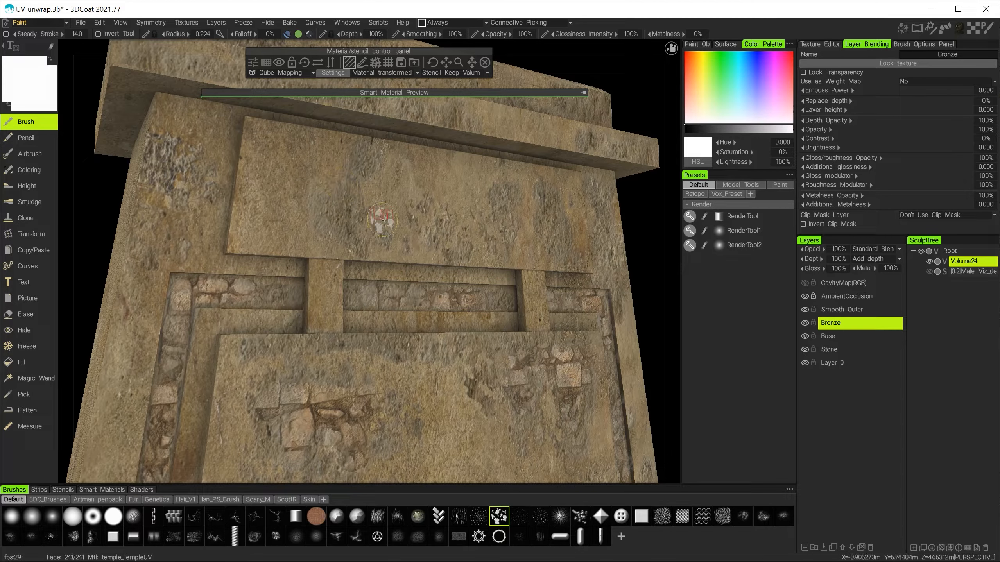
pyautogui.moveTo(459, 62); pyautogui.dragTo(459, 62)
pyautogui.moveTo(460, 63); pyautogui.dragTo(458, 62)
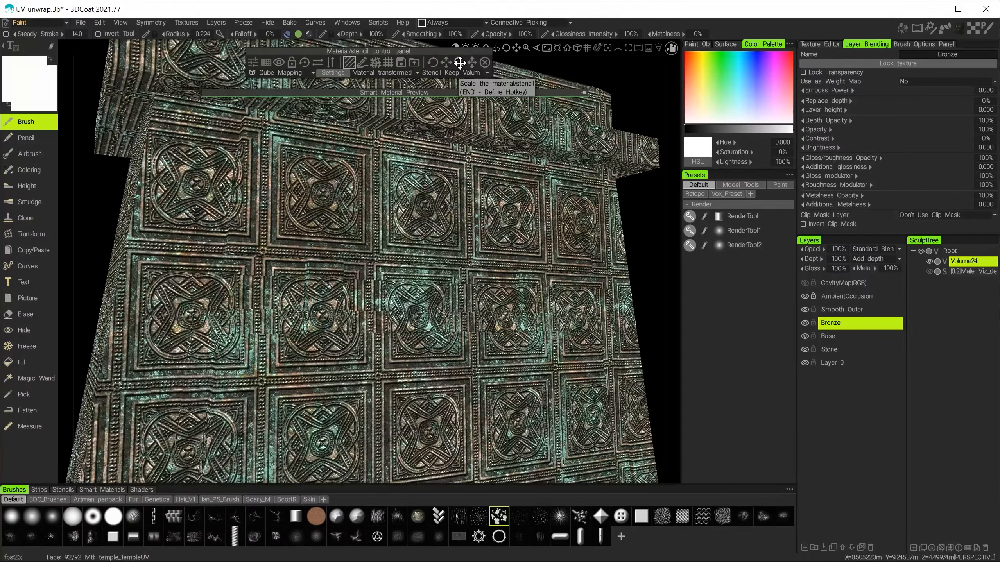
pyautogui.keyDown('alt'); pyautogui.moveTo(285, 148); pyautogui.dragTo(330, 217, button='right'); pyautogui.keyUp('alt')
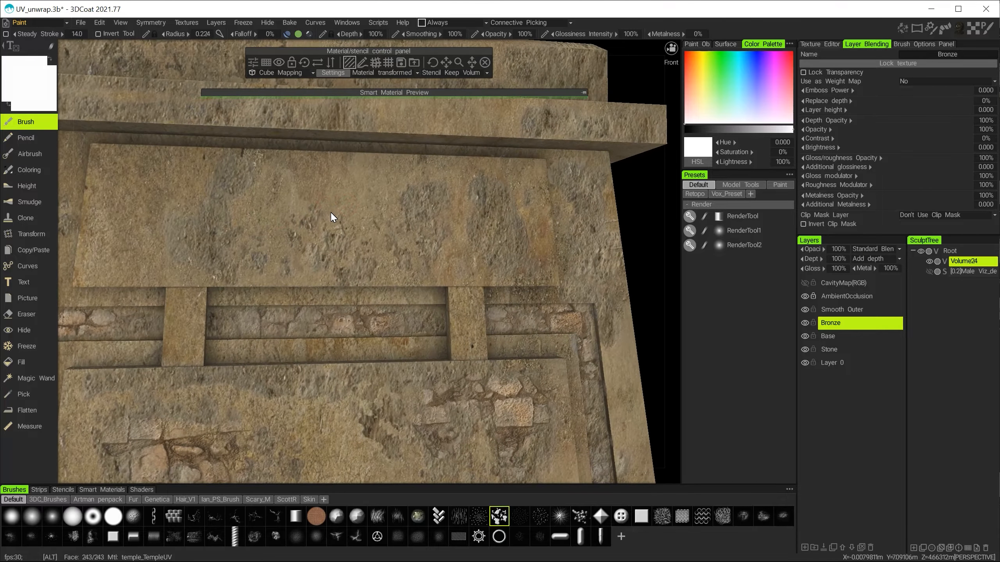
pyautogui.moveTo(460, 63); pyautogui.dragTo(457, 67)
pyautogui.moveTo(284, 259)
pyautogui.keyDown('alt'); pyautogui.mouseDown()
pyautogui.moveTo(420, 247)
pyautogui.moveTo(415, 238)
pyautogui.mouseUp(); pyautogui.keyUp('alt')
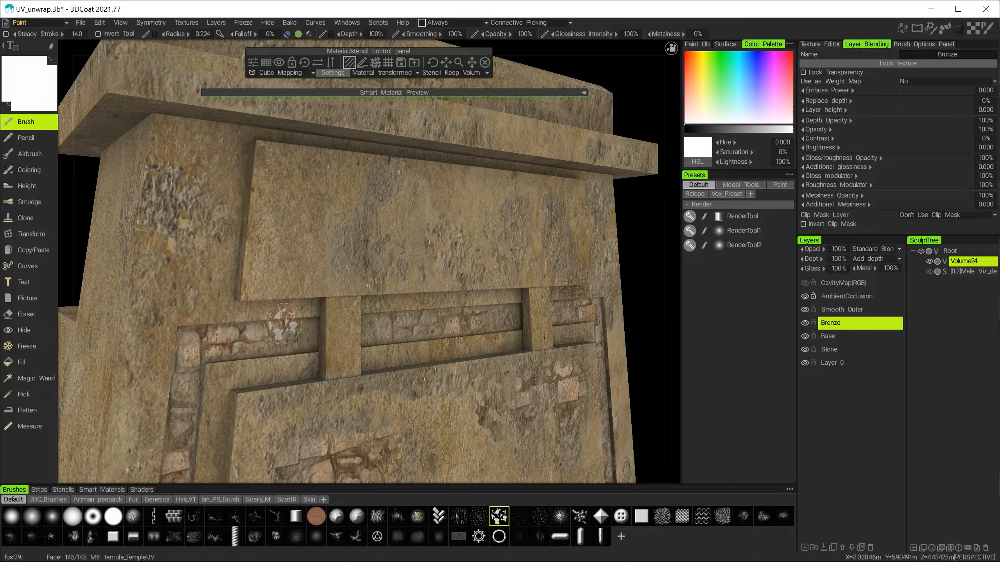
# Step: Paint several separate patches of the ornamental bronze material across the temple's upper front panel
pyautogui.click(100, 490)
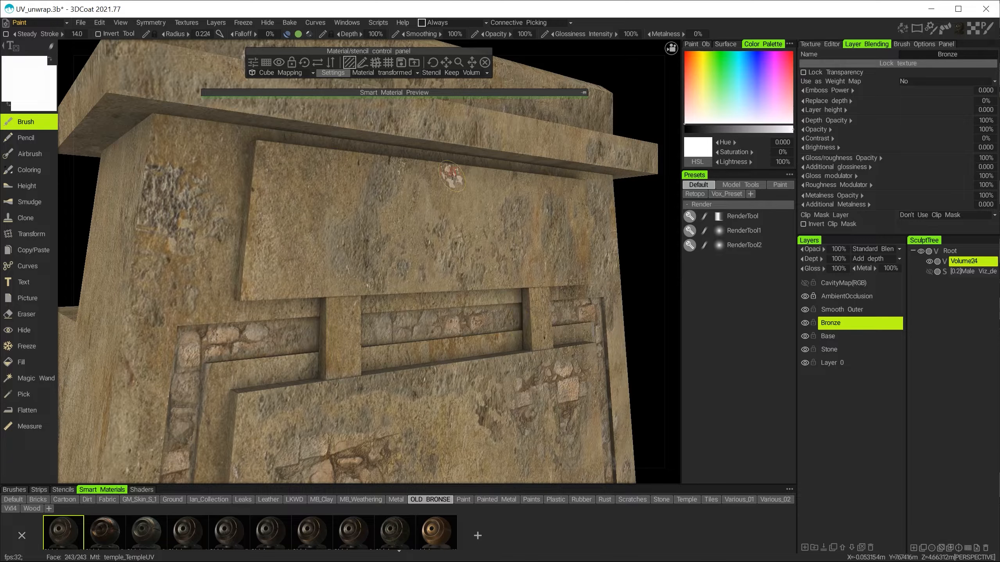
pyautogui.moveTo(362, 225)
pyautogui.keyDown('alt'); pyautogui.mouseDown()
pyautogui.moveTo(389, 226)
pyautogui.moveTo(371, 176)
pyautogui.moveTo(349, 231)
pyautogui.mouseUp(); pyautogui.keyUp('alt')
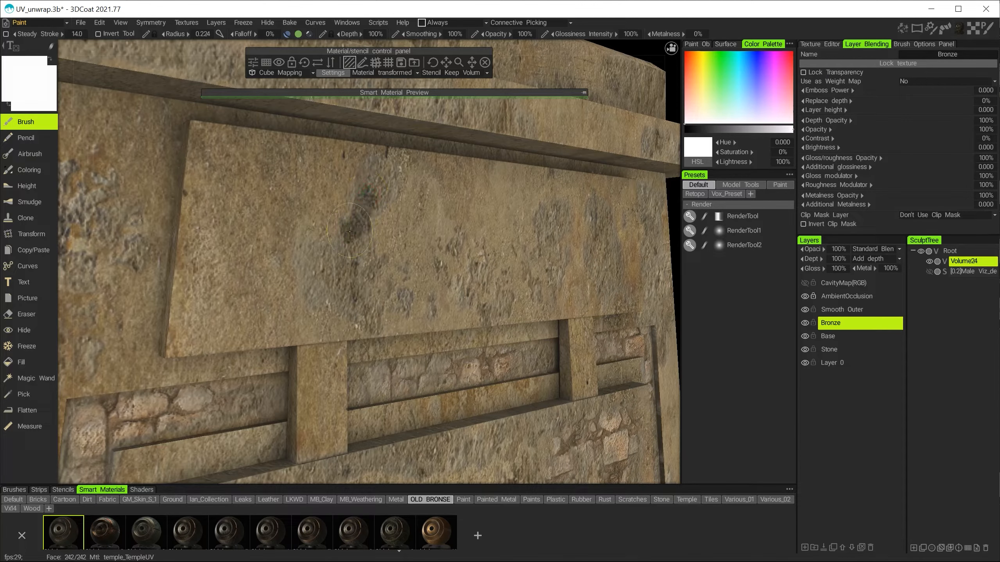
pyautogui.moveTo(344, 277); pyautogui.dragTo(344, 267)
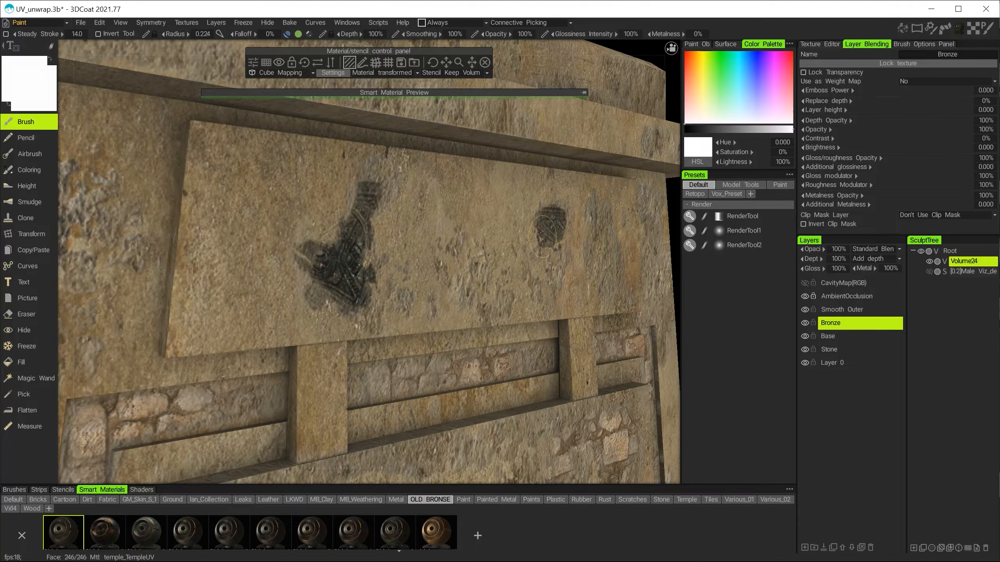
pyautogui.moveTo(545, 231)
pyautogui.keyDown('alt'); pyautogui.mouseDown()
pyautogui.moveTo(446, 230)
pyautogui.moveTo(409, 203)
pyautogui.mouseUp(); pyautogui.keyUp('alt')
pyautogui.moveTo(555, 203)
pyautogui.mouseDown()
pyautogui.moveTo(567, 230)
pyautogui.moveTo(550, 244)
pyautogui.moveTo(557, 268)
pyautogui.mouseUp()
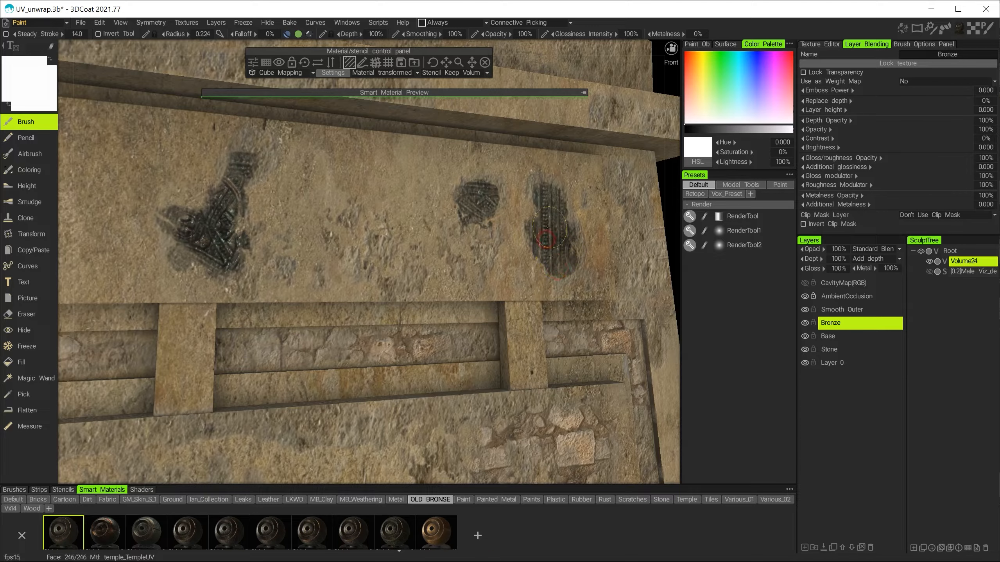
pyautogui.moveTo(545, 197)
pyautogui.mouseDown()
pyautogui.moveTo(532, 194)
pyautogui.moveTo(572, 257)
pyautogui.mouseUp()
# Step: Examine the painted bronze patches on the upper front panel from several angles and distances
pyautogui.keyDown('alt'); pyautogui.moveTo(507, 205); pyautogui.dragTo(445, 242, button='right'); pyautogui.keyUp('alt')
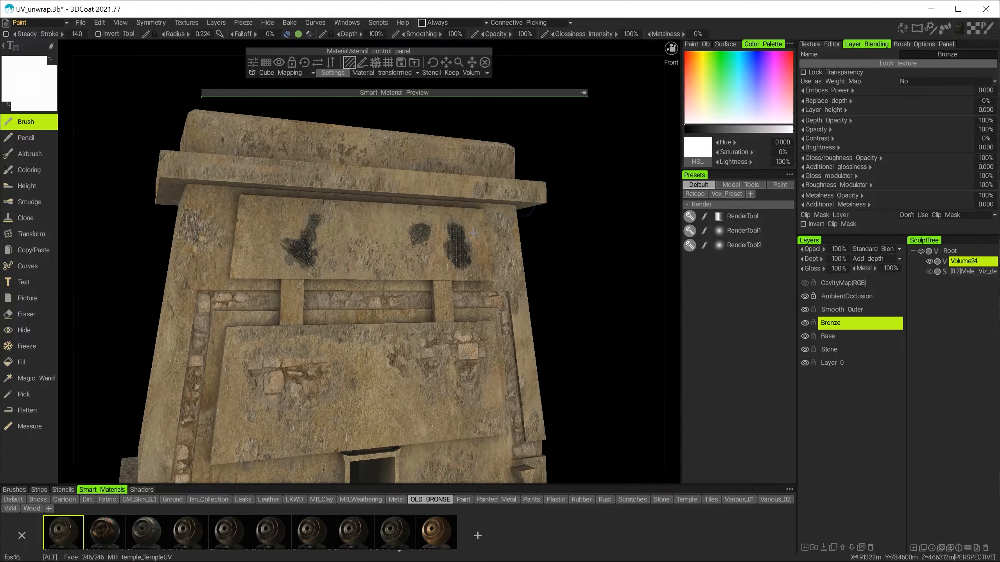
pyautogui.keyDown('alt'); pyautogui.moveTo(445, 242); pyautogui.dragTo(509, 247); pyautogui.keyUp('alt')
pyautogui.keyDown('alt'); pyautogui.moveTo(428, 256); pyautogui.dragTo(465, 288, button='right'); pyautogui.keyUp('alt')
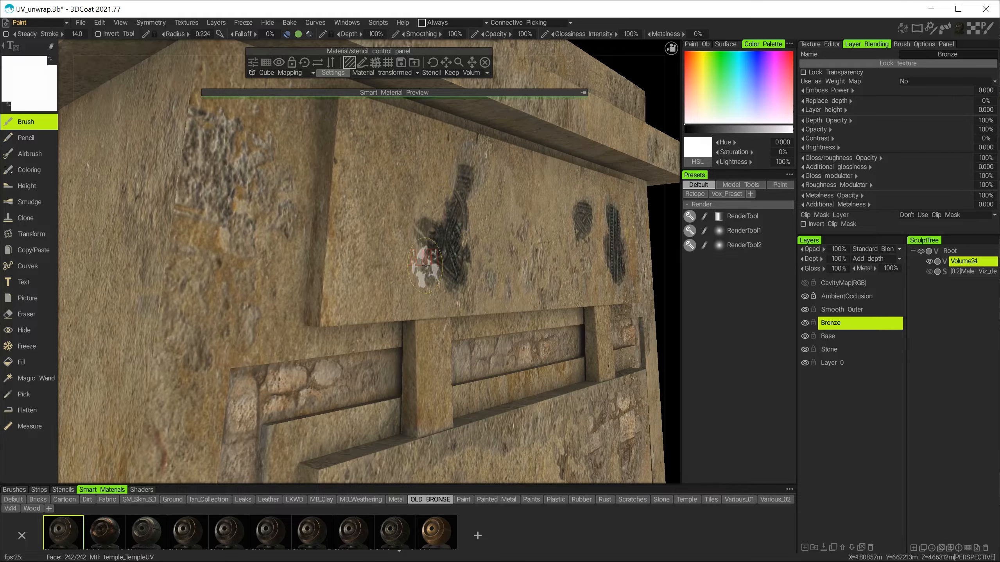
pyautogui.keyDown('alt'); pyautogui.moveTo(477, 250); pyautogui.dragTo(465, 267); pyautogui.keyUp('alt')
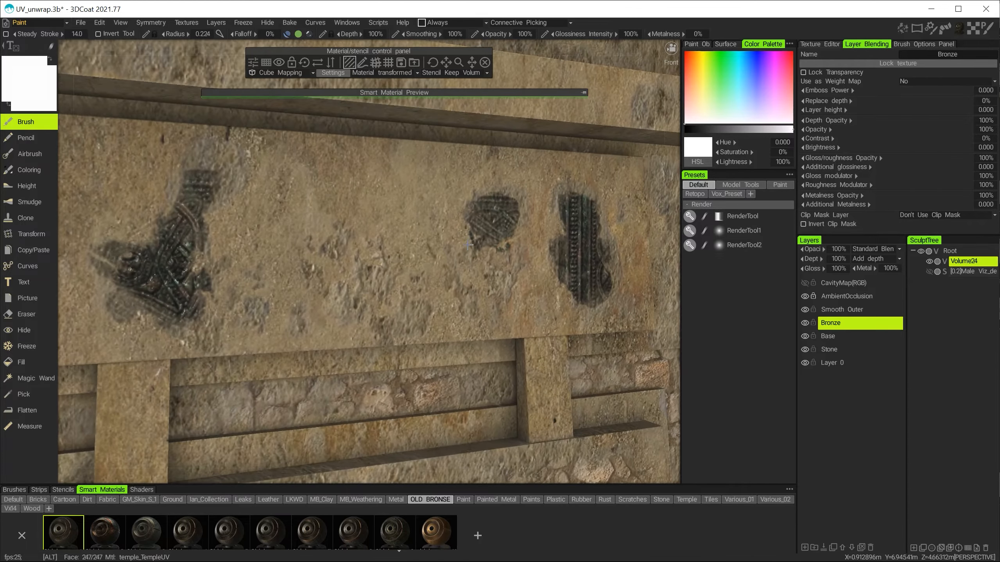
pyautogui.moveTo(447, 339); pyautogui.dragTo(445, 290)
pyautogui.keyDown('alt'); pyautogui.moveTo(445, 289); pyautogui.dragTo(418, 308, button='right'); pyautogui.keyUp('alt')
pyautogui.keyDown('alt'); pyautogui.moveTo(418, 304); pyautogui.dragTo(489, 323); pyautogui.keyUp('alt')
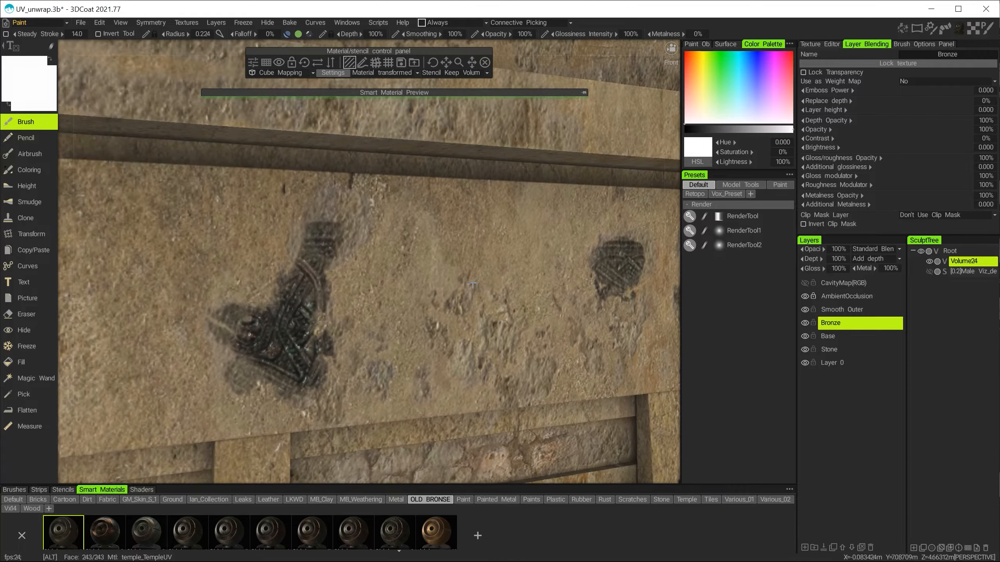
pyautogui.keyDown('alt'); pyautogui.moveTo(488, 323); pyautogui.dragTo(446, 270, button='right'); pyautogui.keyUp('alt')
pyautogui.keyDown('alt'); pyautogui.moveTo(447, 270); pyautogui.dragTo(491, 269); pyautogui.keyUp('alt')
pyautogui.keyDown('alt'); pyautogui.moveTo(491, 269); pyautogui.dragTo(494, 267, button='right'); pyautogui.keyUp('alt')
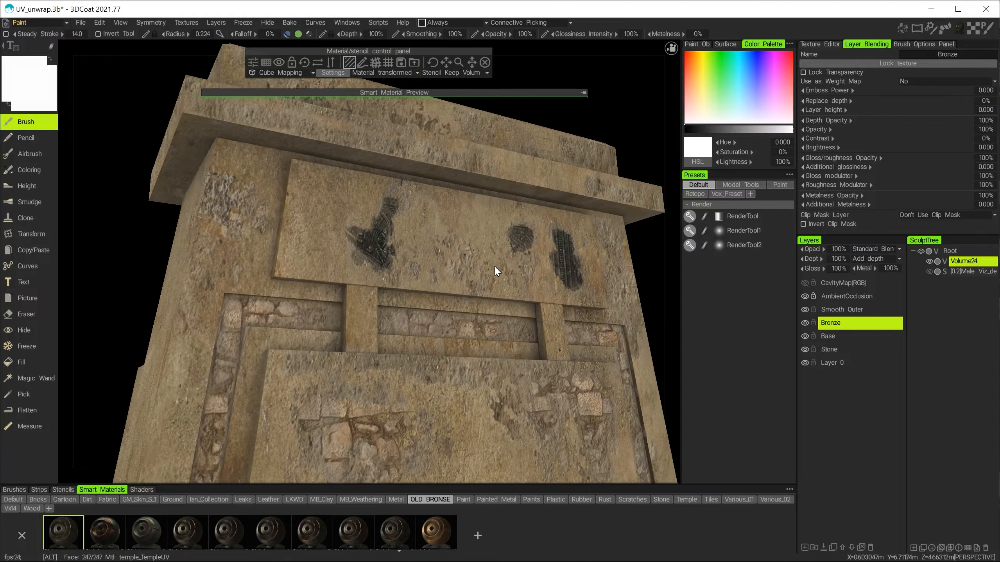
pyautogui.keyDown('alt'); pyautogui.moveTo(495, 267); pyautogui.dragTo(484, 269); pyautogui.keyUp('alt')
pyautogui.keyDown('alt'); pyautogui.moveTo(483, 269); pyautogui.dragTo(473, 275, button='right'); pyautogui.keyUp('alt')
pyautogui.moveTo(473, 275)
pyautogui.keyDown('alt'); pyautogui.mouseDown()
pyautogui.moveTo(489, 283)
pyautogui.moveTo(457, 290)
pyautogui.moveTo(440, 275)
pyautogui.mouseUp(); pyautogui.keyUp('alt')
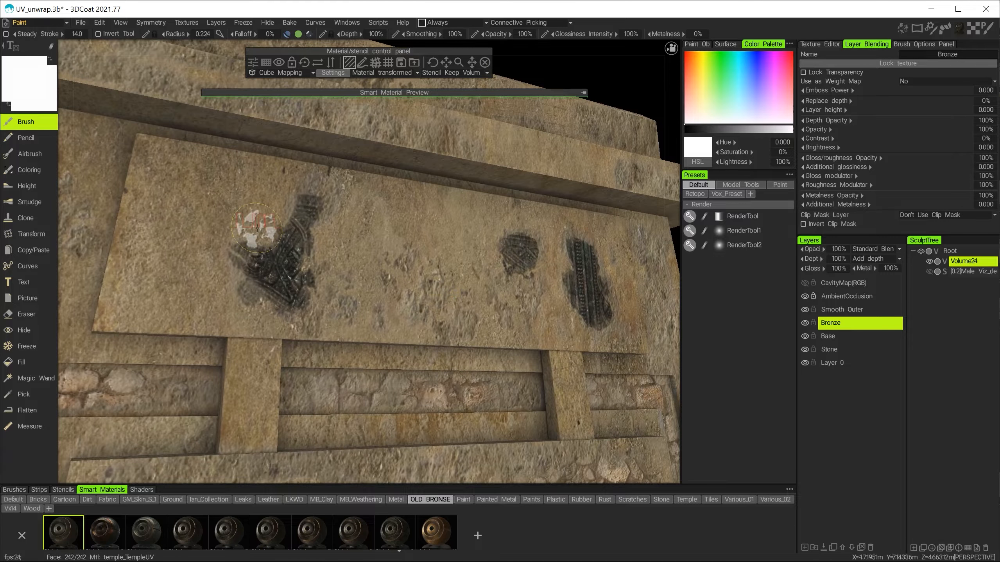
# Step: Brush more bronze ornament relief around the leftmost patch and dab small fragments beside it on the upper panel
pyautogui.moveTo(336, 238)
pyautogui.keyDown('alt'); pyautogui.mouseDown(button='right')
pyautogui.moveTo(318, 226)
pyautogui.moveTo(348, 229)
pyautogui.mouseUp(button='right'); pyautogui.keyUp('alt')
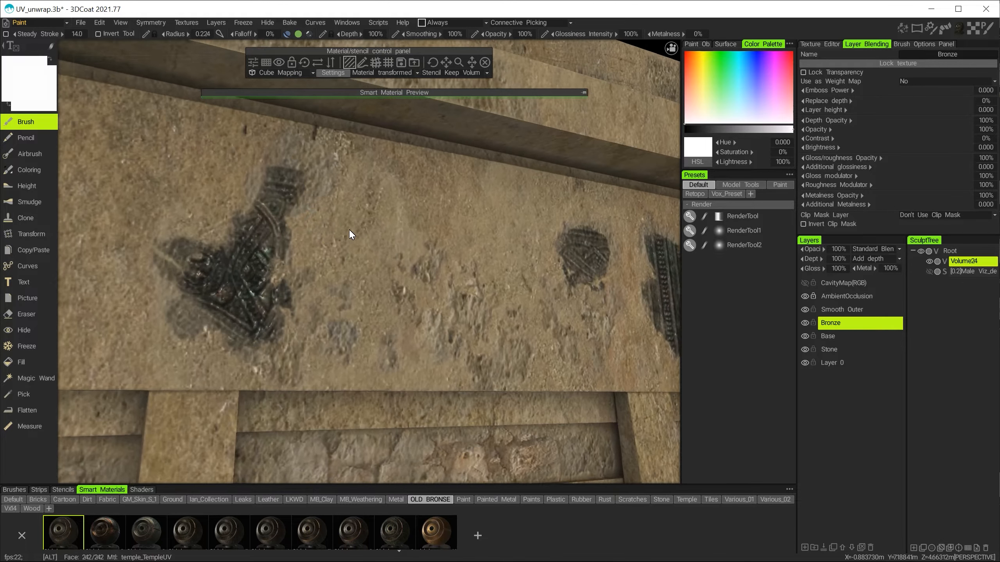
pyautogui.moveTo(348, 229)
pyautogui.keyDown('alt'); pyautogui.mouseDown()
pyautogui.moveTo(364, 240)
pyautogui.moveTo(304, 226)
pyautogui.moveTo(333, 241)
pyautogui.moveTo(338, 291)
pyautogui.mouseUp(); pyautogui.keyUp('alt')
pyautogui.moveTo(300, 219); pyautogui.dragTo(304, 218)
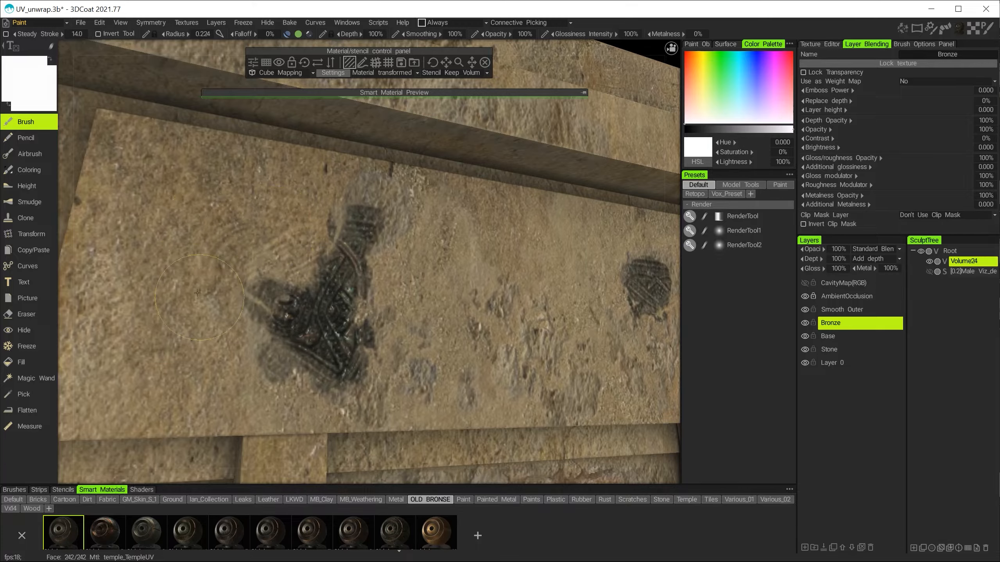
pyautogui.keyDown('alt'); pyautogui.moveTo(346, 249); pyautogui.dragTo(364, 243); pyautogui.keyUp('alt')
pyautogui.moveTo(431, 207)
pyautogui.keyDown('alt'); pyautogui.mouseDown(button='right')
pyautogui.moveTo(426, 184)
pyautogui.moveTo(421, 219)
pyautogui.mouseUp(button='right'); pyautogui.keyUp('alt')
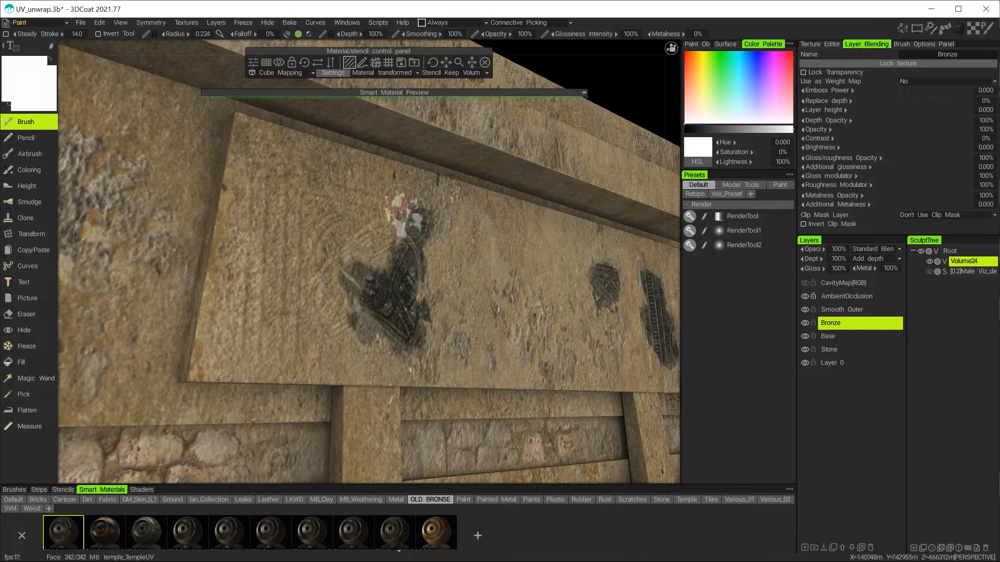
pyautogui.click(464, 222)
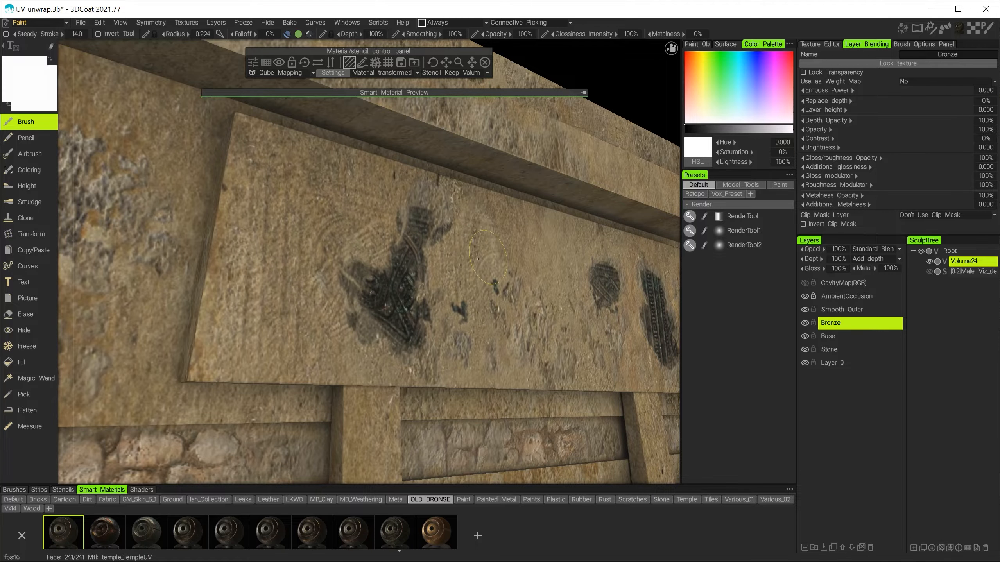
# Step: Dab broken bronze splatters in the bare area between the existing patches of the upper panel
pyautogui.keyDown('alt'); pyautogui.moveTo(497, 239); pyautogui.dragTo(459, 256); pyautogui.keyUp('alt')
pyautogui.moveTo(459, 263)
pyautogui.mouseDown()
pyautogui.moveTo(445, 275)
pyautogui.moveTo(453, 319)
pyautogui.mouseUp()
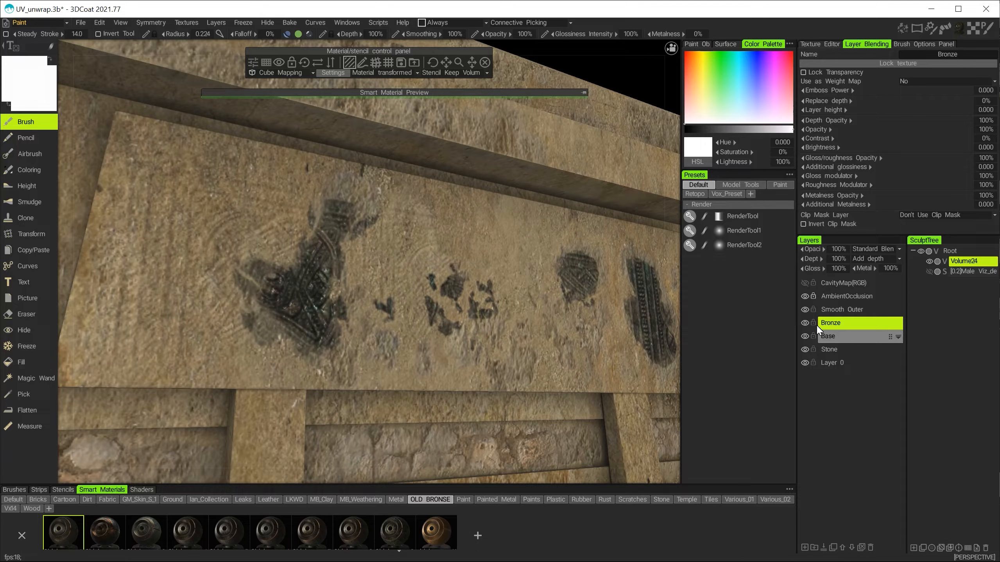
pyautogui.click(455, 293)
pyautogui.click(377, 314)
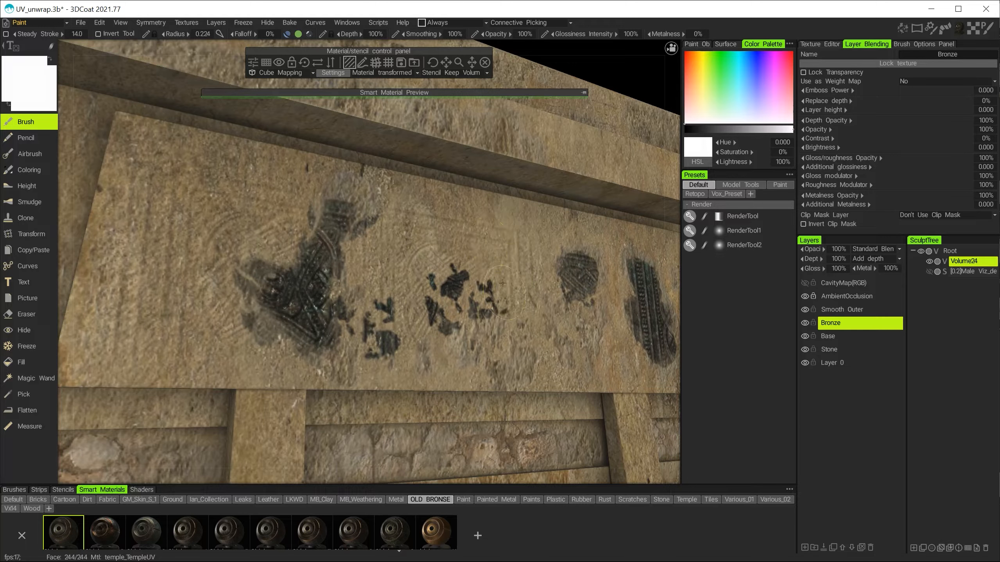
# Step: Extend the bronze splatters along the middle and lower part of the upper panel towards its rightmost patches
pyautogui.moveTo(526, 275)
pyautogui.keyDown('alt'); pyautogui.mouseDown()
pyautogui.moveTo(517, 311)
pyautogui.moveTo(508, 306)
pyautogui.mouseUp(); pyautogui.keyUp('alt')
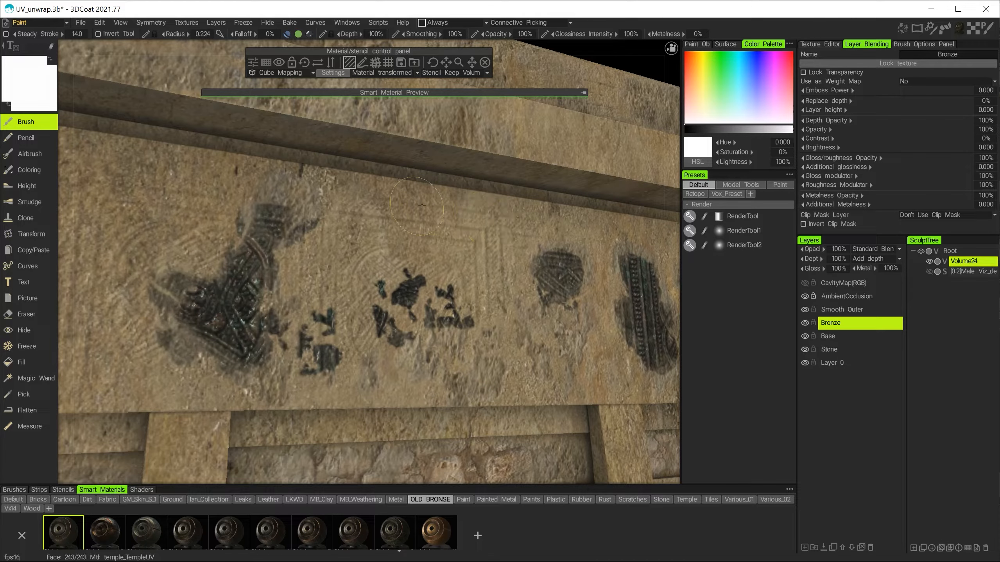
pyautogui.moveTo(521, 258)
pyautogui.keyDown('alt'); pyautogui.mouseDown()
pyautogui.moveTo(559, 230)
pyautogui.moveTo(510, 153)
pyautogui.moveTo(500, 185)
pyautogui.mouseUp(); pyautogui.keyUp('alt')
pyautogui.keyDown('alt'); pyautogui.moveTo(500, 185); pyautogui.dragTo(486, 236, button='right'); pyautogui.keyUp('alt')
pyautogui.moveTo(332, 287)
pyautogui.mouseDown()
pyautogui.moveTo(370, 314)
pyautogui.moveTo(457, 311)
pyautogui.moveTo(567, 331)
pyautogui.moveTo(599, 299)
pyautogui.moveTo(581, 272)
pyautogui.mouseUp()
pyautogui.moveTo(523, 241)
pyautogui.keyDown('alt'); pyautogui.mouseDown(button='right')
pyautogui.moveTo(455, 238)
pyautogui.moveTo(477, 263)
pyautogui.mouseUp(button='right'); pyautogui.keyUp('alt')
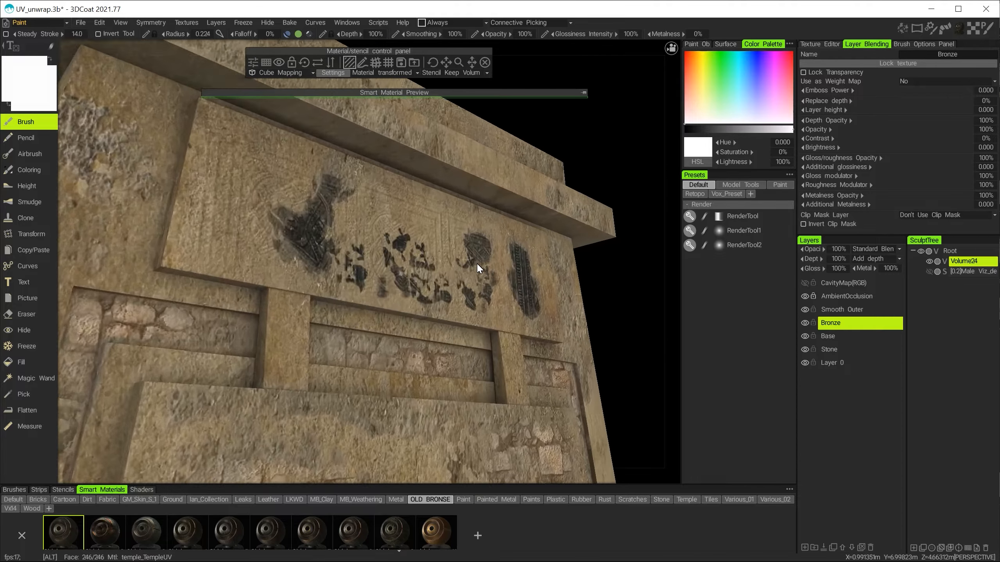
# Step: Brush bronze ornament fragments beside and below the rightmost tall patch of the upper panel, widening its lower edge
pyautogui.moveTo(476, 263)
pyautogui.keyDown('alt'); pyautogui.mouseDown()
pyautogui.moveTo(472, 241)
pyautogui.moveTo(475, 254)
pyautogui.mouseUp(); pyautogui.keyUp('alt')
pyautogui.keyDown('alt'); pyautogui.moveTo(475, 254); pyautogui.dragTo(488, 262, button='right'); pyautogui.keyUp('alt')
pyautogui.moveTo(505, 284); pyautogui.dragTo(523, 295)
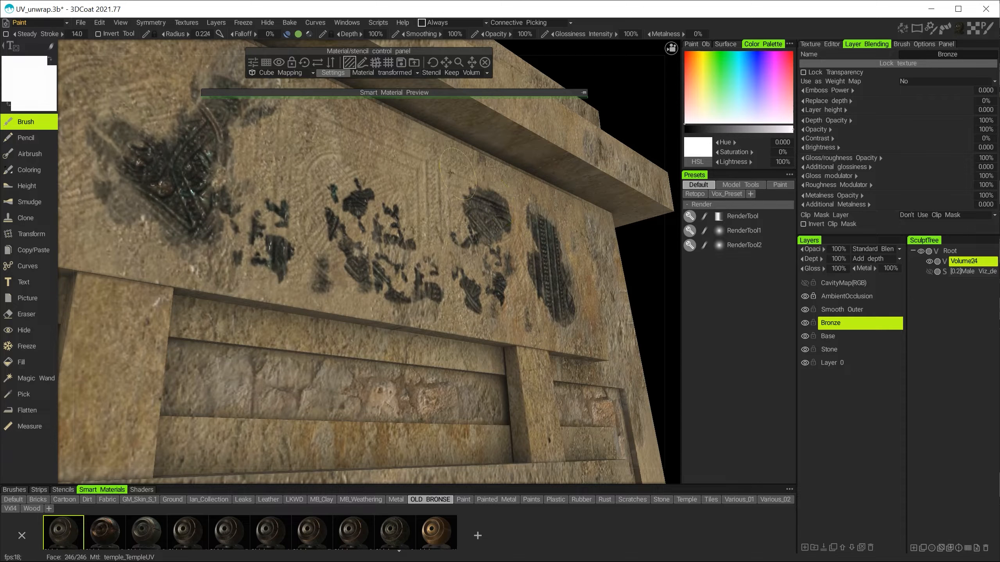
pyautogui.moveTo(543, 201)
pyautogui.mouseDown()
pyautogui.moveTo(544, 241)
pyautogui.moveTo(516, 254)
pyautogui.mouseUp()
pyautogui.keyDown('alt'); pyautogui.moveTo(516, 254); pyautogui.dragTo(523, 252, button='right'); pyautogui.keyUp('alt')
pyautogui.moveTo(525, 225); pyautogui.dragTo(544, 173)
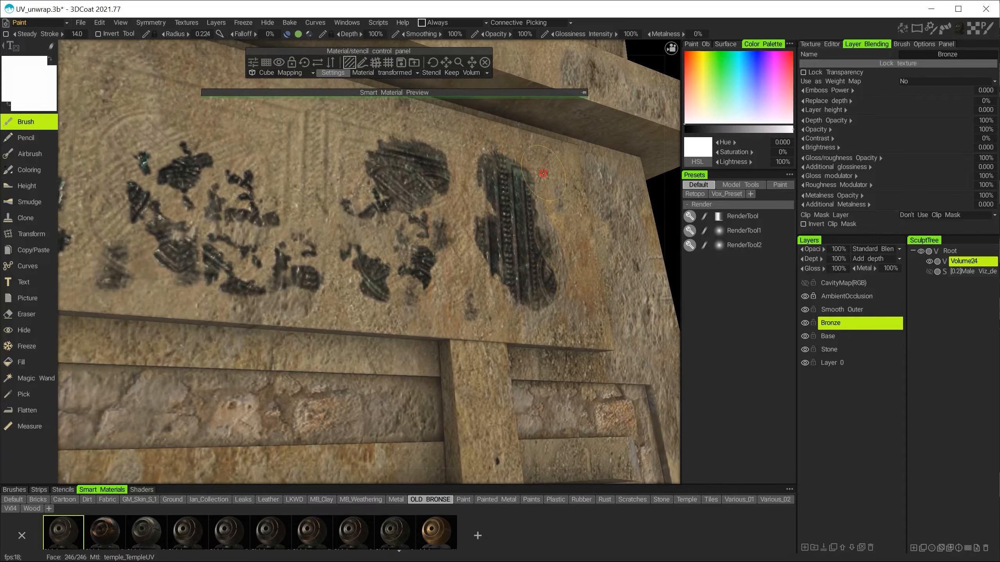
pyautogui.moveTo(583, 305); pyautogui.dragTo(521, 310)
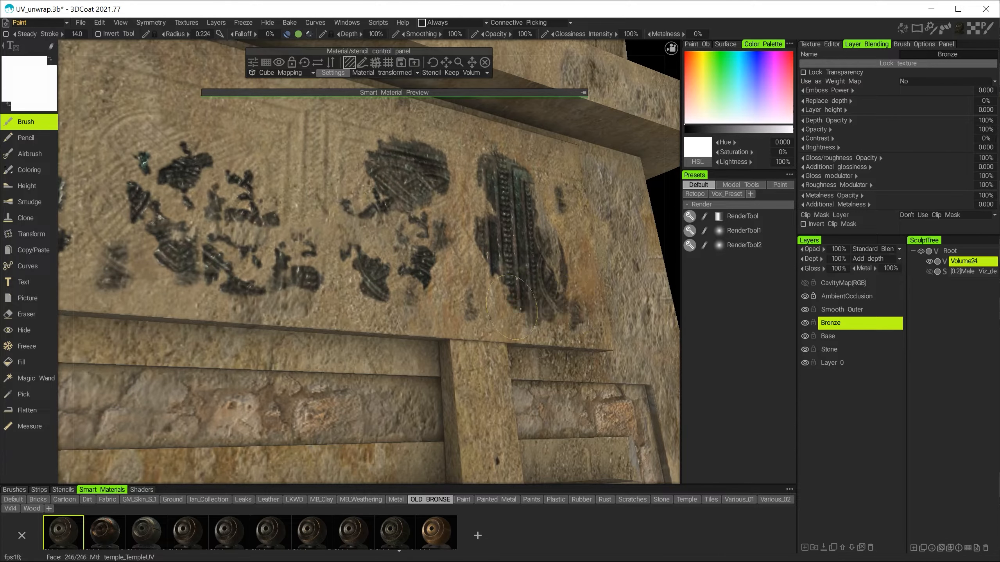
pyautogui.moveTo(439, 289); pyautogui.dragTo(388, 275)
# Step: Extend the bronze at the upper end and lower edge of the leftmost patch and thicken the splatters along the panel's bottom edge
pyautogui.keyDown('alt'); pyautogui.moveTo(381, 263); pyautogui.dragTo(392, 240, button='right'); pyautogui.keyUp('alt')
pyautogui.keyDown('alt'); pyautogui.moveTo(391, 239); pyautogui.dragTo(441, 248); pyautogui.keyUp('alt')
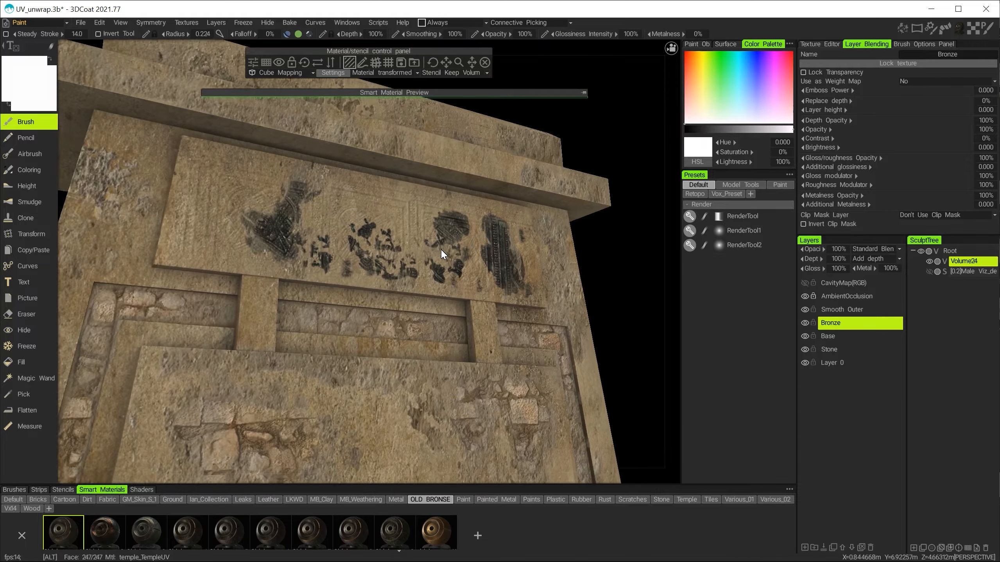
pyautogui.keyDown('alt'); pyautogui.moveTo(440, 248); pyautogui.dragTo(464, 254, button='right'); pyautogui.keyUp('alt')
pyautogui.moveTo(110, 242); pyautogui.dragTo(119, 213)
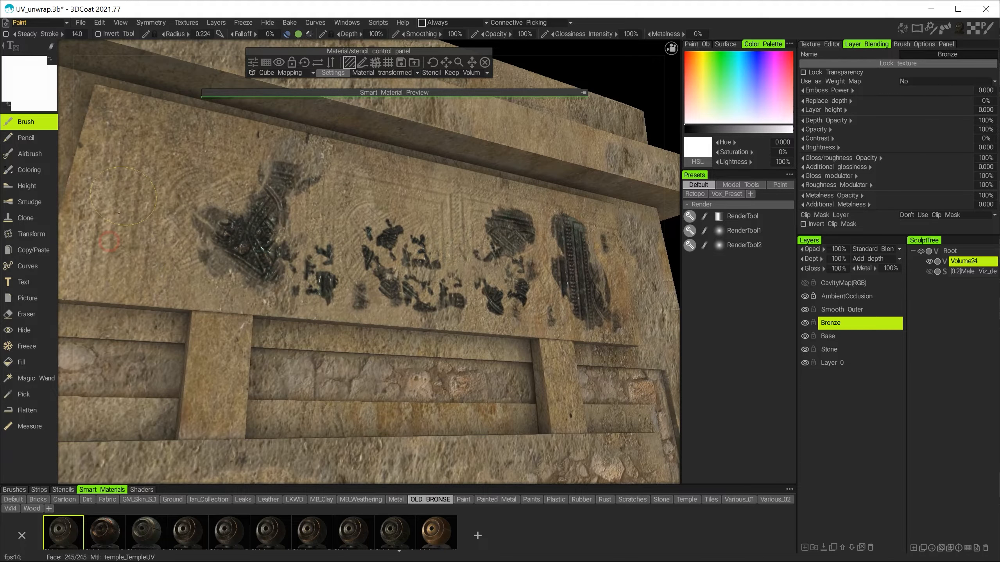
pyautogui.moveTo(284, 164); pyautogui.dragTo(301, 168)
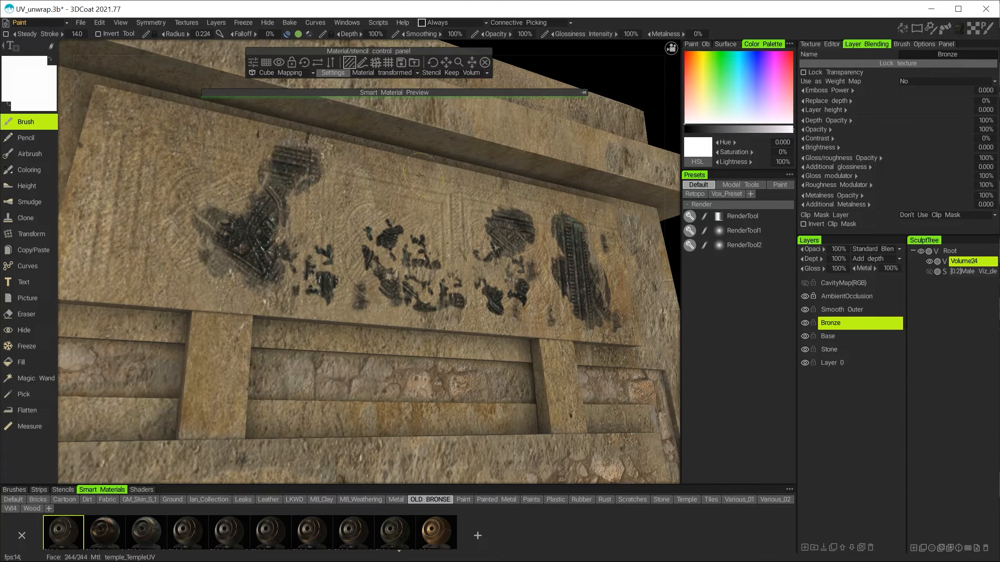
pyautogui.click(481, 304)
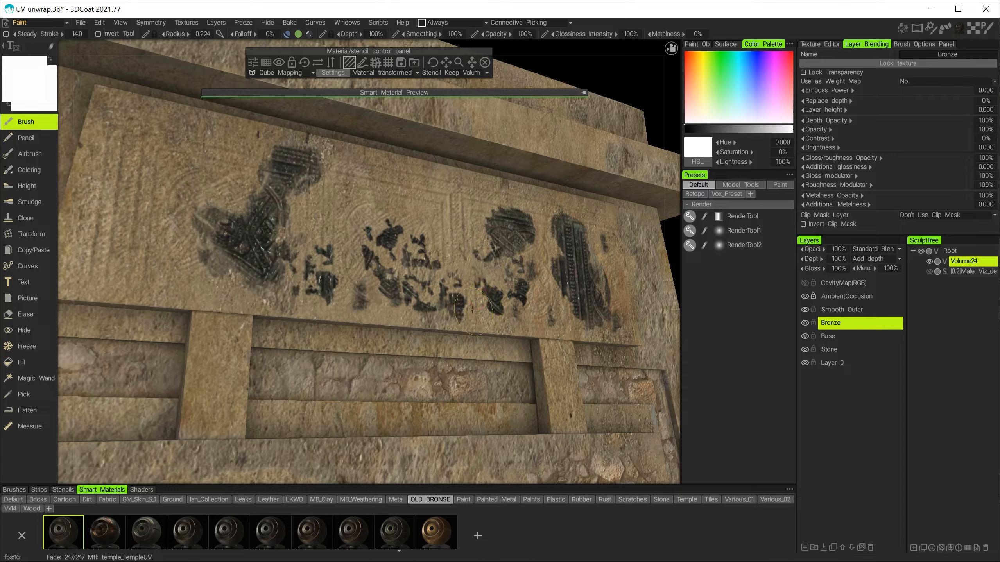
pyautogui.moveTo(472, 310)
pyautogui.mouseDown()
pyautogui.moveTo(222, 281)
pyautogui.moveTo(299, 231)
pyautogui.moveTo(346, 217)
pyautogui.mouseUp()
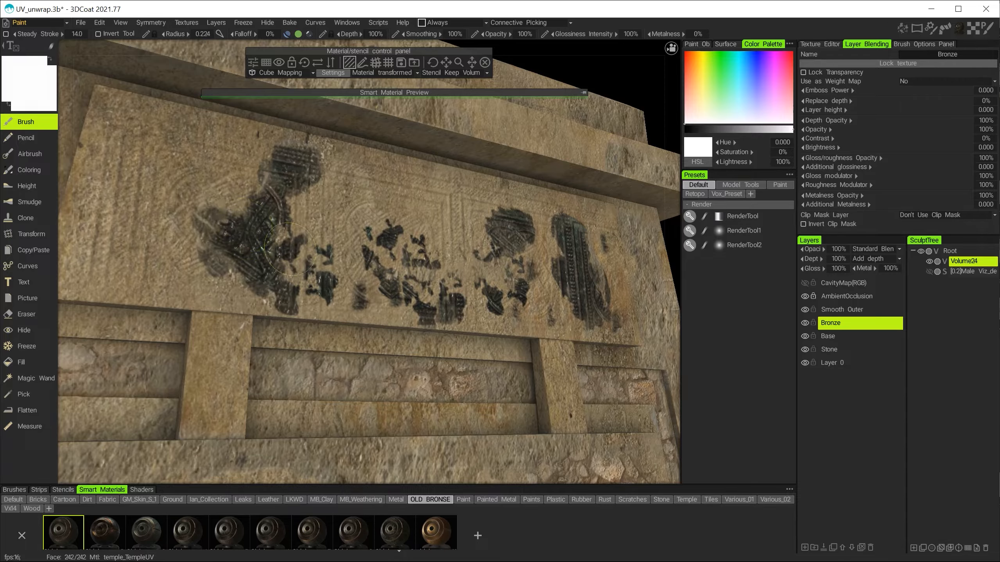
# Step: Review the painted bronze on the facade, switch to the Eraser and choose a fine speckled brush alpha for it
pyautogui.keyDown('alt'); pyautogui.moveTo(500, 238); pyautogui.dragTo(440, 318, button='right'); pyautogui.keyUp('alt')
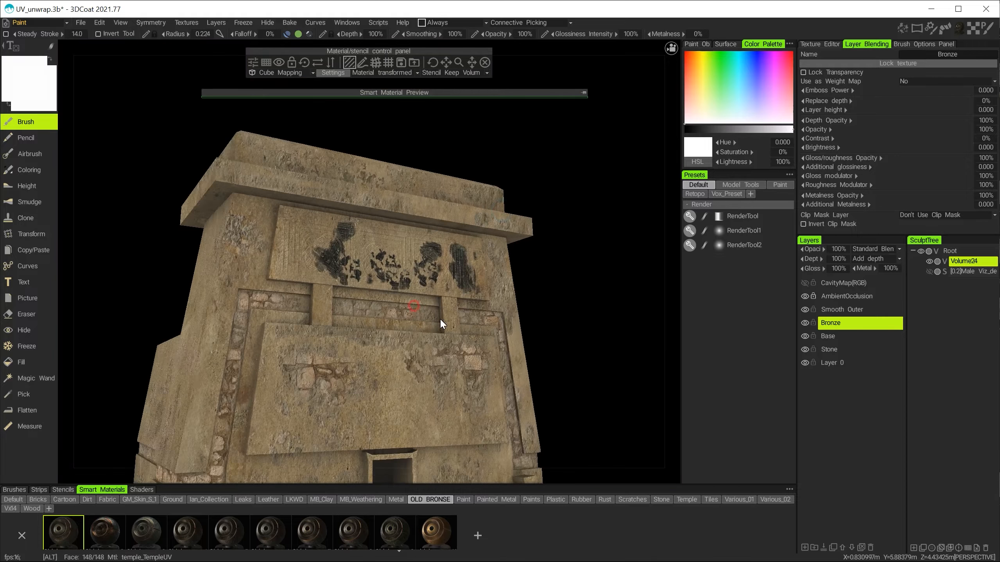
pyautogui.keyDown('alt'); pyautogui.moveTo(440, 318); pyautogui.dragTo(434, 313); pyautogui.keyUp('alt')
pyautogui.moveTo(435, 313)
pyautogui.keyDown('alt'); pyautogui.mouseDown(button='right')
pyautogui.moveTo(413, 299)
pyautogui.moveTo(431, 321)
pyautogui.moveTo(450, 257)
pyautogui.mouseUp(button='right'); pyautogui.keyUp('alt')
pyautogui.keyDown('alt'); pyautogui.moveTo(450, 257); pyautogui.dragTo(364, 229, button='middle'); pyautogui.keyUp('alt')
pyautogui.moveTo(364, 229)
pyautogui.keyDown('alt'); pyautogui.mouseDown(button='right')
pyautogui.moveTo(374, 270)
pyautogui.moveTo(403, 255)
pyautogui.moveTo(397, 263)
pyautogui.moveTo(416, 226)
pyautogui.mouseUp(button='right'); pyautogui.keyUp('alt')
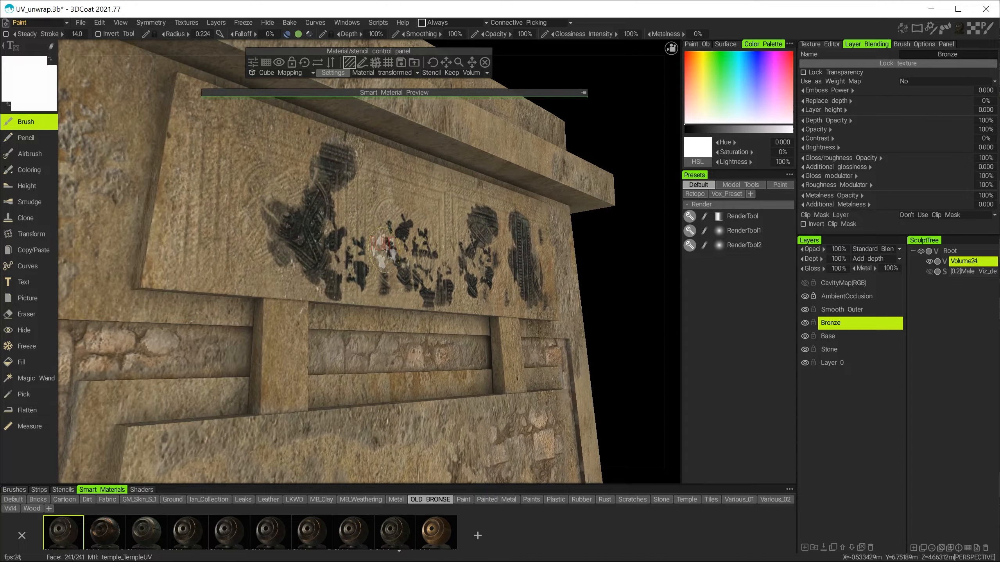
pyautogui.moveTo(403, 236)
pyautogui.keyDown('alt'); pyautogui.mouseDown()
pyautogui.moveTo(366, 241)
pyautogui.moveTo(430, 216)
pyautogui.mouseUp(); pyautogui.keyUp('alt')
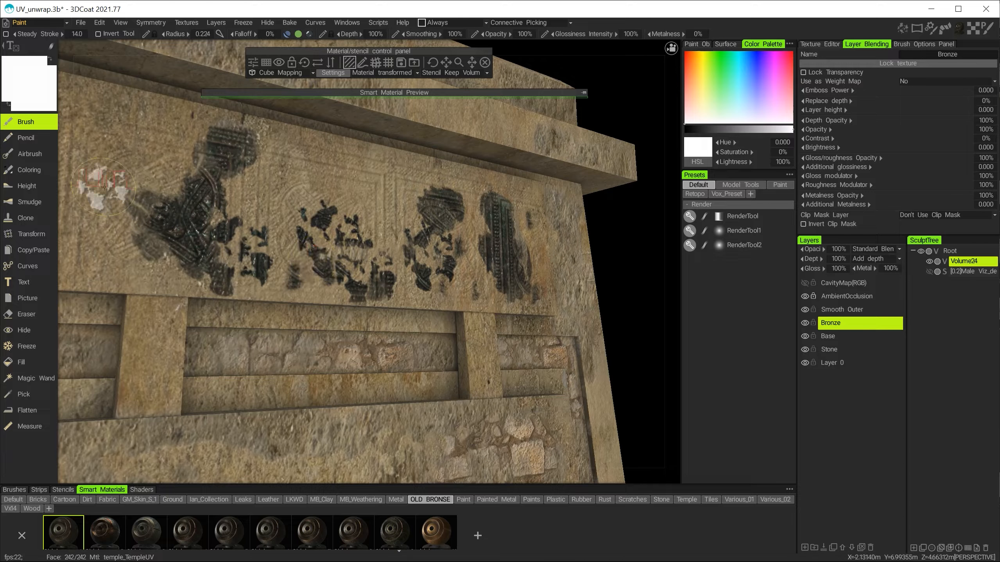
pyautogui.click(28, 314)
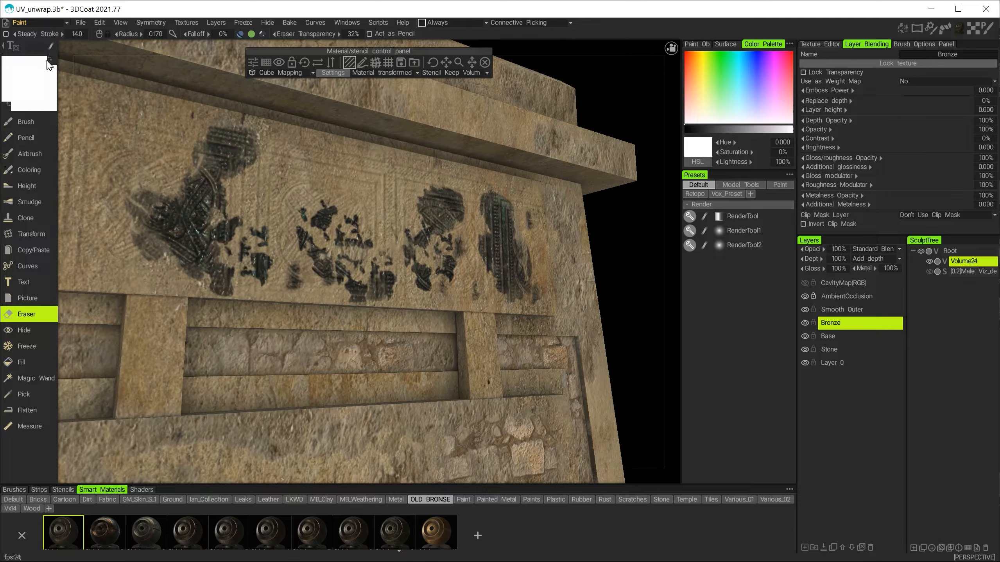
pyautogui.hotkey('ctrl', 's')
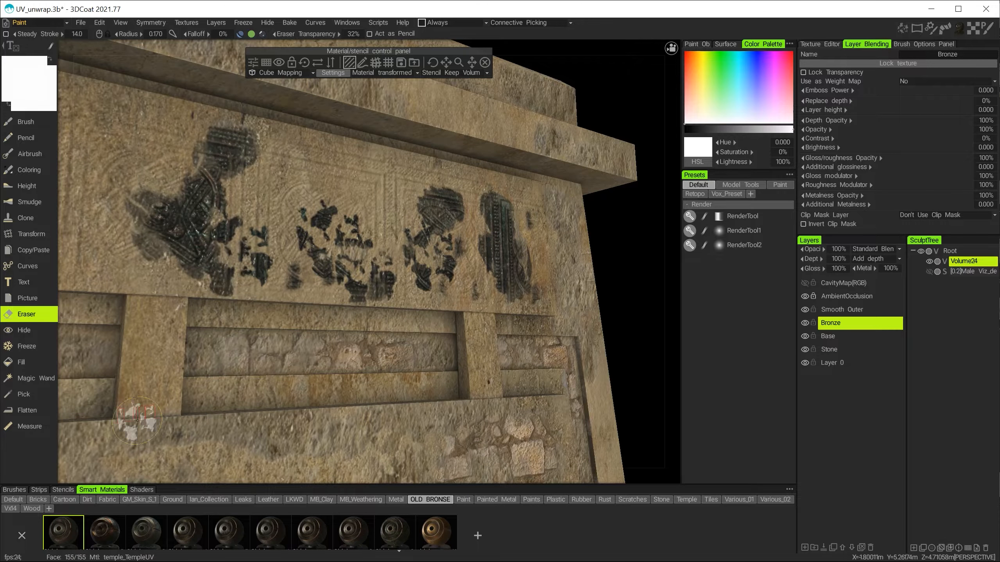
pyautogui.click(19, 490)
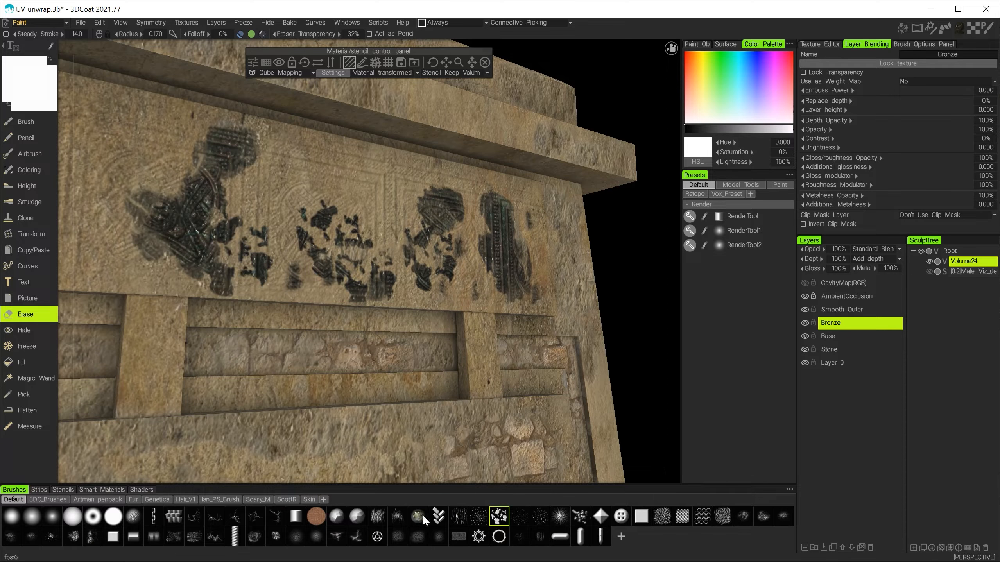
pyautogui.click(525, 521)
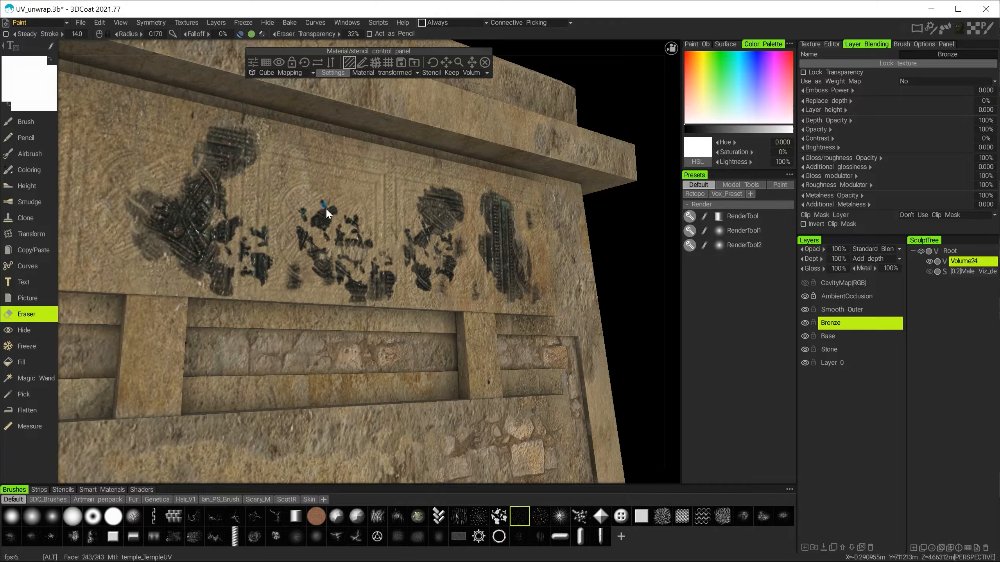
# Step: Set the eraser radius to 0.178 and its transparency to 100%, and lightly erase the upper end of the leftmost bronze patch
pyautogui.keyDown('alt'); pyautogui.moveTo(324, 207); pyautogui.dragTo(357, 219, button='right'); pyautogui.keyUp('alt')
pyautogui.moveTo(357, 218)
pyautogui.keyDown('alt'); pyautogui.mouseDown(button='middle')
pyautogui.moveTo(412, 228)
pyautogui.moveTo(356, 267)
pyautogui.mouseUp(button='middle'); pyautogui.keyUp('alt')
pyautogui.moveTo(298, 230); pyautogui.dragTo(272, 219)
pyautogui.keyDown('alt'); pyautogui.moveTo(363, 227); pyautogui.dragTo(389, 285, button='middle'); pyautogui.keyUp('alt')
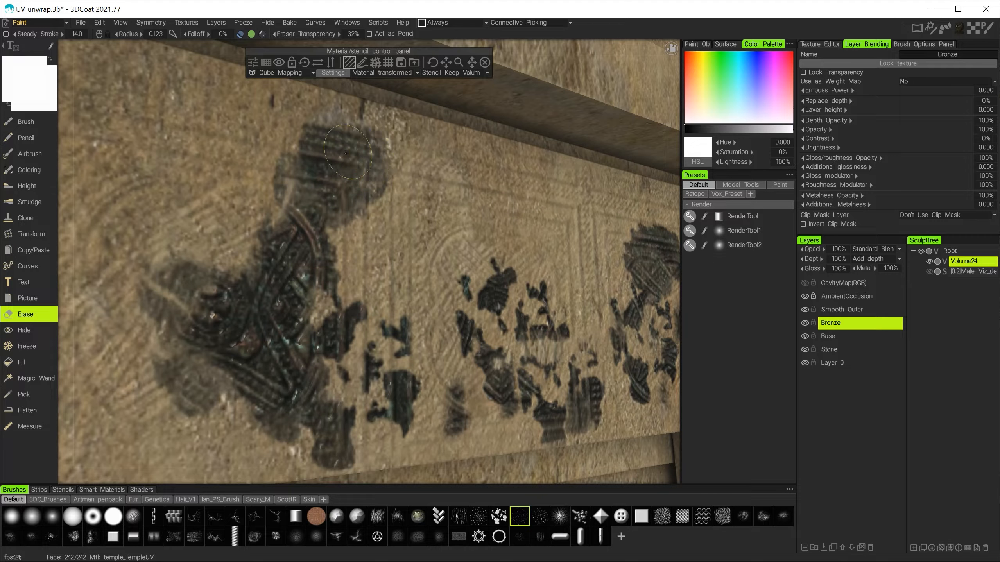
pyautogui.press(']')
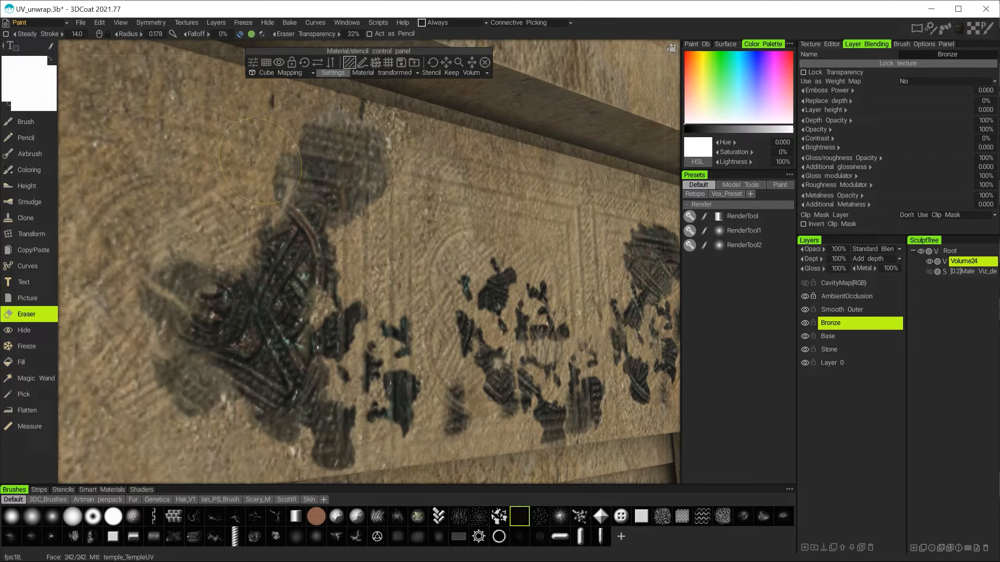
pyautogui.moveTo(245, 172); pyautogui.dragTo(324, 182)
pyautogui.moveTo(429, 241); pyautogui.dragTo(458, 237)
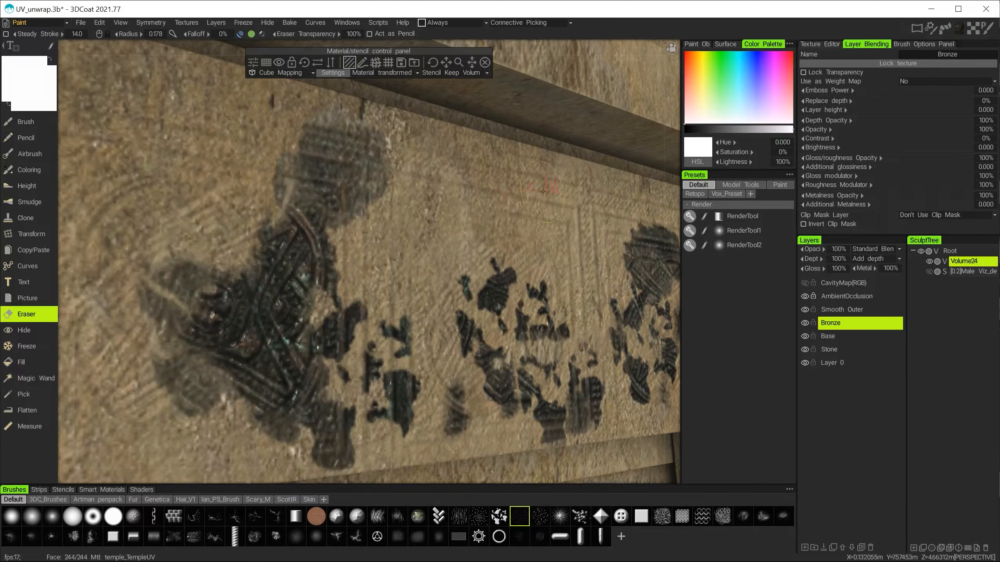
# Step: Reduce the eraser radius to 0.120 and wear down the leftmost bronze patch and the small splatters beside it
pyautogui.keyDown('alt'); pyautogui.moveTo(431, 202); pyautogui.dragTo(322, 279); pyautogui.keyUp('alt')
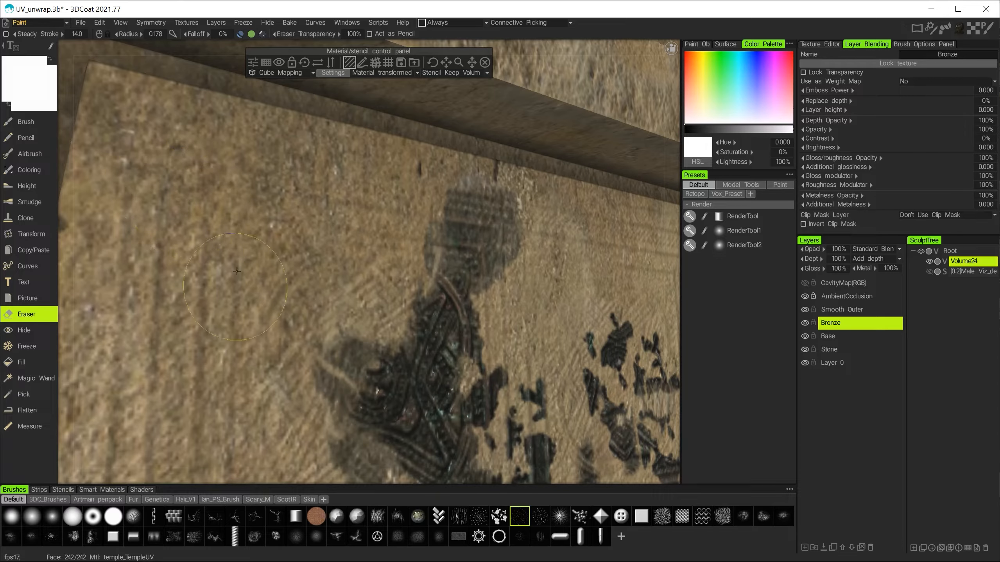
pyautogui.keyDown('alt'); pyautogui.moveTo(233, 295); pyautogui.dragTo(361, 214); pyautogui.keyUp('alt')
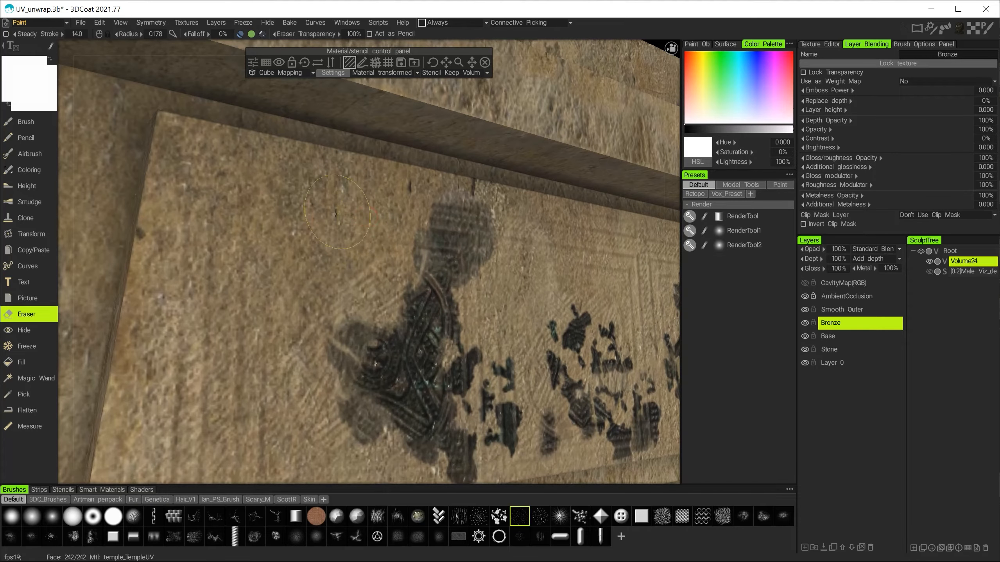
pyautogui.moveTo(253, 225)
pyautogui.keyDown('alt'); pyautogui.mouseDown()
pyautogui.moveTo(353, 185)
pyautogui.moveTo(238, 264)
pyautogui.mouseUp(); pyautogui.keyUp('alt')
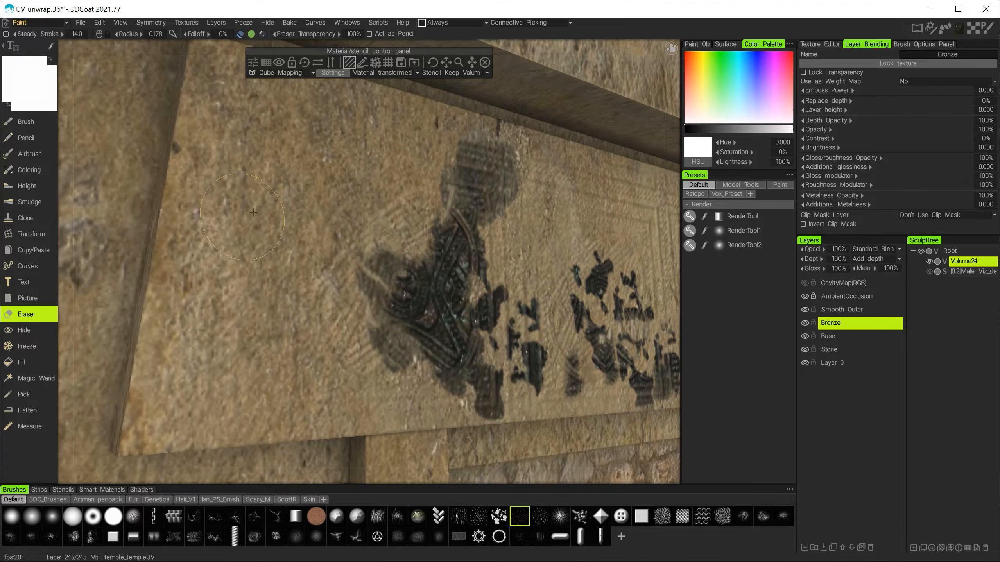
pyautogui.keyDown('alt'); pyautogui.moveTo(253, 212); pyautogui.dragTo(265, 249); pyautogui.keyUp('alt')
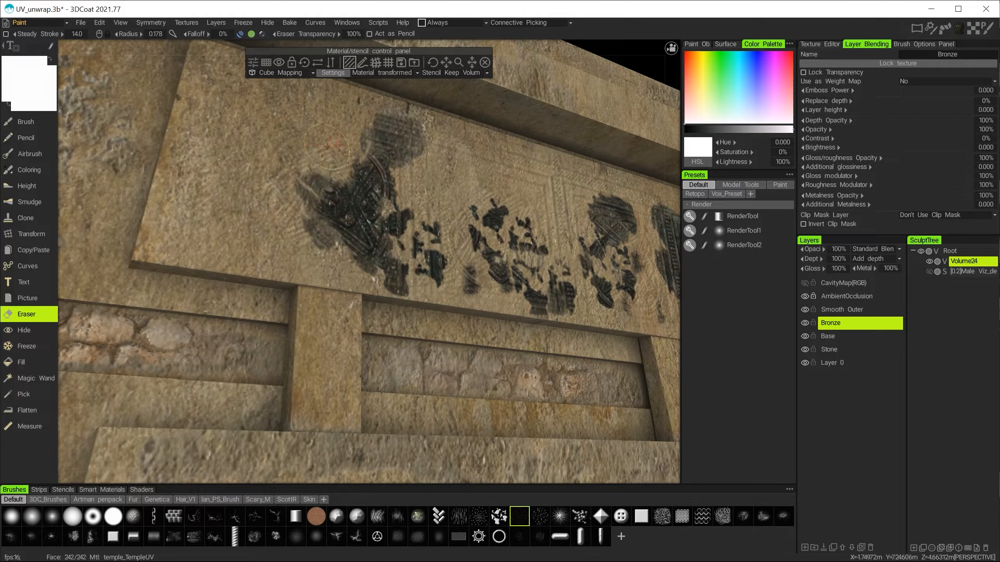
pyautogui.keyDown('alt'); pyautogui.moveTo(318, 148); pyautogui.dragTo(409, 251); pyautogui.keyUp('alt')
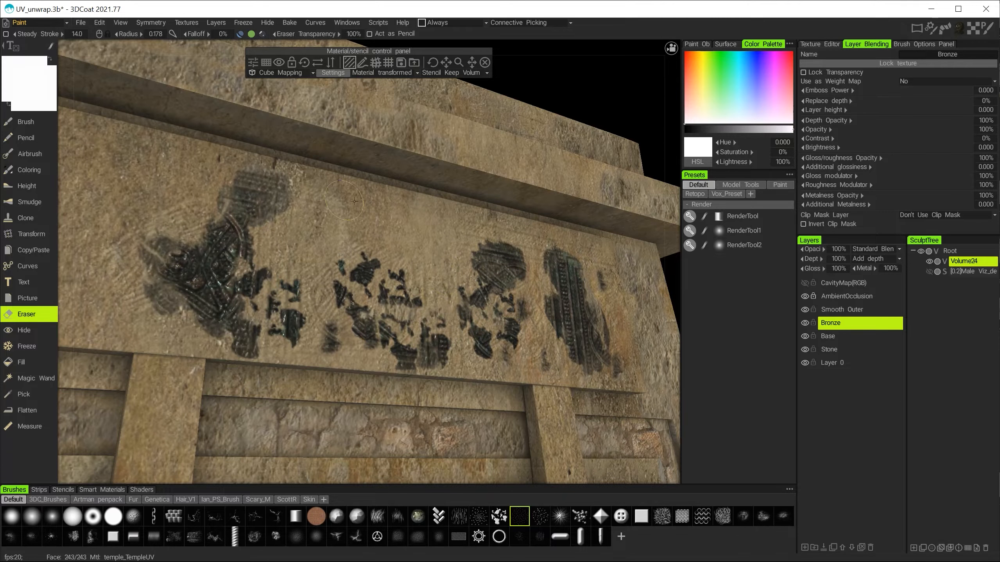
pyautogui.moveTo(354, 202)
pyautogui.keyDown('alt'); pyautogui.mouseDown()
pyautogui.moveTo(406, 254)
pyautogui.moveTo(556, 228)
pyautogui.moveTo(485, 236)
pyautogui.mouseUp(); pyautogui.keyUp('alt')
pyautogui.moveTo(311, 267)
pyautogui.mouseDown()
pyautogui.moveTo(284, 256)
pyautogui.moveTo(287, 236)
pyautogui.moveTo(205, 256)
pyautogui.moveTo(213, 291)
pyautogui.moveTo(169, 236)
pyautogui.moveTo(350, 237)
pyautogui.moveTo(290, 190)
pyautogui.mouseUp()
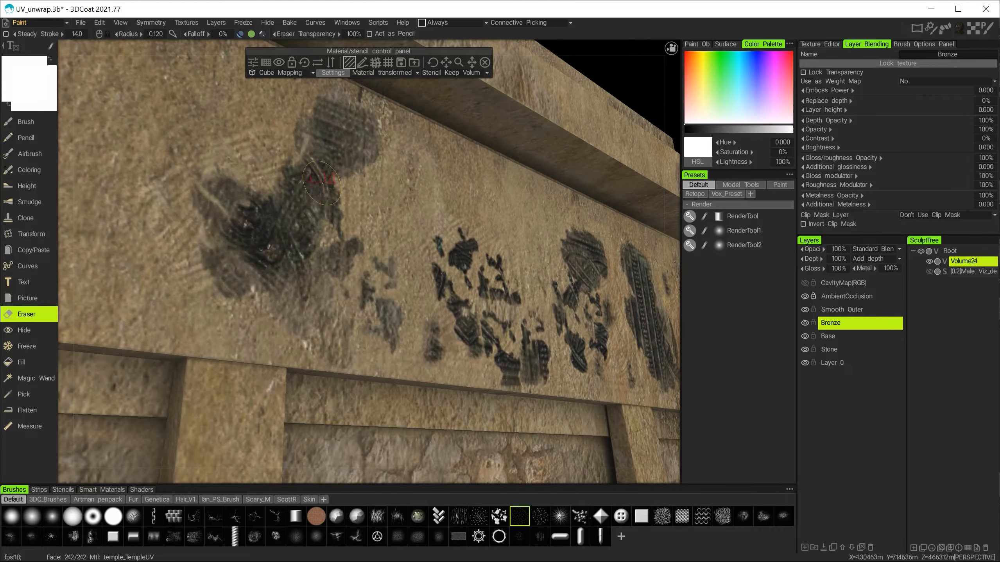
# Step: Break up the leftmost patch and the middle bronze splatters with a blotchy eraser alpha at radius 0.112
pyautogui.moveTo(264, 213); pyautogui.dragTo(241, 263, button='right')
pyautogui.moveTo(241, 263)
pyautogui.keyDown('alt'); pyautogui.mouseDown()
pyautogui.moveTo(342, 221)
pyautogui.moveTo(395, 236)
pyautogui.moveTo(354, 220)
pyautogui.moveTo(339, 244)
pyautogui.moveTo(389, 296)
pyautogui.moveTo(295, 272)
pyautogui.moveTo(406, 260)
pyautogui.moveTo(390, 247)
pyautogui.moveTo(407, 287)
pyautogui.moveTo(390, 287)
pyautogui.moveTo(323, 338)
pyautogui.moveTo(429, 307)
pyautogui.moveTo(432, 322)
pyautogui.moveTo(420, 272)
pyautogui.moveTo(338, 220)
pyautogui.moveTo(276, 275)
pyautogui.mouseUp(); pyautogui.keyUp('alt')
pyautogui.moveTo(276, 276)
pyautogui.keyDown('alt'); pyautogui.mouseDown()
pyautogui.moveTo(297, 206)
pyautogui.moveTo(378, 232)
pyautogui.mouseUp(); pyautogui.keyUp('alt')
pyautogui.moveTo(299, 154)
pyautogui.mouseDown()
pyautogui.moveTo(284, 166)
pyautogui.moveTo(295, 189)
pyautogui.moveTo(279, 160)
pyautogui.moveTo(251, 247)
pyautogui.moveTo(205, 291)
pyautogui.moveTo(293, 221)
pyautogui.mouseUp()
pyautogui.keyDown('alt'); pyautogui.moveTo(292, 221); pyautogui.dragTo(378, 204, button='right'); pyautogui.keyUp('alt')
pyautogui.scroll(-4, 361, 228)
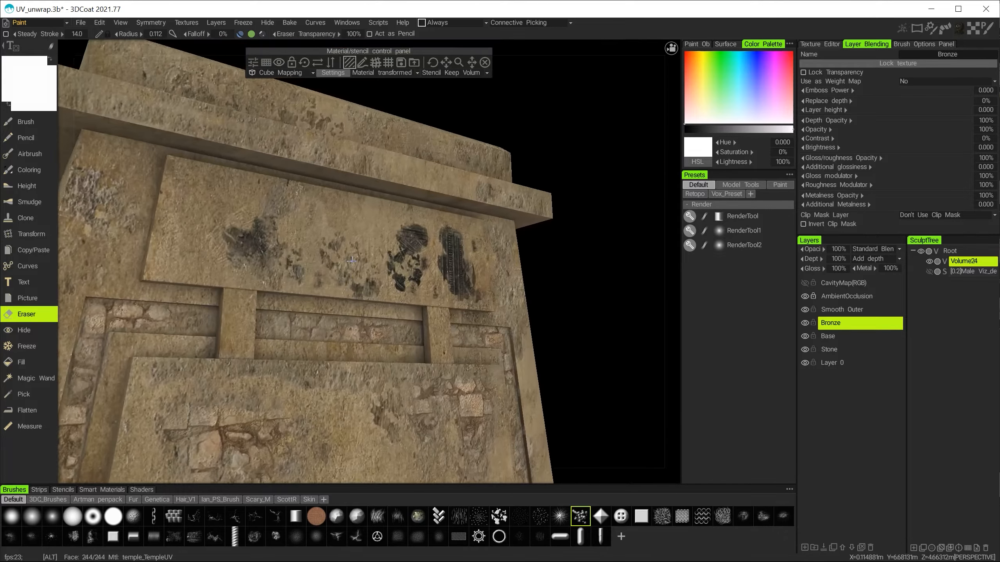
# Step: Erode the round bronze patch, the splatters beneath it and the edges of the tall rightmost patch with the blotchy eraser
pyautogui.scroll(3, 172, 249)
pyautogui.keyDown('alt'); pyautogui.moveTo(388, 217); pyautogui.dragTo(265, 200, button='middle'); pyautogui.keyUp('alt')
pyautogui.moveTo(419, 202); pyautogui.dragTo(444, 209)
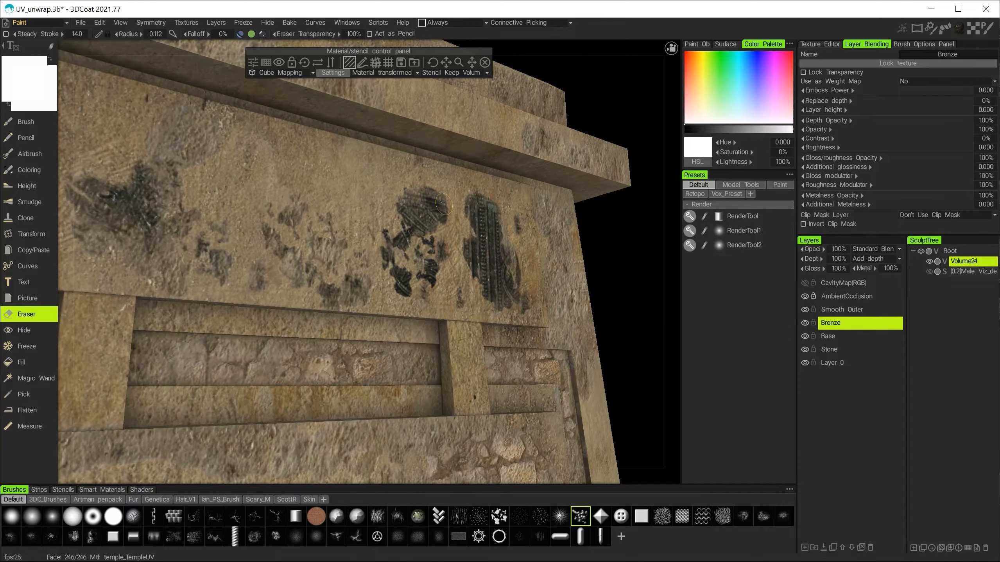
pyautogui.keyDown('alt'); pyautogui.moveTo(407, 195); pyautogui.dragTo(429, 174, button='right'); pyautogui.keyUp('alt')
pyautogui.moveTo(429, 173)
pyautogui.keyDown('alt'); pyautogui.mouseDown(button='middle')
pyautogui.moveTo(441, 116)
pyautogui.moveTo(347, 224)
pyautogui.mouseUp(button='middle'); pyautogui.keyUp('alt')
pyautogui.keyDown('alt'); pyautogui.moveTo(347, 224); pyautogui.dragTo(426, 228, button='right'); pyautogui.keyUp('alt')
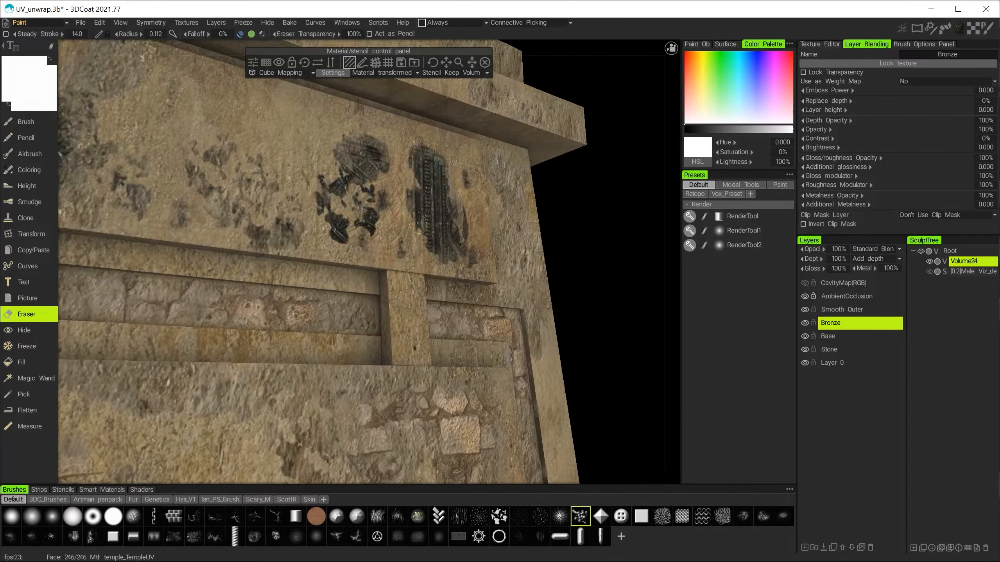
pyautogui.moveTo(427, 228); pyautogui.dragTo(463, 250)
pyautogui.keyDown('alt'); pyautogui.moveTo(435, 161); pyautogui.dragTo(340, 216, button='right'); pyautogui.keyUp('alt')
pyautogui.moveTo(340, 216)
pyautogui.mouseDown()
pyautogui.moveTo(368, 230)
pyautogui.moveTo(340, 240)
pyautogui.moveTo(326, 183)
pyautogui.mouseUp()
# Step: Erase broken gaps into the lower part of the tall rightmost bronze patch on the upper panel
pyautogui.scroll(-3, 343, 190)
pyautogui.scroll(2, 344, 190)
pyautogui.keyDown('alt'); pyautogui.moveTo(344, 190); pyautogui.dragTo(429, 237, button='middle'); pyautogui.keyUp('alt')
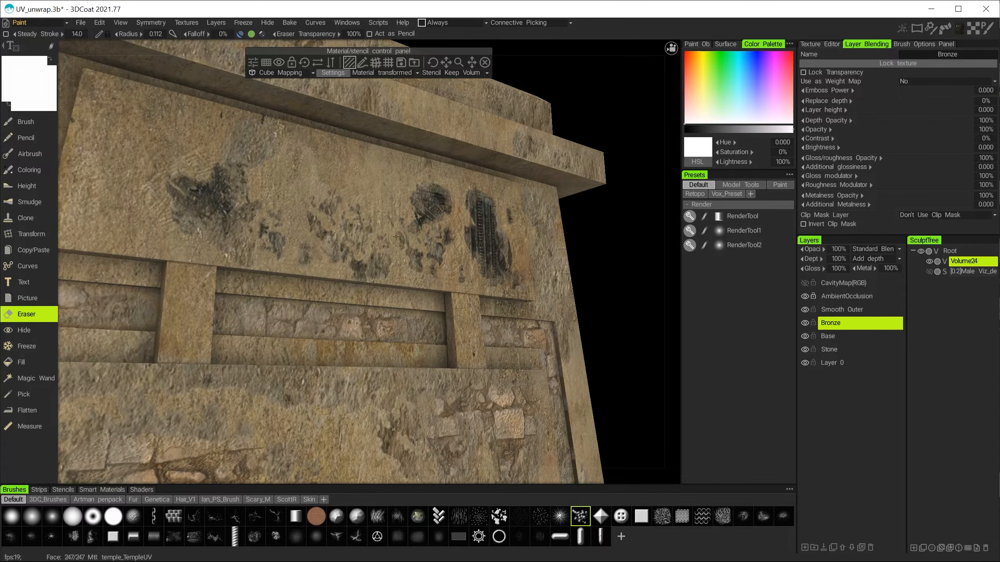
pyautogui.moveTo(472, 240)
pyautogui.mouseDown()
pyautogui.moveTo(482, 224)
pyautogui.moveTo(495, 230)
pyautogui.moveTo(498, 264)
pyautogui.mouseUp()
pyautogui.keyDown('alt'); pyautogui.moveTo(506, 260); pyautogui.dragTo(479, 257, button='right'); pyautogui.keyUp('alt')
pyautogui.keyDown('alt'); pyautogui.moveTo(478, 256); pyautogui.dragTo(424, 250); pyautogui.keyUp('alt')
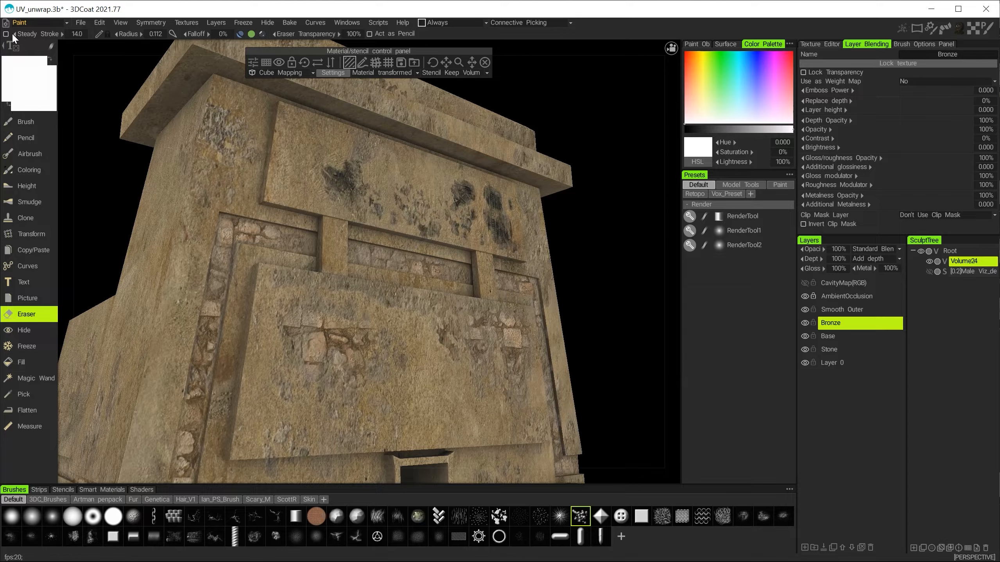
# Step: Switch to the Render room, turn on Realtime Render and inspect the worn bronze on the lit temple from several angles
pyautogui.click(20, 23)
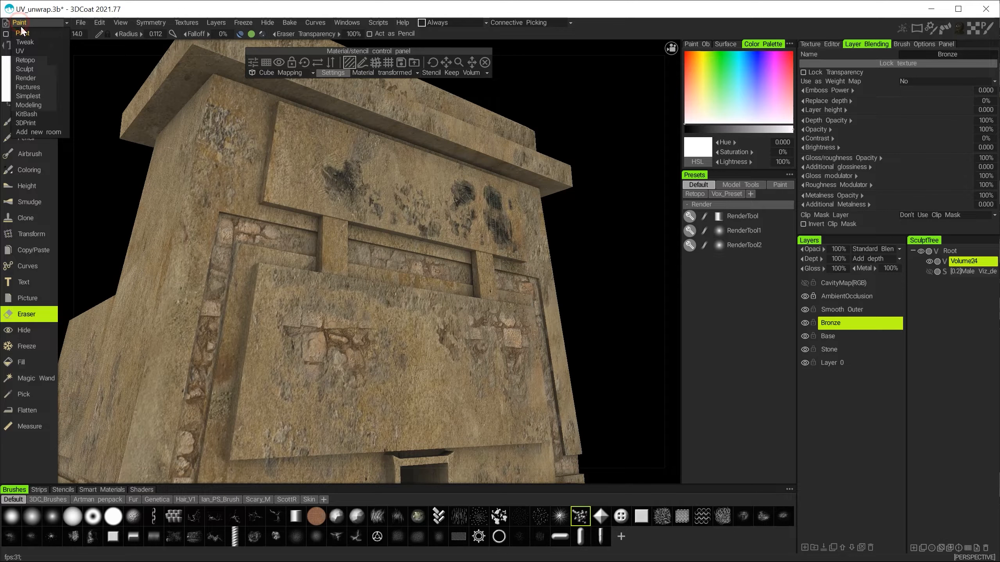
pyautogui.click(40, 78)
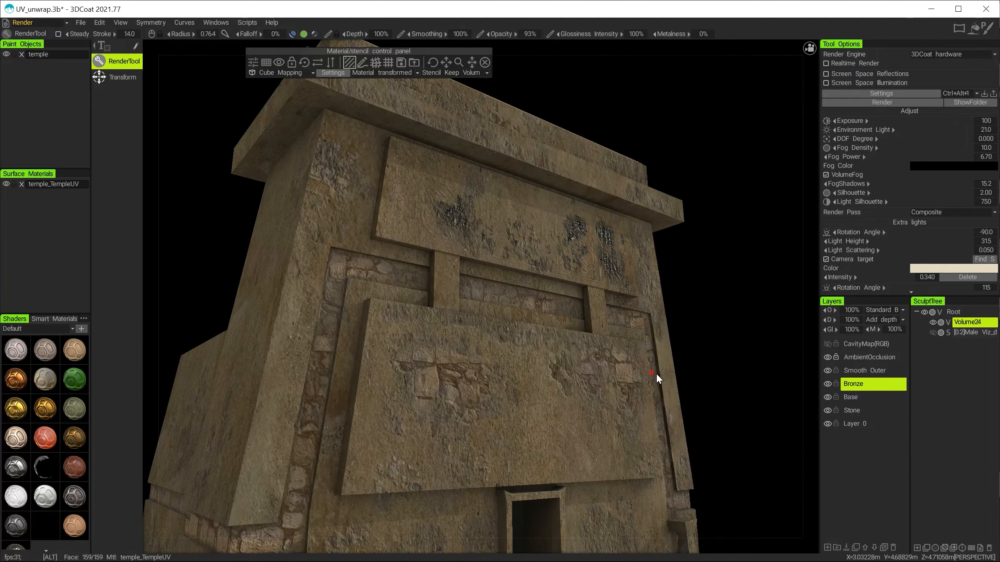
pyautogui.keyDown('alt'); pyautogui.moveTo(656, 373); pyautogui.dragTo(663, 325); pyautogui.keyUp('alt')
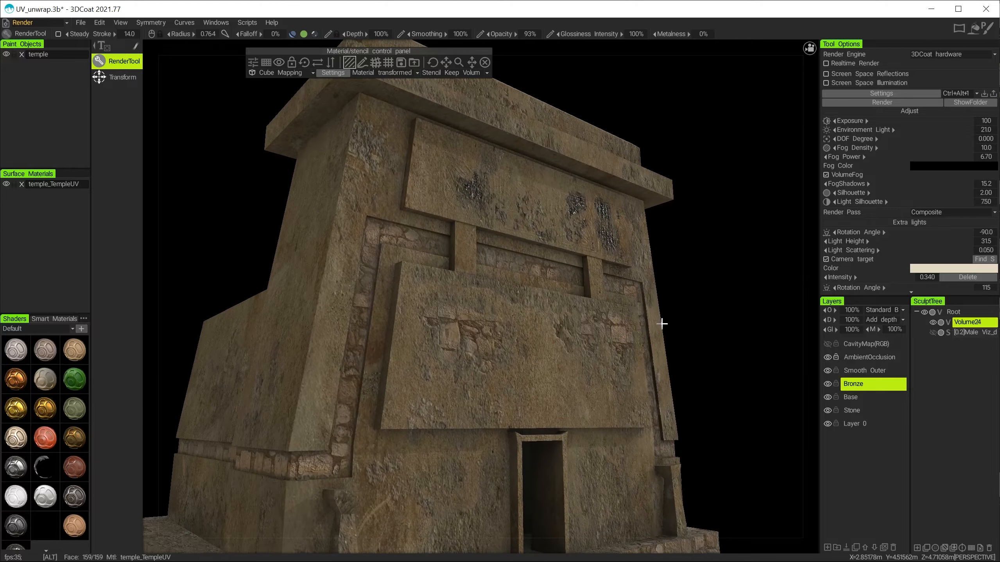
pyautogui.click(826, 63)
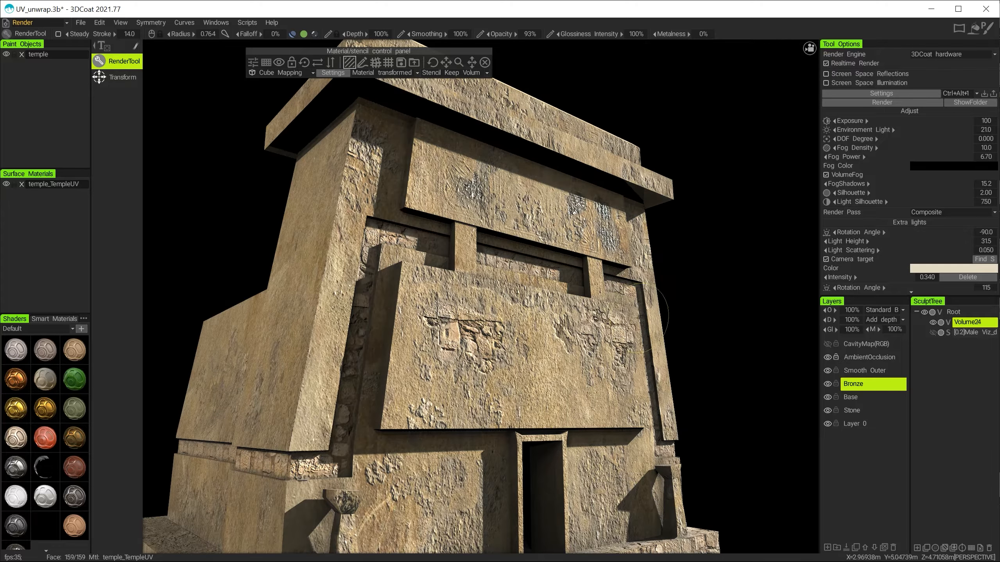
pyautogui.keyDown('alt'); pyautogui.moveTo(605, 334); pyautogui.dragTo(622, 351); pyautogui.keyUp('alt')
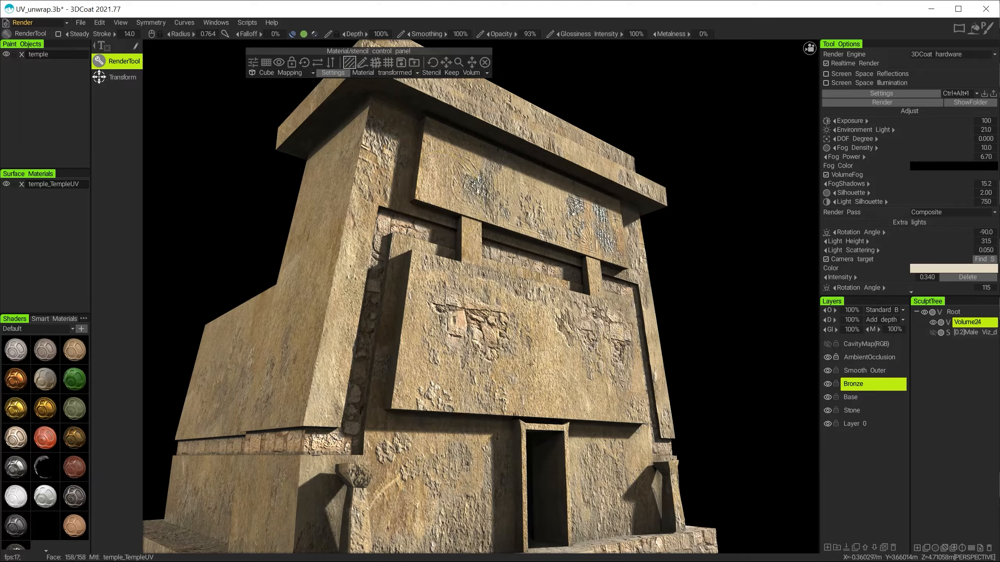
pyautogui.moveTo(530, 365)
pyautogui.keyDown('alt'); pyautogui.mouseDown()
pyautogui.moveTo(520, 357)
pyautogui.moveTo(555, 375)
pyautogui.moveTo(533, 370)
pyautogui.mouseUp(); pyautogui.keyUp('alt')
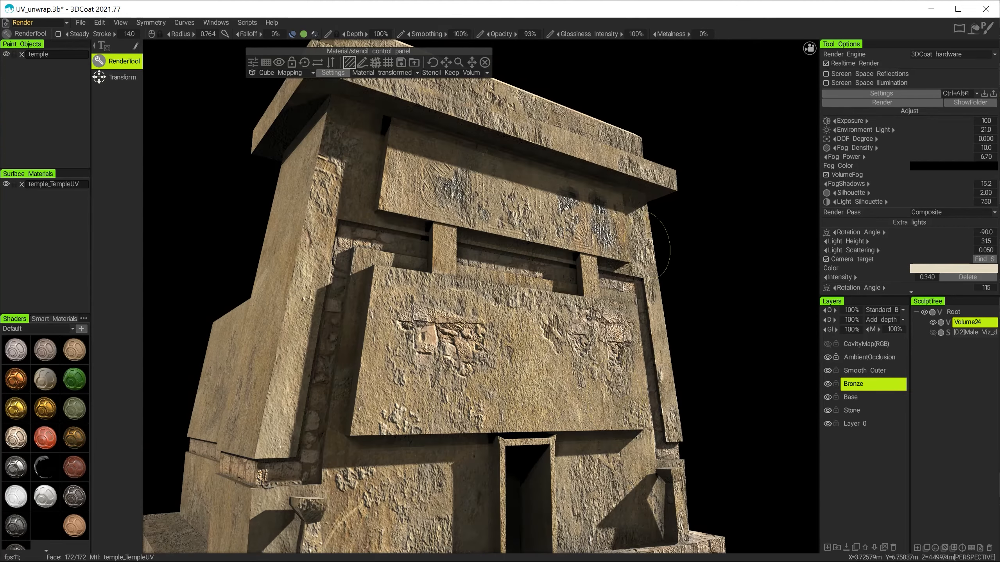
# Step: Turn off Realtime Render and return to the Paint room
pyautogui.click(827, 62)
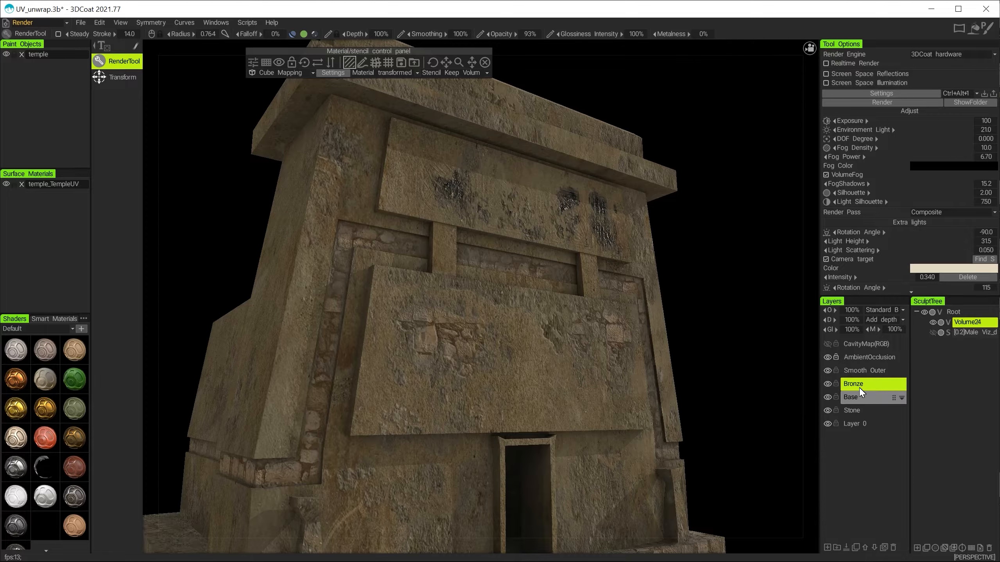
pyautogui.click(43, 24)
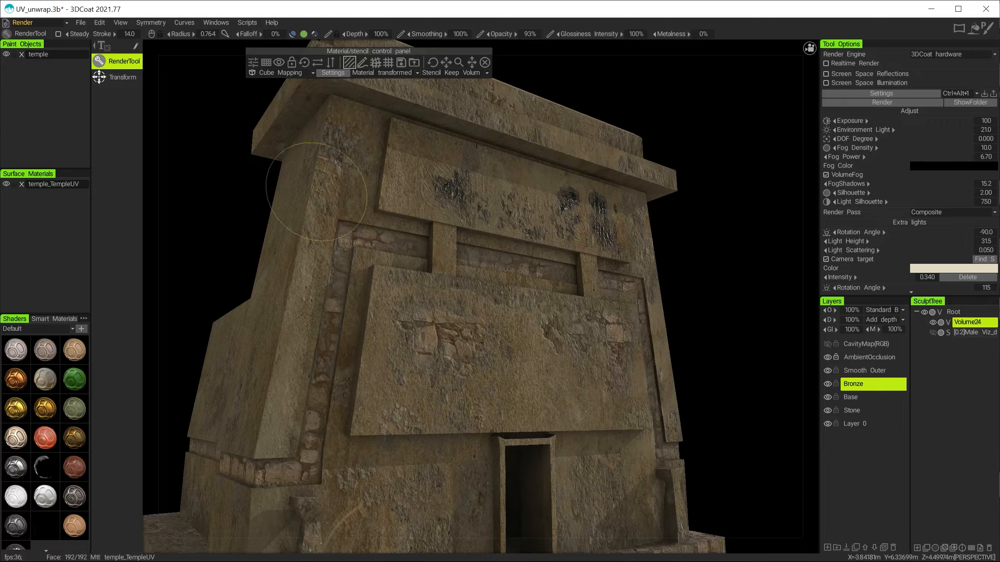
pyautogui.click(23, 21)
pyautogui.click(30, 33)
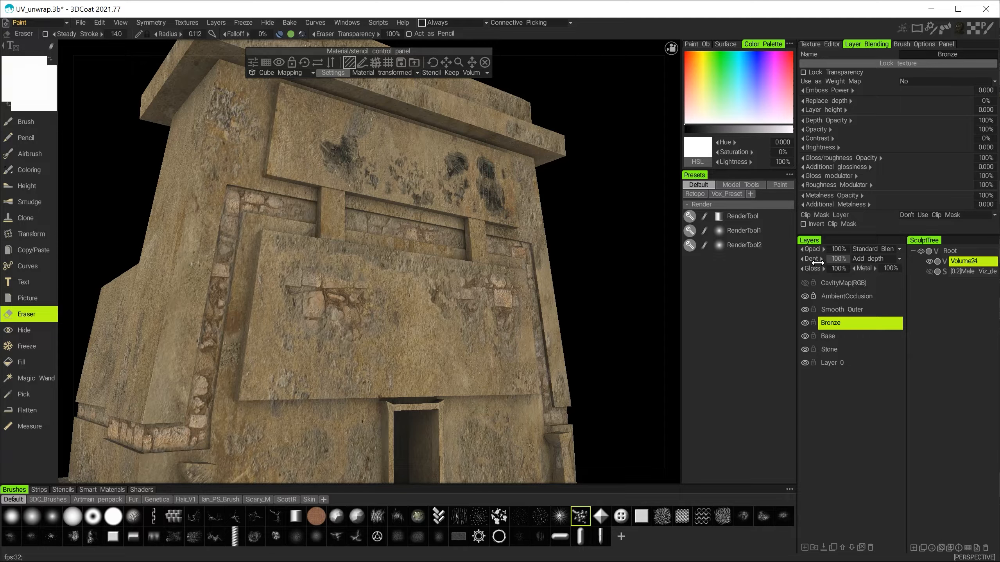
# Step: Set the Bronze layer's depth to 50%, its glossiness to 80% and its metalness to 90%
pyautogui.click(830, 262)
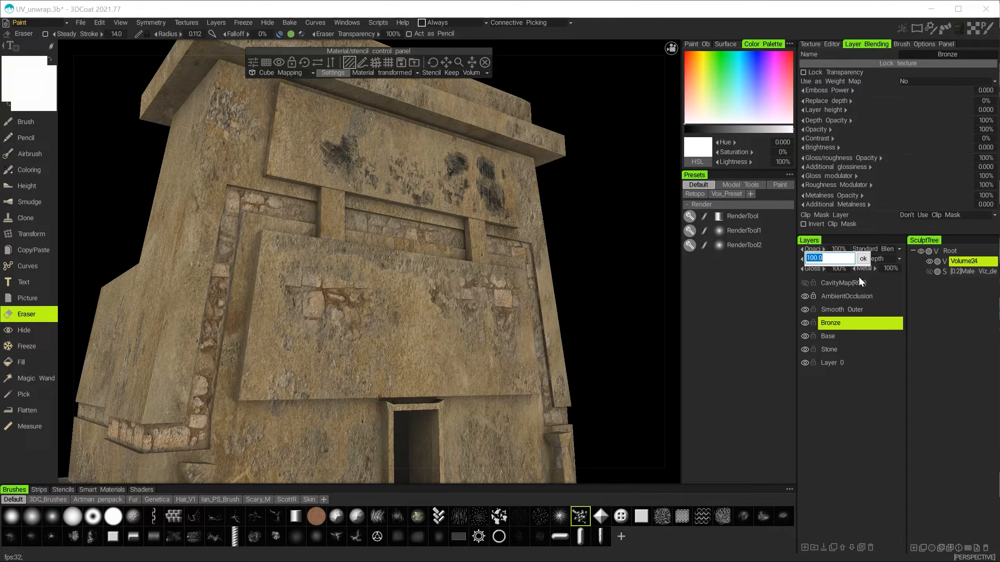
pyautogui.write('50')
pyautogui.press('Return')
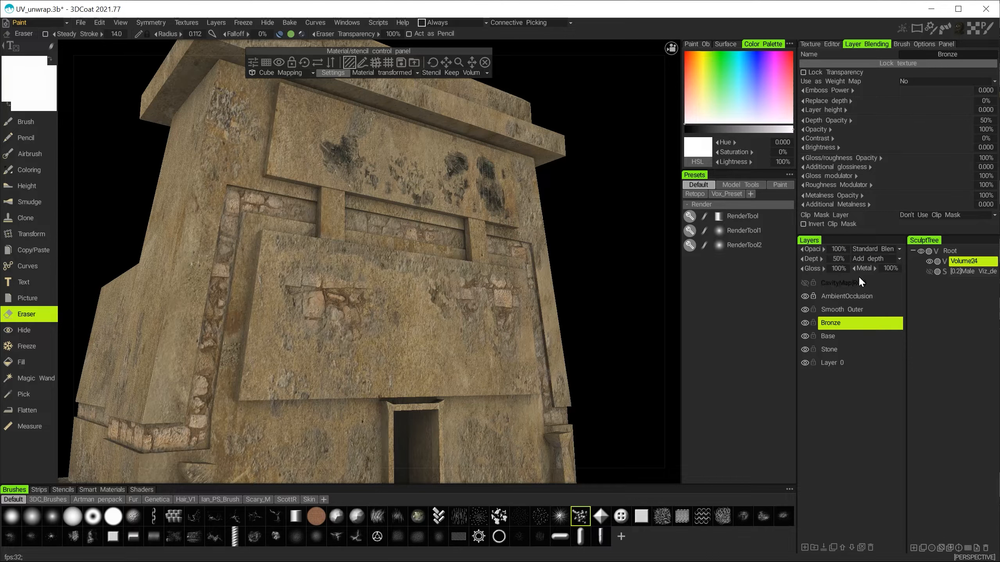
pyautogui.click(835, 269)
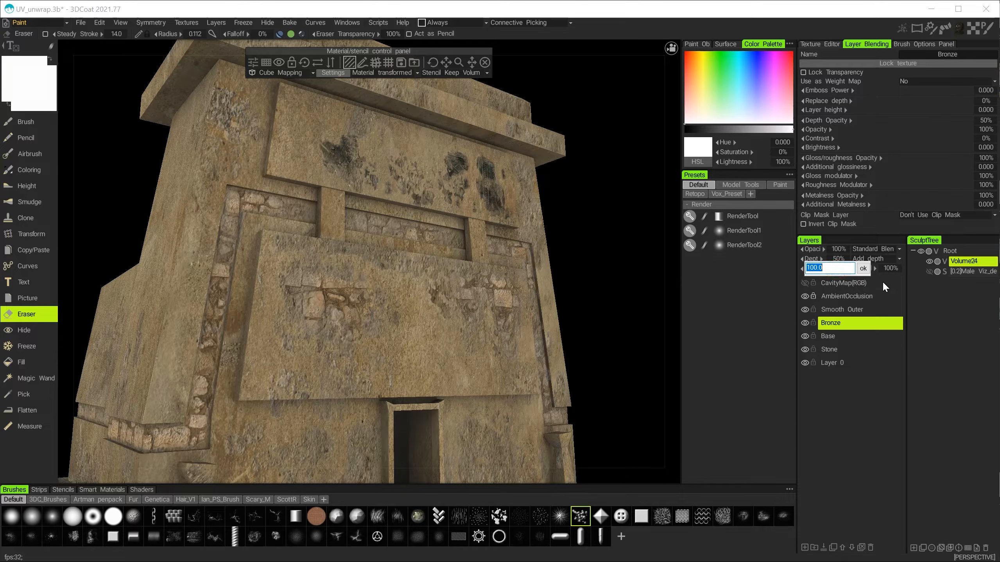
pyautogui.write('80')
pyautogui.click(864, 269)
pyautogui.click(888, 267)
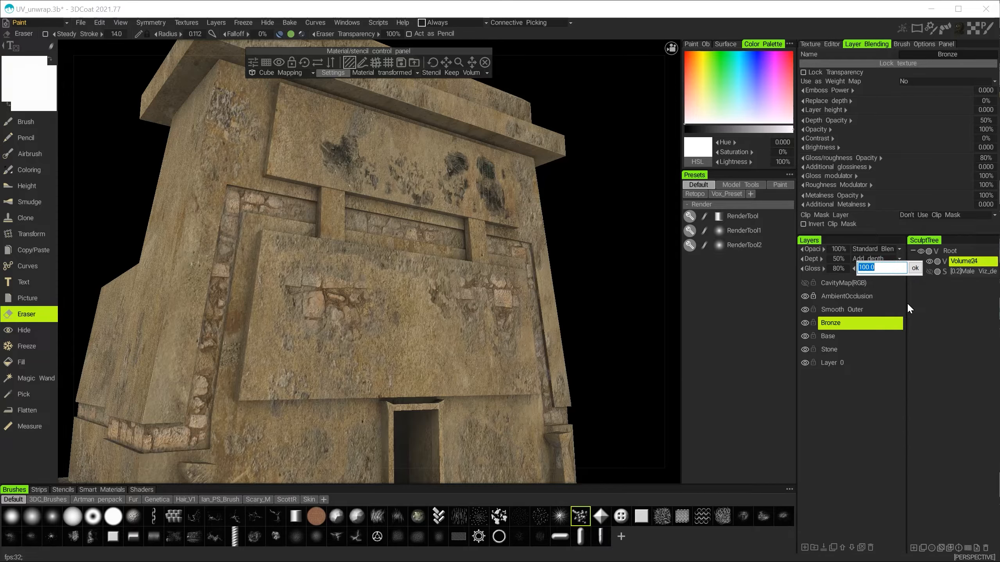
pyautogui.write('90')
pyautogui.press('Return')
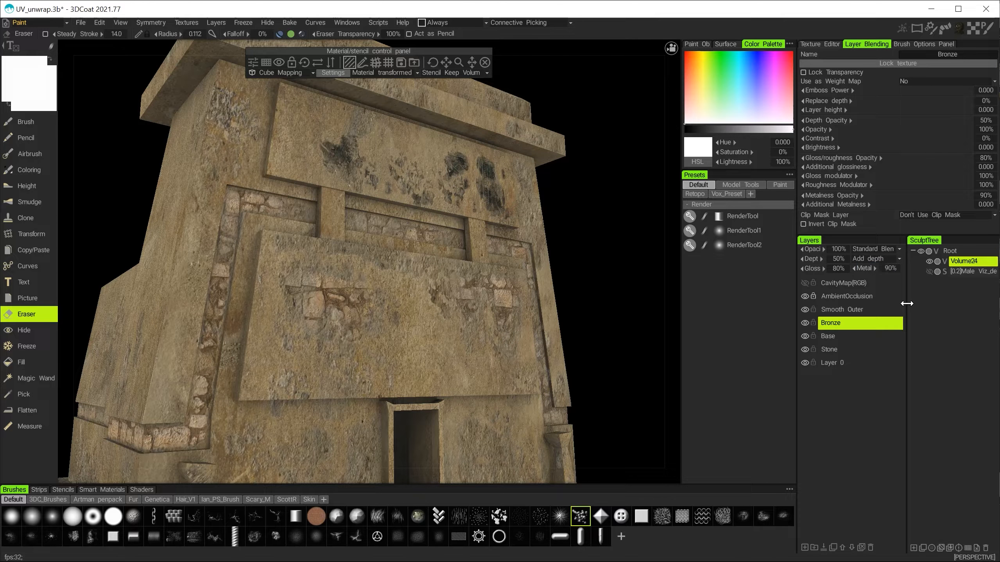
# Step: Go back to the Render room, enable Realtime Render and examine the toned-down bronze on the facade from both sides
pyautogui.click(22, 24)
pyautogui.click(36, 78)
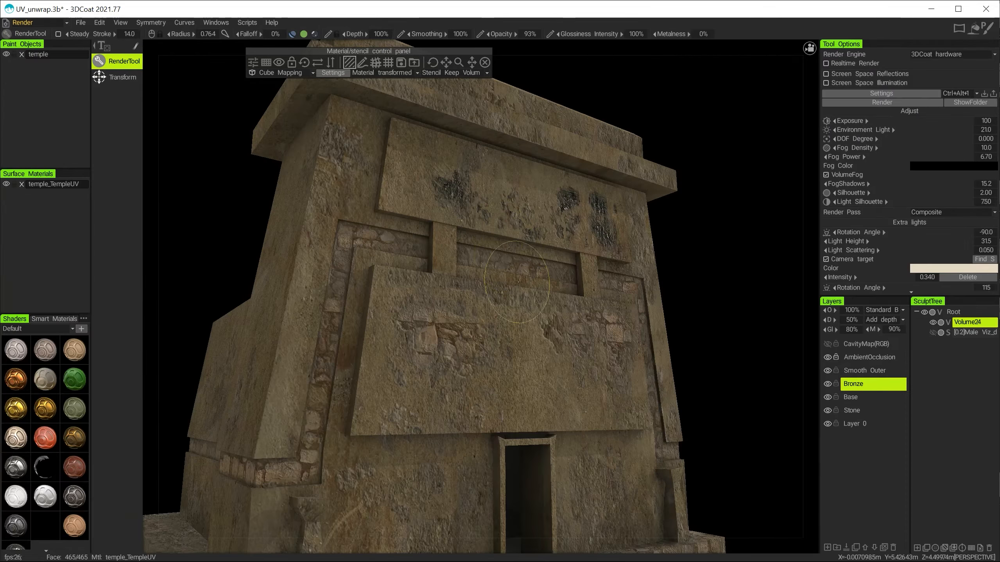
pyautogui.keyDown('alt'); pyautogui.moveTo(671, 332); pyautogui.dragTo(777, 314); pyautogui.keyUp('alt')
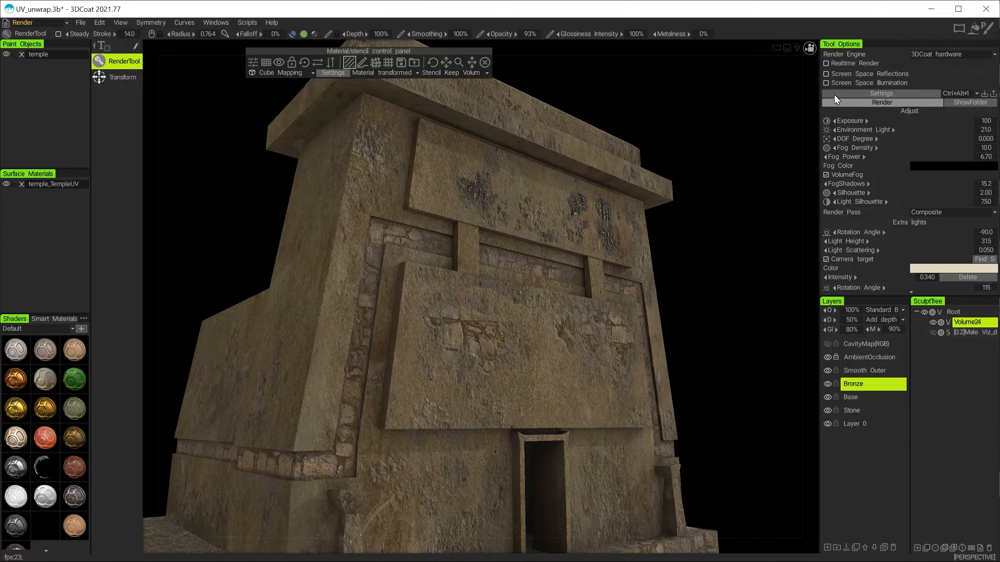
pyautogui.click(825, 63)
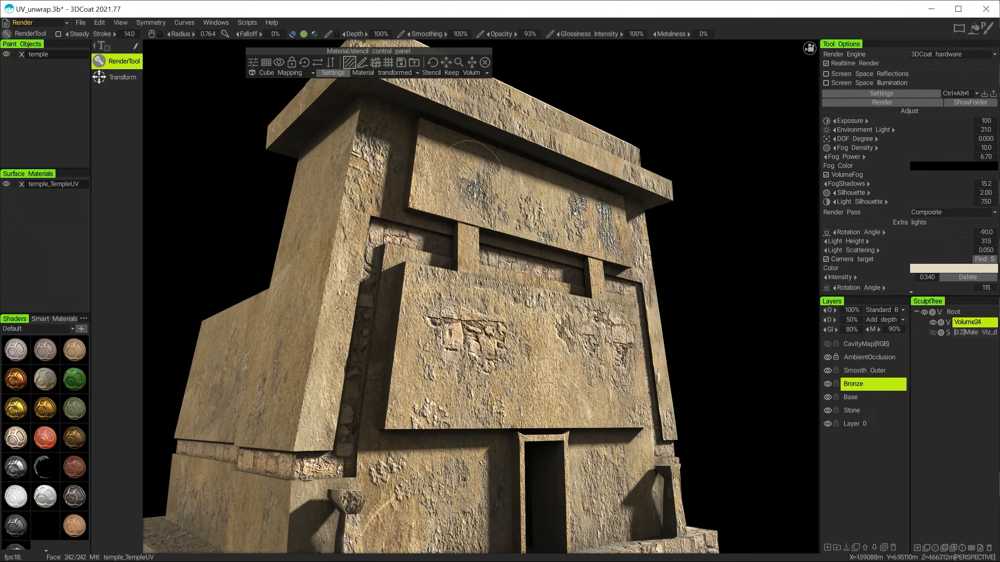
pyautogui.moveTo(520, 354)
pyautogui.mouseDown()
pyautogui.moveTo(434, 366)
pyautogui.moveTo(446, 403)
pyautogui.mouseUp()
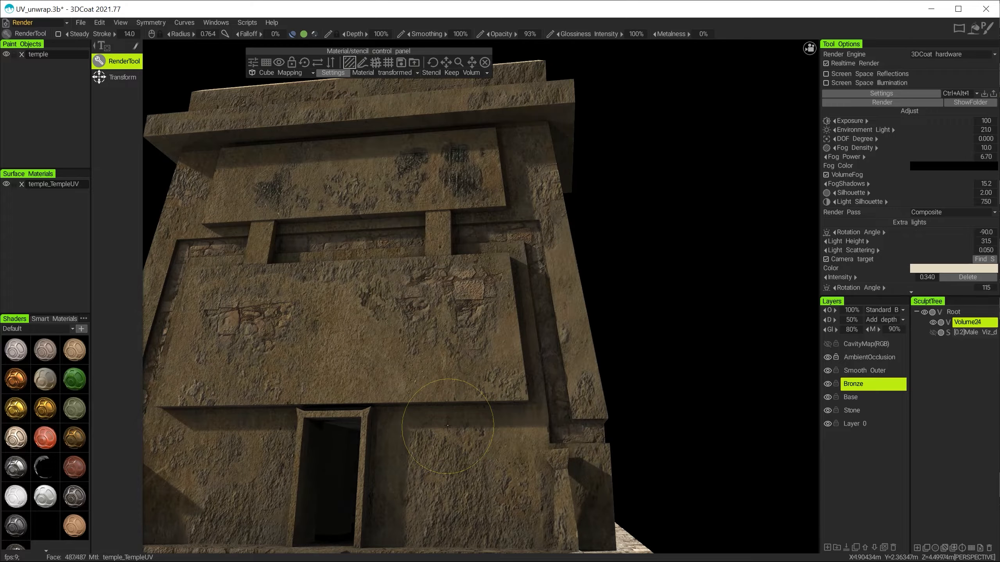
pyautogui.keyDown('alt'); pyautogui.moveTo(447, 425); pyautogui.dragTo(570, 421); pyautogui.keyUp('alt')
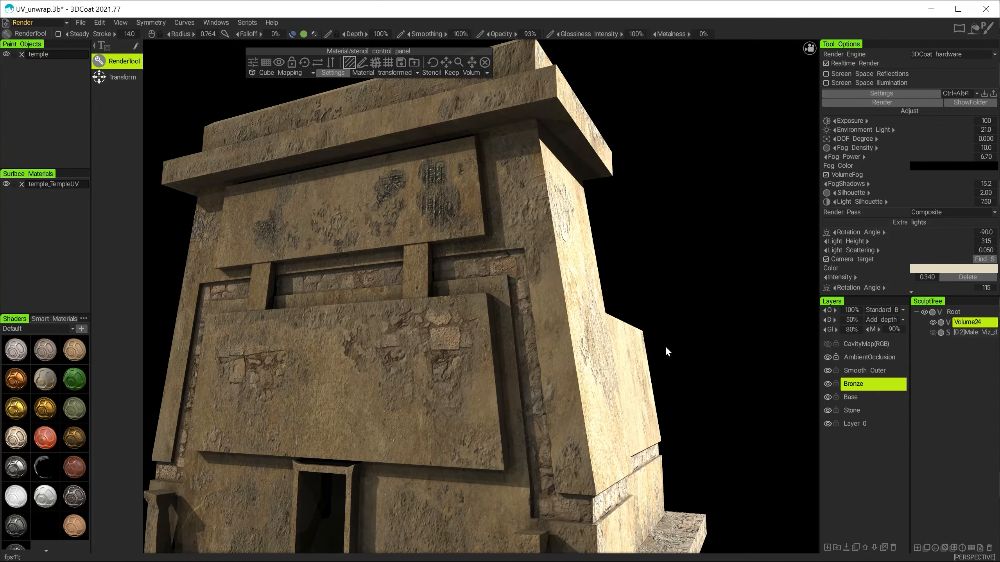
pyautogui.keyDown('alt'); pyautogui.moveTo(668, 252); pyautogui.dragTo(676, 247); pyautogui.keyUp('alt')
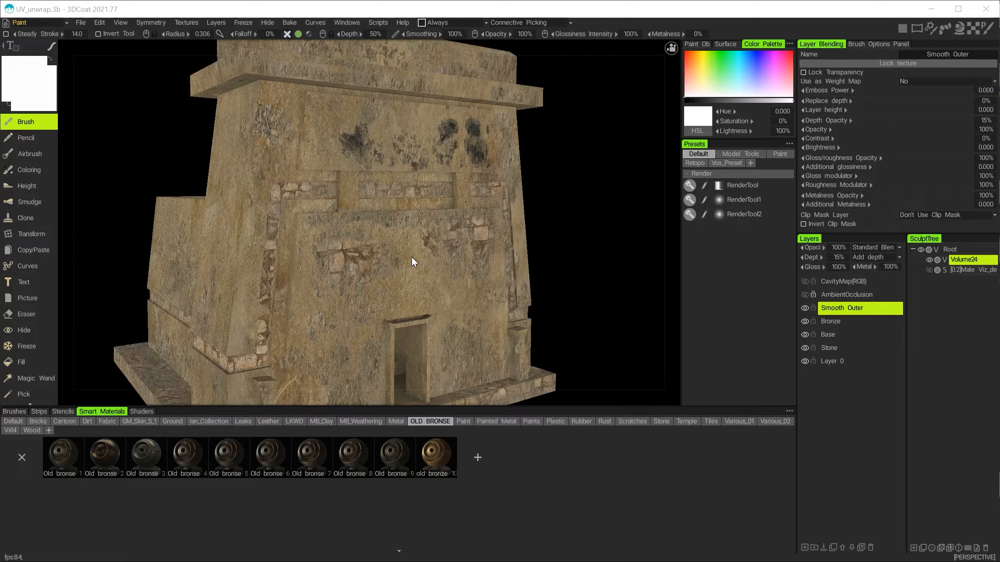
# Step: Add a layer named Solid Bronze directly above Smooth Outer and make it the active layer
pyautogui.keyDown('alt'); pyautogui.moveTo(377, 248); pyautogui.dragTo(433, 247); pyautogui.keyUp('alt')
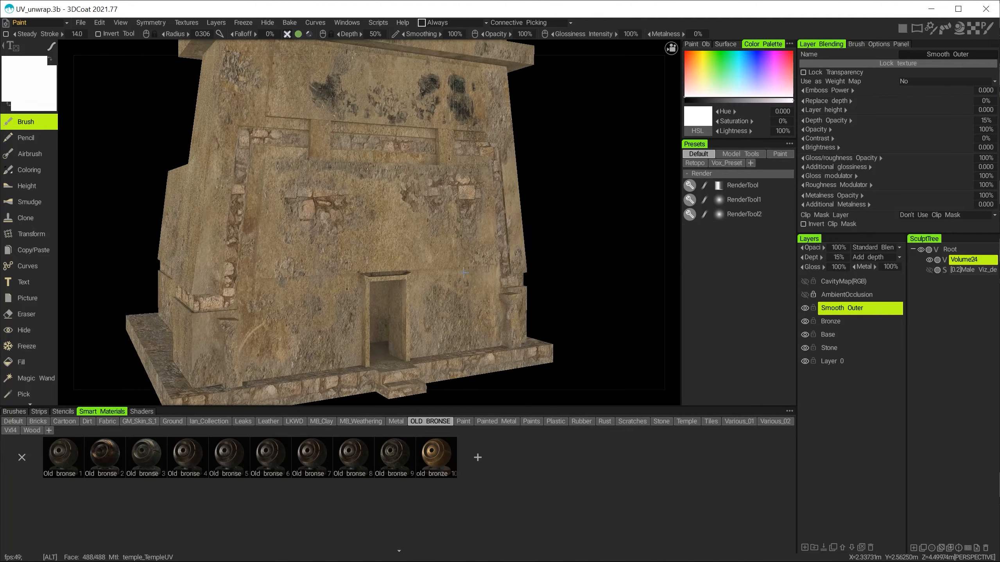
pyautogui.click(805, 548)
pyautogui.doubleClick(840, 308)
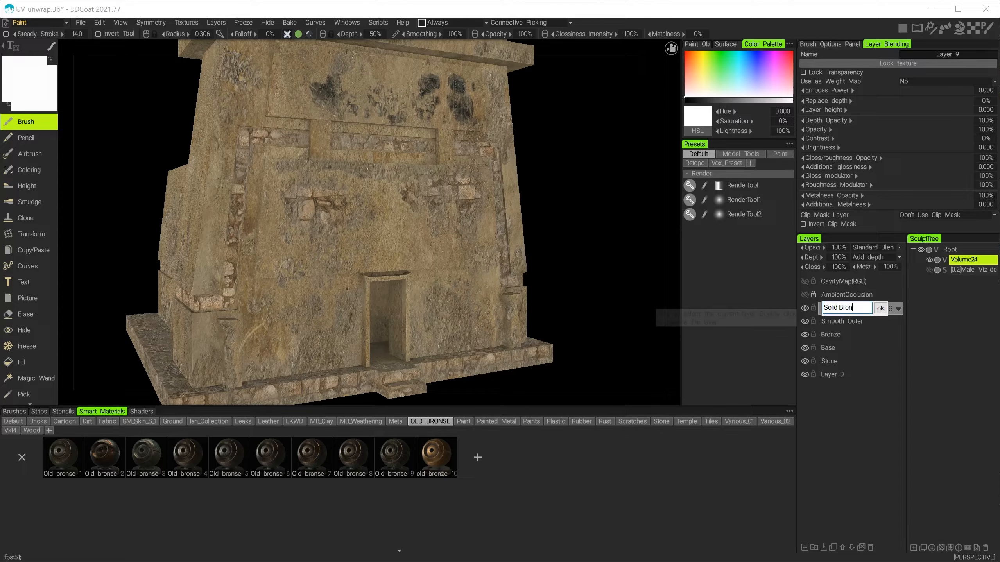
pyautogui.write('Solid Bronze')
pyautogui.press('Return')
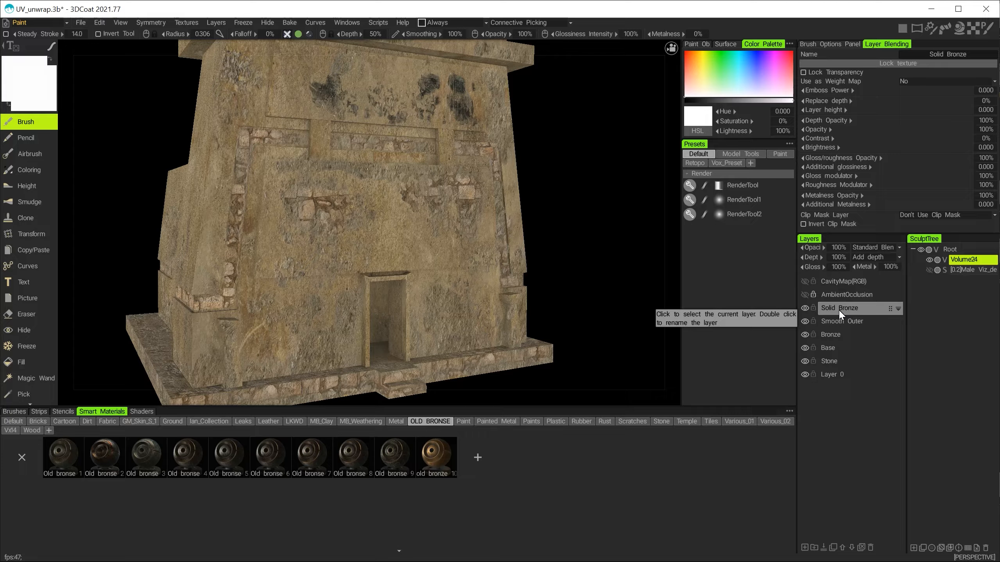
pyautogui.click(839, 310)
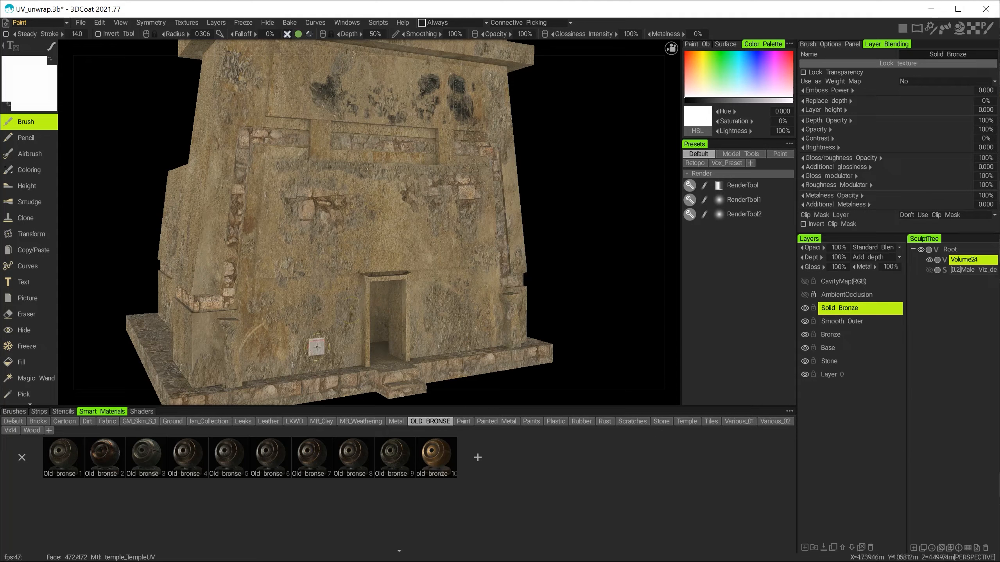
# Step: Choose the old bronze 10 smart material with the face-filling stroke mode, and move the Smart Material Preview clear of the upper facade
pyautogui.click(438, 456)
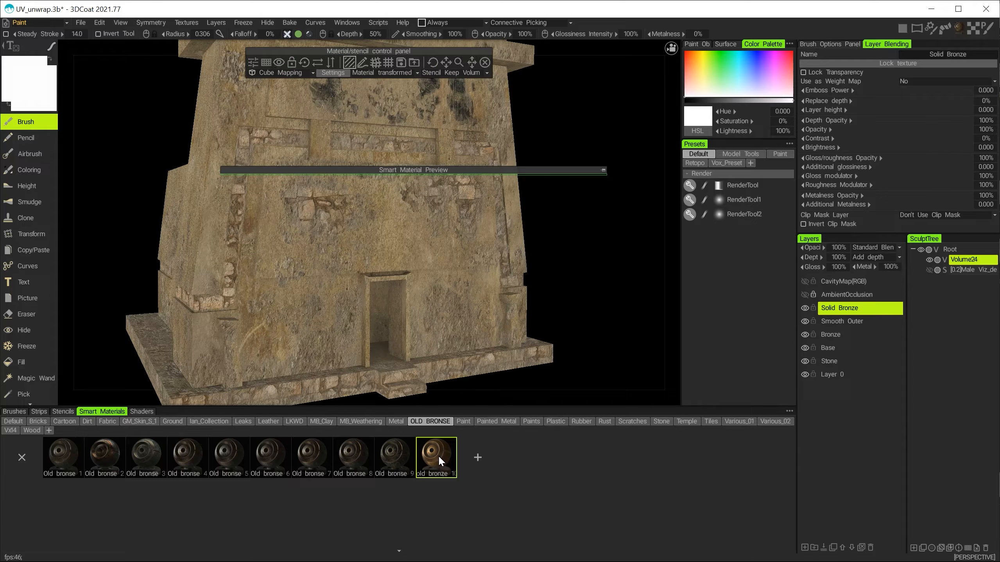
pyautogui.click(333, 197)
pyautogui.click(51, 45)
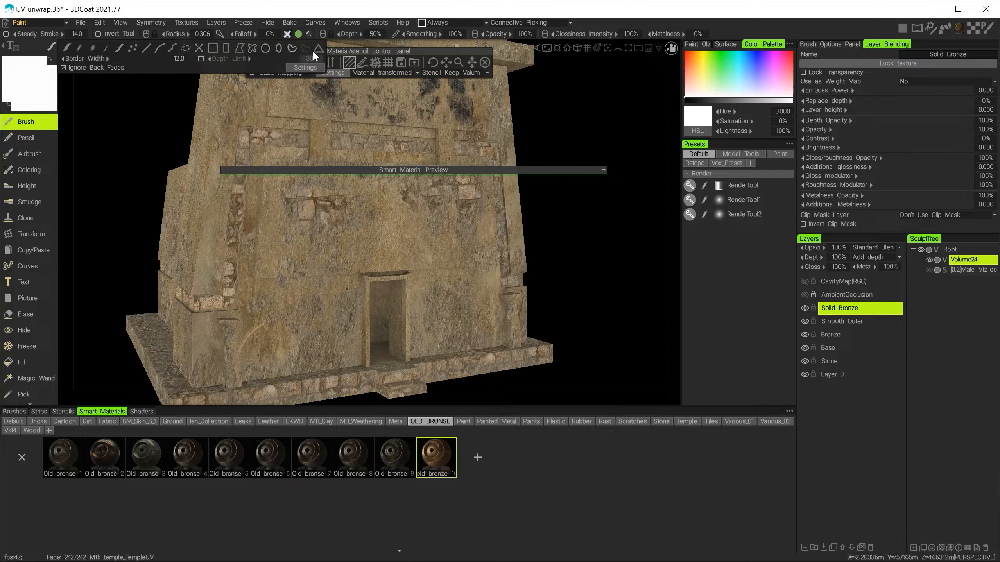
pyautogui.keyDown('alt'); pyautogui.moveTo(335, 272); pyautogui.dragTo(354, 255, button='right'); pyautogui.keyUp('alt')
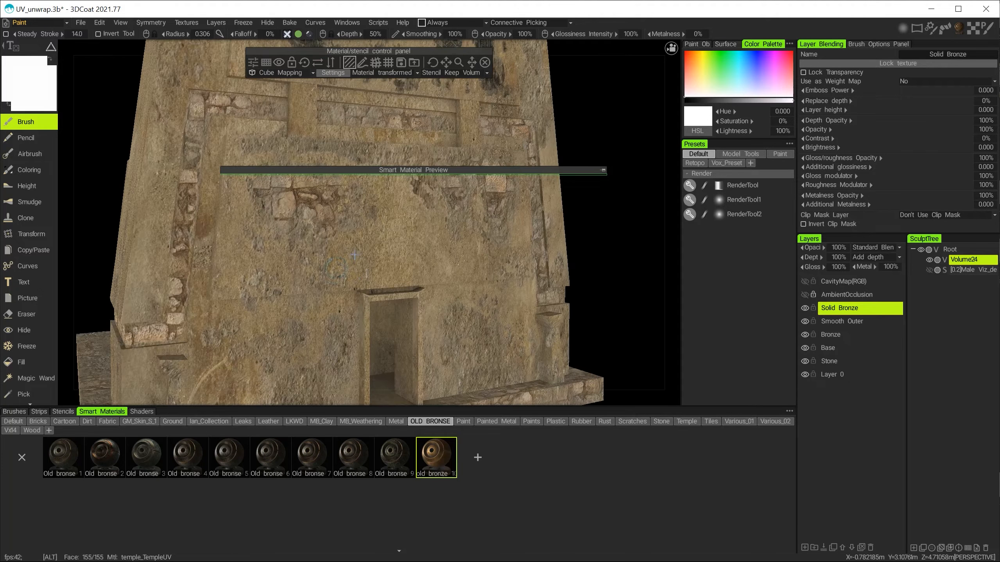
pyautogui.keyDown('alt'); pyautogui.moveTo(354, 255); pyautogui.dragTo(317, 299); pyautogui.keyUp('alt')
pyautogui.keyDown('alt'); pyautogui.moveTo(317, 299); pyautogui.dragTo(314, 242, button='right'); pyautogui.keyUp('alt')
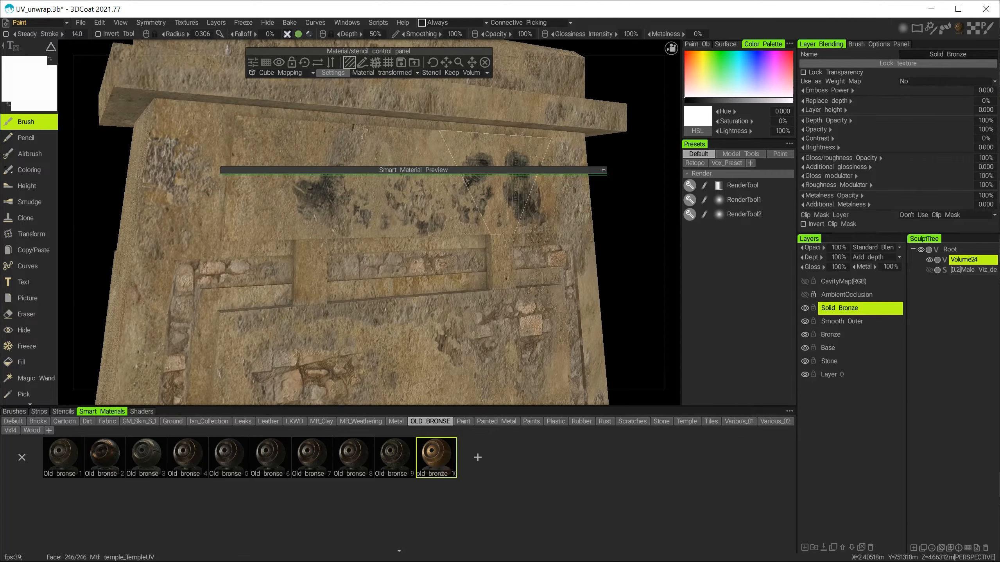
pyautogui.moveTo(582, 170); pyautogui.dragTo(630, 82)
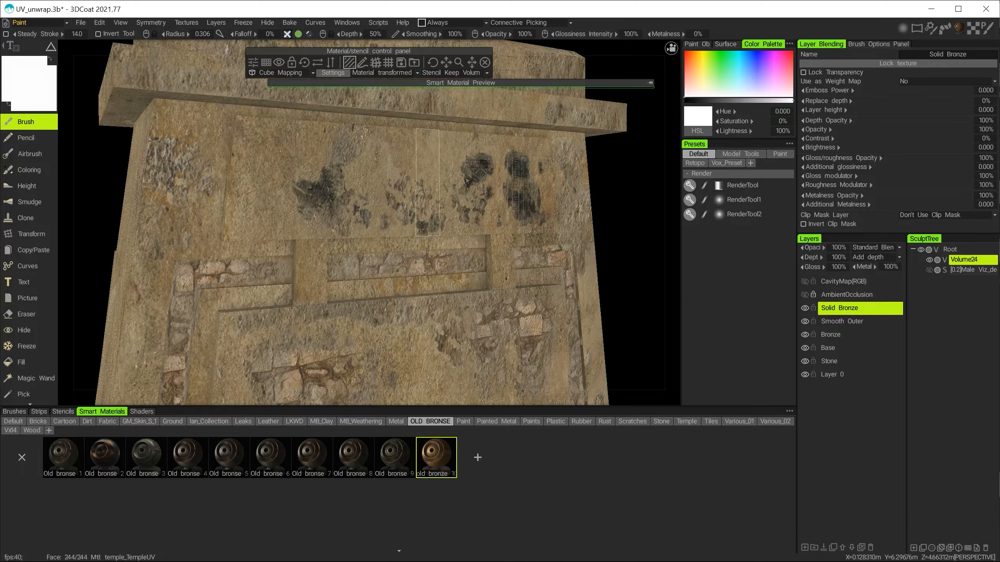
# Step: Fill the two short pillars, the door frame and the caps of the side posts with solid bronze
pyautogui.keyDown('alt'); pyautogui.moveTo(327, 299); pyautogui.dragTo(362, 270, button='right'); pyautogui.keyUp('alt')
pyautogui.keyDown('alt'); pyautogui.moveTo(362, 270); pyautogui.dragTo(342, 246); pyautogui.keyUp('alt')
pyautogui.moveTo(234, 217)
pyautogui.mouseDown()
pyautogui.moveTo(197, 197)
pyautogui.moveTo(202, 283)
pyautogui.moveTo(312, 273)
pyautogui.moveTo(452, 169)
pyautogui.moveTo(268, 217)
pyautogui.moveTo(481, 236)
pyautogui.moveTo(393, 252)
pyautogui.moveTo(341, 237)
pyautogui.moveTo(492, 205)
pyautogui.moveTo(345, 244)
pyautogui.moveTo(346, 219)
pyautogui.moveTo(297, 199)
pyautogui.moveTo(384, 197)
pyautogui.moveTo(464, 251)
pyautogui.moveTo(220, 172)
pyautogui.moveTo(319, 240)
pyautogui.moveTo(308, 247)
pyautogui.moveTo(356, 238)
pyautogui.moveTo(303, 211)
pyautogui.moveTo(413, 194)
pyautogui.moveTo(335, 217)
pyautogui.moveTo(350, 235)
pyautogui.moveTo(493, 192)
pyautogui.mouseUp()
pyautogui.moveTo(600, 203)
pyautogui.mouseDown()
pyautogui.moveTo(608, 201)
pyautogui.moveTo(453, 235)
pyautogui.mouseUp()
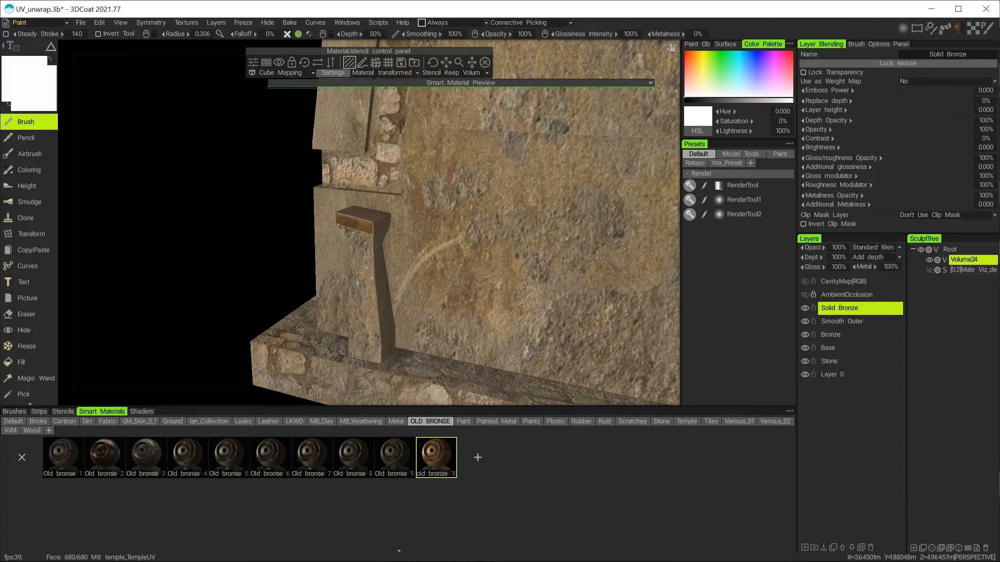
pyautogui.keyDown('alt'); pyautogui.moveTo(485, 201); pyautogui.dragTo(434, 214); pyautogui.keyUp('alt')
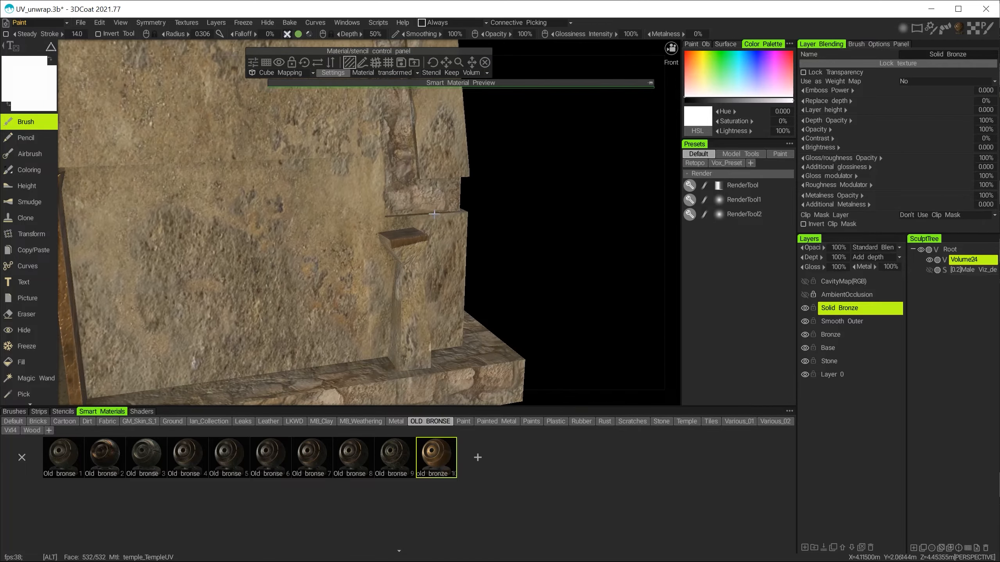
pyautogui.keyDown('alt'); pyautogui.moveTo(388, 240); pyautogui.dragTo(299, 251); pyautogui.keyUp('alt')
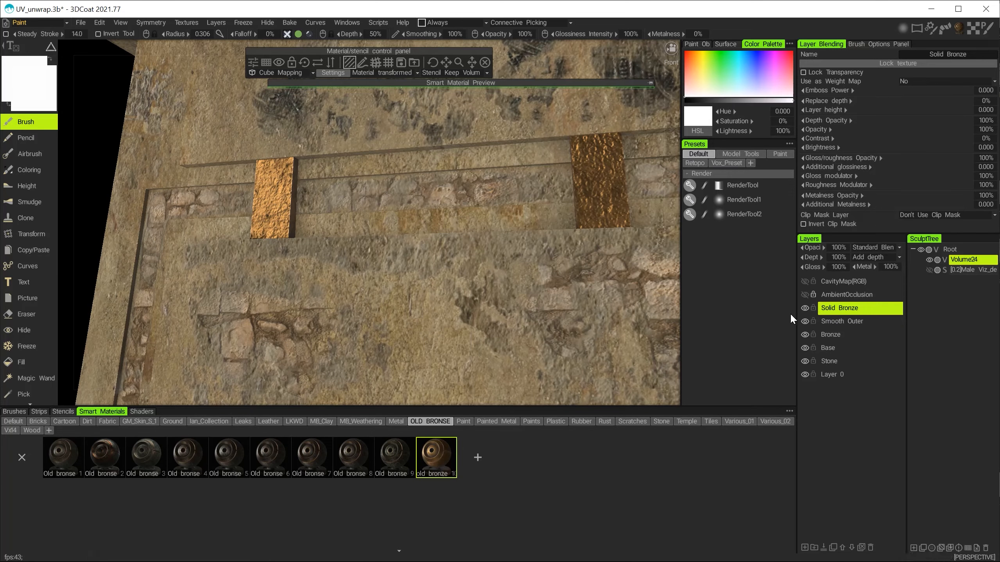
# Step: Clip the Smooth Outer layer with Solid Bronze as its clip mask layer and invert the clip mask
pyautogui.click(842, 321)
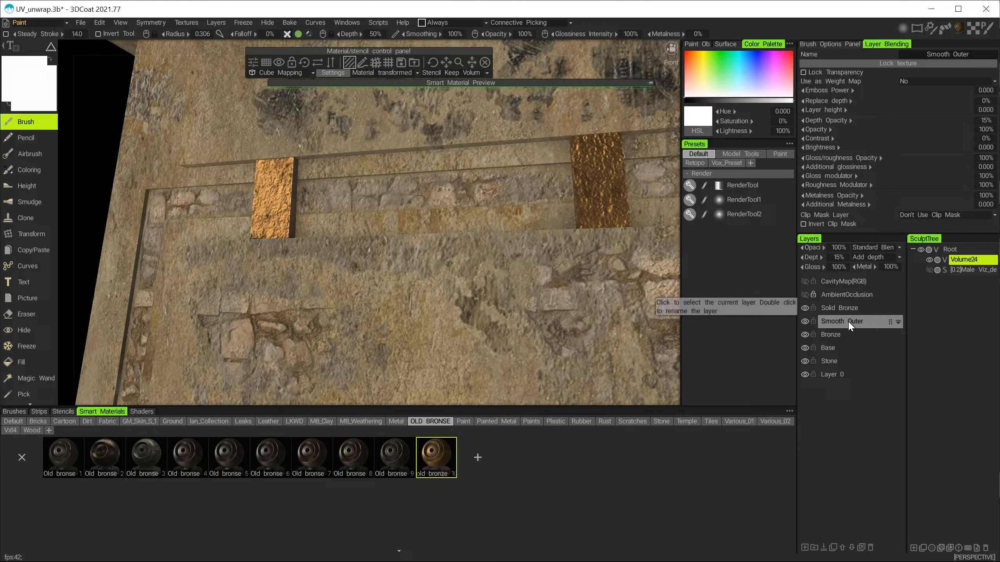
pyautogui.click(935, 214)
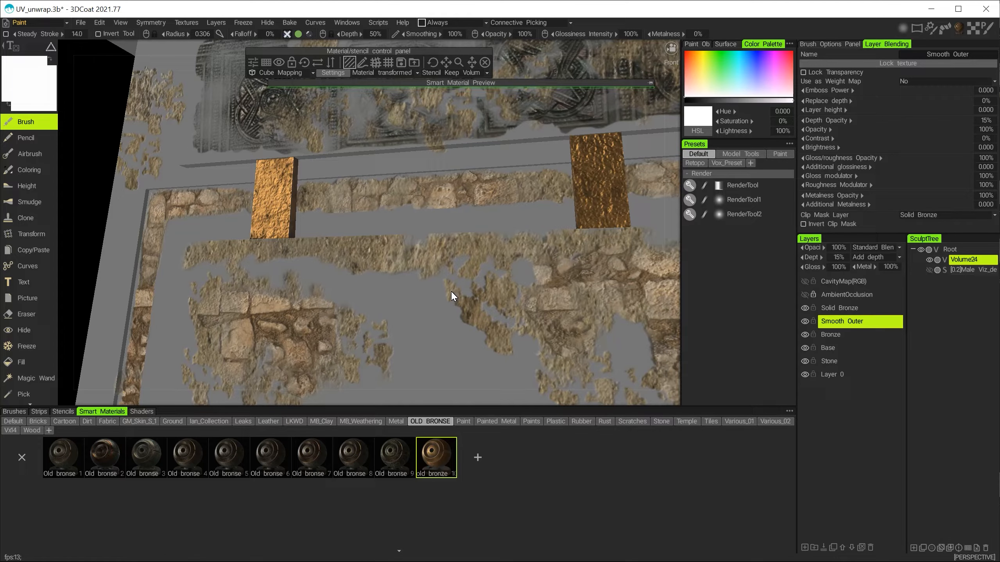
pyautogui.click(803, 224)
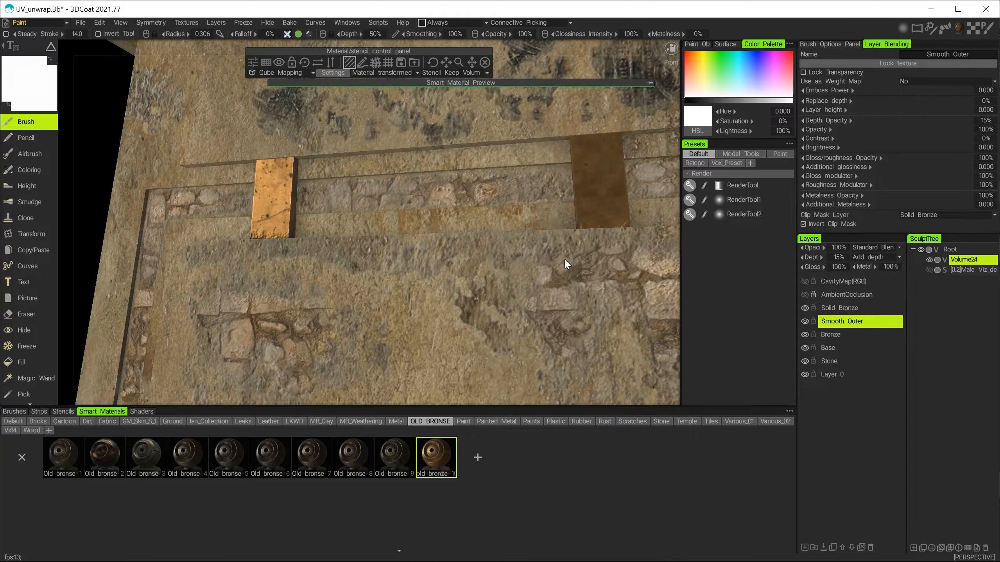
# Step: Check the clipped relief on both bronze pillars and switch the brush back to freehand strokes
pyautogui.moveTo(354, 253)
pyautogui.keyDown('alt'); pyautogui.mouseDown()
pyautogui.moveTo(325, 257)
pyautogui.moveTo(380, 245)
pyautogui.moveTo(368, 266)
pyautogui.moveTo(347, 157)
pyautogui.moveTo(402, 262)
pyautogui.moveTo(384, 272)
pyautogui.moveTo(358, 238)
pyautogui.moveTo(331, 290)
pyautogui.mouseUp(); pyautogui.keyUp('alt')
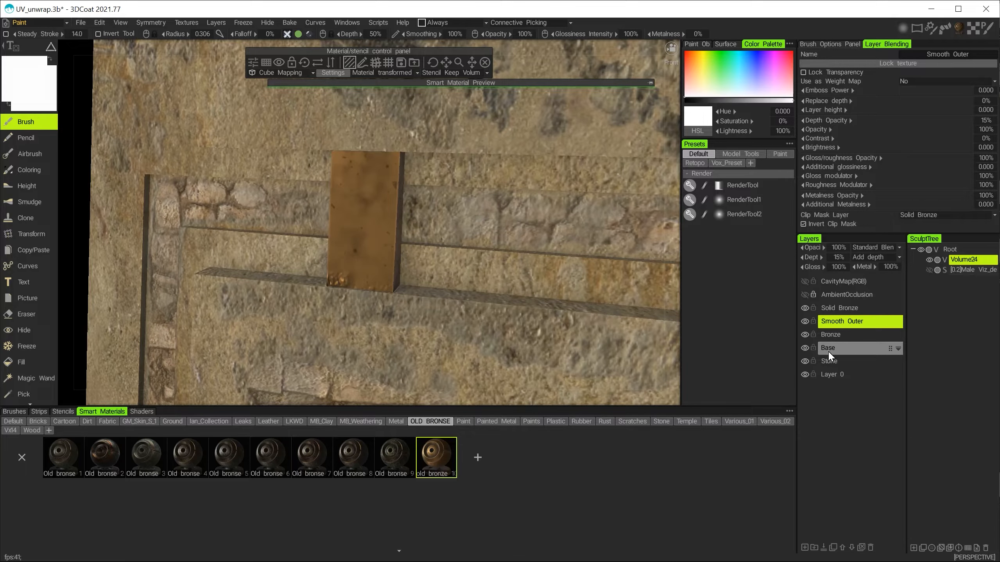
pyautogui.keyDown('alt'); pyautogui.moveTo(379, 239); pyautogui.dragTo(356, 223, button='right'); pyautogui.keyUp('alt')
pyautogui.keyDown('alt'); pyautogui.moveTo(356, 223); pyautogui.dragTo(299, 231, button='middle'); pyautogui.keyUp('alt')
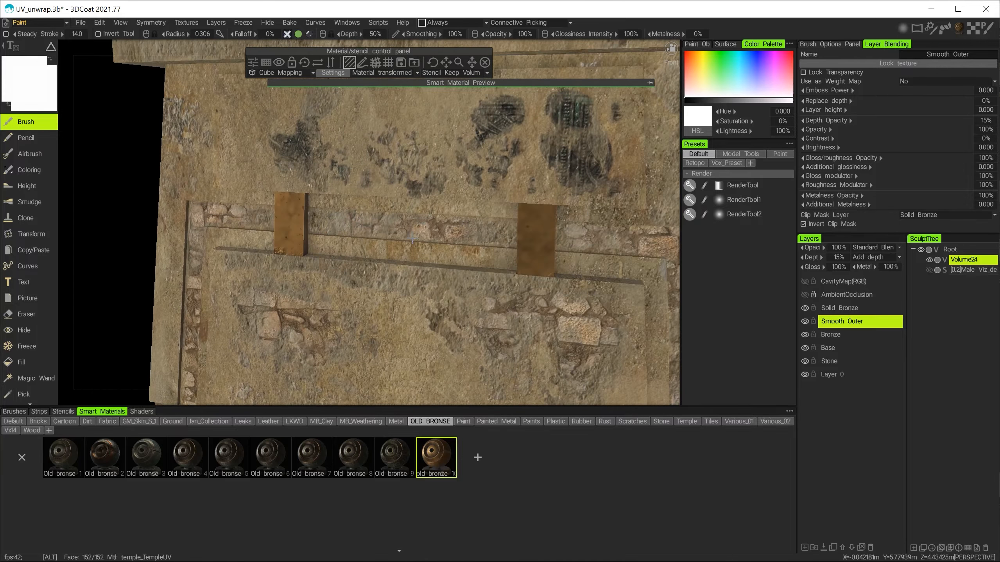
pyautogui.keyDown('alt'); pyautogui.moveTo(299, 230); pyautogui.dragTo(351, 213); pyautogui.keyUp('alt')
pyautogui.keyDown('alt'); pyautogui.moveTo(351, 212); pyautogui.dragTo(415, 256, button='right'); pyautogui.keyUp('alt')
pyautogui.keyDown('alt'); pyautogui.moveTo(415, 256); pyautogui.dragTo(444, 265); pyautogui.keyUp('alt')
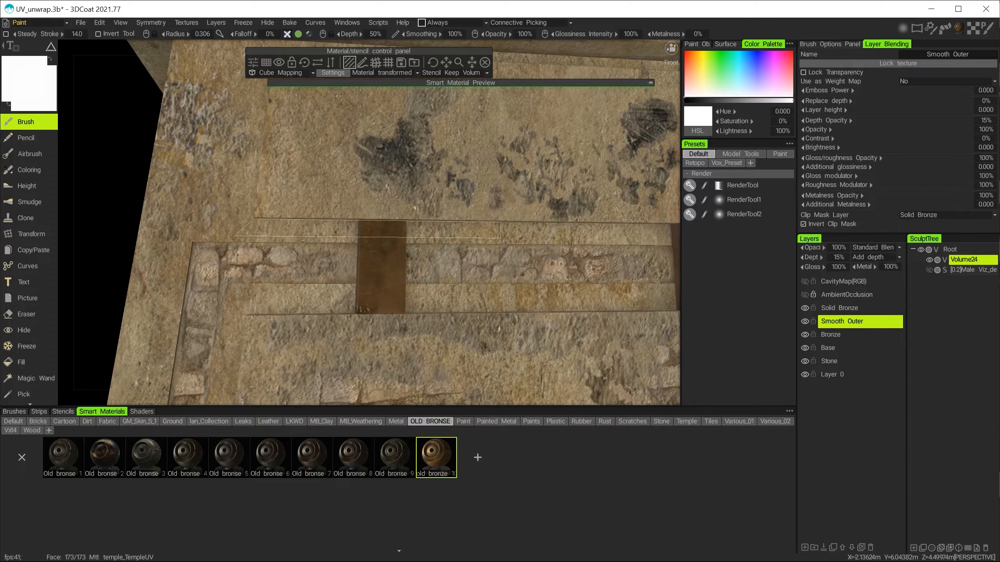
pyautogui.click(51, 47)
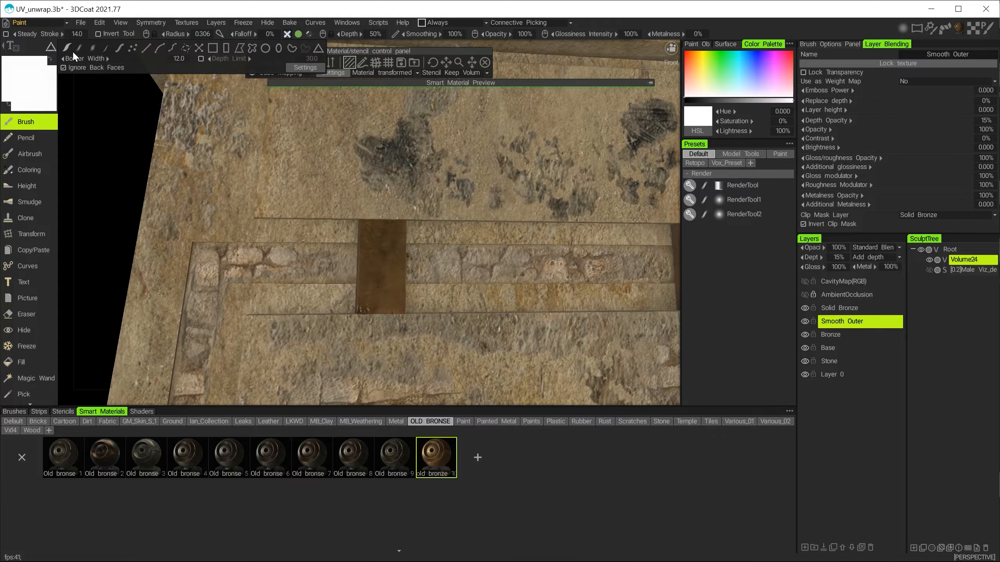
pyautogui.click(66, 49)
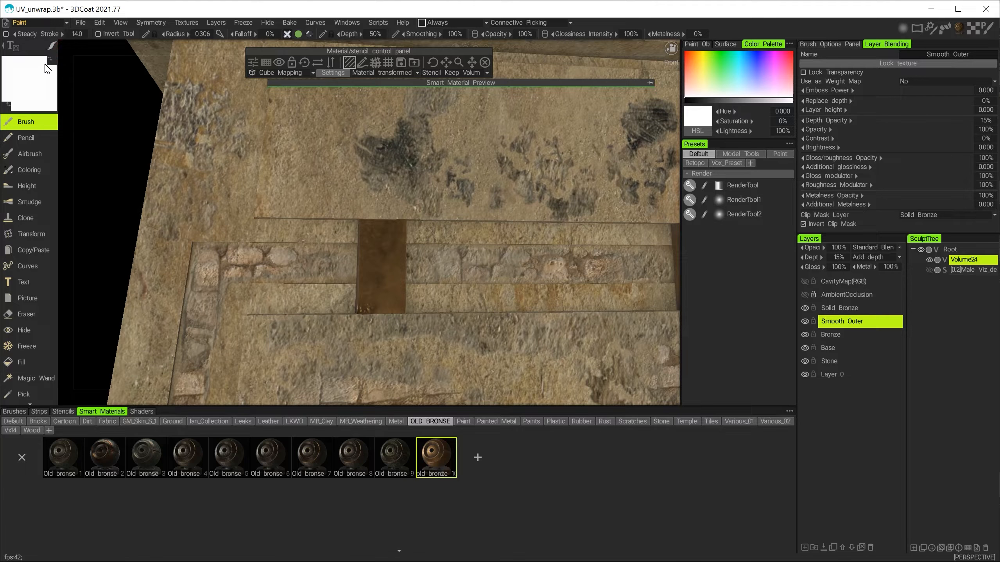
pyautogui.scroll(4, 429, 255)
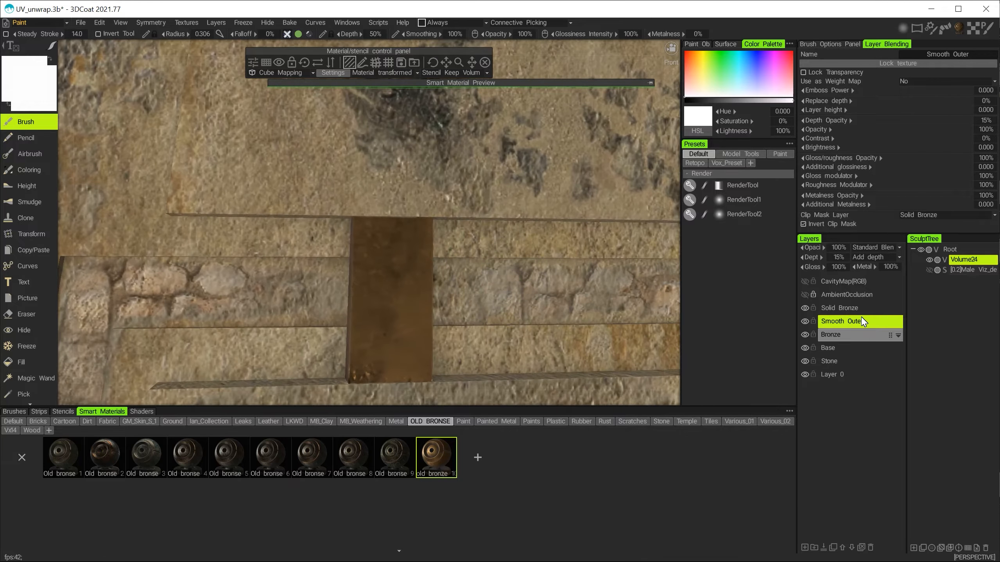
# Step: Select the Solid Bronze layer, enable depth painting for the brush and set its radius to 0.043
pyautogui.click(840, 308)
pyautogui.keyDown('alt'); pyautogui.moveTo(430, 265); pyautogui.dragTo(434, 267, button='right'); pyautogui.keyUp('alt')
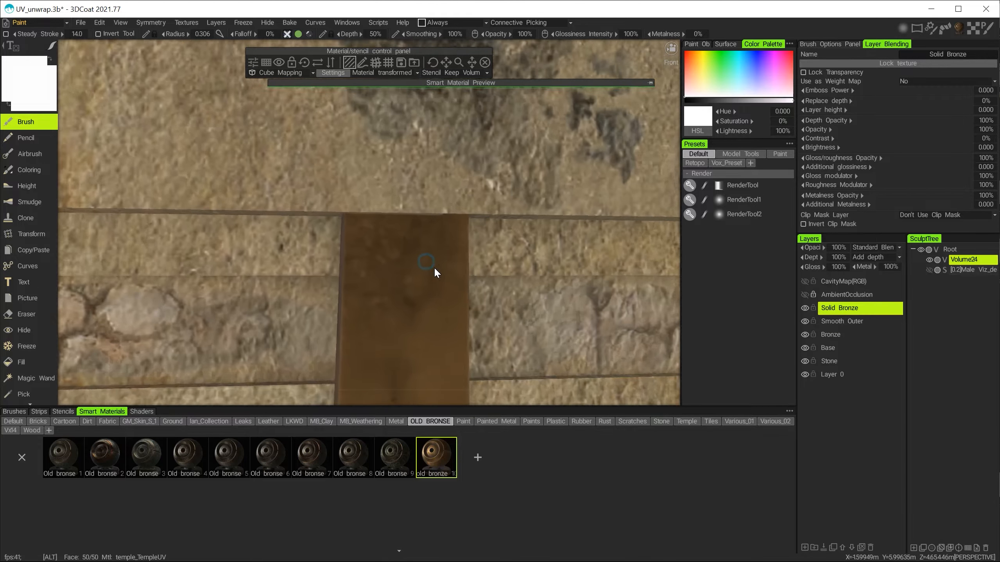
pyautogui.keyDown('alt'); pyautogui.moveTo(433, 267); pyautogui.dragTo(402, 195, button='middle'); pyautogui.keyUp('alt')
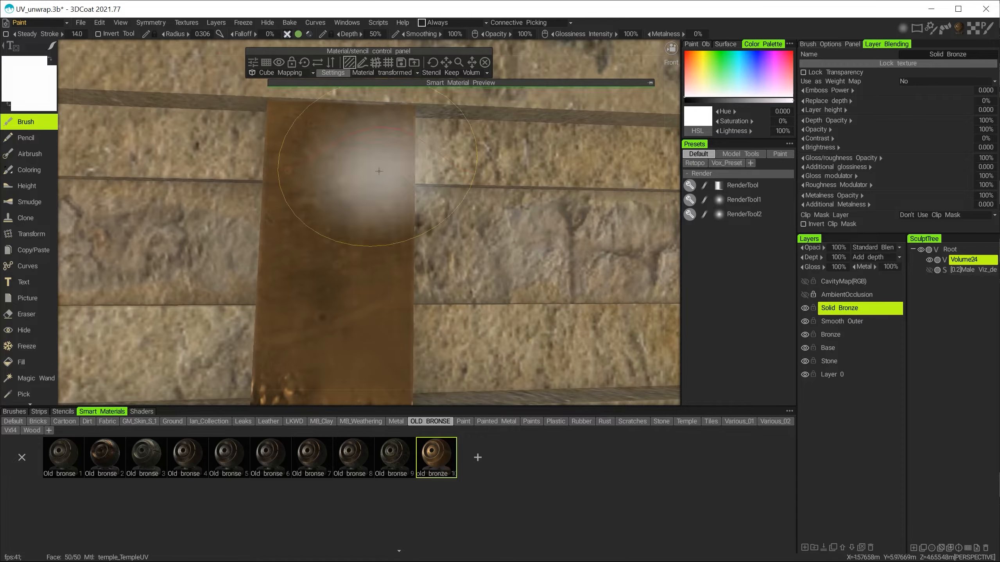
pyautogui.click(288, 34)
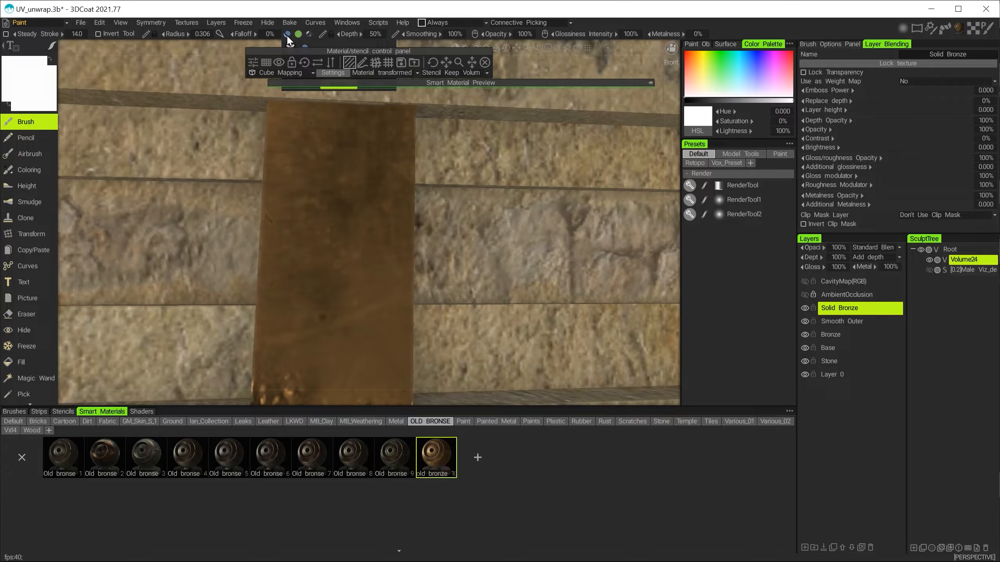
pyautogui.moveTo(321, 160); pyautogui.dragTo(234, 160, button='right')
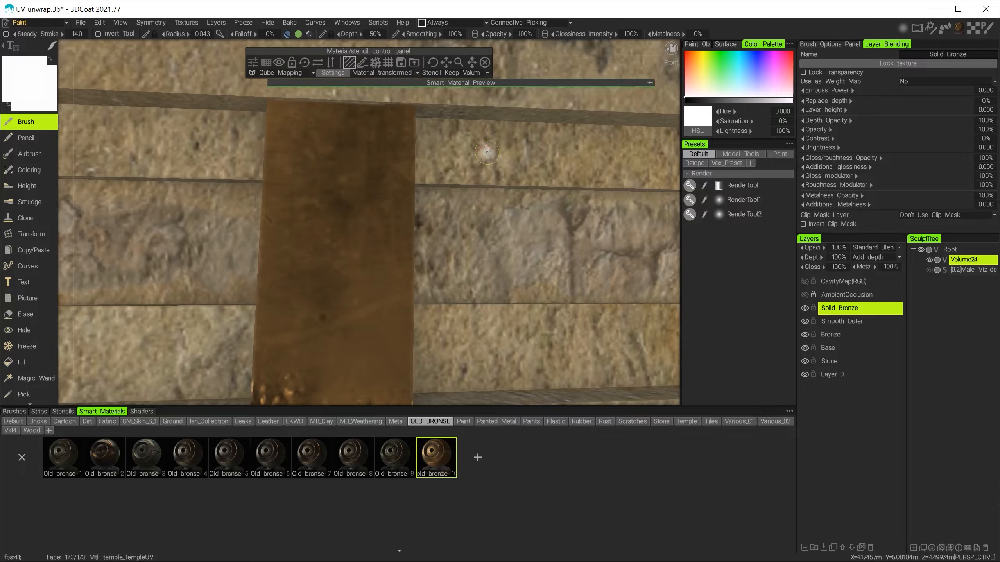
# Step: Switch the view to orthographic at the bronze pillar and set the brush depth to 177%
pyautogui.keyDown('alt'); pyautogui.moveTo(376, 200); pyautogui.dragTo(341, 213, button='right'); pyautogui.keyUp('alt')
pyautogui.moveTo(341, 213)
pyautogui.keyDown('alt'); pyautogui.mouseDown()
pyautogui.moveTo(346, 240)
pyautogui.moveTo(365, 257)
pyautogui.mouseUp(); pyautogui.keyUp('alt')
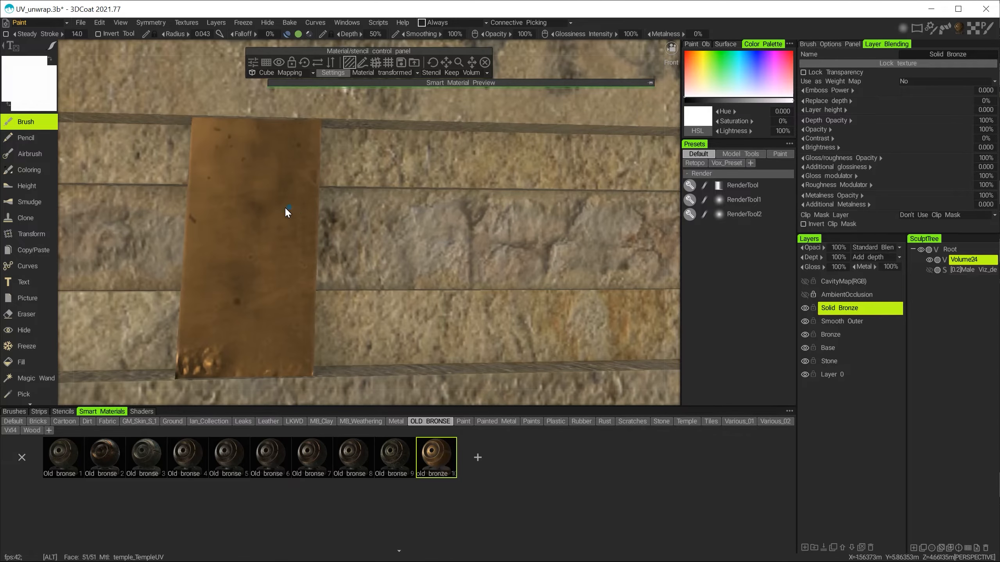
pyautogui.keyDown('alt'); pyautogui.moveTo(285, 206); pyautogui.dragTo(311, 235, button='right'); pyautogui.keyUp('alt')
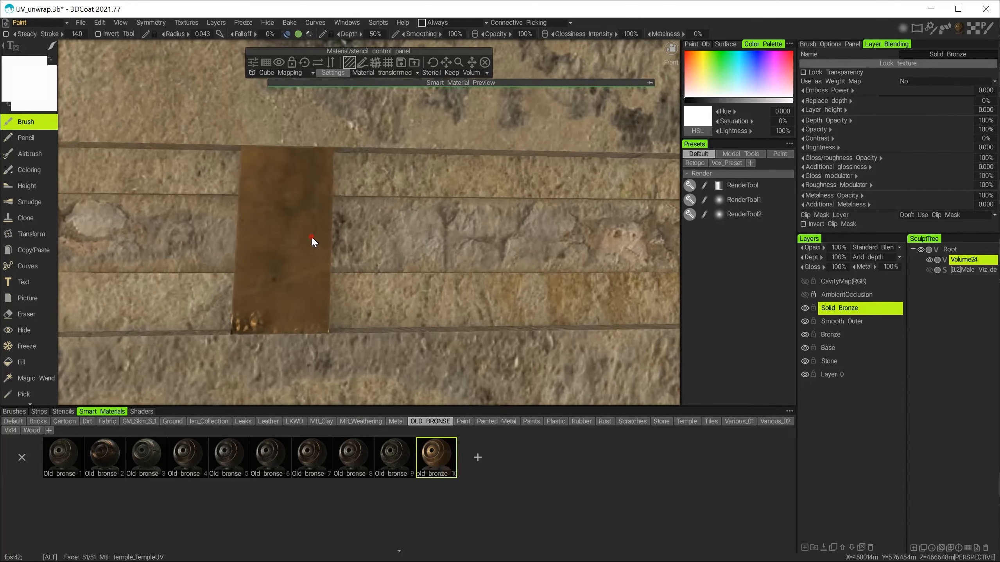
pyautogui.keyDown('alt'); pyautogui.moveTo(311, 236); pyautogui.dragTo(312, 240); pyautogui.keyUp('alt')
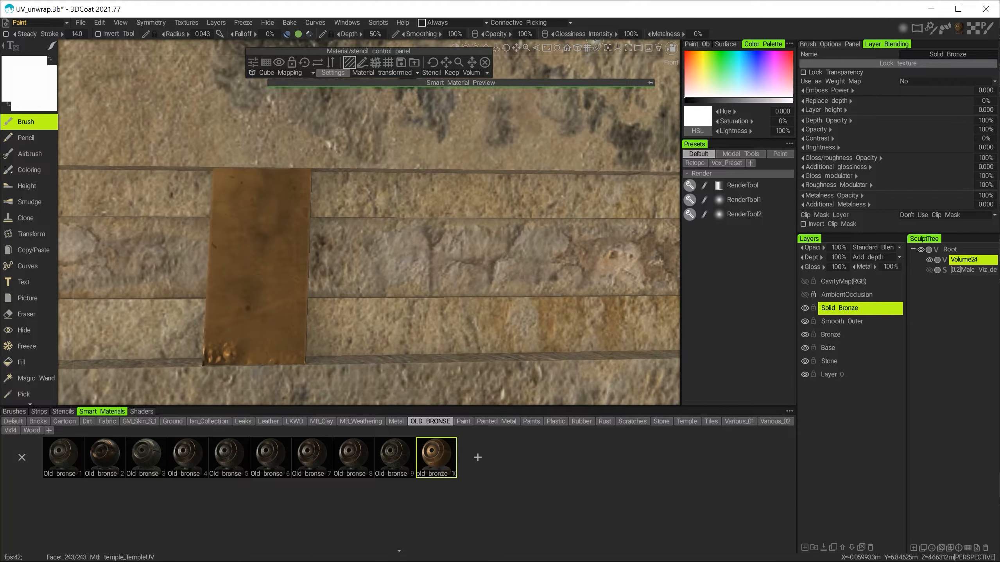
pyautogui.click(581, 49)
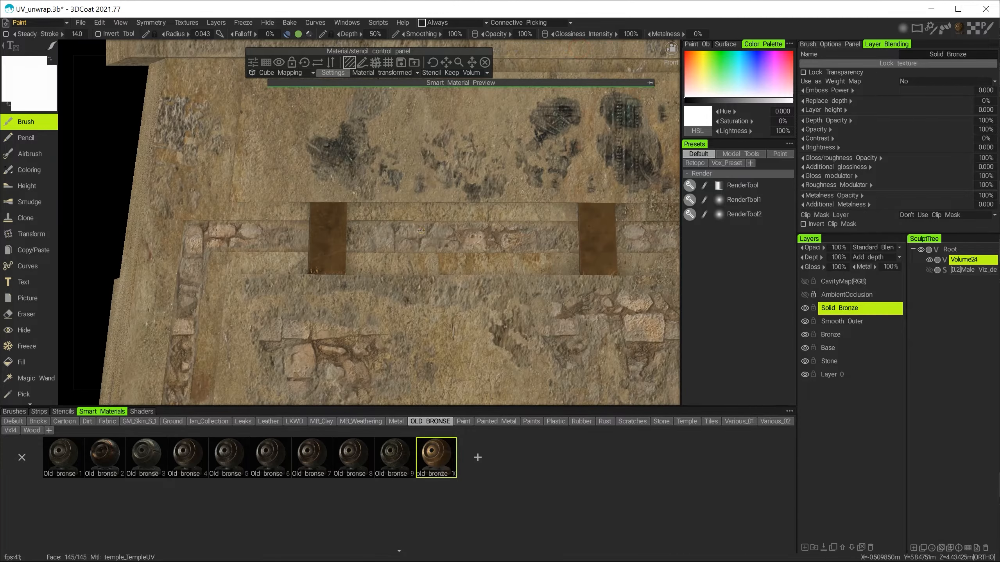
pyautogui.keyDown('alt'); pyautogui.moveTo(421, 231); pyautogui.dragTo(440, 254, button='right'); pyautogui.keyUp('alt')
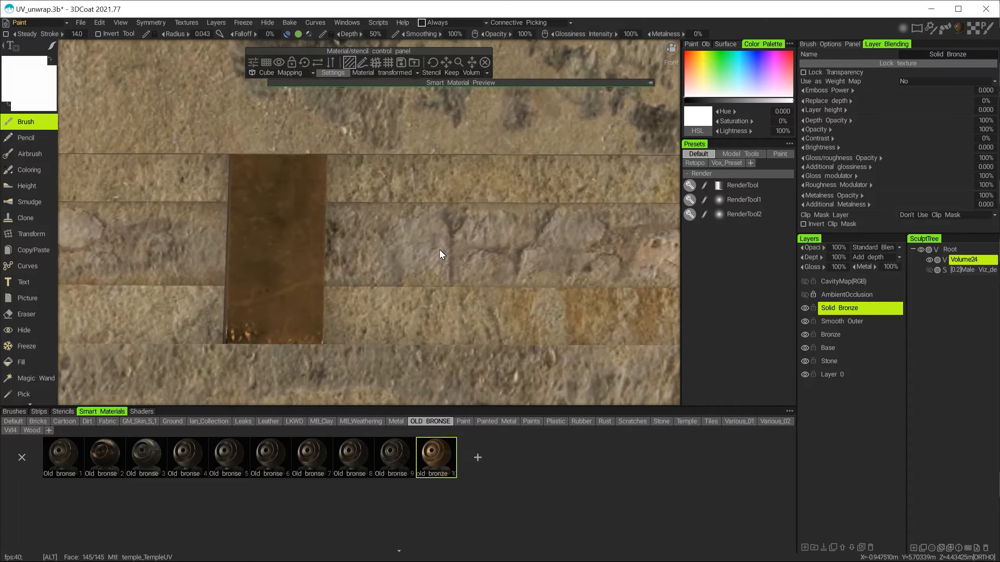
pyautogui.keyDown('alt'); pyautogui.moveTo(305, 244); pyautogui.dragTo(331, 249, button='middle'); pyautogui.keyUp('alt')
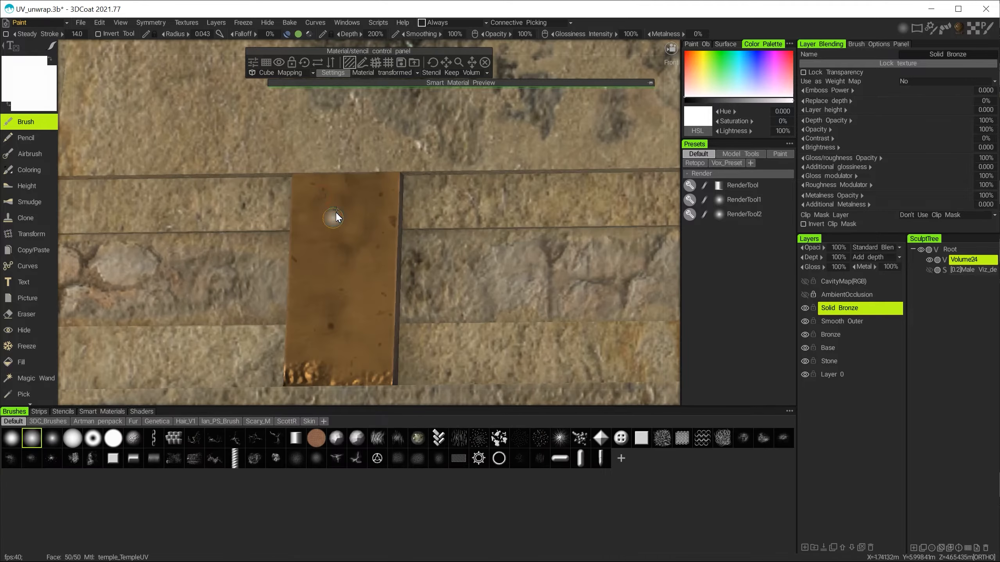
pyautogui.scroll(2, 323, 221)
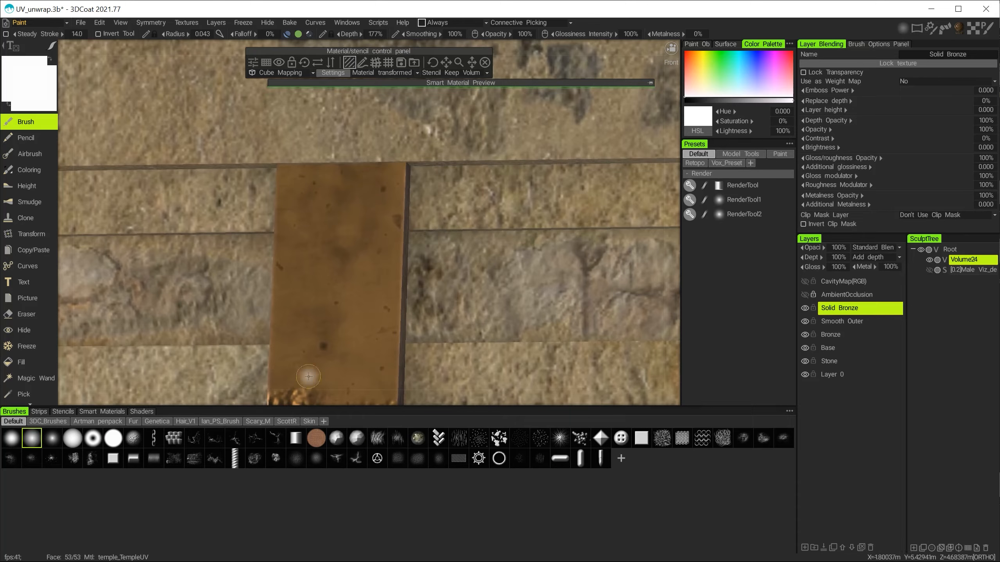
# Step: Emboss a freehand geometric meander relief down the face of the first bronze pillar
pyautogui.moveTo(337, 273)
pyautogui.keyDown('alt'); pyautogui.mouseDown(button='middle')
pyautogui.moveTo(320, 165)
pyautogui.moveTo(297, 171)
pyautogui.mouseUp(button='middle'); pyautogui.keyUp('alt')
pyautogui.moveTo(254, 141); pyautogui.dragTo(248, 218)
pyautogui.moveTo(256, 140)
pyautogui.mouseDown()
pyautogui.moveTo(329, 144)
pyautogui.moveTo(311, 205)
pyautogui.moveTo(293, 203)
pyautogui.mouseUp()
pyautogui.moveTo(285, 221); pyautogui.dragTo(308, 228)
pyautogui.moveTo(344, 143); pyautogui.dragTo(340, 200)
pyautogui.moveTo(371, 232)
pyautogui.keyDown('alt'); pyautogui.mouseDown(button='right')
pyautogui.moveTo(370, 187)
pyautogui.moveTo(371, 257)
pyautogui.mouseUp(button='right'); pyautogui.keyUp('alt')
pyautogui.keyDown('alt'); pyautogui.moveTo(370, 256); pyautogui.dragTo(429, 246, button='middle'); pyautogui.keyUp('alt')
pyautogui.moveTo(273, 180)
pyautogui.mouseDown()
pyautogui.moveTo(297, 273)
pyautogui.moveTo(278, 350)
pyautogui.moveTo(390, 271)
pyautogui.moveTo(325, 342)
pyautogui.moveTo(369, 368)
pyautogui.mouseUp()
# Step: Emboss a matching meander relief on the other bronze pillar and finish it with a short row of dabs
pyautogui.keyDown('alt'); pyautogui.moveTo(369, 369); pyautogui.dragTo(410, 210, button='right'); pyautogui.keyUp('alt')
pyautogui.moveTo(411, 210)
pyautogui.keyDown('alt'); pyautogui.mouseDown(button='middle')
pyautogui.moveTo(449, 219)
pyautogui.moveTo(582, 207)
pyautogui.mouseUp(button='middle'); pyautogui.keyUp('alt')
pyautogui.moveTo(521, 176); pyautogui.dragTo(542, 212)
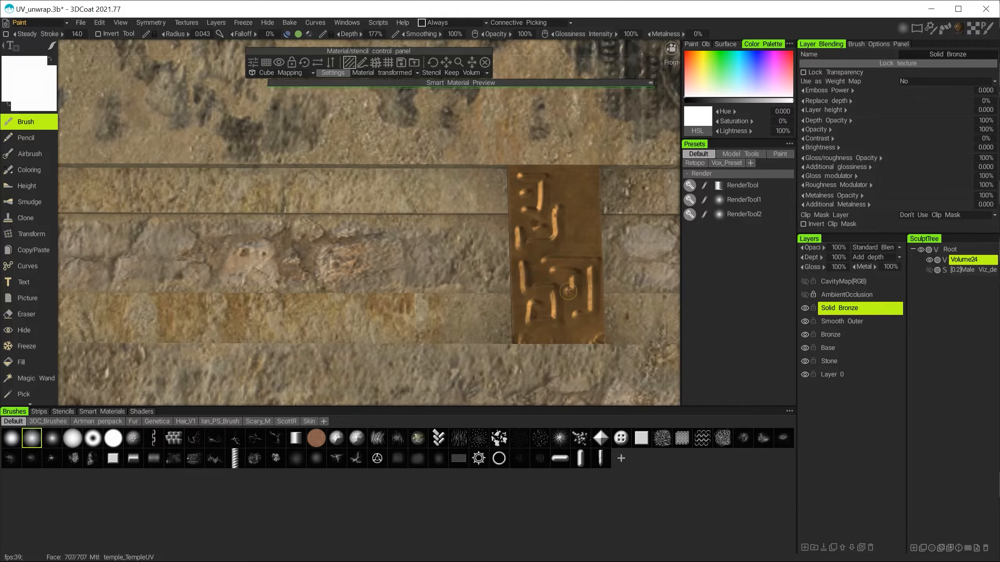
pyautogui.moveTo(578, 243); pyautogui.dragTo(580, 198)
pyautogui.keyDown('alt'); pyautogui.moveTo(536, 296); pyautogui.dragTo(447, 246, button='middle'); pyautogui.keyUp('alt')
pyautogui.keyDown('alt'); pyautogui.moveTo(447, 246); pyautogui.dragTo(410, 277, button='right'); pyautogui.keyUp('alt')
pyautogui.click(409, 278)
pyautogui.click(435, 278)
pyautogui.click(460, 277)
pyautogui.click(487, 275)
# Step: Turn on mirror symmetry, set the brush radius to 0.025 and emboss ornament on both upper corners of the door frame
pyautogui.moveTo(487, 275)
pyautogui.keyDown('alt'); pyautogui.mouseDown(button='right')
pyautogui.moveTo(330, 236)
pyautogui.moveTo(335, 204)
pyautogui.mouseUp(button='right'); pyautogui.keyUp('alt')
pyautogui.keyDown('alt'); pyautogui.moveTo(362, 346); pyautogui.dragTo(324, 210, button='middle'); pyautogui.keyUp('alt')
pyautogui.keyDown('alt'); pyautogui.moveTo(324, 210); pyautogui.dragTo(328, 268, button='right'); pyautogui.keyUp('alt')
pyautogui.keyDown('alt'); pyautogui.moveTo(328, 268); pyautogui.dragTo(329, 349, button='middle'); pyautogui.keyUp('alt')
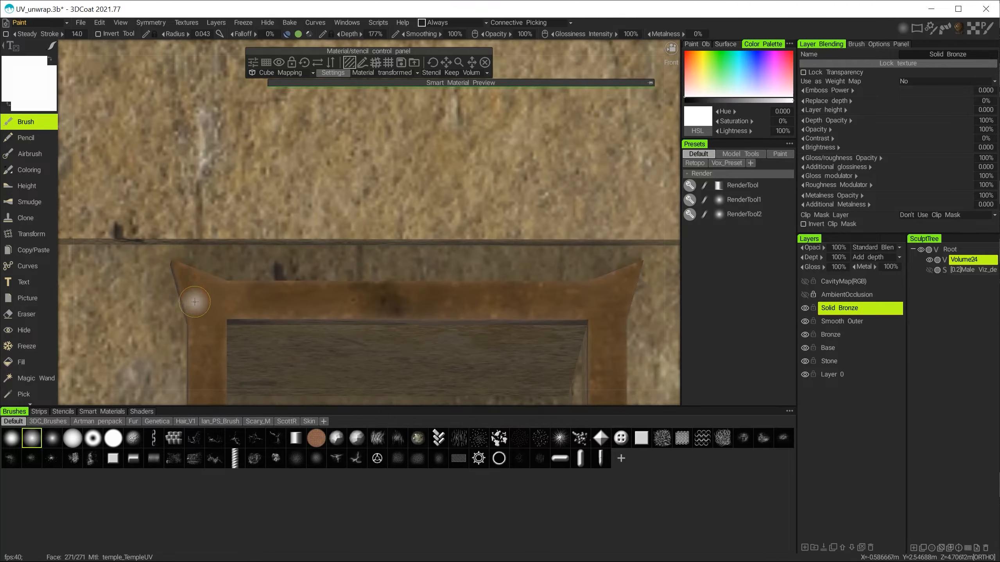
pyautogui.press('s')
pyautogui.click(138, 264)
pyautogui.scroll(-3, 186, 283)
pyautogui.moveTo(185, 276); pyautogui.dragTo(219, 296)
pyautogui.keyDown('alt'); pyautogui.moveTo(299, 244); pyautogui.dragTo(259, 285, button='right'); pyautogui.keyUp('alt')
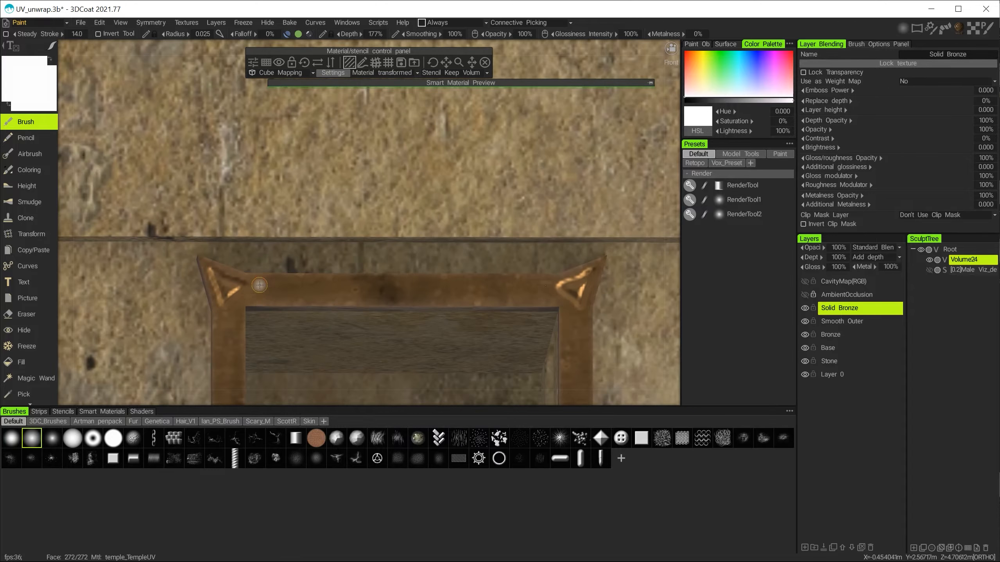
# Step: Set the brush to straight-line strokes for the door frame's side posts
pyautogui.press('5')
pyautogui.click(52, 46)
pyautogui.keyDown('alt'); pyautogui.moveTo(196, 255); pyautogui.dragTo(158, 161, button='middle'); pyautogui.keyUp('alt')
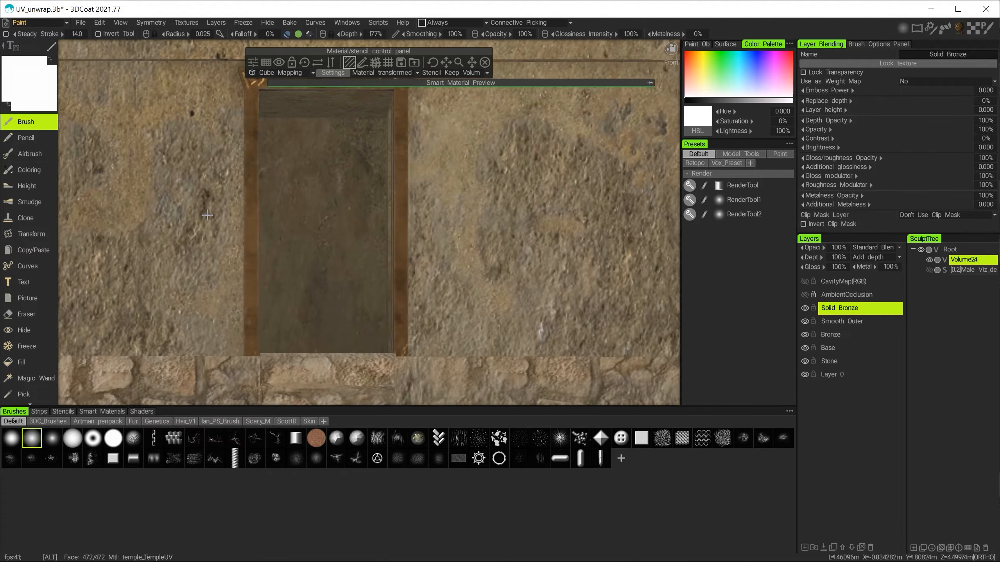
pyautogui.keyDown('alt'); pyautogui.moveTo(158, 161); pyautogui.dragTo(156, 183, button='right'); pyautogui.keyUp('alt')
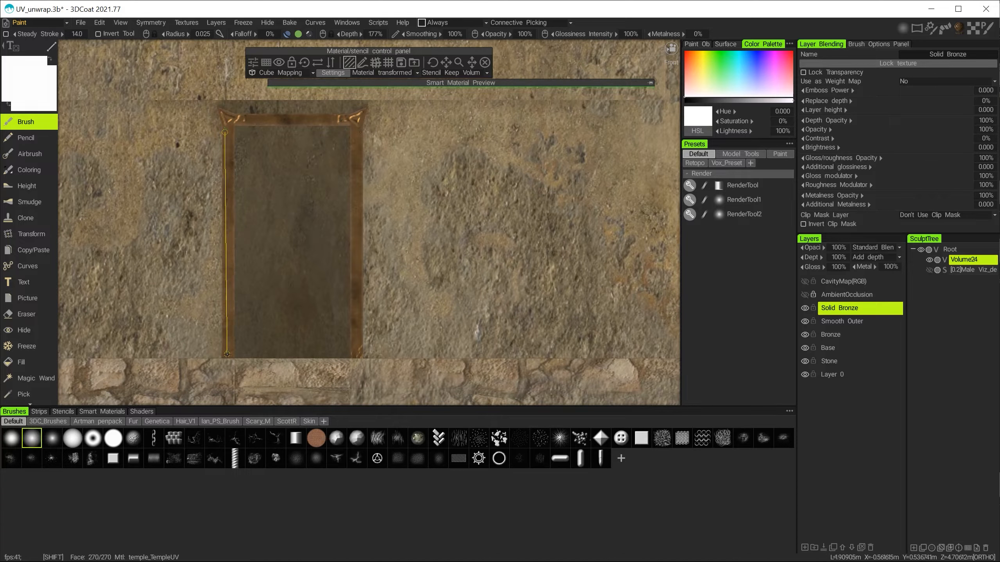
pyautogui.click(227, 350)
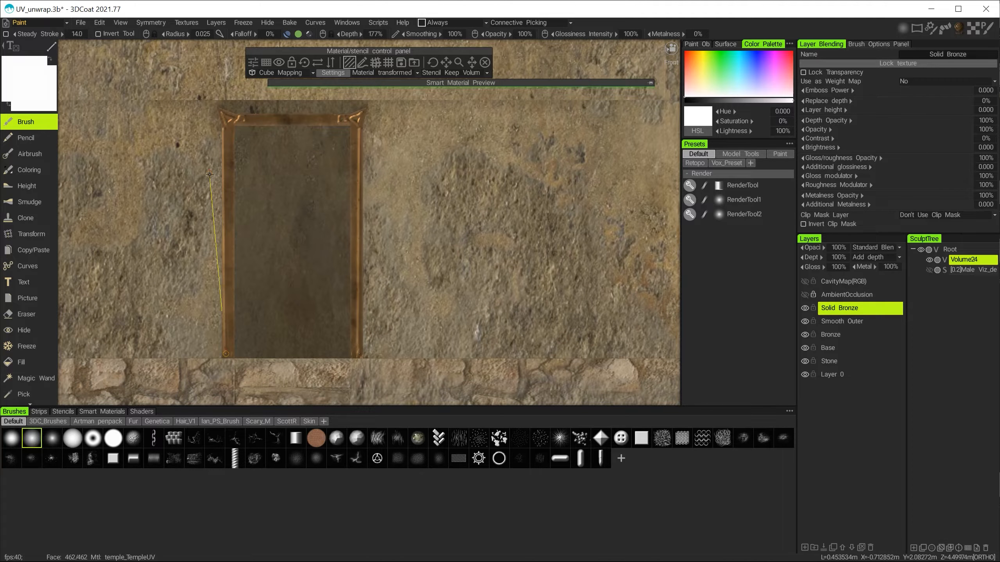
pyautogui.press('Escape')
pyautogui.moveTo(210, 174)
pyautogui.keyDown('alt'); pyautogui.mouseDown(button='right')
pyautogui.moveTo(196, 122)
pyautogui.moveTo(179, 152)
pyautogui.mouseUp(button='right'); pyautogui.keyUp('alt')
pyautogui.hotkey('ctrl', 'z')
# Step: Draw straight raised mouldings down the outer and inner edges of the door frame's side posts
pyautogui.keyDown('alt'); pyautogui.moveTo(179, 152); pyautogui.dragTo(160, 149, button='middle'); pyautogui.keyUp('alt')
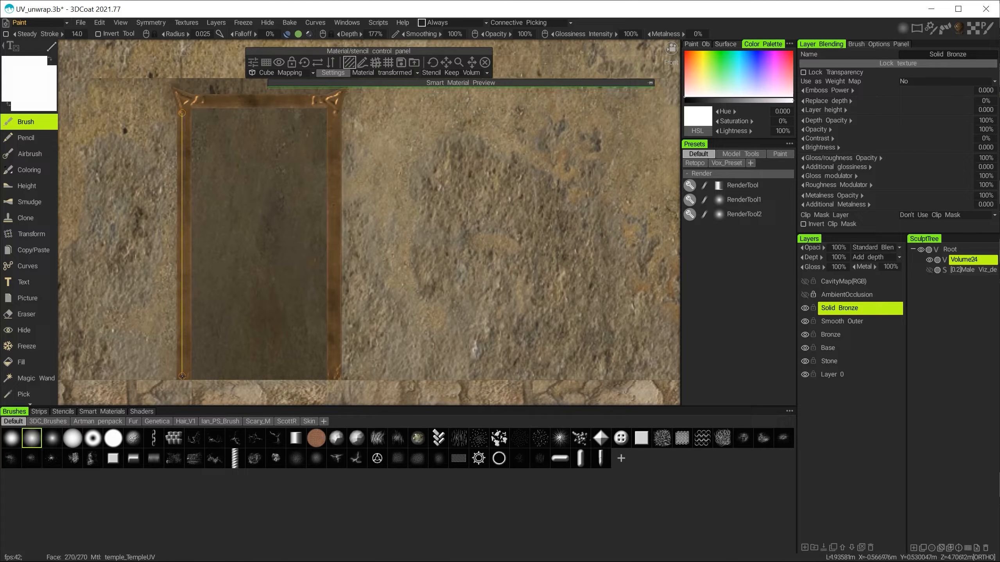
pyautogui.click(182, 376)
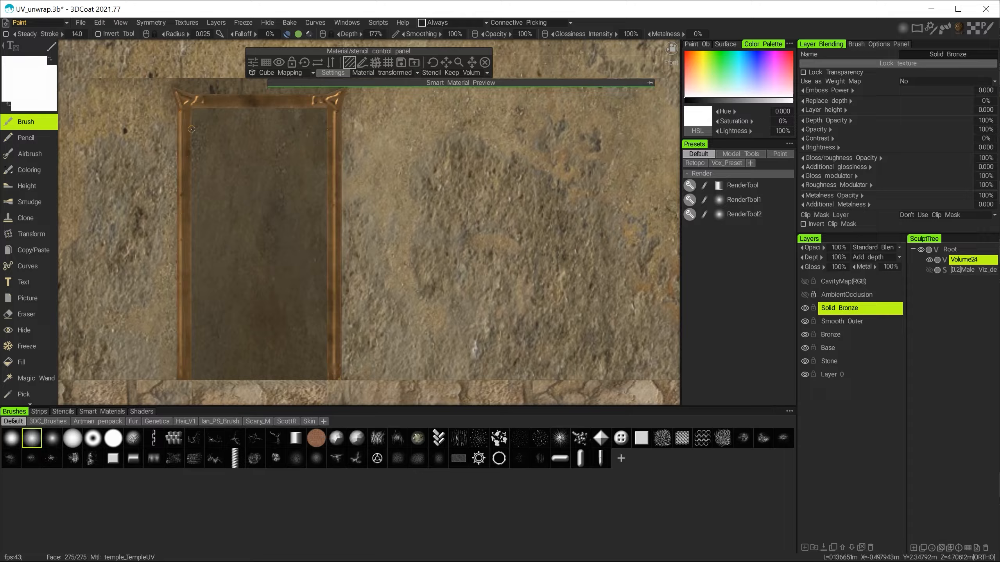
pyautogui.click(187, 278)
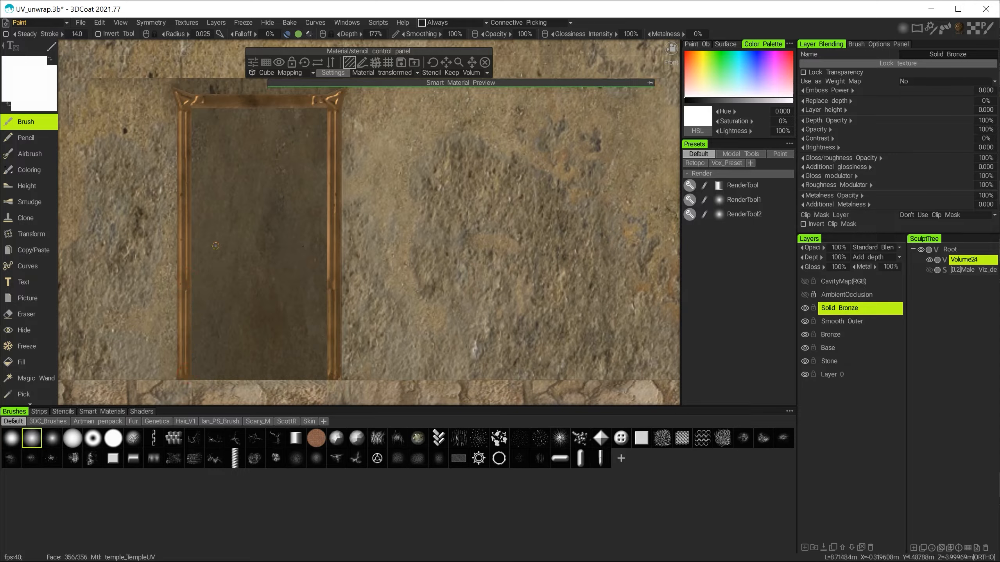
# Step: Return the brush to freehand strokes, set its radius to 0.045 and emboss ornament along the side faces of the door frame
pyautogui.keyDown('alt'); pyautogui.moveTo(216, 246); pyautogui.dragTo(322, 213, button='right'); pyautogui.keyUp('alt')
pyautogui.moveTo(223, 181)
pyautogui.keyDown('alt'); pyautogui.mouseDown()
pyautogui.moveTo(306, 206)
pyautogui.moveTo(236, 219)
pyautogui.moveTo(223, 201)
pyautogui.moveTo(263, 194)
pyautogui.mouseUp(); pyautogui.keyUp('alt')
pyautogui.click(67, 47)
pyautogui.scroll(3, 154, 187)
pyautogui.moveTo(222, 126)
pyautogui.keyDown('alt'); pyautogui.mouseDown()
pyautogui.moveTo(404, 214)
pyautogui.moveTo(327, 295)
pyautogui.moveTo(291, 200)
pyautogui.moveTo(313, 160)
pyautogui.moveTo(257, 162)
pyautogui.mouseUp(); pyautogui.keyUp('alt')
pyautogui.keyDown('alt'); pyautogui.moveTo(249, 210); pyautogui.dragTo(191, 169); pyautogui.keyUp('alt')
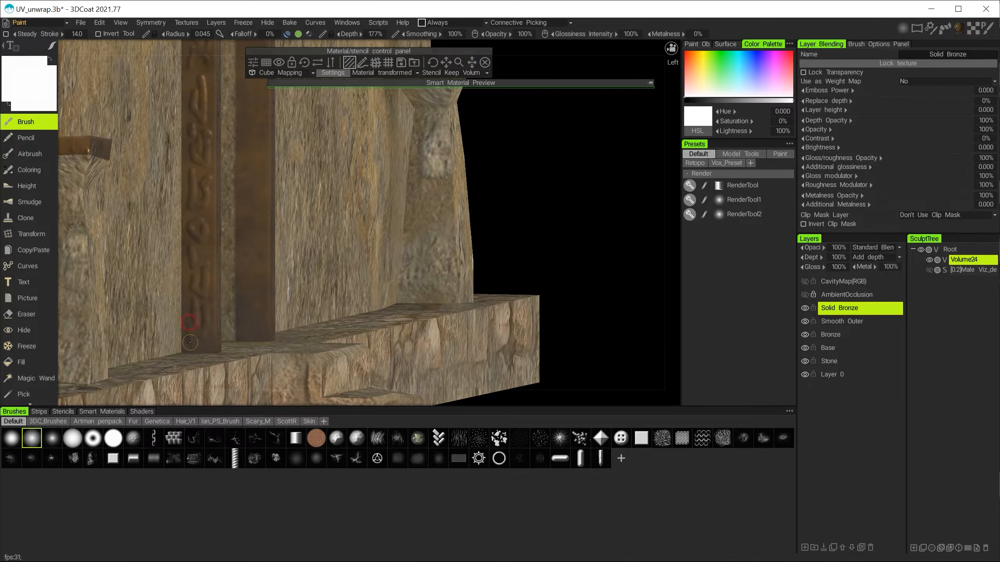
pyautogui.moveTo(189, 338)
pyautogui.keyDown('alt'); pyautogui.mouseDown()
pyautogui.moveTo(241, 289)
pyautogui.moveTo(132, 181)
pyautogui.mouseUp(); pyautogui.keyUp('alt')
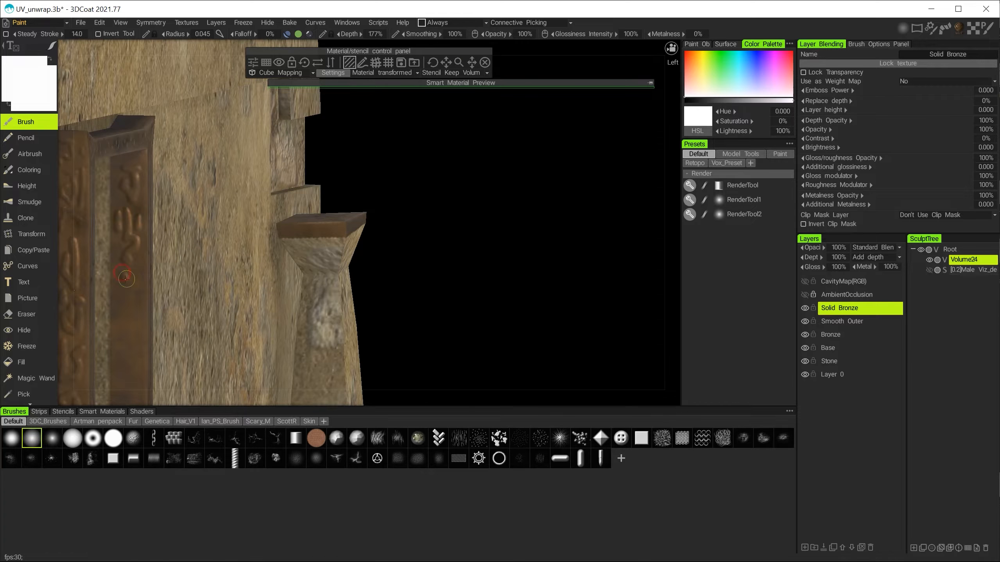
pyautogui.keyDown('alt'); pyautogui.moveTo(126, 275); pyautogui.dragTo(142, 216); pyautogui.keyUp('alt')
pyautogui.keyDown('alt'); pyautogui.moveTo(145, 287); pyautogui.dragTo(168, 221); pyautogui.keyUp('alt')
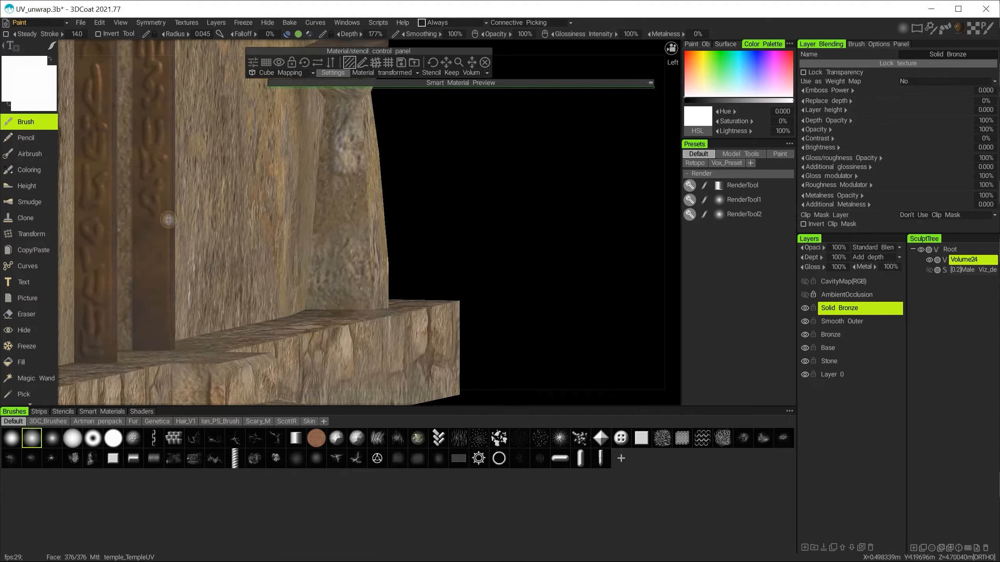
# Step: Set the brush radius to 0.029 and outline a rectangular border on top of the side post's bronze cap
pyautogui.moveTo(162, 320)
pyautogui.keyDown('alt'); pyautogui.mouseDown()
pyautogui.moveTo(436, 262)
pyautogui.moveTo(470, 232)
pyautogui.moveTo(295, 244)
pyautogui.moveTo(358, 266)
pyautogui.moveTo(315, 223)
pyautogui.moveTo(351, 219)
pyautogui.moveTo(483, 348)
pyautogui.moveTo(204, 287)
pyautogui.moveTo(375, 285)
pyautogui.moveTo(538, 340)
pyautogui.moveTo(262, 246)
pyautogui.mouseUp(); pyautogui.keyUp('alt')
pyautogui.press('s')
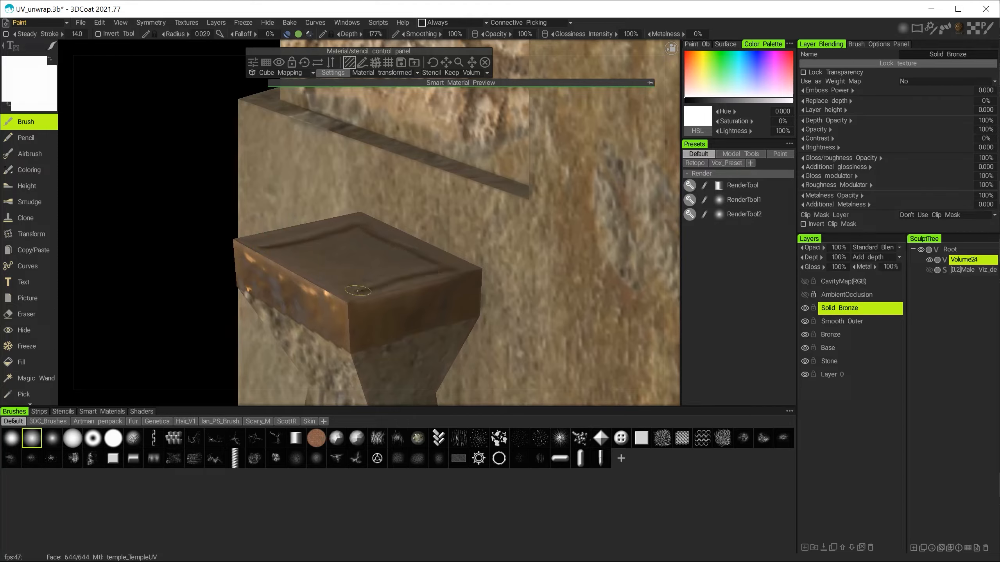
pyautogui.keyDown('alt'); pyautogui.moveTo(413, 197); pyautogui.dragTo(375, 232); pyautogui.keyUp('alt')
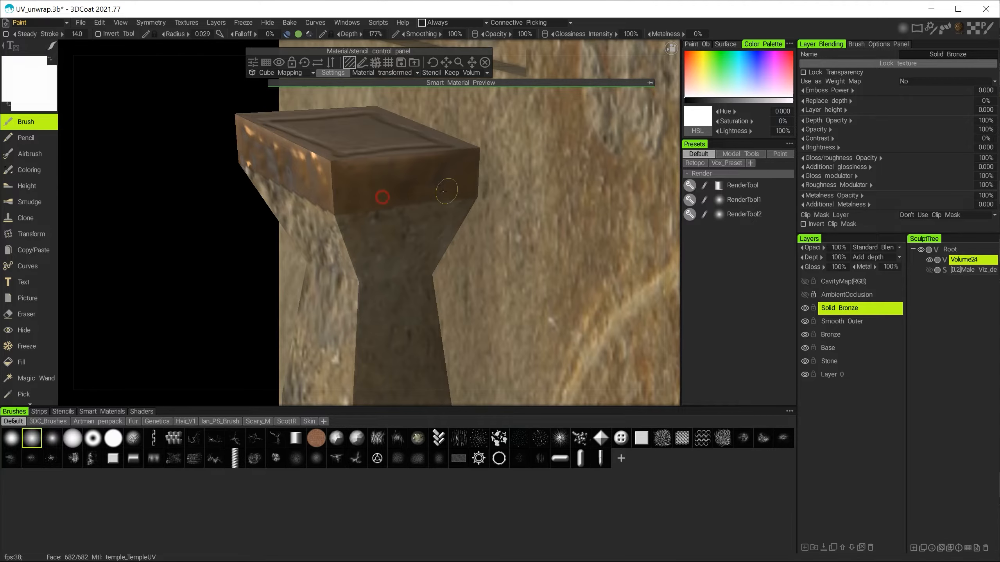
# Step: Switch to the Render room, examine the lit bronze relief in perspective and toggle Realtime Render
pyautogui.keyDown('alt'); pyautogui.moveTo(456, 168); pyautogui.dragTo(342, 271); pyautogui.keyUp('alt')
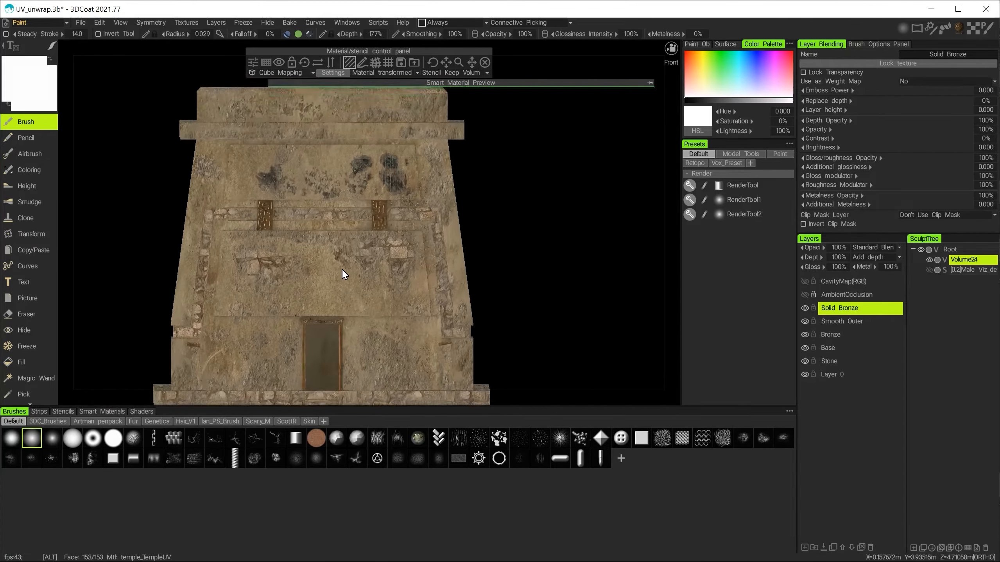
pyautogui.click(35, 23)
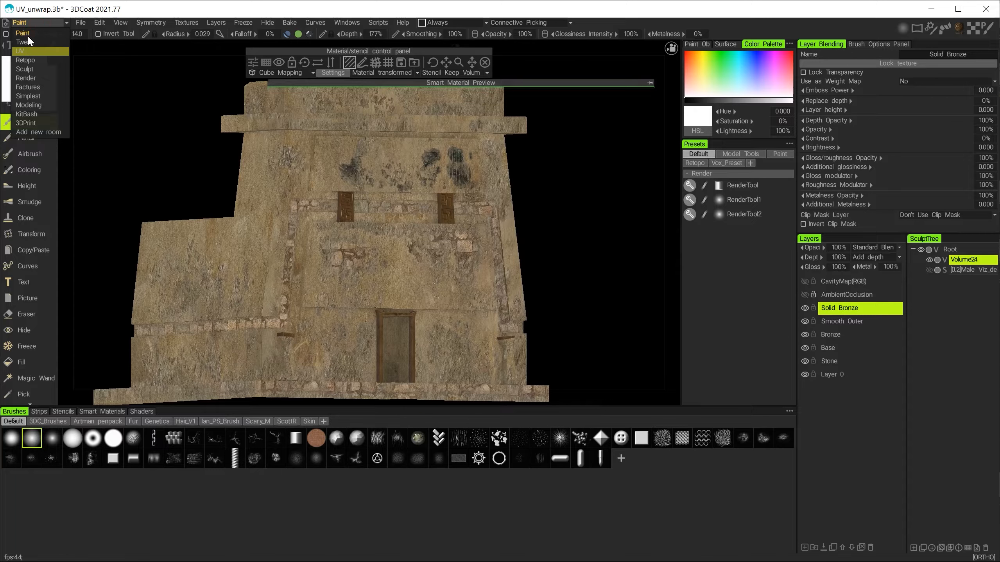
pyautogui.click(41, 78)
pyautogui.keyDown('alt'); pyautogui.moveTo(512, 299); pyautogui.dragTo(571, 384, button='right'); pyautogui.keyUp('alt')
pyautogui.keyDown('alt'); pyautogui.moveTo(562, 286); pyautogui.dragTo(579, 224, button='middle'); pyautogui.keyUp('alt')
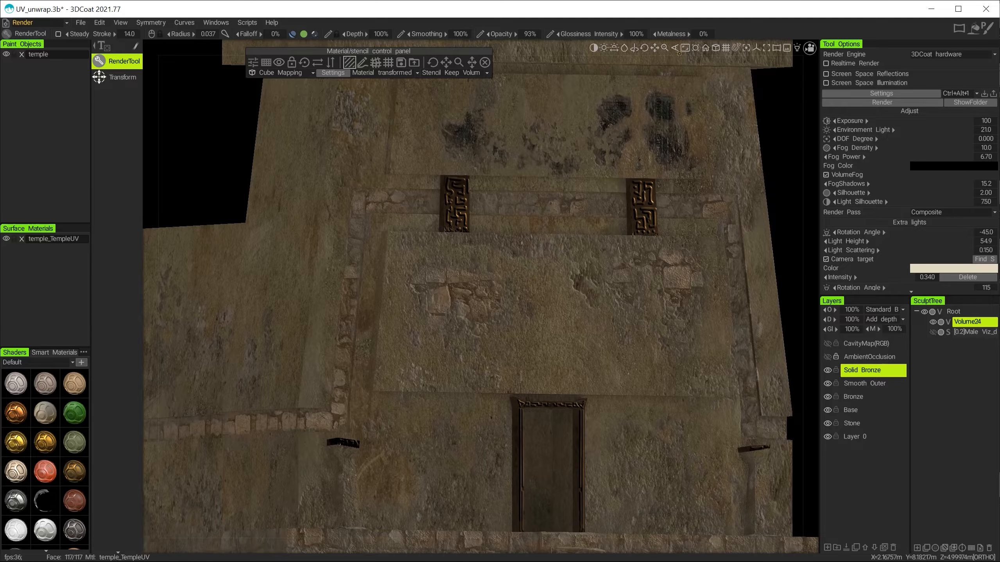
pyautogui.keyDown('alt'); pyautogui.moveTo(716, 48); pyautogui.dragTo(567, 238); pyautogui.keyUp('alt')
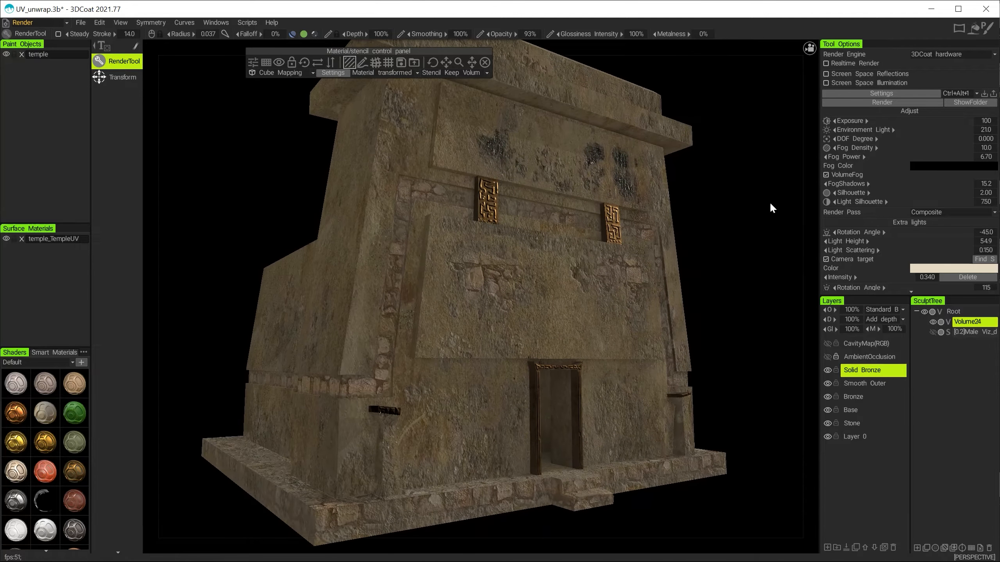
pyautogui.click(826, 65)
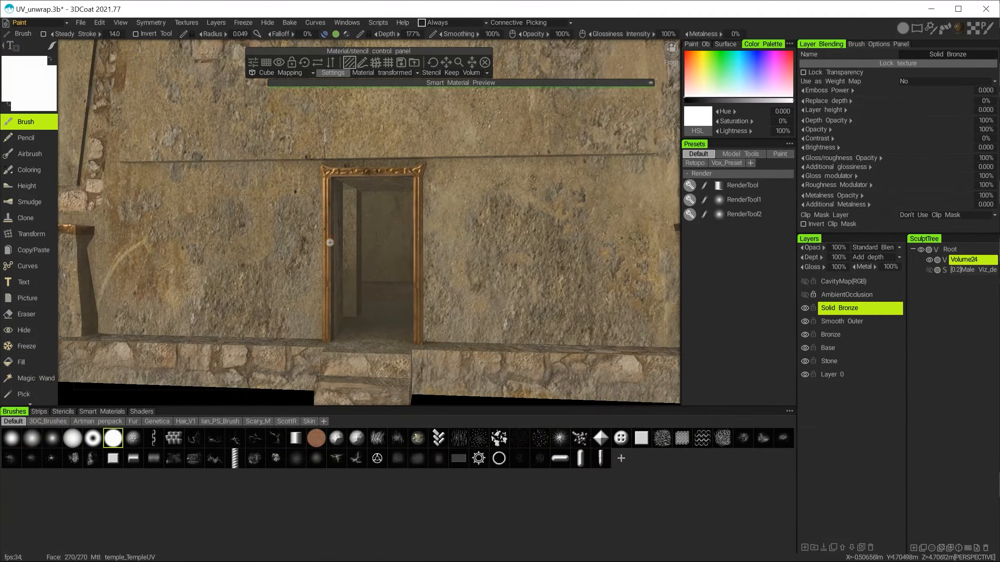
# Step: Check that X-axis mirror symmetry is enabled and paint branching raised bronze vines on the wall around the doorway's upper corners
pyautogui.hotkey('ctrl', 's')
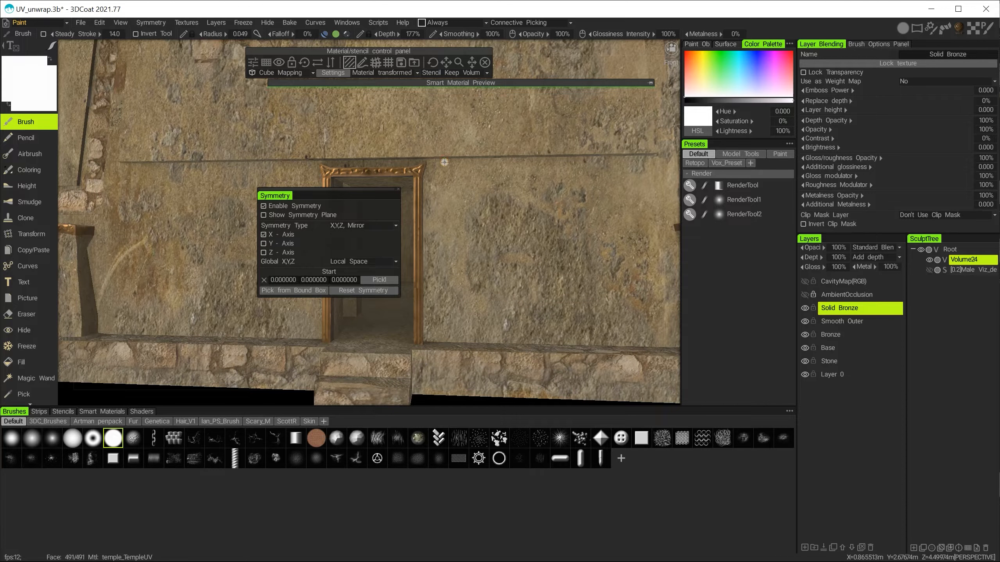
pyautogui.scroll(5, 334, 202)
pyautogui.scroll(-5, 400, 224)
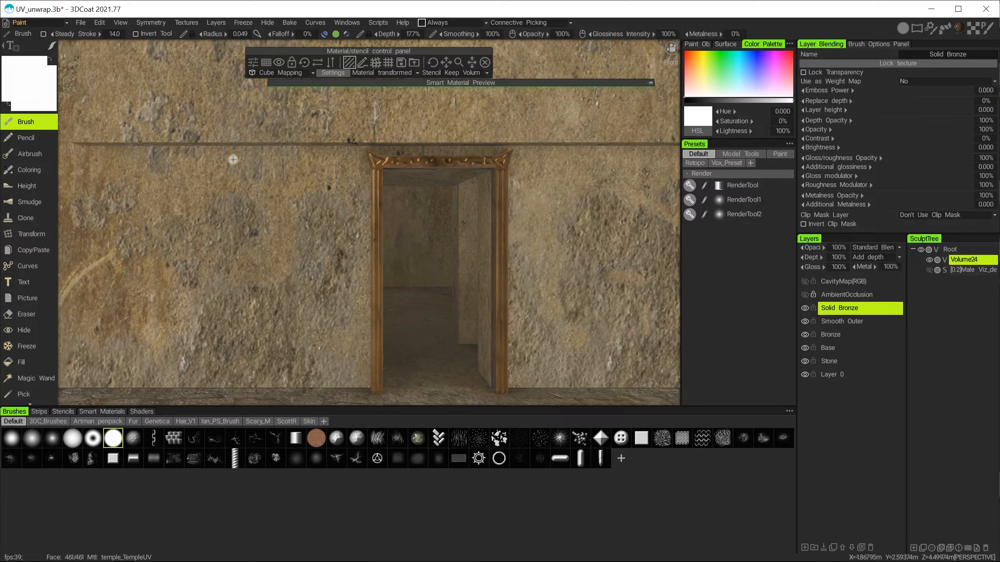
pyautogui.moveTo(233, 159)
pyautogui.mouseDown()
pyautogui.moveTo(339, 177)
pyautogui.moveTo(357, 193)
pyautogui.mouseUp()
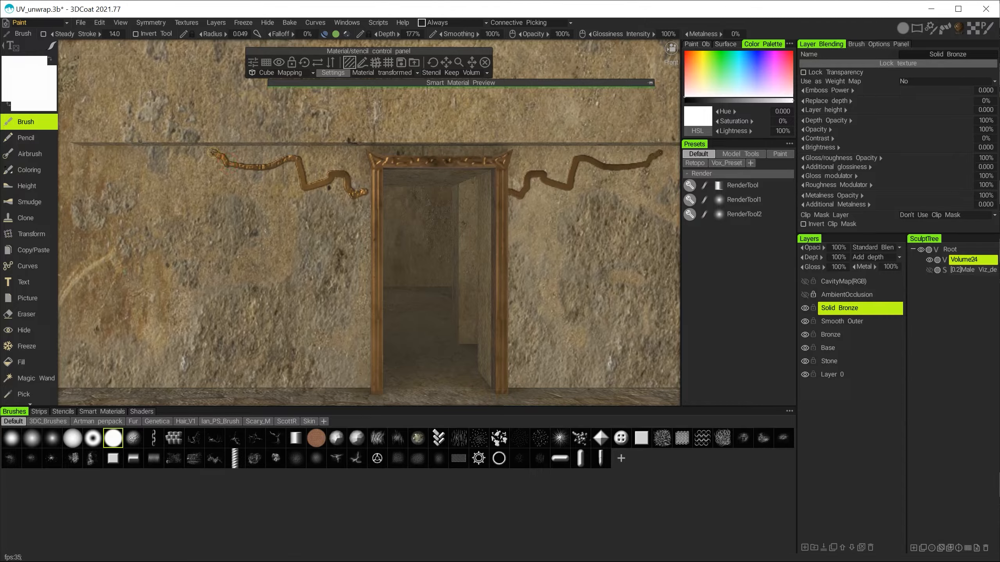
pyautogui.moveTo(285, 150)
pyautogui.mouseDown()
pyautogui.moveTo(315, 158)
pyautogui.moveTo(329, 175)
pyautogui.moveTo(357, 152)
pyautogui.mouseUp()
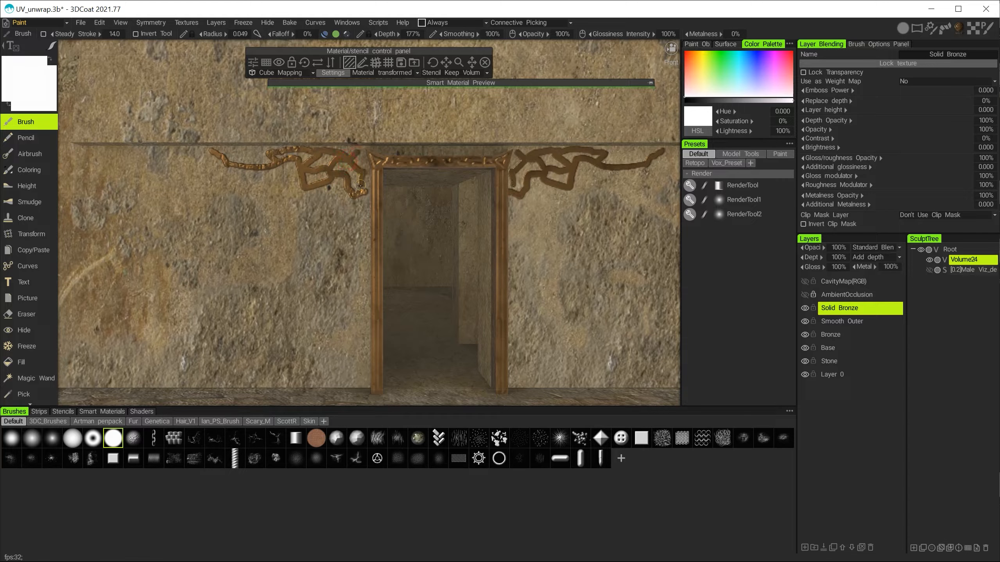
pyautogui.moveTo(353, 195); pyautogui.dragTo(337, 214)
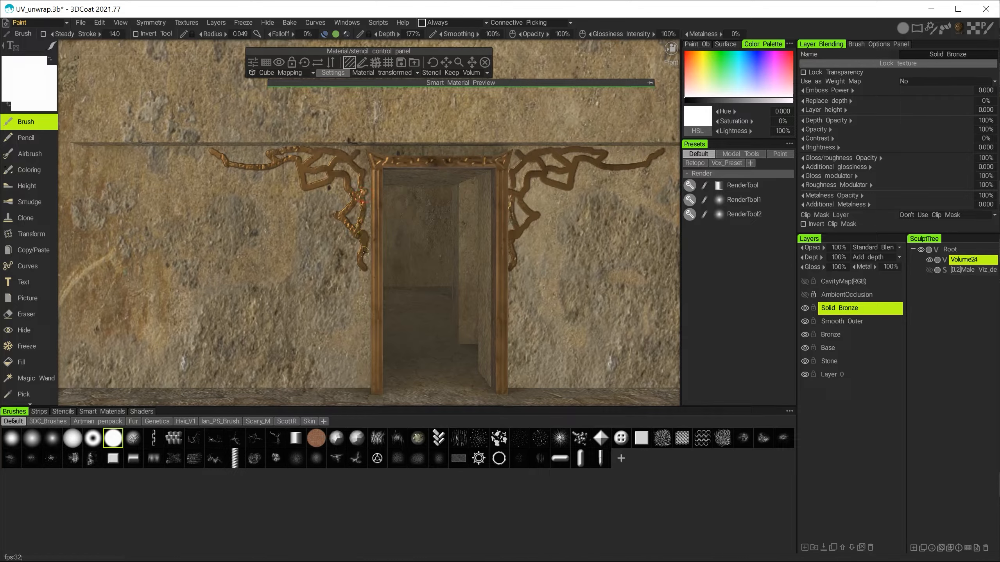
# Step: Set the brush radius to 0.031 and paint a second raised bronze branch above the outer end of the vine left of the doorway
pyautogui.keyDown('alt'); pyautogui.moveTo(397, 198); pyautogui.dragTo(335, 197); pyautogui.keyUp('alt')
pyautogui.keyDown('alt'); pyautogui.moveTo(334, 197); pyautogui.dragTo(310, 221, button='right'); pyautogui.keyUp('alt')
pyautogui.keyDown('alt'); pyautogui.moveTo(310, 221); pyautogui.dragTo(332, 199); pyautogui.keyUp('alt')
pyautogui.keyDown('alt'); pyautogui.moveTo(333, 199); pyautogui.dragTo(449, 297, button='right'); pyautogui.keyUp('alt')
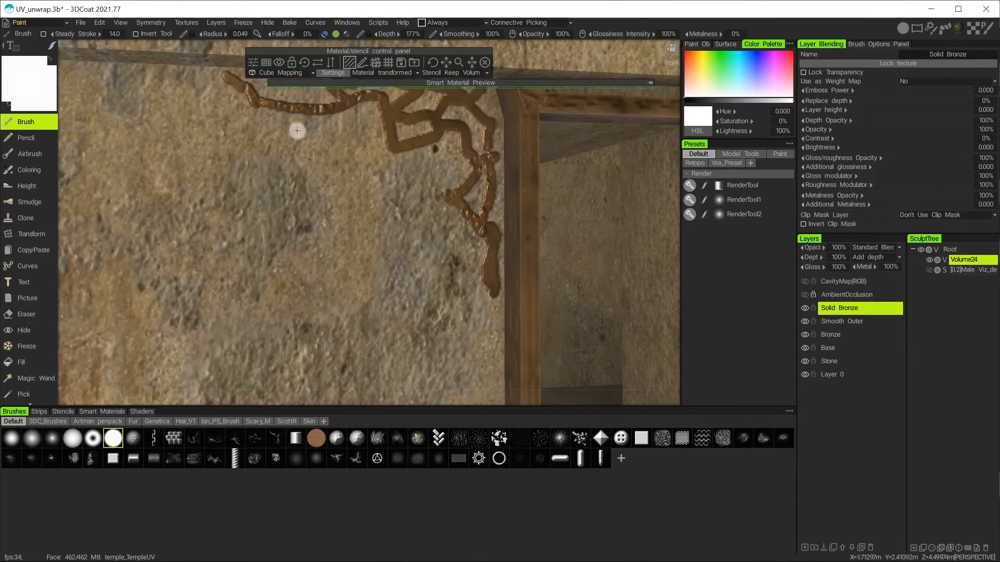
pyautogui.moveTo(297, 129)
pyautogui.keyDown('alt'); pyautogui.mouseDown(button='middle')
pyautogui.moveTo(356, 229)
pyautogui.moveTo(349, 244)
pyautogui.mouseUp(button='middle'); pyautogui.keyUp('alt')
pyautogui.moveTo(283, 272); pyautogui.dragTo(278, 273, button='right')
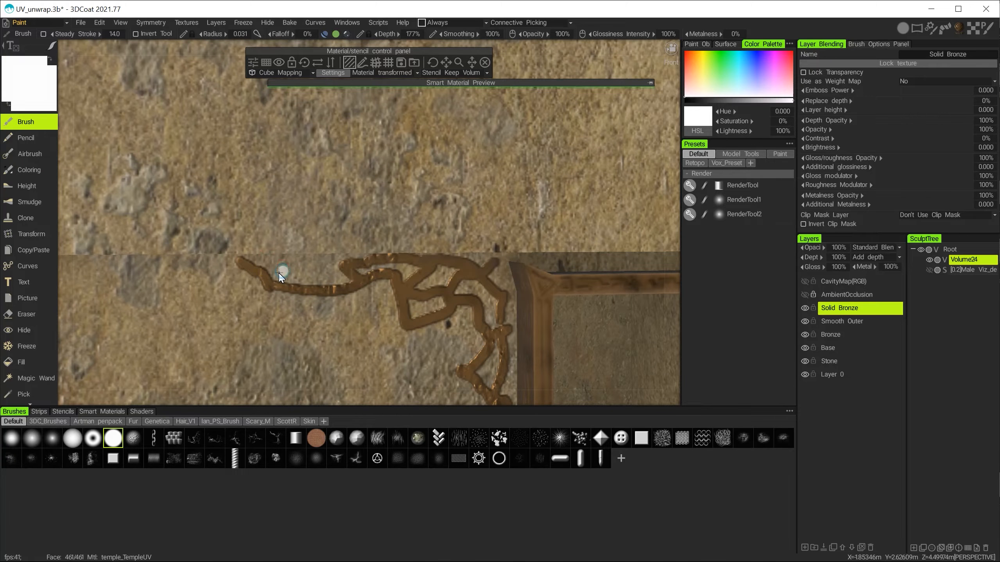
pyautogui.moveTo(267, 269); pyautogui.dragTo(347, 272)
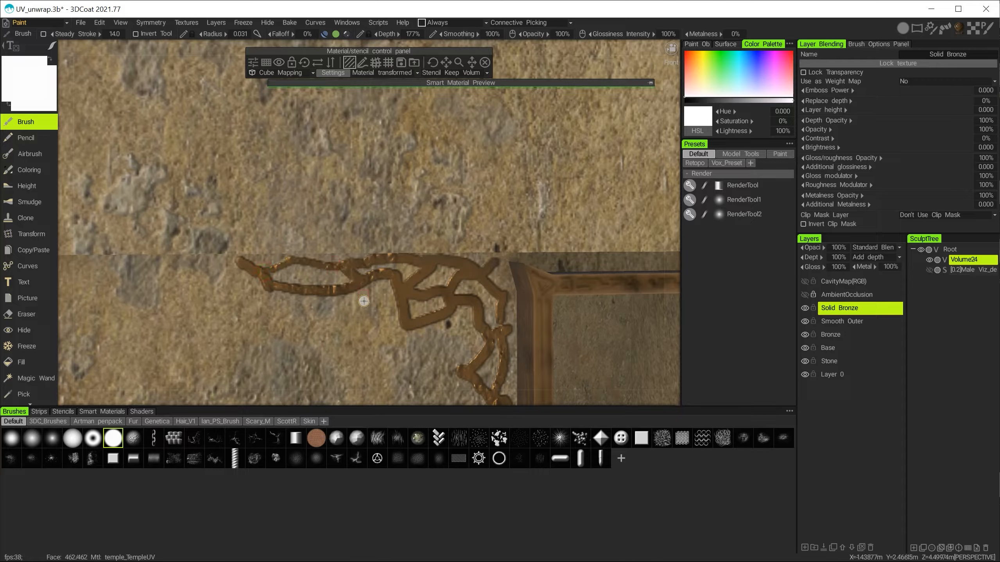
# Step: Reduce the brush radius to 0.019 and paint thin connecting tendrils below and between the main vines near the doorway corner
pyautogui.moveTo(372, 301); pyautogui.dragTo(369, 301, button='right')
pyautogui.moveTo(347, 290)
pyautogui.mouseDown()
pyautogui.moveTo(383, 308)
pyautogui.moveTo(374, 309)
pyautogui.mouseUp()
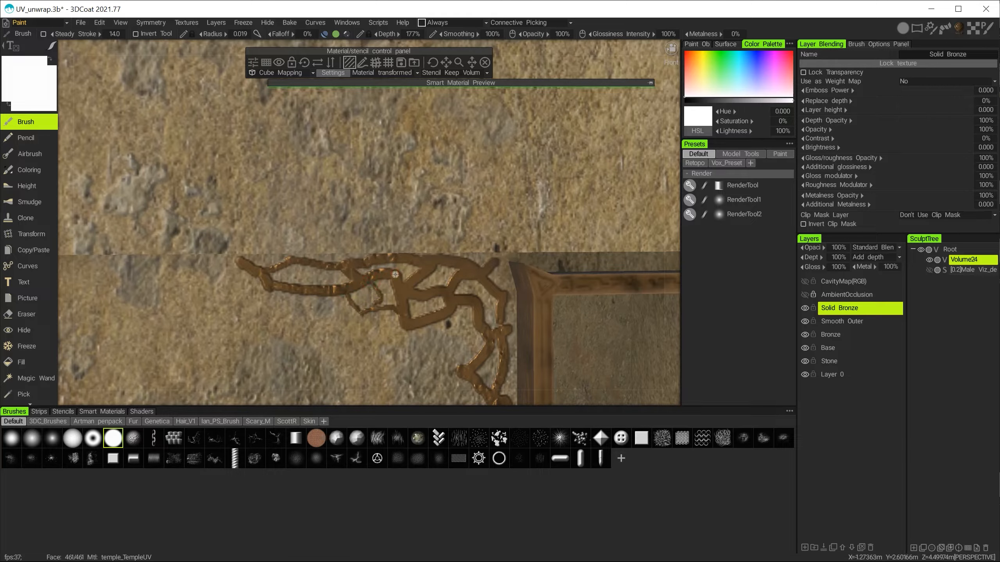
pyautogui.moveTo(396, 271)
pyautogui.mouseDown()
pyautogui.moveTo(408, 262)
pyautogui.moveTo(435, 289)
pyautogui.moveTo(464, 283)
pyautogui.moveTo(472, 294)
pyautogui.moveTo(424, 305)
pyautogui.moveTo(424, 316)
pyautogui.mouseUp()
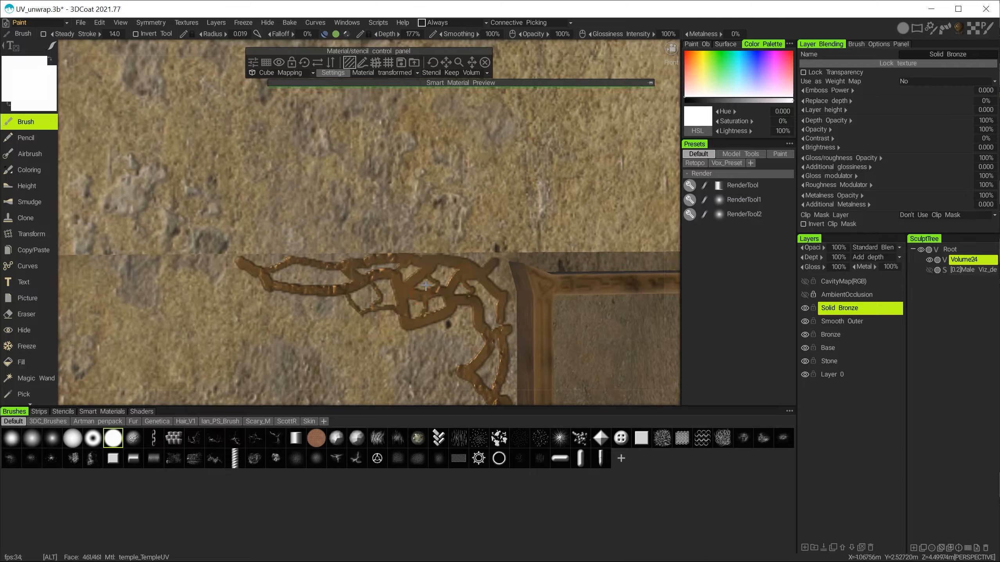
# Step: Extend the raised vines outward beneath the wall ledge with brush radius 0.057, adding branches and lowering the radius to 0.038 and depth to 144%
pyautogui.keyDown('alt'); pyautogui.moveTo(423, 316); pyautogui.dragTo(408, 271, button='right'); pyautogui.keyUp('alt')
pyautogui.keyDown('alt'); pyautogui.moveTo(408, 270); pyautogui.dragTo(386, 259); pyautogui.keyUp('alt')
pyautogui.keyDown('alt'); pyautogui.moveTo(386, 259); pyautogui.dragTo(376, 278, button='right'); pyautogui.keyUp('alt')
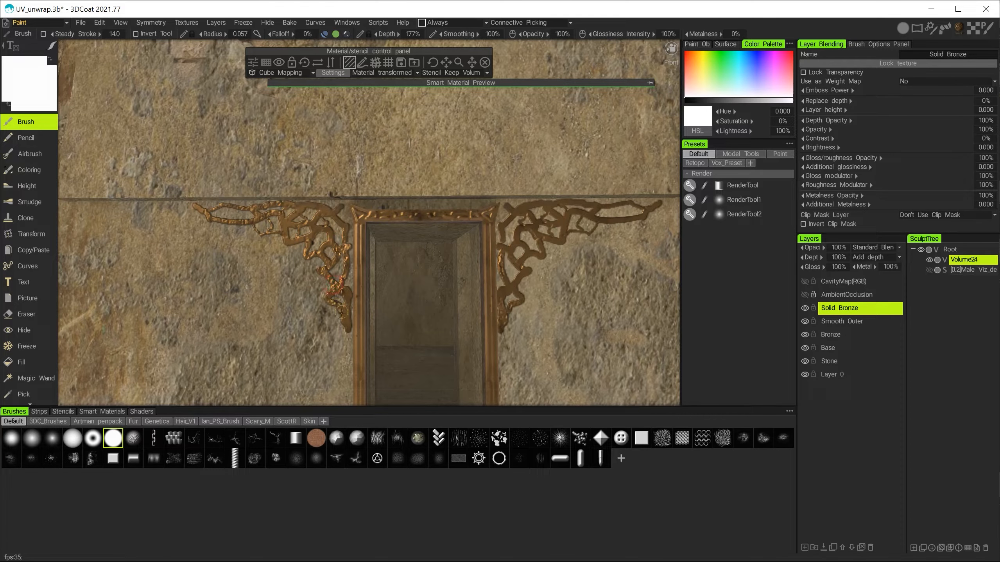
pyautogui.moveTo(165, 164)
pyautogui.mouseDown(button='middle')
pyautogui.moveTo(351, 201)
pyautogui.moveTo(367, 214)
pyautogui.mouseUp(button='middle')
pyautogui.moveTo(296, 254)
pyautogui.mouseDown(button='middle')
pyautogui.moveTo(357, 229)
pyautogui.moveTo(328, 214)
pyautogui.mouseUp(button='middle')
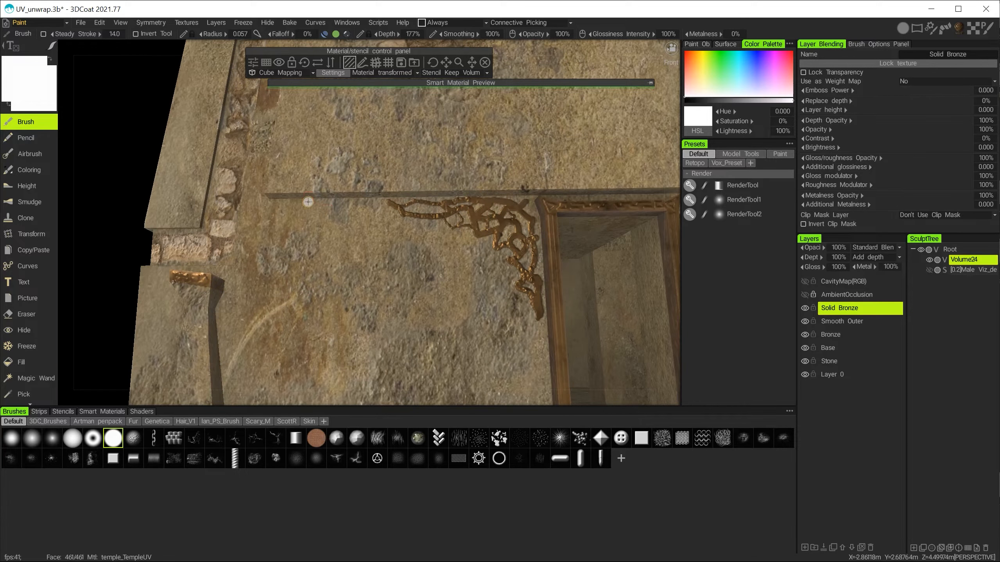
pyautogui.moveTo(307, 203); pyautogui.dragTo(329, 208)
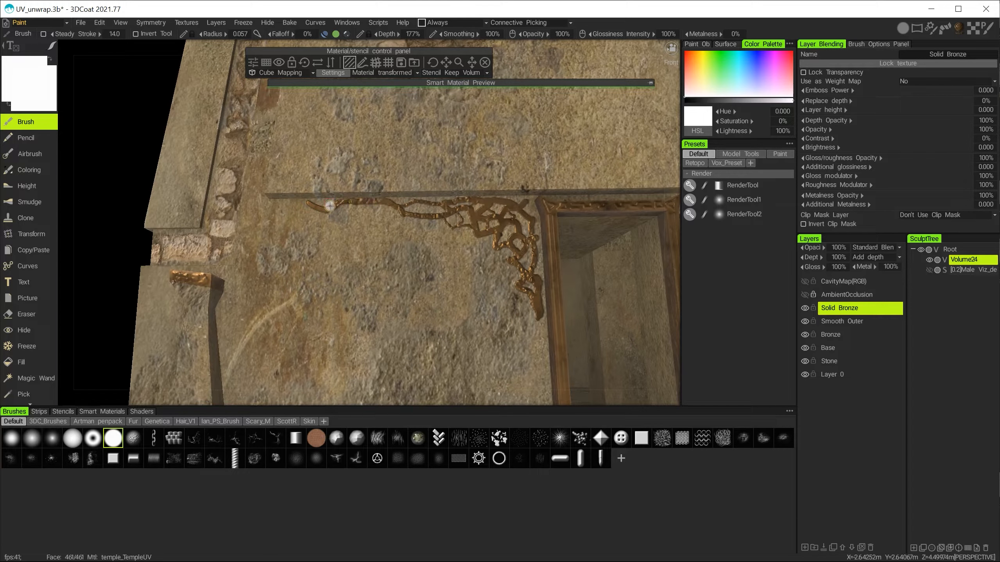
pyautogui.moveTo(384, 205); pyautogui.dragTo(422, 222)
pyautogui.press('-')
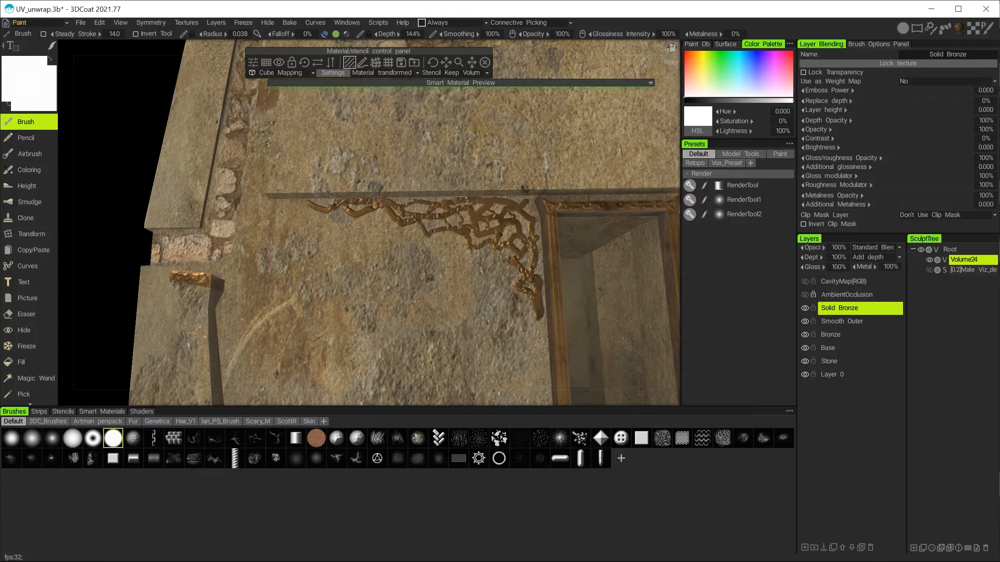
# Step: Examine the vine ornament around the doorway and the bronze panels above it from close up and from a distance
pyautogui.keyDown('alt'); pyautogui.moveTo(500, 248); pyautogui.dragTo(330, 213, button='right'); pyautogui.keyUp('alt')
pyautogui.keyDown('alt'); pyautogui.moveTo(330, 212); pyautogui.dragTo(457, 276); pyautogui.keyUp('alt')
pyautogui.keyDown('alt'); pyautogui.moveTo(456, 275); pyautogui.dragTo(425, 275, button='right'); pyautogui.keyUp('alt')
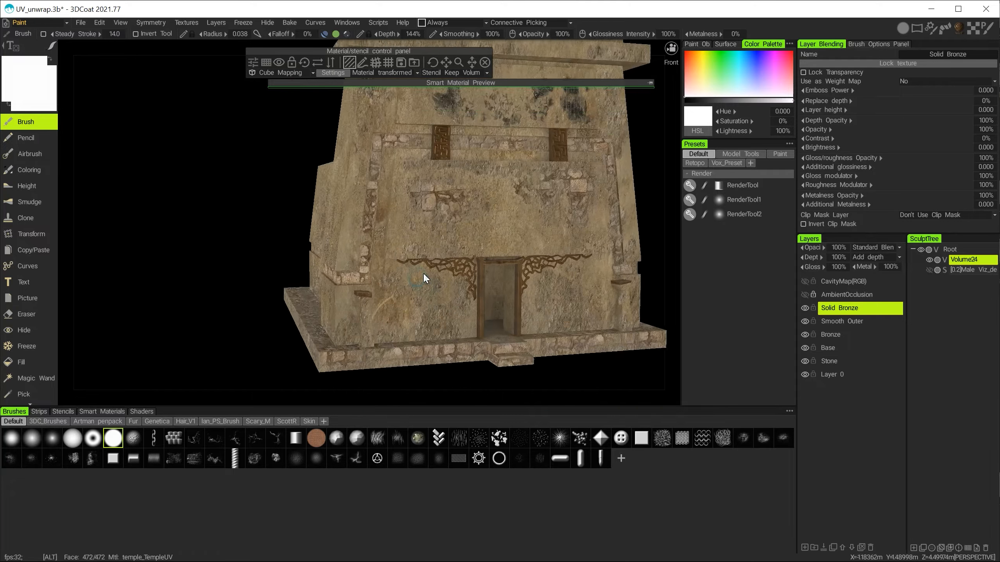
pyautogui.keyDown('alt'); pyautogui.moveTo(424, 273); pyautogui.dragTo(407, 319, button='middle'); pyautogui.keyUp('alt')
pyautogui.keyDown('alt'); pyautogui.moveTo(406, 319); pyautogui.dragTo(372, 225, button='right'); pyautogui.keyUp('alt')
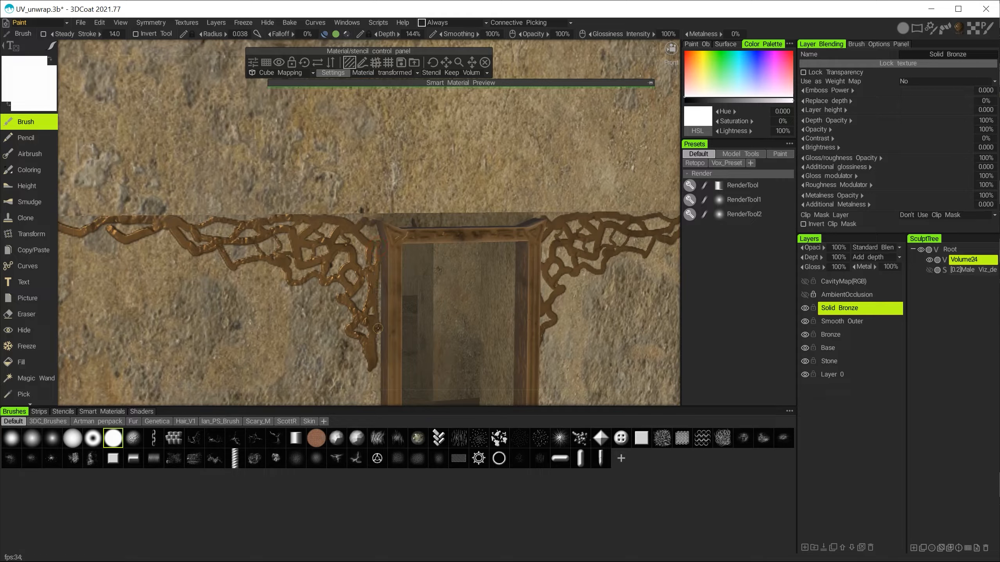
pyautogui.keyDown('alt'); pyautogui.moveTo(376, 357); pyautogui.dragTo(275, 260, button='right'); pyautogui.keyUp('alt')
pyautogui.keyDown('alt'); pyautogui.moveTo(276, 260); pyautogui.dragTo(416, 244); pyautogui.keyUp('alt')
pyautogui.keyDown('alt'); pyautogui.moveTo(417, 244); pyautogui.dragTo(394, 215, button='right'); pyautogui.keyUp('alt')
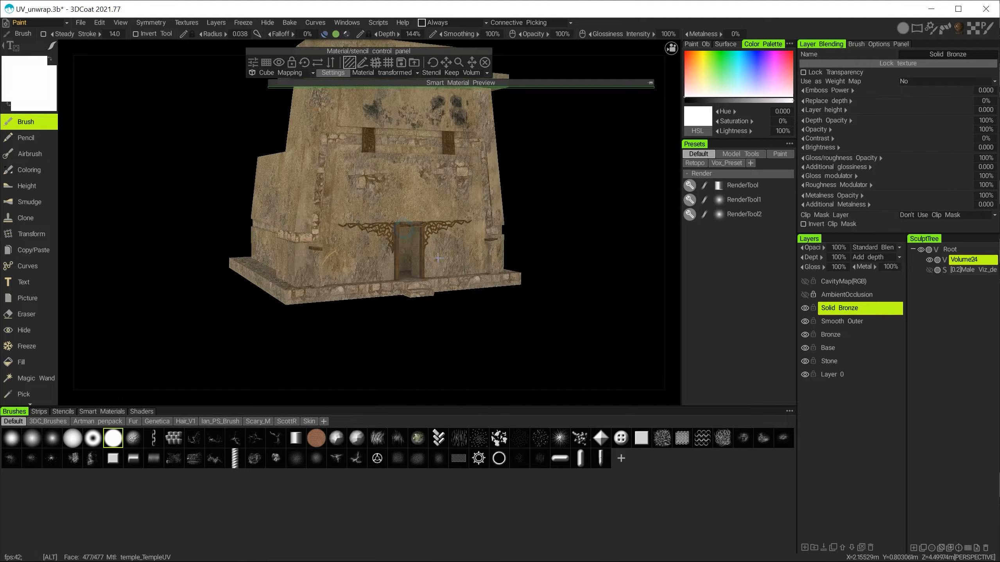
pyautogui.keyDown('alt'); pyautogui.moveTo(394, 214); pyautogui.dragTo(406, 279, button='middle'); pyautogui.keyUp('alt')
pyautogui.keyDown('alt'); pyautogui.moveTo(406, 280); pyautogui.dragTo(397, 260); pyautogui.keyUp('alt')
pyautogui.keyDown('alt'); pyautogui.moveTo(323, 235); pyautogui.dragTo(397, 284, button='right'); pyautogui.keyUp('alt')
pyautogui.keyDown('alt'); pyautogui.moveTo(398, 284); pyautogui.dragTo(518, 286, button='middle'); pyautogui.keyUp('alt')
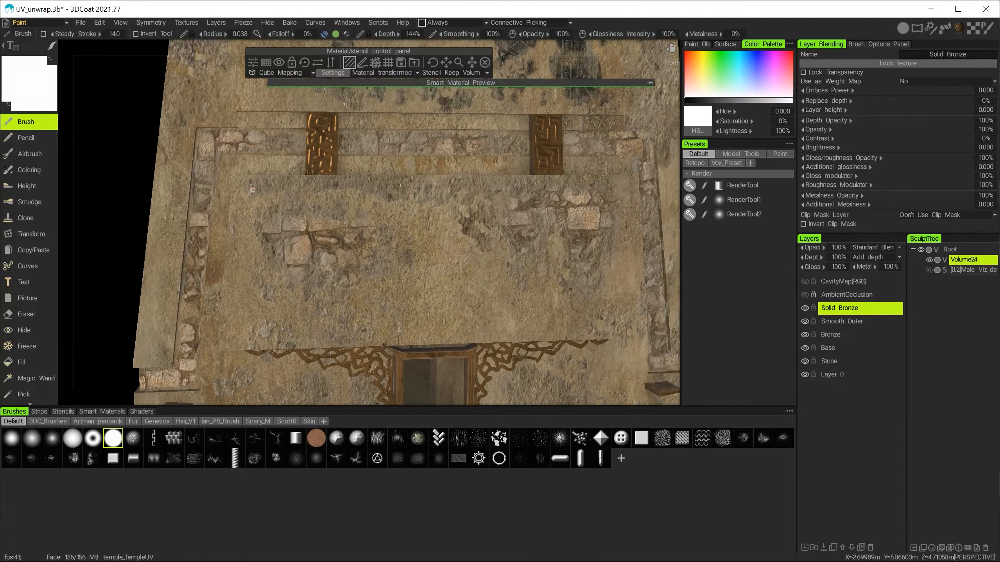
pyautogui.keyDown('alt'); pyautogui.moveTo(579, 226); pyautogui.dragTo(392, 184, button='right'); pyautogui.keyUp('alt')
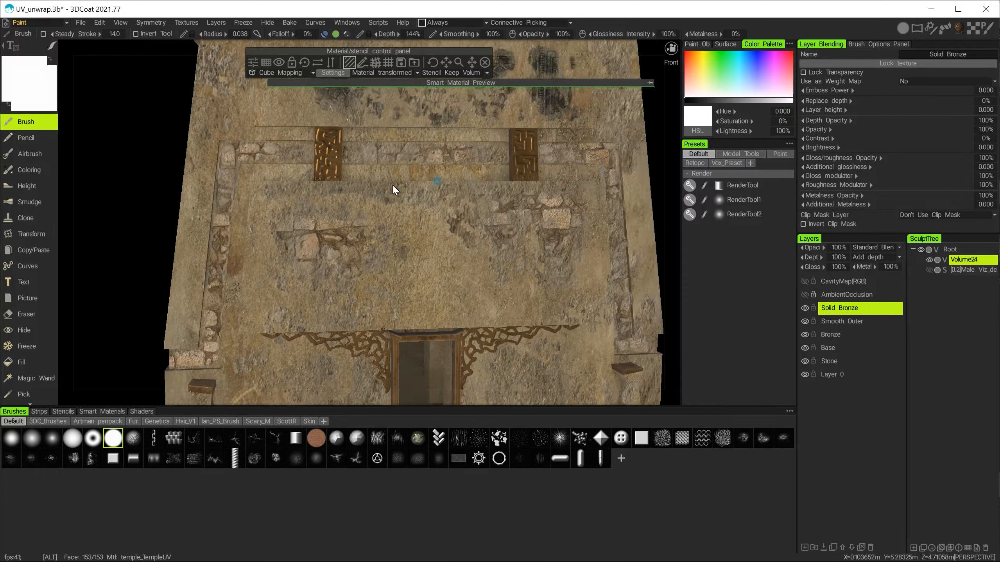
# Step: Load the first smart material of the Bricks set for the temple's rear roof
pyautogui.moveTo(392, 184)
pyautogui.keyDown('alt'); pyautogui.mouseDown()
pyautogui.moveTo(416, 226)
pyautogui.moveTo(469, 215)
pyautogui.moveTo(433, 202)
pyautogui.moveTo(406, 225)
pyautogui.moveTo(426, 233)
pyautogui.moveTo(418, 243)
pyautogui.moveTo(454, 202)
pyautogui.moveTo(351, 232)
pyautogui.moveTo(341, 217)
pyautogui.moveTo(446, 238)
pyautogui.moveTo(355, 269)
pyautogui.moveTo(383, 202)
pyautogui.moveTo(398, 212)
pyautogui.moveTo(361, 226)
pyautogui.moveTo(395, 240)
pyautogui.moveTo(360, 245)
pyautogui.moveTo(403, 214)
pyautogui.moveTo(429, 237)
pyautogui.moveTo(451, 203)
pyautogui.moveTo(389, 181)
pyautogui.mouseUp(); pyautogui.keyUp('alt')
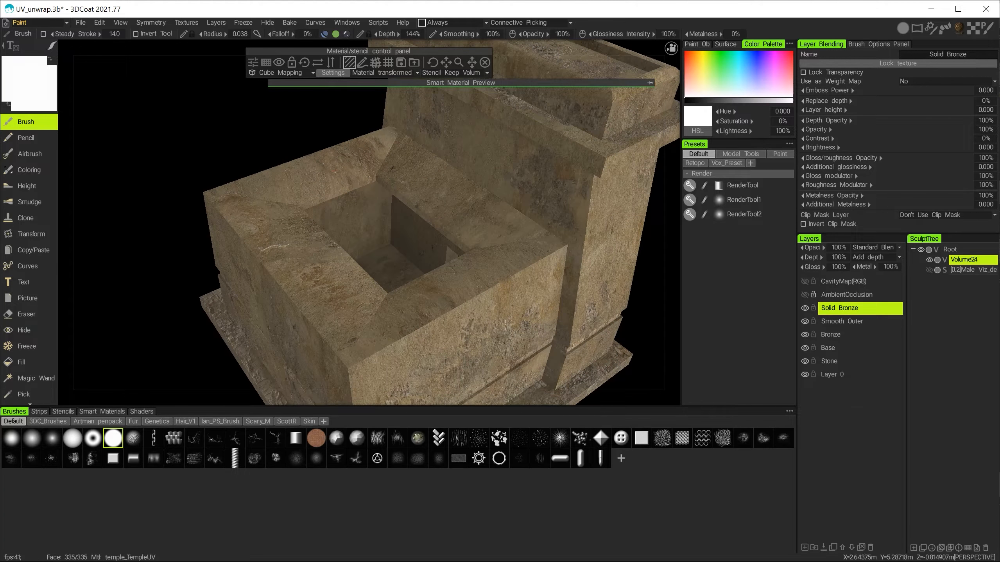
pyautogui.moveTo(363, 212)
pyautogui.keyDown('alt'); pyautogui.mouseDown()
pyautogui.moveTo(433, 209)
pyautogui.moveTo(320, 214)
pyautogui.moveTo(366, 218)
pyautogui.mouseUp(); pyautogui.keyUp('alt')
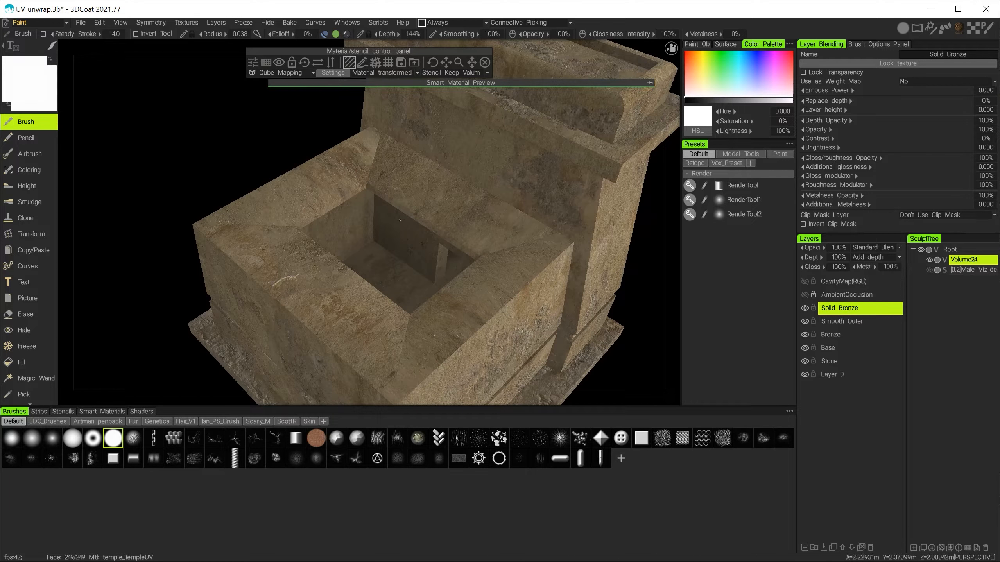
pyautogui.click(90, 411)
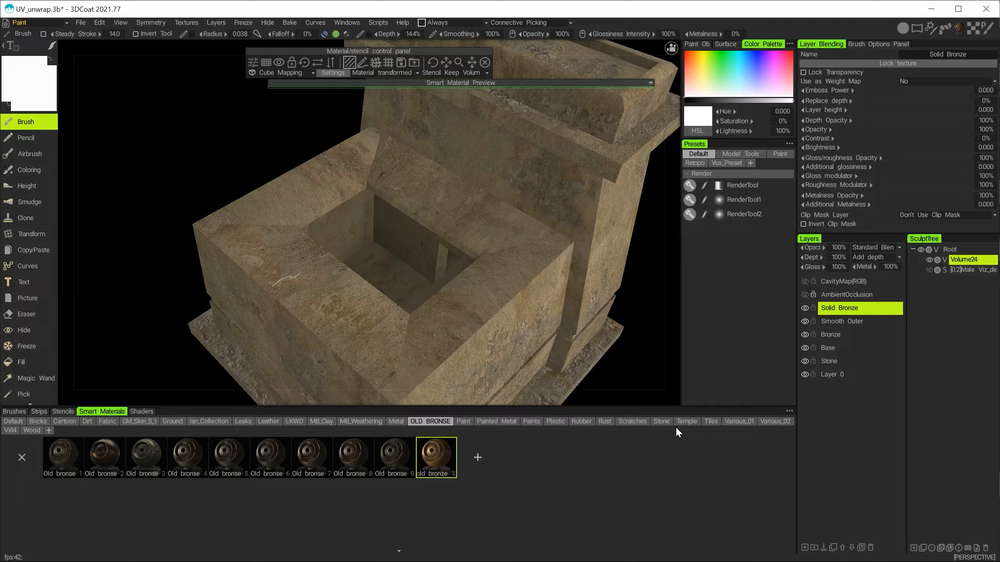
pyautogui.click(38, 421)
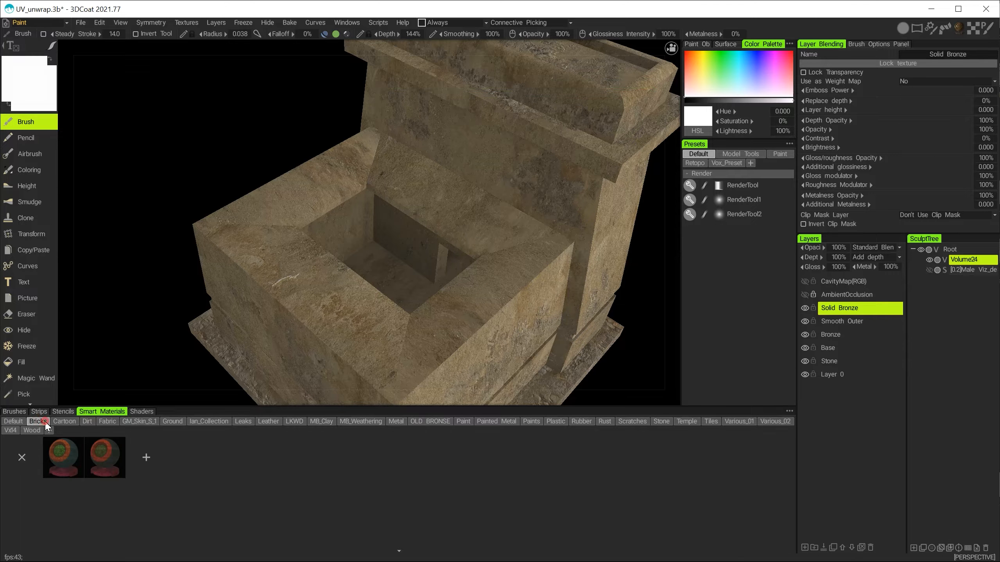
pyautogui.click(61, 453)
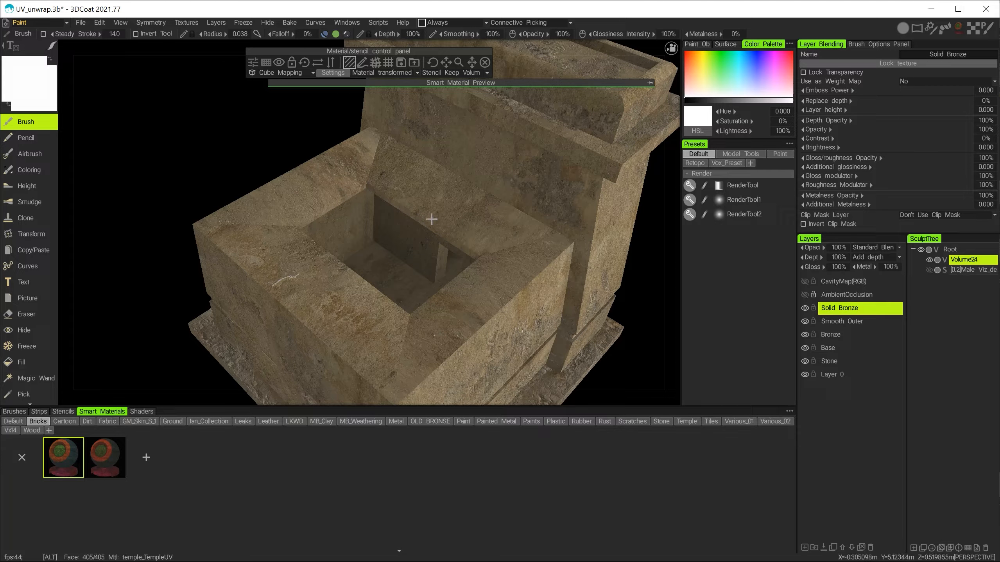
pyautogui.keyDown('alt'); pyautogui.moveTo(405, 206); pyautogui.dragTo(428, 193); pyautogui.keyUp('alt')
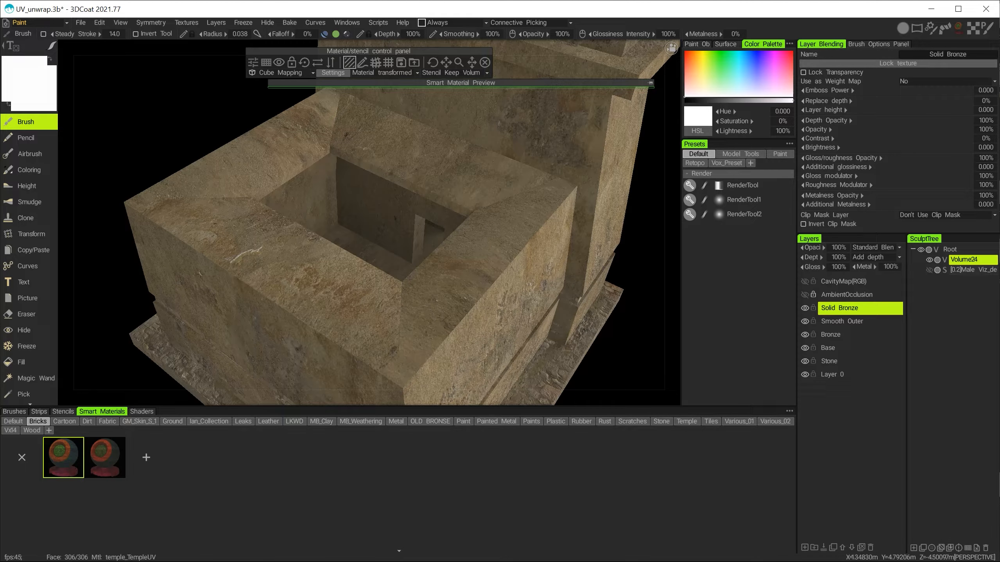
# Step: Try scaling the brick material under UV-Mapping and under Cube Mapping to compare the two projections
pyautogui.click(270, 73)
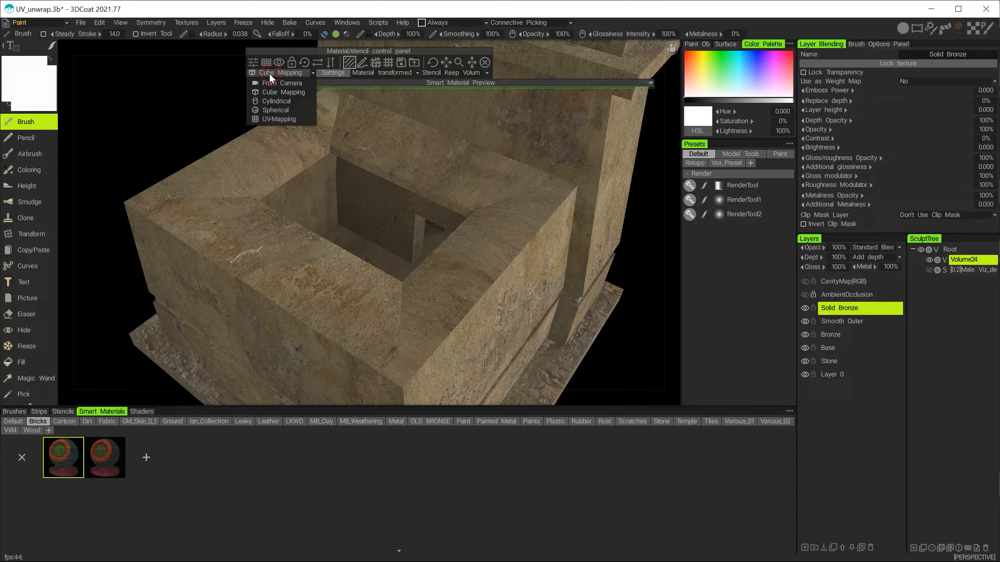
pyautogui.click(278, 118)
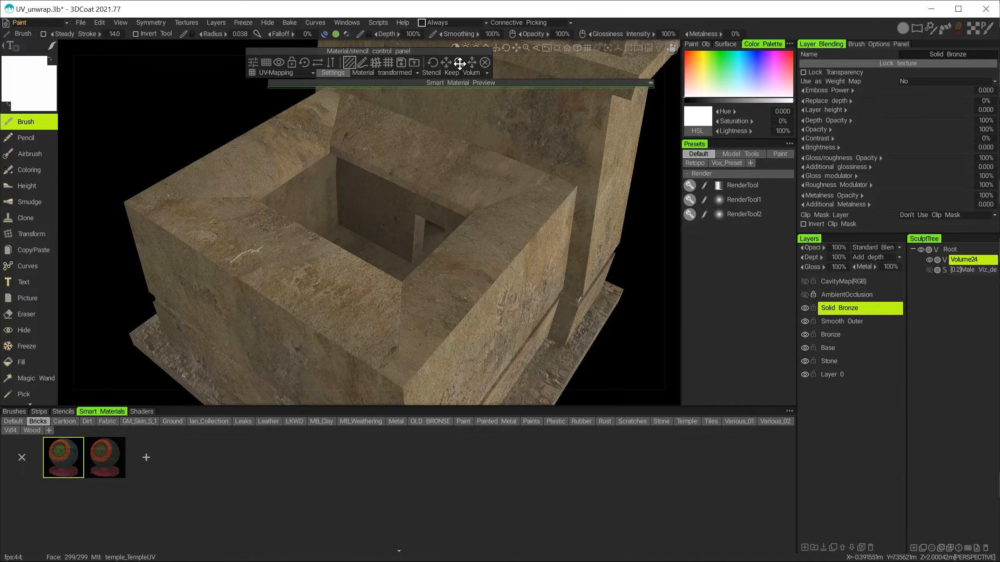
pyautogui.moveTo(459, 63); pyautogui.dragTo(468, 99)
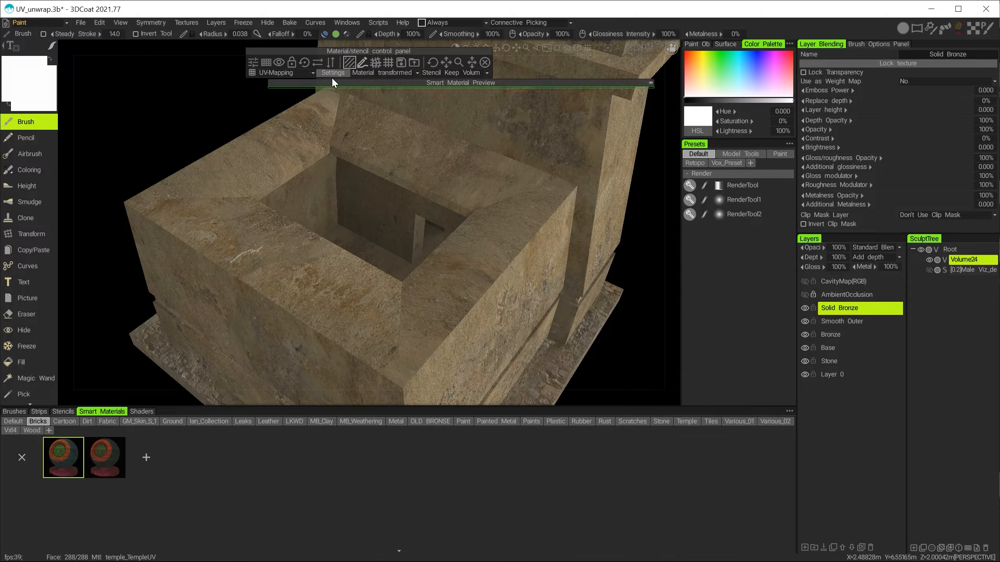
pyautogui.click(253, 72)
pyautogui.click(264, 93)
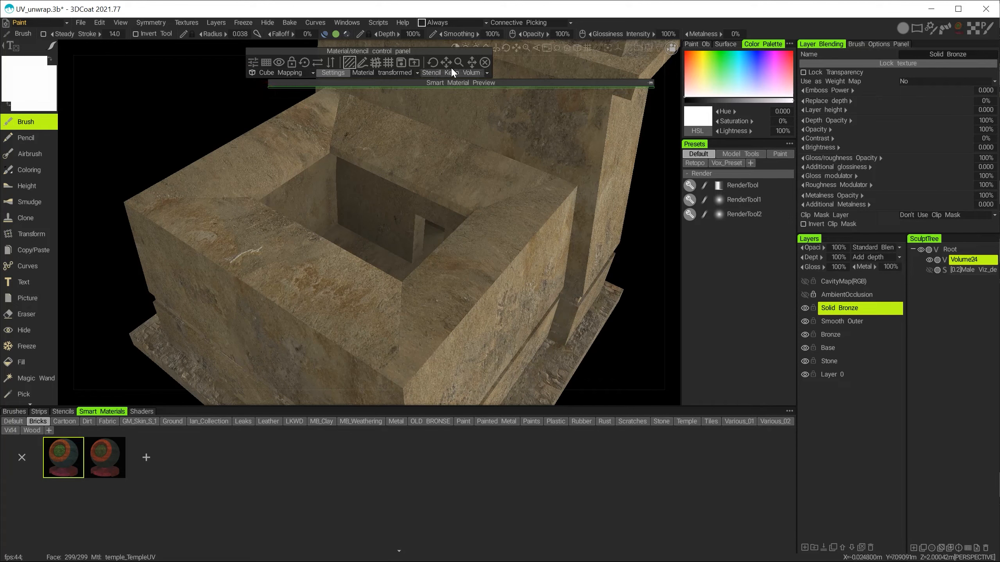
pyautogui.moveTo(465, 66); pyautogui.dragTo(232, 155)
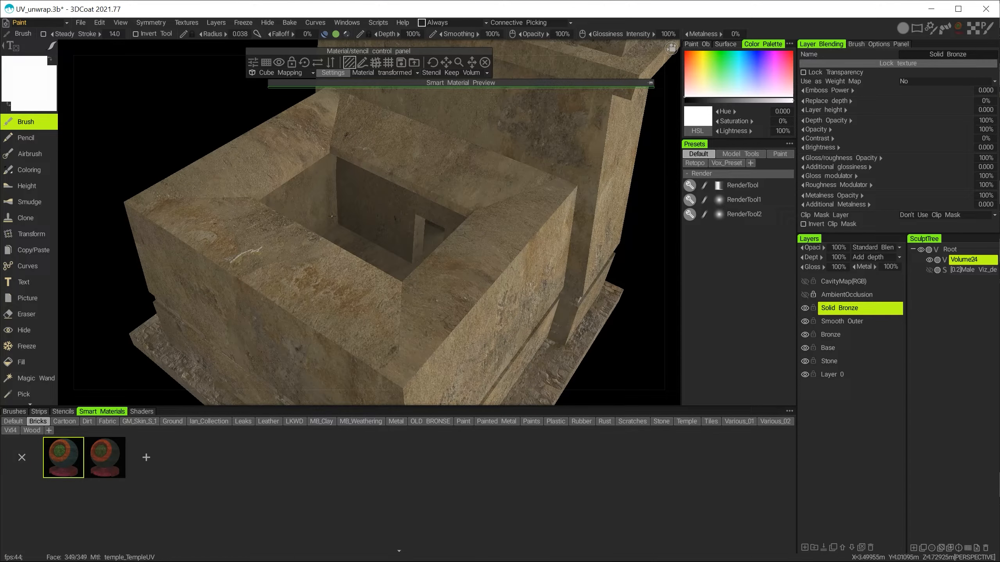
# Step: Set the brick material's projection to UV-Mapping and adjust the scale of its brick pattern against the preview on the temple
pyautogui.click(273, 73)
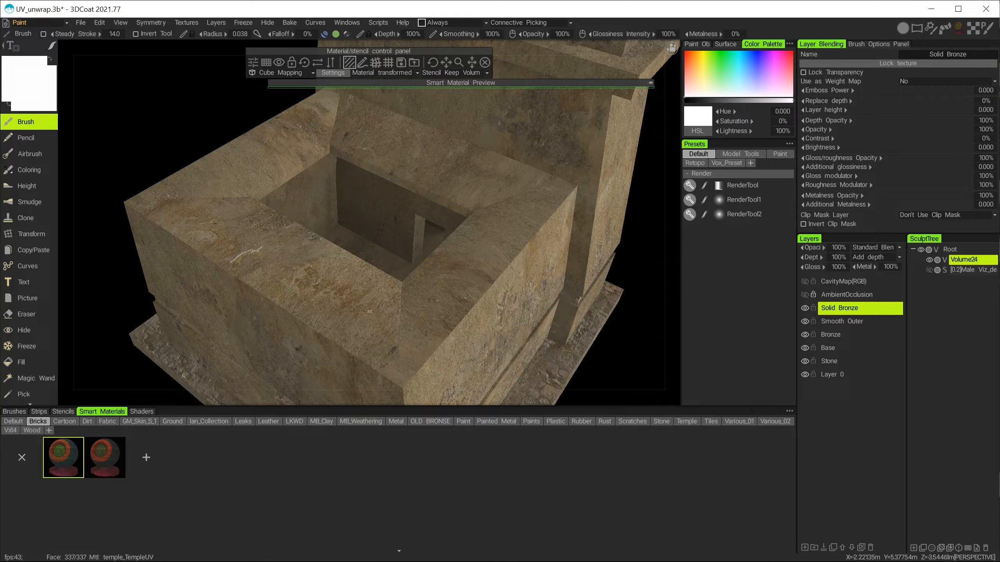
pyautogui.click(274, 73)
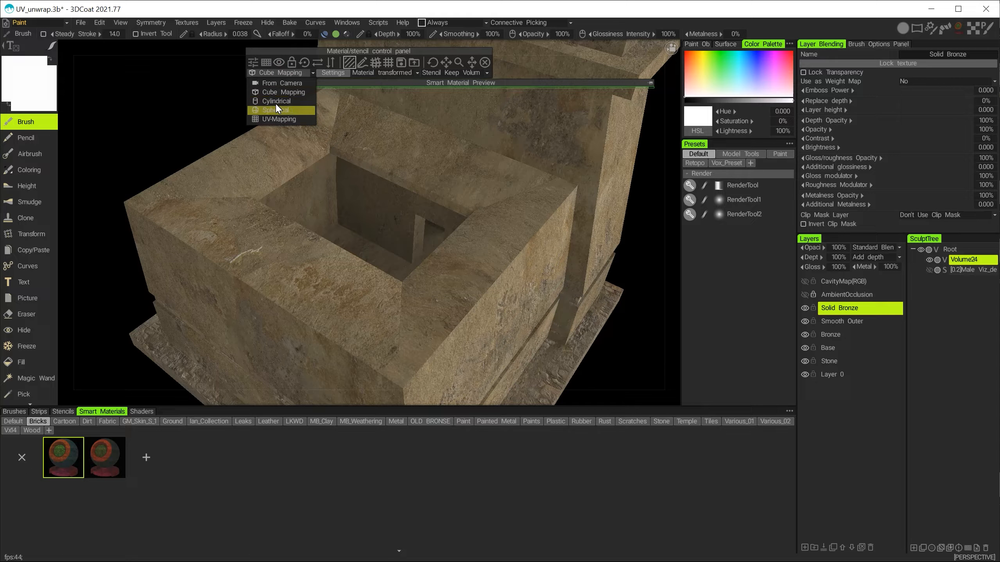
pyautogui.click(275, 117)
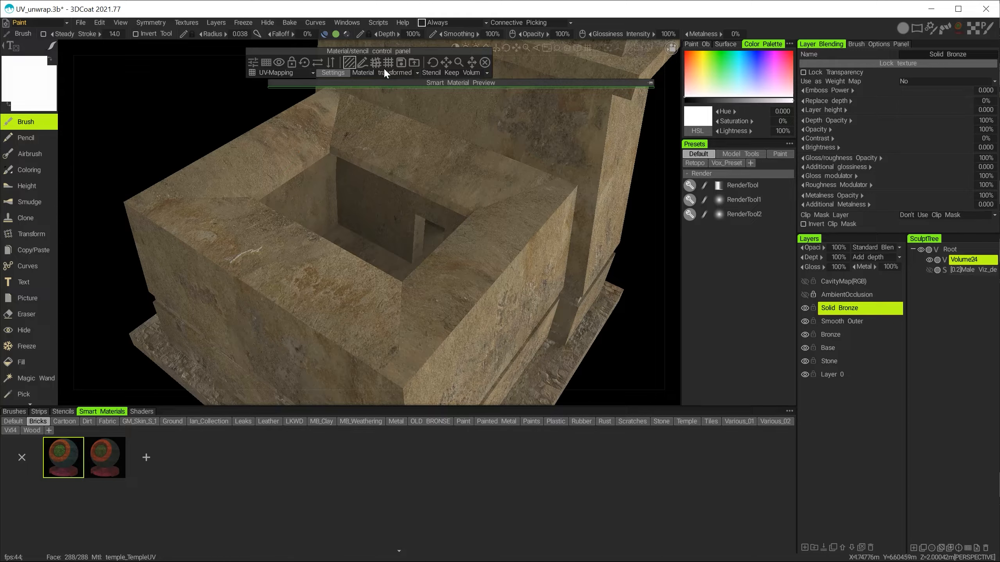
pyautogui.moveTo(463, 64)
pyautogui.mouseDown()
pyautogui.moveTo(440, 63)
pyautogui.moveTo(531, 67)
pyautogui.mouseUp()
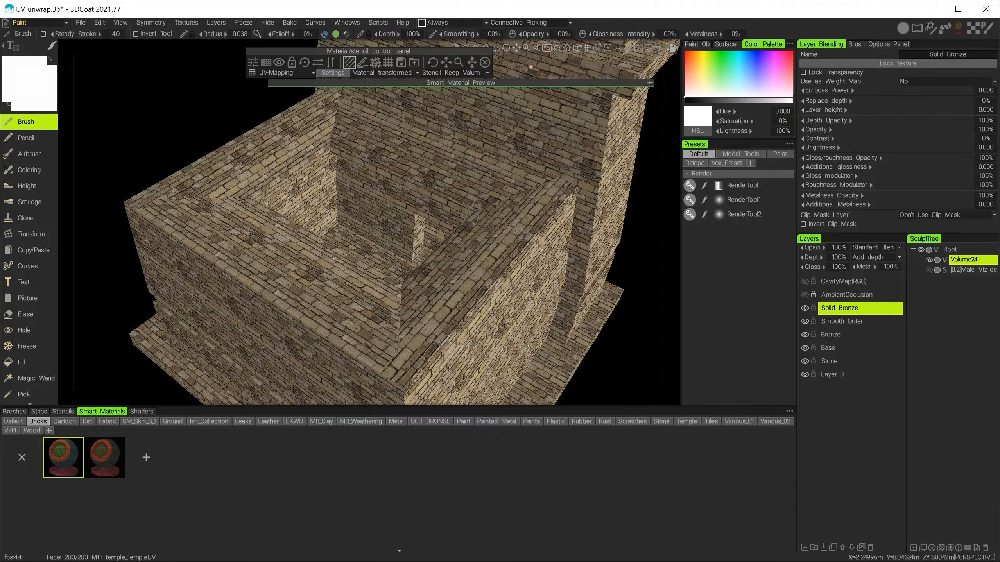
pyautogui.moveTo(531, 66); pyautogui.dragTo(530, 68)
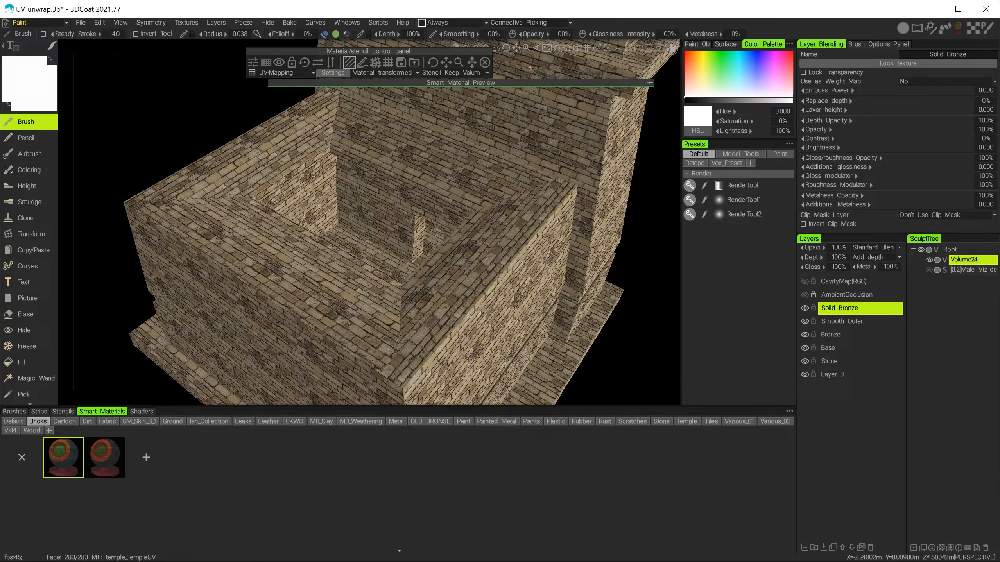
pyautogui.moveTo(530, 69); pyautogui.dragTo(521, 85)
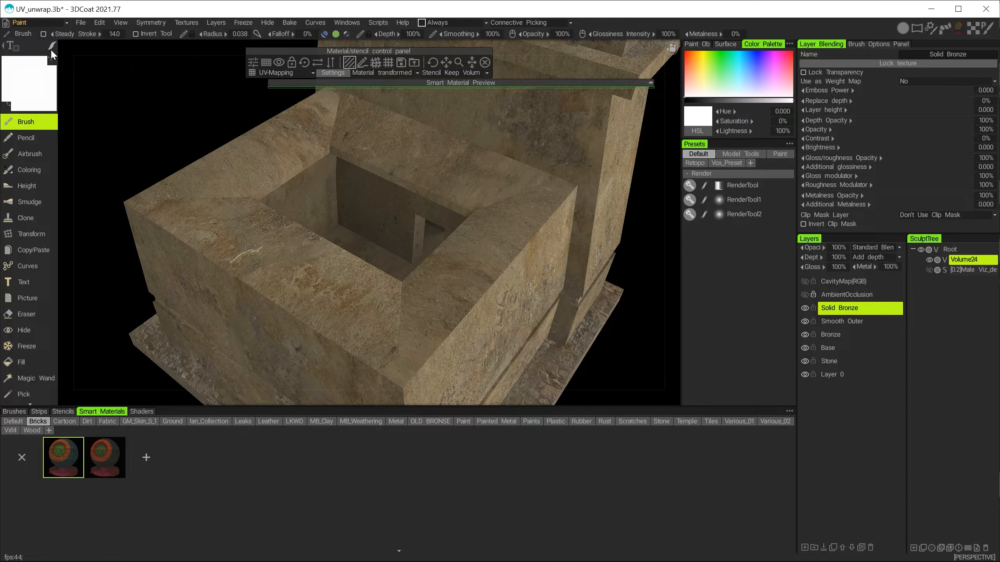
# Step: Switch the brush to filling whole faces and add a new layer named Roof Brick above Solid Bronze
pyautogui.click(51, 49)
pyautogui.click(319, 48)
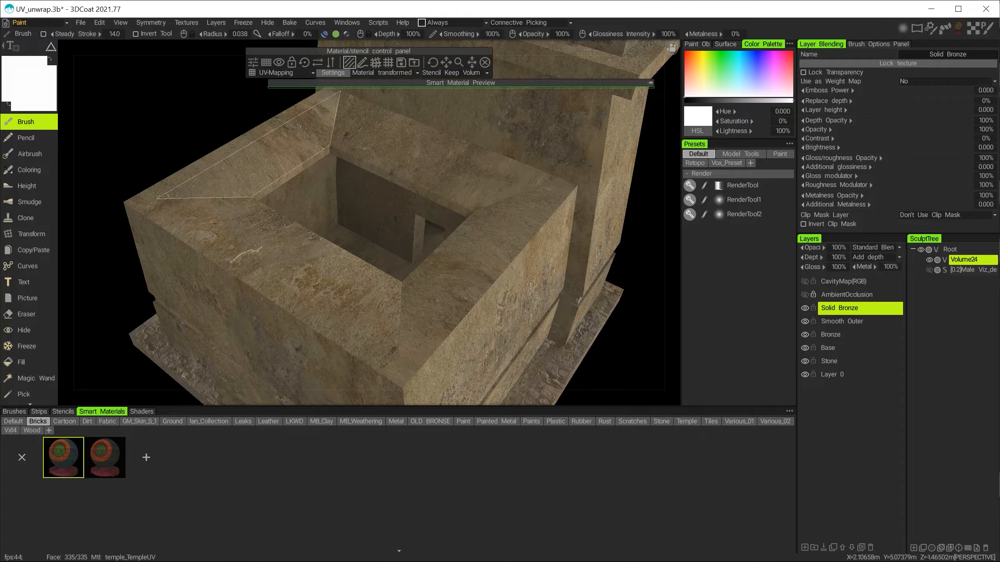
pyautogui.click(804, 548)
pyautogui.doubleClick(832, 307)
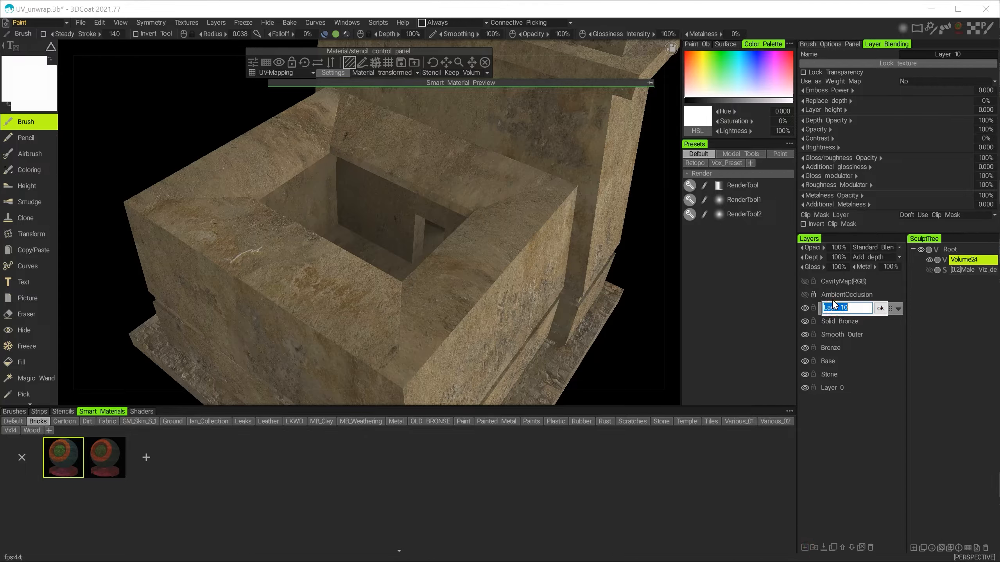
pyautogui.write('Roof Brick')
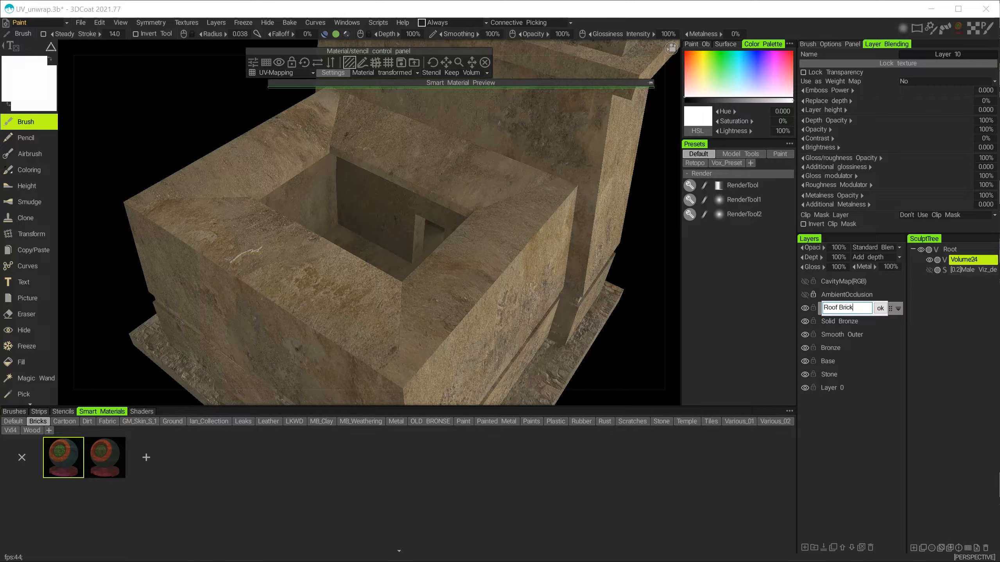
pyautogui.press('Return')
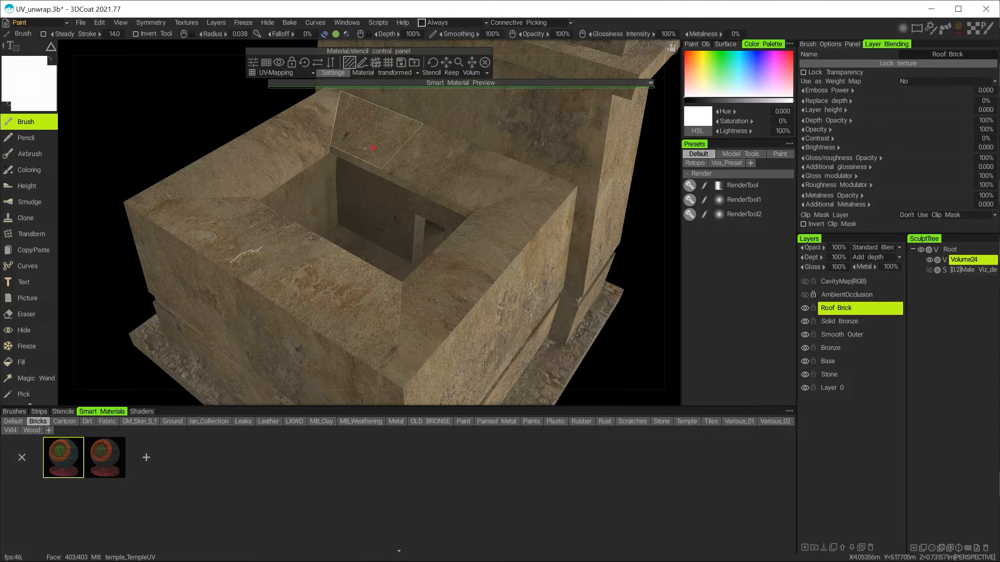
# Step: Fill the faces around the rear roof opening with the brick material, using mirror symmetry on the X axis
pyautogui.click(372, 148)
pyautogui.click(413, 158)
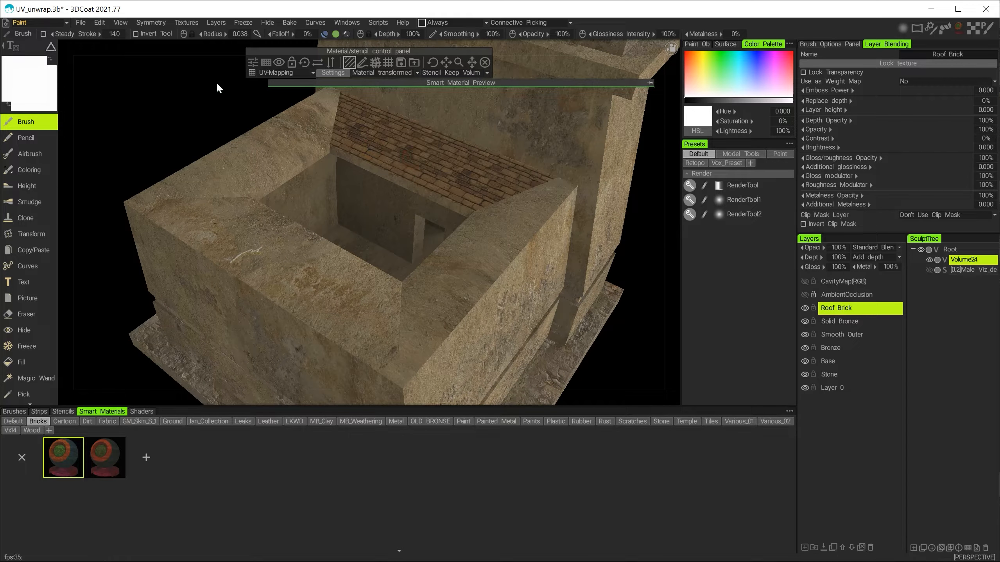
pyautogui.press('s')
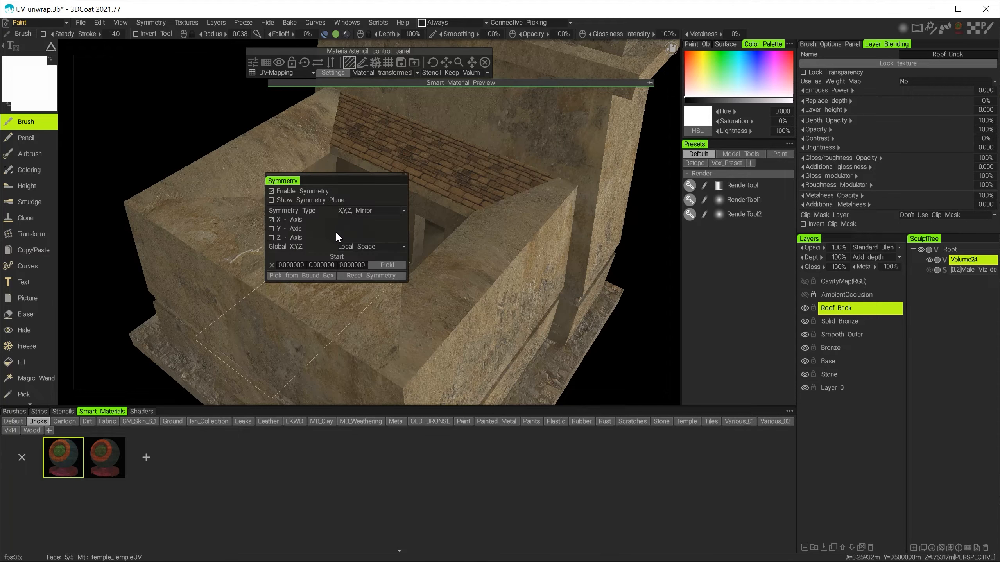
pyautogui.moveTo(478, 256)
pyautogui.mouseDown()
pyautogui.moveTo(283, 247)
pyautogui.moveTo(213, 216)
pyautogui.moveTo(268, 170)
pyautogui.moveTo(373, 179)
pyautogui.moveTo(513, 331)
pyautogui.moveTo(600, 212)
pyautogui.moveTo(575, 205)
pyautogui.moveTo(724, 252)
pyautogui.moveTo(345, 252)
pyautogui.moveTo(457, 205)
pyautogui.moveTo(408, 241)
pyautogui.moveTo(388, 163)
pyautogui.moveTo(413, 167)
pyautogui.moveTo(252, 190)
pyautogui.moveTo(496, 221)
pyautogui.mouseUp()
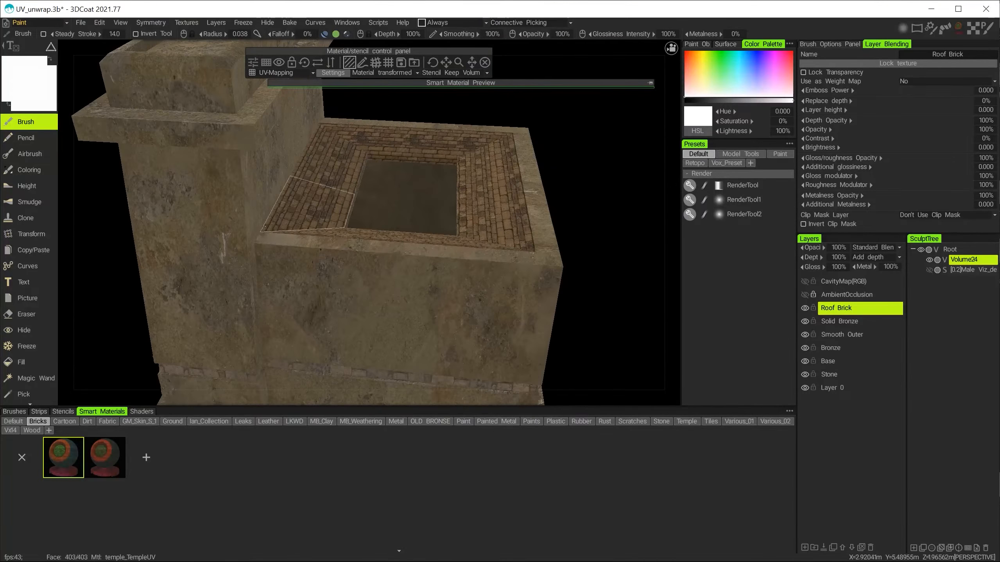
# Step: Set the brick material's projection to Cube Mapping for the temple's interior walls
pyautogui.keyDown('alt'); pyautogui.moveTo(523, 154); pyautogui.dragTo(307, 236); pyautogui.keyUp('alt')
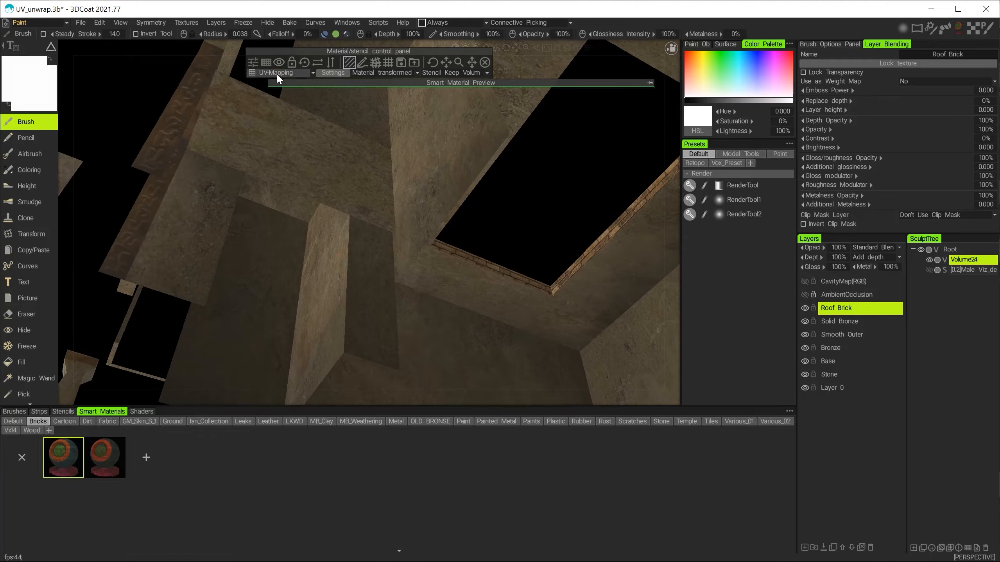
pyautogui.click(277, 74)
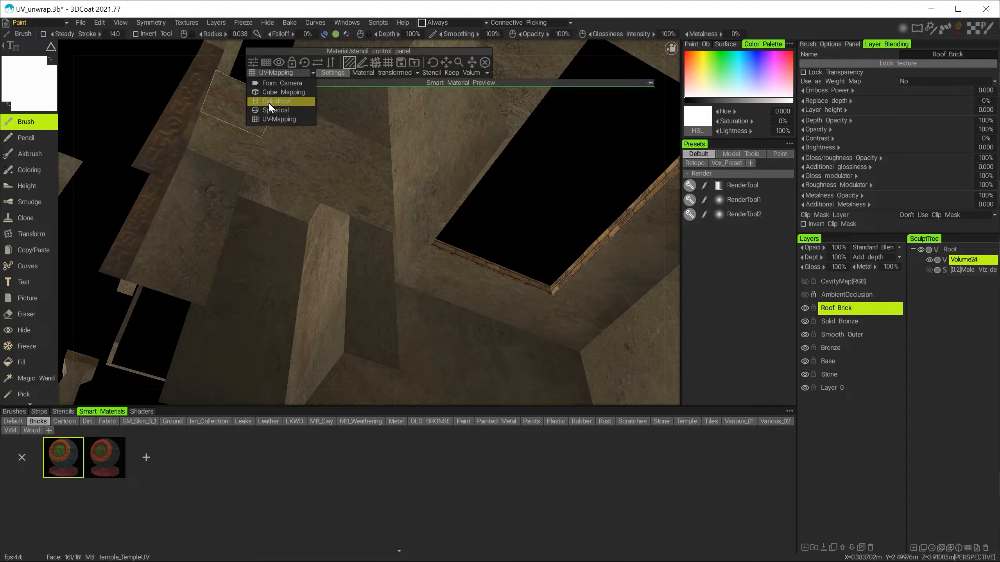
pyautogui.click(267, 92)
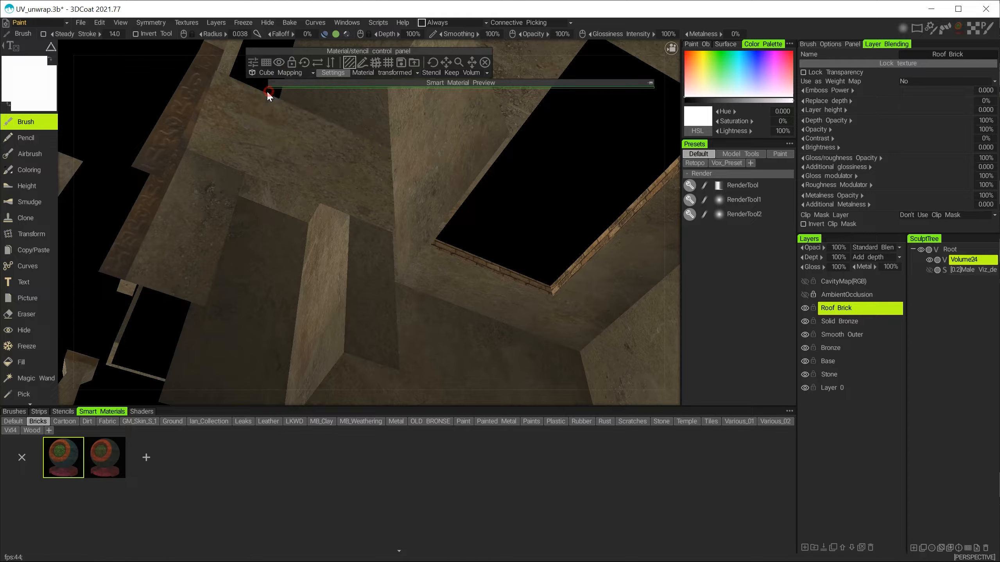
# Step: Rename the Roof Brick layer as Brick
pyautogui.click(835, 309)
pyautogui.doubleClick(835, 310)
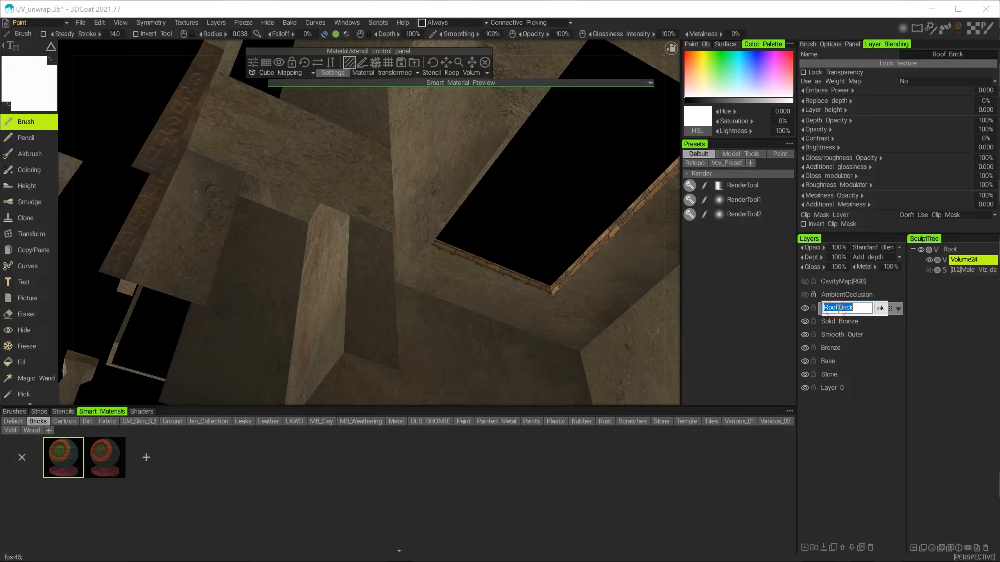
pyautogui.click(837, 308)
pyautogui.press('BackSpace')
pyautogui.press('BackSpace')
pyautogui.press('BackSpace')
pyautogui.press('BackSpace')
pyautogui.press('BackSpace')
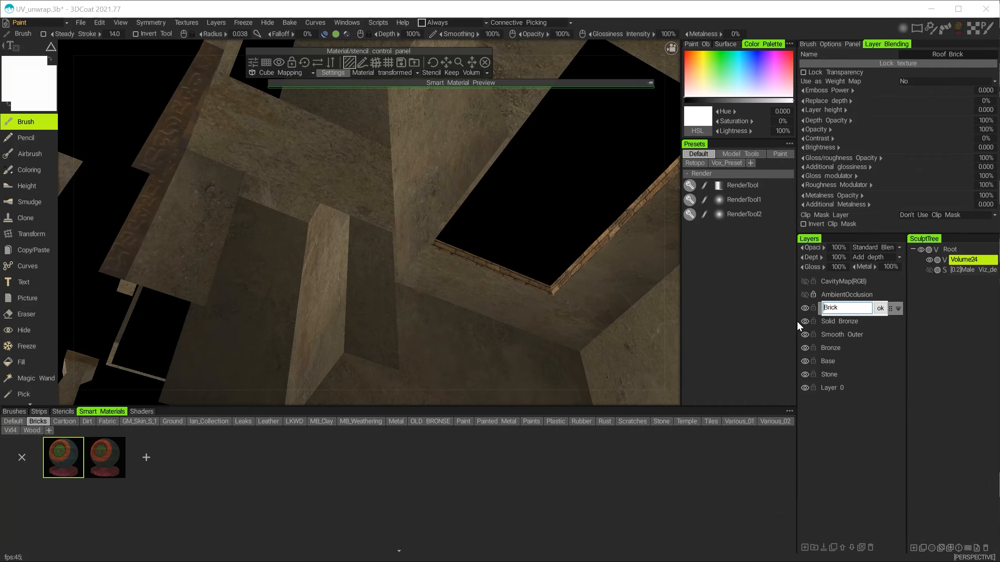
pyautogui.press('Return')
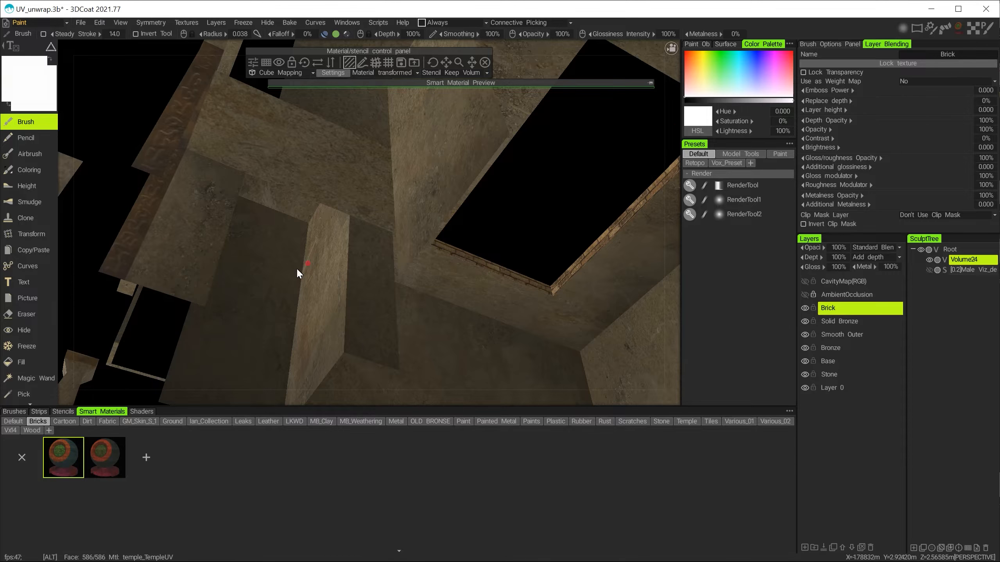
# Step: Adjust the brick material's scale under Cube Mapping for the inner walls, trying it on the faces behind the doorway
pyautogui.keyDown('alt'); pyautogui.moveTo(296, 267); pyautogui.dragTo(405, 277); pyautogui.keyUp('alt')
pyautogui.click(361, 235)
pyautogui.moveTo(405, 277)
pyautogui.keyDown('alt'); pyautogui.mouseDown(button='right')
pyautogui.moveTo(380, 285)
pyautogui.moveTo(338, 231)
pyautogui.moveTo(341, 249)
pyautogui.moveTo(382, 288)
pyautogui.moveTo(374, 300)
pyautogui.mouseUp(button='right'); pyautogui.keyUp('alt')
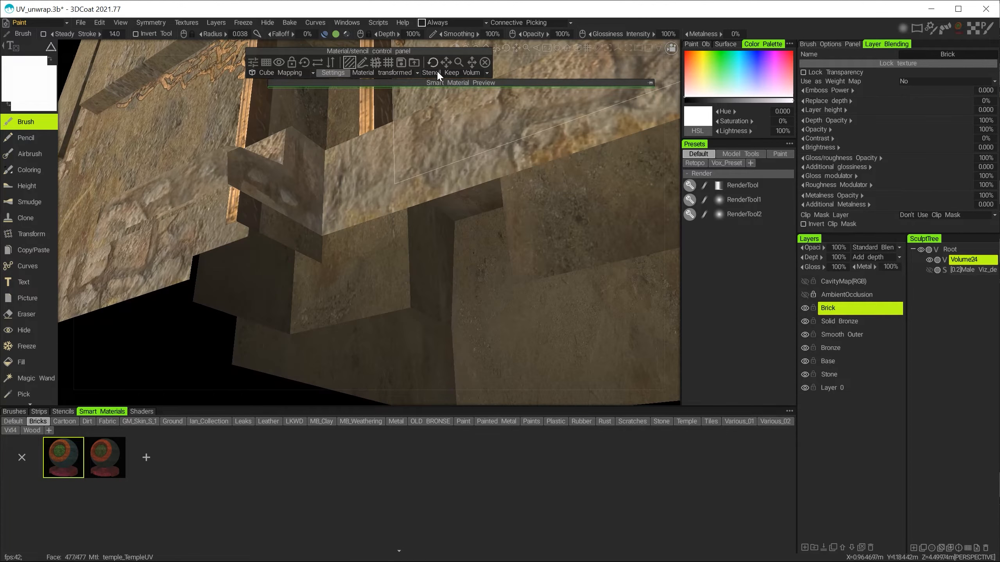
pyautogui.moveTo(459, 62)
pyautogui.mouseDown()
pyautogui.moveTo(468, 60)
pyautogui.moveTo(397, 85)
pyautogui.moveTo(441, 79)
pyautogui.mouseUp()
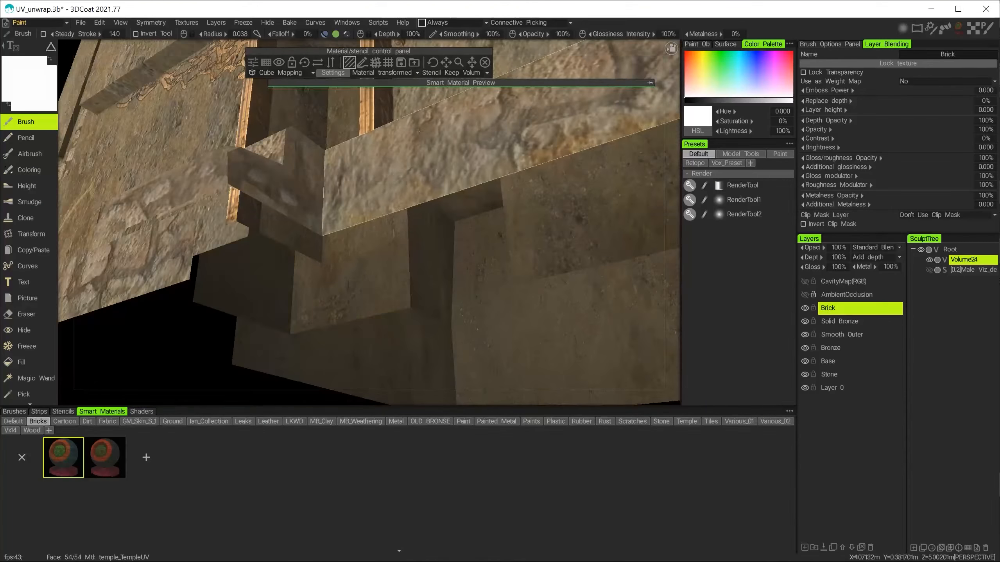
pyautogui.click(347, 304)
pyautogui.keyDown('alt'); pyautogui.moveTo(346, 304); pyautogui.dragTo(299, 311); pyautogui.keyUp('alt')
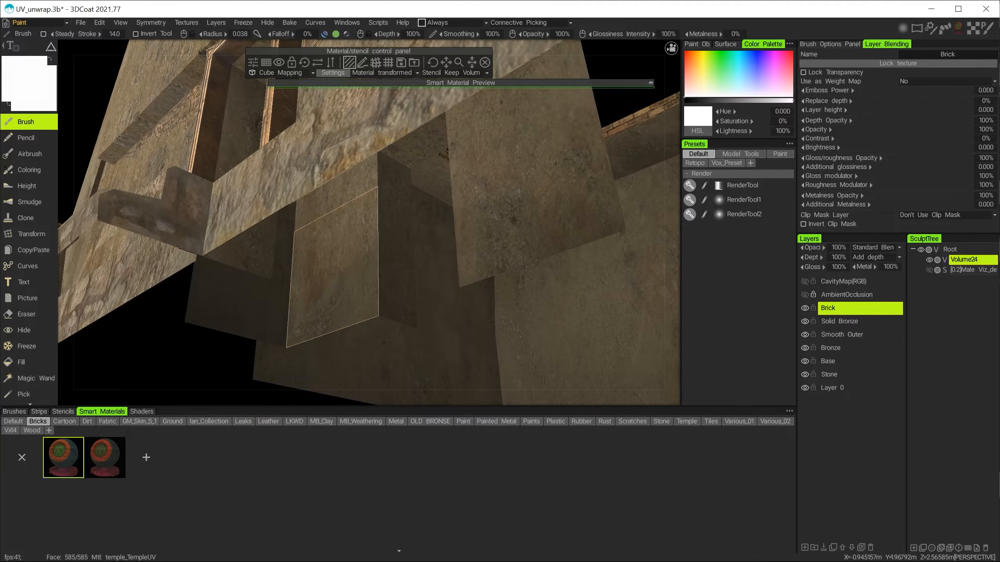
pyautogui.moveTo(439, 64)
pyautogui.mouseDown()
pyautogui.moveTo(459, 61)
pyautogui.moveTo(445, 62)
pyautogui.mouseUp()
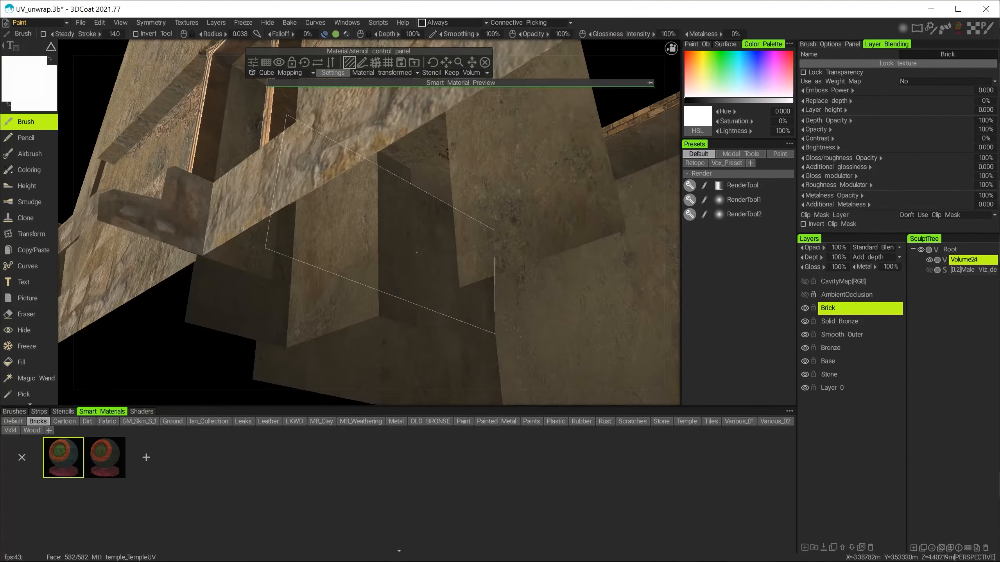
# Step: Fill the temple's interior wall faces with the brick material on the Brick layer, down to the lower edges
pyautogui.click(336, 315)
pyautogui.keyDown('alt'); pyautogui.moveTo(336, 315); pyautogui.dragTo(344, 267); pyautogui.keyUp('alt')
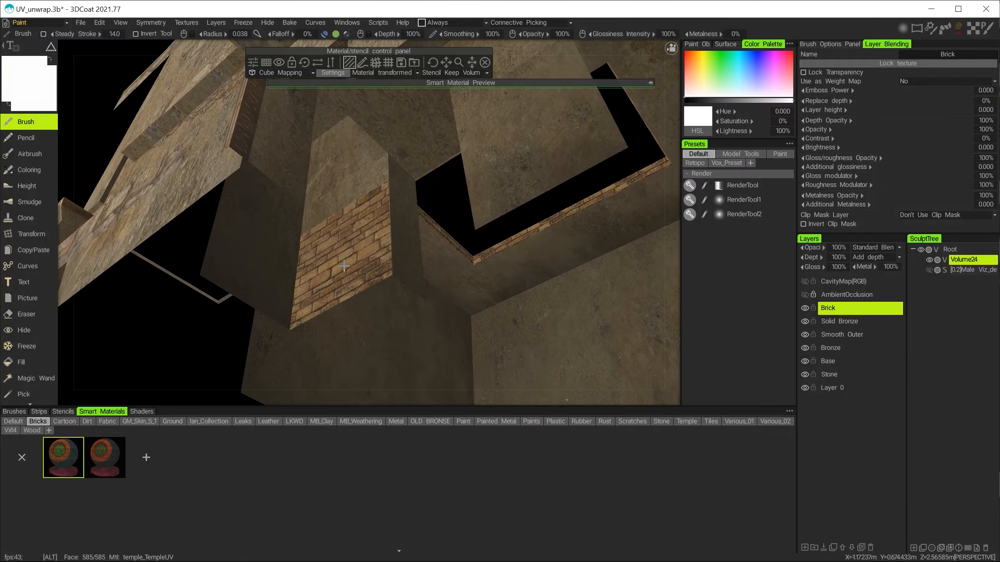
pyautogui.click(360, 172)
pyautogui.moveTo(360, 172)
pyautogui.keyDown('alt'); pyautogui.mouseDown()
pyautogui.moveTo(301, 230)
pyautogui.moveTo(290, 222)
pyautogui.moveTo(253, 367)
pyautogui.mouseUp(); pyautogui.keyUp('alt')
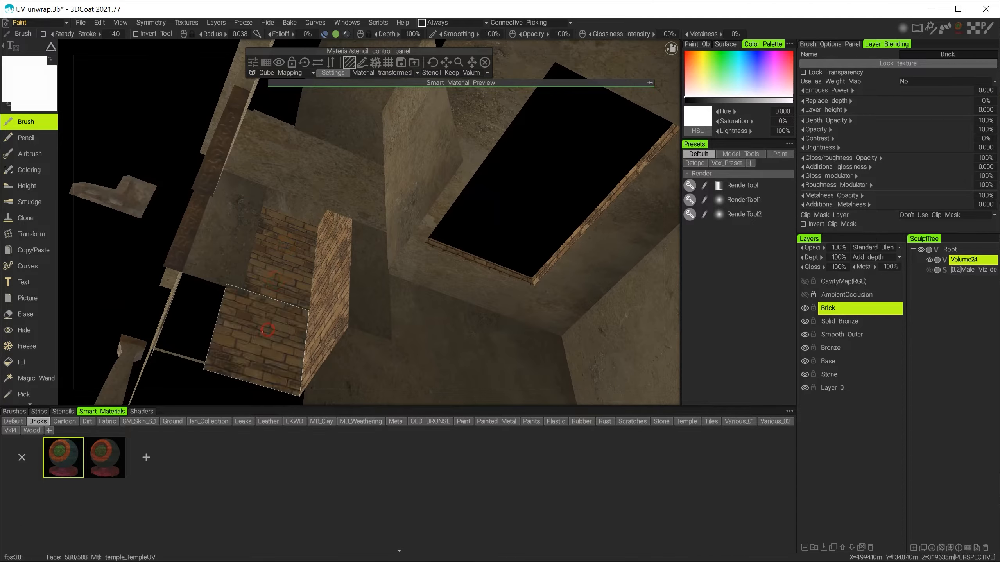
pyautogui.moveTo(287, 317)
pyautogui.keyDown('alt'); pyautogui.mouseDown()
pyautogui.moveTo(244, 319)
pyautogui.moveTo(257, 320)
pyautogui.moveTo(268, 166)
pyautogui.moveTo(283, 215)
pyautogui.moveTo(382, 225)
pyautogui.moveTo(268, 174)
pyautogui.moveTo(188, 170)
pyautogui.moveTo(464, 40)
pyautogui.moveTo(343, 226)
pyautogui.moveTo(453, 202)
pyautogui.moveTo(468, 219)
pyautogui.moveTo(326, 312)
pyautogui.moveTo(368, 309)
pyautogui.moveTo(395, 226)
pyautogui.moveTo(277, 293)
pyautogui.moveTo(448, 183)
pyautogui.moveTo(201, 148)
pyautogui.moveTo(308, 232)
pyautogui.moveTo(261, 230)
pyautogui.moveTo(284, 252)
pyautogui.moveTo(592, 279)
pyautogui.moveTo(192, 284)
pyautogui.moveTo(372, 248)
pyautogui.moveTo(328, 283)
pyautogui.moveTo(284, 265)
pyautogui.moveTo(320, 284)
pyautogui.moveTo(341, 230)
pyautogui.moveTo(455, 238)
pyautogui.mouseUp(); pyautogui.keyUp('alt')
pyautogui.click(366, 174)
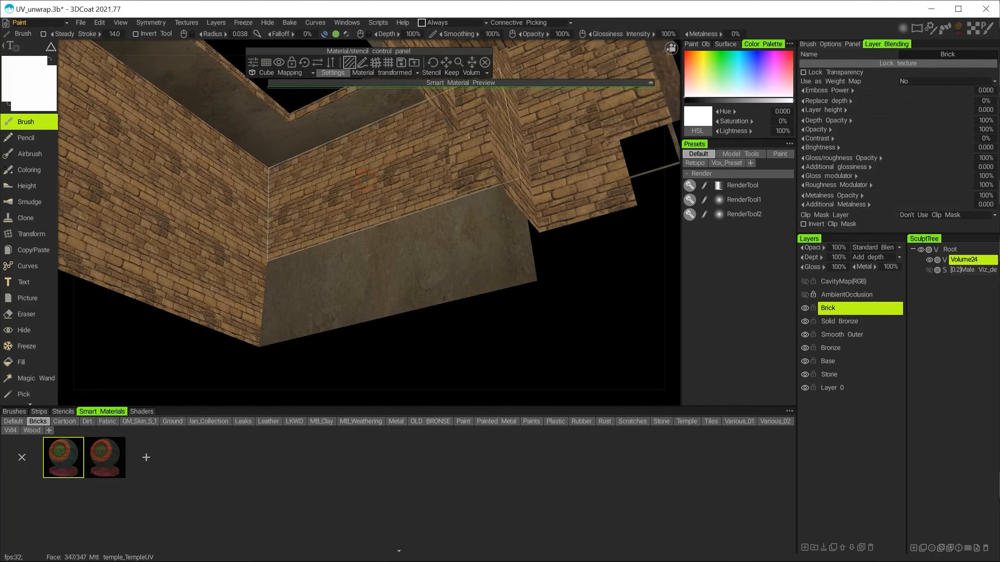
pyautogui.click(371, 274)
pyautogui.click(339, 258)
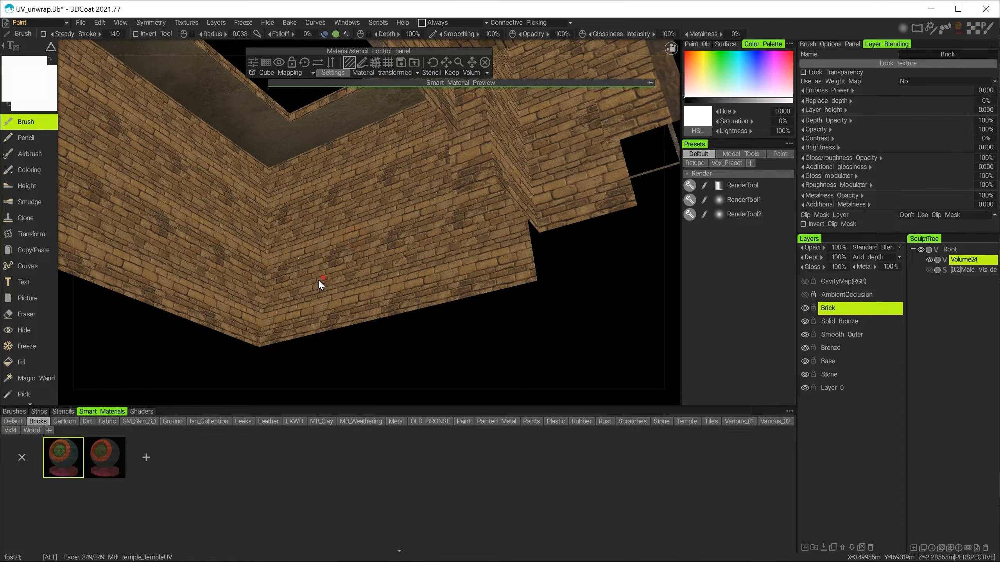
# Step: Examine the brick-covered interior walls for gaps and check how they look through the front doorway
pyautogui.keyDown('alt'); pyautogui.moveTo(318, 279); pyautogui.dragTo(297, 276); pyautogui.keyUp('alt')
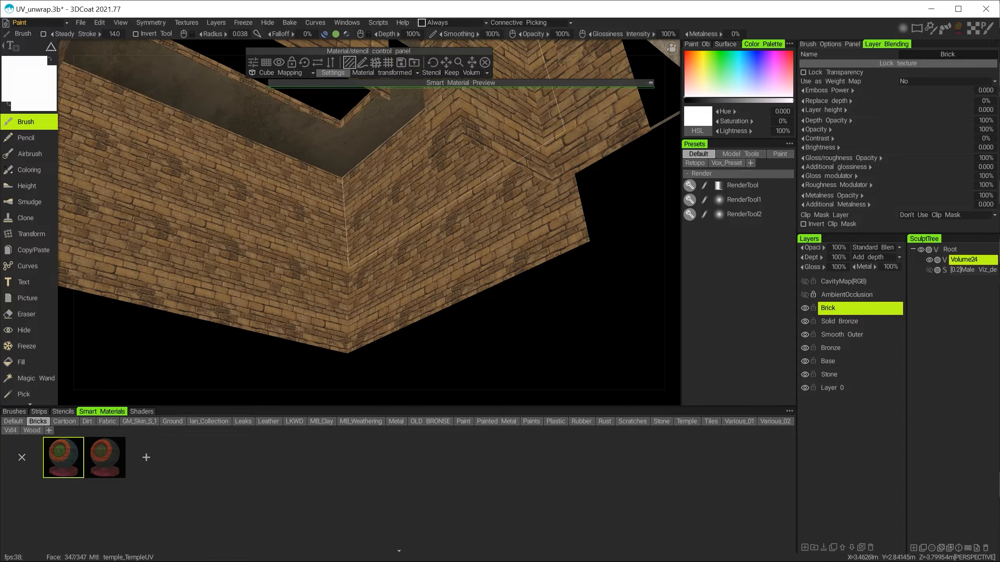
pyautogui.keyDown('alt'); pyautogui.moveTo(353, 252); pyautogui.dragTo(219, 247); pyautogui.keyUp('alt')
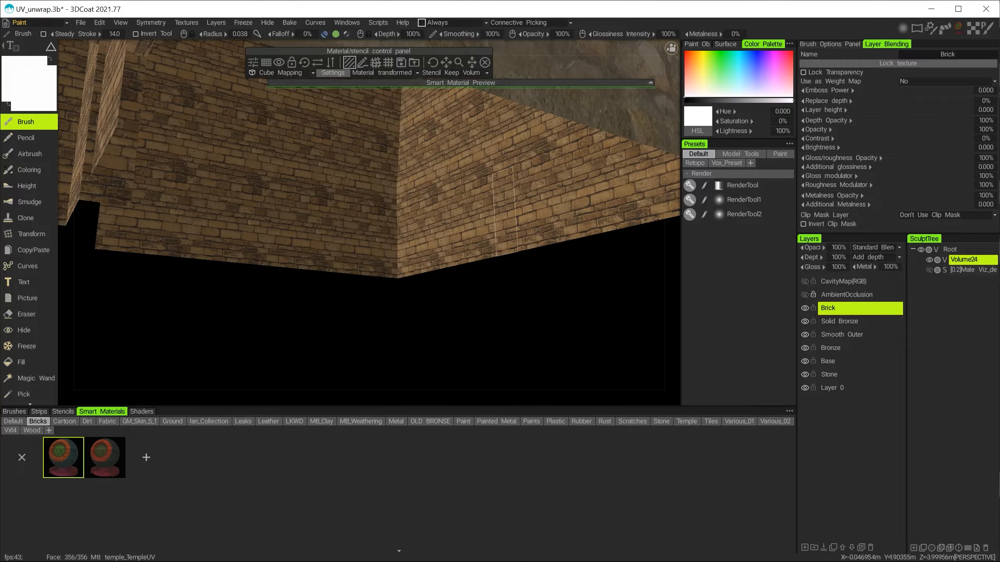
pyautogui.keyDown('alt'); pyautogui.moveTo(270, 243); pyautogui.dragTo(324, 198); pyautogui.keyUp('alt')
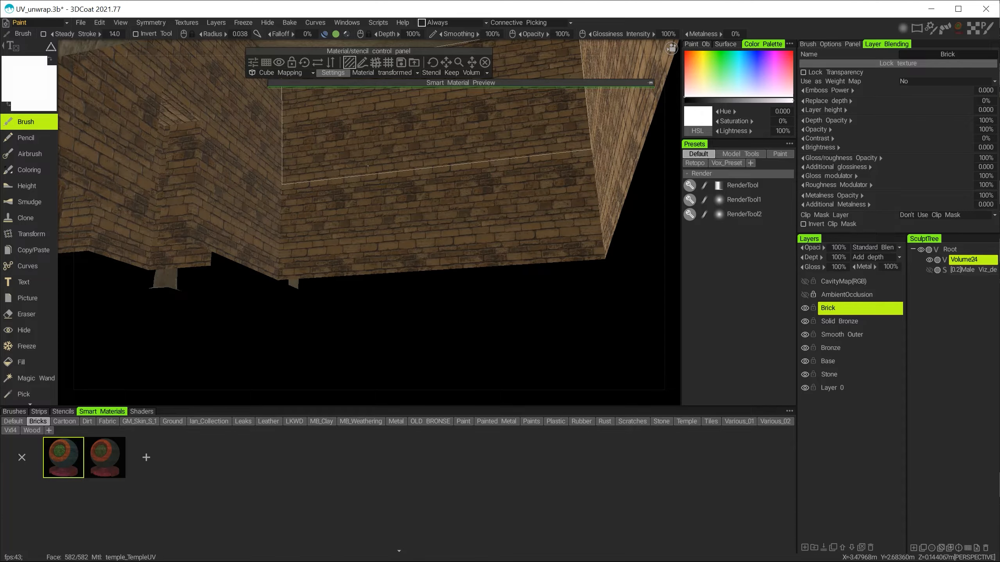
pyautogui.keyDown('alt'); pyautogui.moveTo(310, 215); pyautogui.dragTo(472, 213); pyautogui.keyUp('alt')
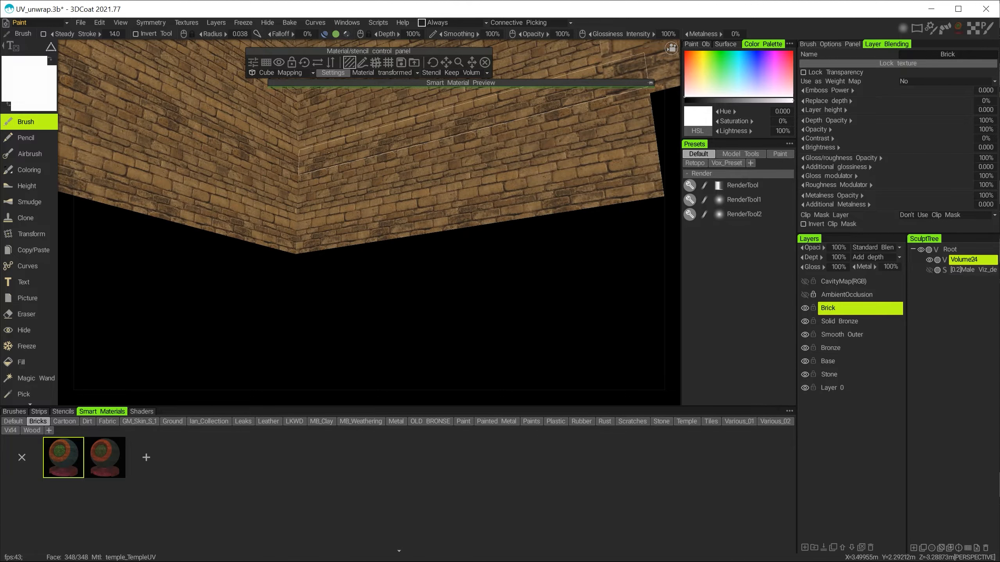
pyautogui.keyDown('alt'); pyautogui.moveTo(329, 154); pyautogui.dragTo(341, 208); pyautogui.keyUp('alt')
pyautogui.keyDown('alt'); pyautogui.moveTo(341, 209); pyautogui.dragTo(347, 220, button='right'); pyautogui.keyUp('alt')
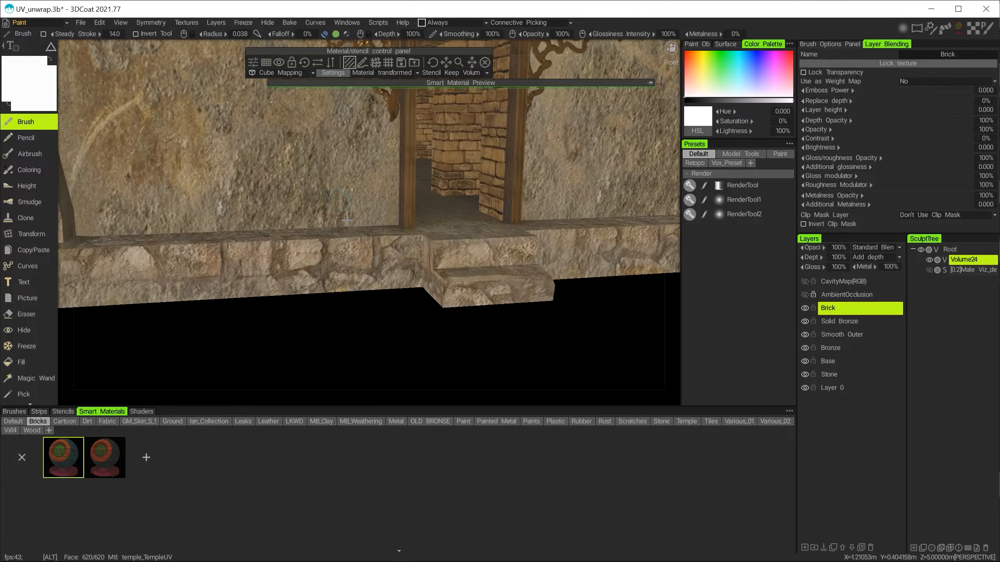
pyautogui.keyDown('alt'); pyautogui.moveTo(347, 220); pyautogui.dragTo(320, 258, button='middle'); pyautogui.keyUp('alt')
pyautogui.keyDown('alt'); pyautogui.moveTo(320, 258); pyautogui.dragTo(351, 245, button='right'); pyautogui.keyUp('alt')
pyautogui.keyDown('alt'); pyautogui.moveTo(351, 245); pyautogui.dragTo(346, 235); pyautogui.keyUp('alt')
pyautogui.keyDown('alt'); pyautogui.moveTo(346, 234); pyautogui.dragTo(350, 234, button='middle'); pyautogui.keyUp('alt')
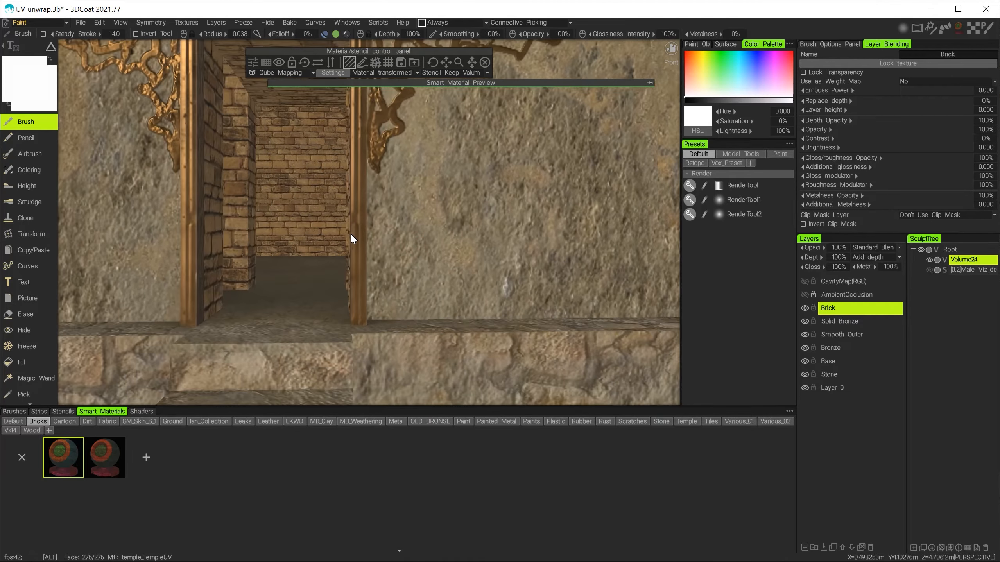
pyautogui.keyDown('alt'); pyautogui.moveTo(351, 234); pyautogui.dragTo(370, 241); pyautogui.keyUp('alt')
pyautogui.keyDown('alt'); pyautogui.moveTo(371, 240); pyautogui.dragTo(348, 196, button='right'); pyautogui.keyUp('alt')
pyautogui.keyDown('alt'); pyautogui.moveTo(348, 196); pyautogui.dragTo(370, 228, button='middle'); pyautogui.keyUp('alt')
pyautogui.moveTo(371, 227)
pyautogui.keyDown('alt'); pyautogui.mouseDown()
pyautogui.moveTo(334, 219)
pyautogui.moveTo(369, 219)
pyautogui.mouseUp(); pyautogui.keyUp('alt')
pyautogui.keyDown('alt'); pyautogui.moveTo(369, 218); pyautogui.dragTo(398, 246, button='right'); pyautogui.keyUp('alt')
pyautogui.keyDown('alt'); pyautogui.moveTo(398, 245); pyautogui.dragTo(436, 259); pyautogui.keyUp('alt')
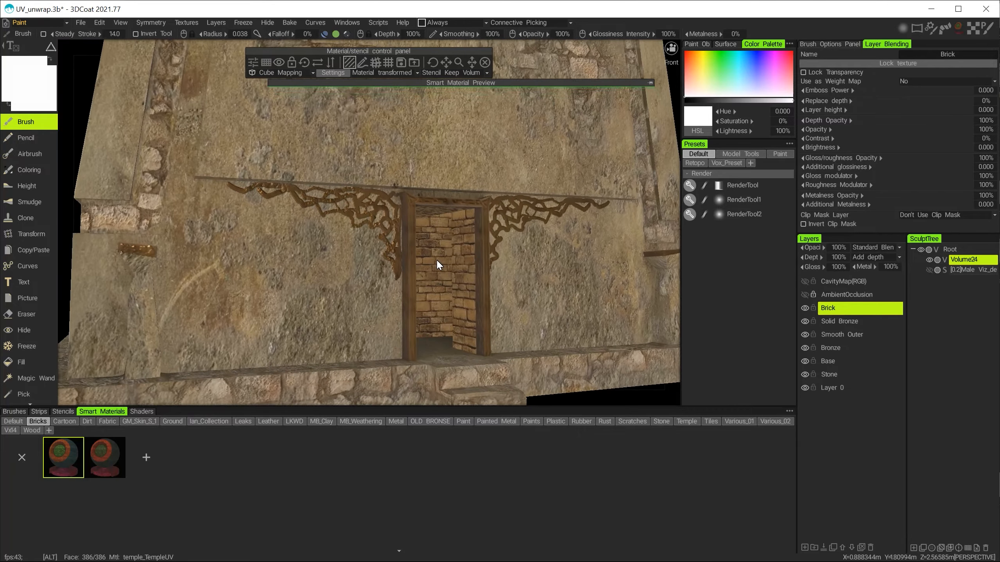
# Step: Switch to the Render room, bring the whole temple into frame and turn on Realtime Render
pyautogui.click(37, 22)
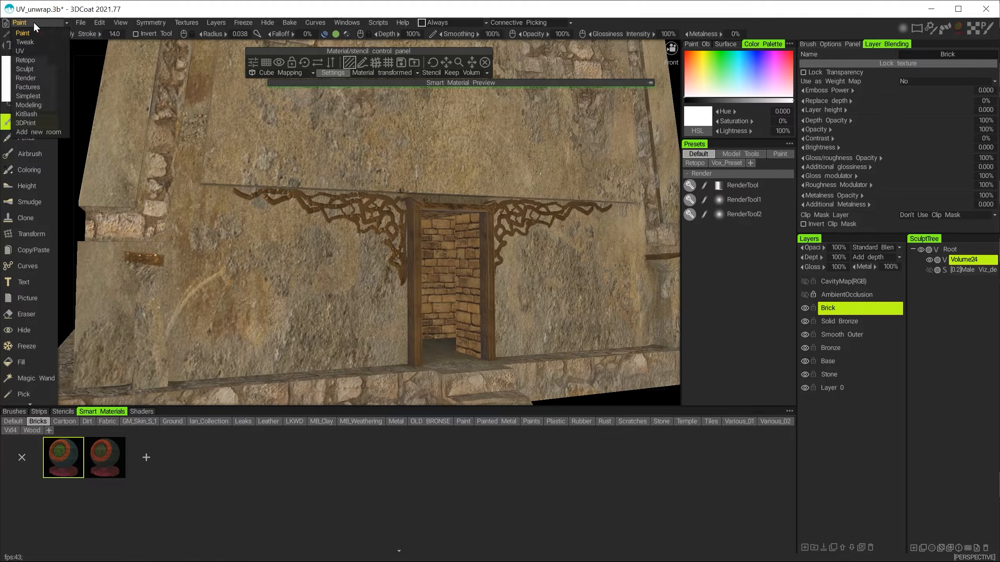
pyautogui.click(44, 77)
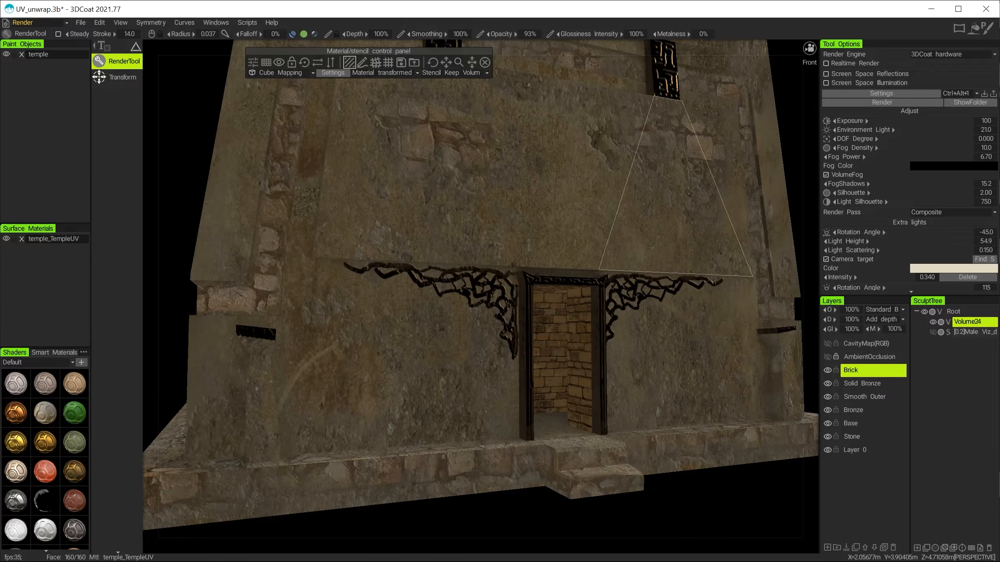
pyautogui.keyDown('alt'); pyautogui.moveTo(701, 184); pyautogui.dragTo(669, 195, button='right'); pyautogui.keyUp('alt')
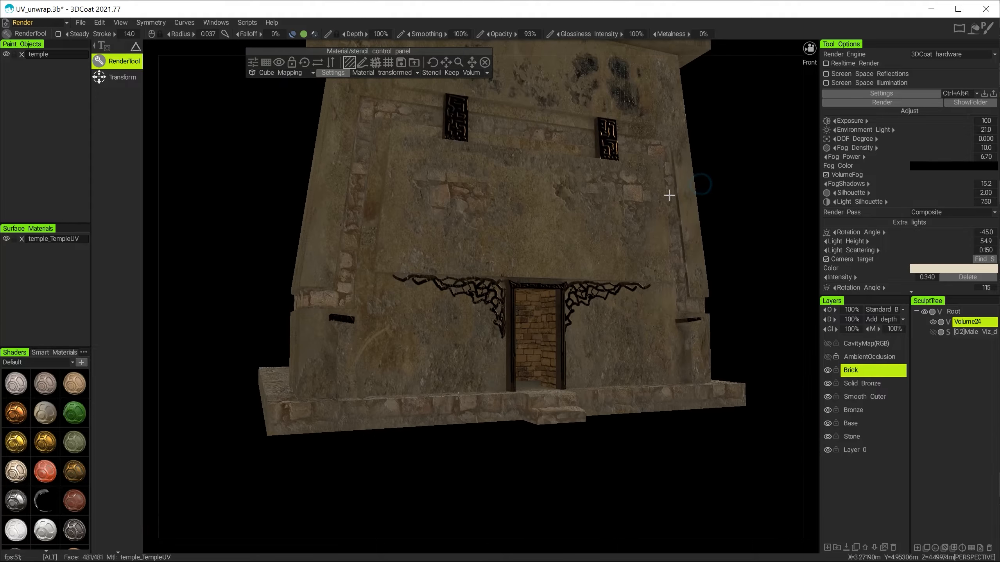
pyautogui.click(826, 64)
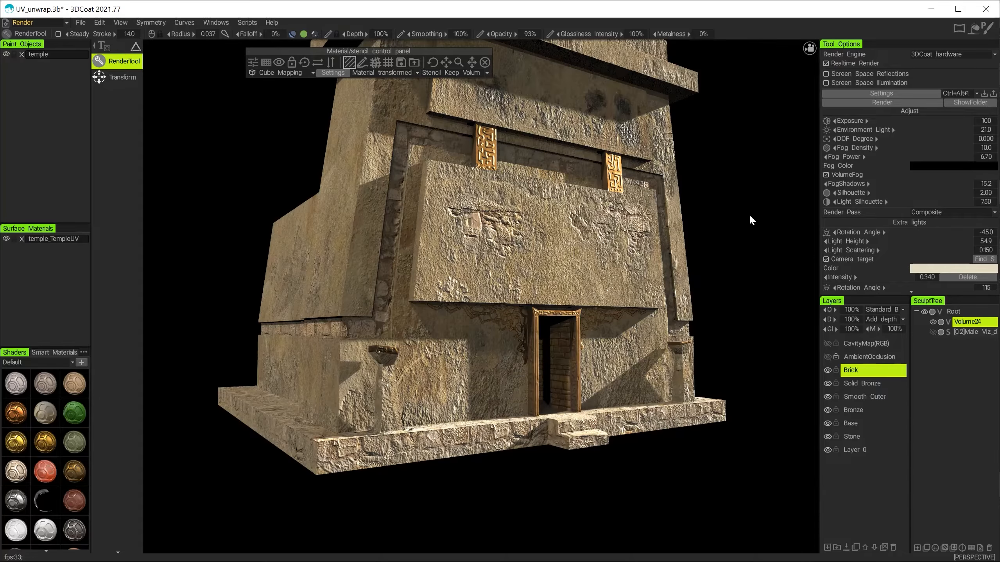
# Step: Examine the temple's brick interior under the roof opening and its outer facades in the realtime render
pyautogui.moveTo(749, 214); pyautogui.dragTo(514, 370)
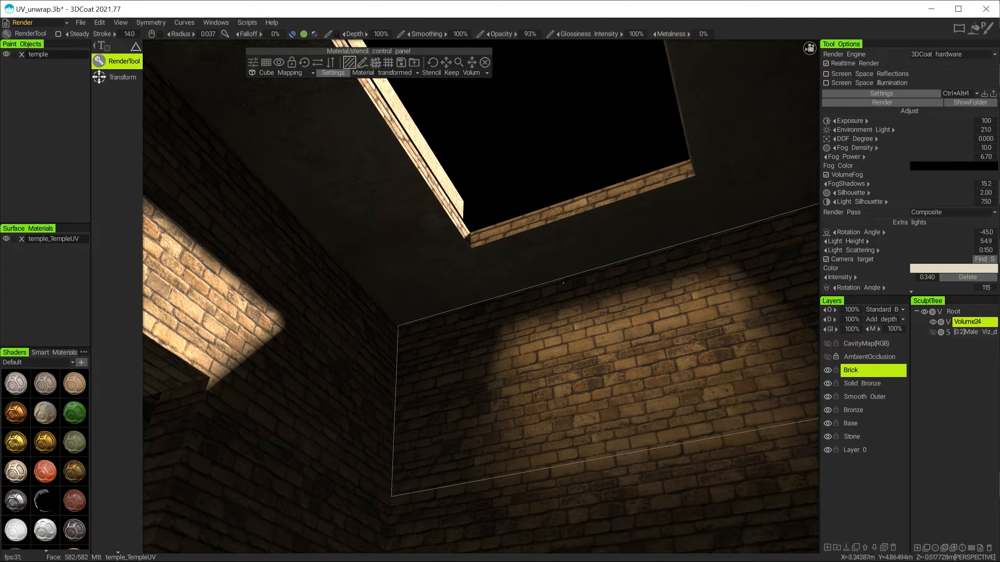
pyautogui.keyDown('alt'); pyautogui.moveTo(565, 283); pyautogui.dragTo(463, 395); pyautogui.keyUp('alt')
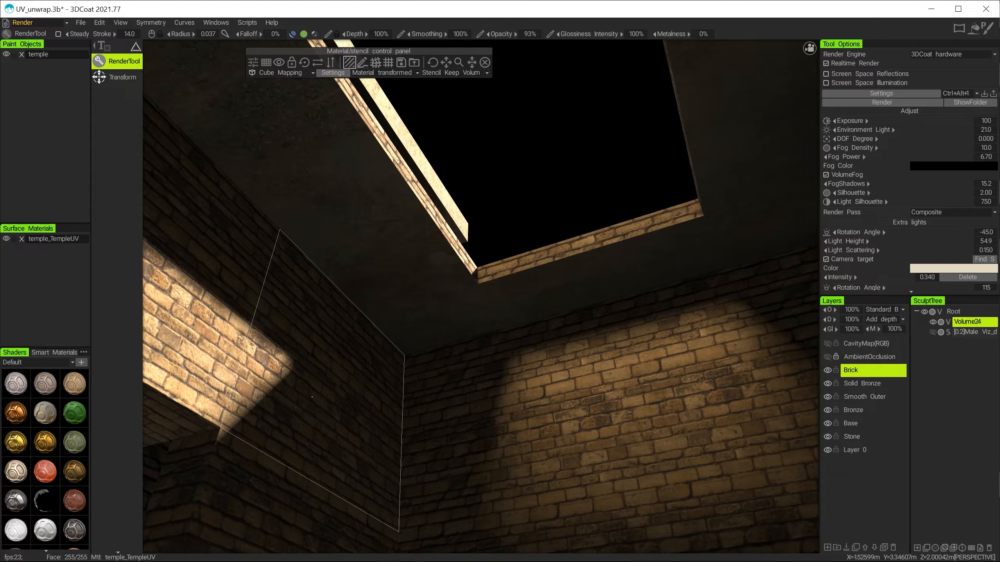
pyautogui.keyDown('alt'); pyautogui.moveTo(519, 325); pyautogui.dragTo(433, 334, button='right'); pyautogui.keyUp('alt')
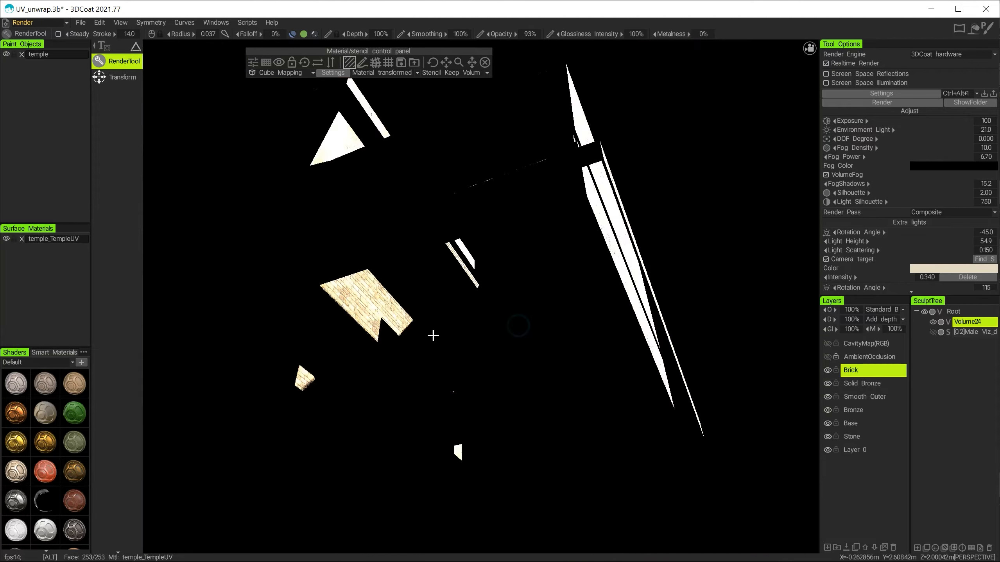
pyautogui.keyDown('alt'); pyautogui.moveTo(419, 276); pyautogui.dragTo(778, 220); pyautogui.keyUp('alt')
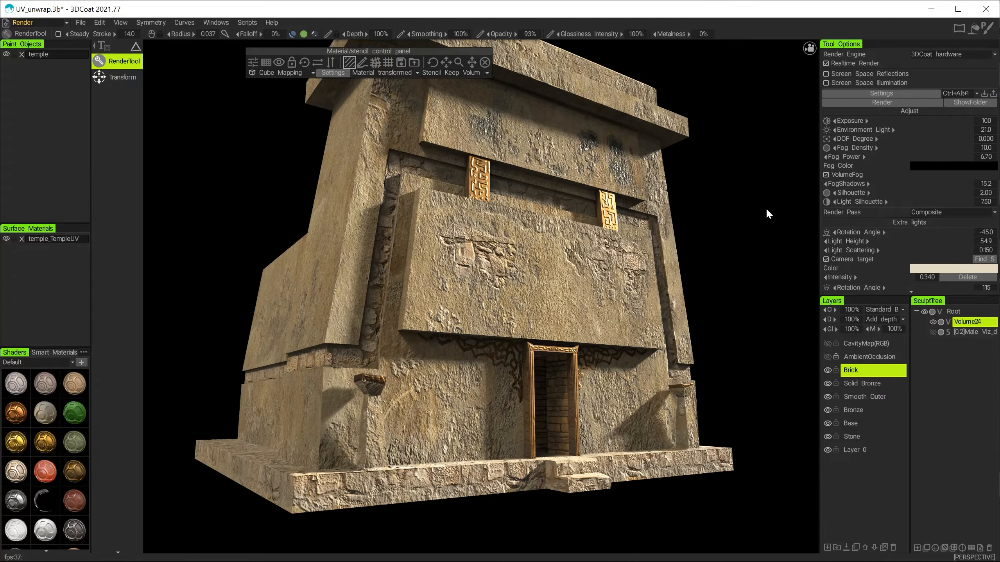
pyautogui.moveTo(765, 208)
pyautogui.keyDown('alt'); pyautogui.mouseDown()
pyautogui.moveTo(754, 221)
pyautogui.moveTo(770, 197)
pyautogui.mouseUp(); pyautogui.keyUp('alt')
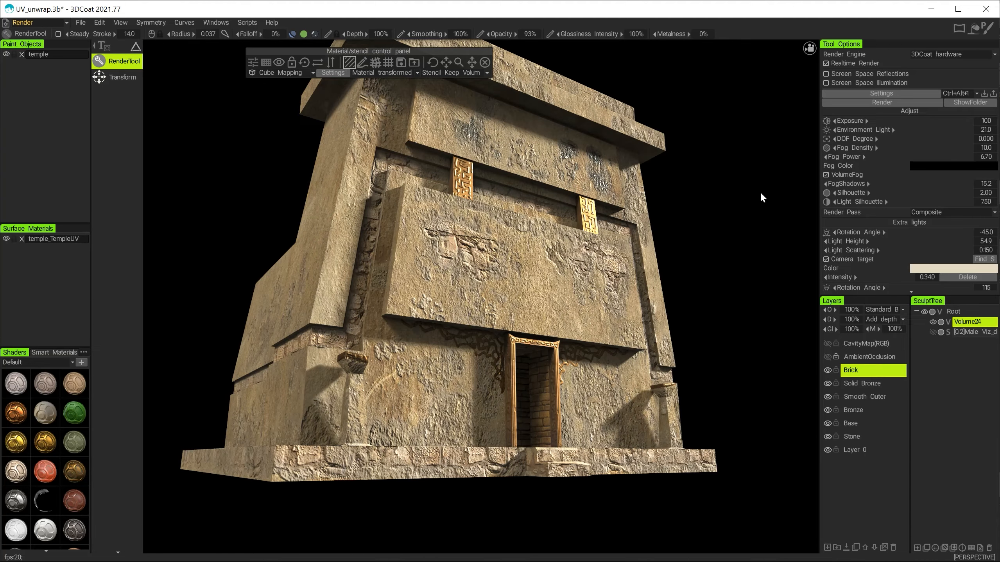
pyautogui.moveTo(760, 216)
pyautogui.keyDown('alt'); pyautogui.mouseDown()
pyautogui.moveTo(764, 232)
pyautogui.moveTo(669, 225)
pyautogui.moveTo(766, 187)
pyautogui.moveTo(721, 205)
pyautogui.moveTo(748, 200)
pyautogui.mouseUp(); pyautogui.keyUp('alt')
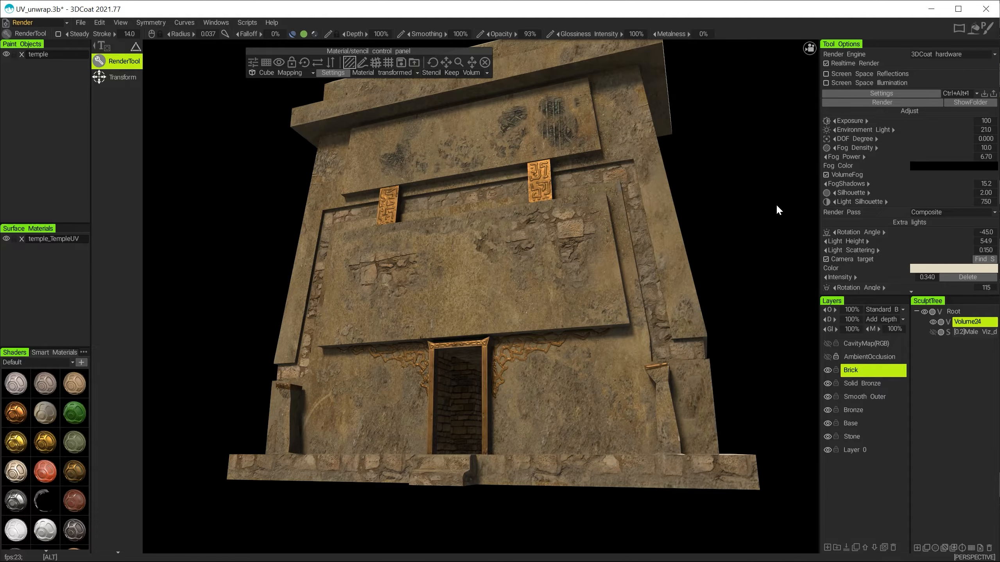
pyautogui.keyDown('alt'); pyautogui.moveTo(775, 204); pyautogui.dragTo(739, 233); pyautogui.keyUp('alt')
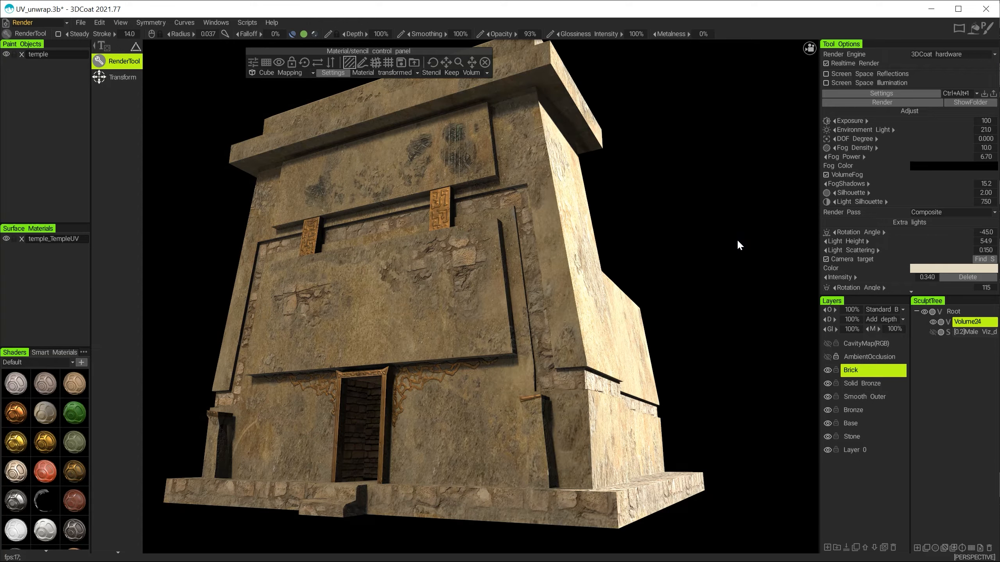
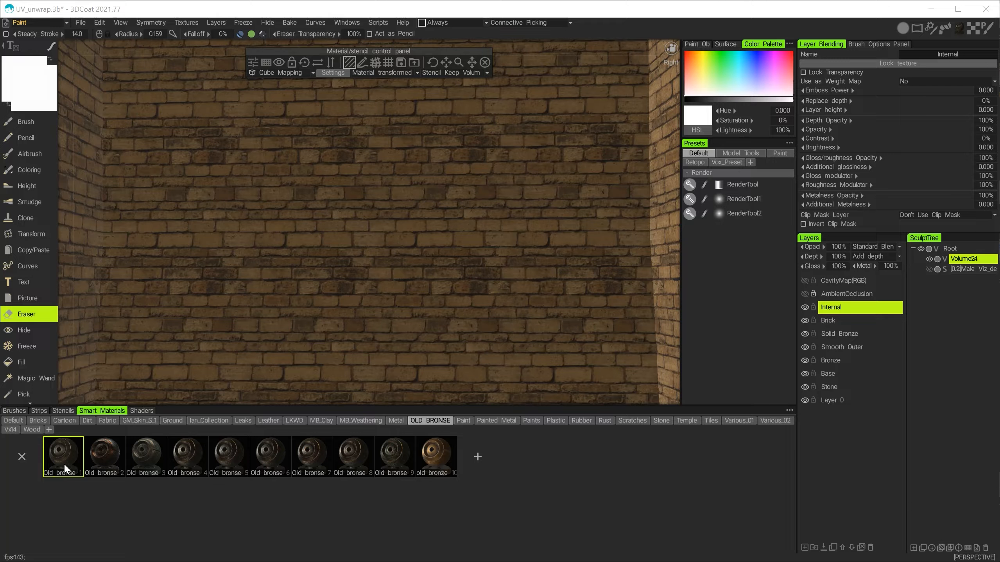
# Step: Check the Brick layer's clip mask, return to the Internal layer and set the Brush to four-corner shape filling with radius 0.149
pyautogui.click(829, 321)
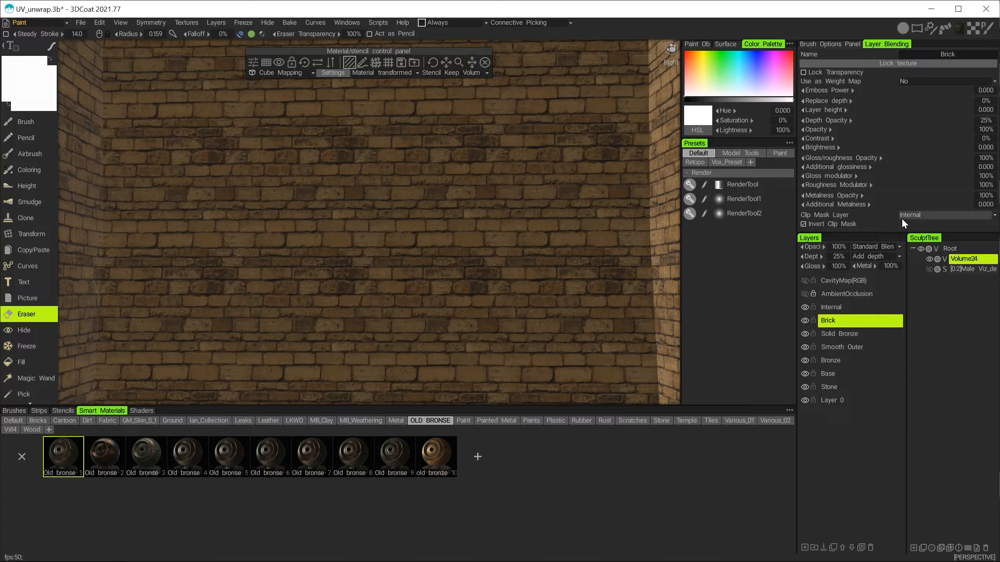
pyautogui.click(846, 310)
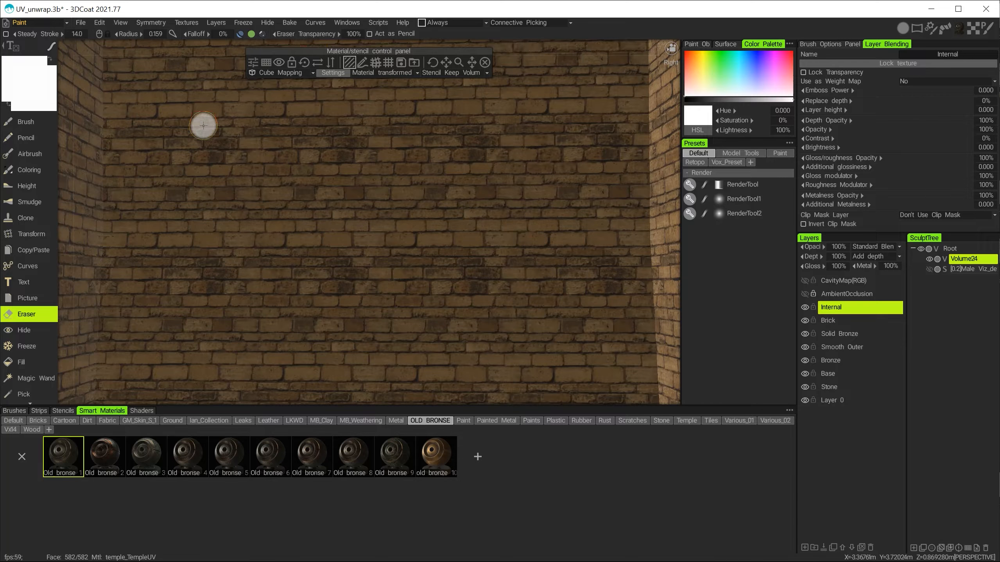
pyautogui.click(30, 123)
pyautogui.moveTo(48, 44)
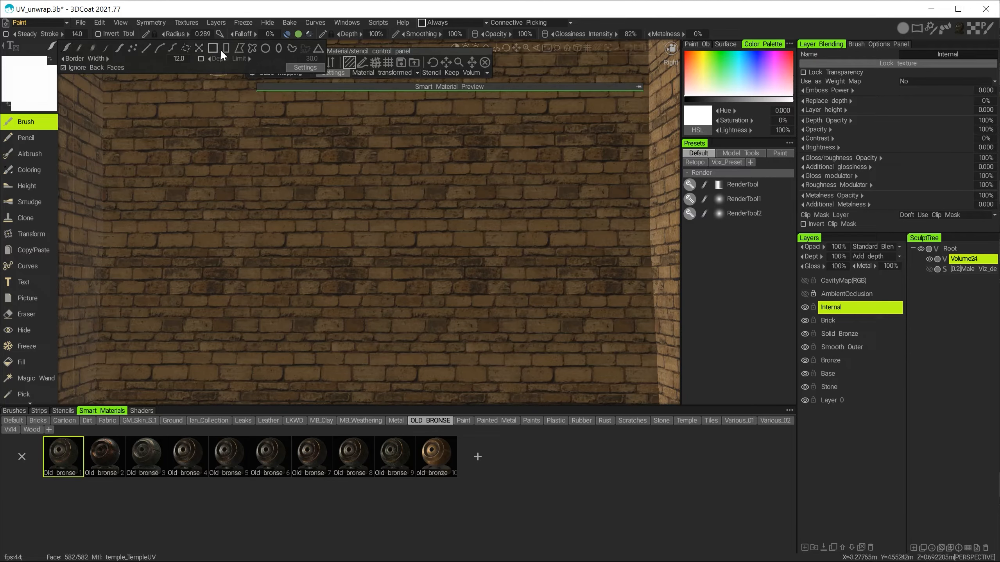
pyautogui.click(239, 49)
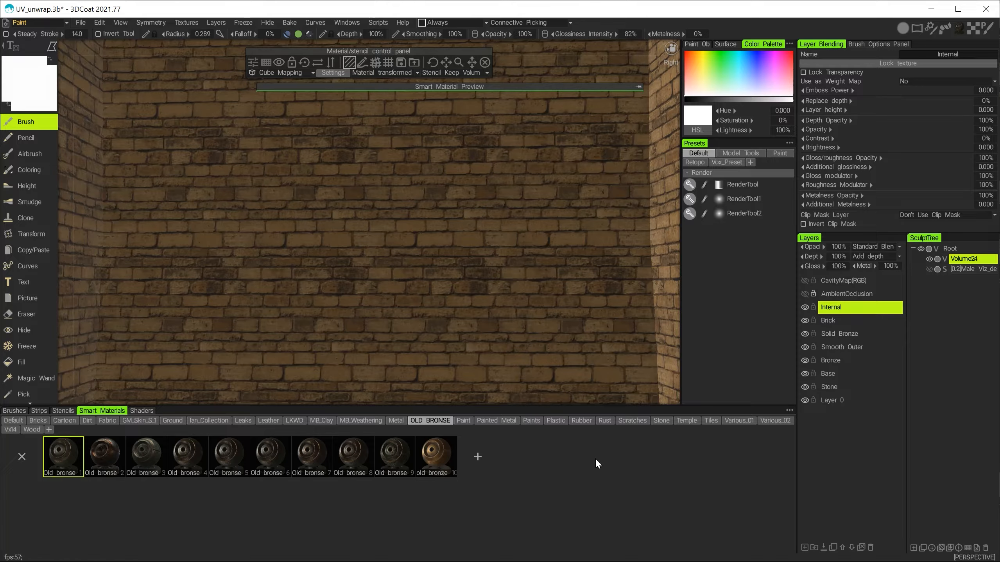
pyautogui.click(50, 47)
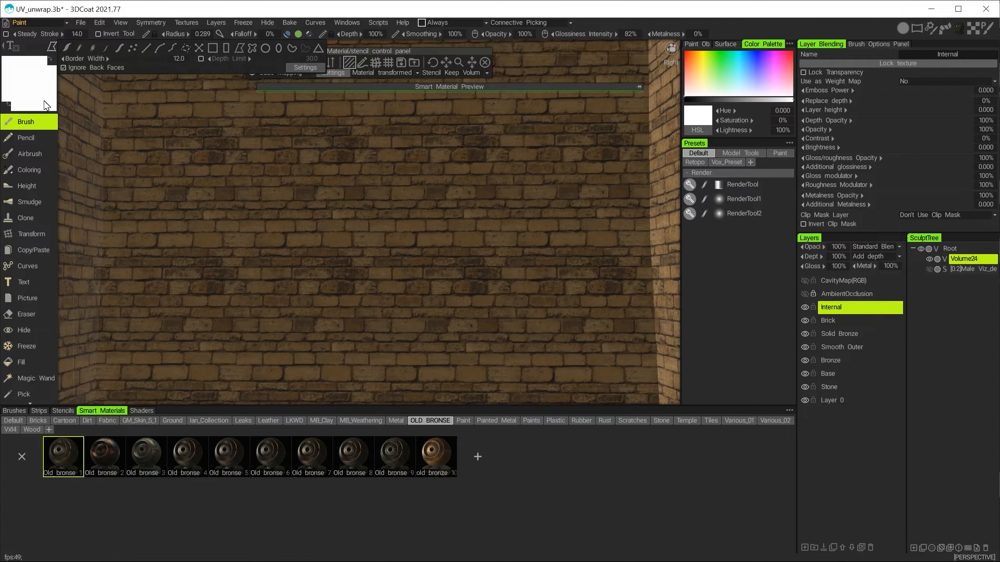
pyautogui.moveTo(140, 123); pyautogui.dragTo(125, 125, button='right')
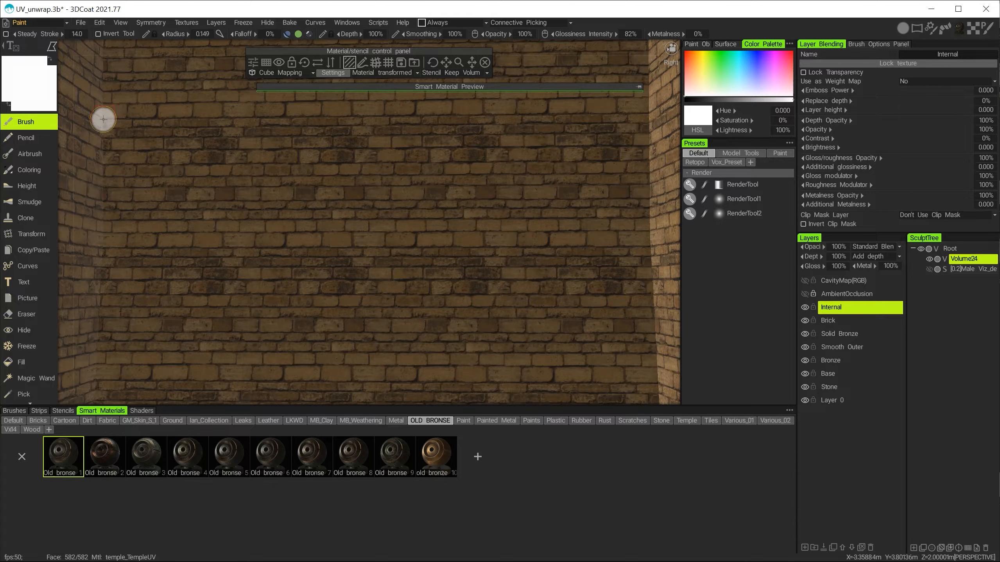
# Step: Fill a wide rectangular band across the first interior wall, from corner to corner, with the Old bronse 1 smart material
pyautogui.moveTo(103, 119); pyautogui.dragTo(637, 114)
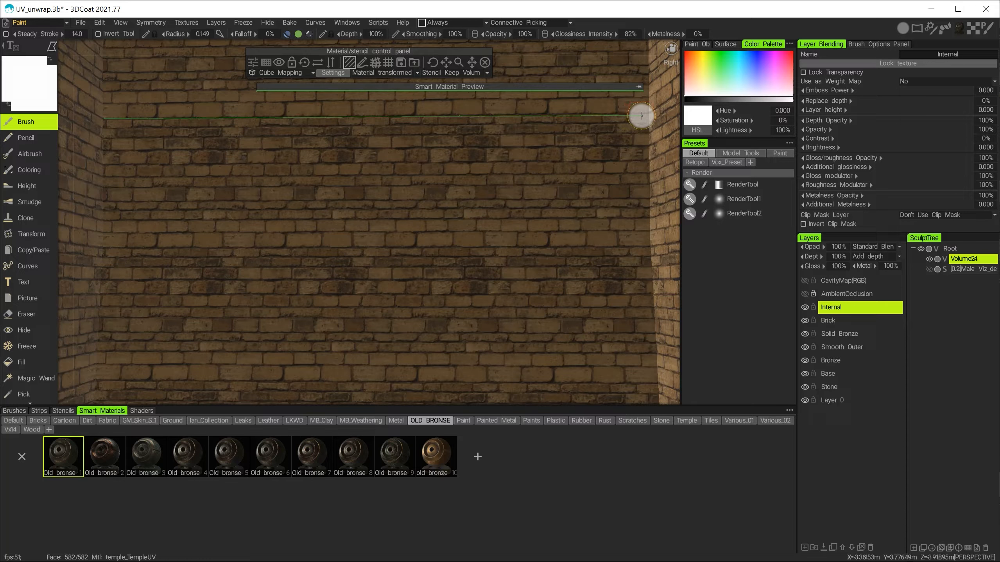
pyautogui.click(647, 113)
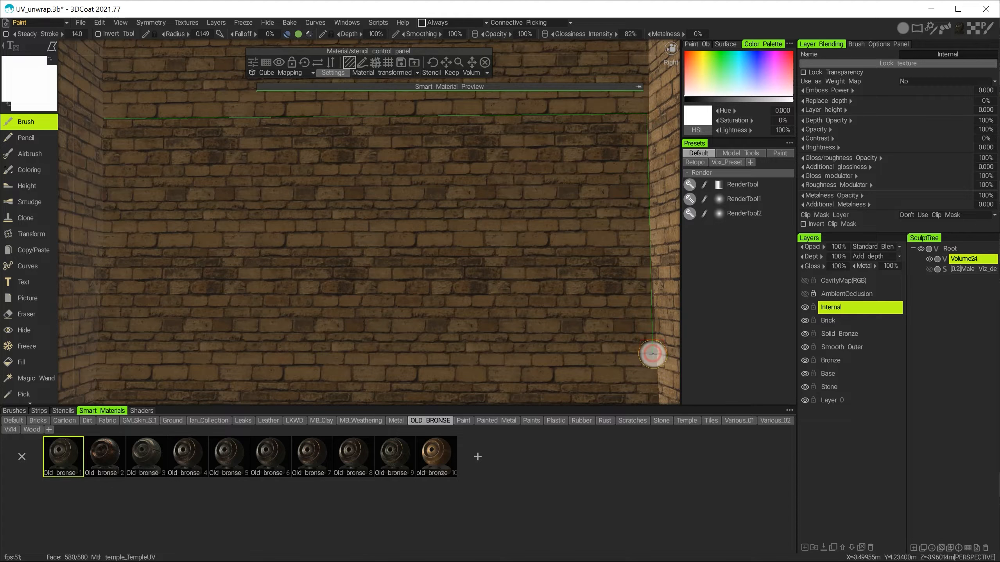
pyautogui.click(653, 354)
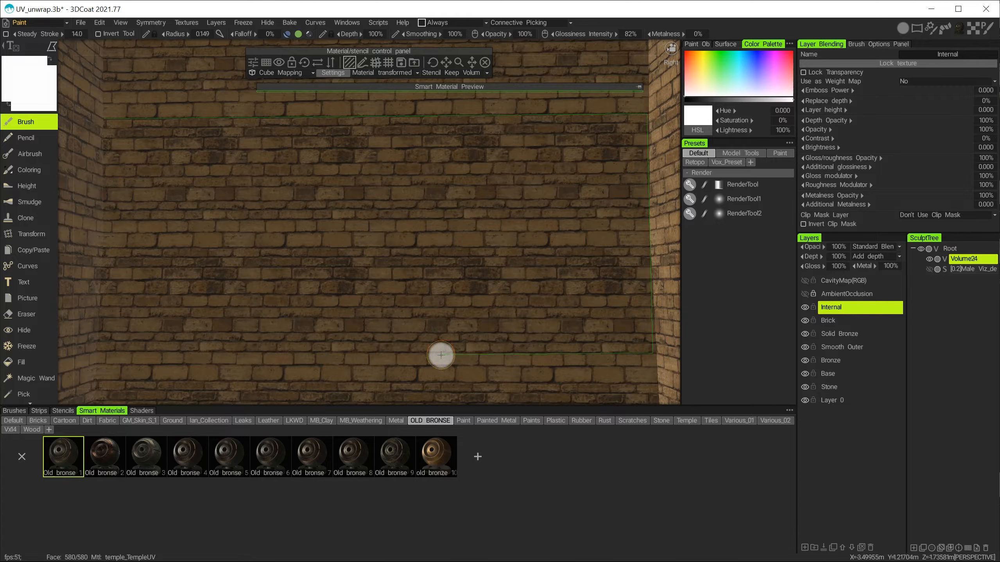
pyautogui.click(99, 350)
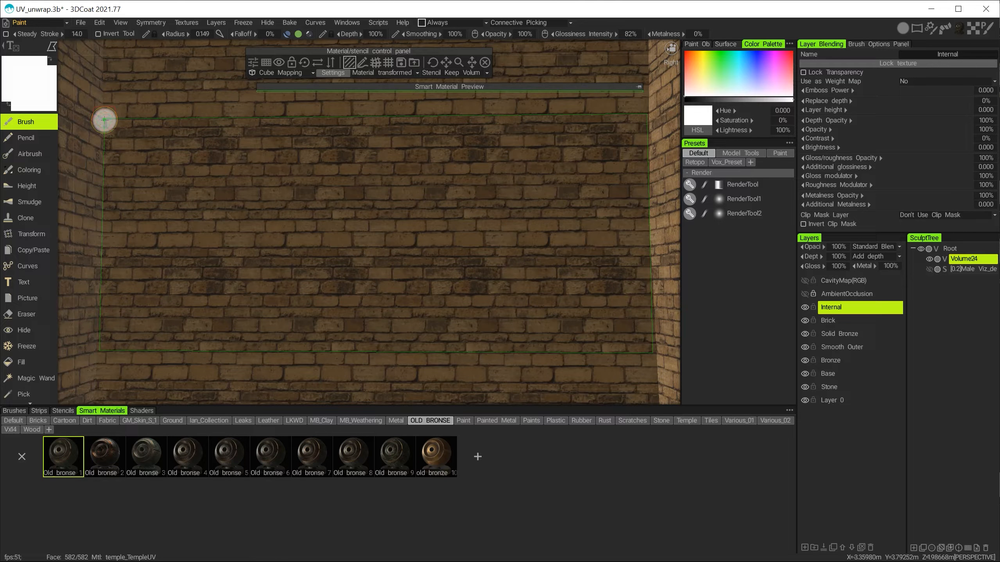
pyautogui.click(105, 119)
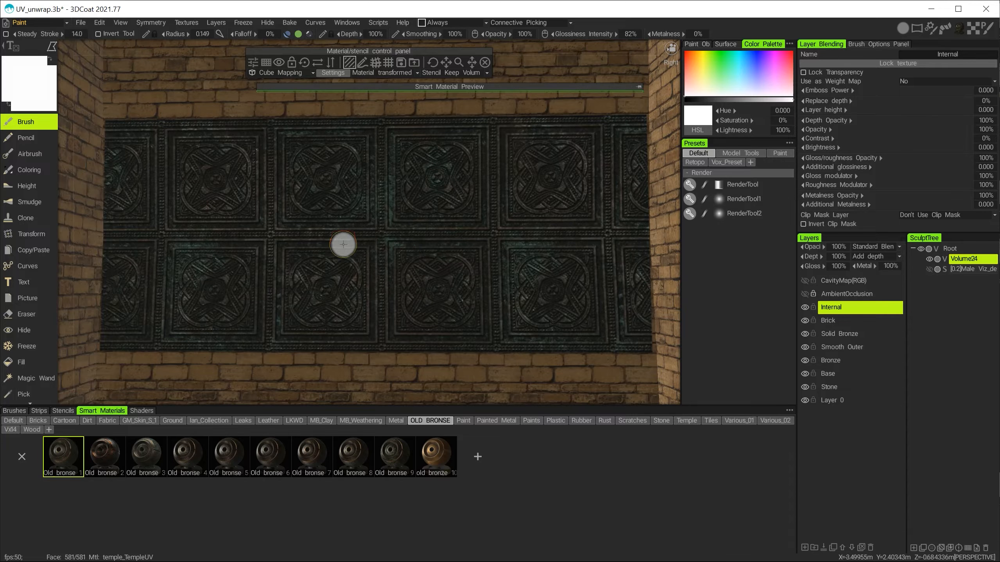
# Step: Fill a matching Old bronse 1 band on the adjoining interior wall, starting at the corner beside the first panel
pyautogui.keyDown('alt'); pyautogui.moveTo(350, 223); pyautogui.dragTo(291, 215); pyautogui.keyUp('alt')
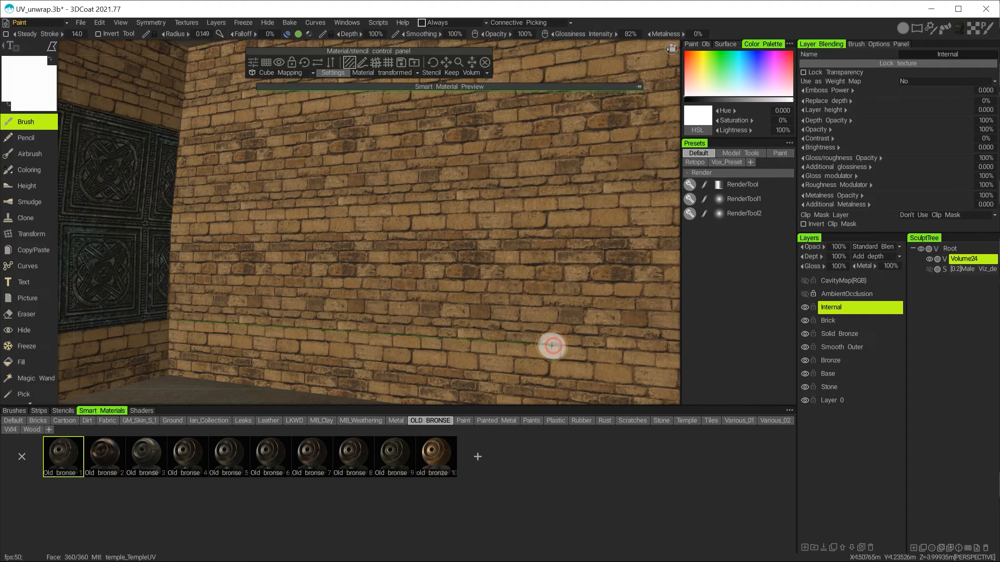
pyautogui.keyDown('shift'); pyautogui.click(552, 345); pyautogui.keyUp('shift')
pyautogui.keyDown('alt'); pyautogui.moveTo(549, 128); pyautogui.dragTo(541, 153, button='middle'); pyautogui.keyUp('alt')
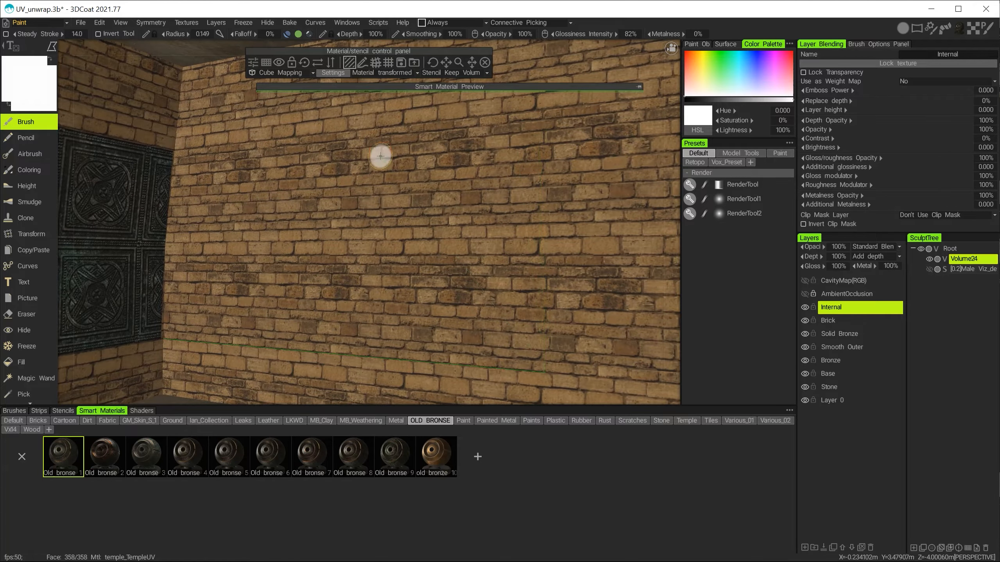
pyautogui.click(544, 111)
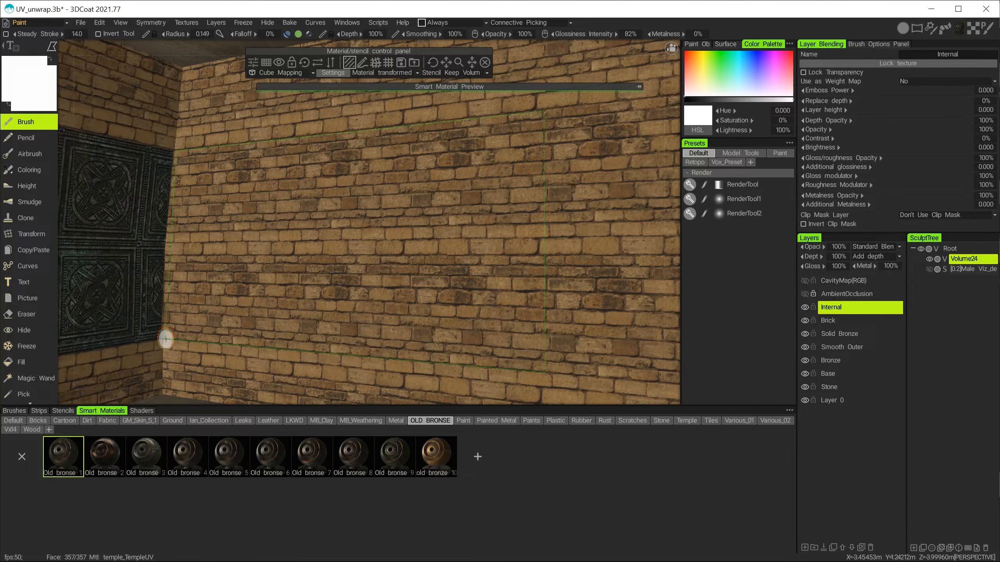
pyautogui.click(166, 339)
# Step: Extend the second wall's bronze band over the remaining brick to the wall's far corner
pyautogui.moveTo(335, 206)
pyautogui.keyDown('alt'); pyautogui.mouseDown()
pyautogui.moveTo(308, 230)
pyautogui.moveTo(245, 208)
pyautogui.mouseUp(); pyautogui.keyUp('alt')
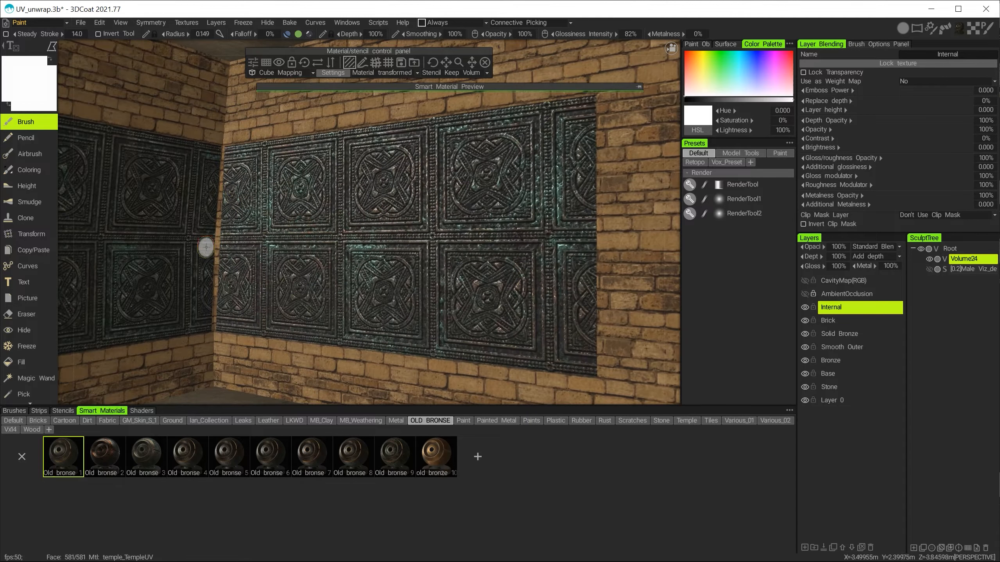
pyautogui.keyDown('alt'); pyautogui.moveTo(365, 222); pyautogui.dragTo(386, 224); pyautogui.keyUp('alt')
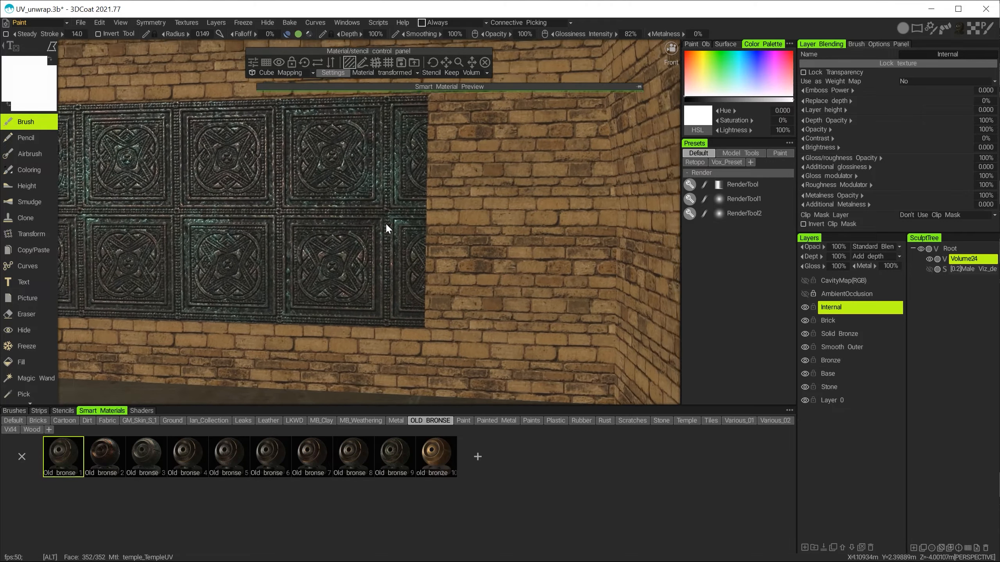
pyautogui.keyDown('alt'); pyautogui.moveTo(386, 223); pyautogui.dragTo(339, 230, button='middle'); pyautogui.keyUp('alt')
pyautogui.scroll(3, 403, 198)
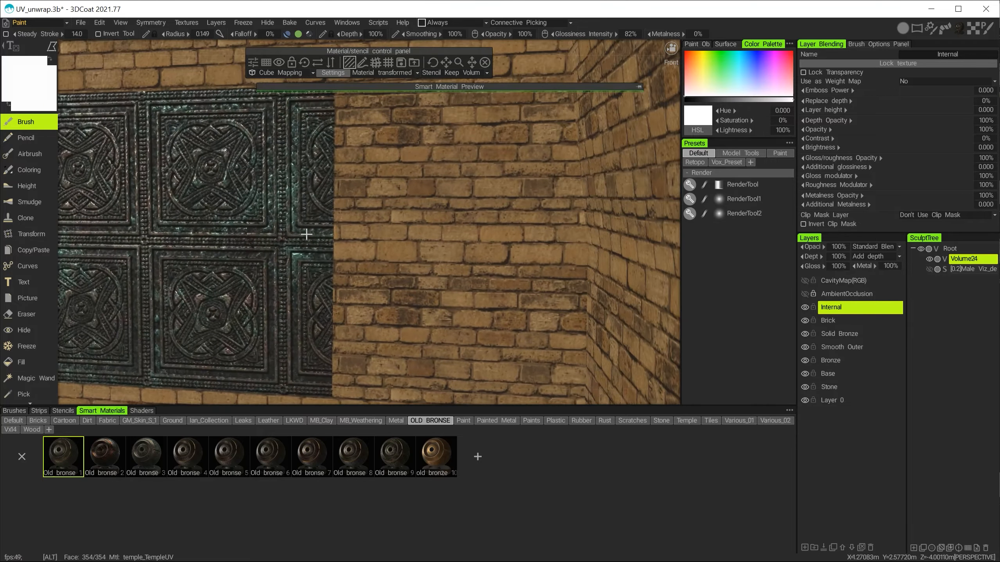
pyautogui.moveTo(306, 235)
pyautogui.keyDown('alt'); pyautogui.mouseDown()
pyautogui.moveTo(339, 227)
pyautogui.moveTo(420, 160)
pyautogui.moveTo(283, 228)
pyautogui.moveTo(292, 225)
pyautogui.mouseUp(); pyautogui.keyUp('alt')
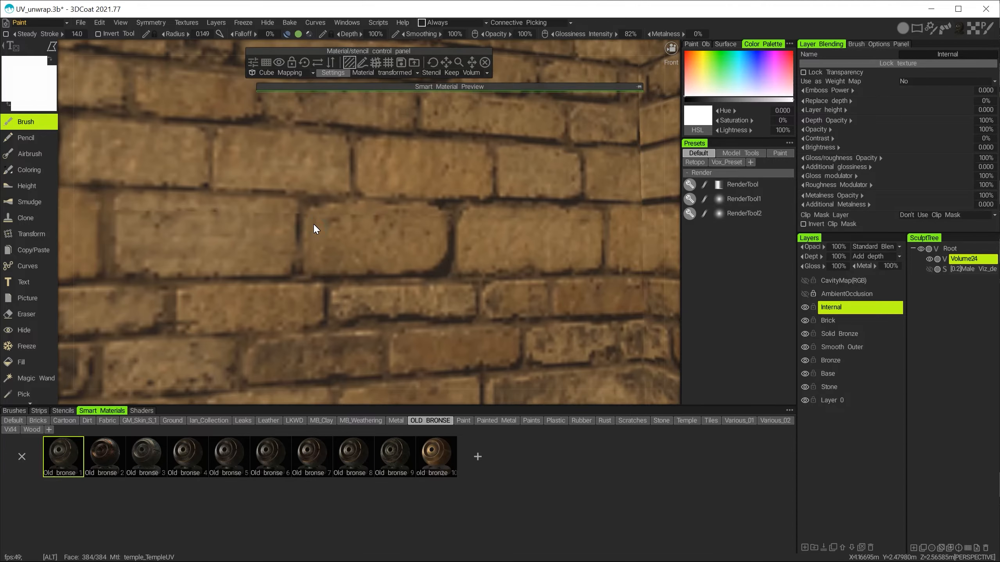
pyautogui.scroll(-5, 315, 223)
pyautogui.moveTo(372, 210)
pyautogui.keyDown('alt'); pyautogui.mouseDown()
pyautogui.moveTo(442, 189)
pyautogui.moveTo(455, 200)
pyautogui.moveTo(407, 217)
pyautogui.mouseUp(); pyautogui.keyUp('alt')
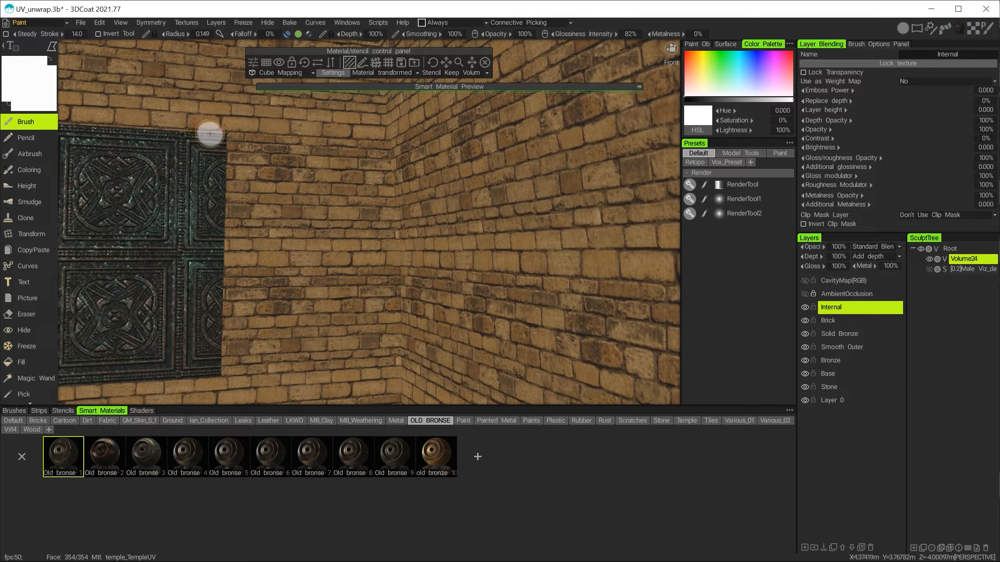
pyautogui.keyDown('shift'); pyautogui.click(385, 142); pyautogui.keyUp('shift')
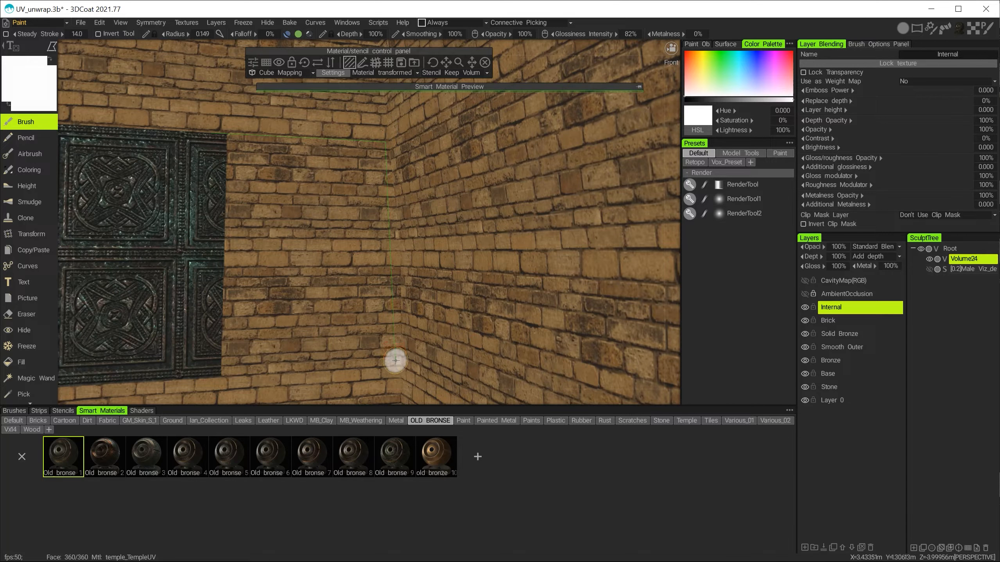
pyautogui.click(209, 378)
# Step: Fill the first section of the third interior wall with Old bronse 1, level with the neighbouring band
pyautogui.keyDown('alt'); pyautogui.moveTo(180, 192); pyautogui.dragTo(163, 345); pyautogui.keyUp('alt')
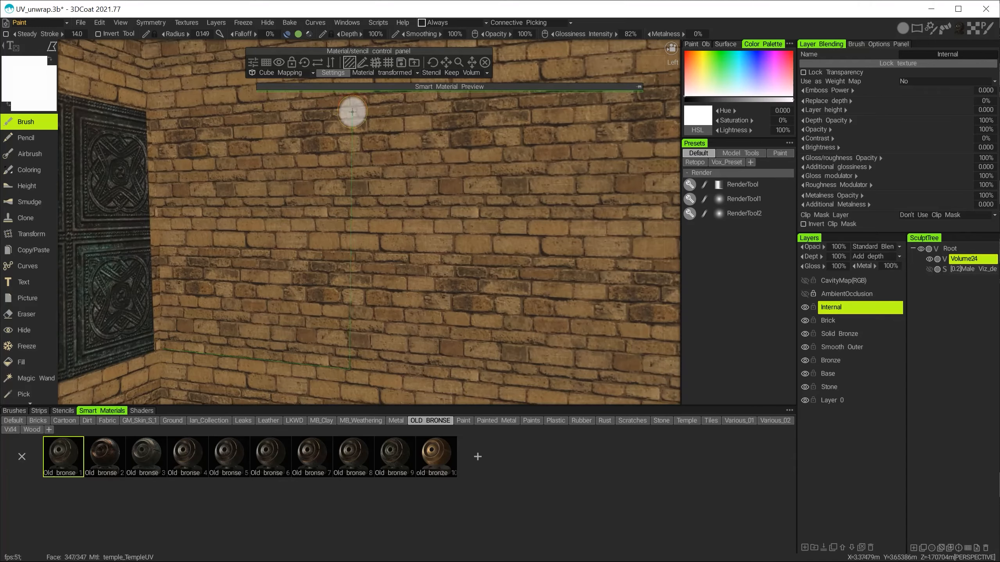
pyautogui.keyDown('alt'); pyautogui.moveTo(352, 112); pyautogui.dragTo(347, 122, button='middle'); pyautogui.keyUp('alt')
pyautogui.click(346, 110)
pyautogui.click(147, 120)
# Step: Continue the third wall's bronze band from its open edge to the far corner
pyautogui.keyDown('alt'); pyautogui.moveTo(165, 239); pyautogui.dragTo(118, 236); pyautogui.keyUp('alt')
pyautogui.click(189, 118)
pyautogui.click(556, 112)
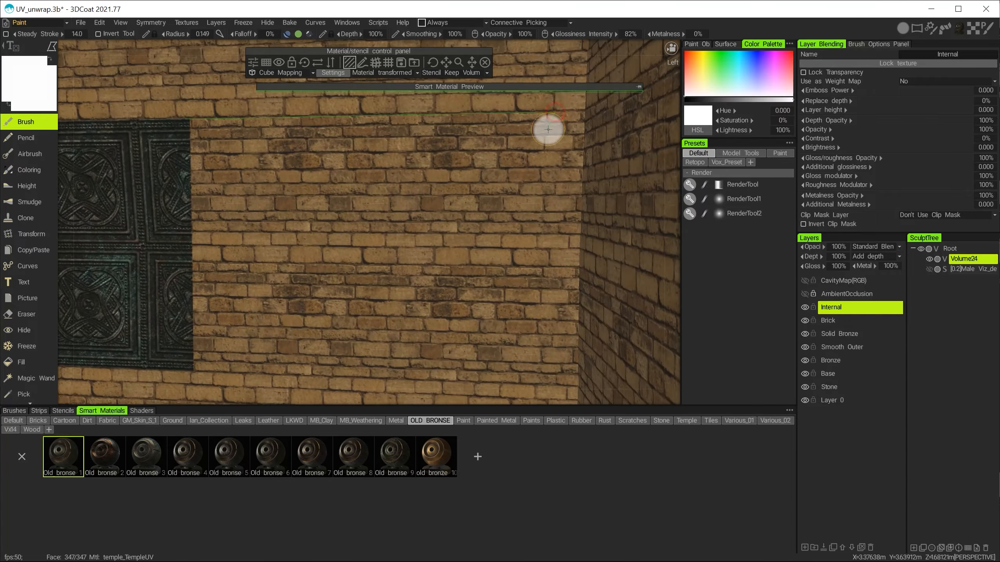
pyautogui.keyDown('alt'); pyautogui.moveTo(548, 129); pyautogui.dragTo(246, 364); pyautogui.keyUp('alt')
# Step: Fill the doorway wall between the third wall's corner and the near side of the doorway with Old bronse 1
pyautogui.keyDown('alt'); pyautogui.moveTo(169, 118); pyautogui.dragTo(172, 324); pyautogui.keyUp('alt')
pyautogui.click(334, 381)
pyautogui.click(312, 354)
pyautogui.keyDown('alt'); pyautogui.moveTo(326, 196); pyautogui.dragTo(329, 217, button='middle'); pyautogui.keyUp('alt')
pyautogui.click(317, 110)
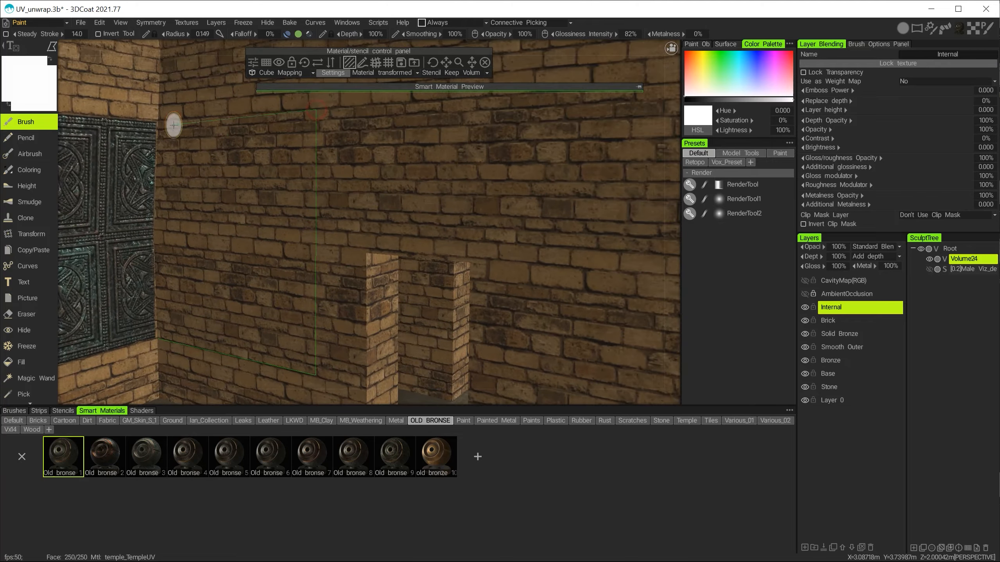
pyautogui.click(159, 123)
pyautogui.click(159, 339)
# Step: Fill the doorway wall on the opposite side of the opening with Old bronse 1 and extend the panel edge toward the doorway
pyautogui.keyDown('alt'); pyautogui.moveTo(158, 339); pyautogui.dragTo(261, 181); pyautogui.keyUp('alt')
pyautogui.click(388, 344)
pyautogui.keyDown('alt'); pyautogui.moveTo(380, 250); pyautogui.dragTo(359, 127); pyautogui.keyUp('alt')
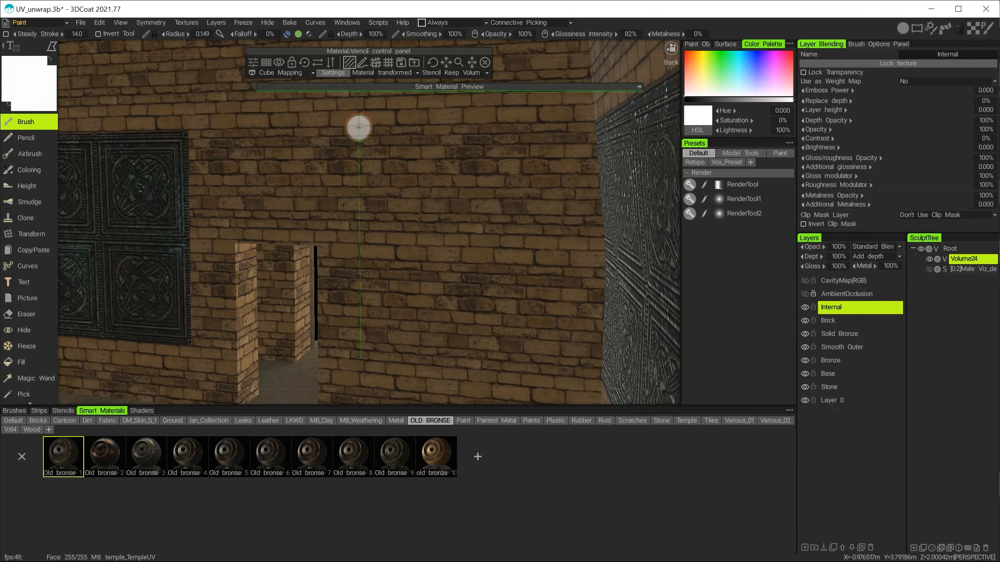
pyautogui.click(359, 128)
pyautogui.click(587, 122)
pyautogui.click(590, 369)
pyautogui.click(361, 358)
pyautogui.keyDown('alt'); pyautogui.moveTo(361, 358); pyautogui.dragTo(212, 367); pyautogui.keyUp('alt')
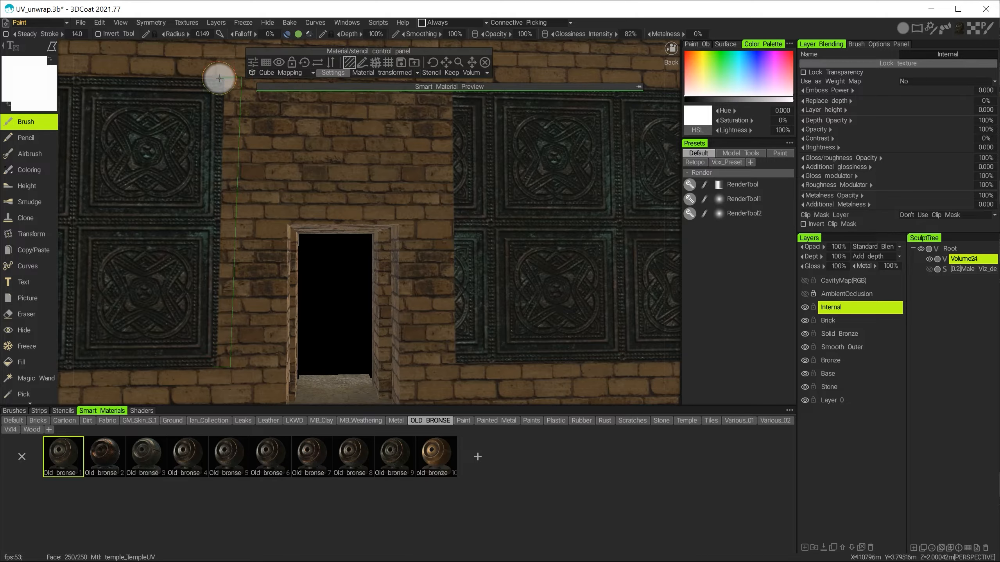
pyautogui.keyDown('alt'); pyautogui.moveTo(220, 77); pyautogui.dragTo(392, 254); pyautogui.keyUp('alt')
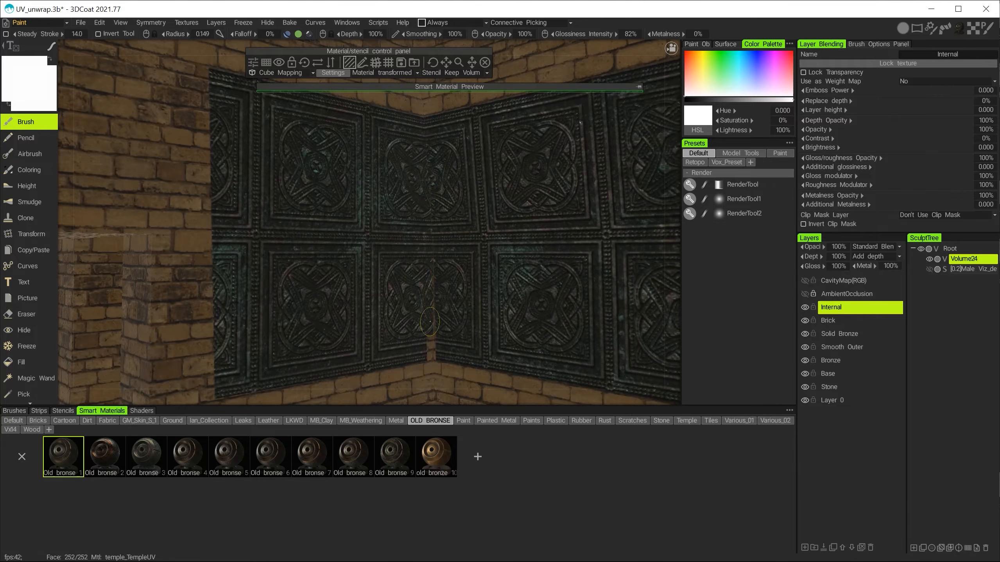
# Step: Touch up gaps in the bronze band along the corners and upper edge with freehand brush strokes at radius 0.036
pyautogui.moveTo(352, 171); pyautogui.dragTo(186, 171, button='middle')
pyautogui.scroll(3, 265, 158)
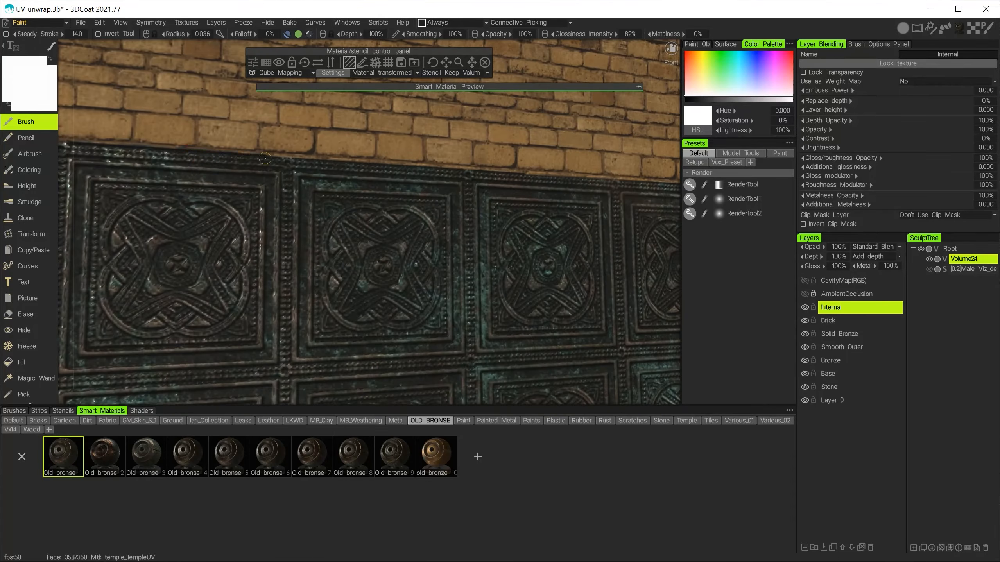
pyautogui.moveTo(395, 166); pyautogui.dragTo(310, 193, button='middle')
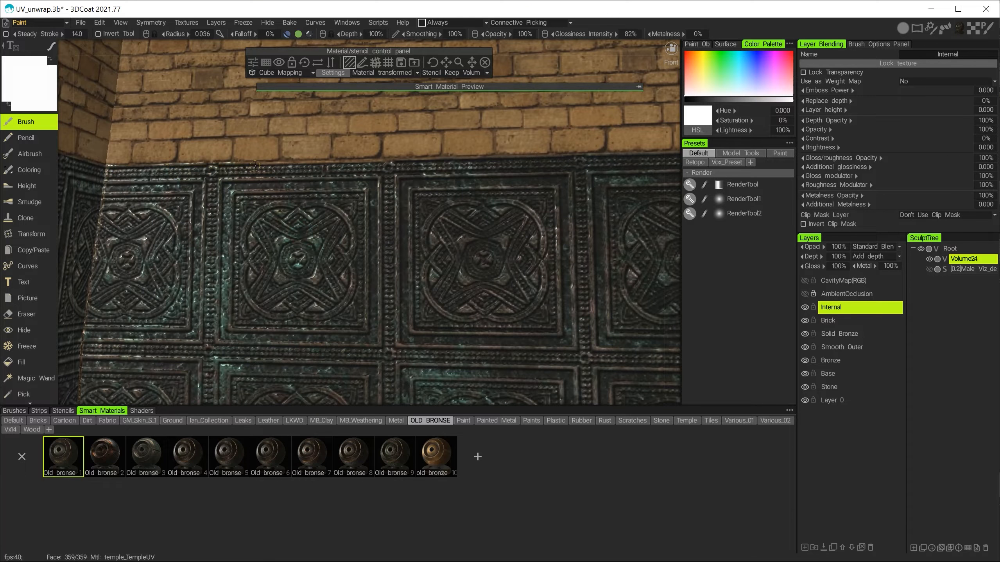
pyautogui.moveTo(255, 166); pyautogui.dragTo(280, 146, button='middle')
pyautogui.keyDown('alt'); pyautogui.moveTo(505, 181); pyautogui.dragTo(70, 97); pyautogui.keyUp('alt')
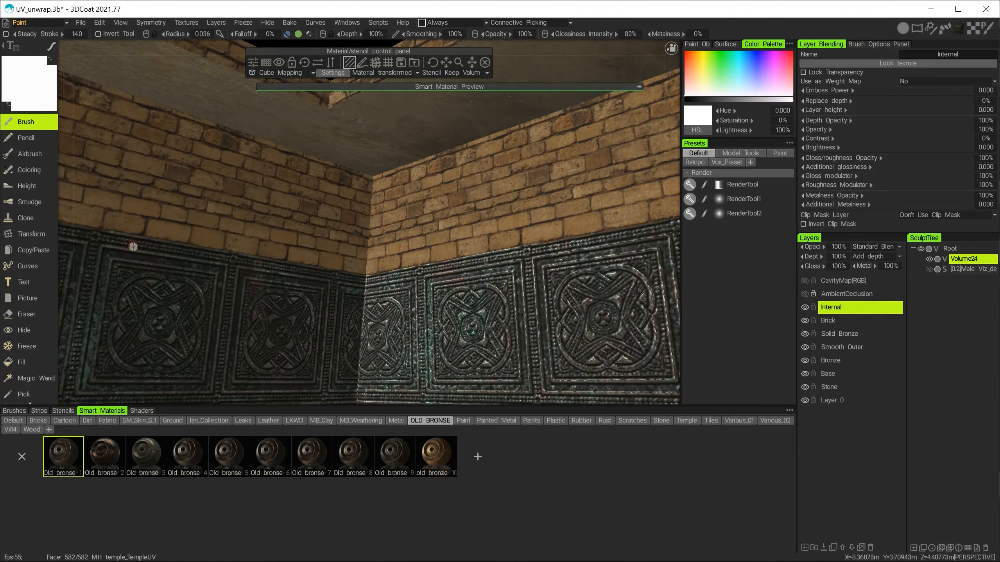
pyautogui.keyDown('alt'); pyautogui.moveTo(306, 328); pyautogui.dragTo(295, 209); pyautogui.keyUp('alt')
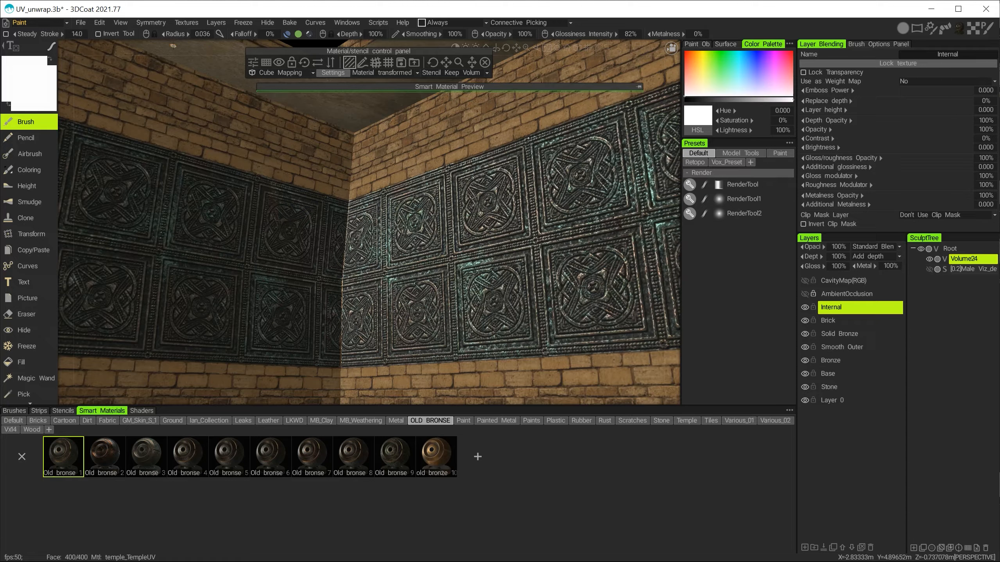
# Step: Switch to the Render room, turn on Realtime Render and examine the bronze-panelled interior walls
pyautogui.click(52, 22)
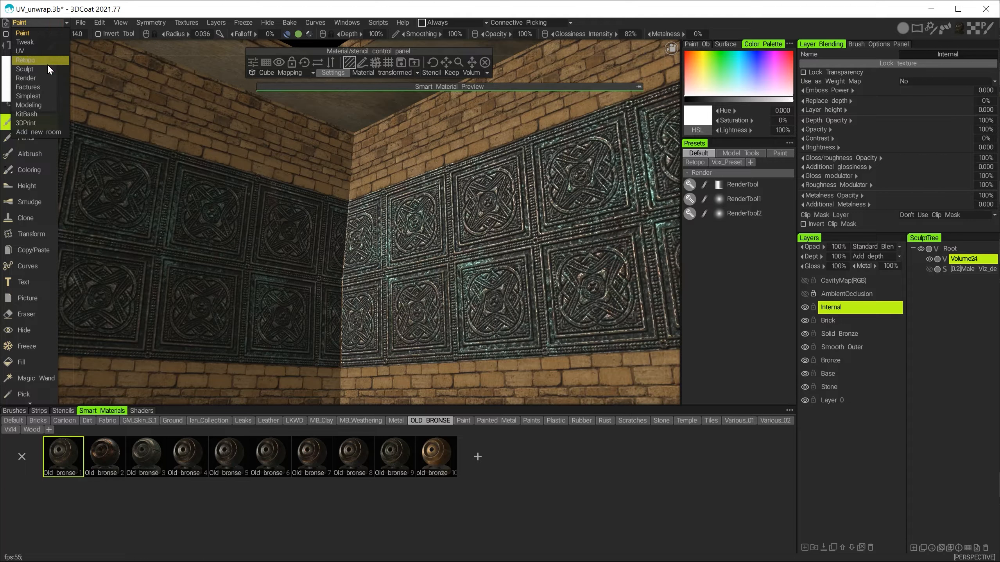
pyautogui.click(40, 77)
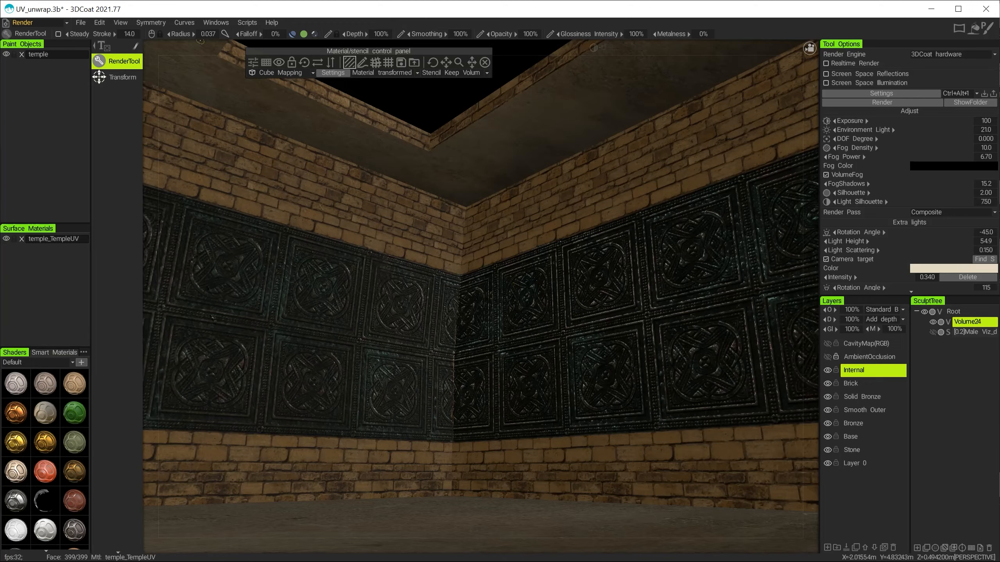
pyautogui.click(826, 64)
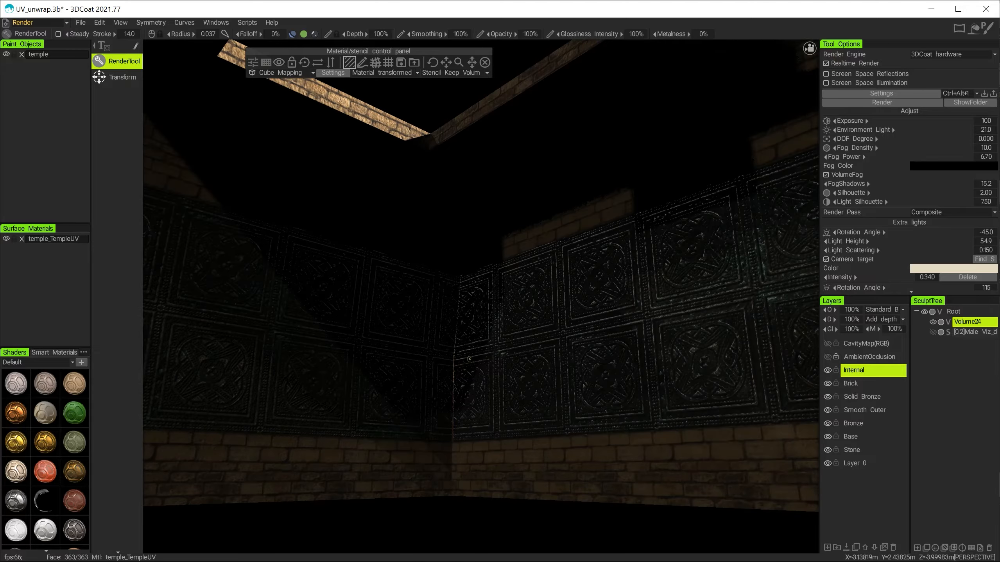
pyautogui.moveTo(469, 359); pyautogui.dragTo(519, 298, button='middle')
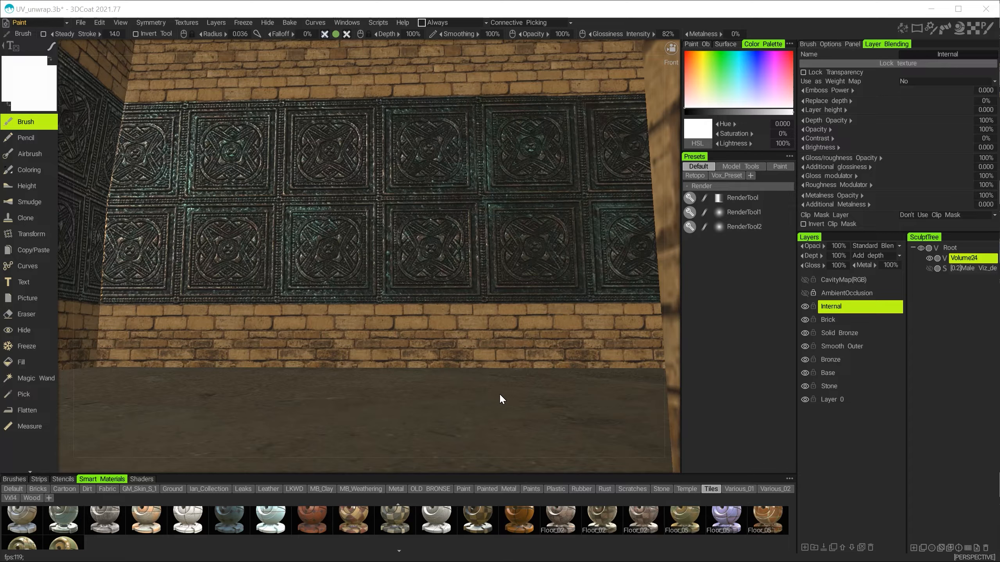
# Step: Add a Floor layer above Internal and open the Texture UV Editor on the square floor island with its attached corridor
pyautogui.scroll(-10, 492, 378)
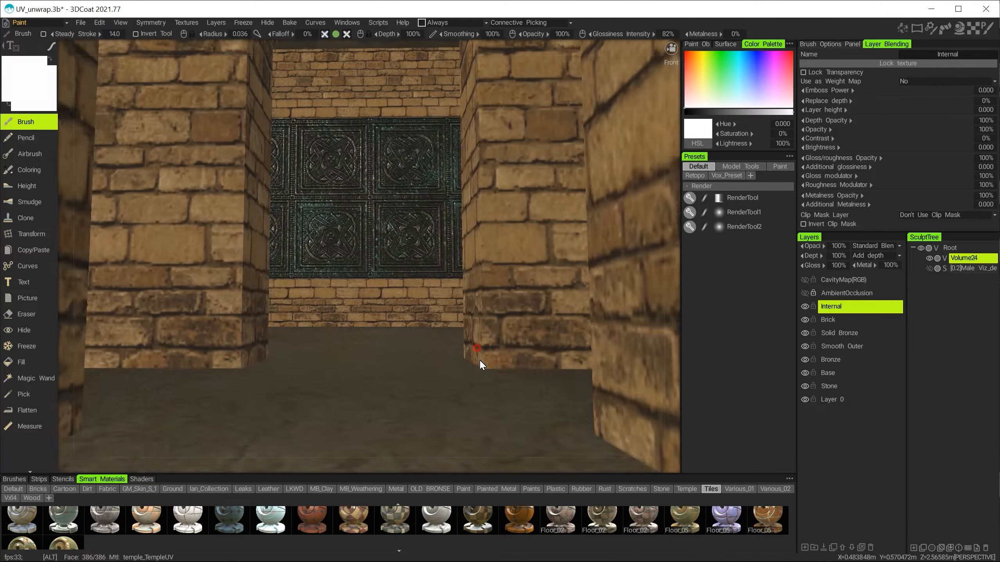
pyautogui.scroll(5, 481, 376)
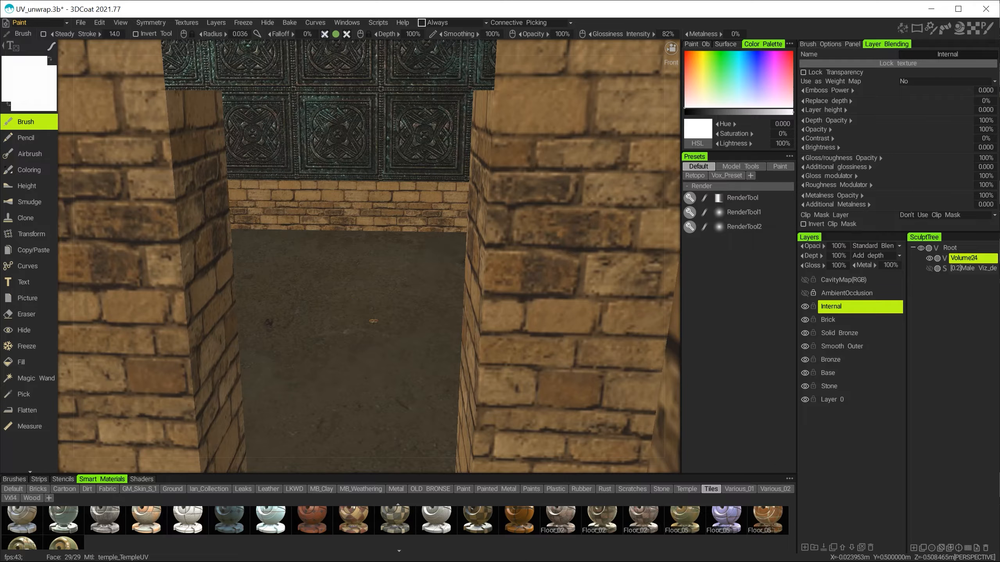
pyautogui.keyDown('alt'); pyautogui.moveTo(369, 337); pyautogui.dragTo(385, 357); pyautogui.keyUp('alt')
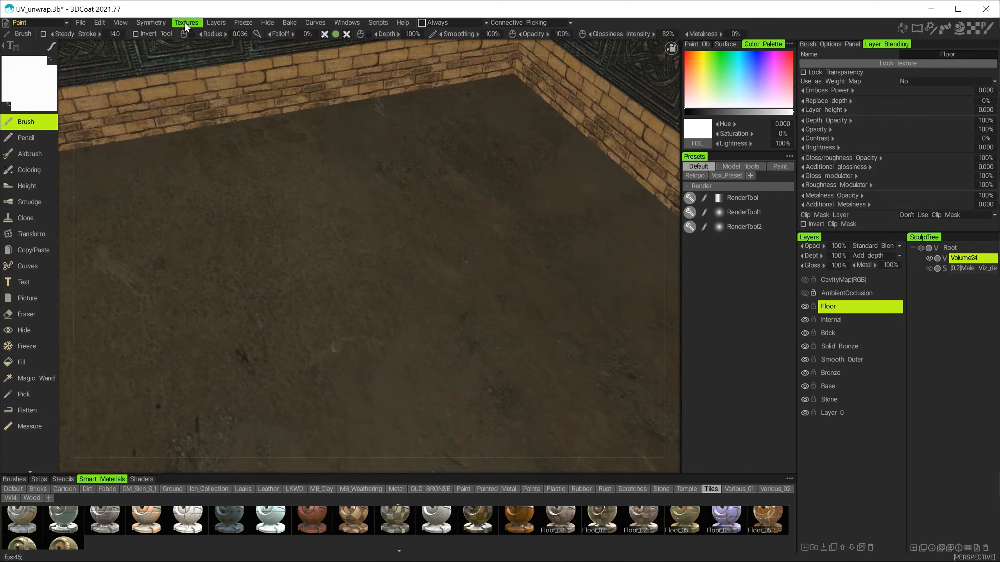
pyautogui.click(185, 23)
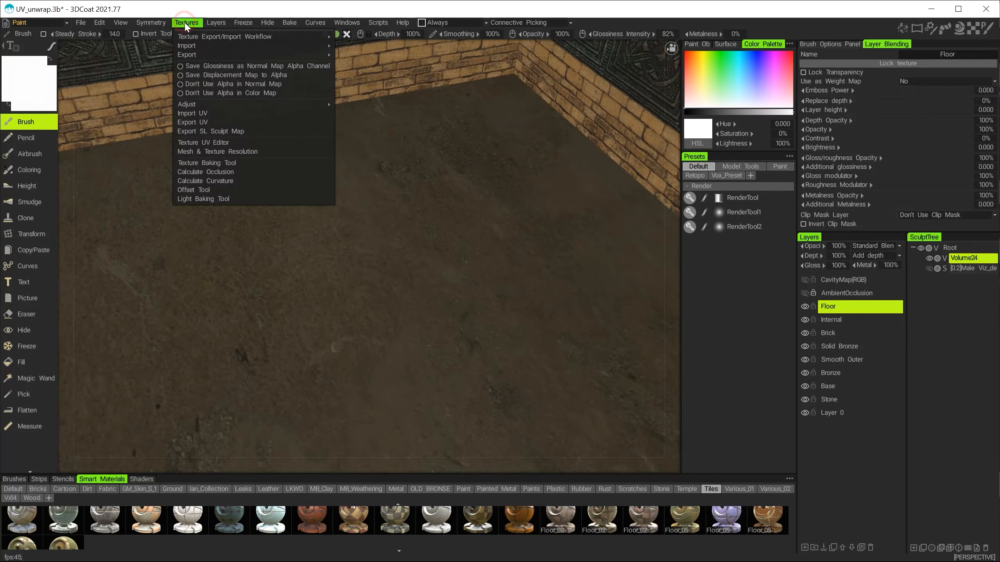
pyautogui.click(201, 143)
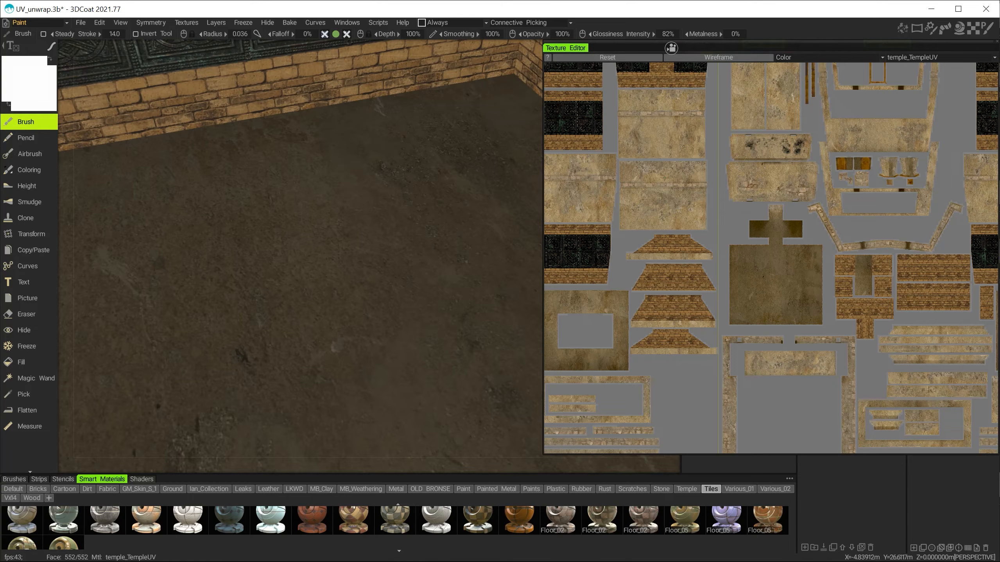
pyautogui.moveTo(602, 48)
pyautogui.mouseDown()
pyautogui.moveTo(315, 89)
pyautogui.moveTo(268, 58)
pyautogui.moveTo(277, 58)
pyautogui.mouseUp()
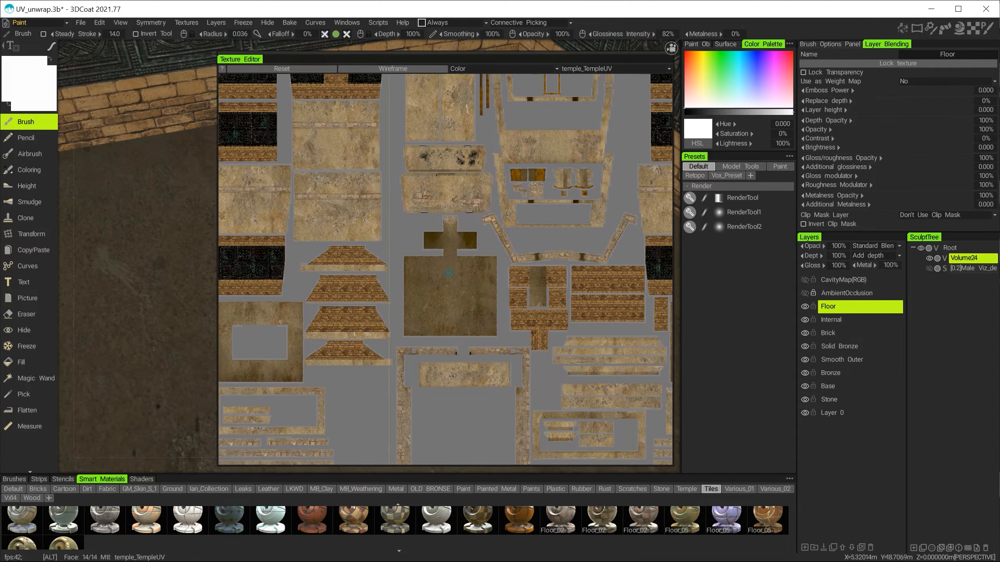
pyautogui.scroll(5, 453, 276)
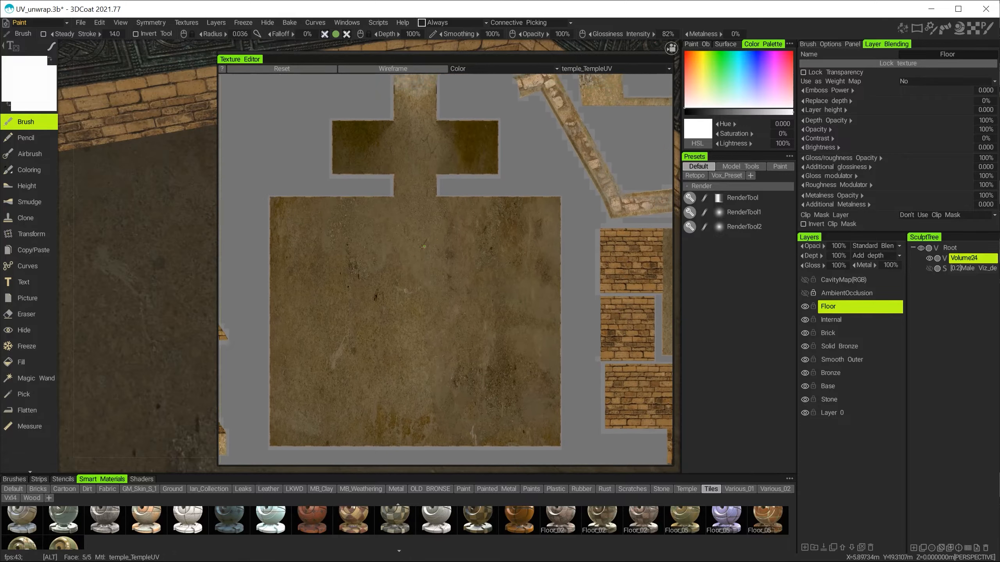
pyautogui.keyDown('alt'); pyautogui.moveTo(424, 247); pyautogui.dragTo(454, 257, button='middle'); pyautogui.keyUp('alt')
pyautogui.scroll(1, 458, 247)
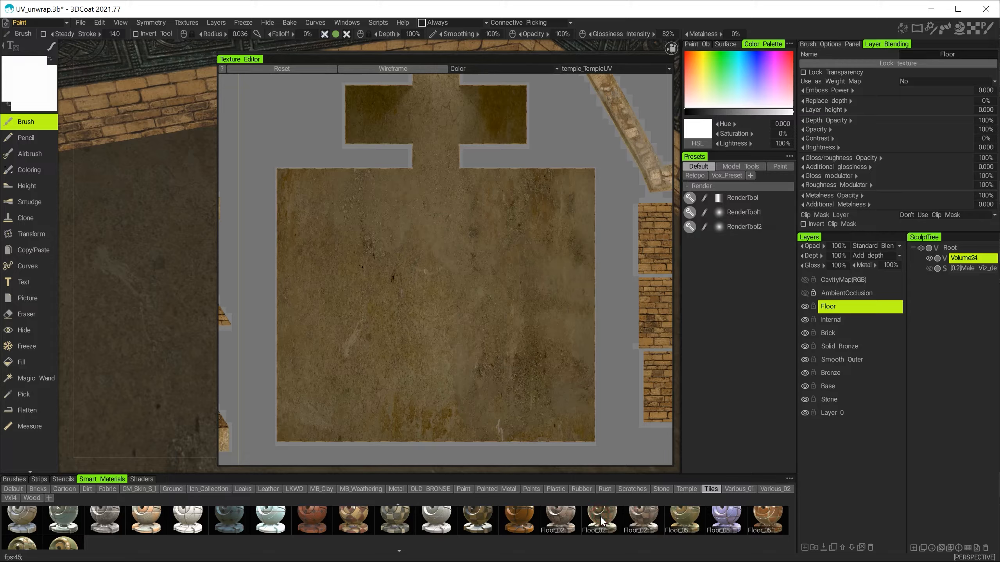
# Step: Load the Floor_02 smart material and arrange its preview and control panels clear of the floor island
pyautogui.click(606, 525)
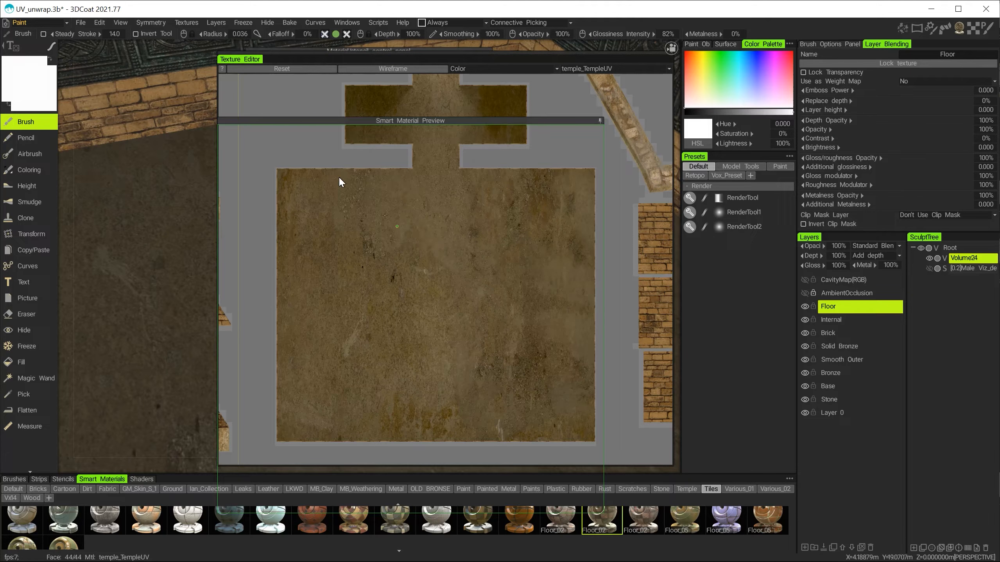
pyautogui.moveTo(348, 52); pyautogui.dragTo(105, 46)
pyautogui.moveTo(295, 79); pyautogui.dragTo(301, 54)
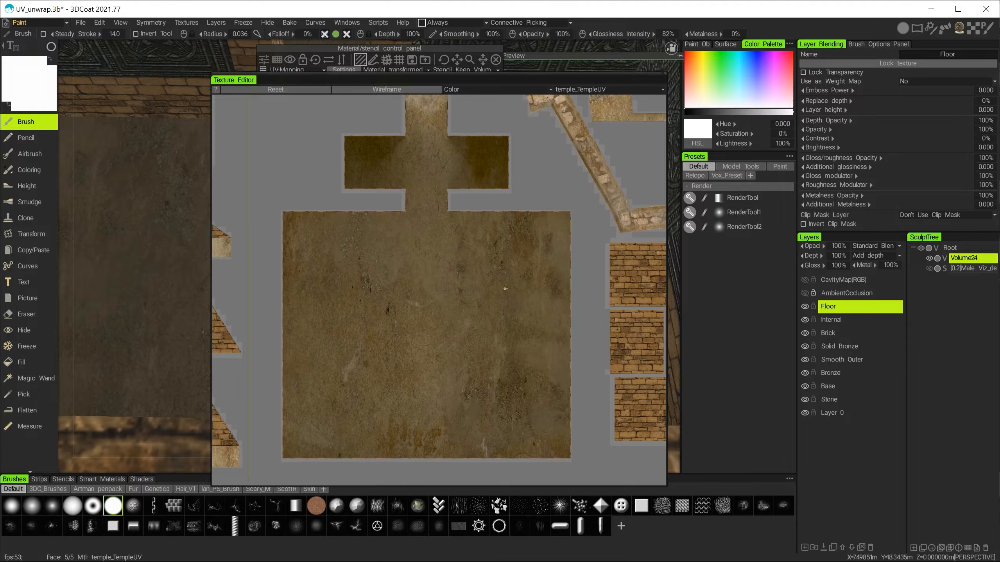
pyautogui.scroll(-3, 507, 289)
pyautogui.scroll(4, 511, 286)
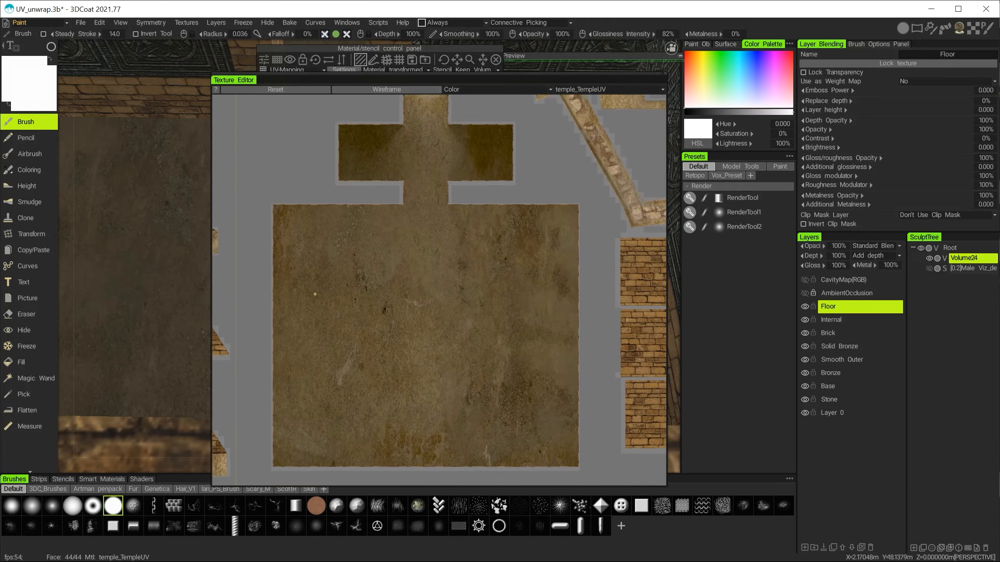
pyautogui.scroll(2, 476, 290)
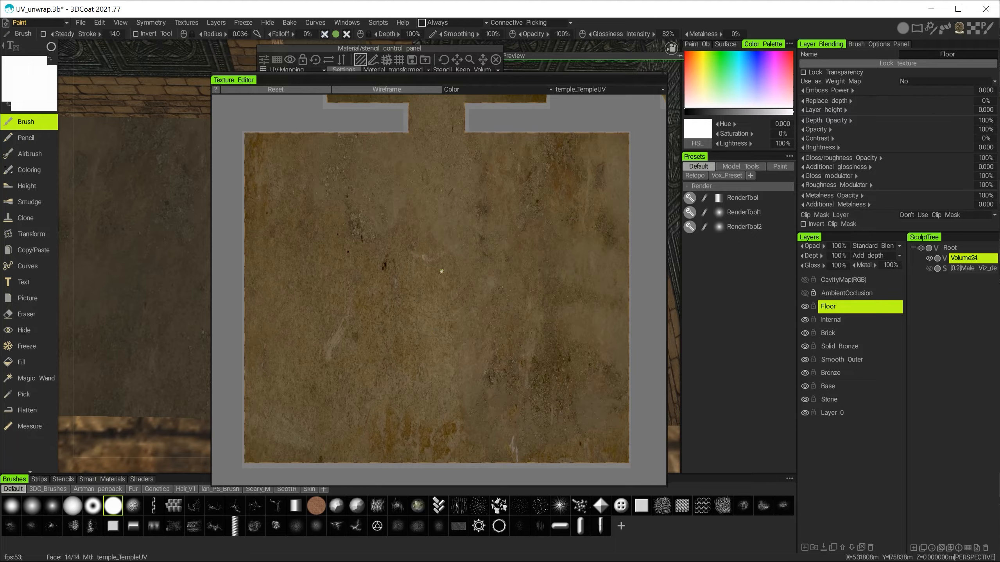
# Step: Enable depth and glossiness painting and fill a circle about 732 pixels across in the centre of the square floor with Floor_02
pyautogui.click(51, 47)
pyautogui.click(324, 35)
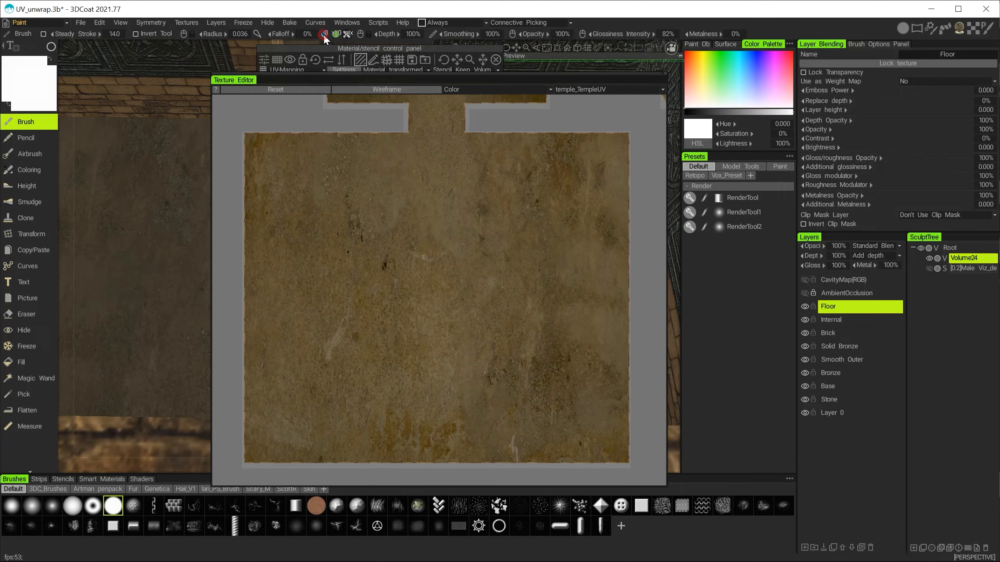
pyautogui.click(347, 34)
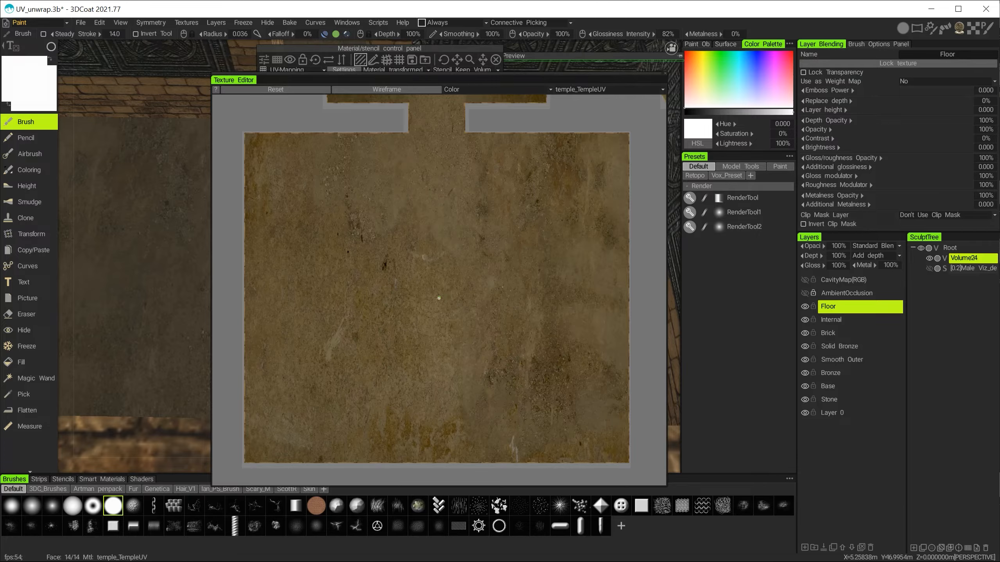
pyautogui.moveTo(440, 301); pyautogui.dragTo(564, 213, button='right')
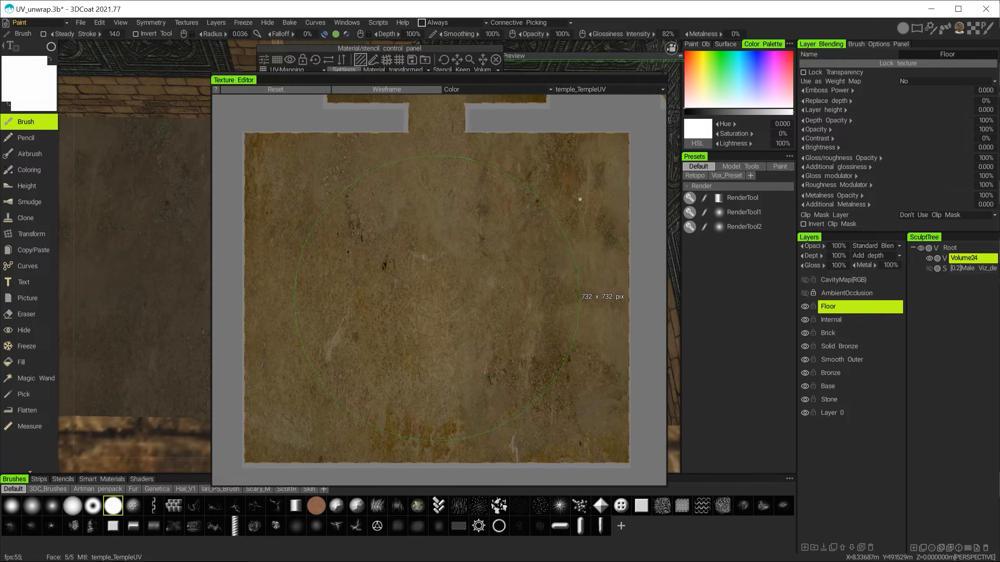
pyautogui.moveTo(579, 199); pyautogui.dragTo(579, 199)
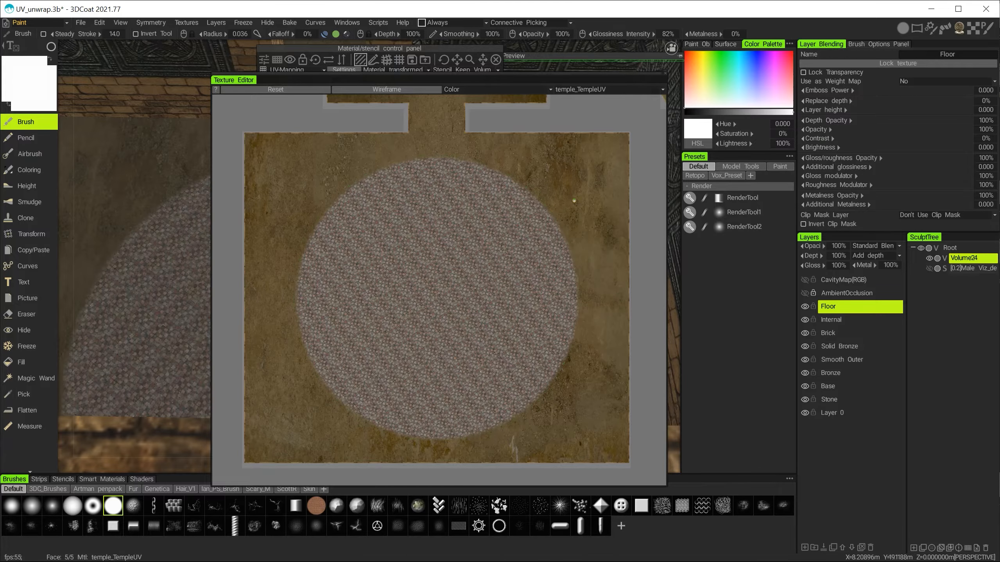
# Step: Compare the tile scale and edge of the circular patch on the 3D floor and in the texture map
pyautogui.keyDown('alt'); pyautogui.moveTo(428, 271); pyautogui.dragTo(299, 319, button='right'); pyautogui.keyUp('alt')
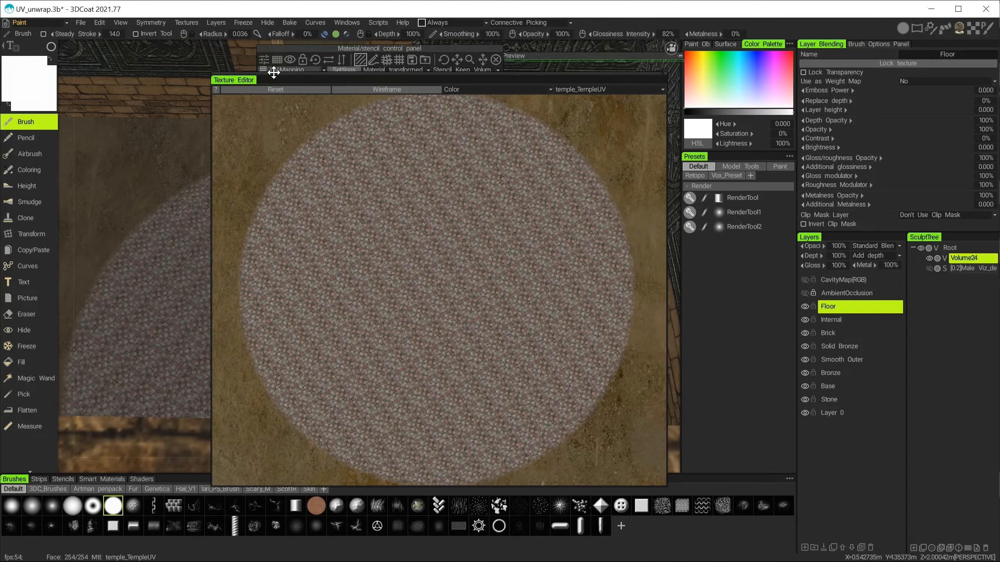
pyautogui.moveTo(256, 75); pyautogui.dragTo(418, 185)
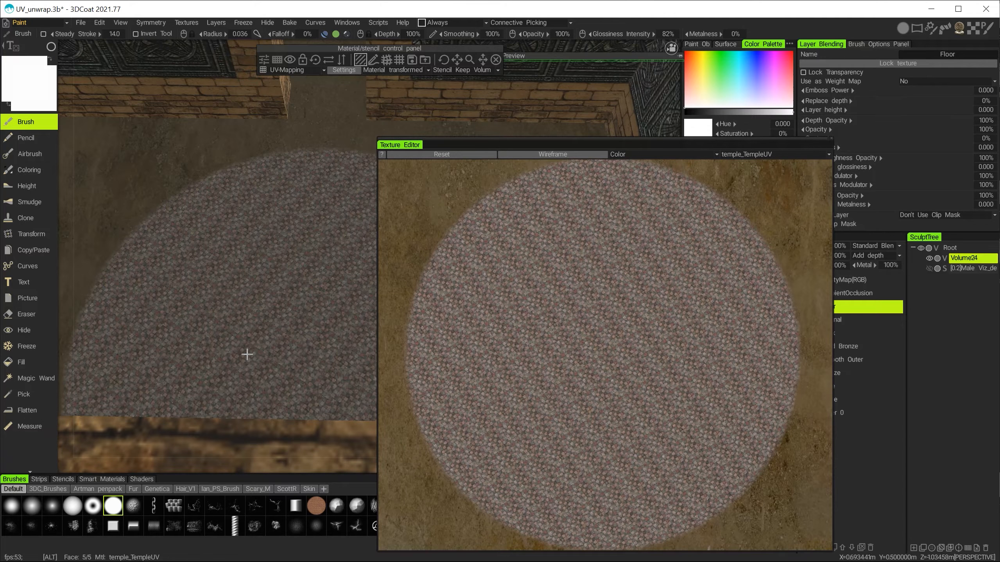
pyautogui.keyDown('alt'); pyautogui.moveTo(246, 354); pyautogui.dragTo(255, 337, button='right'); pyautogui.keyUp('alt')
pyautogui.keyDown('alt'); pyautogui.moveTo(255, 337); pyautogui.dragTo(209, 335); pyautogui.keyUp('alt')
pyautogui.keyDown('alt'); pyautogui.moveTo(209, 335); pyautogui.dragTo(204, 315, button='right'); pyautogui.keyUp('alt')
pyautogui.keyDown('alt'); pyautogui.moveTo(206, 315); pyautogui.dragTo(276, 360); pyautogui.keyUp('alt')
pyautogui.moveTo(449, 139); pyautogui.dragTo(271, 81)
pyautogui.keyDown('alt'); pyautogui.moveTo(452, 335); pyautogui.dragTo(450, 281, button='right'); pyautogui.keyUp('alt')
pyautogui.keyDown('alt'); pyautogui.moveTo(450, 281); pyautogui.dragTo(449, 264, button='middle'); pyautogui.keyUp('alt')
pyautogui.keyDown('alt'); pyautogui.moveTo(448, 264); pyautogui.dragTo(518, 330, button='right'); pyautogui.keyUp('alt')
pyautogui.keyDown('alt'); pyautogui.moveTo(518, 329); pyautogui.dragTo(513, 350, button='middle'); pyautogui.keyUp('alt')
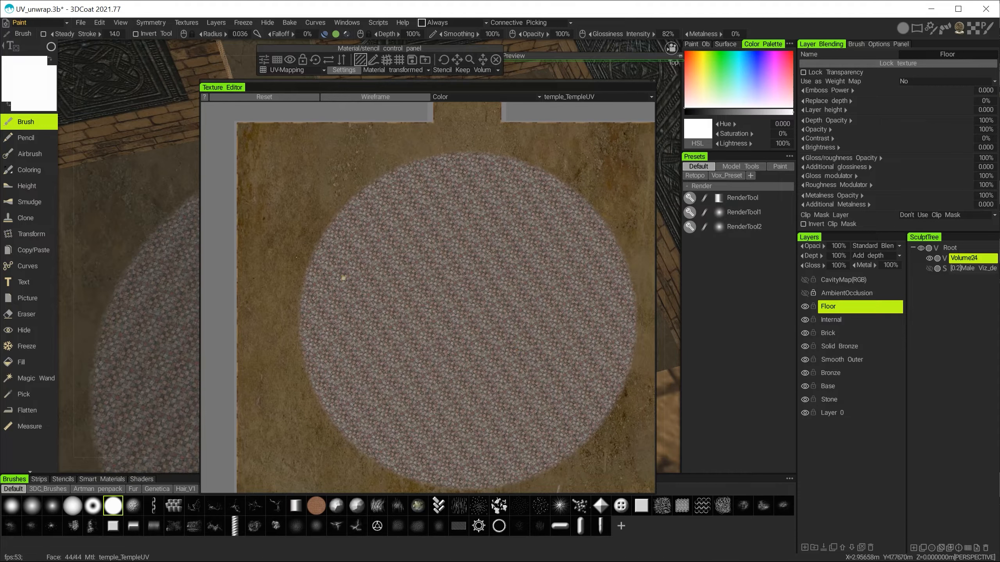
# Step: With the rectangle stroke mode, paint a Floor_02 area about 564 by 132 pixels that borders the notch on one side of the corridor
pyautogui.click(51, 46)
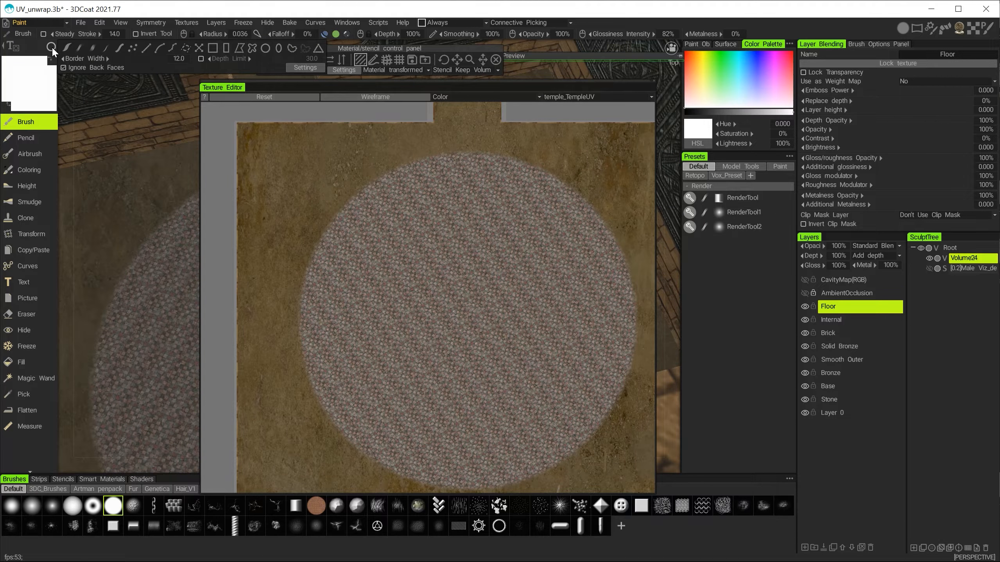
pyautogui.click(225, 48)
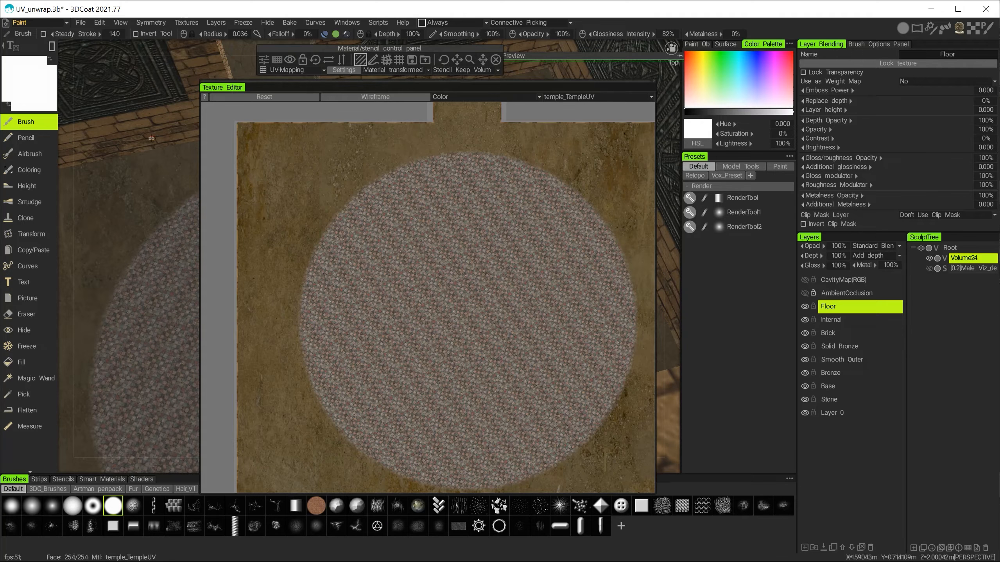
pyautogui.keyDown('alt'); pyautogui.moveTo(290, 192); pyautogui.dragTo(314, 269, button='middle'); pyautogui.keyUp('alt')
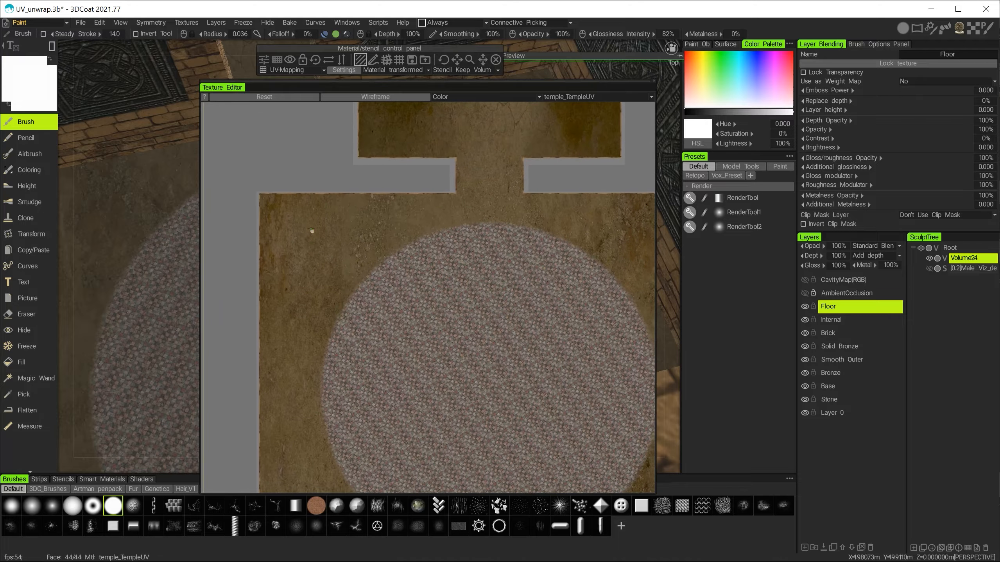
pyautogui.moveTo(251, 182); pyautogui.dragTo(300, 207)
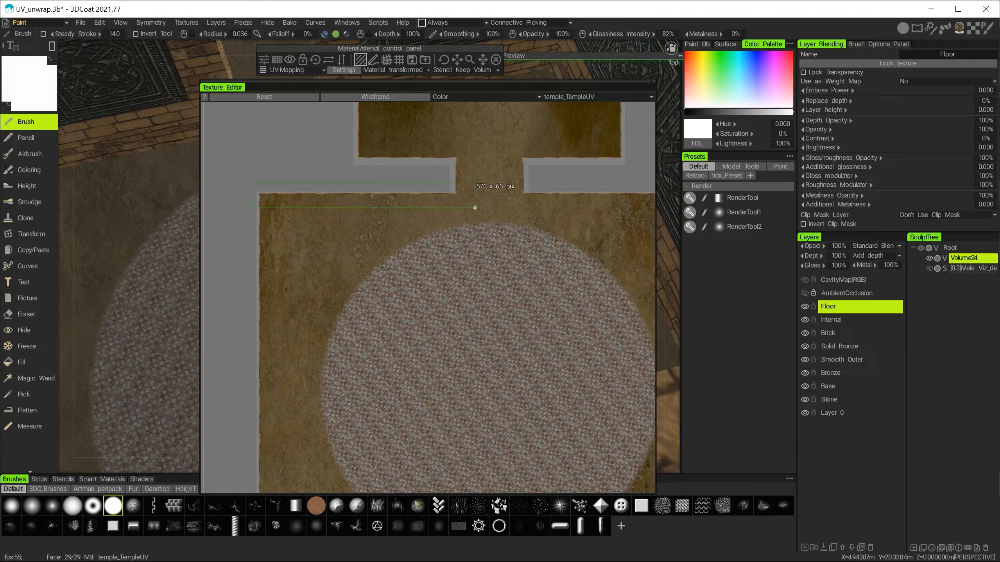
pyautogui.moveTo(453, 200); pyautogui.dragTo(409, 190)
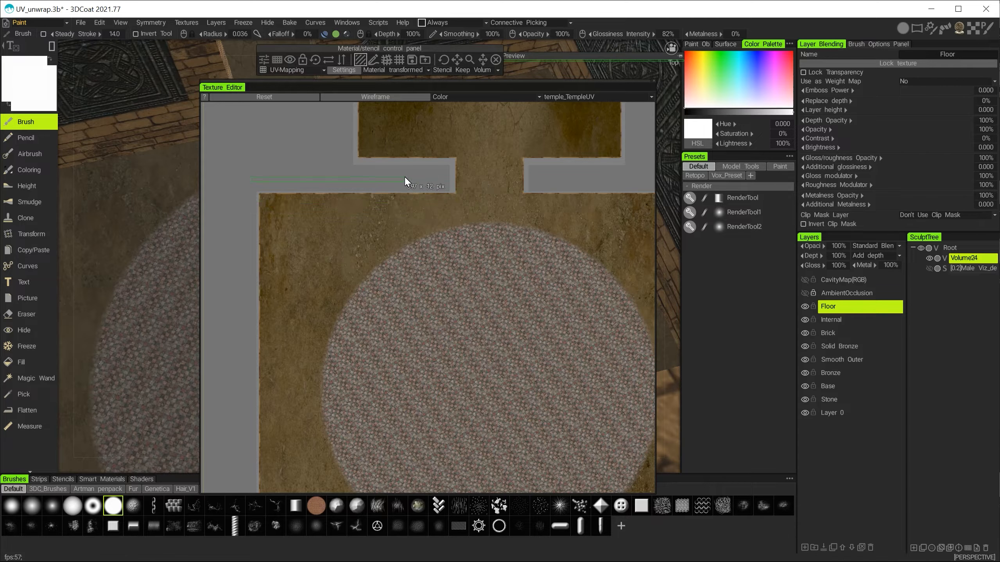
pyautogui.moveTo(244, 150); pyautogui.dragTo(476, 198)
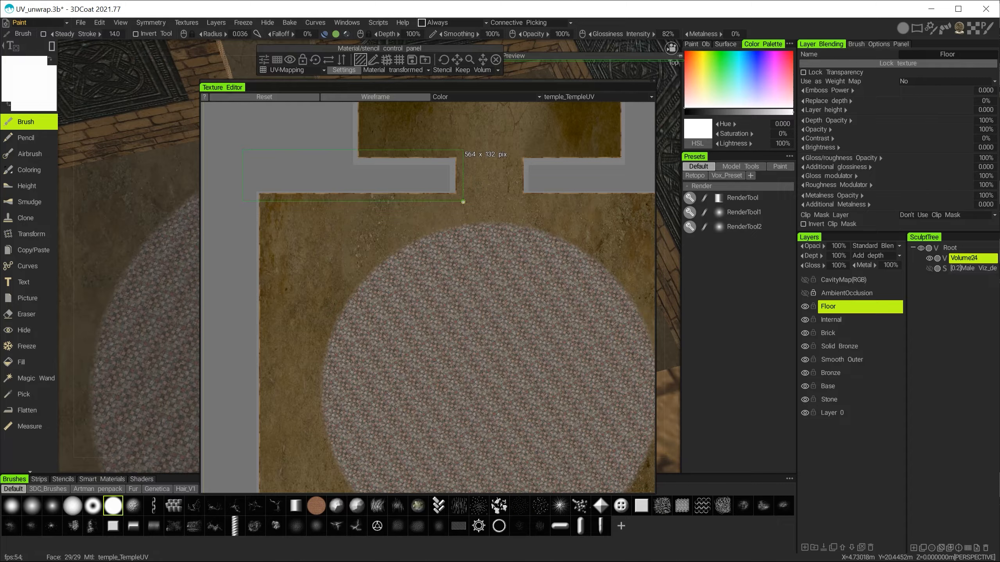
pyautogui.moveTo(463, 201); pyautogui.dragTo(464, 202)
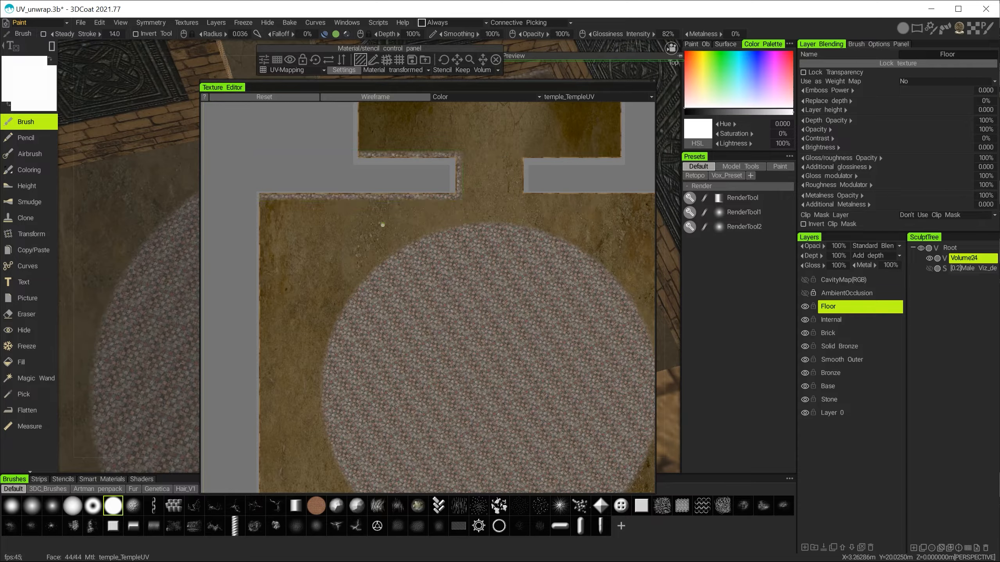
# Step: Border the opposite notch and the remaining edges of the cross-shaped entrance area with thin Floor_02 strips
pyautogui.keyDown('alt'); pyautogui.moveTo(492, 179); pyautogui.dragTo(421, 262, button='middle'); pyautogui.keyUp('alt')
pyautogui.keyDown('alt'); pyautogui.moveTo(527, 235); pyautogui.dragTo(471, 213, button='middle'); pyautogui.keyUp('alt')
pyautogui.moveTo(606, 214); pyautogui.dragTo(390, 261)
pyautogui.moveTo(357, 186)
pyautogui.keyDown('alt'); pyautogui.mouseDown(button='middle')
pyautogui.moveTo(467, 221)
pyautogui.moveTo(473, 265)
pyautogui.mouseUp(button='middle'); pyautogui.keyUp('alt')
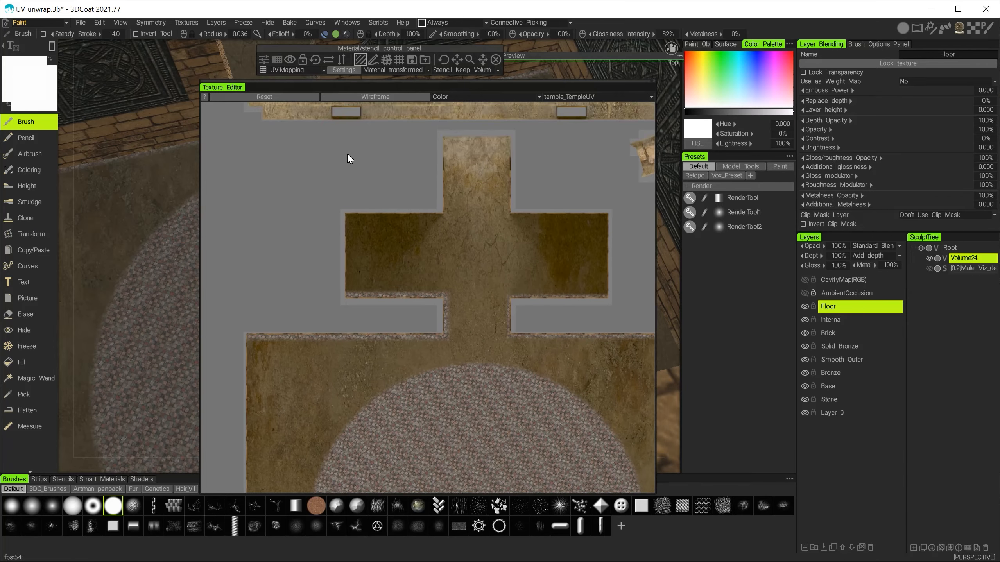
pyautogui.moveTo(331, 126); pyautogui.dragTo(447, 218)
pyautogui.moveTo(626, 126); pyautogui.dragTo(503, 221)
pyautogui.moveTo(319, 204); pyautogui.dragTo(353, 304)
pyautogui.moveTo(618, 204); pyautogui.dragTo(602, 301)
# Step: Paint thin Floor_02 strips along both side edges and the lower edge of the square floor
pyautogui.keyDown('alt'); pyautogui.moveTo(432, 118); pyautogui.dragTo(445, 223, button='right'); pyautogui.keyUp('alt')
pyautogui.keyDown('alt'); pyautogui.moveTo(445, 224); pyautogui.dragTo(474, 154, button='middle'); pyautogui.keyUp('alt')
pyautogui.moveTo(327, 181); pyautogui.dragTo(347, 443)
pyautogui.keyDown('alt'); pyautogui.moveTo(370, 433); pyautogui.dragTo(349, 429, button='middle'); pyautogui.keyUp('alt')
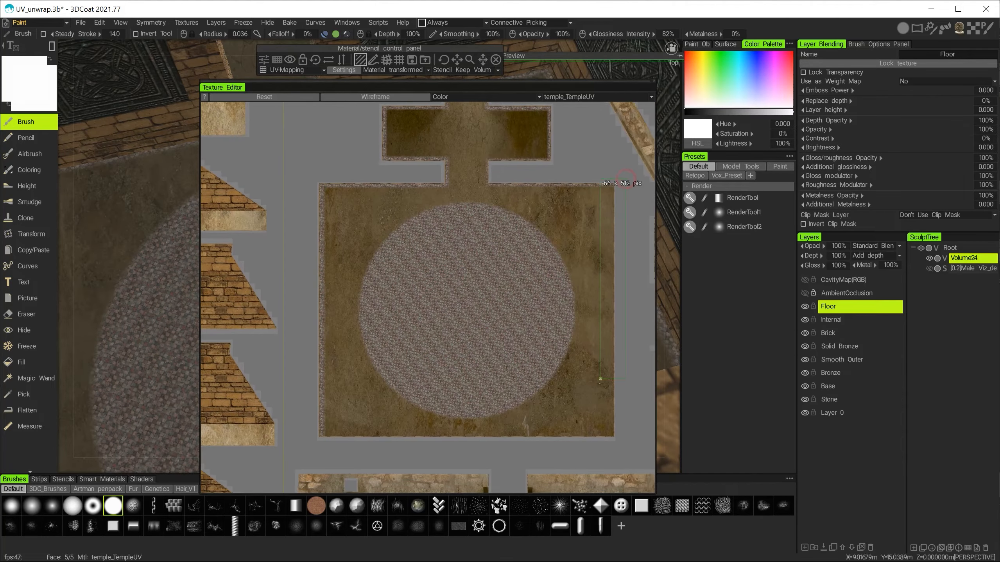
pyautogui.moveTo(626, 177); pyautogui.dragTo(607, 449)
pyautogui.moveTo(307, 446); pyautogui.dragTo(620, 430)
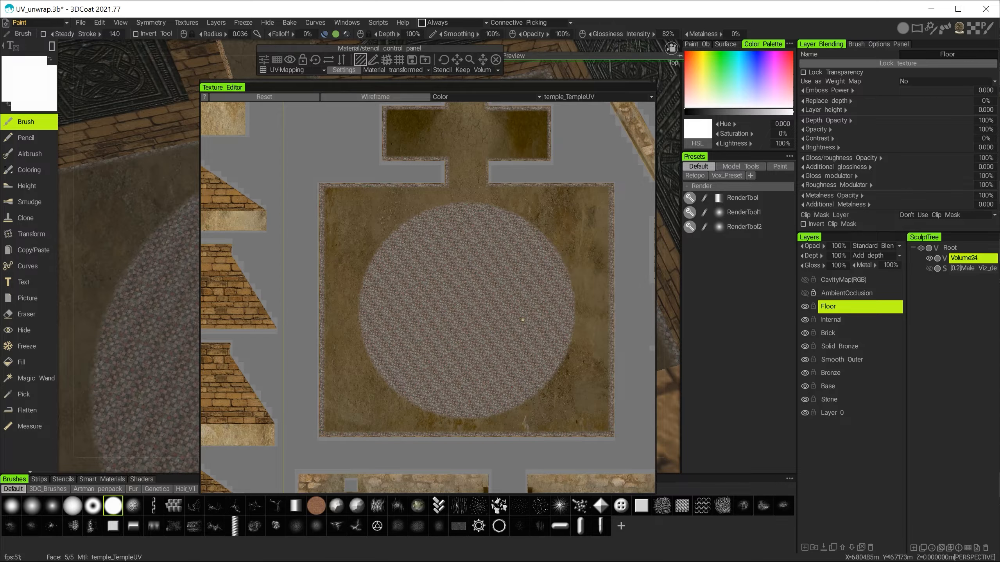
# Step: With the splatter-shaped brush and the dotted stroke mode, start scattering Floor tile fragments over the circular patch's upper right rim
pyautogui.scroll(1, 525, 360)
pyautogui.moveTo(618, 212)
pyautogui.keyDown('alt'); pyautogui.mouseDown(button='middle')
pyautogui.moveTo(524, 360)
pyautogui.moveTo(538, 176)
pyautogui.moveTo(551, 168)
pyautogui.mouseUp(button='middle'); pyautogui.keyUp('alt')
pyautogui.keyDown('alt'); pyautogui.moveTo(365, 170); pyautogui.dragTo(426, 228, button='middle'); pyautogui.keyUp('alt')
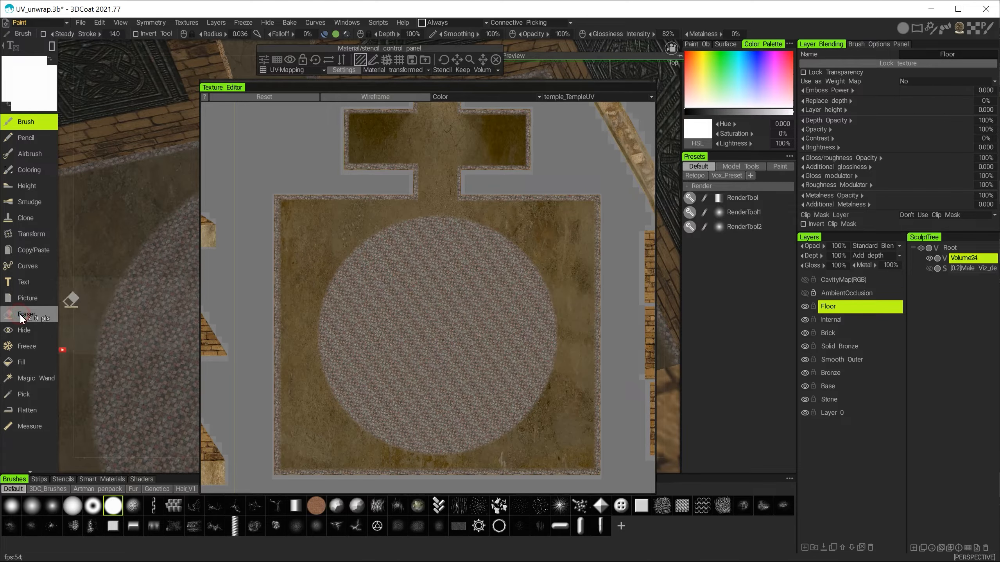
pyautogui.moveTo(50, 47)
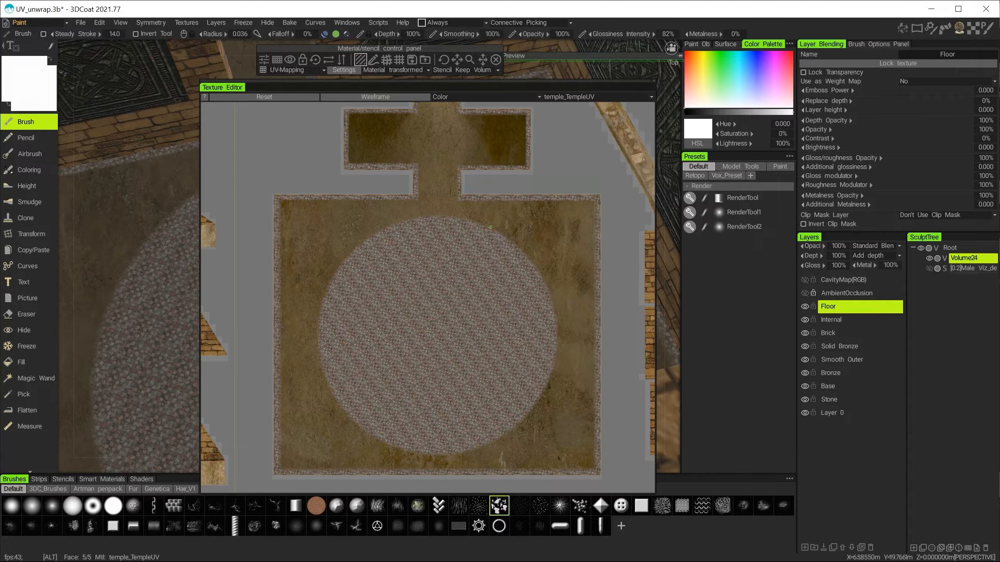
pyautogui.scroll(4, 477, 232)
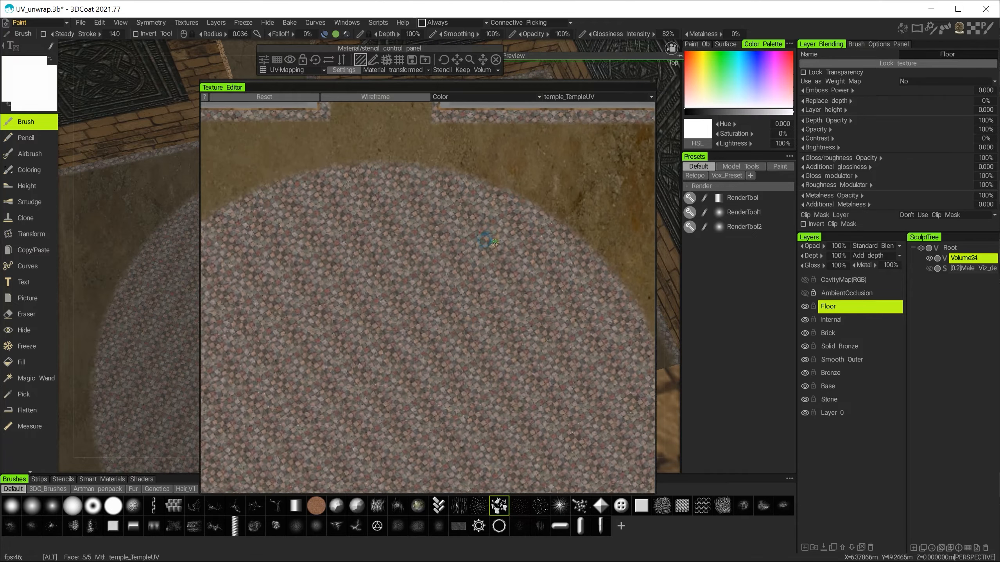
pyautogui.scroll(1, 460, 244)
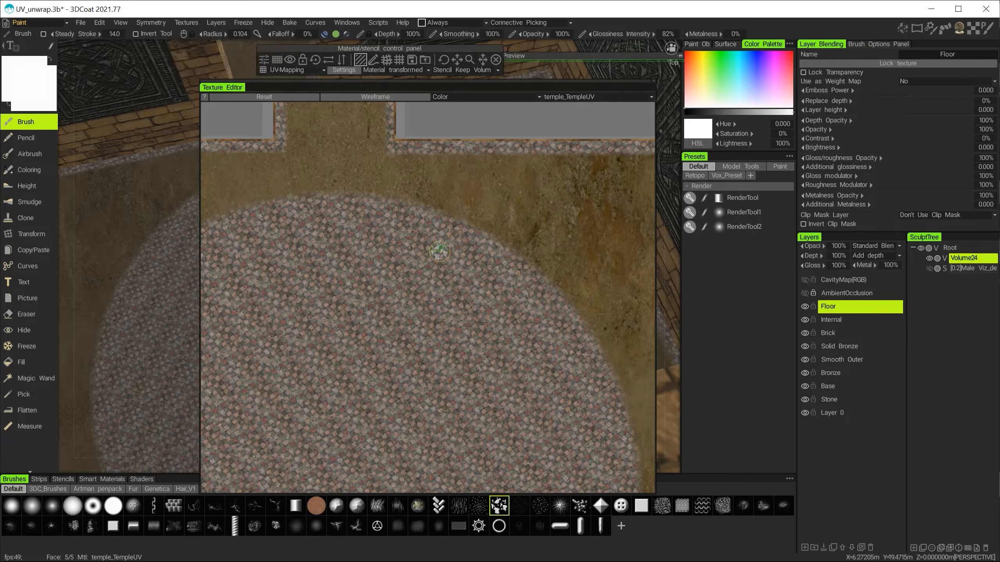
pyautogui.moveTo(51, 44)
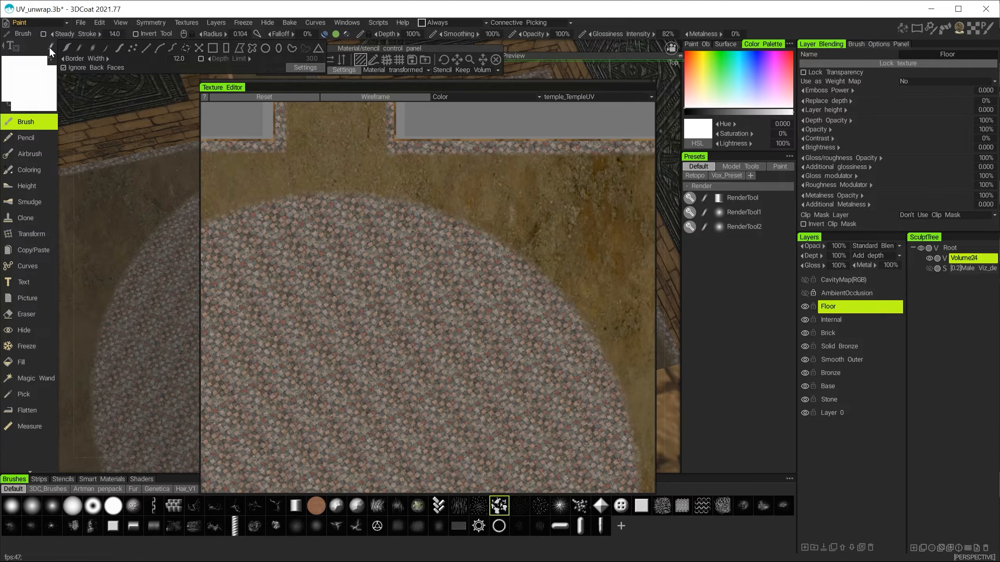
pyautogui.click(185, 49)
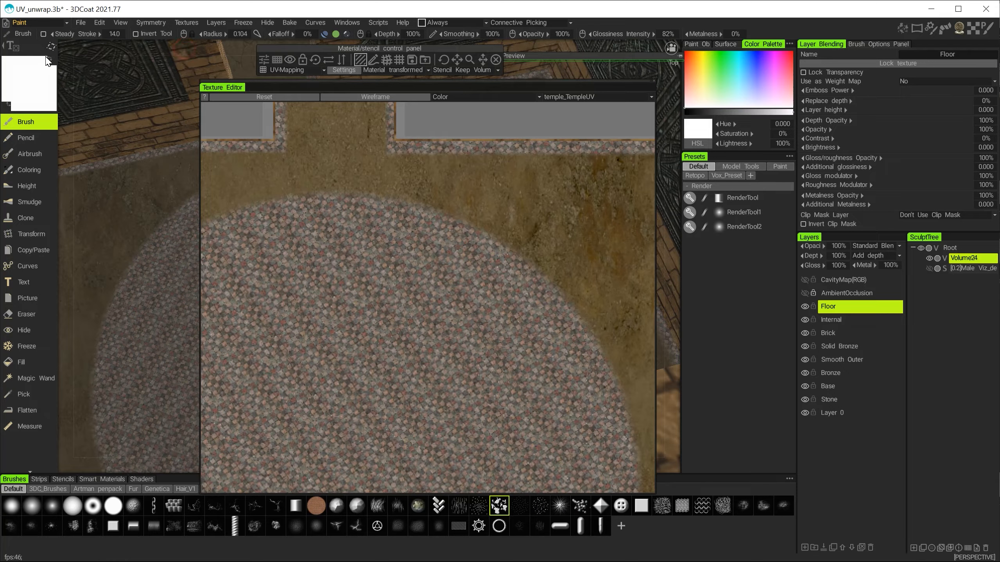
pyautogui.moveTo(506, 249)
pyautogui.mouseDown()
pyautogui.moveTo(525, 230)
pyautogui.moveTo(510, 268)
pyautogui.mouseUp()
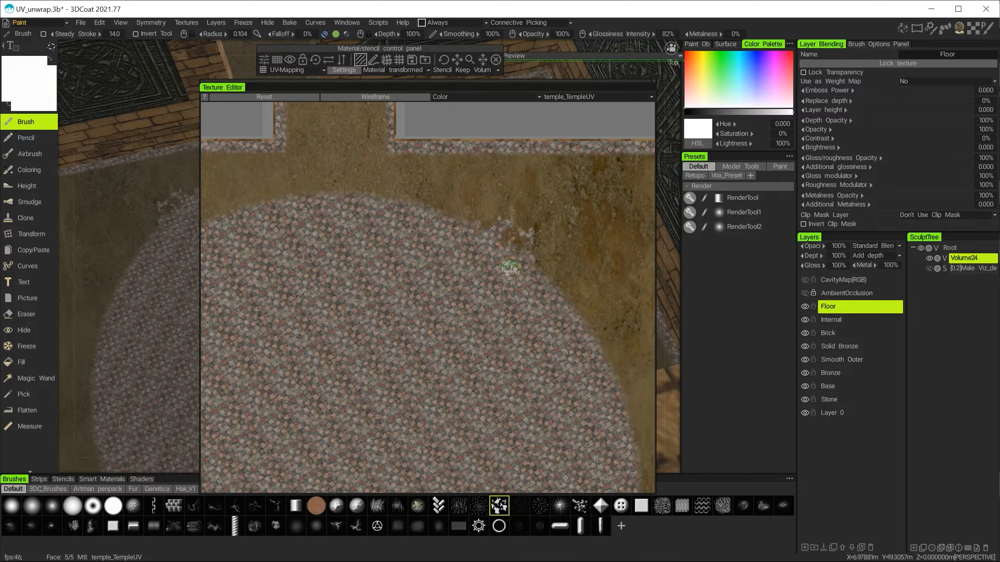
# Step: Break up the circle's upper rim with scattered tile fragments in varying brush sizes
pyautogui.moveTo(544, 287); pyautogui.dragTo(561, 313, button='right')
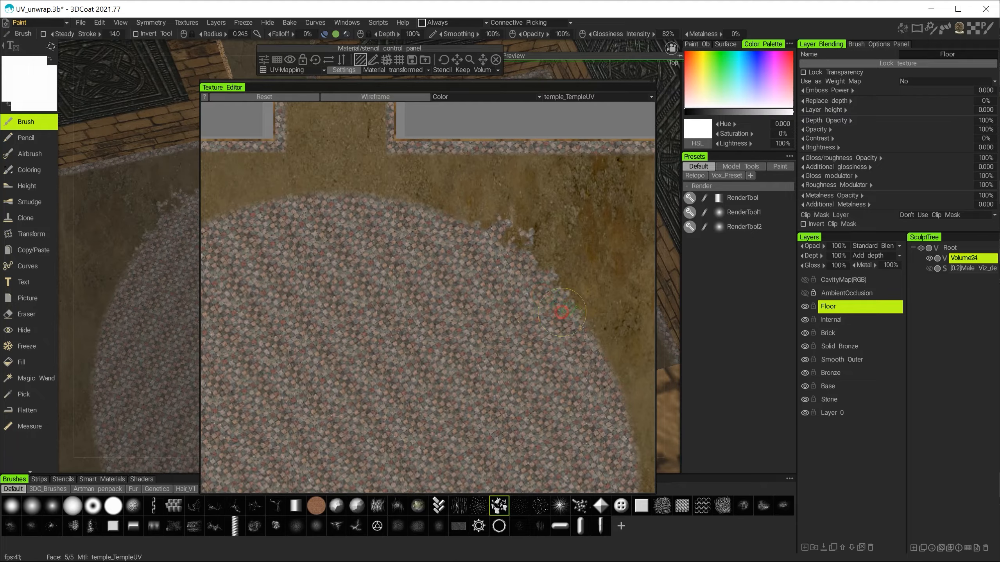
pyautogui.moveTo(535, 264); pyautogui.dragTo(508, 252)
pyautogui.moveTo(435, 213)
pyautogui.mouseDown()
pyautogui.moveTo(445, 194)
pyautogui.moveTo(452, 217)
pyautogui.mouseUp()
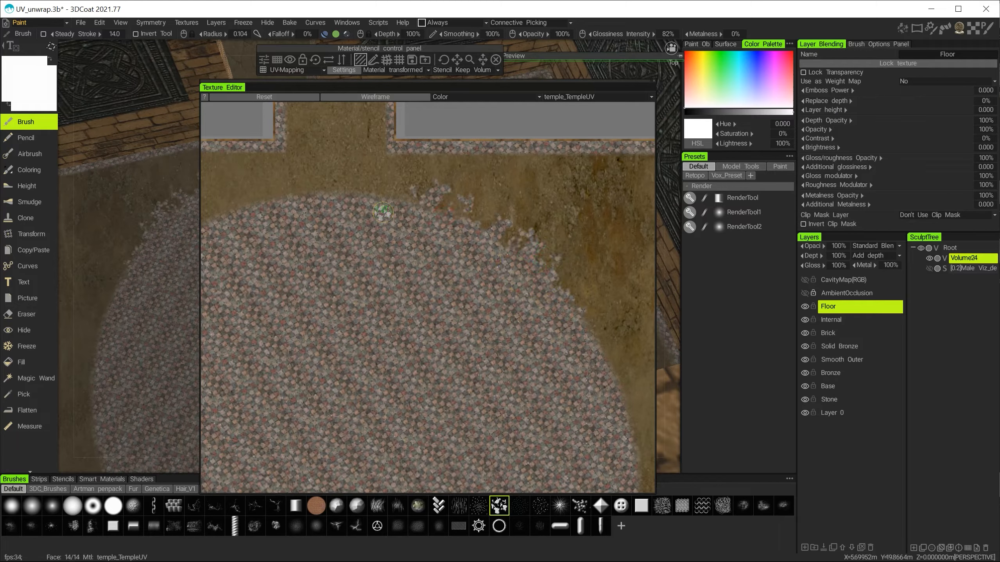
pyautogui.moveTo(383, 212); pyautogui.dragTo(384, 197)
# Step: Scatter loose tile clusters over the bare ground between the circle and the square floor's upper right corner
pyautogui.moveTo(433, 228); pyautogui.dragTo(315, 244, button='middle')
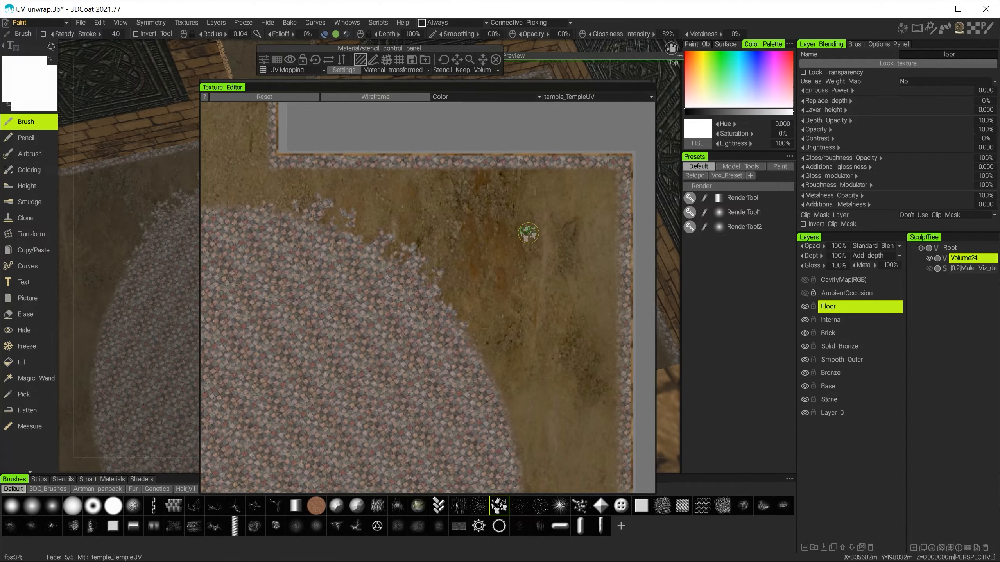
pyautogui.moveTo(565, 291)
pyautogui.mouseDown()
pyautogui.moveTo(539, 291)
pyautogui.moveTo(546, 254)
pyautogui.moveTo(545, 280)
pyautogui.mouseUp()
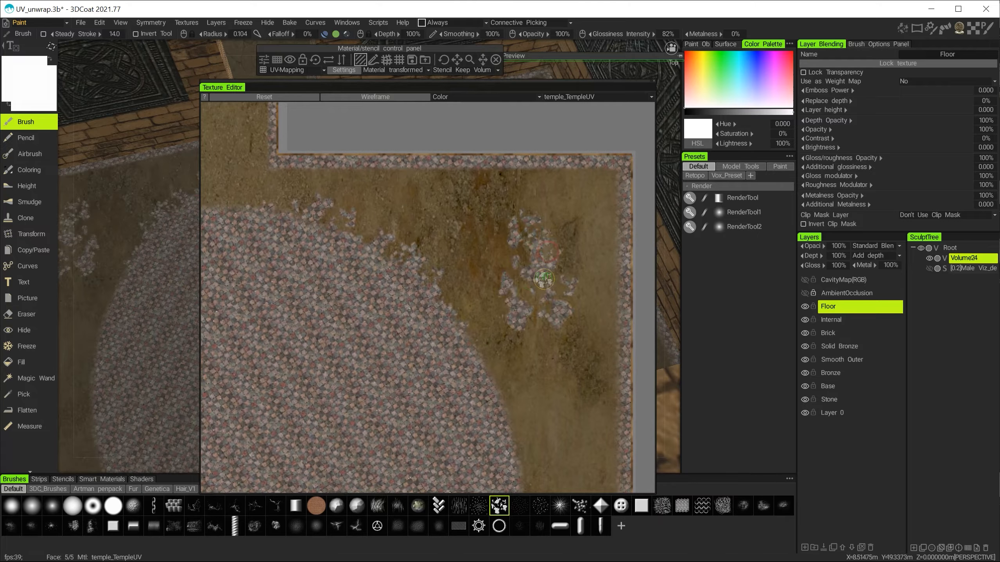
pyautogui.moveTo(472, 219)
pyautogui.mouseDown()
pyautogui.moveTo(456, 213)
pyautogui.moveTo(476, 240)
pyautogui.mouseUp()
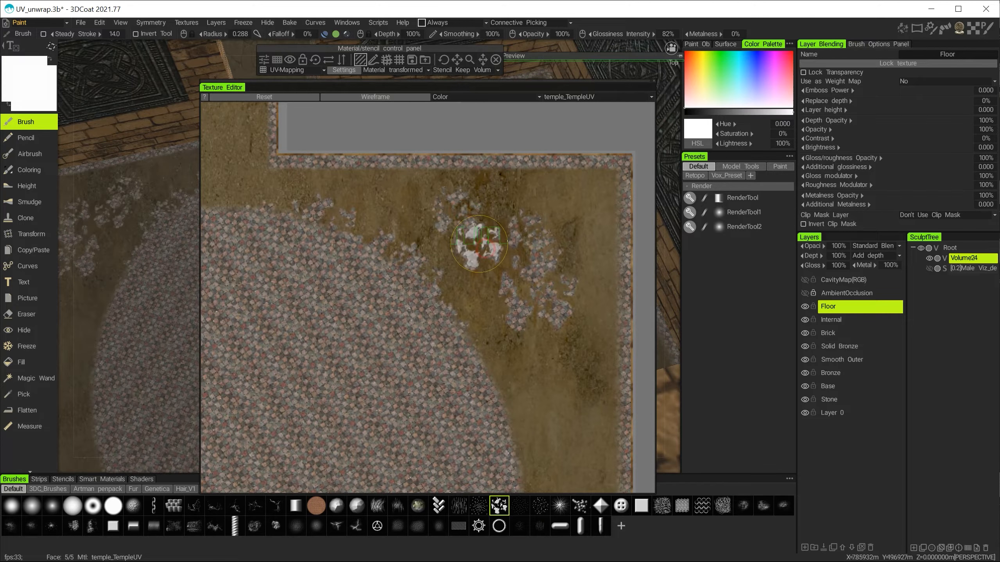
pyautogui.moveTo(476, 240)
pyautogui.mouseDown(button='middle')
pyautogui.moveTo(413, 223)
pyautogui.moveTo(599, 200)
pyautogui.mouseUp(button='middle')
# Step: Scatter loose tile clusters over the bare ground near the square floor's upper left corner
pyautogui.keyDown('alt'); pyautogui.moveTo(270, 208); pyautogui.dragTo(380, 252, button='middle'); pyautogui.keyUp('alt')
pyautogui.moveTo(266, 264); pyautogui.dragTo(284, 241)
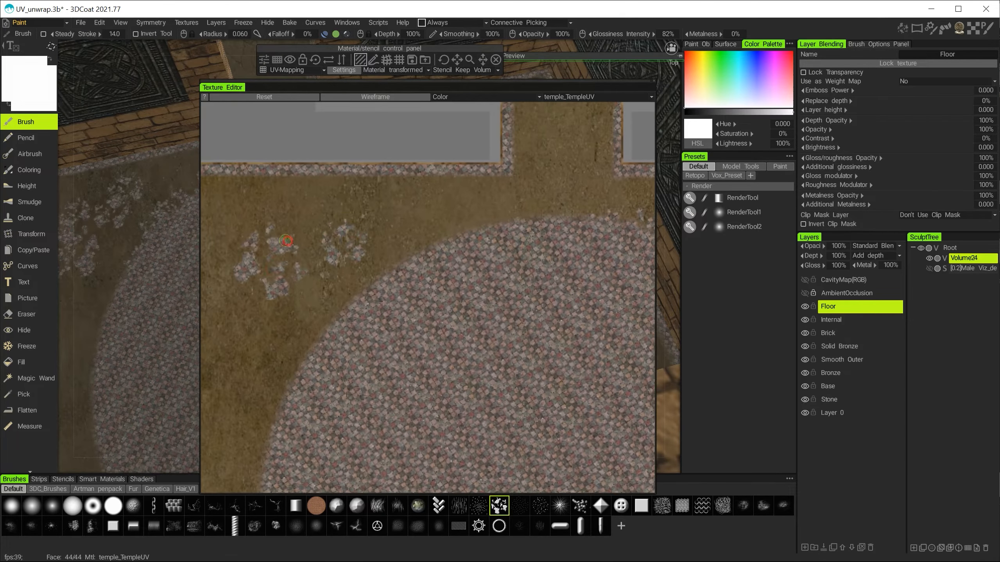
pyautogui.keyDown('alt'); pyautogui.moveTo(348, 252); pyautogui.dragTo(433, 252, button='middle'); pyautogui.keyUp('alt')
pyautogui.moveTo(301, 229); pyautogui.dragTo(309, 251)
# Step: Scatter tile fragments around the circle's lower left side and into the lower right corner of the square floor
pyautogui.keyDown('alt'); pyautogui.moveTo(376, 307); pyautogui.dragTo(362, 201, button='middle'); pyautogui.keyUp('alt')
pyautogui.moveTo(362, 201)
pyautogui.mouseDown(button='right')
pyautogui.moveTo(373, 215)
pyautogui.moveTo(431, 185)
pyautogui.mouseUp(button='right')
pyautogui.moveTo(431, 185)
pyautogui.keyDown('alt'); pyautogui.mouseDown(button='middle')
pyautogui.moveTo(353, 357)
pyautogui.moveTo(388, 380)
pyautogui.mouseUp(button='middle'); pyautogui.keyUp('alt')
pyautogui.moveTo(456, 357); pyautogui.dragTo(451, 411)
pyautogui.keyDown('alt'); pyautogui.moveTo(520, 275); pyautogui.dragTo(315, 271, button='middle'); pyautogui.keyUp('alt')
pyautogui.keyDown('alt'); pyautogui.moveTo(551, 299); pyautogui.dragTo(323, 248, button='middle'); pyautogui.keyUp('alt')
pyautogui.moveTo(523, 362); pyautogui.dragTo(551, 409)
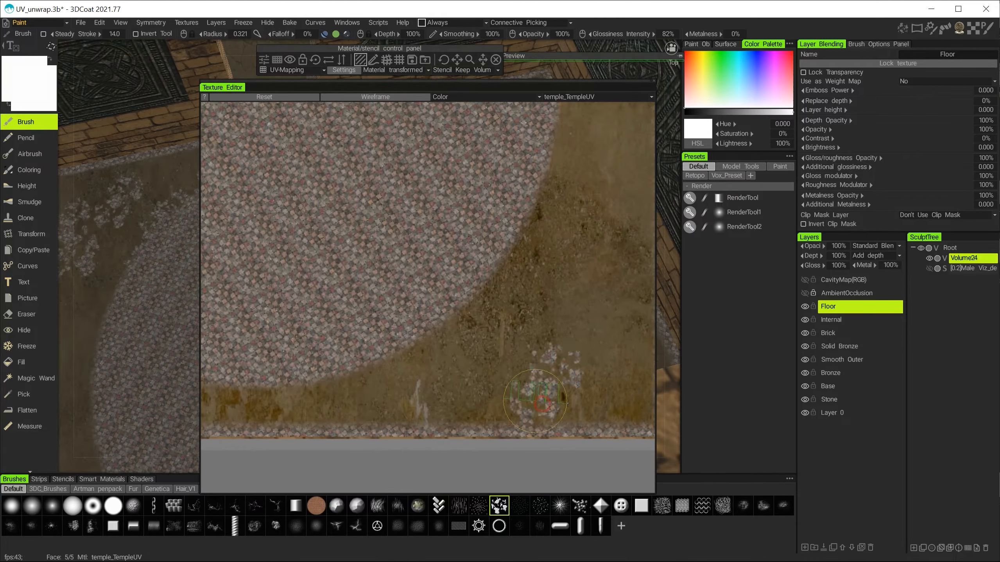
# Step: Add scattered tile fragments along the circle's right side and on the ground beside it
pyautogui.keyDown('alt'); pyautogui.moveTo(543, 276); pyautogui.dragTo(459, 350, button='middle'); pyautogui.keyUp('alt')
pyautogui.moveTo(453, 313); pyautogui.dragTo(466, 245)
pyautogui.click(474, 174)
pyautogui.moveTo(404, 378); pyautogui.dragTo(463, 391)
# Step: Scatter tile fragments through the centre of the cross-shaped entrance and down the corridor into the circle
pyautogui.moveTo(465, 276)
pyautogui.keyDown('alt'); pyautogui.mouseDown(button='middle')
pyautogui.moveTo(390, 272)
pyautogui.moveTo(398, 393)
pyautogui.moveTo(414, 242)
pyautogui.moveTo(429, 316)
pyautogui.mouseUp(button='middle'); pyautogui.keyUp('alt')
pyautogui.moveTo(390, 225); pyautogui.dragTo(420, 240)
pyautogui.moveTo(451, 203); pyautogui.dragTo(443, 191)
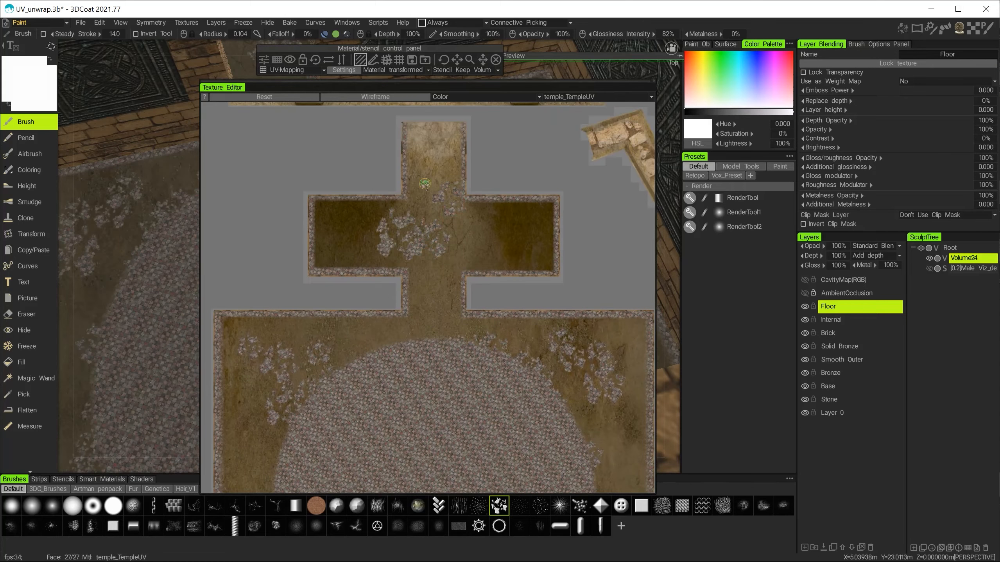
pyautogui.moveTo(440, 292); pyautogui.dragTo(433, 331)
pyautogui.moveTo(356, 353); pyautogui.dragTo(369, 354, button='right')
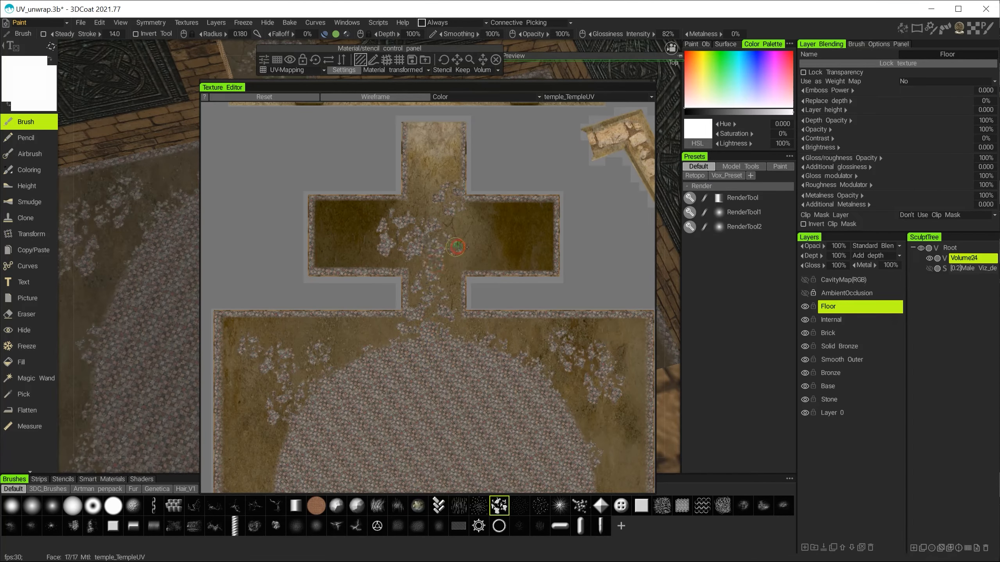
pyautogui.scroll(4, 444, 212)
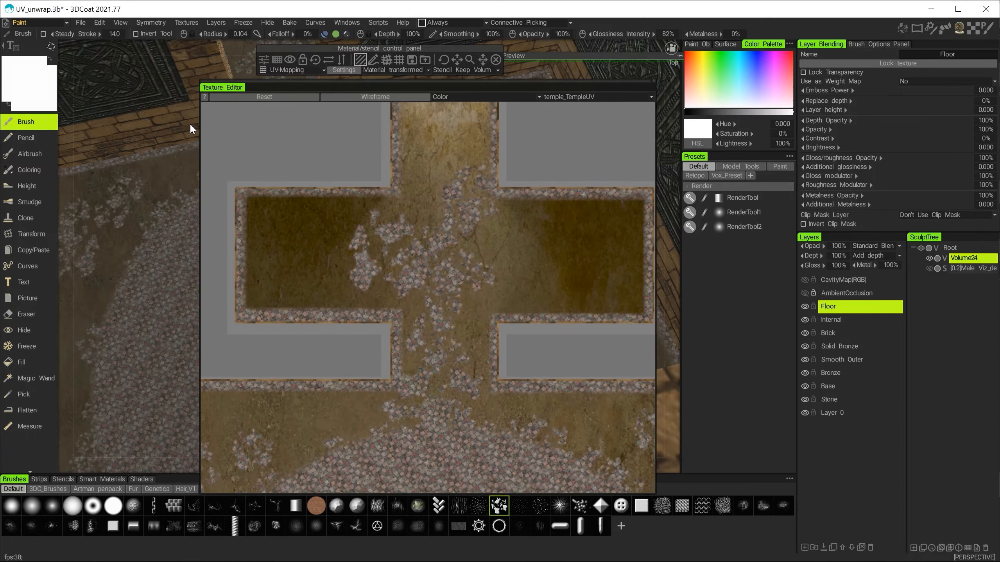
# Step: Use the Eraser with the splatter brush to wear away tiles along the borders of the cross-shaped entrance's left arm
pyautogui.click(25, 314)
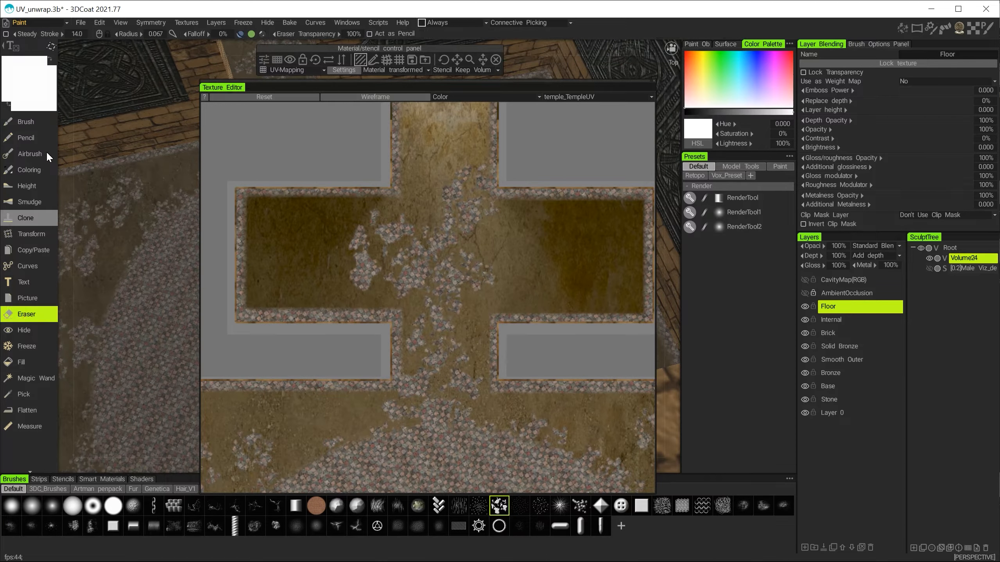
pyautogui.scroll(4, 446, 308)
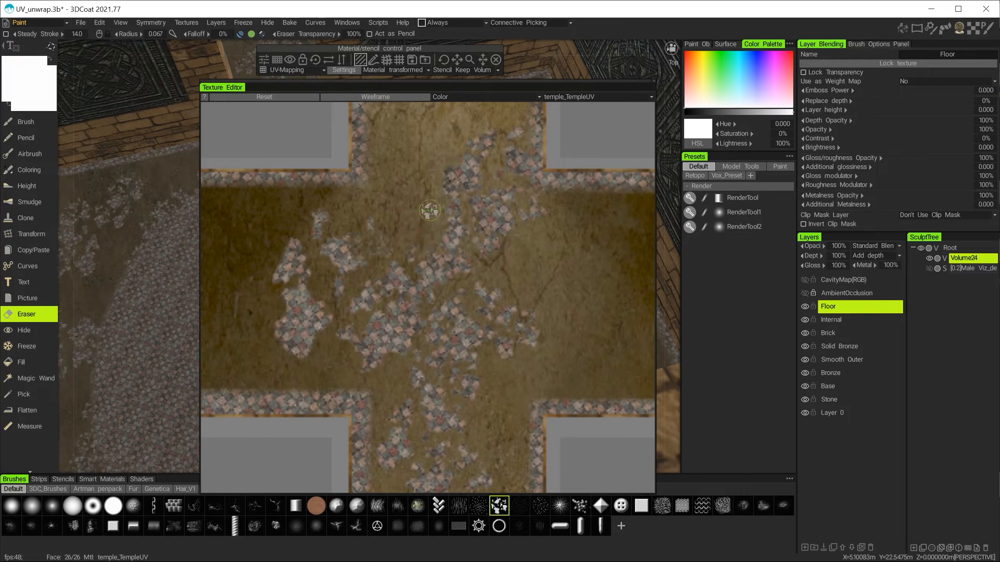
pyautogui.moveTo(471, 190); pyautogui.dragTo(458, 178, button='right')
pyautogui.moveTo(451, 285)
pyautogui.mouseDown()
pyautogui.moveTo(453, 299)
pyautogui.moveTo(335, 314)
pyautogui.moveTo(295, 285)
pyautogui.mouseUp()
pyautogui.keyDown('alt'); pyautogui.moveTo(294, 285); pyautogui.dragTo(468, 249, button='middle'); pyautogui.keyUp('alt')
pyautogui.moveTo(404, 354)
pyautogui.mouseDown()
pyautogui.moveTo(281, 357)
pyautogui.moveTo(571, 366)
pyautogui.mouseUp()
pyautogui.moveTo(268, 197); pyautogui.dragTo(252, 326)
pyautogui.click(481, 160)
# Step: Erase random chips from the scattered tiles at the centre of the entrance cross
pyautogui.keyDown('alt'); pyautogui.moveTo(463, 246); pyautogui.dragTo(346, 358, button='middle'); pyautogui.keyUp('alt')
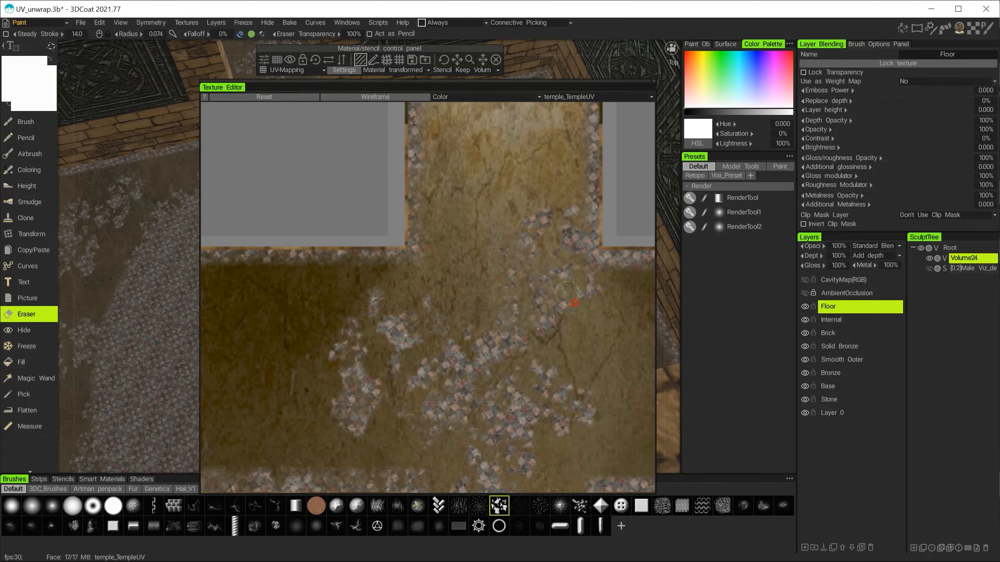
pyautogui.keyDown('alt'); pyautogui.moveTo(576, 297); pyautogui.dragTo(477, 290, button='middle'); pyautogui.keyUp('alt')
pyautogui.moveTo(398, 274)
pyautogui.mouseDown()
pyautogui.moveTo(341, 377)
pyautogui.moveTo(253, 405)
pyautogui.mouseUp()
pyautogui.moveTo(288, 395); pyautogui.dragTo(297, 399)
pyautogui.scroll(-4, 421, 354)
pyautogui.scroll(3, 573, 296)
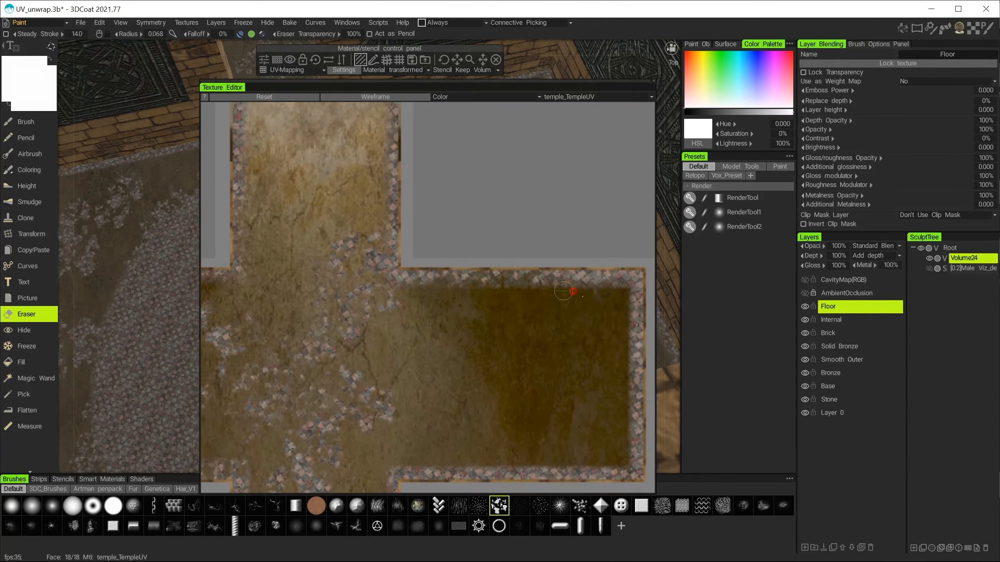
# Step: Erase irregular gaps in the border strips of the entrance cross's right arm and its upper passage
pyautogui.moveTo(574, 290); pyautogui.dragTo(584, 290, button='right')
pyautogui.moveTo(567, 286); pyautogui.dragTo(380, 269)
pyautogui.keyDown('alt'); pyautogui.moveTo(271, 193); pyautogui.dragTo(301, 288, button='middle'); pyautogui.keyUp('alt')
pyautogui.scroll(-3, 423, 321)
pyautogui.keyDown('alt'); pyautogui.moveTo(423, 321); pyautogui.dragTo(396, 191, button='middle'); pyautogui.keyUp('alt')
pyautogui.moveTo(526, 362); pyautogui.dragTo(543, 364, button='right')
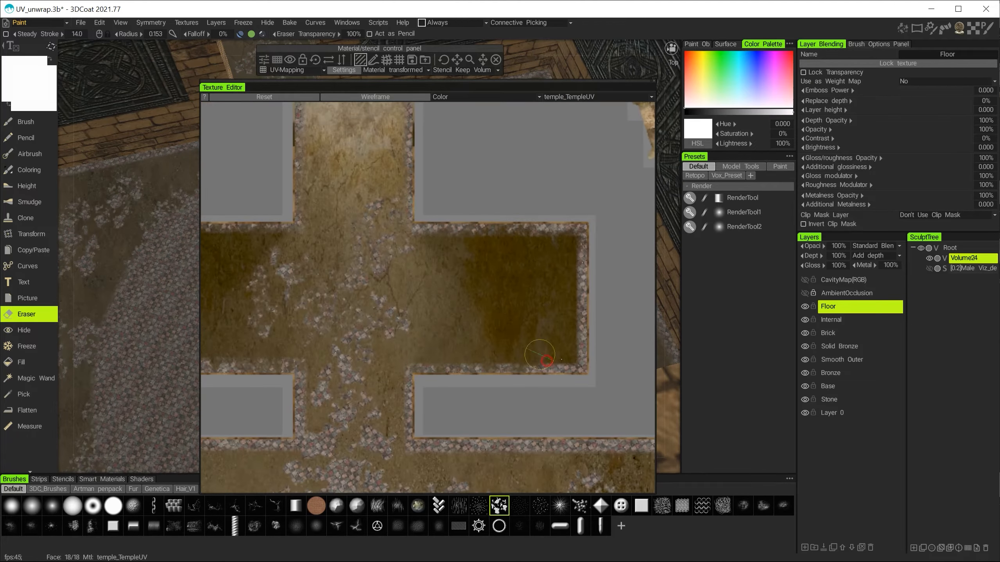
pyautogui.keyDown('alt'); pyautogui.moveTo(542, 363); pyautogui.dragTo(549, 368, button='middle'); pyautogui.keyUp('alt')
pyautogui.keyDown('alt'); pyautogui.moveTo(576, 281); pyautogui.dragTo(556, 253, button='middle'); pyautogui.keyUp('alt')
pyautogui.moveTo(388, 395); pyautogui.dragTo(395, 413)
# Step: Erase splatter-shaped gaps from the circle's upper right rim beside the corridor mouth
pyautogui.moveTo(396, 412)
pyautogui.keyDown('alt'); pyautogui.mouseDown(button='middle')
pyautogui.moveTo(390, 268)
pyautogui.moveTo(377, 261)
pyautogui.mouseUp(button='middle'); pyautogui.keyUp('alt')
pyautogui.click(390, 267)
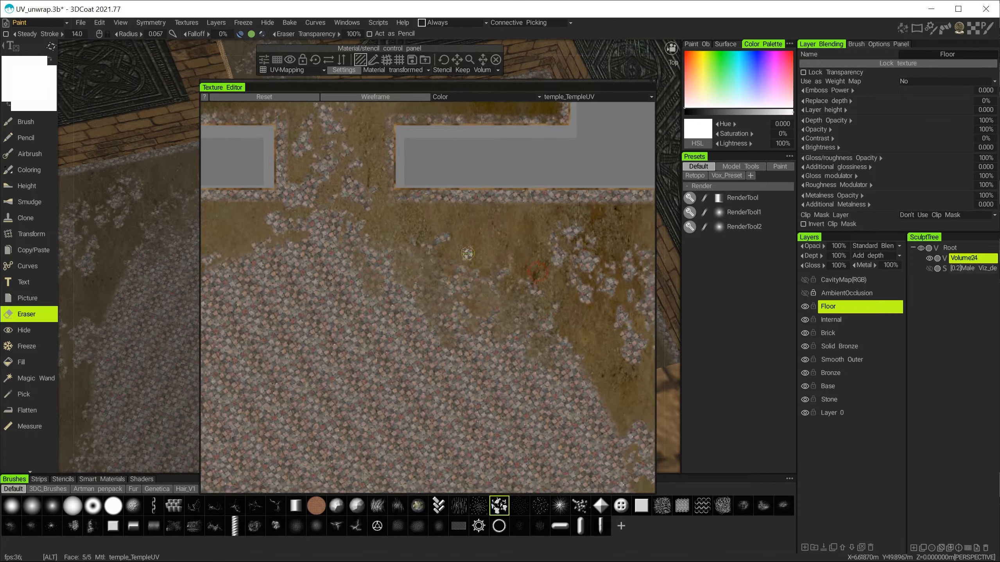
pyautogui.scroll(2, 445, 315)
pyautogui.click(445, 305)
pyautogui.moveTo(504, 366); pyautogui.dragTo(486, 365, button='right')
pyautogui.scroll(2, 543, 284)
pyautogui.scroll(-4, 532, 240)
# Step: Erode the circle's left and lower rims with larger splatter-shaped Eraser strokes
pyautogui.keyDown('alt'); pyautogui.moveTo(386, 221); pyautogui.dragTo(547, 284, button='middle'); pyautogui.keyUp('alt')
pyautogui.moveTo(301, 304)
pyautogui.mouseDown()
pyautogui.moveTo(308, 329)
pyautogui.moveTo(409, 240)
pyautogui.mouseUp()
pyautogui.keyDown('alt'); pyautogui.moveTo(440, 226); pyautogui.dragTo(570, 120, button='middle'); pyautogui.keyUp('alt')
pyautogui.moveTo(356, 326)
pyautogui.mouseDown()
pyautogui.moveTo(403, 404)
pyautogui.moveTo(359, 435)
pyautogui.mouseUp()
pyautogui.keyDown('alt'); pyautogui.moveTo(358, 435); pyautogui.dragTo(340, 358, button='middle'); pyautogui.keyUp('alt')
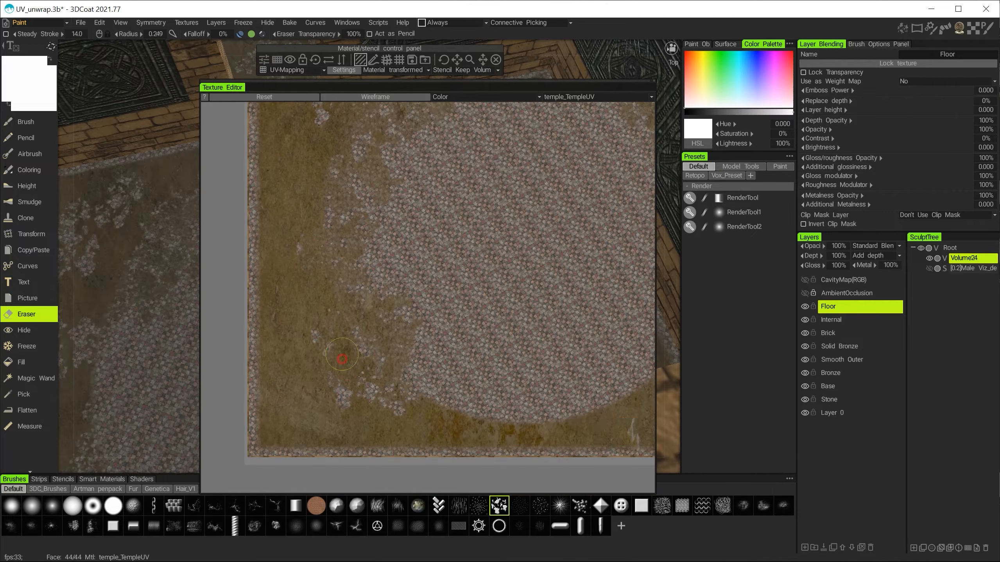
pyautogui.moveTo(348, 398); pyautogui.dragTo(472, 394)
pyautogui.keyDown('alt'); pyautogui.moveTo(473, 391); pyautogui.dragTo(291, 400, button='middle'); pyautogui.keyUp('alt')
pyautogui.moveTo(551, 327)
pyautogui.mouseDown()
pyautogui.moveTo(483, 424)
pyautogui.moveTo(433, 393)
pyautogui.mouseUp()
pyautogui.moveTo(602, 261); pyautogui.dragTo(625, 317)
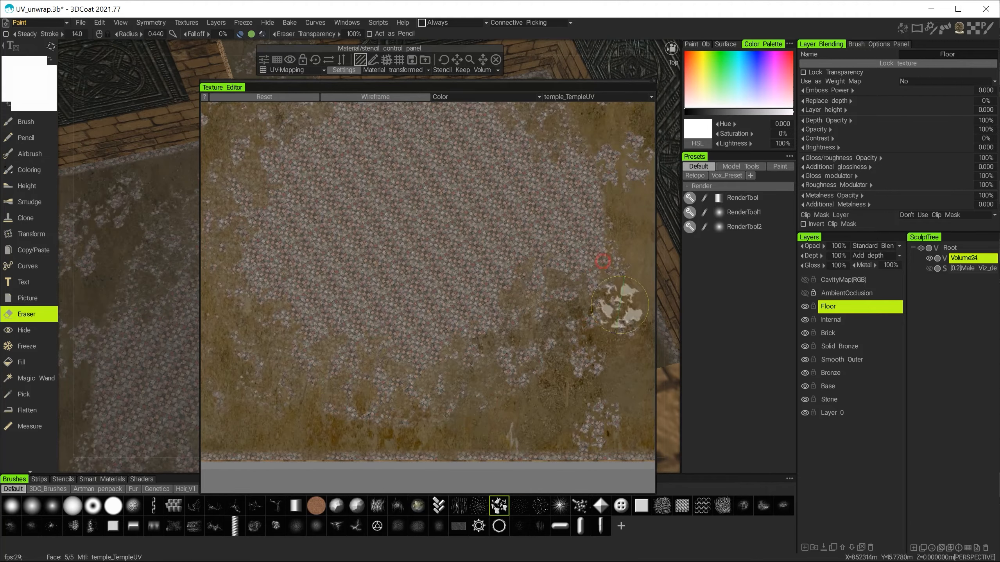
# Step: Erase chips from the circle's right side and thin out the tiles where the corridor meets the circle
pyautogui.keyDown('alt'); pyautogui.moveTo(536, 178); pyautogui.dragTo(446, 241, button='middle'); pyautogui.keyUp('alt')
pyautogui.moveTo(447, 240); pyautogui.dragTo(546, 252)
pyautogui.keyDown('alt'); pyautogui.moveTo(514, 230); pyautogui.dragTo(503, 321, button='middle'); pyautogui.keyUp('alt')
pyautogui.click(481, 203)
pyautogui.keyDown('alt'); pyautogui.moveTo(300, 173); pyautogui.dragTo(418, 202, button='middle'); pyautogui.keyUp('alt')
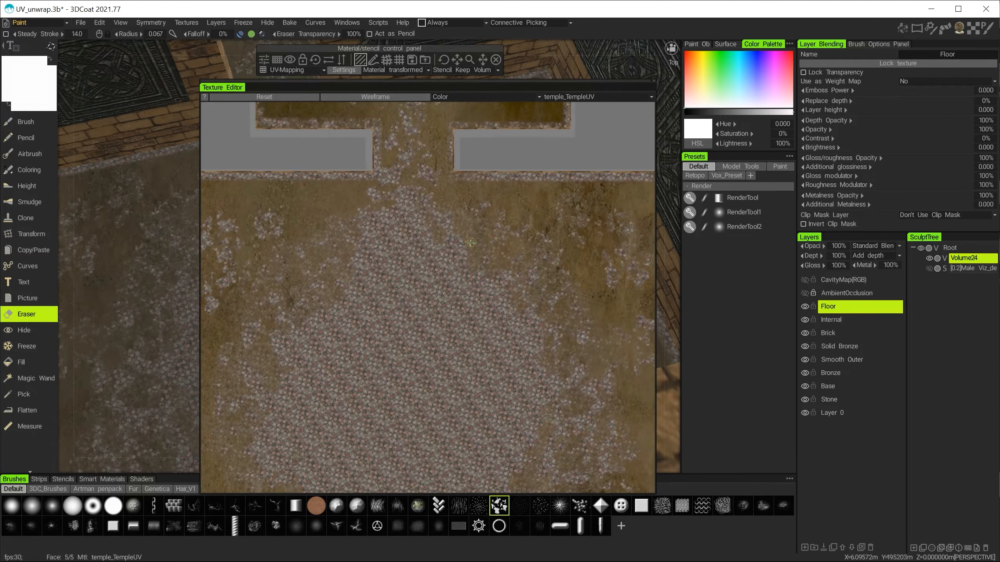
pyautogui.click(417, 199)
pyautogui.moveTo(484, 282); pyautogui.dragTo(365, 318)
pyautogui.keyDown('alt'); pyautogui.moveTo(411, 161); pyautogui.dragTo(447, 221, button='middle'); pyautogui.keyUp('alt')
pyautogui.click(446, 221)
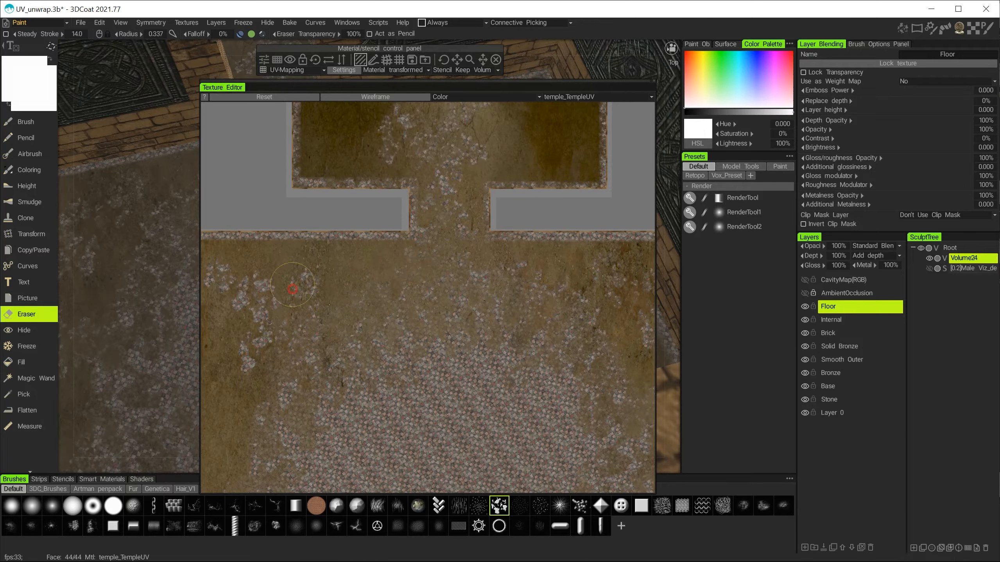
# Step: Erase further random patches around the circle's fringe and the square floor's borders with varying Eraser sizes
pyautogui.click(292, 286)
pyautogui.scroll(-5, 375, 272)
pyautogui.keyDown('alt'); pyautogui.moveTo(375, 272); pyautogui.dragTo(445, 114, button='middle'); pyautogui.keyUp('alt')
pyautogui.scroll(4, 348, 246)
pyautogui.moveTo(348, 246); pyautogui.dragTo(374, 215)
pyautogui.click(475, 369)
pyautogui.scroll(2, 428, 297)
pyautogui.moveTo(326, 129)
pyautogui.keyDown('alt'); pyautogui.mouseDown(button='middle')
pyautogui.moveTo(326, 224)
pyautogui.moveTo(219, 130)
pyautogui.mouseUp(button='middle'); pyautogui.keyUp('alt')
pyautogui.moveTo(480, 395)
pyautogui.mouseDown()
pyautogui.moveTo(538, 374)
pyautogui.moveTo(569, 395)
pyautogui.mouseUp()
pyautogui.keyDown('alt'); pyautogui.moveTo(646, 319); pyautogui.dragTo(502, 326, button='middle'); pyautogui.keyUp('alt')
pyautogui.moveTo(511, 118)
pyautogui.keyDown('alt'); pyautogui.mouseDown(button='middle')
pyautogui.moveTo(442, 221)
pyautogui.moveTo(456, 404)
pyautogui.mouseUp(button='middle'); pyautogui.keyUp('alt')
pyautogui.scroll(-3, 443, 220)
pyautogui.click(325, 233)
pyautogui.scroll(-4, 455, 347)
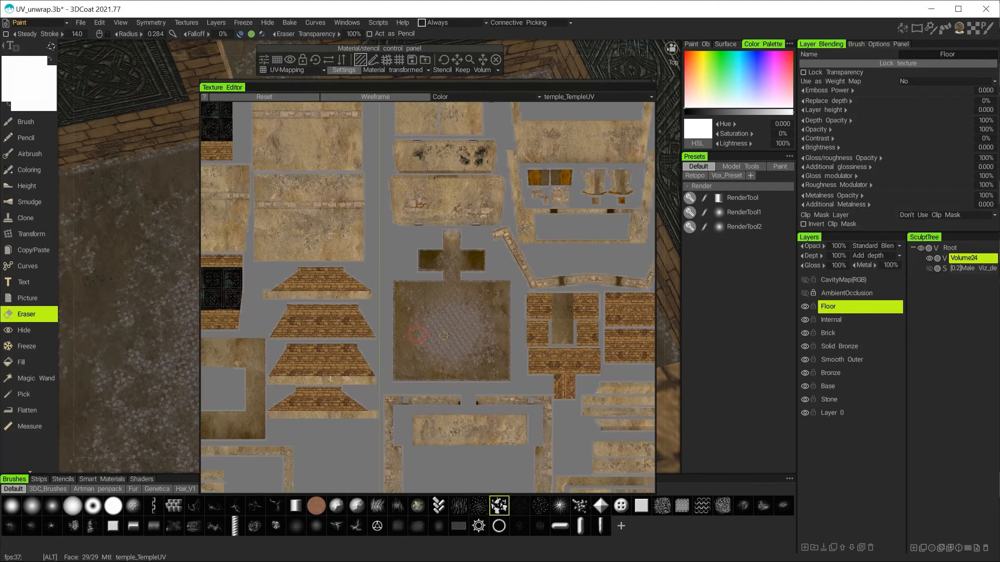
# Step: Review the worn floor in the texture map, and close the Texture Editor and the material control panel to view it on the model
pyautogui.keyDown('alt'); pyautogui.moveTo(449, 339); pyautogui.dragTo(365, 349, button='middle'); pyautogui.keyUp('alt')
pyautogui.scroll(4, 381, 291)
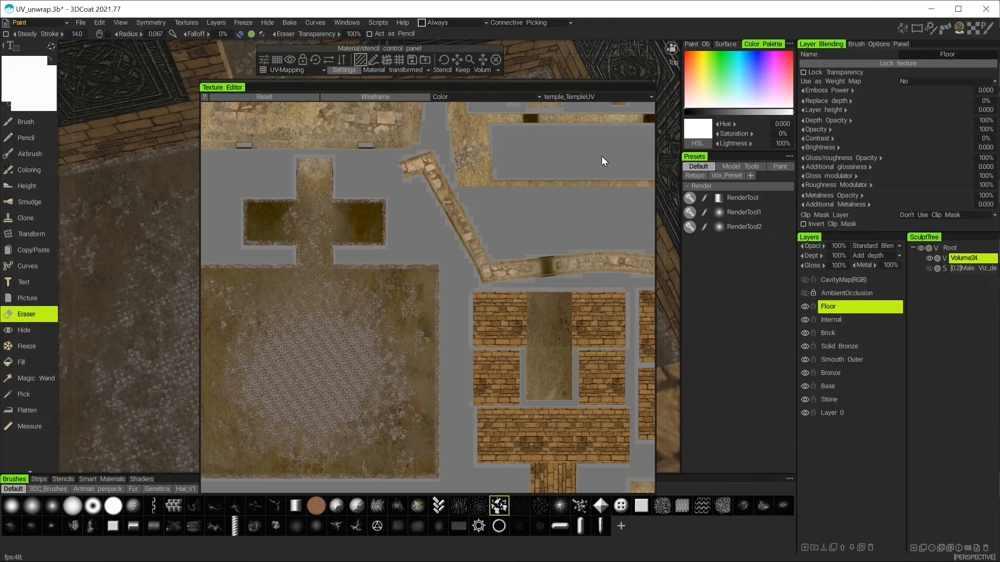
pyautogui.click(653, 81)
pyautogui.click(495, 60)
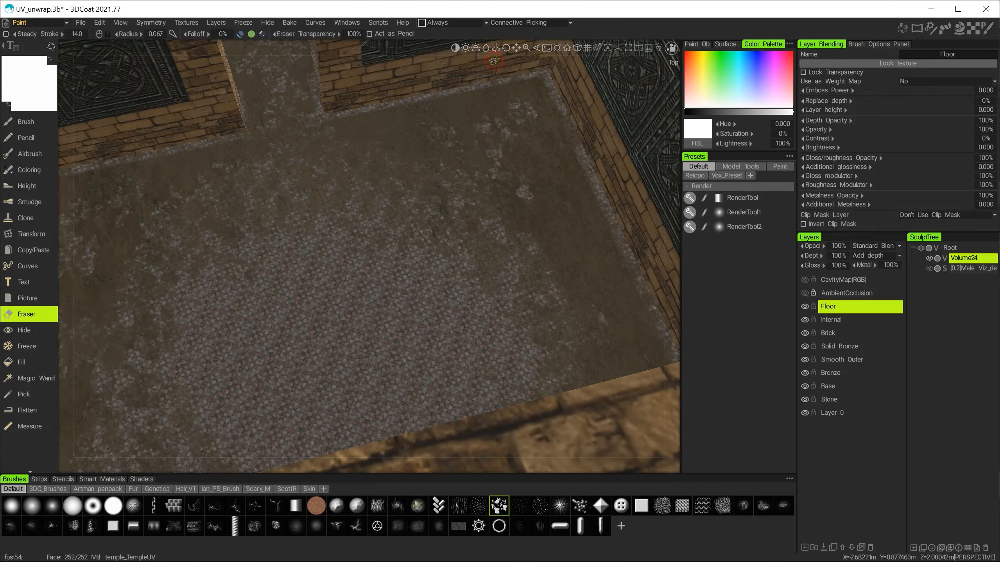
pyautogui.keyDown('alt'); pyautogui.moveTo(315, 275); pyautogui.dragTo(338, 275); pyautogui.keyUp('alt')
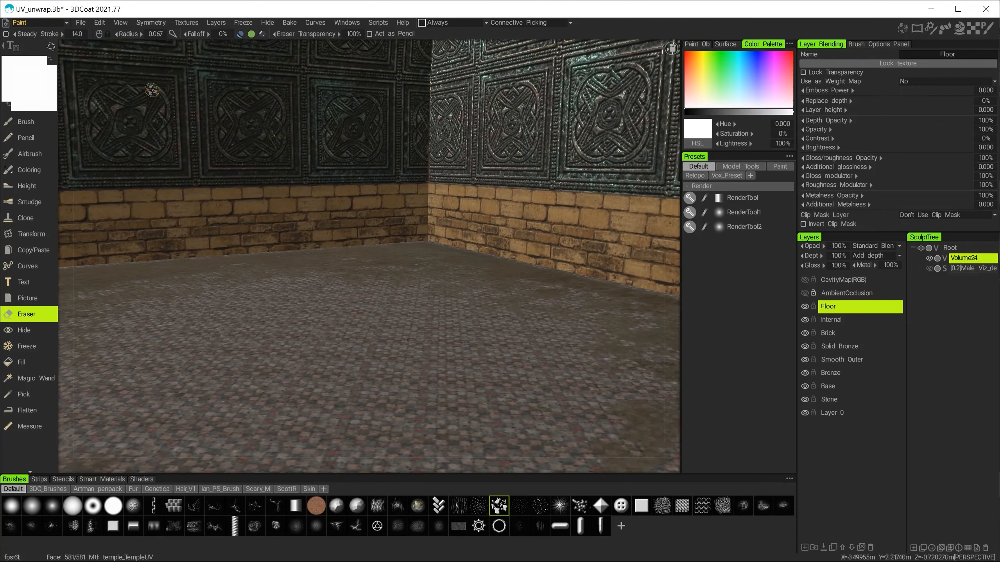
# Step: Switch to the Render room, enable Screen Space Illumination, and inspect the lit temple floor and walls
pyautogui.click(31, 23)
pyautogui.click(29, 78)
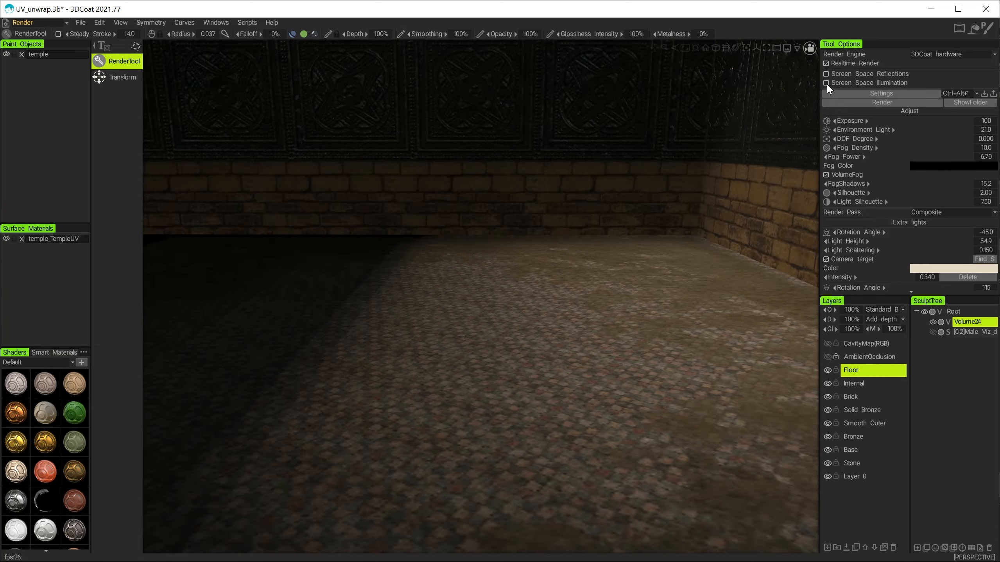
pyautogui.click(827, 83)
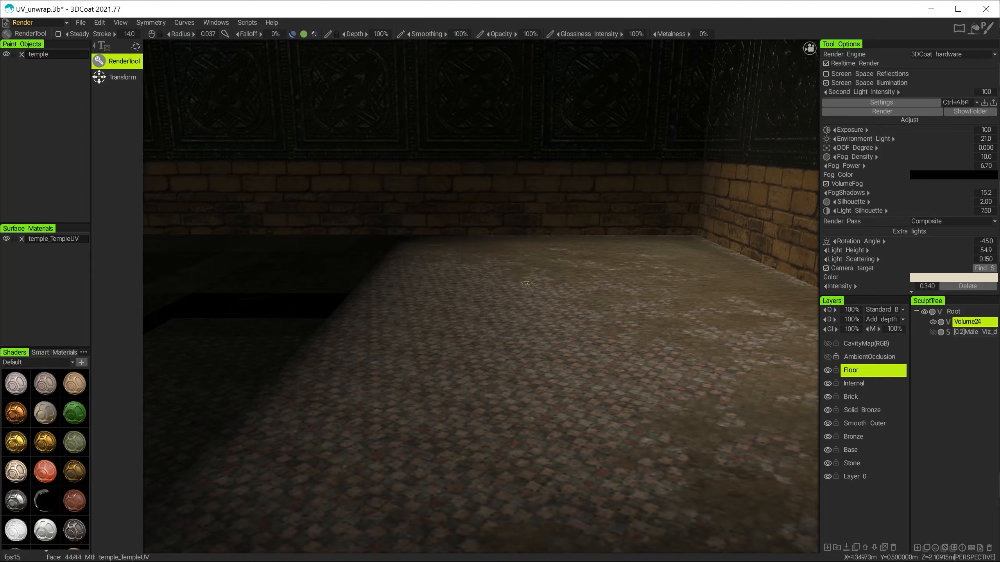
pyautogui.keyDown('alt'); pyautogui.moveTo(487, 314); pyautogui.dragTo(480, 303); pyautogui.keyUp('alt')
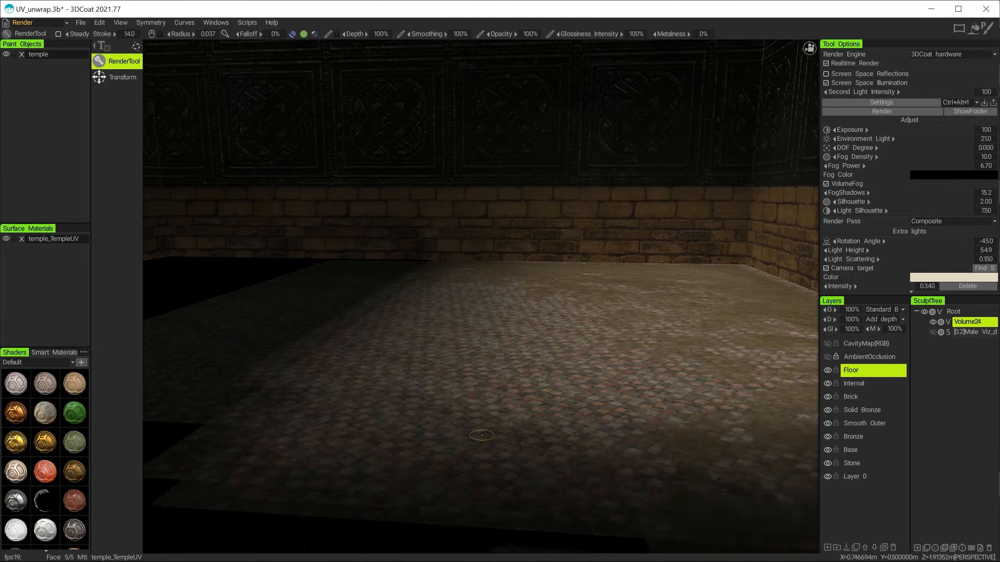
pyautogui.keyDown('alt'); pyautogui.moveTo(554, 335); pyautogui.dragTo(545, 326); pyautogui.keyUp('alt')
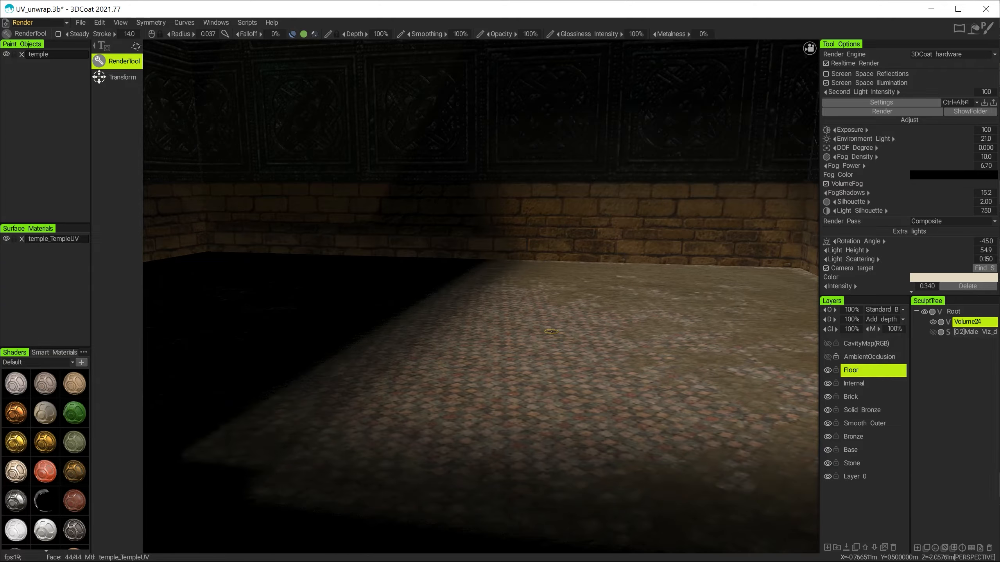
# Step: Turn off Screen Space Illumination and Realtime Render, and return to the Paint room
pyautogui.keyDown('alt'); pyautogui.moveTo(552, 331); pyautogui.dragTo(551, 378); pyautogui.keyUp('alt')
pyautogui.click(827, 83)
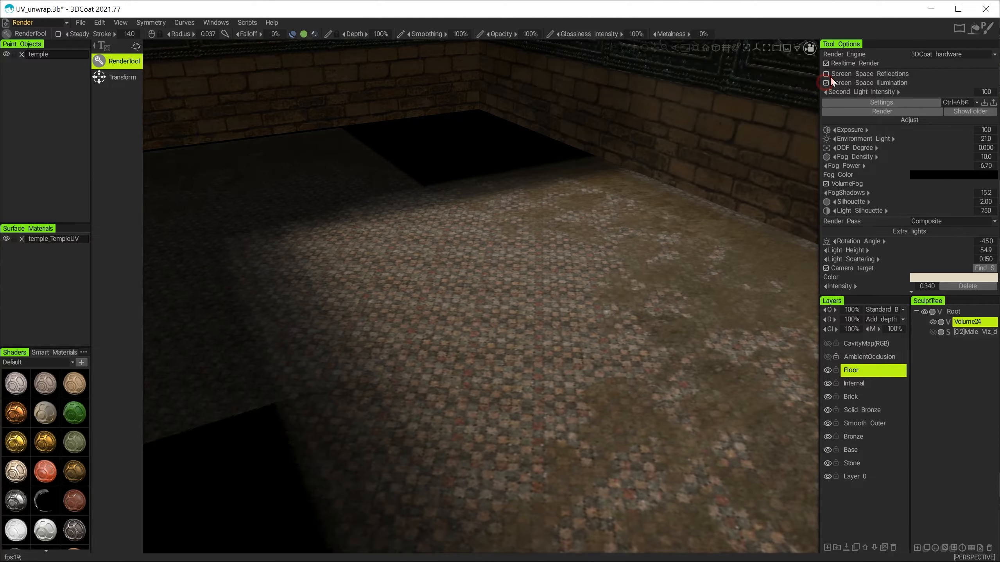
pyautogui.click(825, 63)
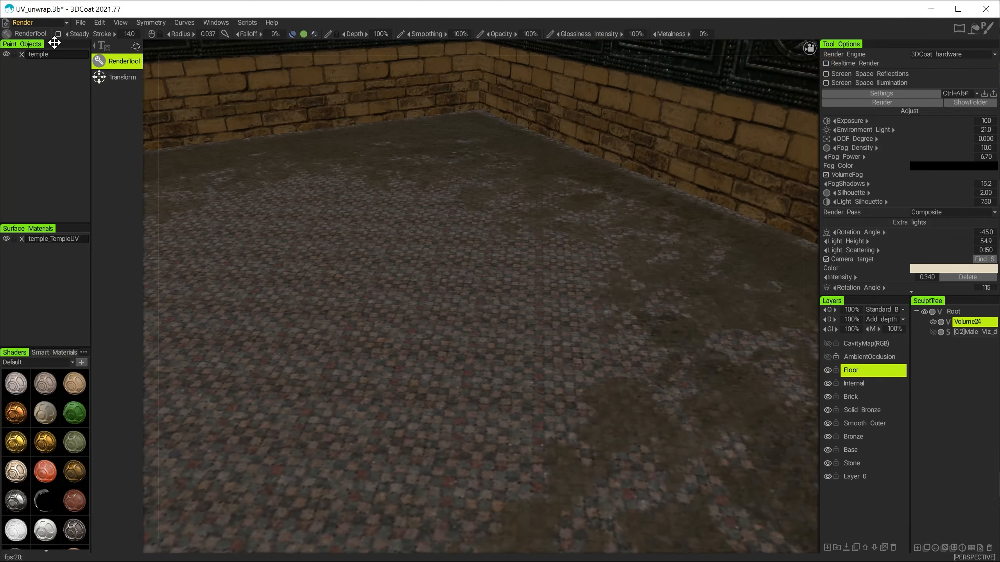
pyautogui.click(79, 22)
pyautogui.click(74, 21)
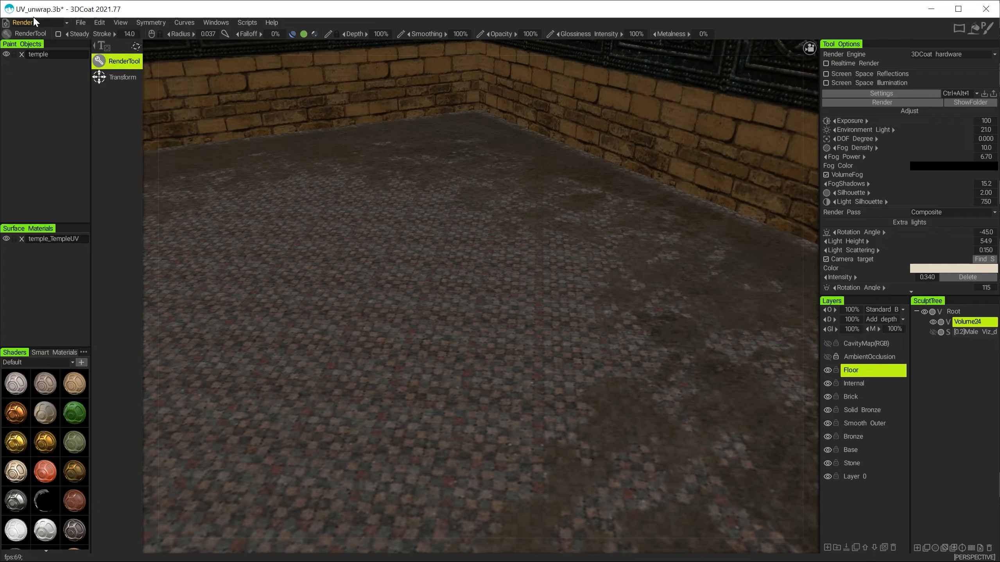
pyautogui.click(30, 22)
pyautogui.click(33, 32)
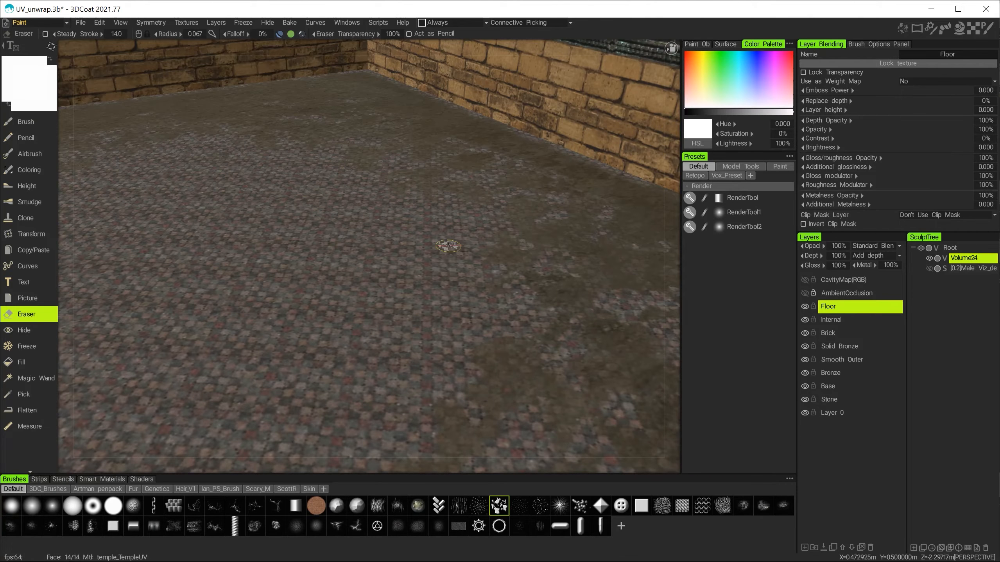
# Step: Open the Leaks smart material set and add a new layer named Leaks above the Floor layer
pyautogui.moveTo(480, 255)
pyautogui.keyDown('alt'); pyautogui.mouseDown(button='right')
pyautogui.moveTo(433, 226)
pyautogui.moveTo(440, 241)
pyautogui.mouseUp(button='right'); pyautogui.keyUp('alt')
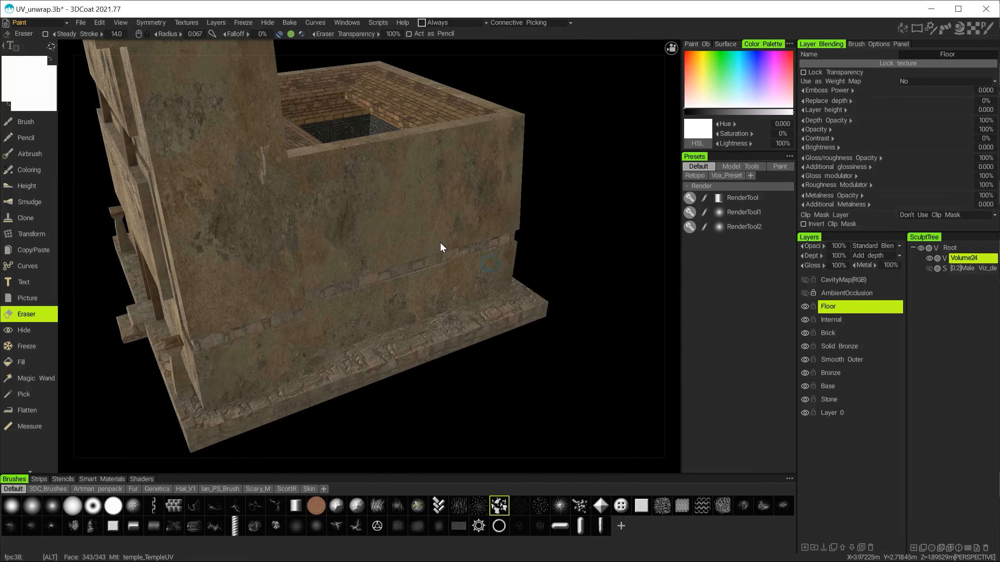
pyautogui.keyDown('alt'); pyautogui.moveTo(439, 242); pyautogui.dragTo(357, 178); pyautogui.keyUp('alt')
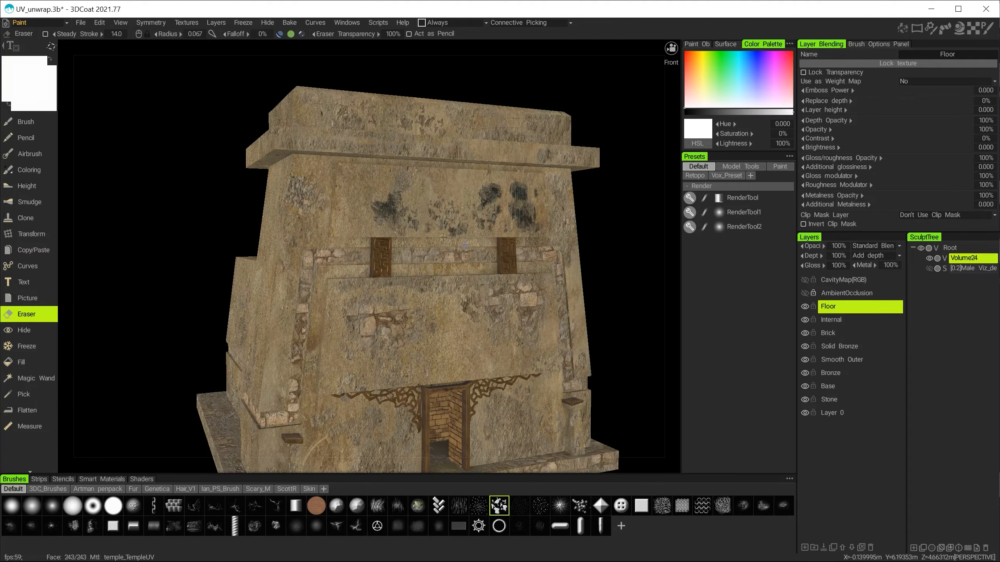
pyautogui.moveTo(443, 237)
pyautogui.keyDown('alt'); pyautogui.mouseDown()
pyautogui.moveTo(447, 217)
pyautogui.moveTo(449, 245)
pyautogui.mouseUp(); pyautogui.keyUp('alt')
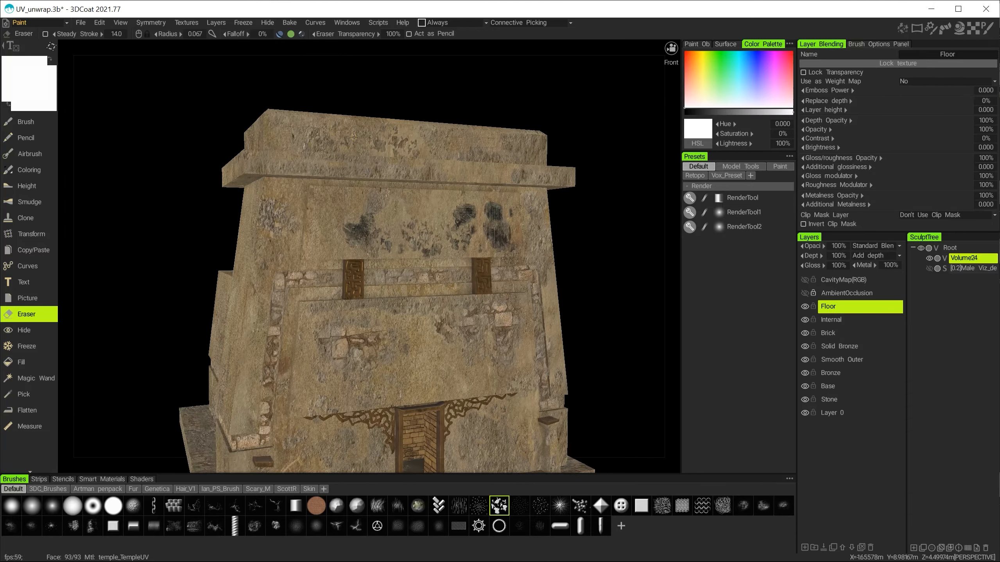
pyautogui.keyDown('alt'); pyautogui.moveTo(325, 281); pyautogui.dragTo(351, 193); pyautogui.keyUp('alt')
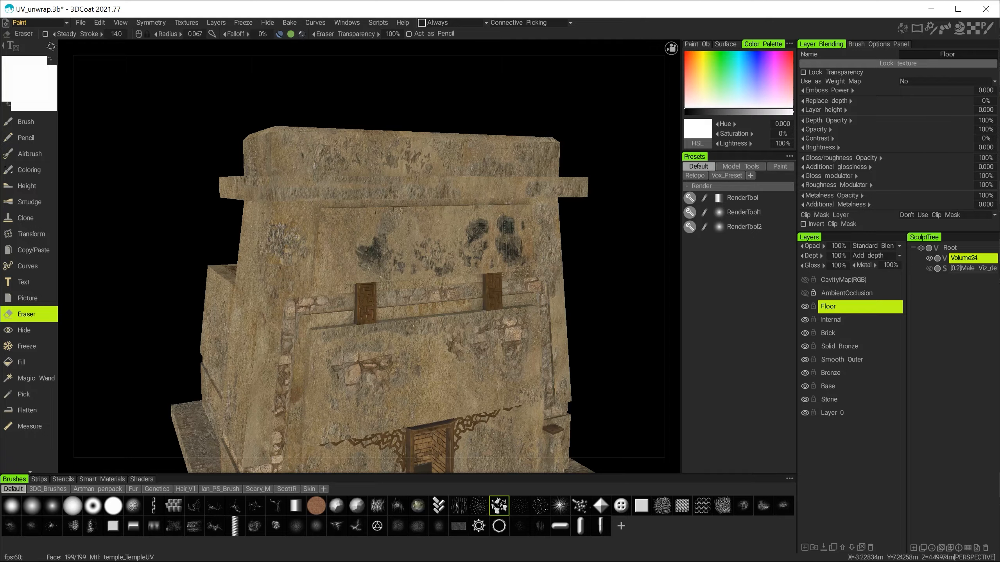
pyautogui.moveTo(296, 237)
pyautogui.keyDown('alt'); pyautogui.mouseDown()
pyautogui.moveTo(311, 217)
pyautogui.moveTo(295, 244)
pyautogui.mouseUp(); pyautogui.keyUp('alt')
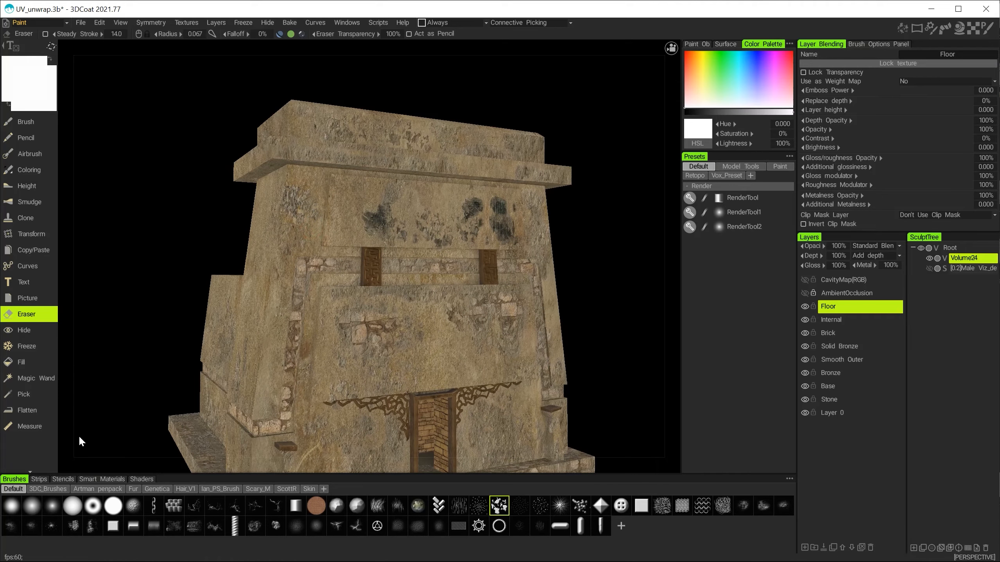
pyautogui.click(102, 479)
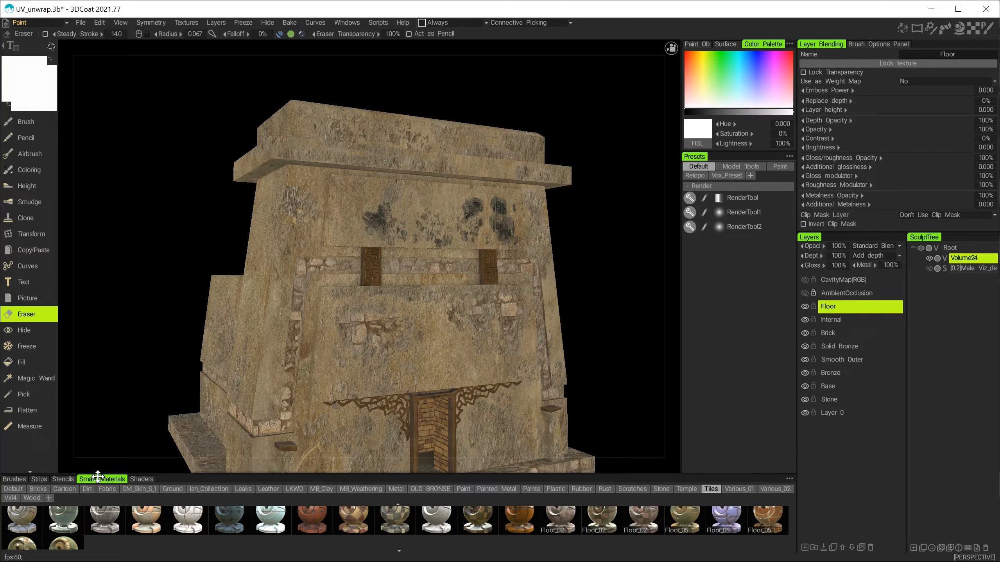
pyautogui.click(240, 488)
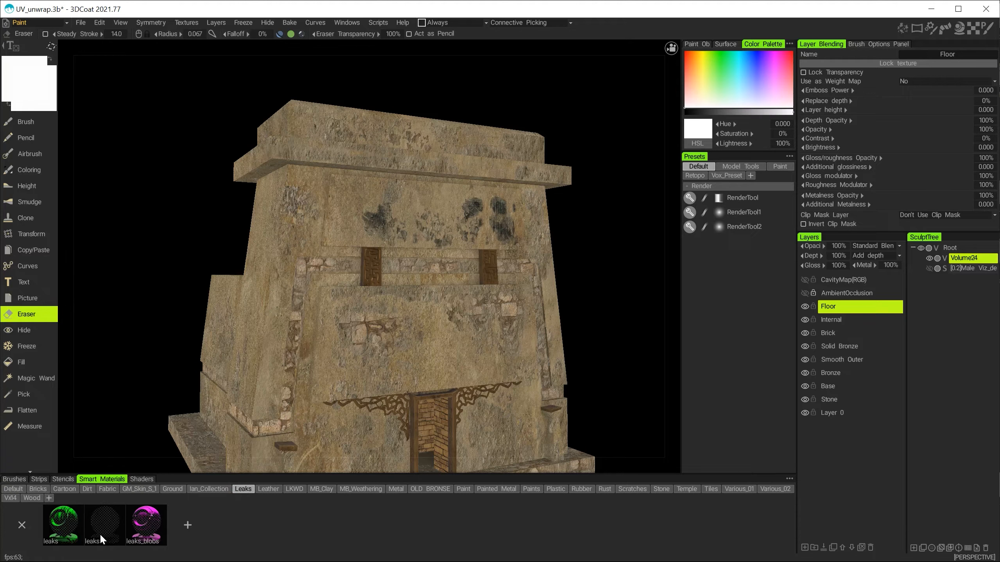
pyautogui.click(804, 547)
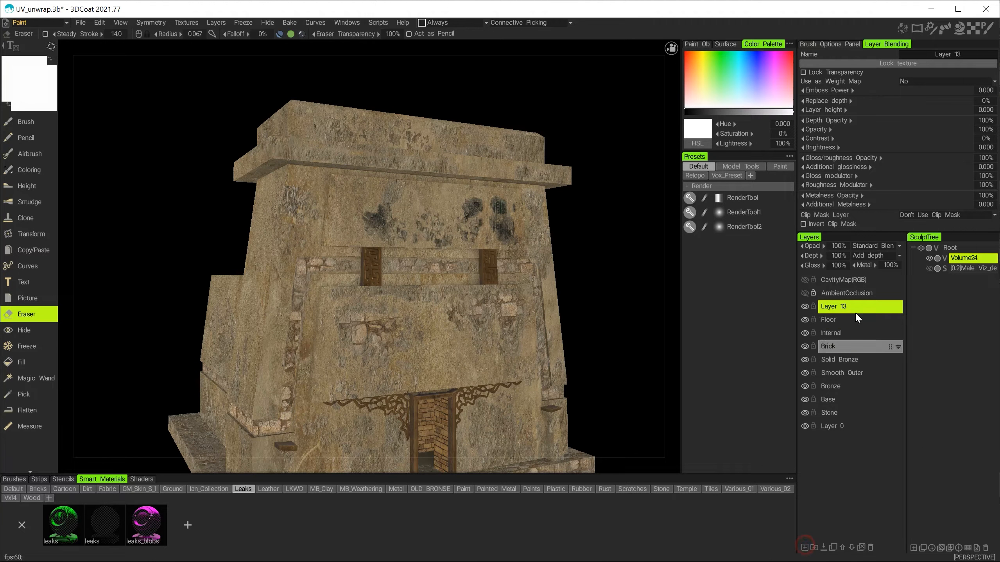
pyautogui.doubleClick(829, 306)
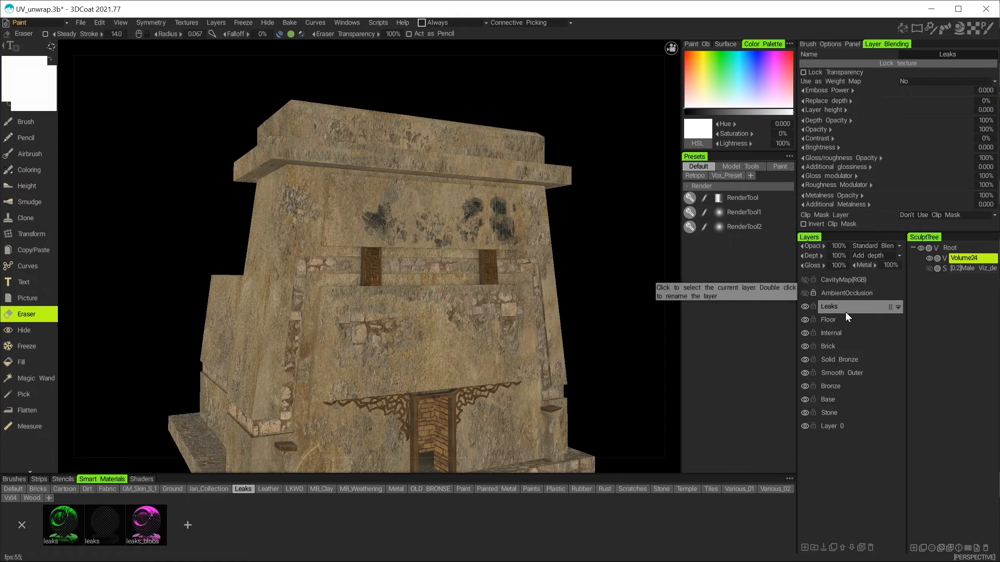
pyautogui.press('Return')
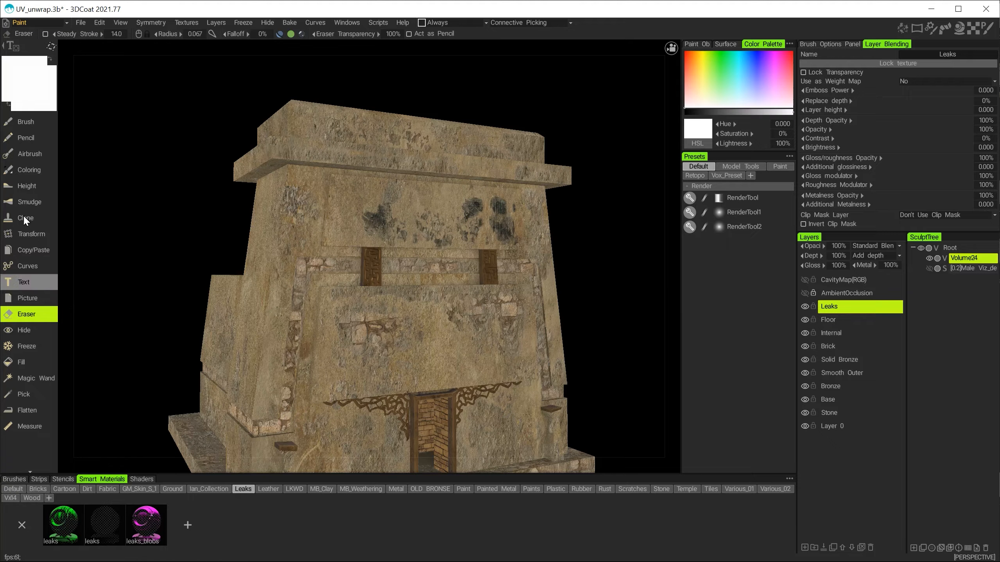
# Step: Activate the Brush with the dark leaks smart material and preview its coverage on the temple's front before collapsing the preview
pyautogui.click(28, 123)
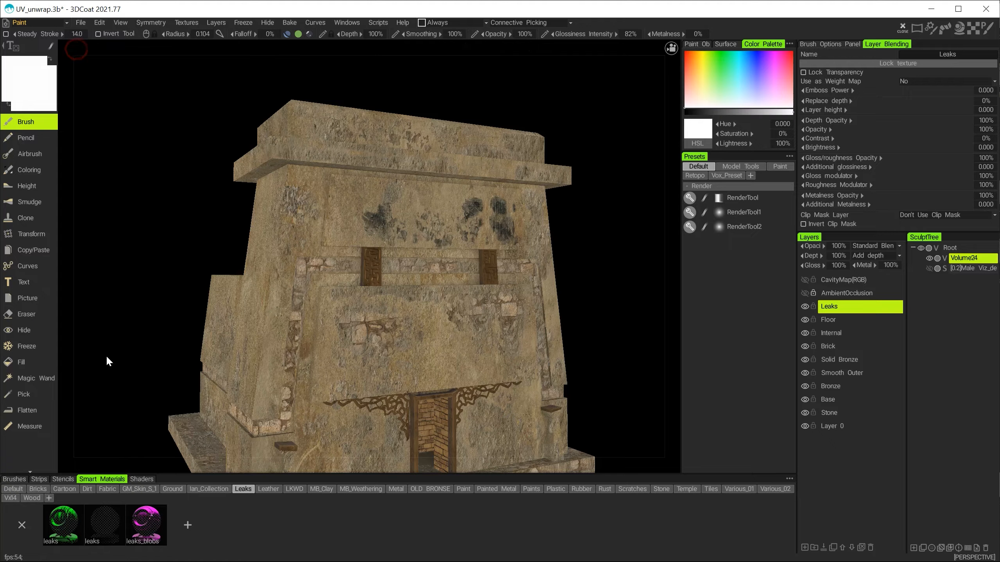
pyautogui.click(104, 524)
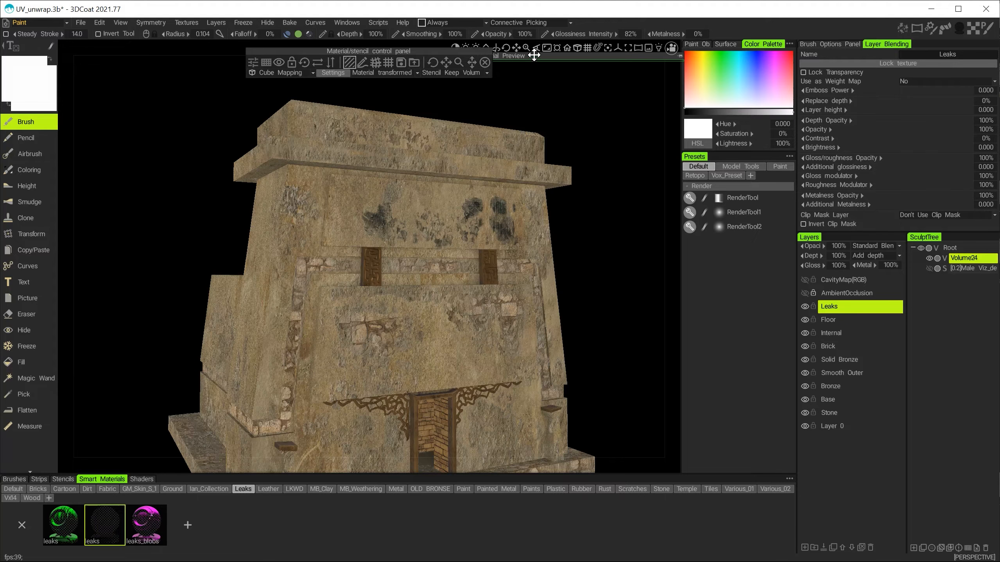
pyautogui.moveTo(535, 56); pyautogui.dragTo(415, 89)
pyautogui.click(560, 89)
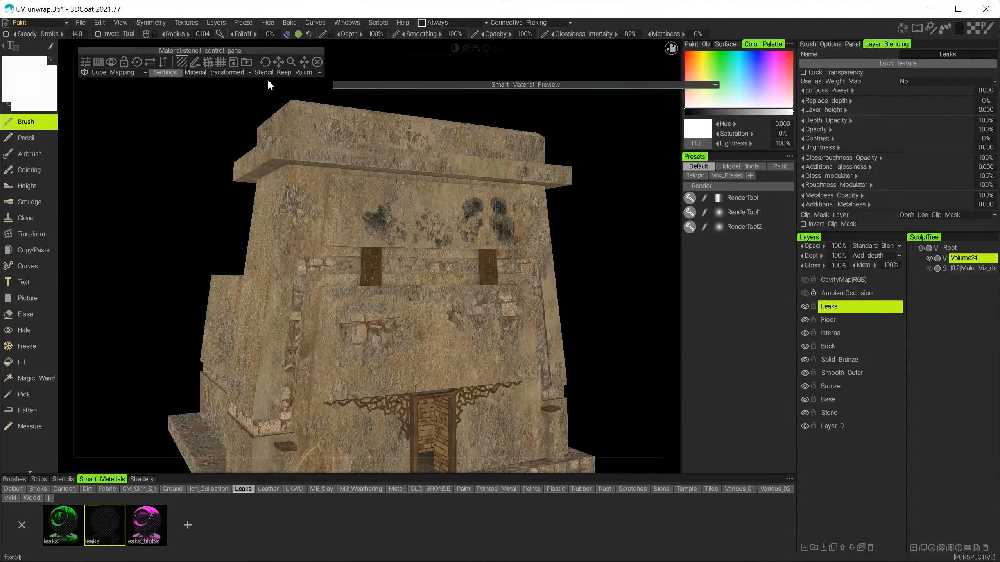
pyautogui.moveTo(290, 63)
pyautogui.mouseDown()
pyautogui.moveTo(339, 72)
pyautogui.moveTo(310, 72)
pyautogui.moveTo(325, 82)
pyautogui.moveTo(271, 63)
pyautogui.moveTo(298, 61)
pyautogui.moveTo(272, 65)
pyautogui.mouseUp()
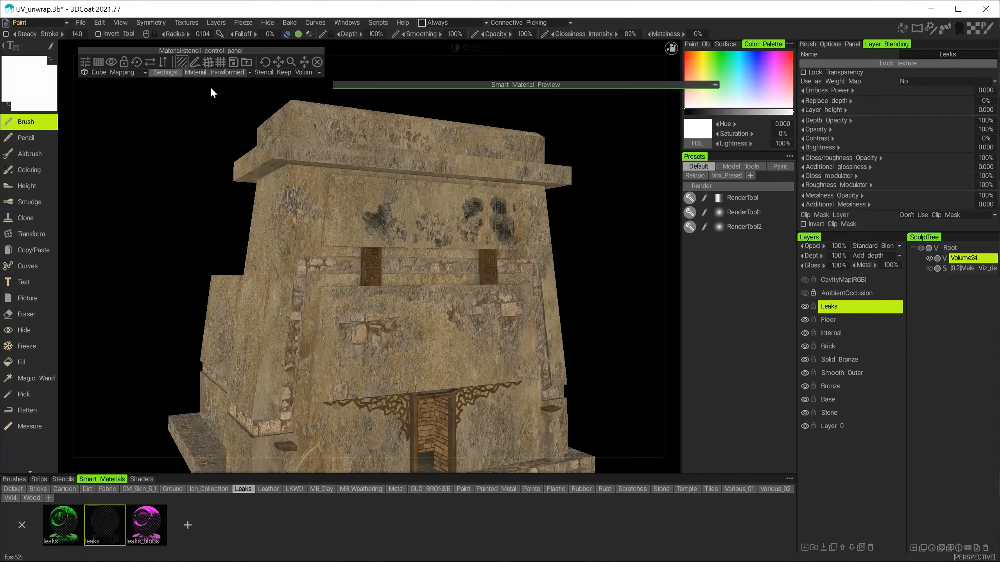
pyautogui.moveTo(582, 85); pyautogui.dragTo(451, 93)
pyautogui.click(583, 89)
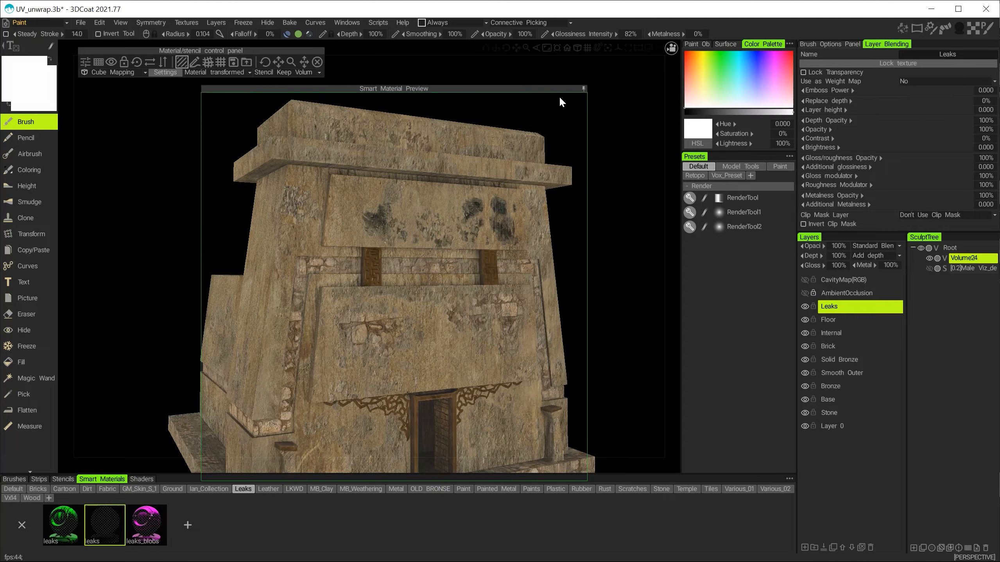
pyautogui.click(584, 89)
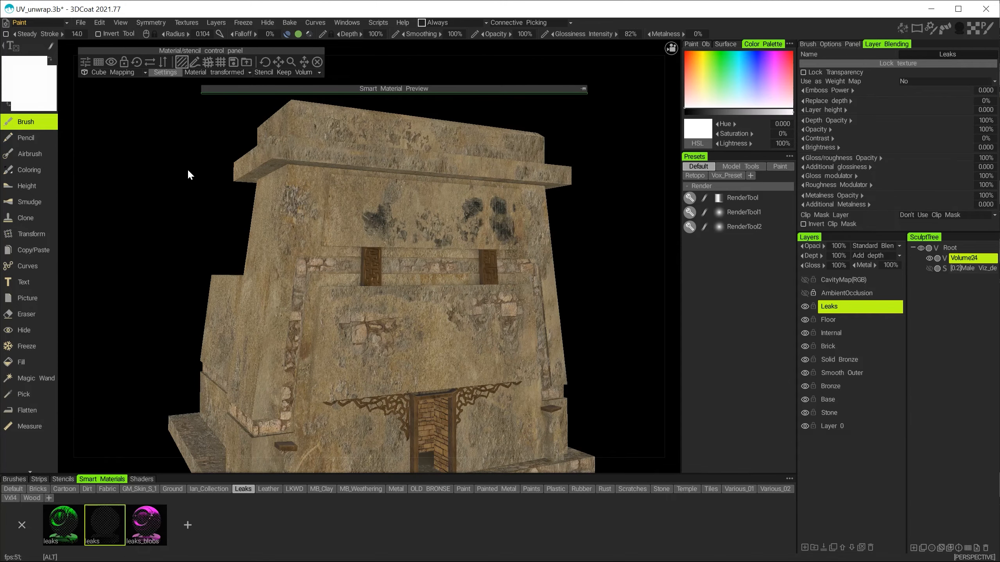
# Step: Paint leak stains below the cornice and on the temple's outer walls with varying Brush radii, and close the material control panel
pyautogui.scroll(5, 188, 175)
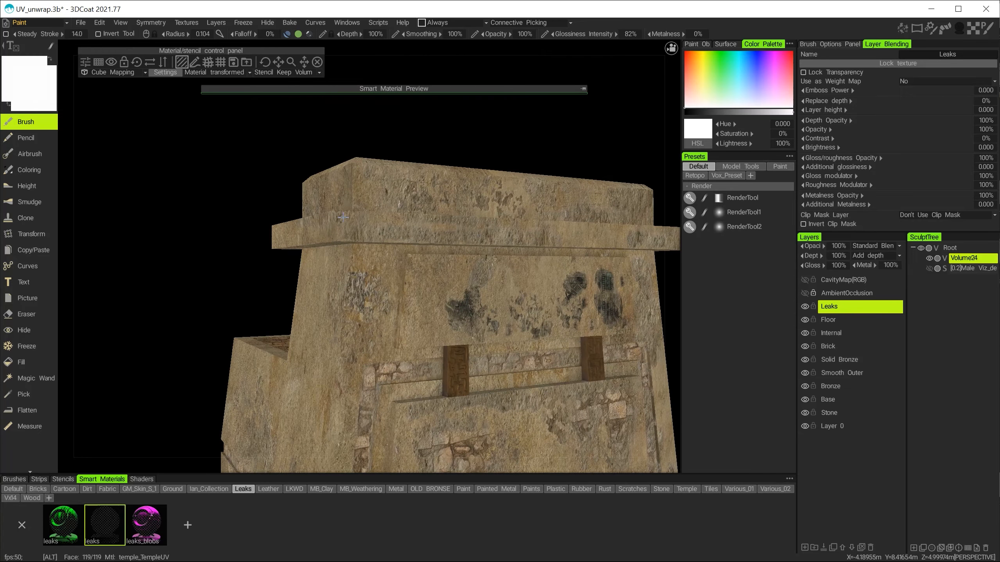
pyautogui.keyDown('alt'); pyautogui.moveTo(343, 217); pyautogui.dragTo(357, 191); pyautogui.keyUp('alt')
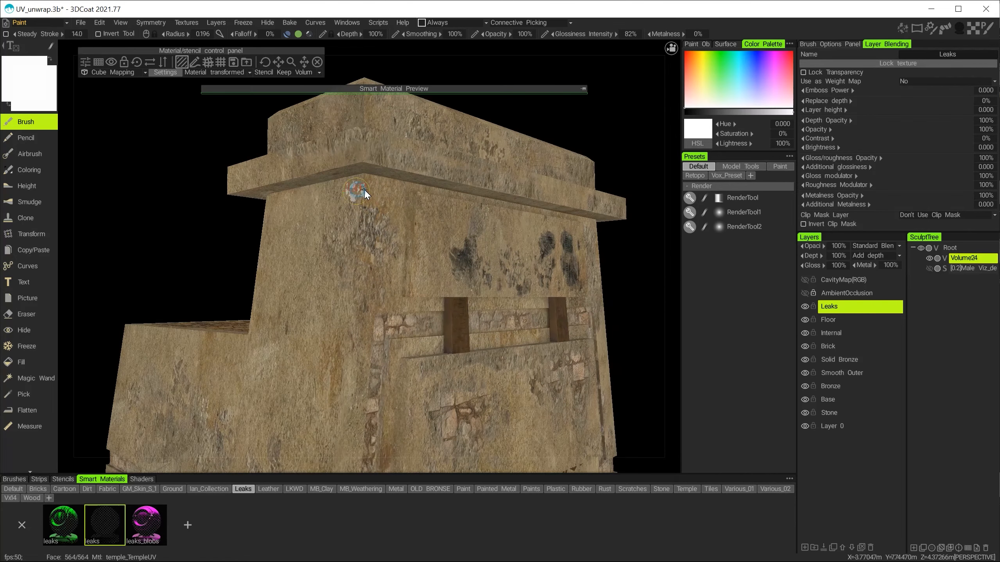
pyautogui.moveTo(341, 185); pyautogui.dragTo(321, 191, button='right')
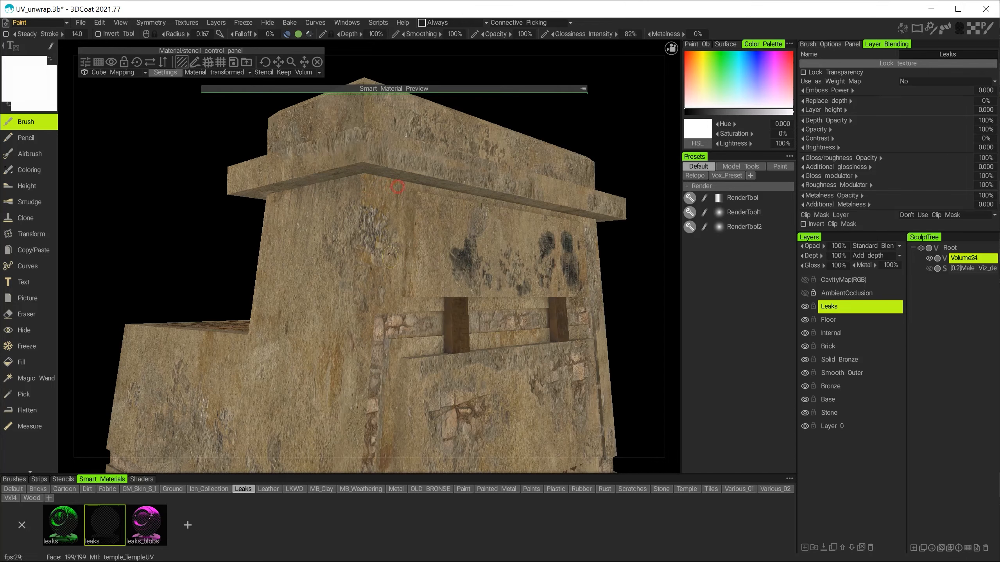
pyautogui.moveTo(393, 253)
pyautogui.keyDown('alt'); pyautogui.mouseDown()
pyautogui.moveTo(380, 216)
pyautogui.moveTo(421, 204)
pyautogui.moveTo(499, 275)
pyautogui.moveTo(439, 252)
pyautogui.mouseUp(); pyautogui.keyUp('alt')
pyautogui.keyDown('alt'); pyautogui.moveTo(483, 312); pyautogui.dragTo(321, 280); pyautogui.keyUp('alt')
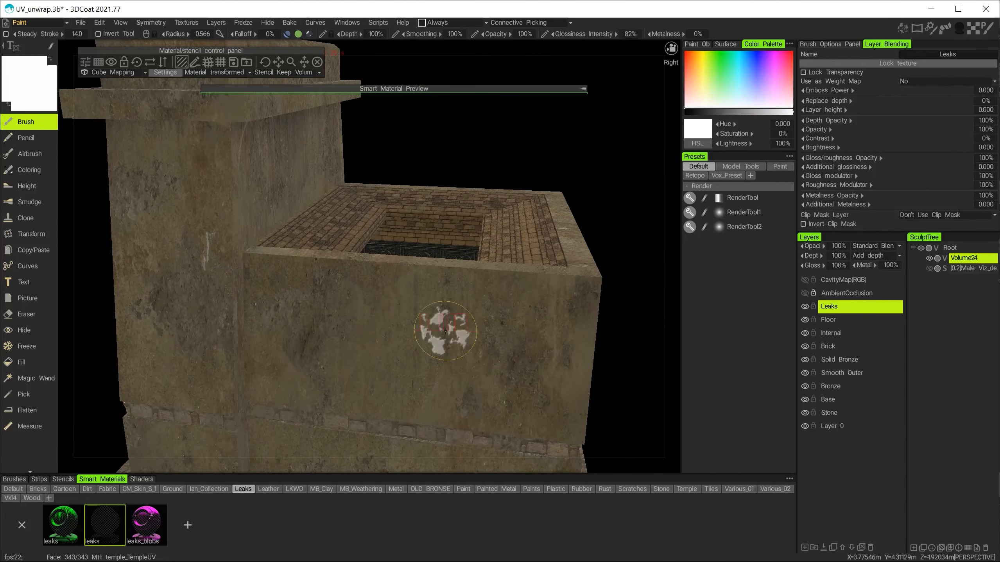
pyautogui.moveTo(453, 329)
pyautogui.keyDown('alt'); pyautogui.mouseDown()
pyautogui.moveTo(406, 261)
pyautogui.moveTo(203, 310)
pyautogui.moveTo(425, 323)
pyautogui.moveTo(326, 207)
pyautogui.moveTo(368, 238)
pyautogui.moveTo(536, 306)
pyautogui.moveTo(359, 278)
pyautogui.moveTo(392, 257)
pyautogui.moveTo(420, 270)
pyautogui.moveTo(378, 272)
pyautogui.moveTo(388, 155)
pyautogui.mouseUp(); pyautogui.keyUp('alt')
pyautogui.click(317, 62)
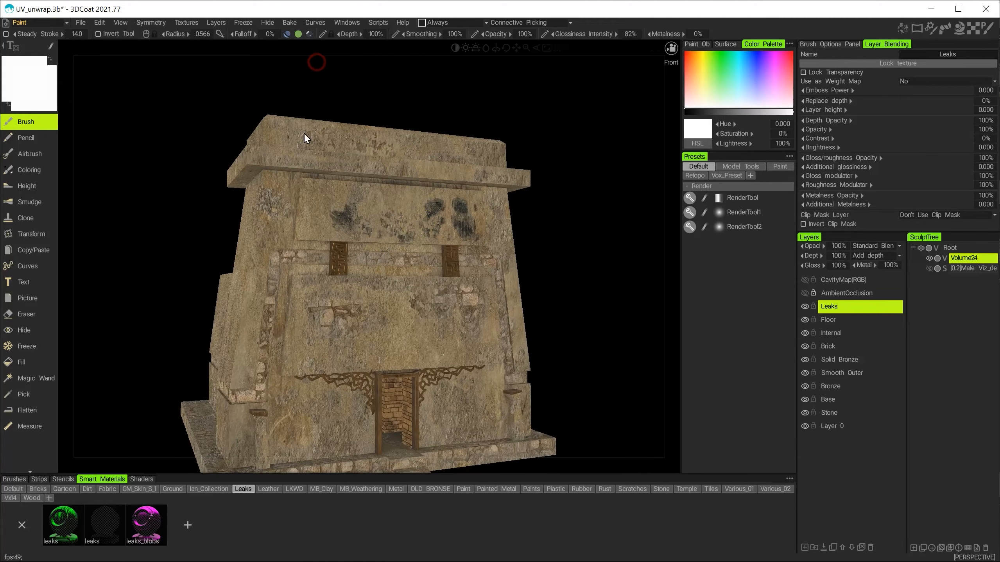
# Step: Add a new layer above Leaks and name it Concave
pyautogui.keyDown('alt'); pyautogui.moveTo(362, 275); pyautogui.dragTo(378, 240); pyautogui.keyUp('alt')
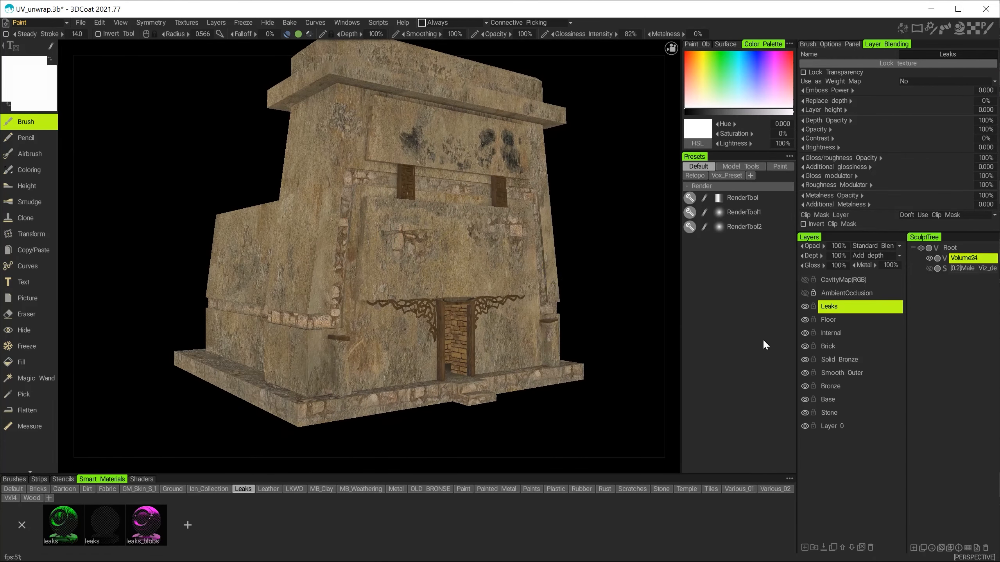
pyautogui.click(804, 548)
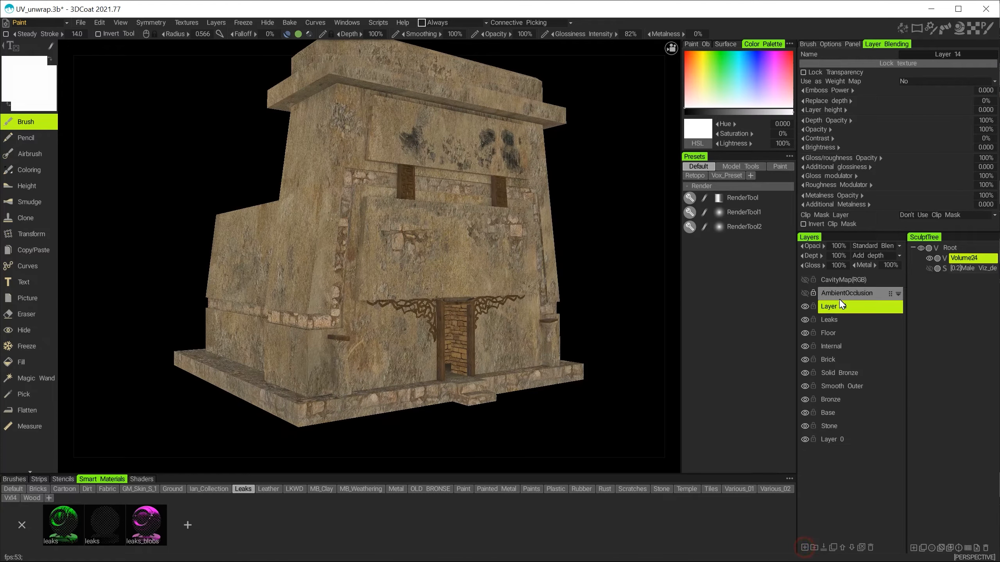
pyautogui.doubleClick(836, 306)
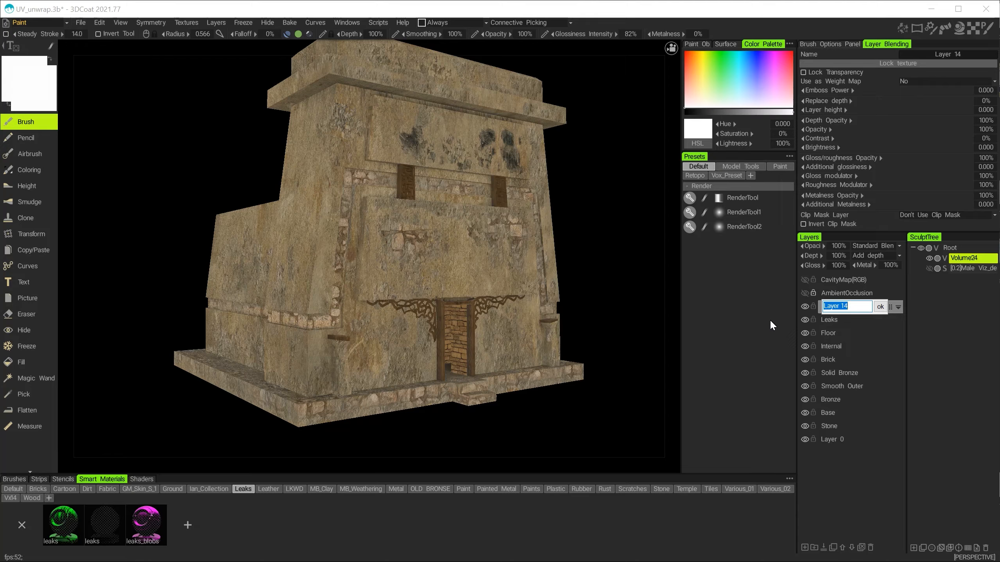
pyautogui.write('Concave')
pyautogui.press('Return')
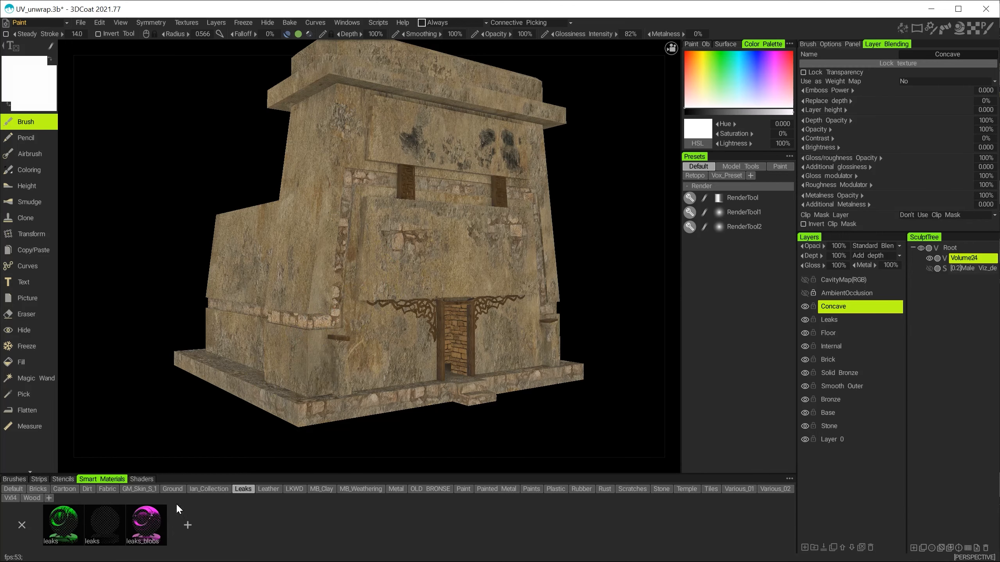
# Step: Load the concave cavity smart material from the Stone set and preview its effect in the temple's recesses
pyautogui.click(661, 490)
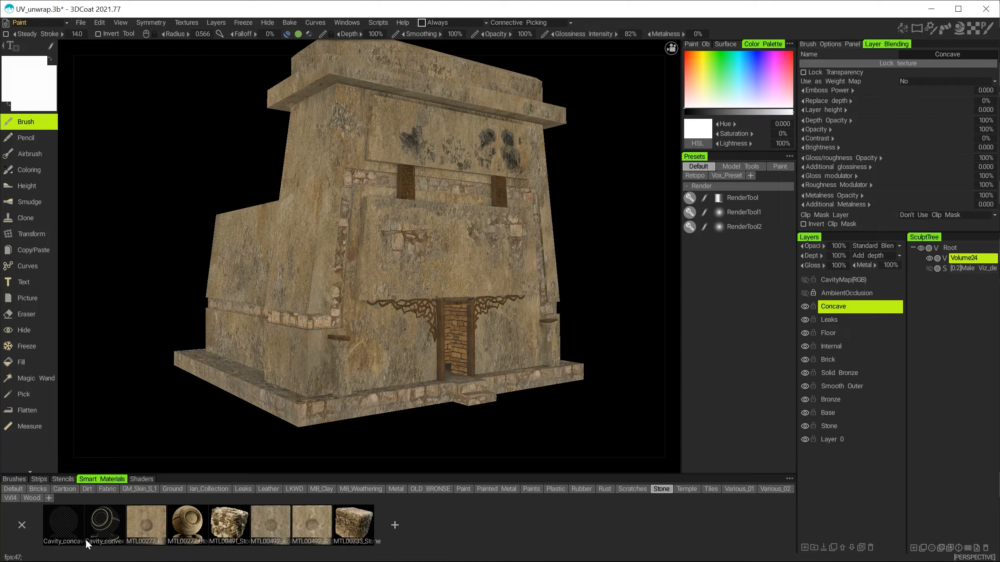
pyautogui.click(63, 531)
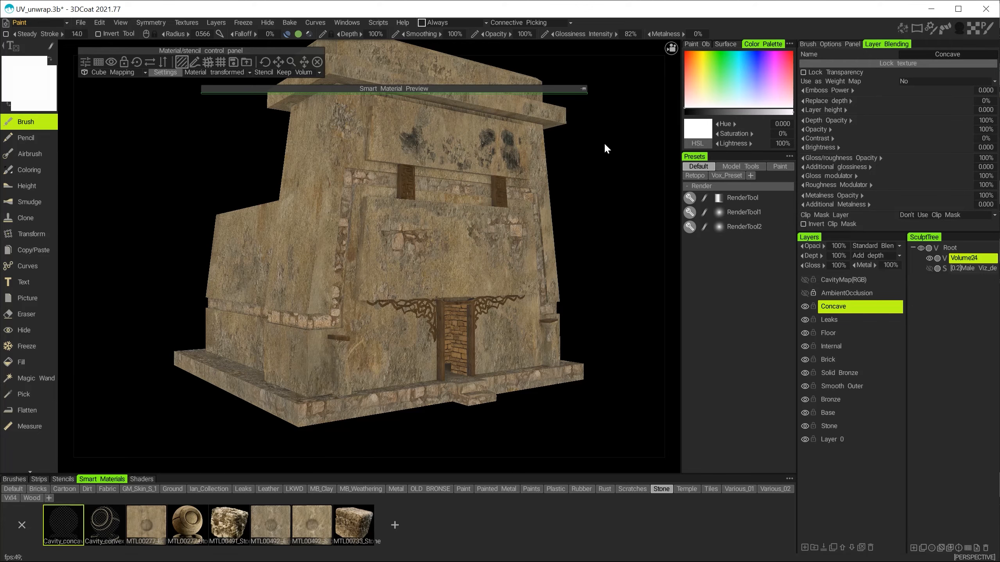
pyautogui.click(584, 89)
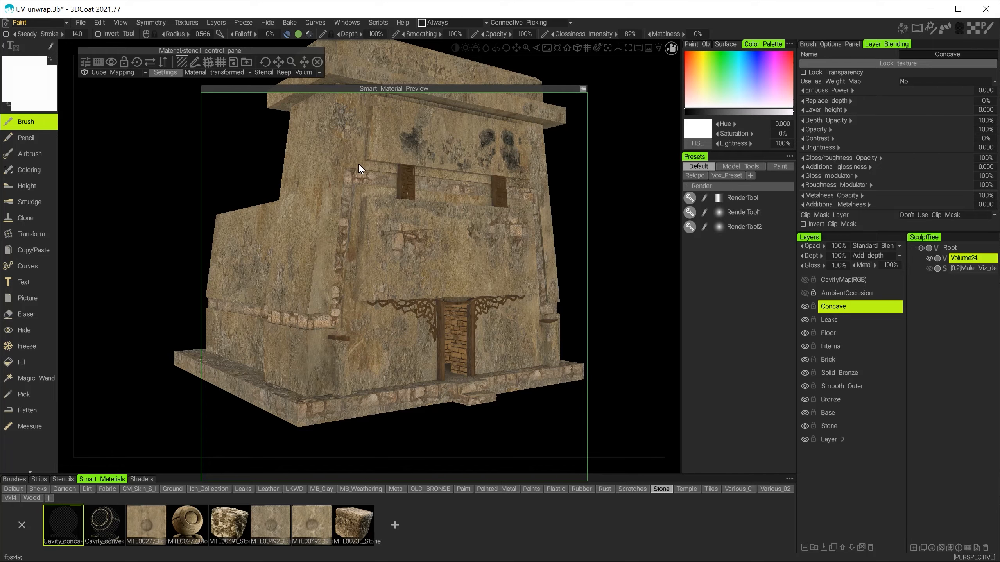
pyautogui.click(372, 221)
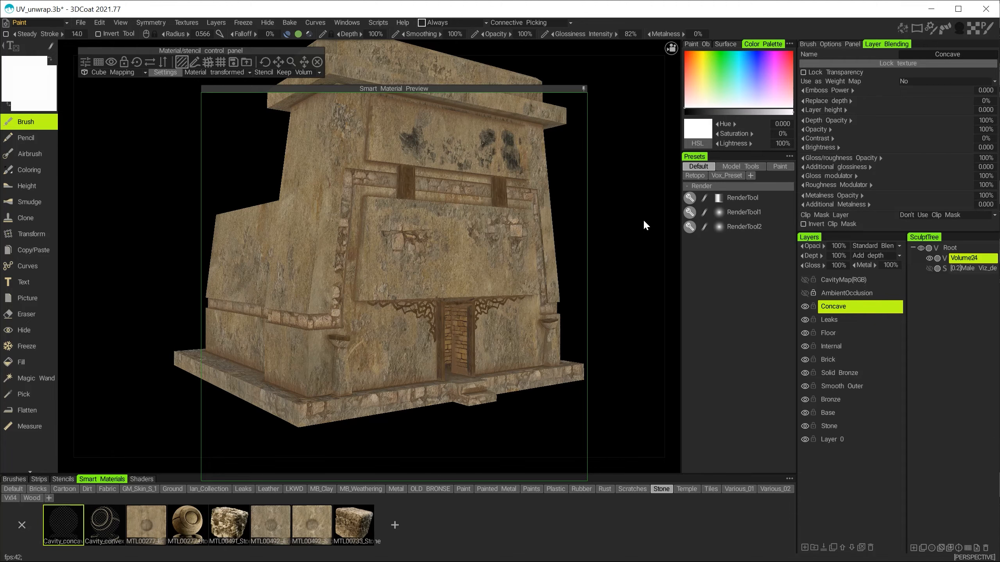
pyautogui.click(584, 89)
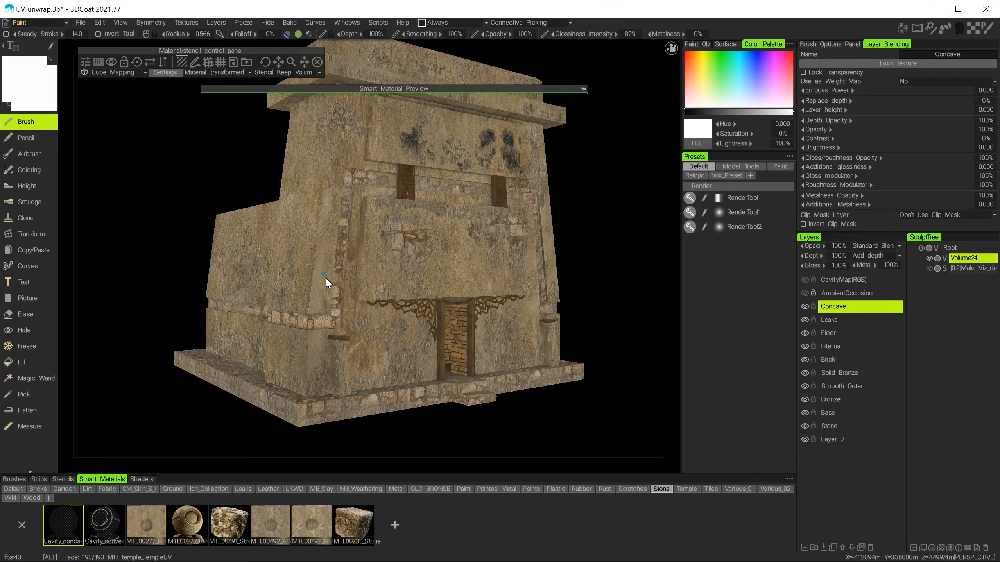
pyautogui.scroll(5, 343, 248)
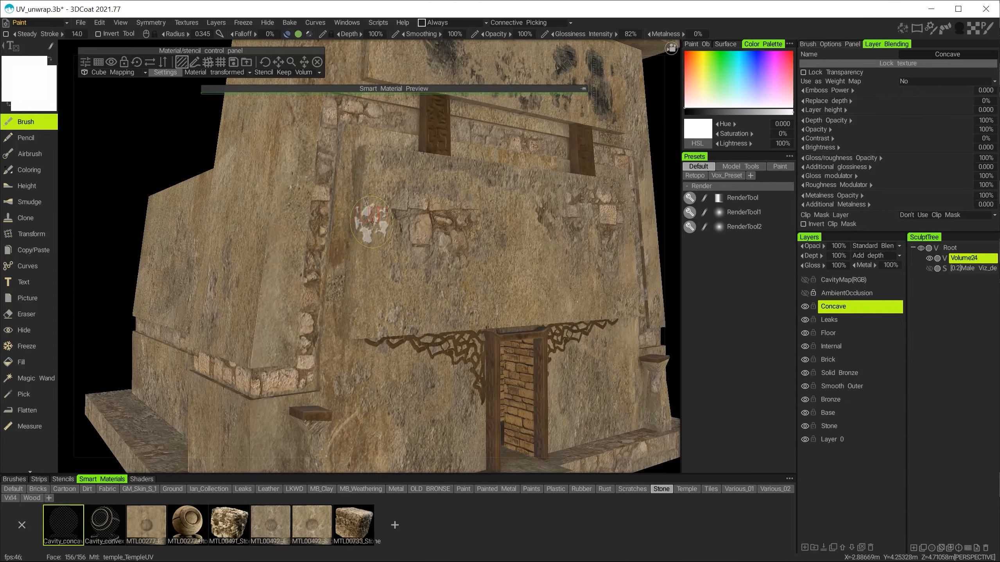
# Step: Choose the soft round brush tip at a radius of 0.201 and paint concave weathering along the front wall's ledge above the doorway
pyautogui.scroll(3, 394, 227)
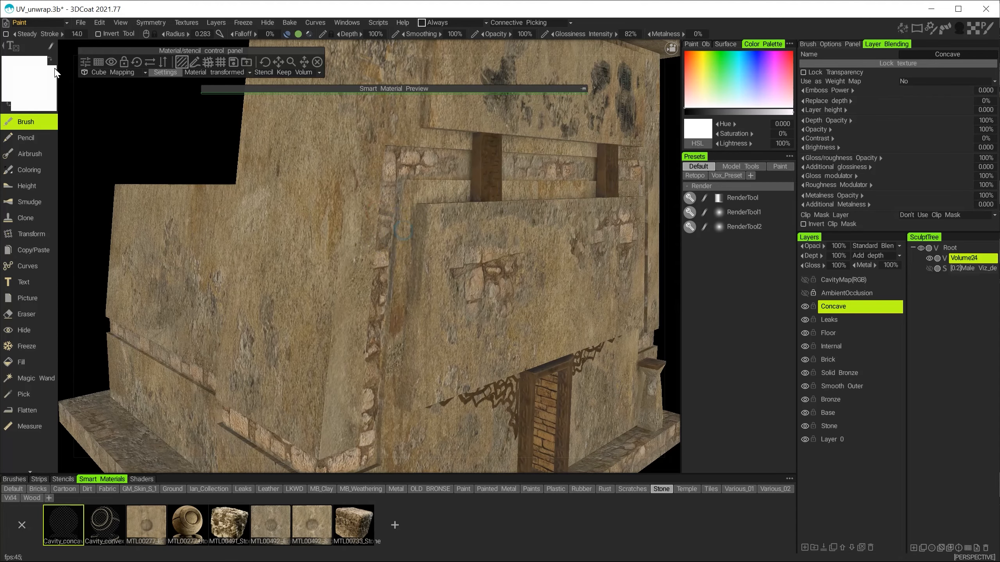
pyautogui.click(14, 479)
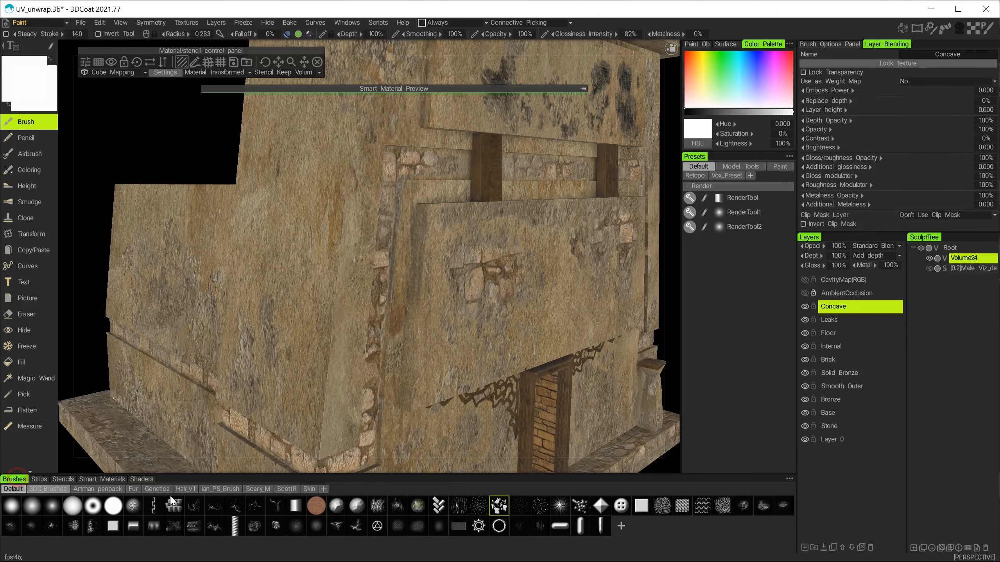
pyautogui.click(12, 506)
pyautogui.scroll(2, 429, 226)
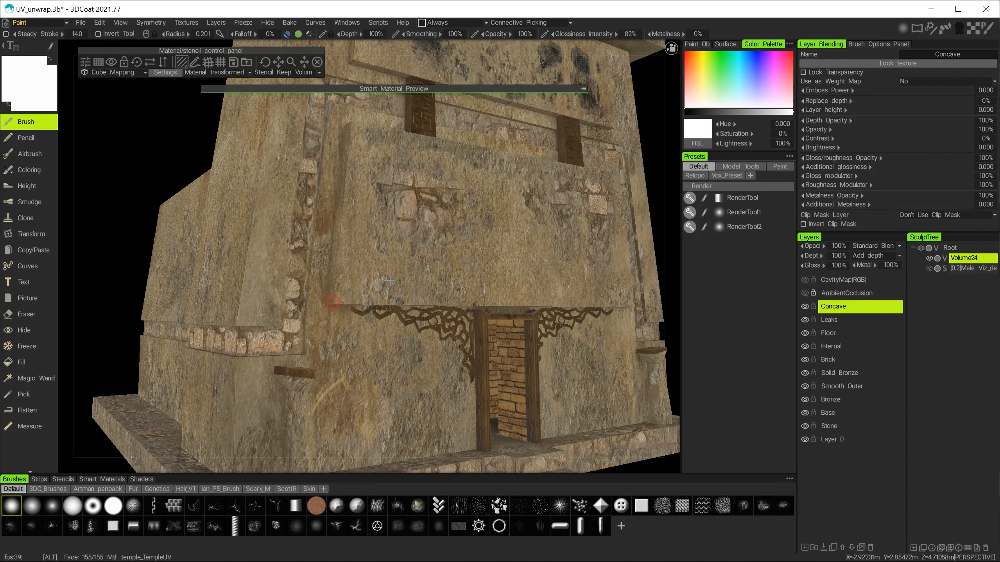
pyautogui.keyDown('alt'); pyautogui.moveTo(390, 281); pyautogui.dragTo(328, 233); pyautogui.keyUp('alt')
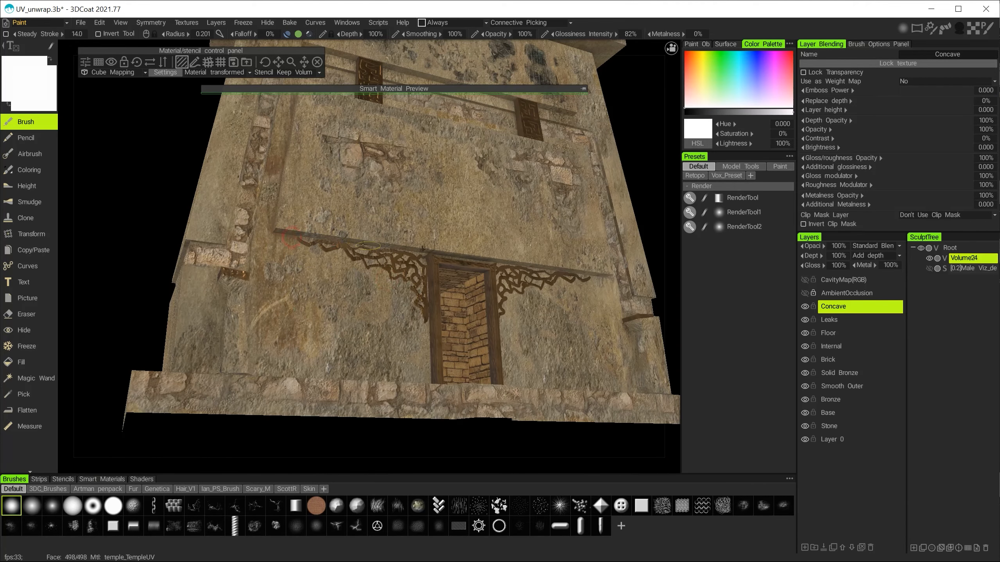
pyautogui.keyDown('alt'); pyautogui.moveTo(413, 251); pyautogui.dragTo(370, 299); pyautogui.keyUp('alt')
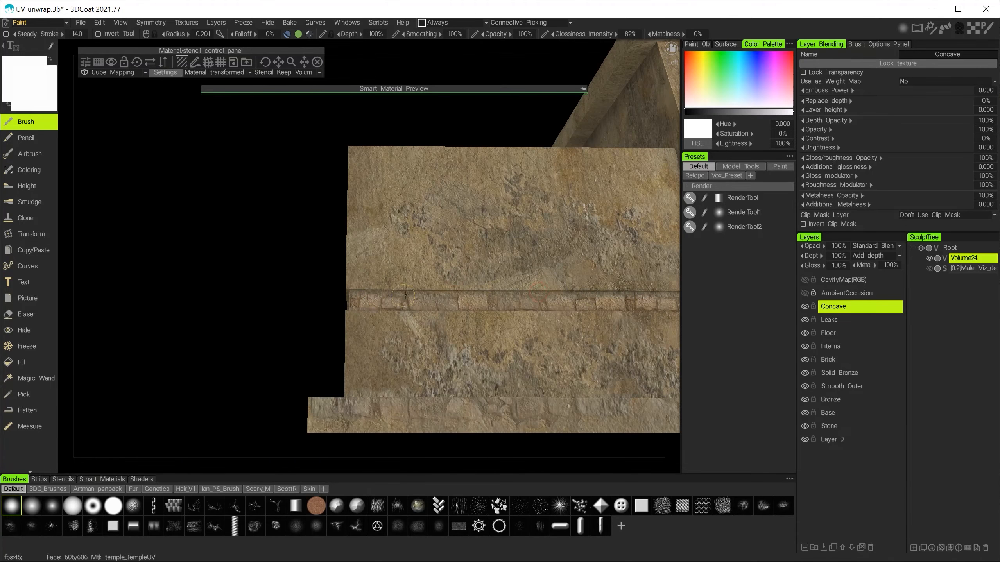
# Step: Paint concave weathering along the side wall's recessed stone band and where the outer walls meet the base plinth
pyautogui.keyDown('alt'); pyautogui.moveTo(490, 291); pyautogui.dragTo(476, 290); pyautogui.keyUp('alt')
pyautogui.keyDown('alt'); pyautogui.moveTo(386, 314); pyautogui.dragTo(371, 384); pyautogui.keyUp('alt')
pyautogui.keyDown('alt'); pyautogui.moveTo(514, 373); pyautogui.dragTo(220, 230); pyautogui.keyUp('alt')
pyautogui.keyDown('alt'); pyautogui.moveTo(451, 261); pyautogui.dragTo(292, 334); pyautogui.keyUp('alt')
pyautogui.keyDown('alt'); pyautogui.moveTo(629, 210); pyautogui.dragTo(272, 288); pyautogui.keyUp('alt')
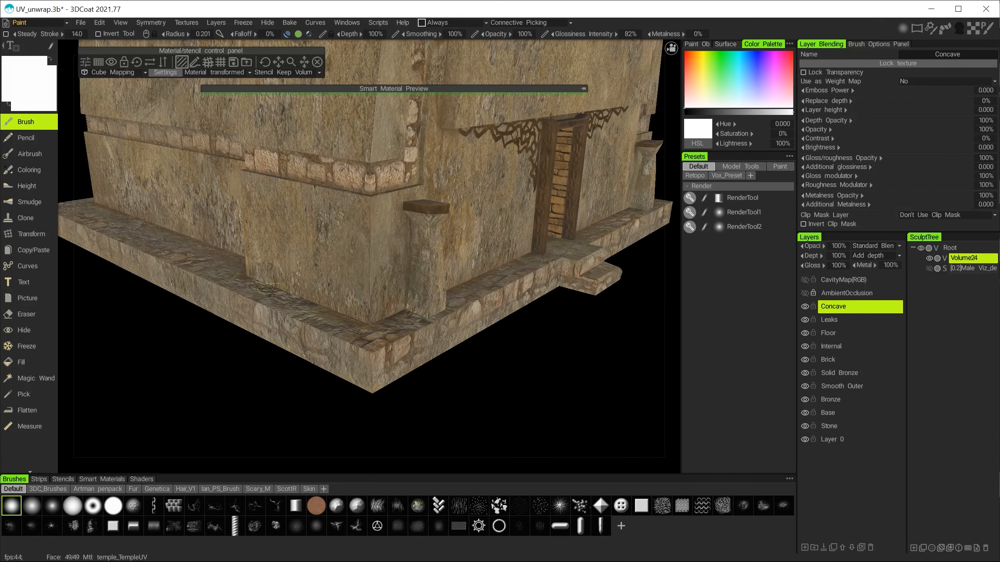
pyautogui.keyDown('alt'); pyautogui.moveTo(429, 238); pyautogui.dragTo(465, 212); pyautogui.keyUp('alt')
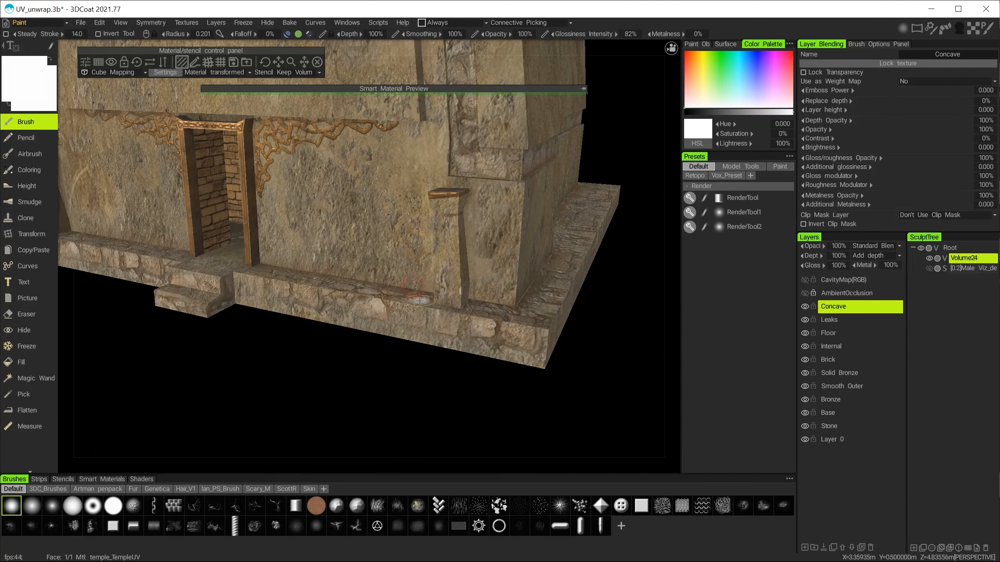
pyautogui.keyDown('alt'); pyautogui.moveTo(419, 300); pyautogui.dragTo(460, 304); pyautogui.keyUp('alt')
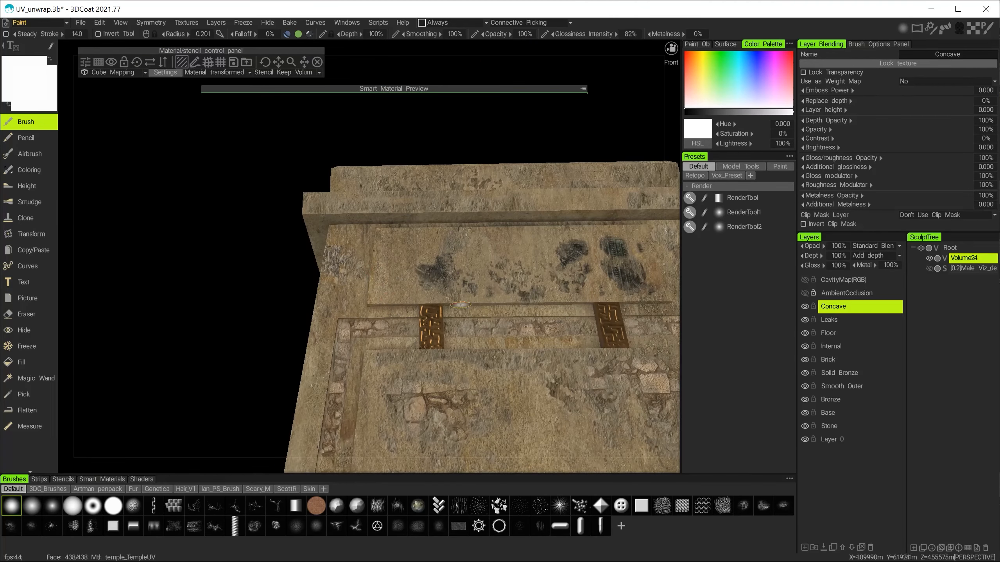
# Step: Paint concave weathering in the recesses under the cornice and around the foot of the roof parapet
pyautogui.moveTo(523, 307)
pyautogui.keyDown('alt'); pyautogui.mouseDown()
pyautogui.moveTo(508, 295)
pyautogui.moveTo(540, 283)
pyautogui.moveTo(492, 268)
pyautogui.moveTo(394, 161)
pyautogui.moveTo(458, 168)
pyautogui.moveTo(428, 181)
pyautogui.moveTo(501, 190)
pyautogui.moveTo(518, 321)
pyautogui.moveTo(353, 375)
pyautogui.mouseUp(); pyautogui.keyUp('alt')
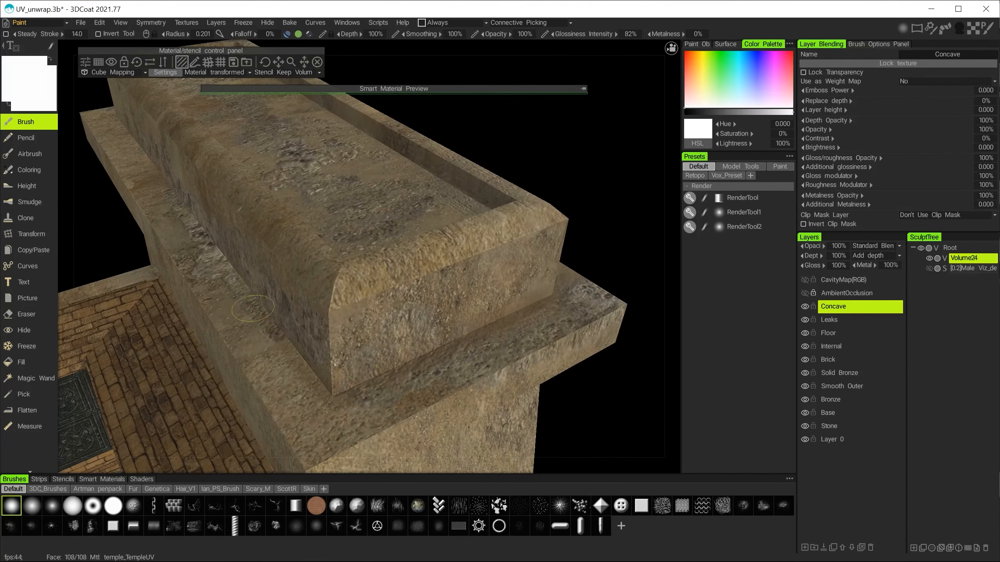
pyautogui.keyDown('alt'); pyautogui.moveTo(221, 266); pyautogui.dragTo(273, 336); pyautogui.keyUp('alt')
pyautogui.keyDown('alt'); pyautogui.moveTo(404, 241); pyautogui.dragTo(365, 273, button='right'); pyautogui.keyUp('alt')
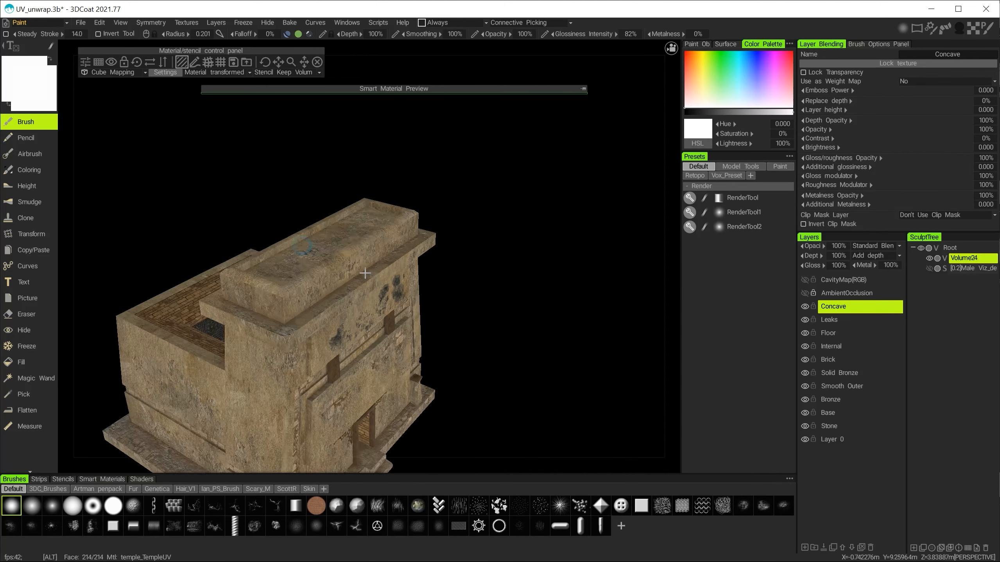
pyautogui.keyDown('alt'); pyautogui.moveTo(366, 273); pyautogui.dragTo(267, 352); pyautogui.keyUp('alt')
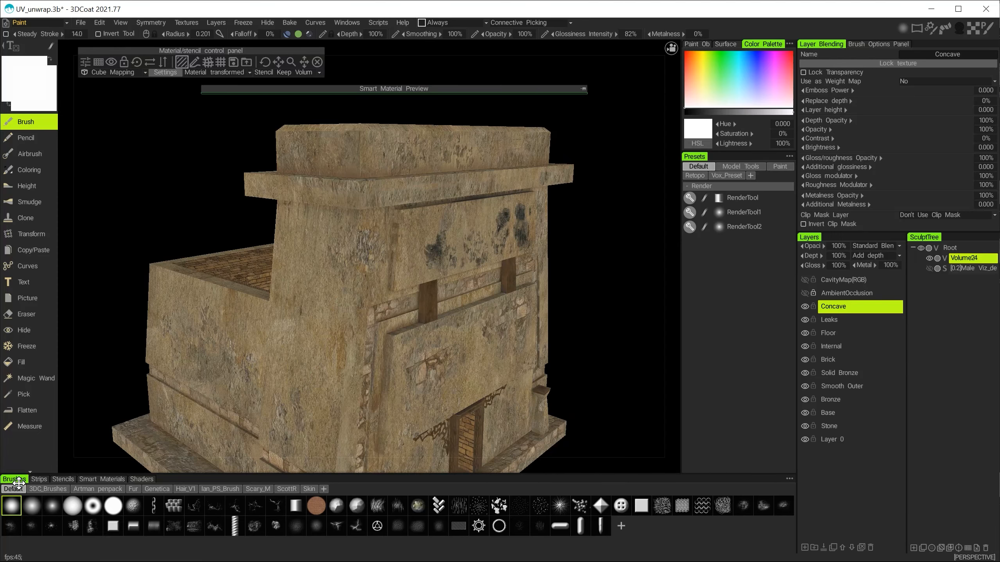
# Step: Load the convex cavity smart material from the Stone set and reduce the Brush radius to 0.080
pyautogui.click(99, 479)
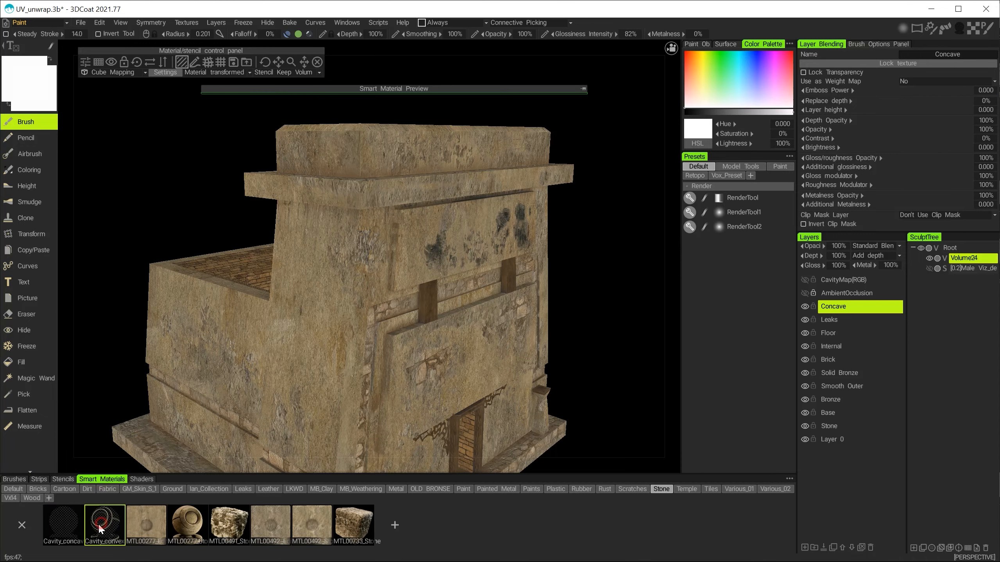
pyautogui.keyDown('alt'); pyautogui.moveTo(356, 209); pyautogui.dragTo(377, 212, button='right'); pyautogui.keyUp('alt')
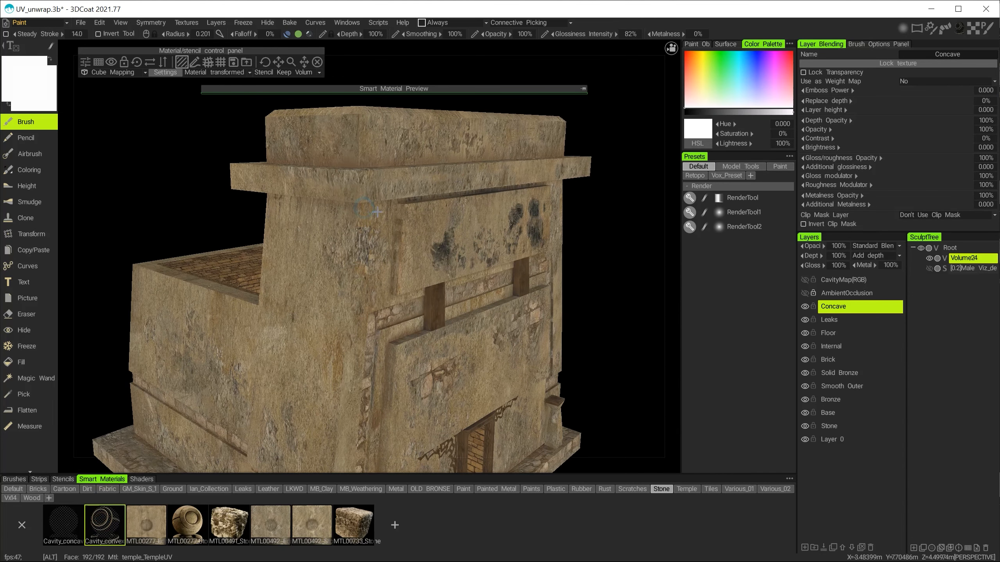
pyautogui.keyDown('alt'); pyautogui.moveTo(377, 212); pyautogui.dragTo(324, 257); pyautogui.keyUp('alt')
pyautogui.keyDown('alt'); pyautogui.moveTo(324, 257); pyautogui.dragTo(304, 261, button='right'); pyautogui.keyUp('alt')
pyautogui.moveTo(315, 240)
pyautogui.keyDown('alt'); pyautogui.mouseDown()
pyautogui.moveTo(343, 274)
pyautogui.moveTo(339, 256)
pyautogui.moveTo(335, 277)
pyautogui.mouseUp(); pyautogui.keyUp('alt')
pyautogui.scroll(-5, 300, 328)
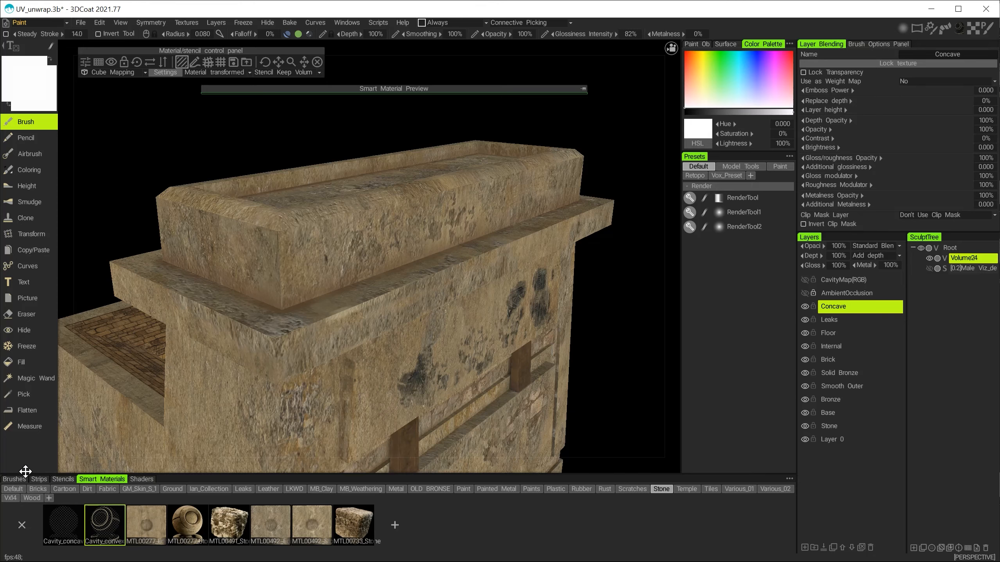
pyautogui.click(17, 480)
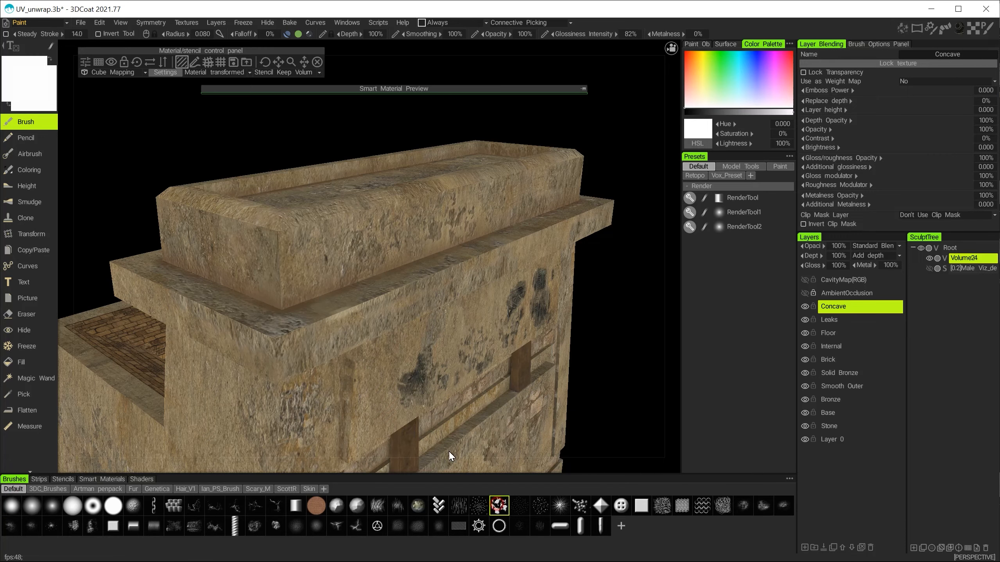
# Step: Paint convex edge wear on the roof parapet's edges and front corner with the splatter brush tip, enlarging the radius to 0.162
pyautogui.keyDown('alt'); pyautogui.moveTo(298, 252); pyautogui.dragTo(277, 251); pyautogui.keyUp('alt')
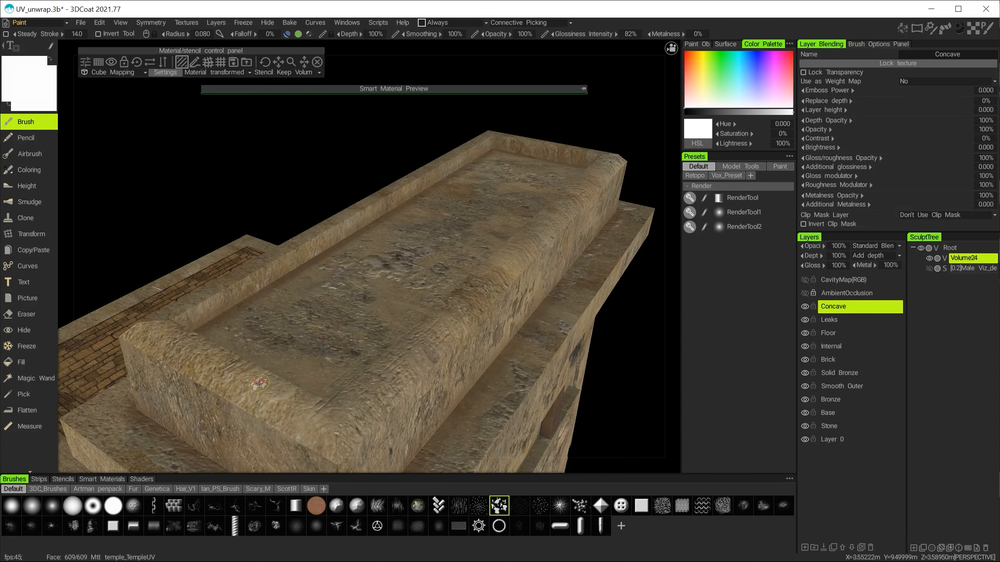
pyautogui.moveTo(235, 395); pyautogui.dragTo(255, 395, button='right')
pyautogui.moveTo(280, 335)
pyautogui.keyDown('alt'); pyautogui.mouseDown()
pyautogui.moveTo(299, 317)
pyautogui.moveTo(335, 320)
pyautogui.moveTo(296, 241)
pyautogui.moveTo(357, 224)
pyautogui.mouseUp(); pyautogui.keyUp('alt')
pyautogui.click(298, 208)
pyautogui.click(340, 219)
pyautogui.click(357, 227)
pyautogui.click(181, 192)
pyautogui.moveTo(368, 295)
pyautogui.mouseDown()
pyautogui.moveTo(364, 216)
pyautogui.moveTo(429, 208)
pyautogui.moveTo(335, 250)
pyautogui.mouseUp()
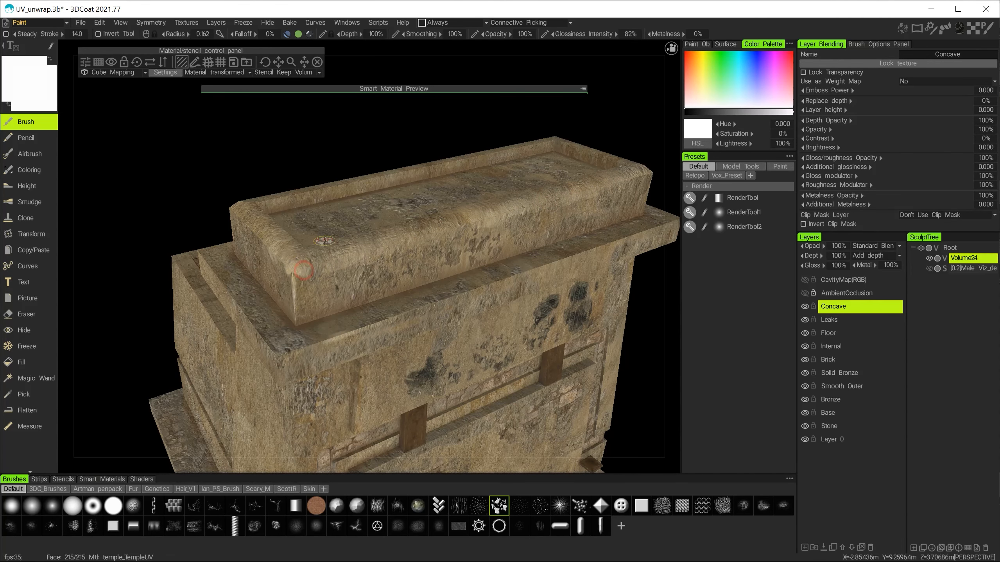
# Step: Continue the convex edge wear along the side and back edges of the parapet and cornice at radius 0.162
pyautogui.moveTo(324, 241)
pyautogui.keyDown('alt'); pyautogui.mouseDown()
pyautogui.moveTo(413, 252)
pyautogui.moveTo(455, 280)
pyautogui.moveTo(327, 309)
pyautogui.mouseUp(); pyautogui.keyUp('alt')
pyautogui.moveTo(301, 231); pyautogui.dragTo(437, 346, button='right')
pyautogui.moveTo(236, 334); pyautogui.dragTo(272, 313, button='right')
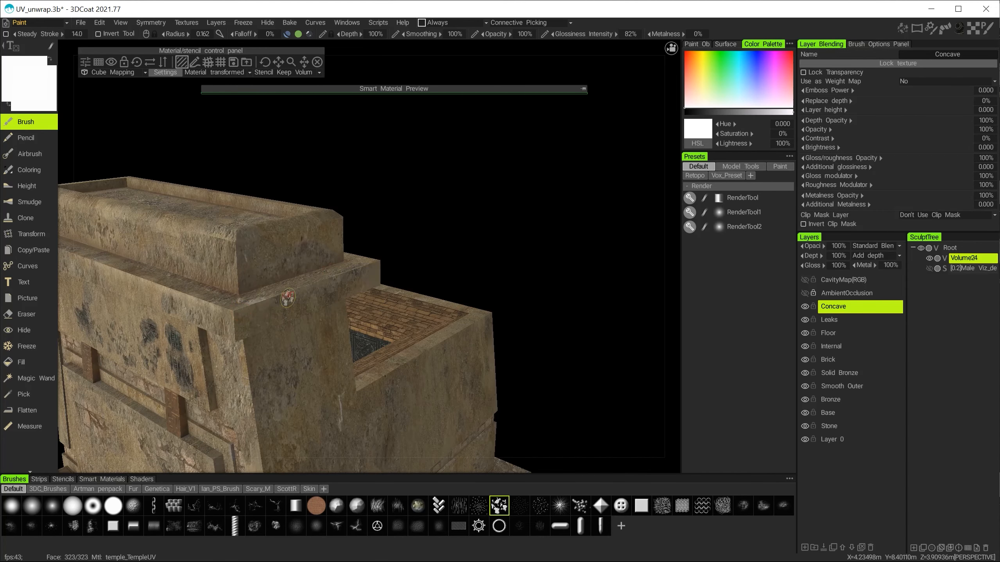
pyautogui.moveTo(316, 222); pyautogui.dragTo(313, 279, button='right')
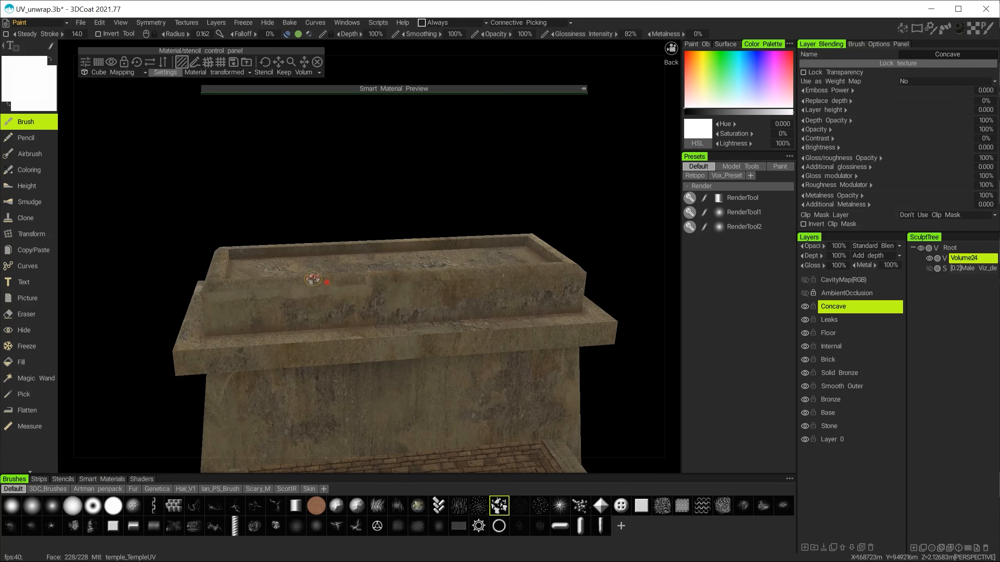
pyautogui.moveTo(415, 276); pyautogui.dragTo(296, 332, button='right')
pyautogui.moveTo(216, 396)
pyautogui.mouseDown(button='right')
pyautogui.moveTo(393, 373)
pyautogui.moveTo(481, 332)
pyautogui.mouseUp(button='right')
pyautogui.keyDown('alt'); pyautogui.moveTo(482, 328); pyautogui.dragTo(337, 321); pyautogui.keyUp('alt')
# Step: Paint convex wear on the front facade's ledges and panel edges at radius 0.106, then raise the radius to 0.200 for the parapet corner
pyautogui.keyDown('alt'); pyautogui.moveTo(420, 313); pyautogui.dragTo(453, 281, button='right'); pyautogui.keyUp('alt')
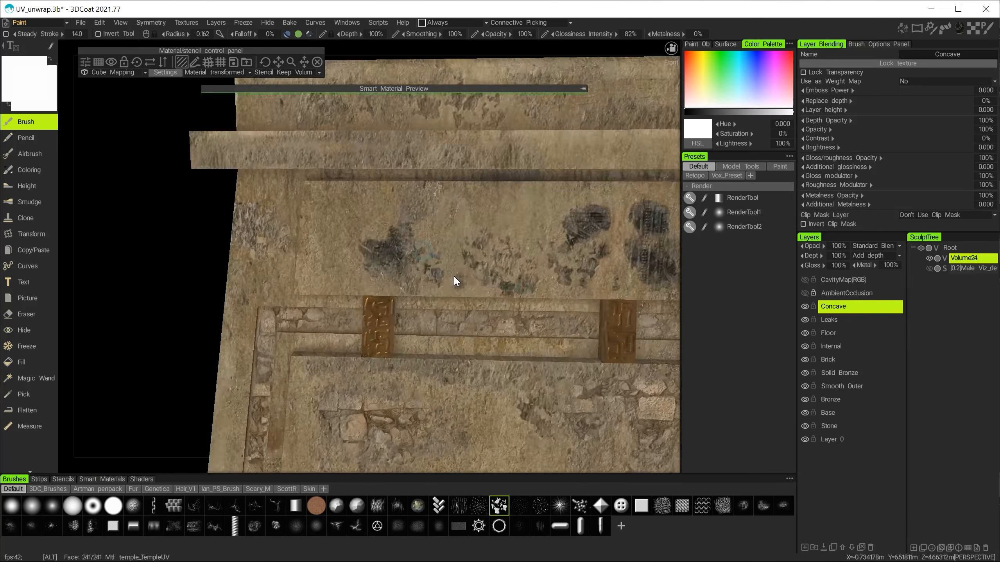
pyautogui.keyDown('alt'); pyautogui.moveTo(453, 281); pyautogui.dragTo(515, 188); pyautogui.keyUp('alt')
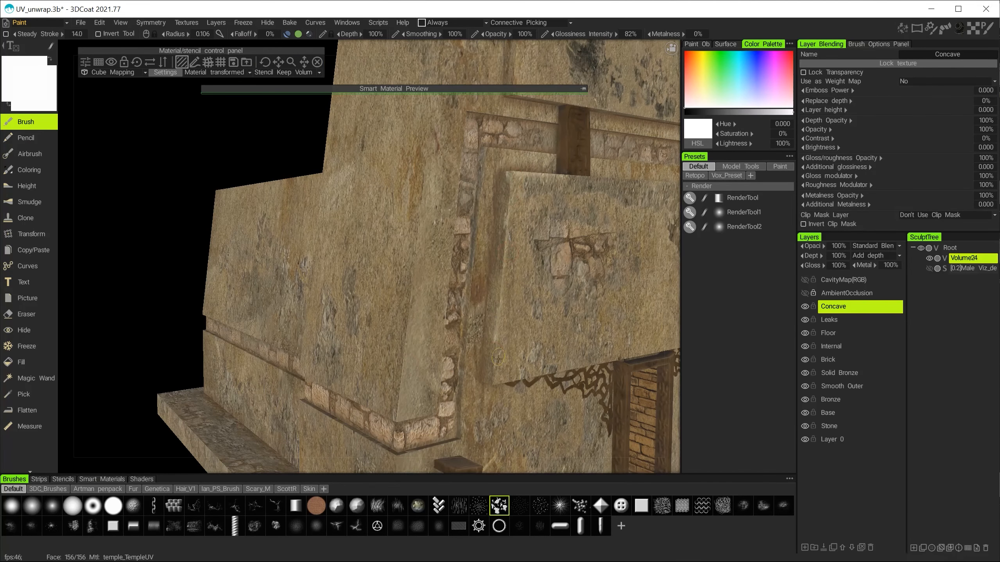
pyautogui.moveTo(498, 358)
pyautogui.keyDown('alt'); pyautogui.mouseDown()
pyautogui.moveTo(480, 152)
pyautogui.moveTo(464, 196)
pyautogui.moveTo(297, 241)
pyautogui.moveTo(380, 275)
pyautogui.moveTo(511, 261)
pyautogui.moveTo(464, 223)
pyautogui.moveTo(407, 127)
pyautogui.mouseUp(); pyautogui.keyUp('alt')
pyautogui.keyDown('alt'); pyautogui.moveTo(325, 233); pyautogui.dragTo(387, 205); pyautogui.keyUp('alt')
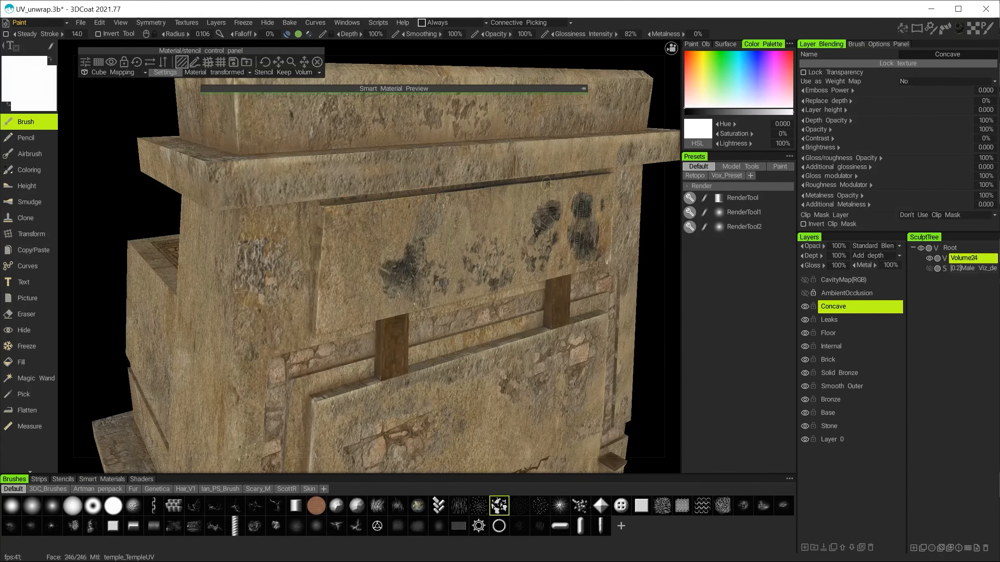
pyautogui.keyDown('alt'); pyautogui.moveTo(549, 183); pyautogui.dragTo(536, 236); pyautogui.keyUp('alt')
pyautogui.keyDown('alt'); pyautogui.moveTo(536, 236); pyautogui.dragTo(547, 174, button='right'); pyautogui.keyUp('alt')
pyautogui.keyDown('alt'); pyautogui.moveTo(547, 174); pyautogui.dragTo(355, 259); pyautogui.keyUp('alt')
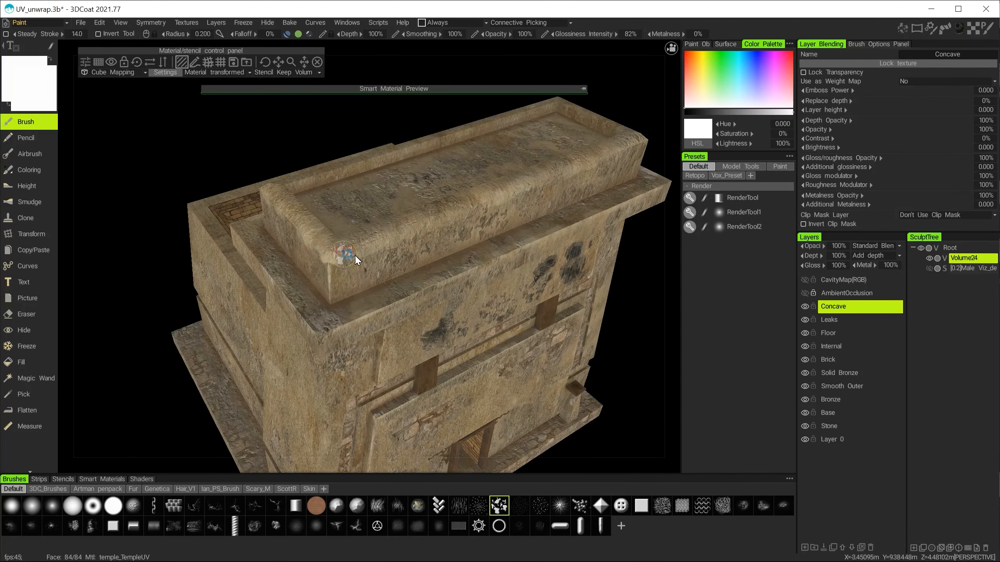
# Step: Erase excess edge wear from the roof parapet with the Eraser at a radius of 0.190
pyautogui.click(24, 315)
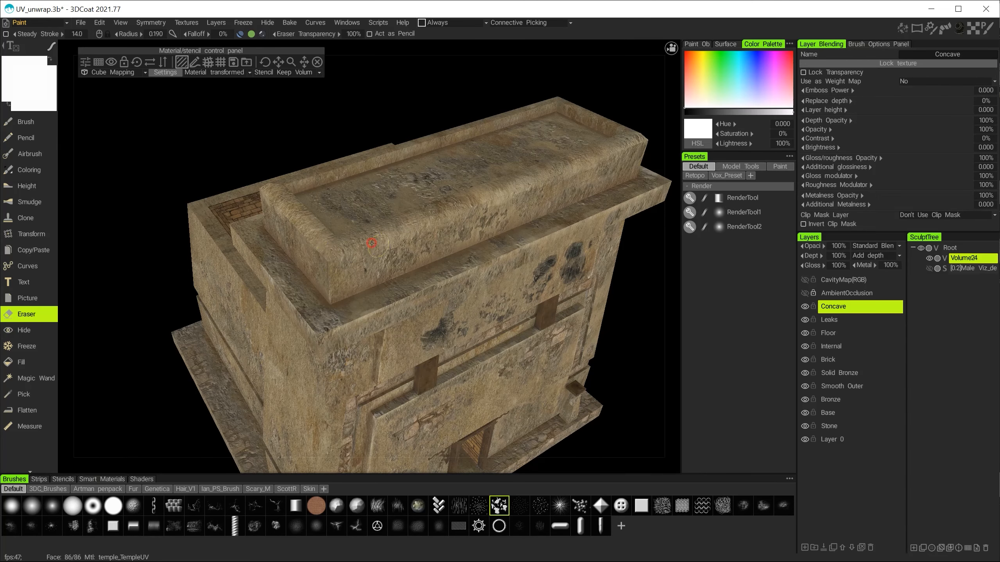
pyautogui.keyDown('alt'); pyautogui.moveTo(597, 159); pyautogui.dragTo(458, 141, button='right'); pyautogui.keyUp('alt')
pyautogui.keyDown('alt'); pyautogui.moveTo(458, 141); pyautogui.dragTo(433, 130); pyautogui.keyUp('alt')
pyautogui.keyDown('alt'); pyautogui.moveTo(433, 130); pyautogui.dragTo(551, 208, button='right'); pyautogui.keyUp('alt')
pyautogui.keyDown('alt'); pyautogui.moveTo(551, 208); pyautogui.dragTo(527, 208); pyautogui.keyUp('alt')
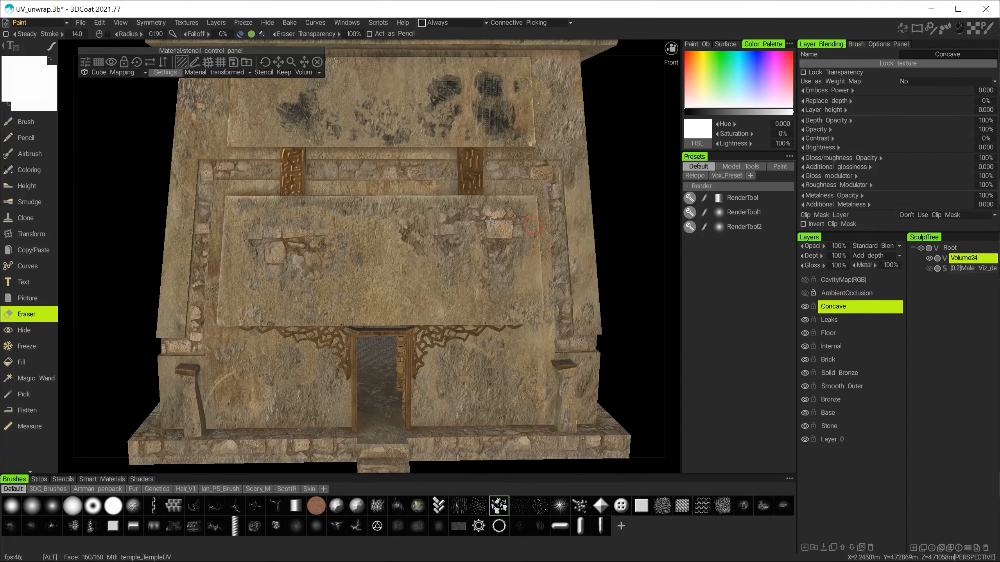
# Step: Set the Concave layer's opacity to 60%
pyautogui.keyDown('alt'); pyautogui.moveTo(528, 83); pyautogui.dragTo(366, 260, button='right'); pyautogui.keyUp('alt')
pyautogui.keyDown('alt'); pyautogui.moveTo(366, 260); pyautogui.dragTo(388, 270); pyautogui.keyUp('alt')
pyautogui.keyDown('alt'); pyautogui.moveTo(389, 270); pyautogui.dragTo(408, 247, button='right'); pyautogui.keyUp('alt')
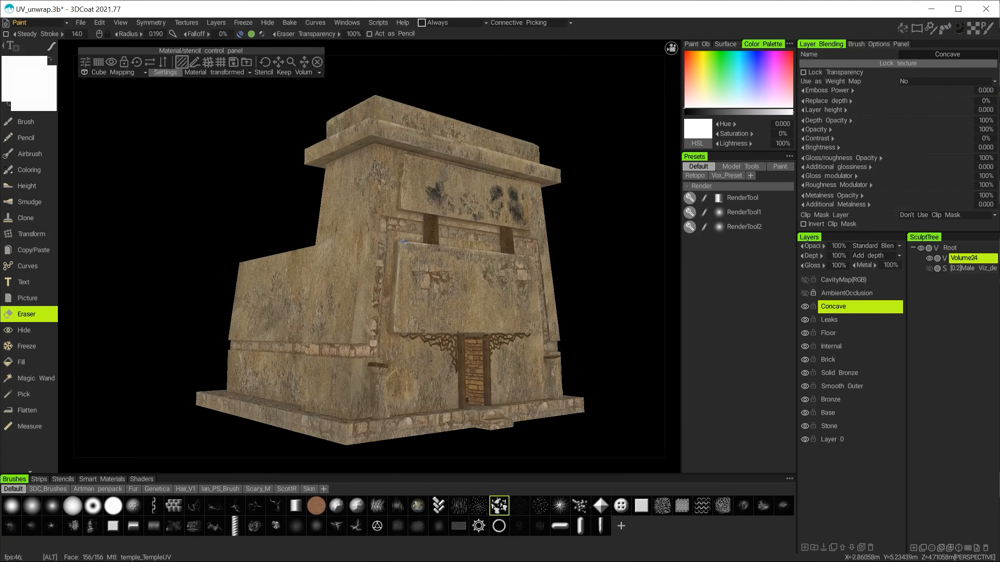
pyautogui.keyDown('alt'); pyautogui.moveTo(408, 248); pyautogui.dragTo(429, 285); pyautogui.keyUp('alt')
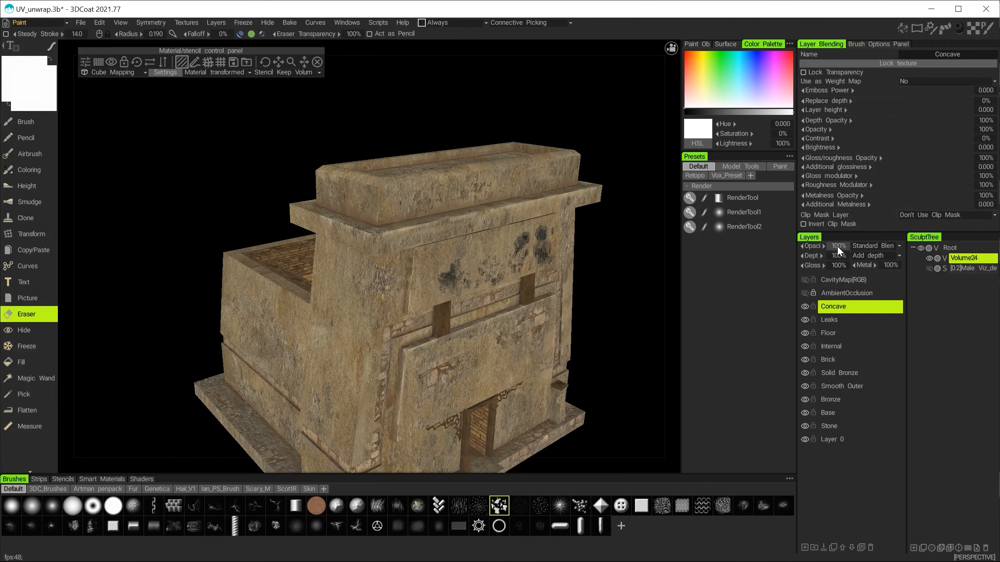
pyautogui.write('50')
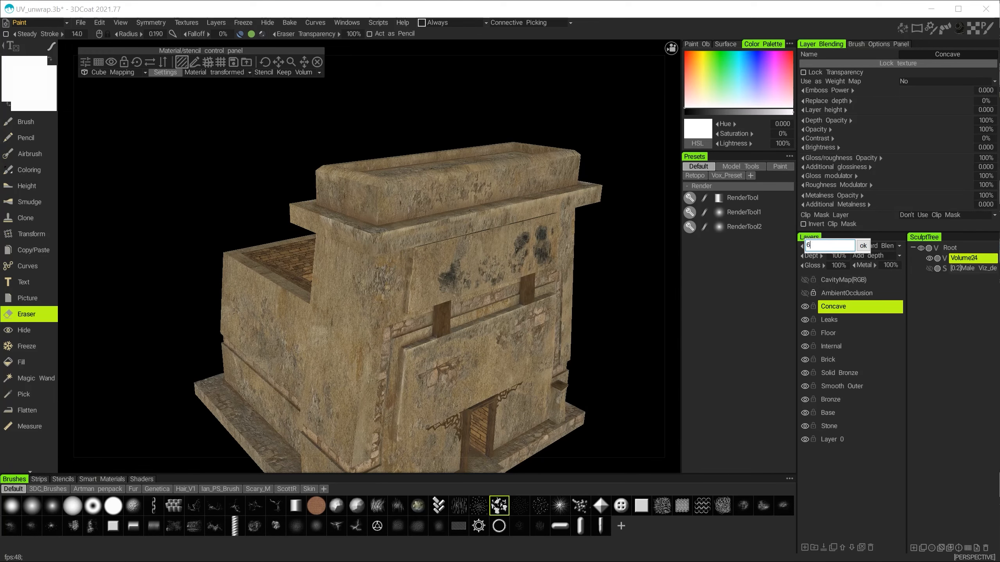
pyautogui.press('Return')
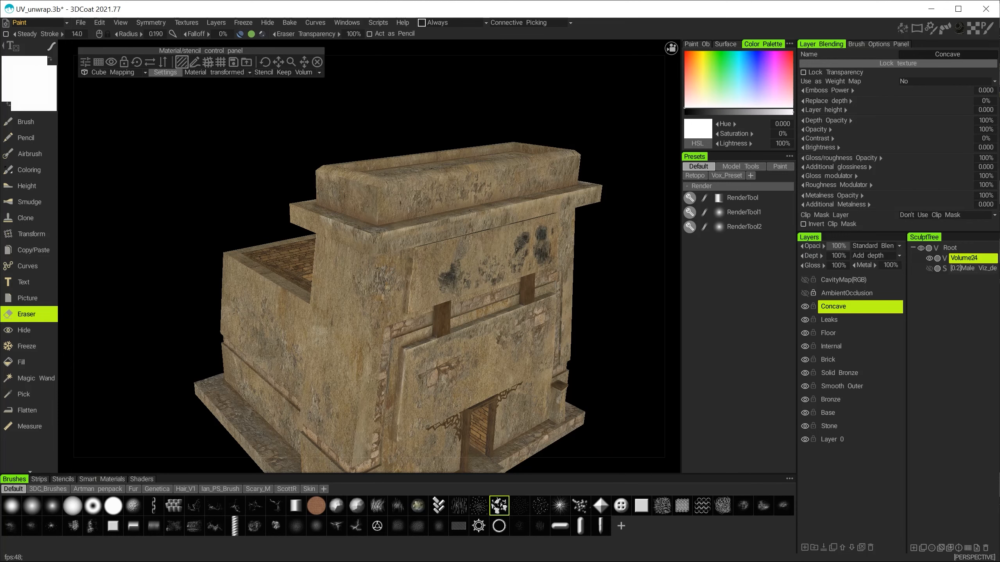
# Step: Close the material control panel and make the AmbientOcclusion layer visible
pyautogui.keyDown('alt'); pyautogui.moveTo(487, 262); pyautogui.dragTo(422, 282); pyautogui.keyUp('alt')
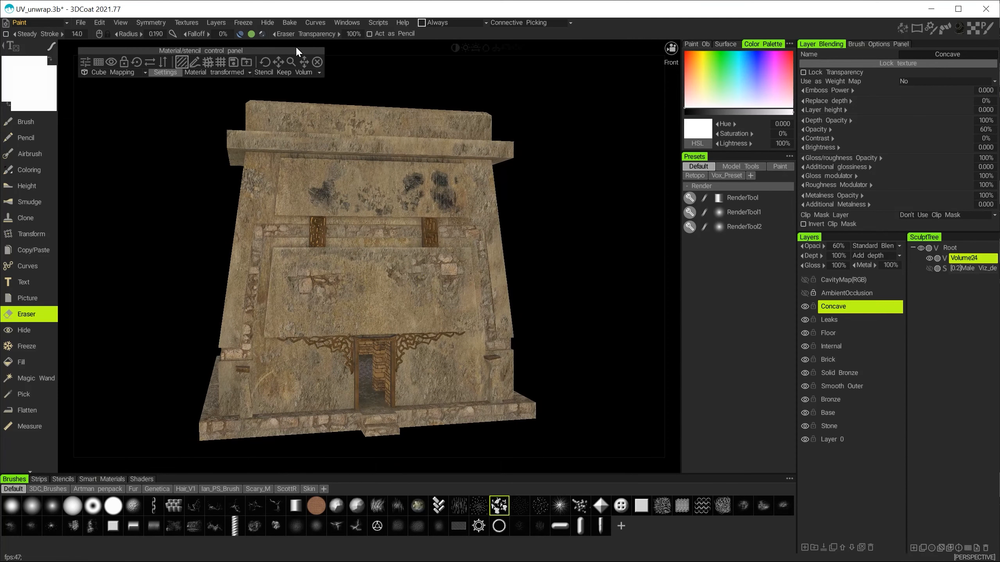
pyautogui.click(317, 62)
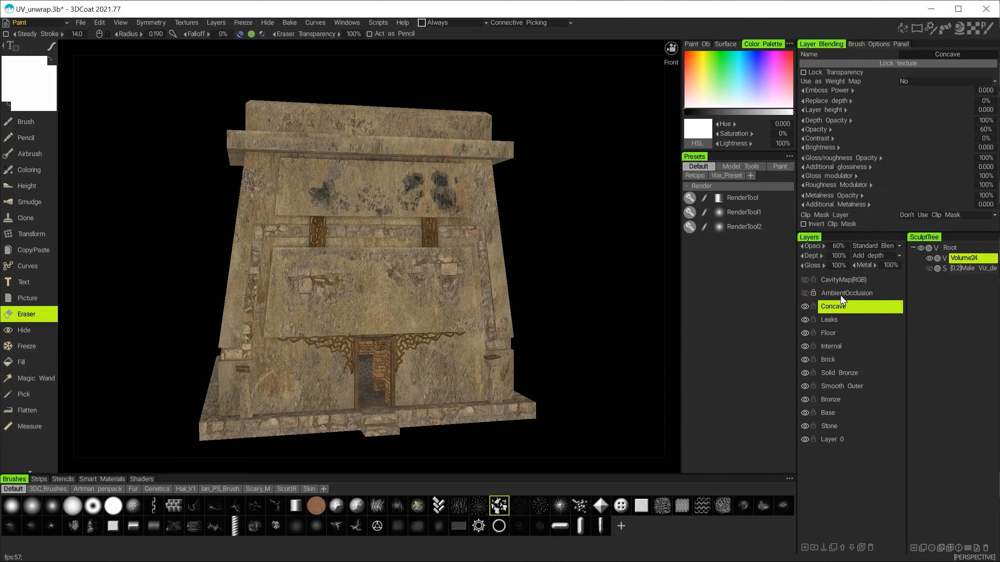
pyautogui.click(814, 294)
# Step: Examine the ambient occlusion shading on the temple's facade, doorway, interior tile and brick surfaces, and overall exterior
pyautogui.keyDown('alt'); pyautogui.moveTo(508, 323); pyautogui.dragTo(595, 319); pyautogui.keyUp('alt')
pyautogui.keyDown('alt'); pyautogui.moveTo(416, 297); pyautogui.dragTo(346, 272); pyautogui.keyUp('alt')
pyautogui.keyDown('alt'); pyautogui.moveTo(367, 383); pyautogui.dragTo(432, 403, button='right'); pyautogui.keyUp('alt')
pyautogui.keyDown('alt'); pyautogui.moveTo(431, 403); pyautogui.dragTo(433, 324, button='middle'); pyautogui.keyUp('alt')
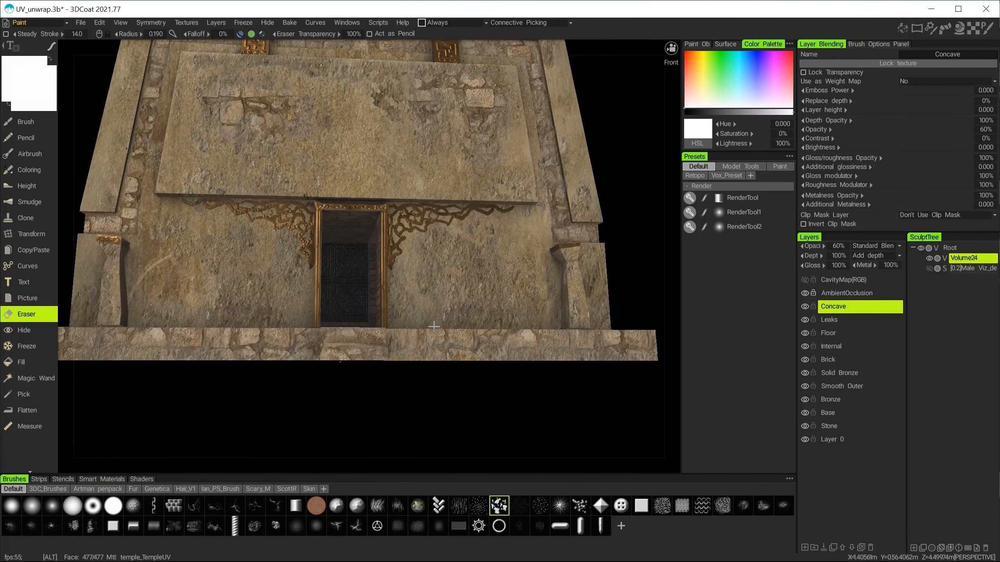
pyautogui.keyDown('alt'); pyautogui.moveTo(339, 292); pyautogui.dragTo(429, 359, button='right'); pyautogui.keyUp('alt')
pyautogui.keyDown('alt'); pyautogui.moveTo(438, 340); pyautogui.dragTo(555, 369, button='middle'); pyautogui.keyUp('alt')
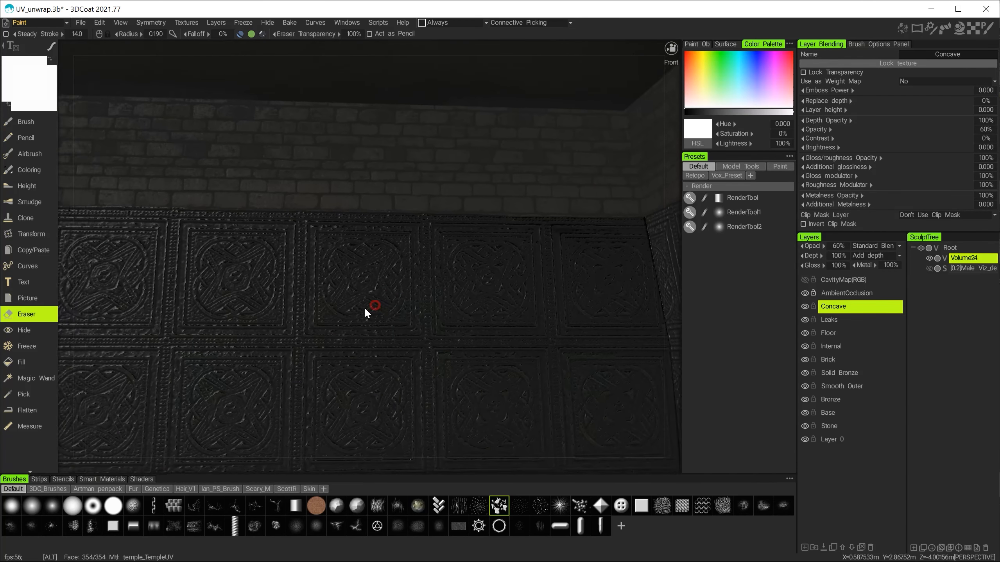
pyautogui.keyDown('alt'); pyautogui.moveTo(373, 307); pyautogui.dragTo(464, 321); pyautogui.keyUp('alt')
pyautogui.click(899, 307)
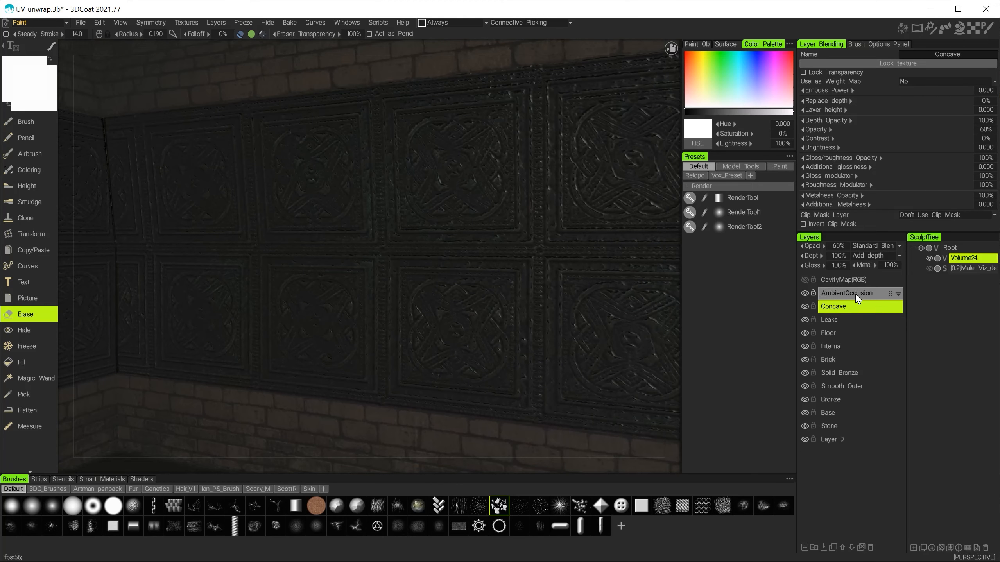
pyautogui.keyDown('alt'); pyautogui.moveTo(492, 306); pyautogui.dragTo(311, 235, button='right'); pyautogui.keyUp('alt')
pyautogui.keyDown('alt'); pyautogui.moveTo(312, 236); pyautogui.dragTo(409, 287); pyautogui.keyUp('alt')
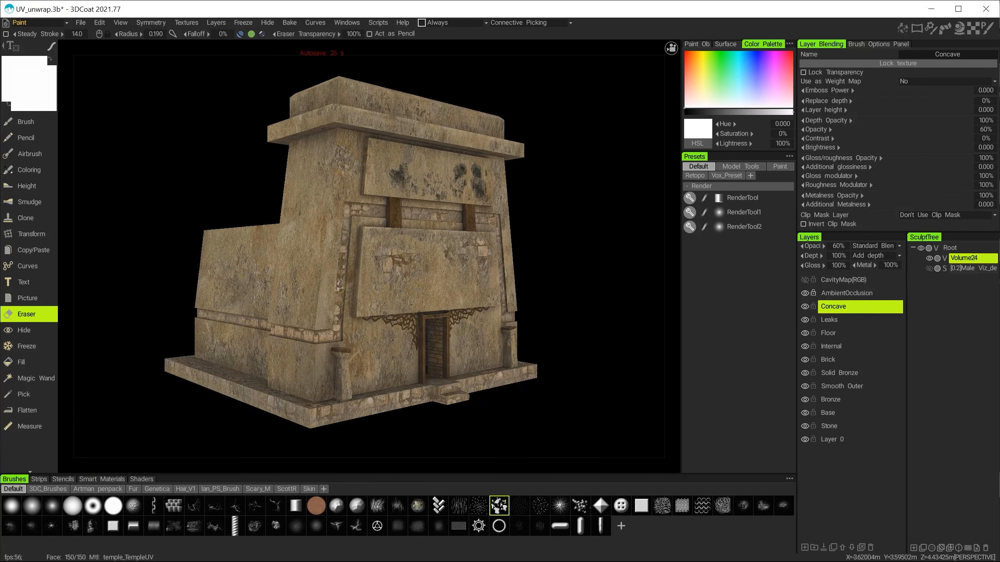
# Step: Switch to the Render room and enable Realtime Render with Screen Space Illumination for the temple
pyautogui.moveTo(364, 309)
pyautogui.keyDown('alt'); pyautogui.mouseDown()
pyautogui.moveTo(404, 281)
pyautogui.moveTo(408, 294)
pyautogui.mouseUp(); pyautogui.keyUp('alt')
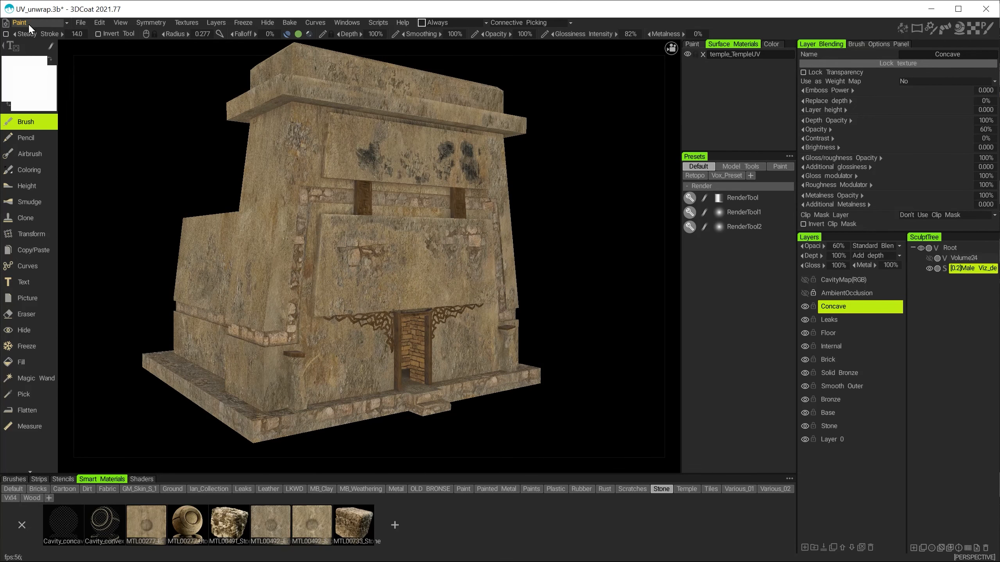
pyautogui.click(23, 22)
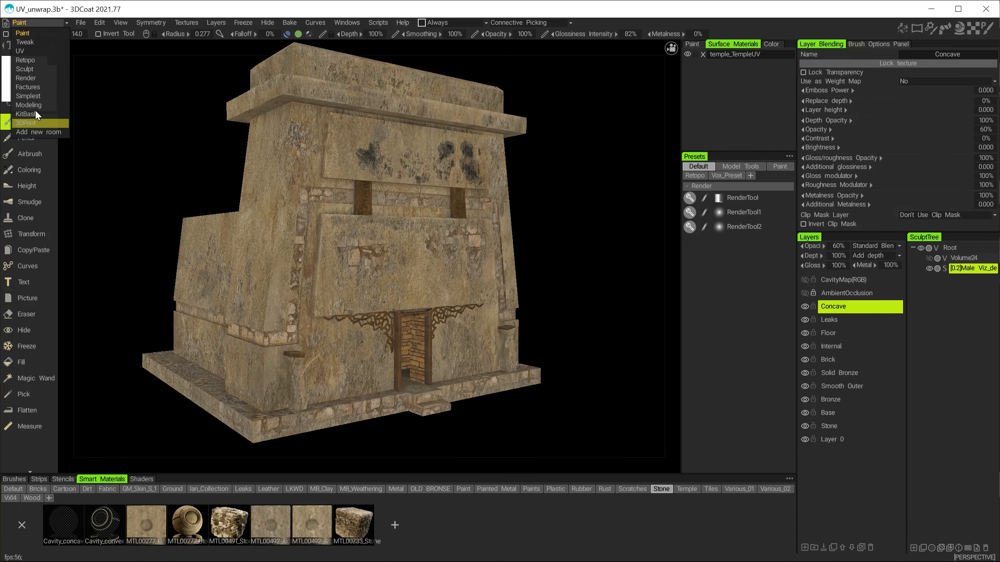
pyautogui.click(26, 78)
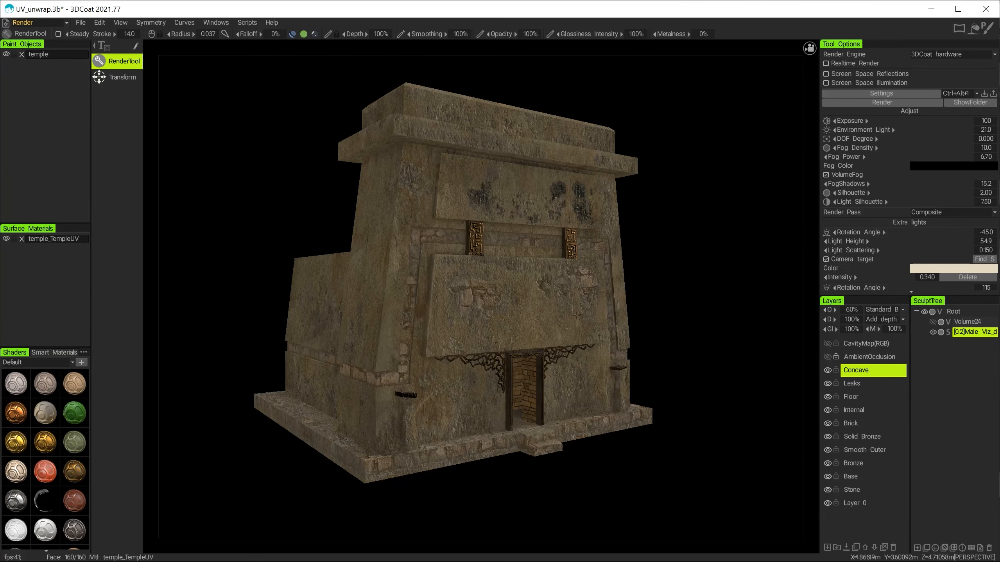
pyautogui.moveTo(433, 268)
pyautogui.keyDown('alt'); pyautogui.mouseDown()
pyautogui.moveTo(562, 262)
pyautogui.moveTo(490, 306)
pyautogui.moveTo(501, 301)
pyautogui.mouseUp(); pyautogui.keyUp('alt')
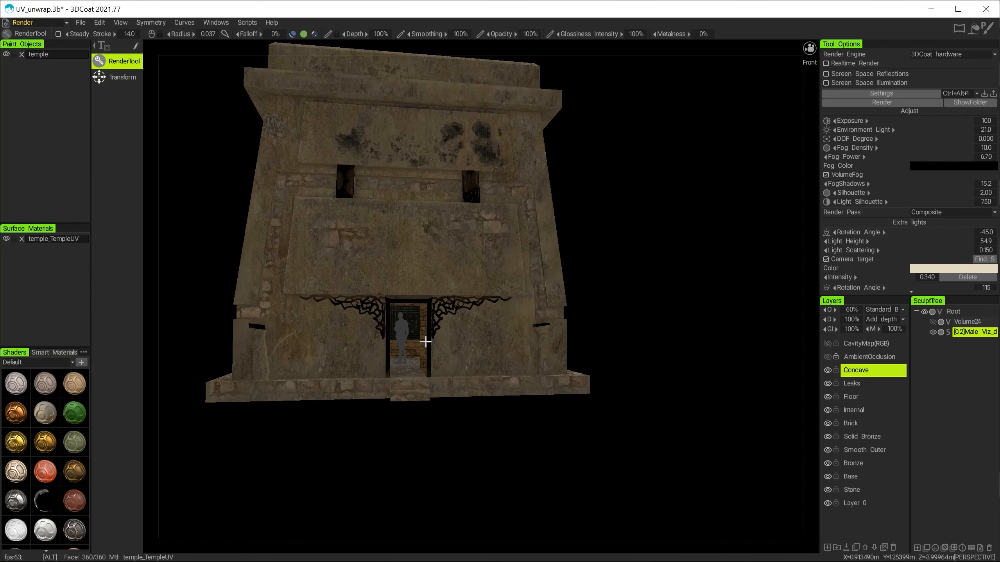
pyautogui.keyDown('alt'); pyautogui.moveTo(426, 342); pyautogui.dragTo(461, 358, button='right'); pyautogui.keyUp('alt')
pyautogui.keyDown('alt'); pyautogui.moveTo(462, 358); pyautogui.dragTo(551, 401, button='middle'); pyautogui.keyUp('alt')
pyautogui.click(830, 63)
pyautogui.click(834, 82)
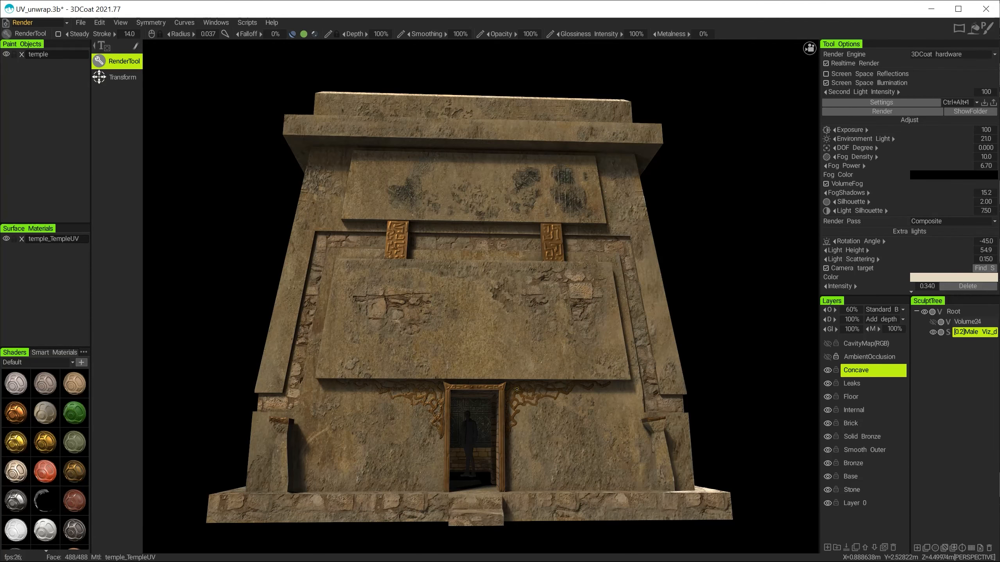
# Step: Examine the real-time lit temple from its front, side and rear walls through to the tiled brick interior
pyautogui.keyDown('alt'); pyautogui.moveTo(506, 393); pyautogui.dragTo(423, 315); pyautogui.keyUp('alt')
pyautogui.keyDown('alt'); pyautogui.moveTo(466, 204); pyautogui.dragTo(515, 240); pyautogui.keyUp('alt')
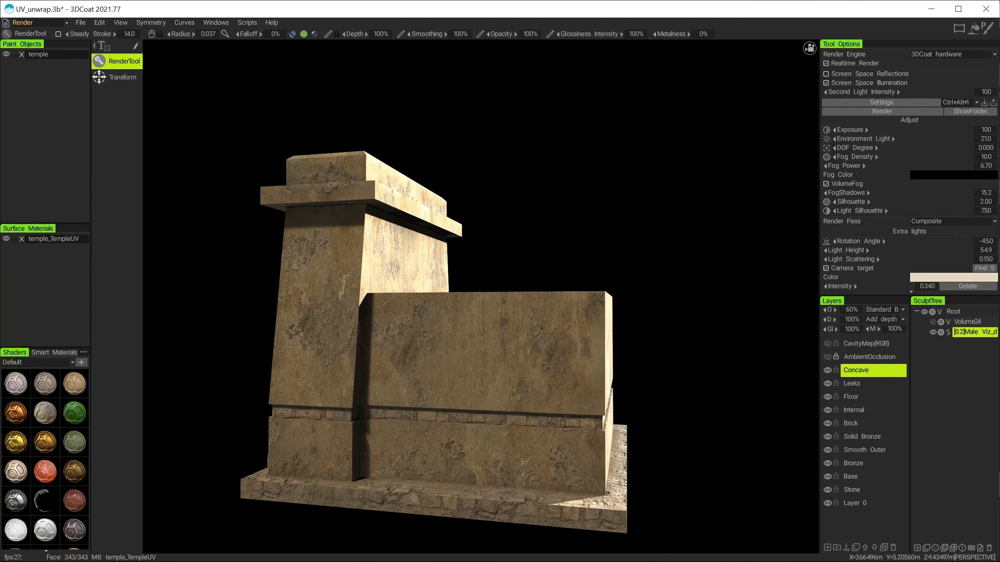
pyautogui.keyDown('alt'); pyautogui.moveTo(595, 466); pyautogui.dragTo(573, 467); pyautogui.keyUp('alt')
pyautogui.keyDown('alt'); pyautogui.moveTo(453, 392); pyautogui.dragTo(420, 377); pyautogui.keyUp('alt')
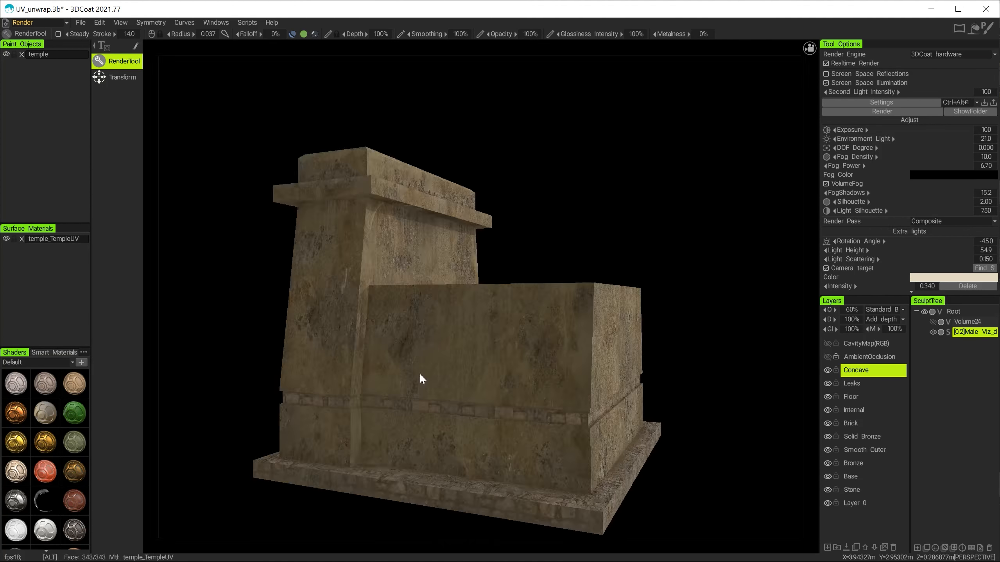
pyautogui.keyDown('alt'); pyautogui.moveTo(409, 296); pyautogui.dragTo(567, 346); pyautogui.keyUp('alt')
pyautogui.keyDown('alt'); pyautogui.moveTo(567, 346); pyautogui.dragTo(577, 322, button='right'); pyautogui.keyUp('alt')
pyautogui.keyDown('alt'); pyautogui.moveTo(577, 323); pyautogui.dragTo(570, 378); pyautogui.keyUp('alt')
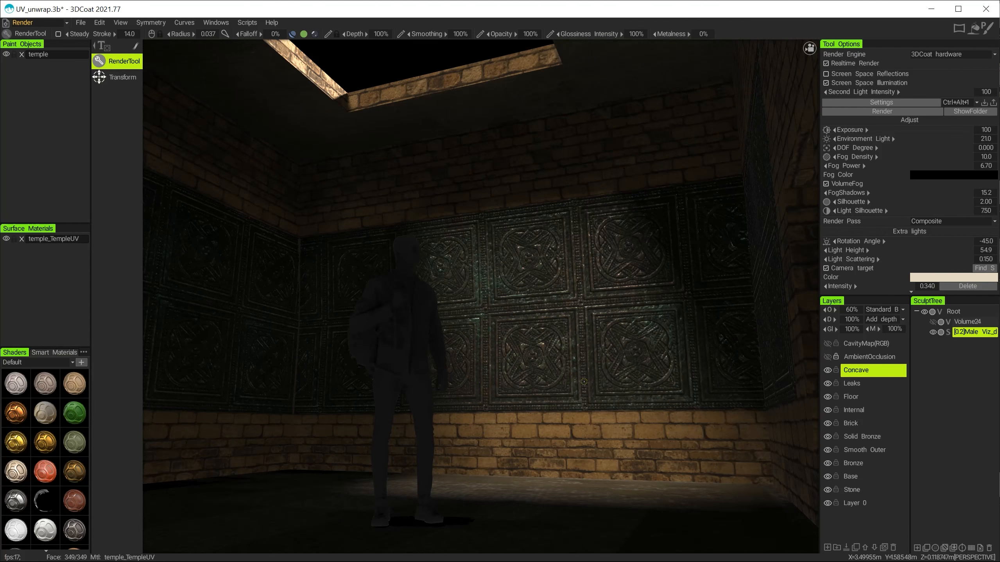